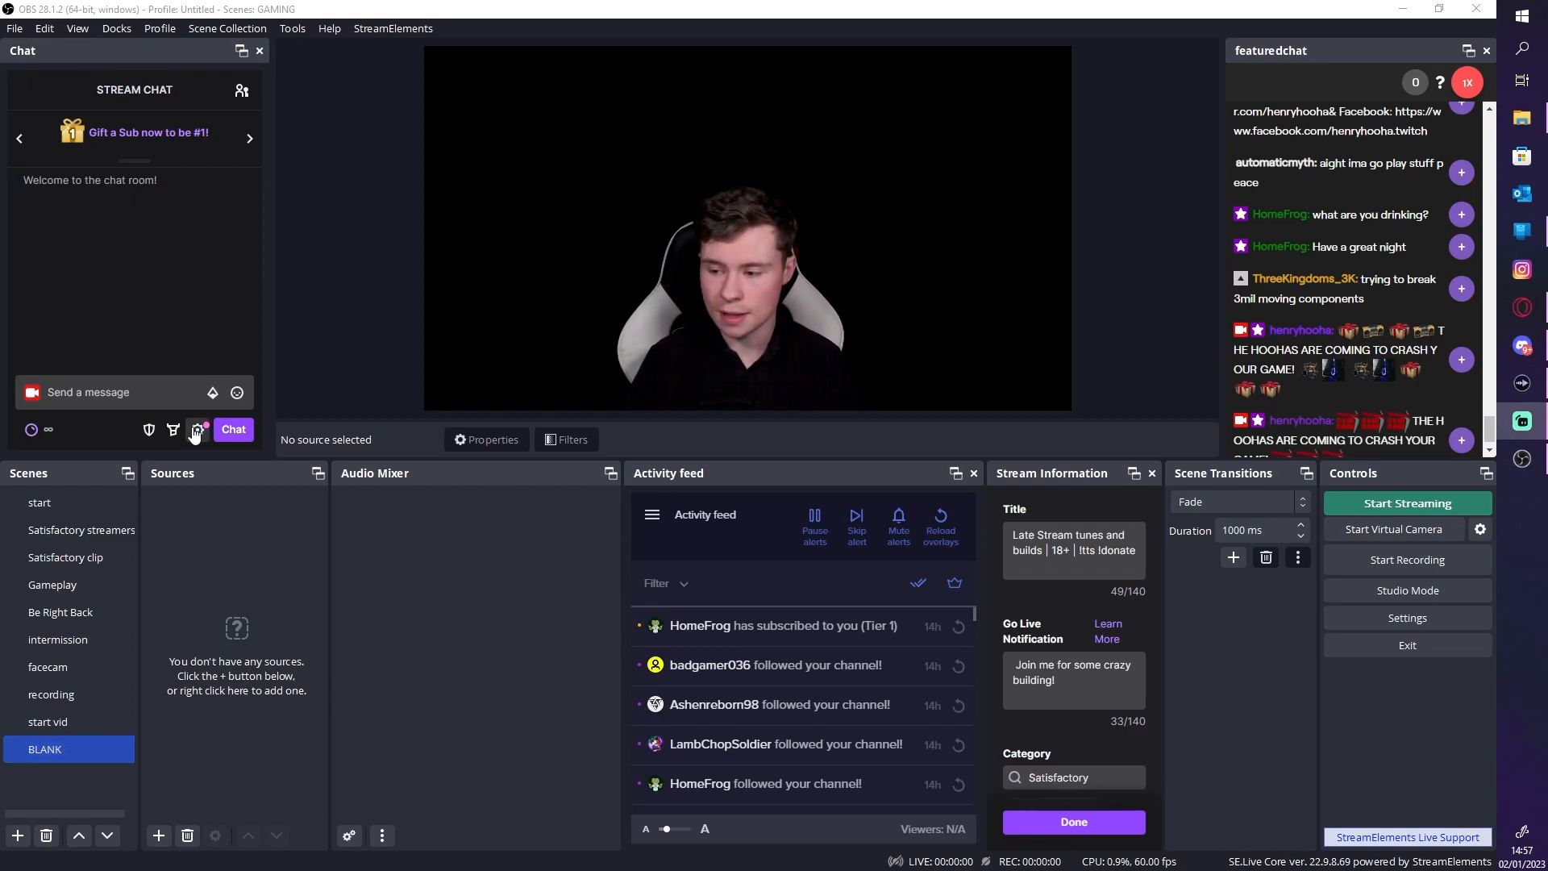
# Examine the sources in the Gameplay scene, including Chat overlay and STREAM CAM, and return to the BLANK scene
pyautogui.click(71, 592)
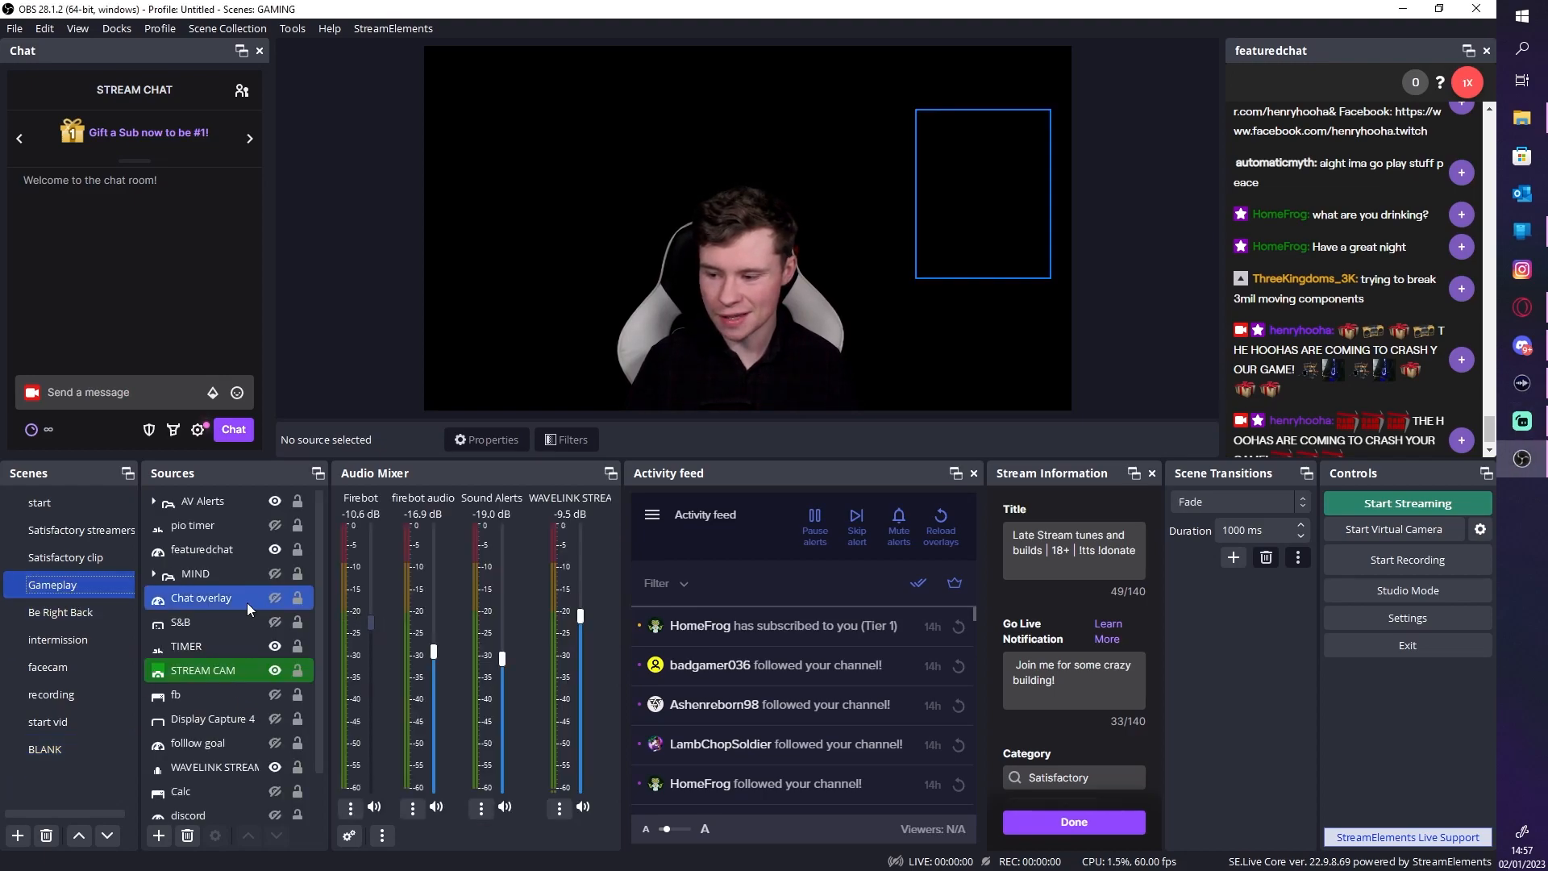
pyautogui.scroll(-1, 185, 744)
pyautogui.click(205, 601)
pyautogui.click(210, 669)
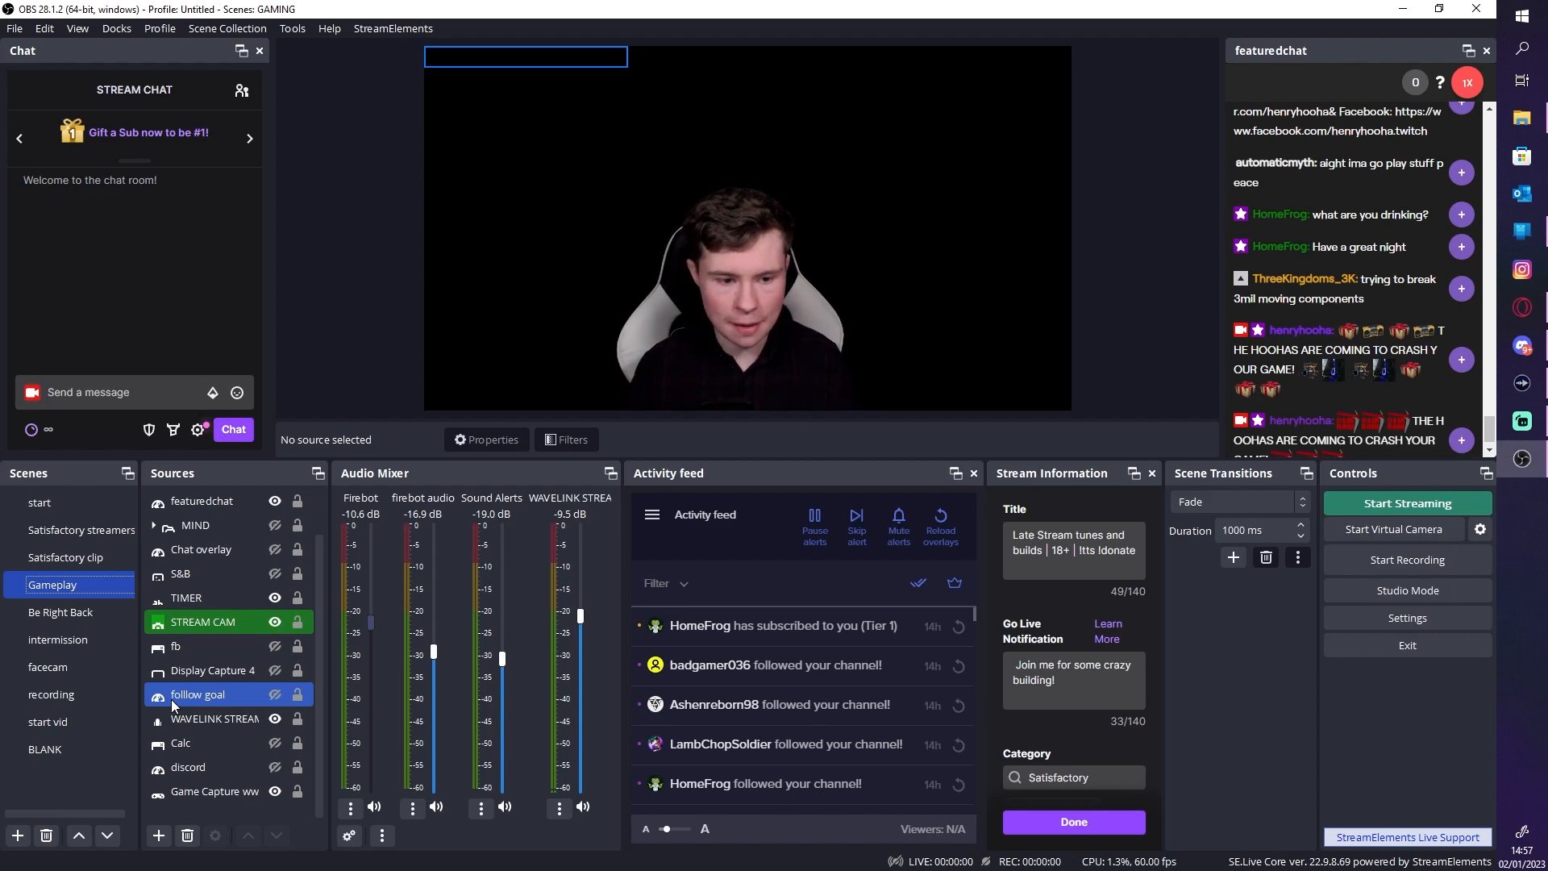
pyautogui.click(89, 738)
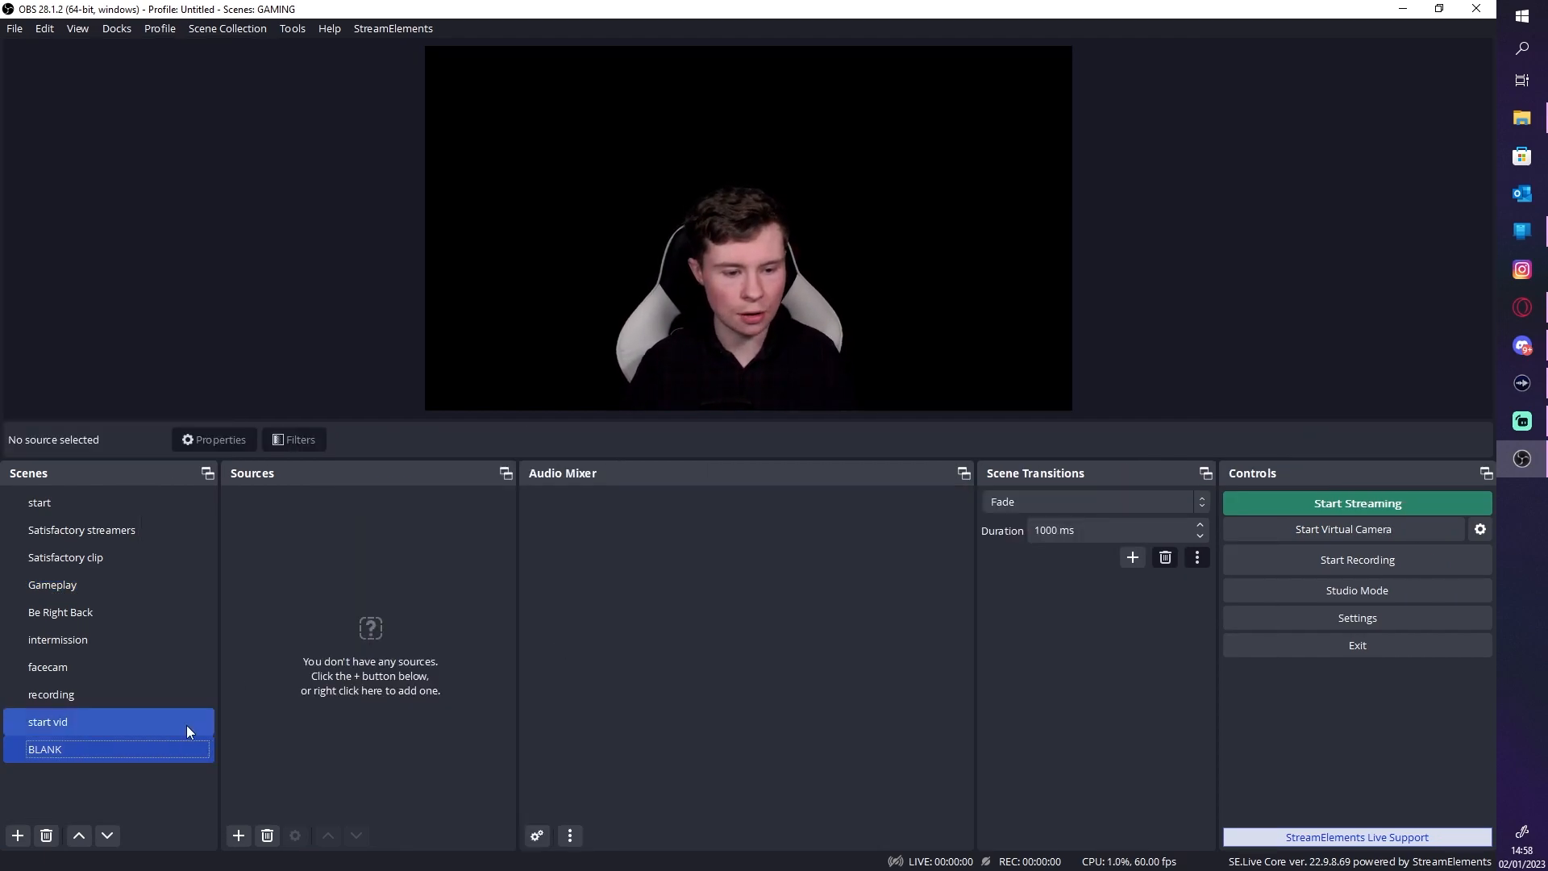
# Add a new scene named TUTORIAL
pyautogui.click(18, 836)
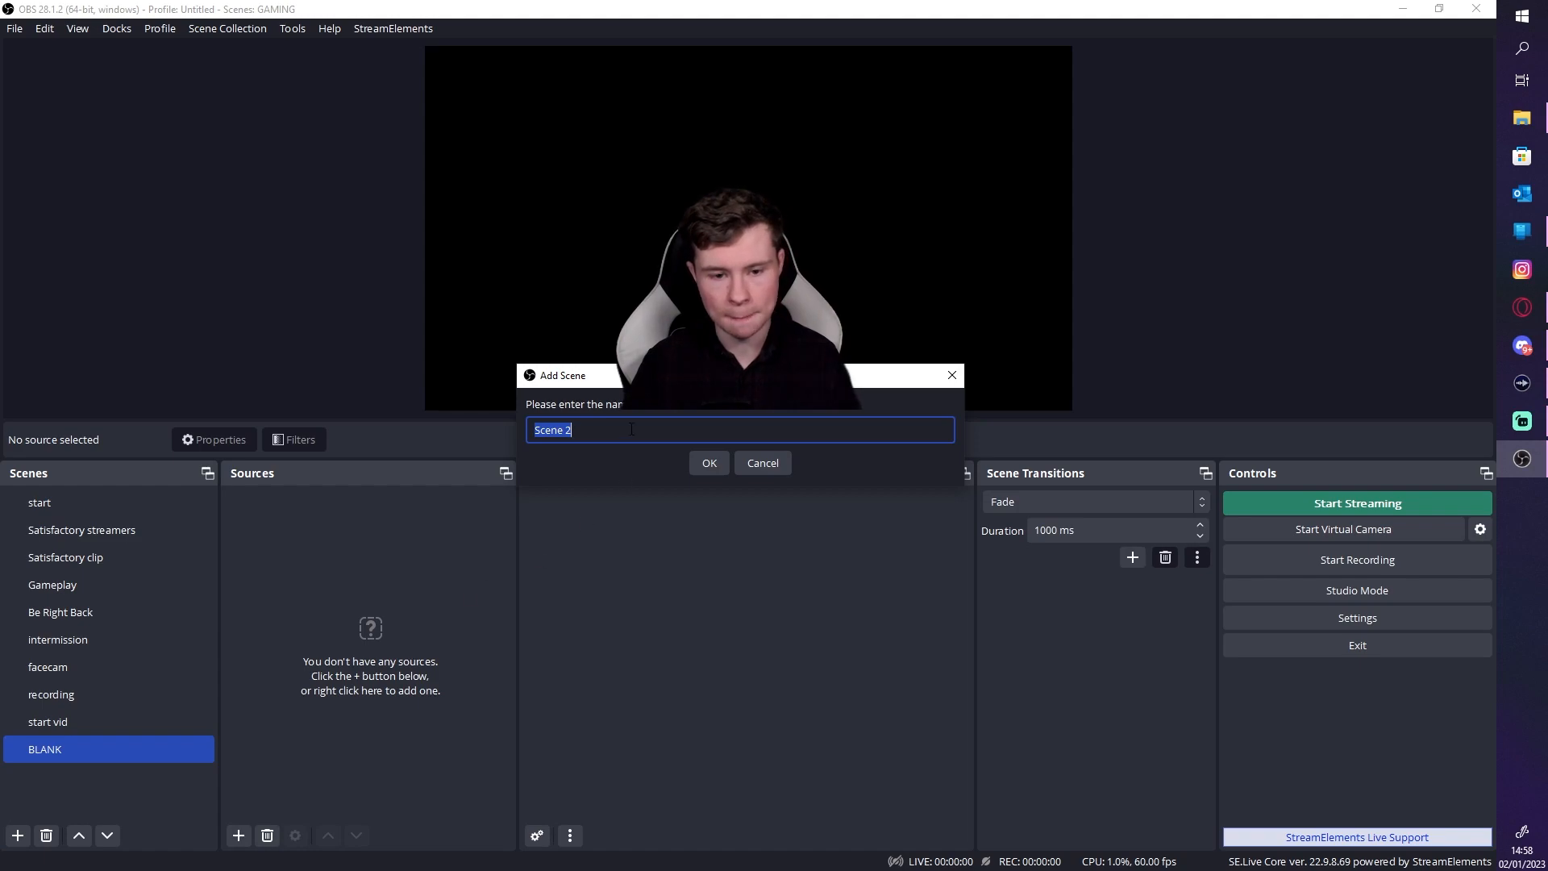
pyautogui.press('BackSpace')
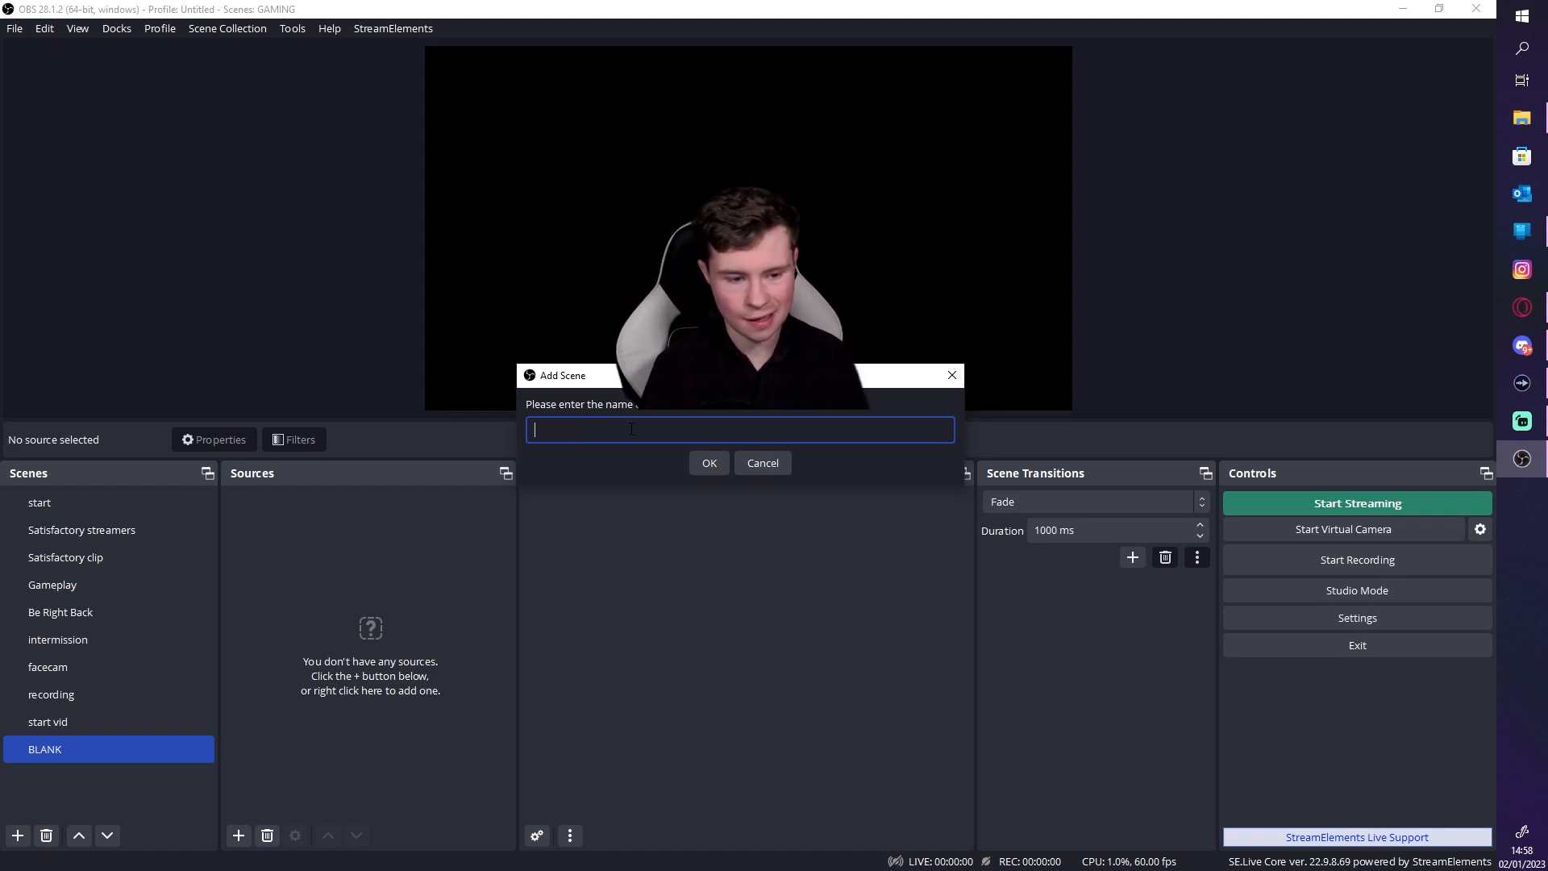
pyautogui.write('T')
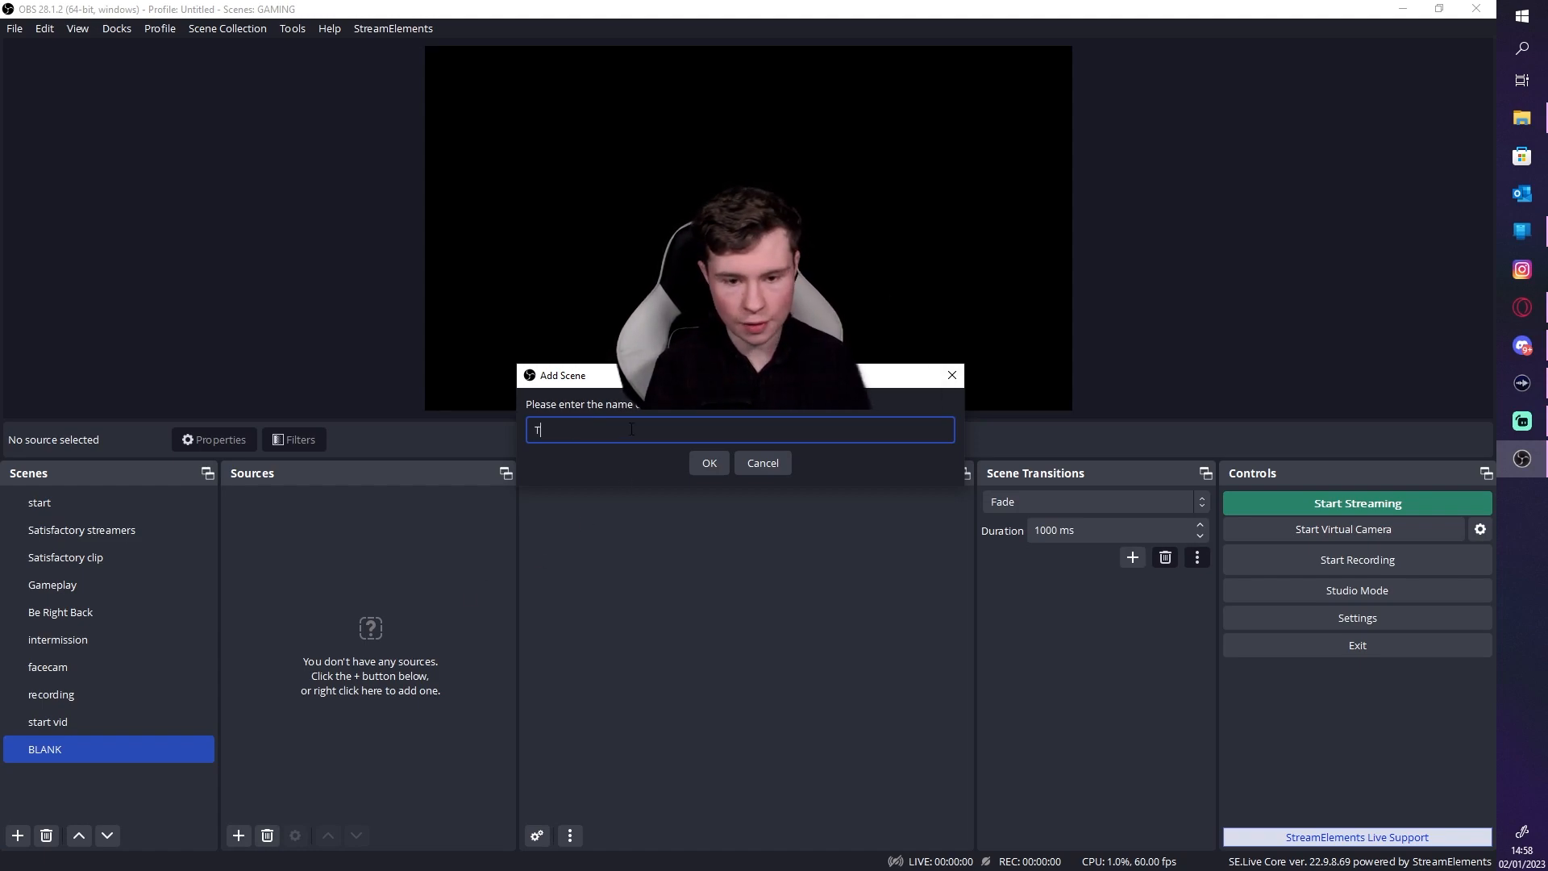
pyautogui.write('UTORIAL')
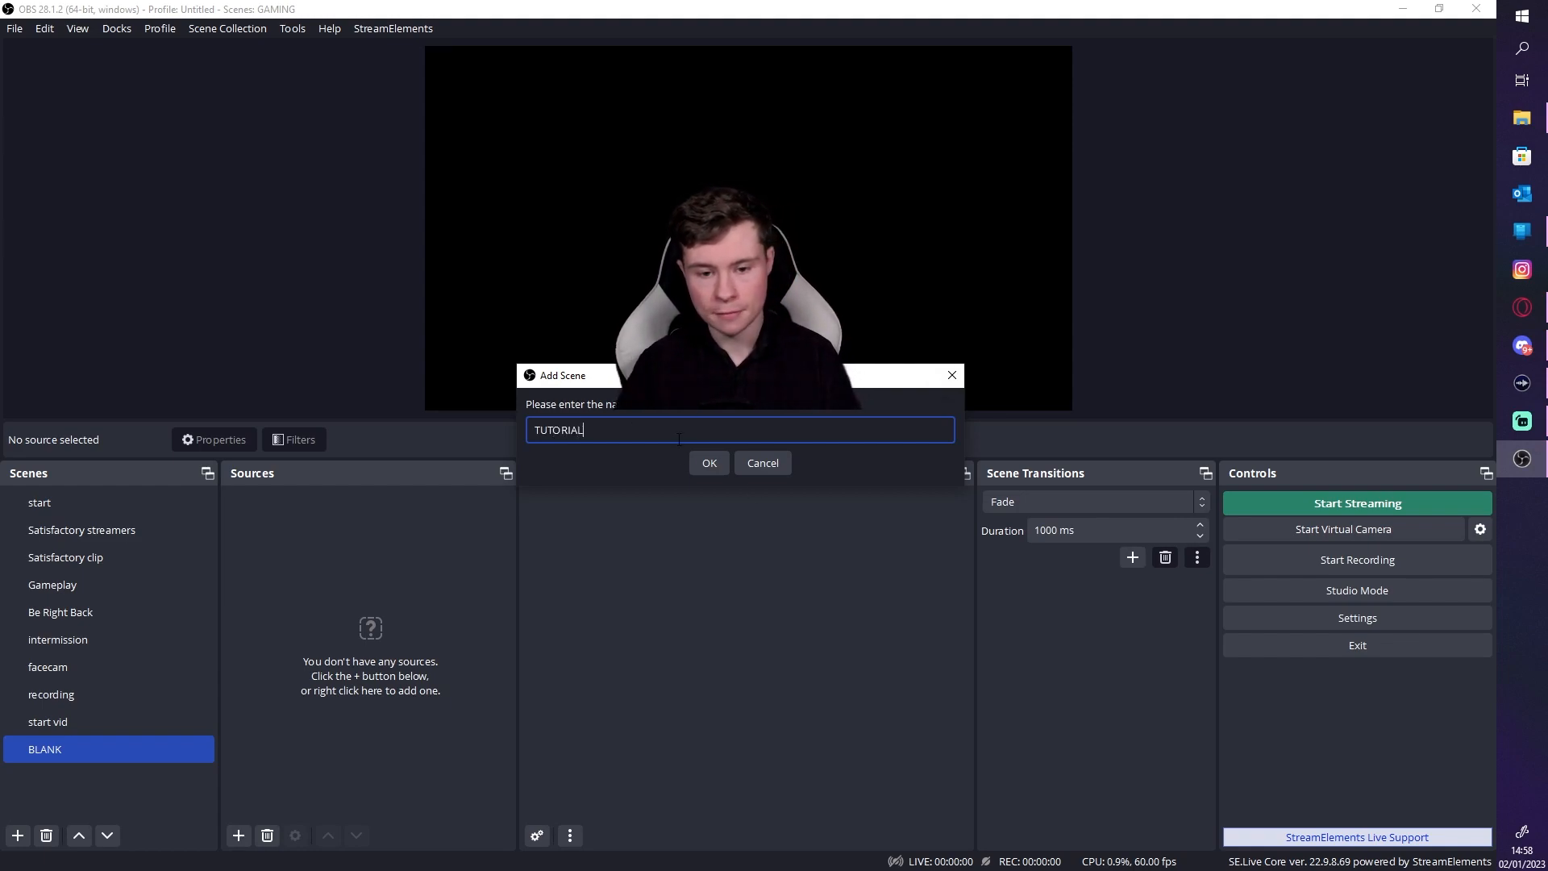
pyautogui.click(708, 464)
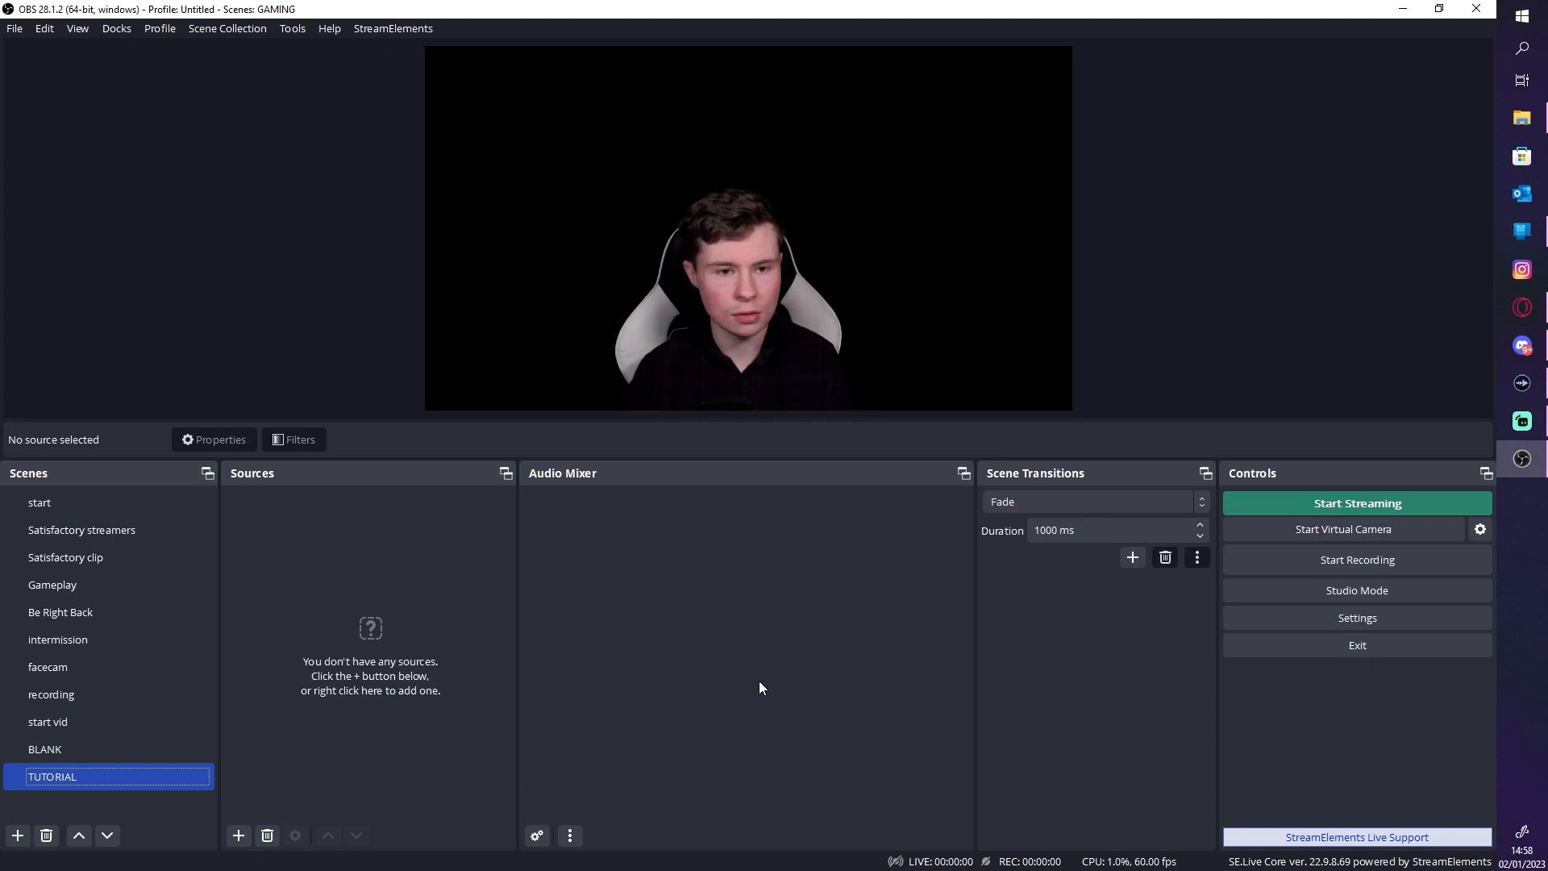
# Show the custom browser Chat dock and attach it beside the preview, above the scene list
pyautogui.click(114, 28)
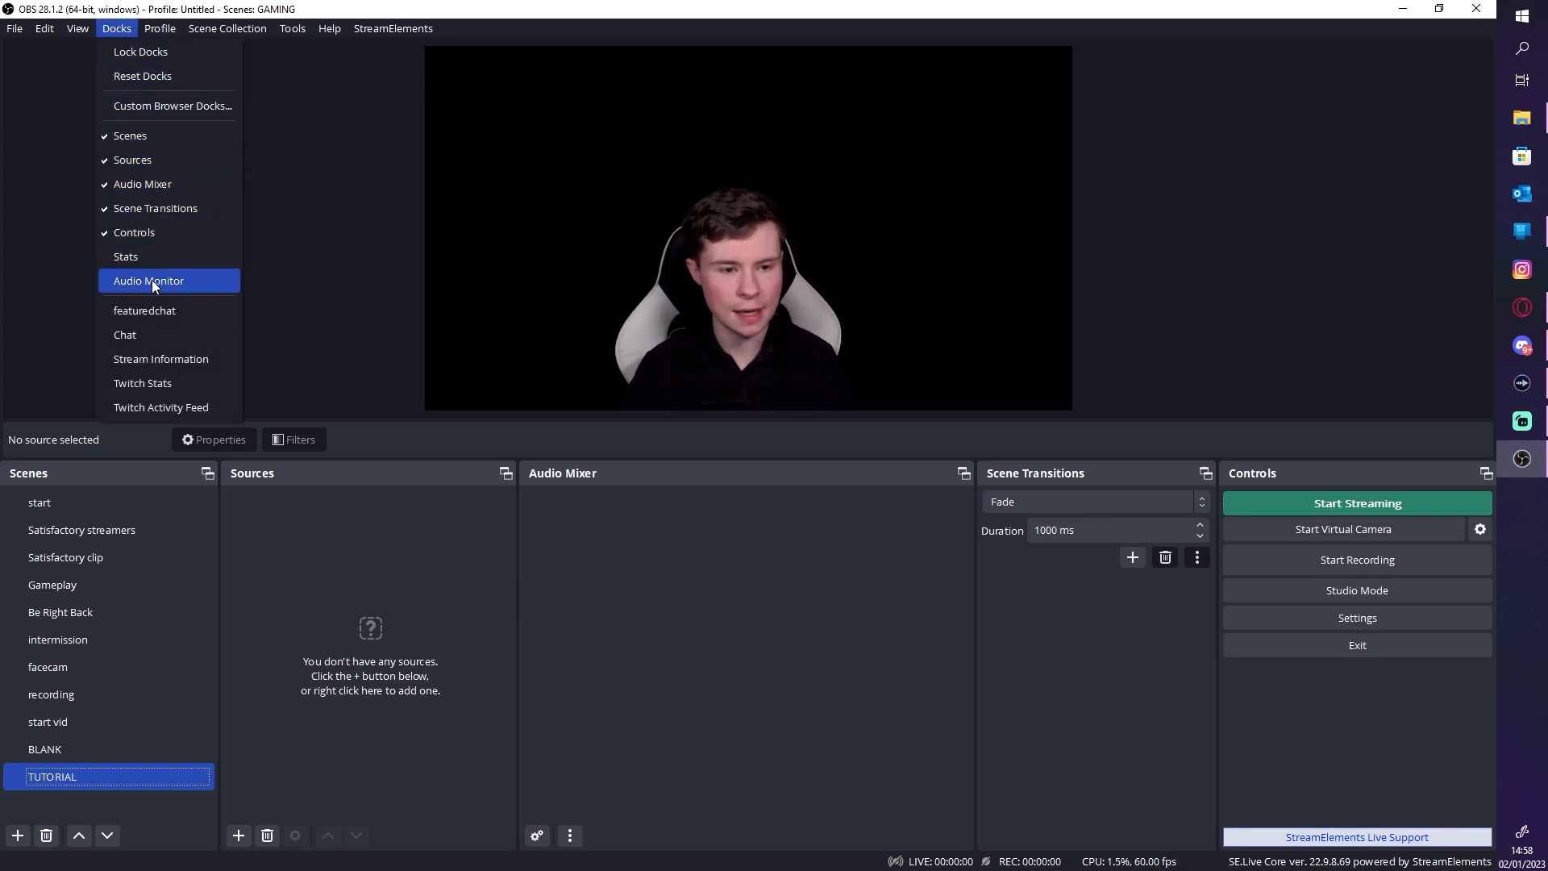
pyautogui.click(142, 337)
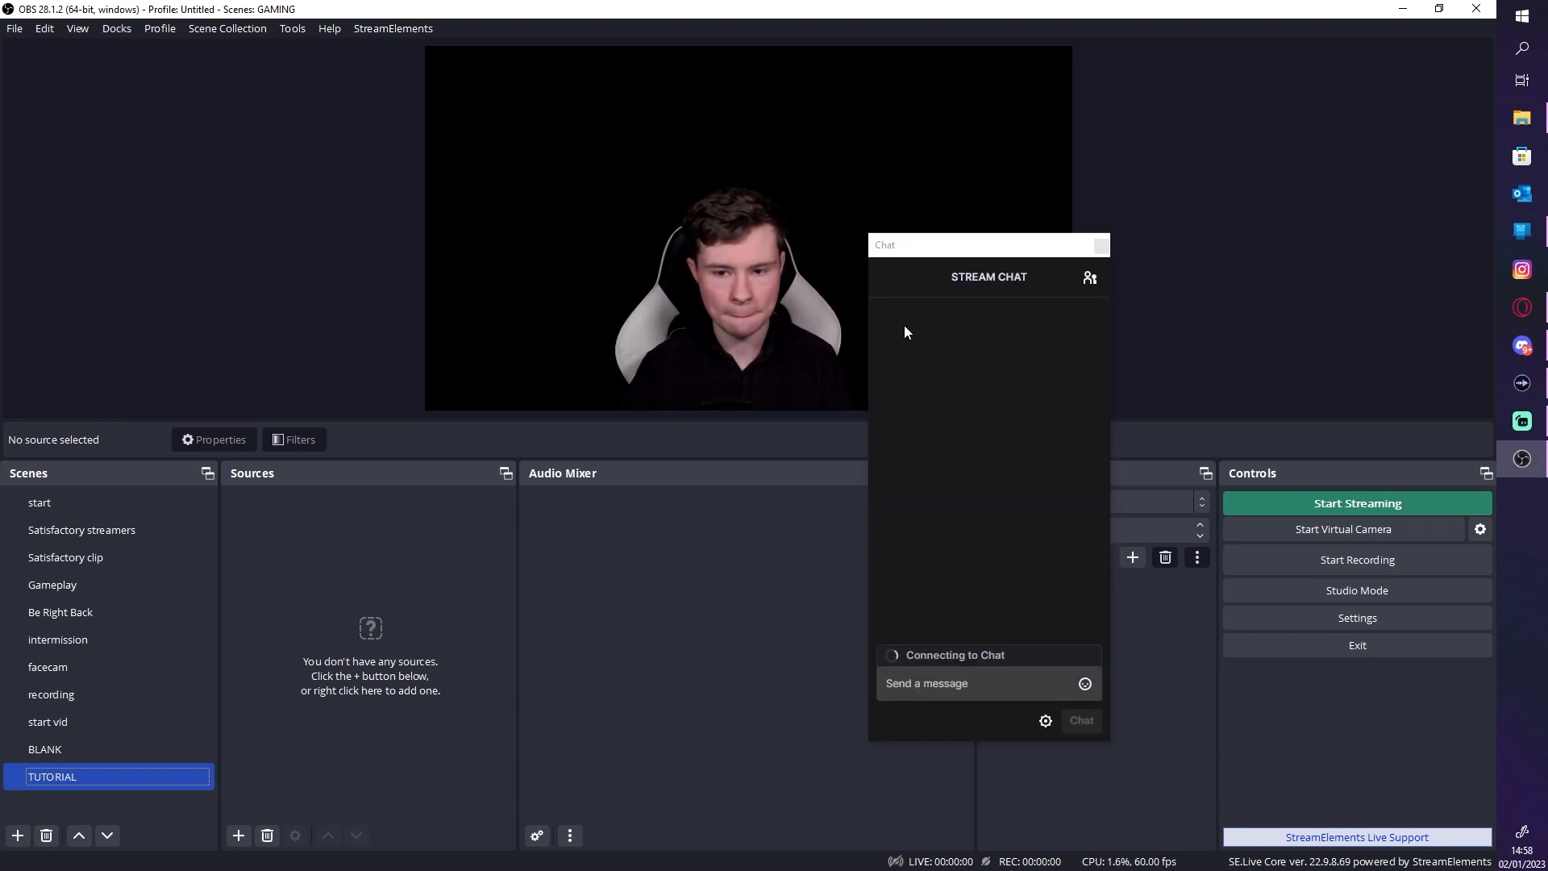
pyautogui.moveTo(944, 253); pyautogui.dragTo(38, 48)
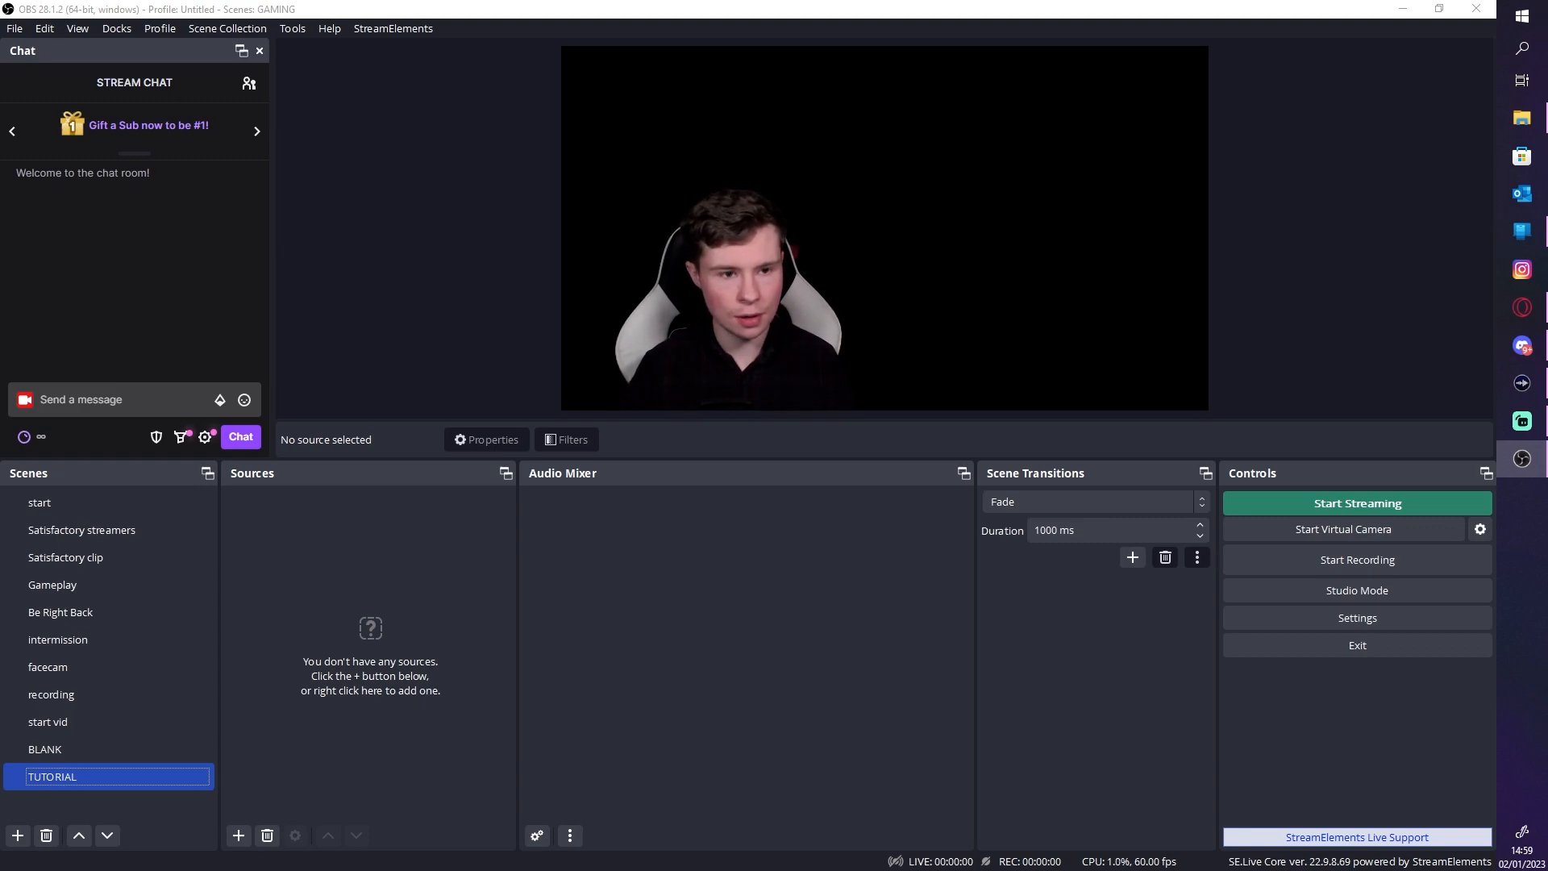
# Show the Stream Information dock and keep it docked between the Audio Mixer and Scene Transitions
pyautogui.click(160, 29)
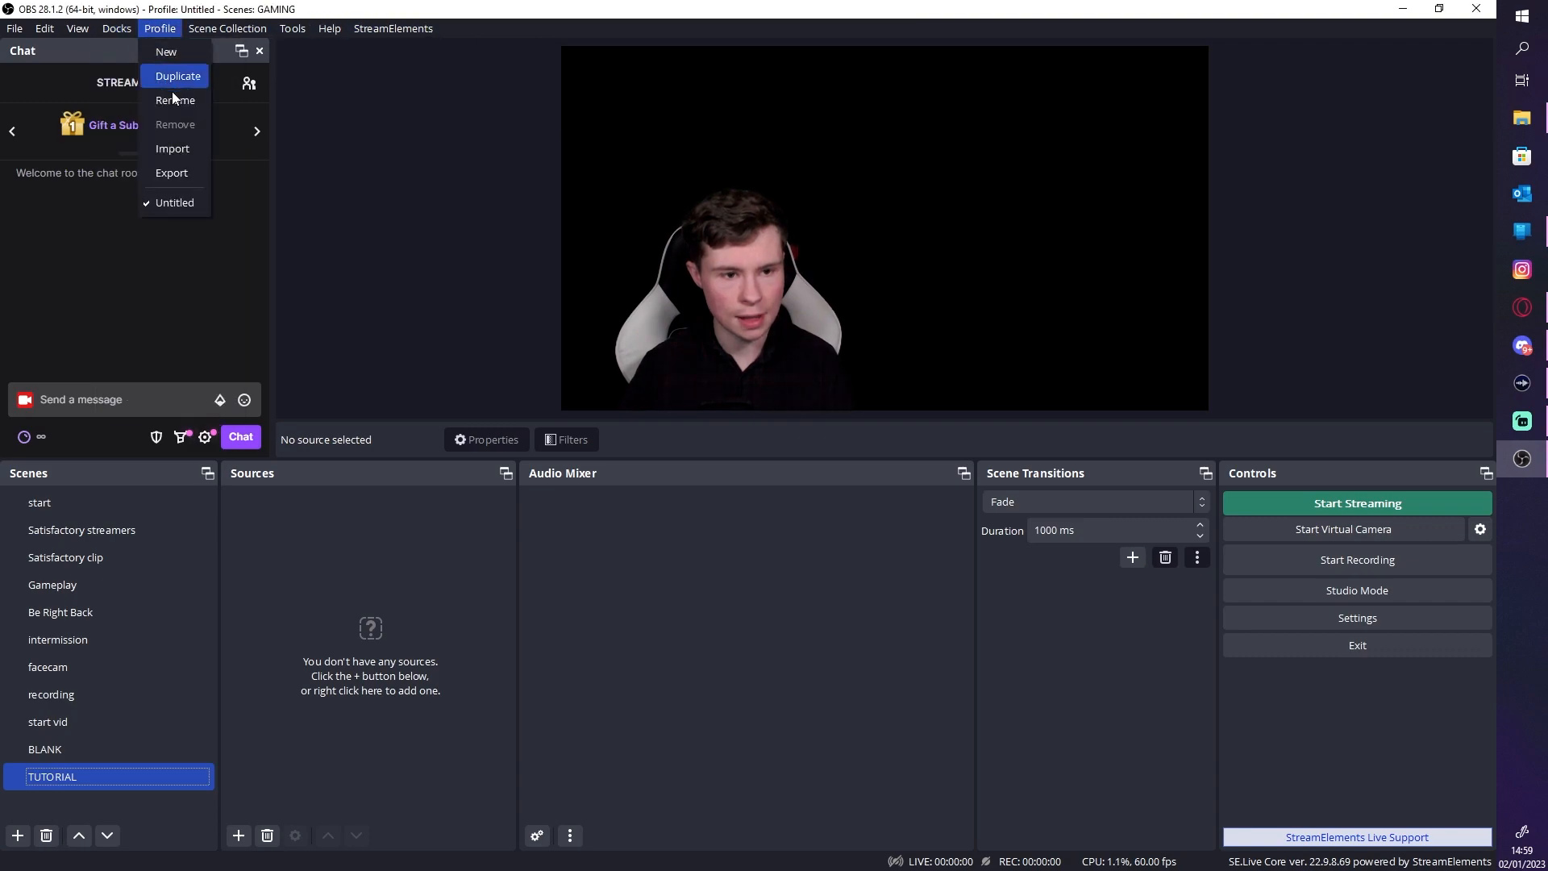
pyautogui.moveTo(111, 31)
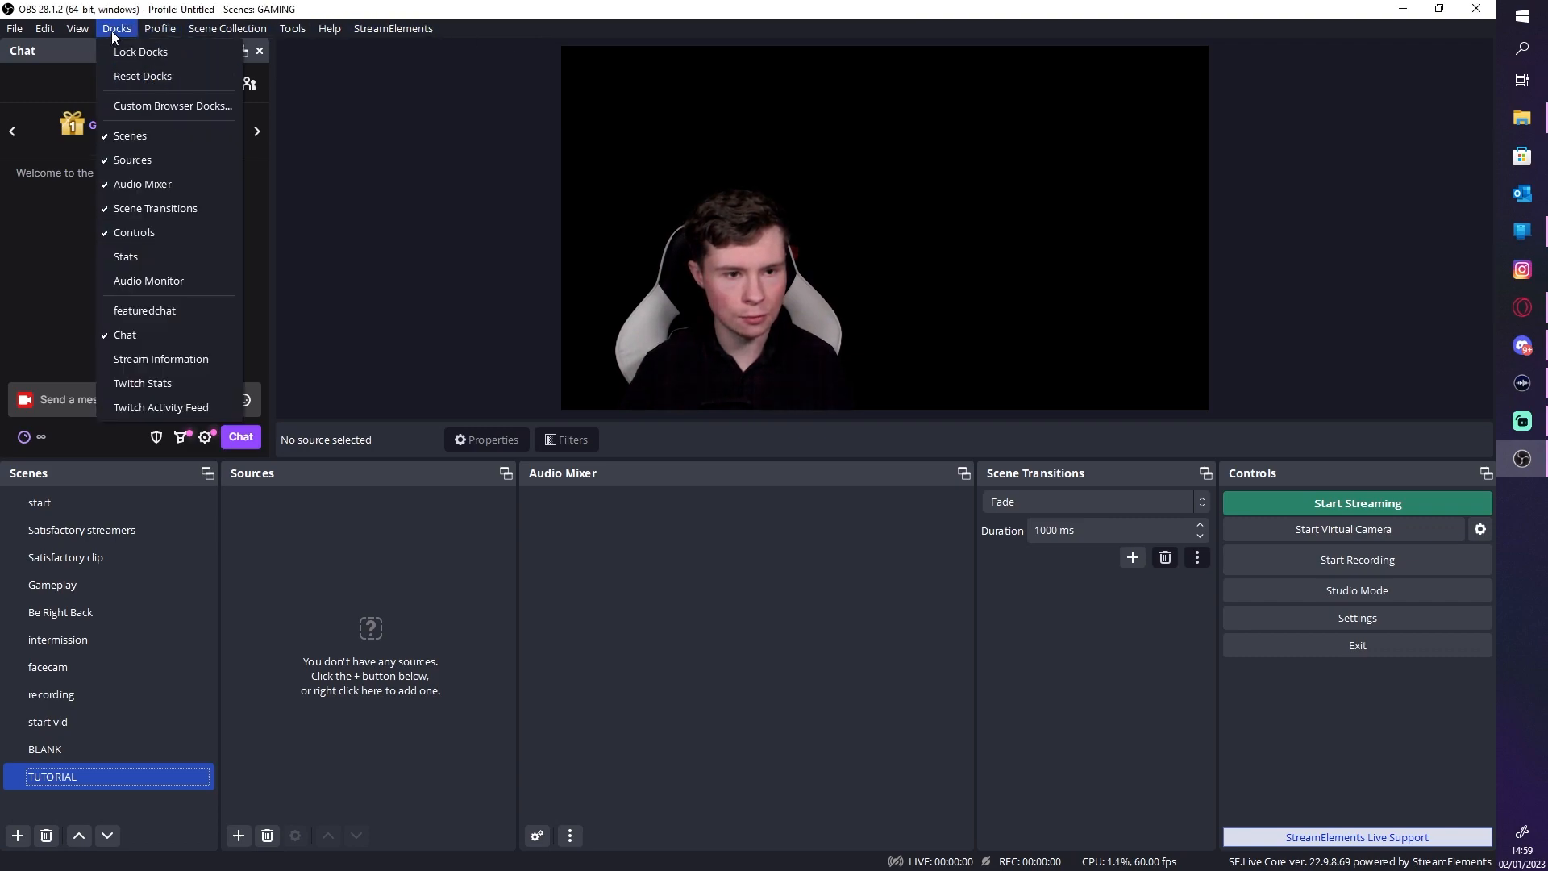
pyautogui.click(142, 364)
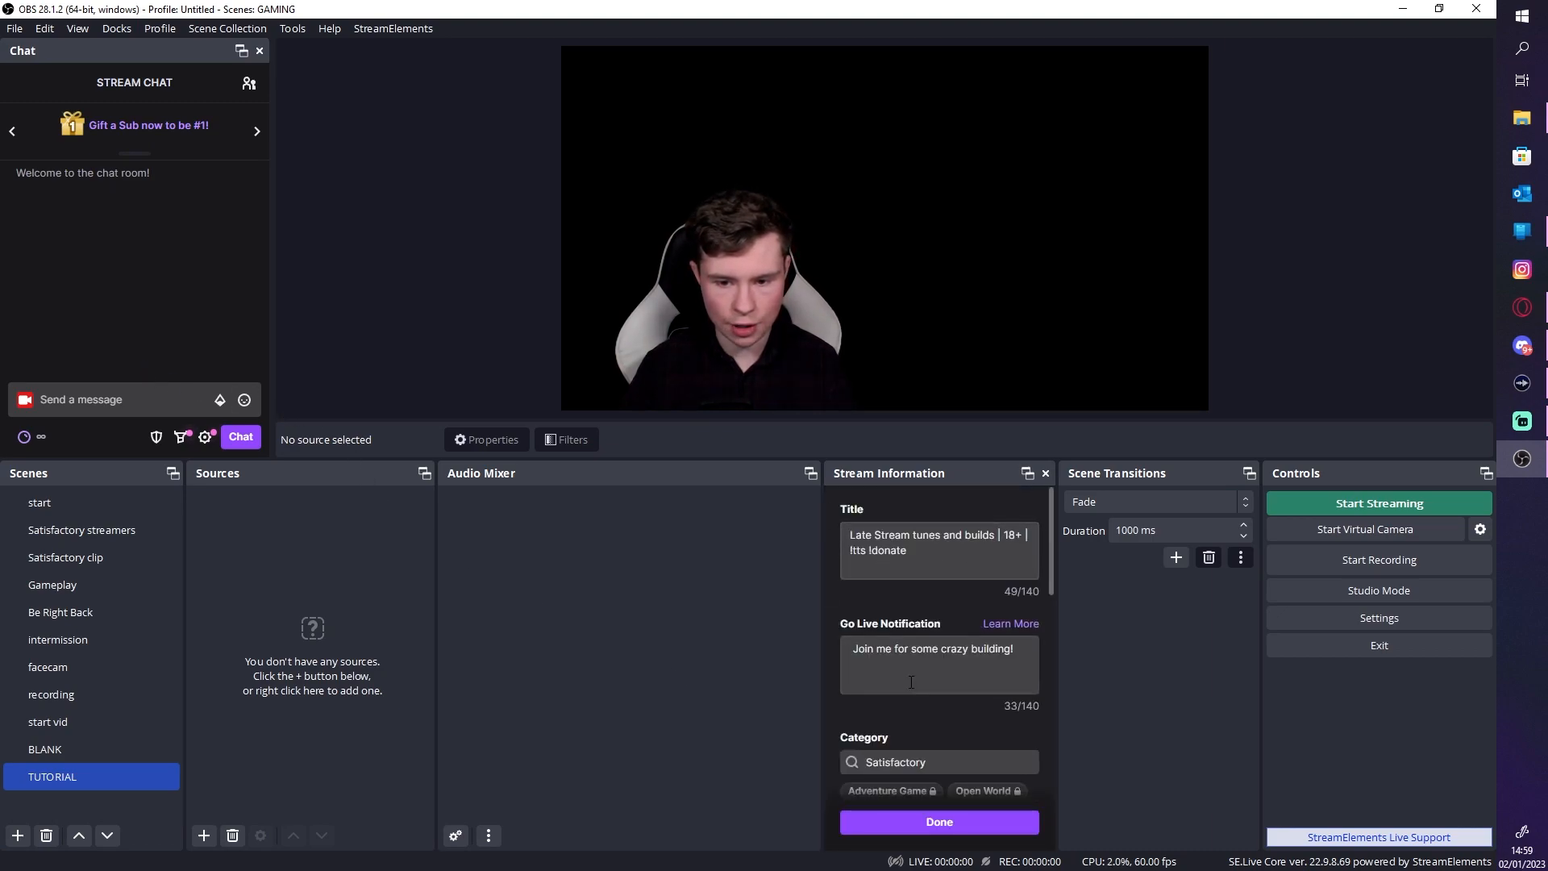
pyautogui.moveTo(940, 479); pyautogui.dragTo(948, 542)
pyautogui.moveTo(928, 475); pyautogui.dragTo(1008, 577)
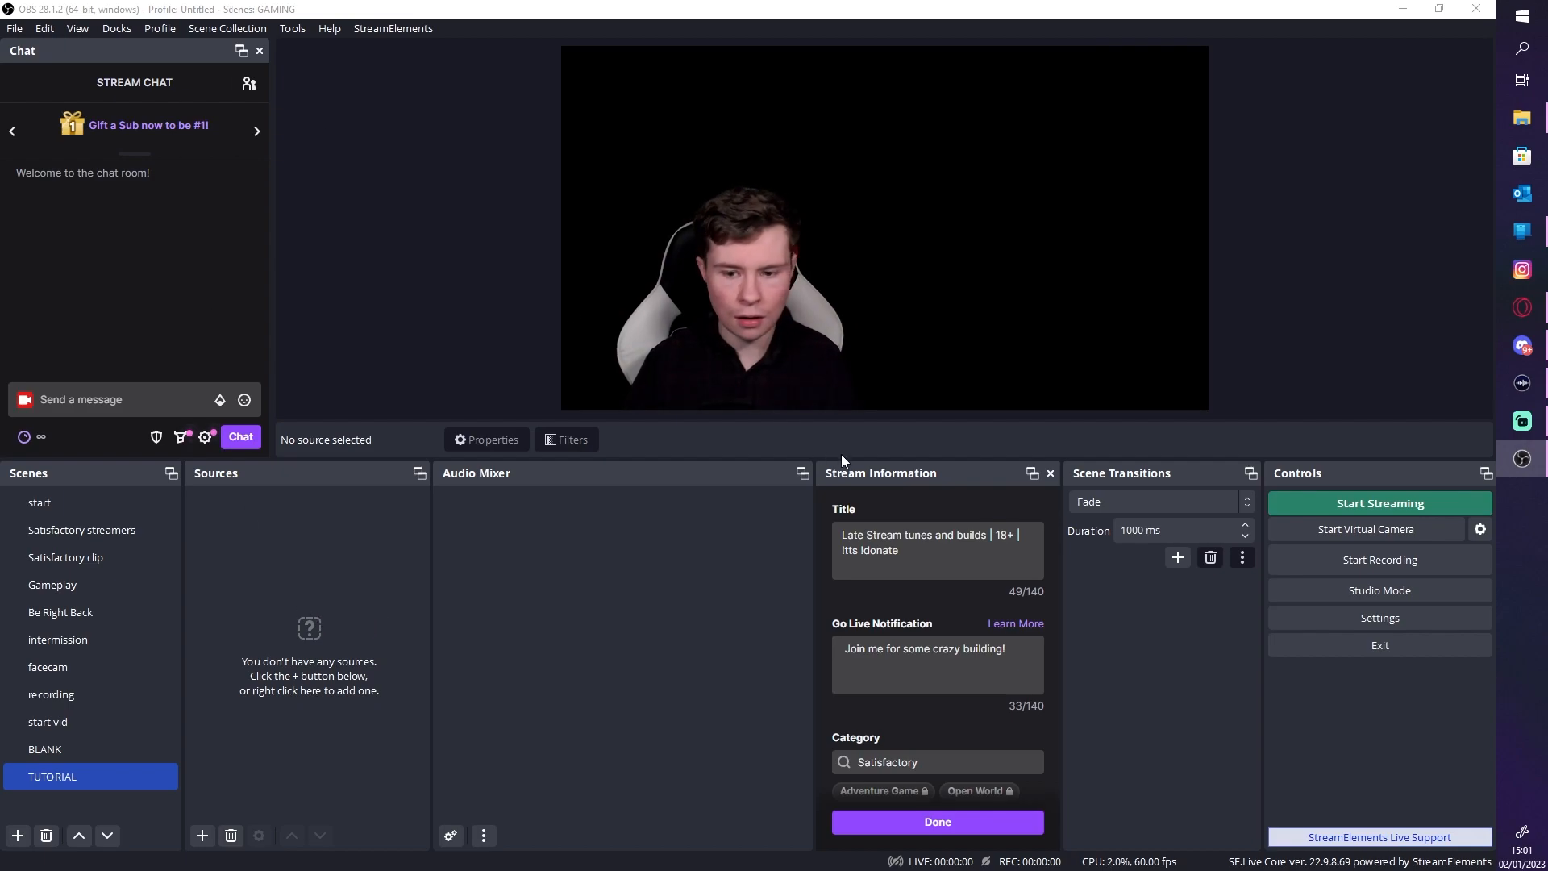
# Close the custom browser Chat dock and show the StreamElements SE.Live Chat dock in its place
pyautogui.click(259, 51)
pyautogui.click(383, 32)
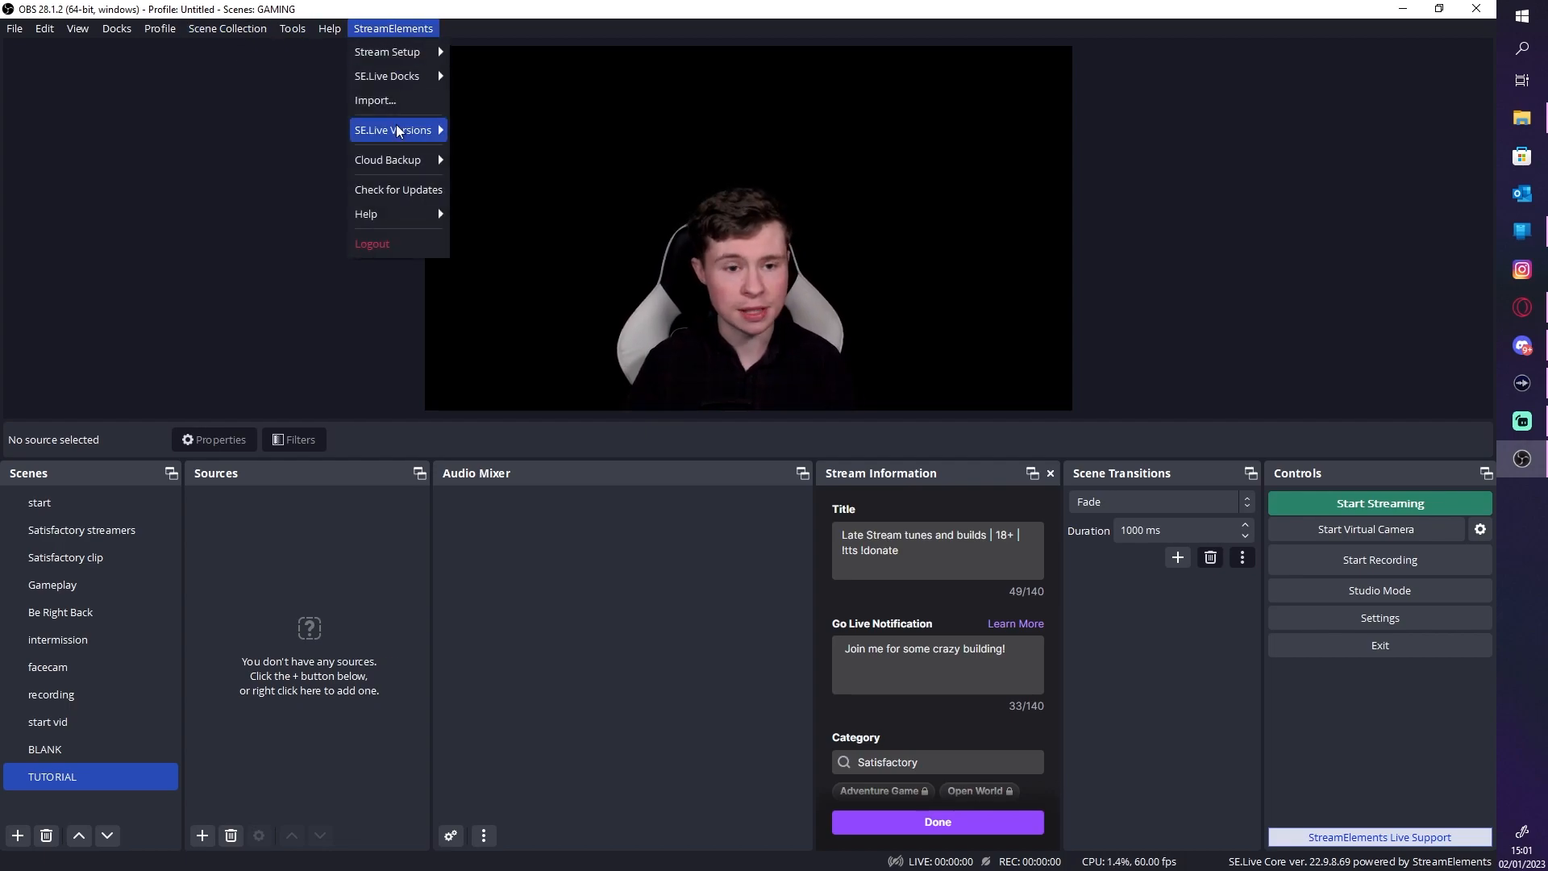
pyautogui.moveTo(400, 85)
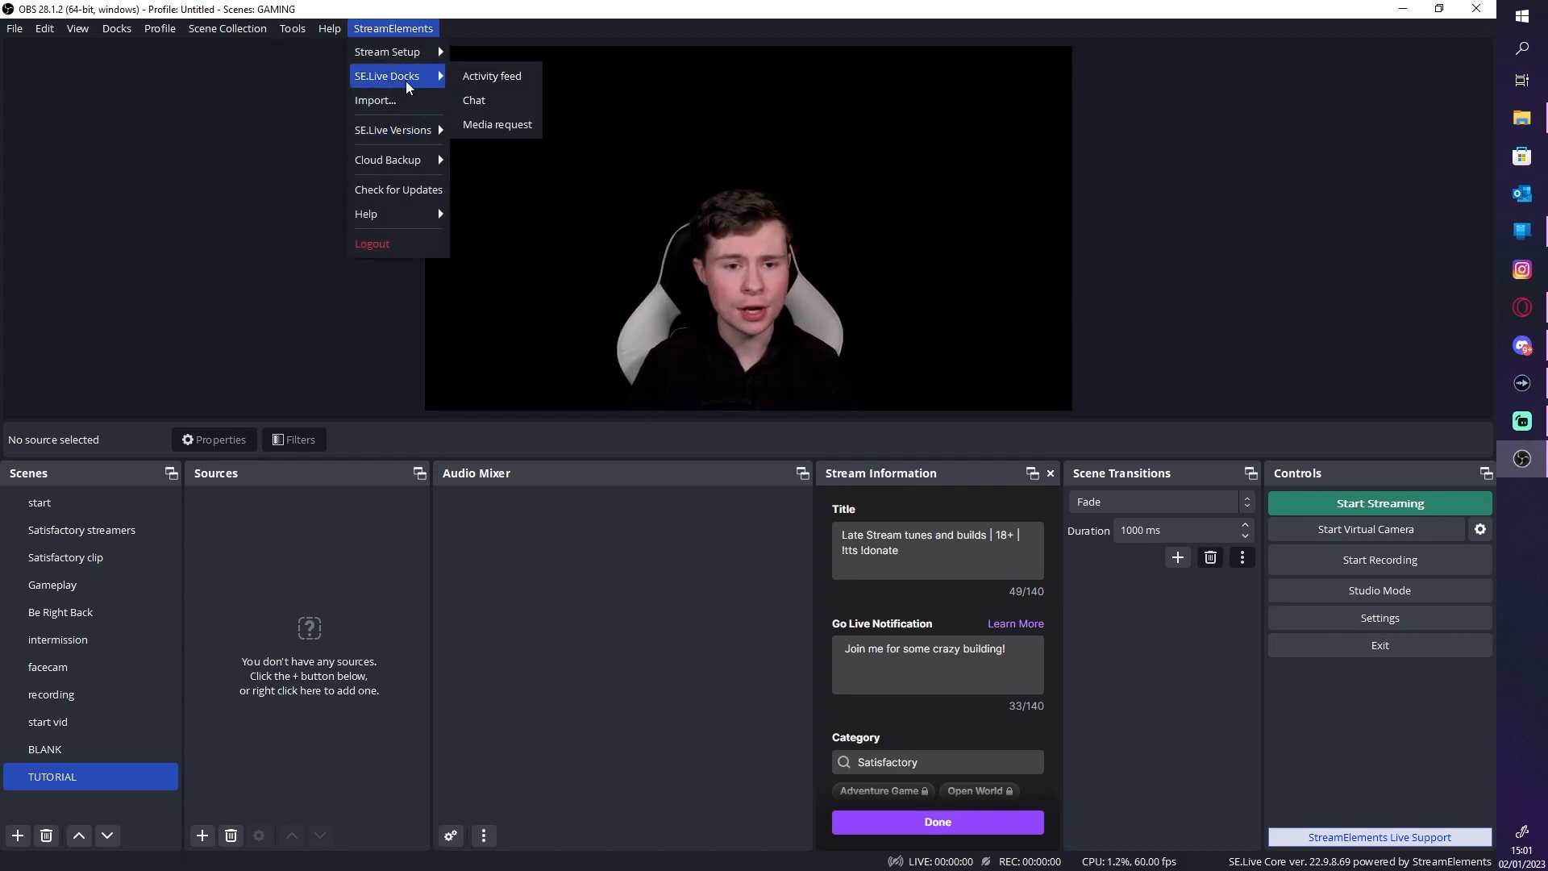
pyautogui.click(476, 100)
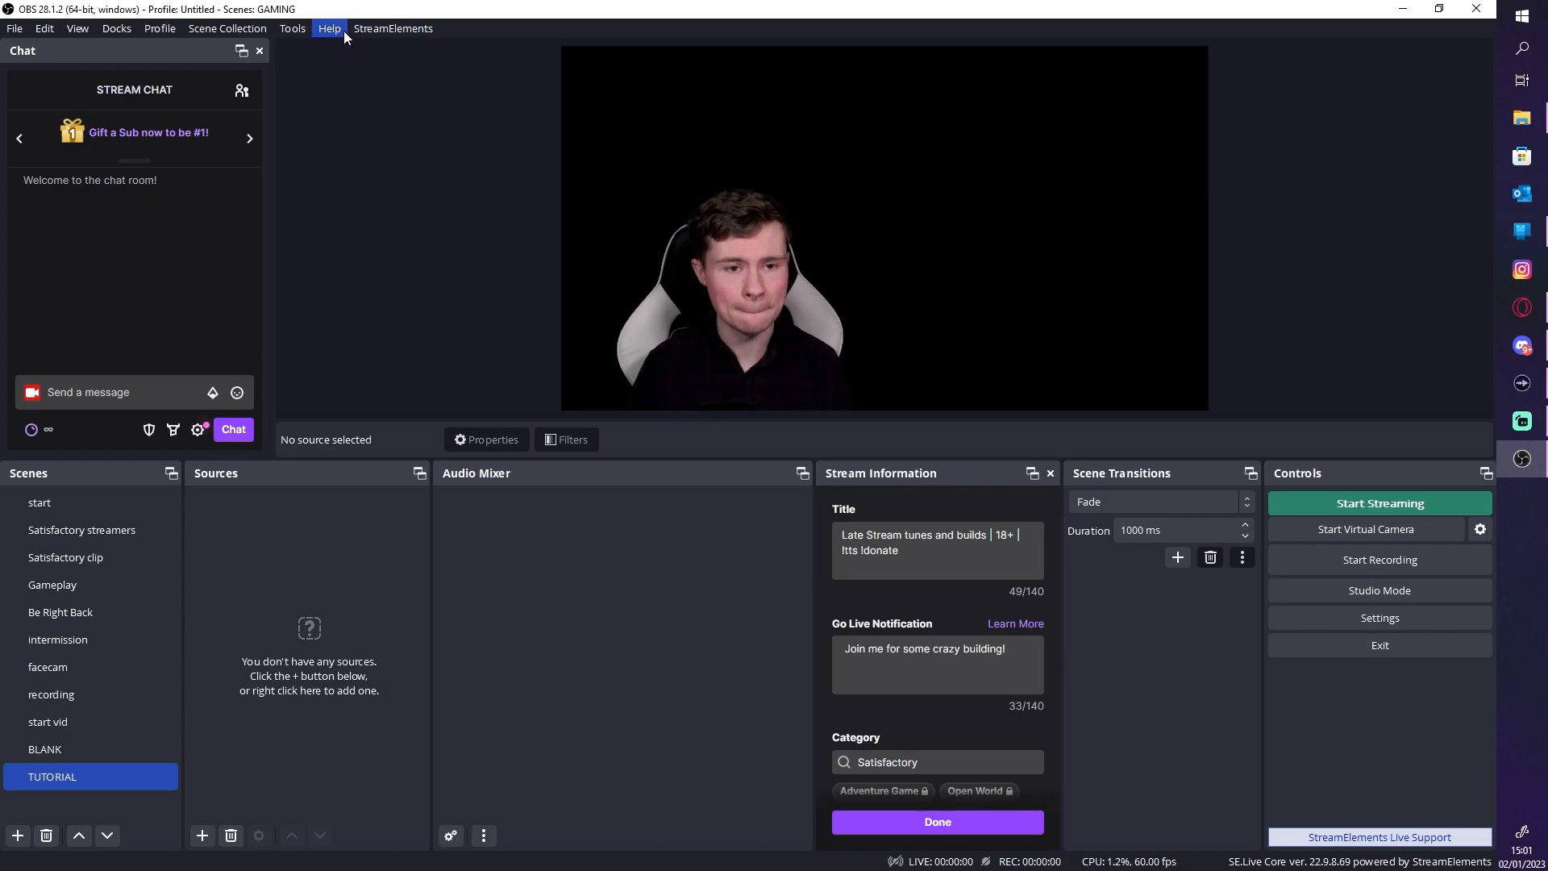
# Show the SE.Live Activity feed dock and the featuredchat dock
pyautogui.click(413, 29)
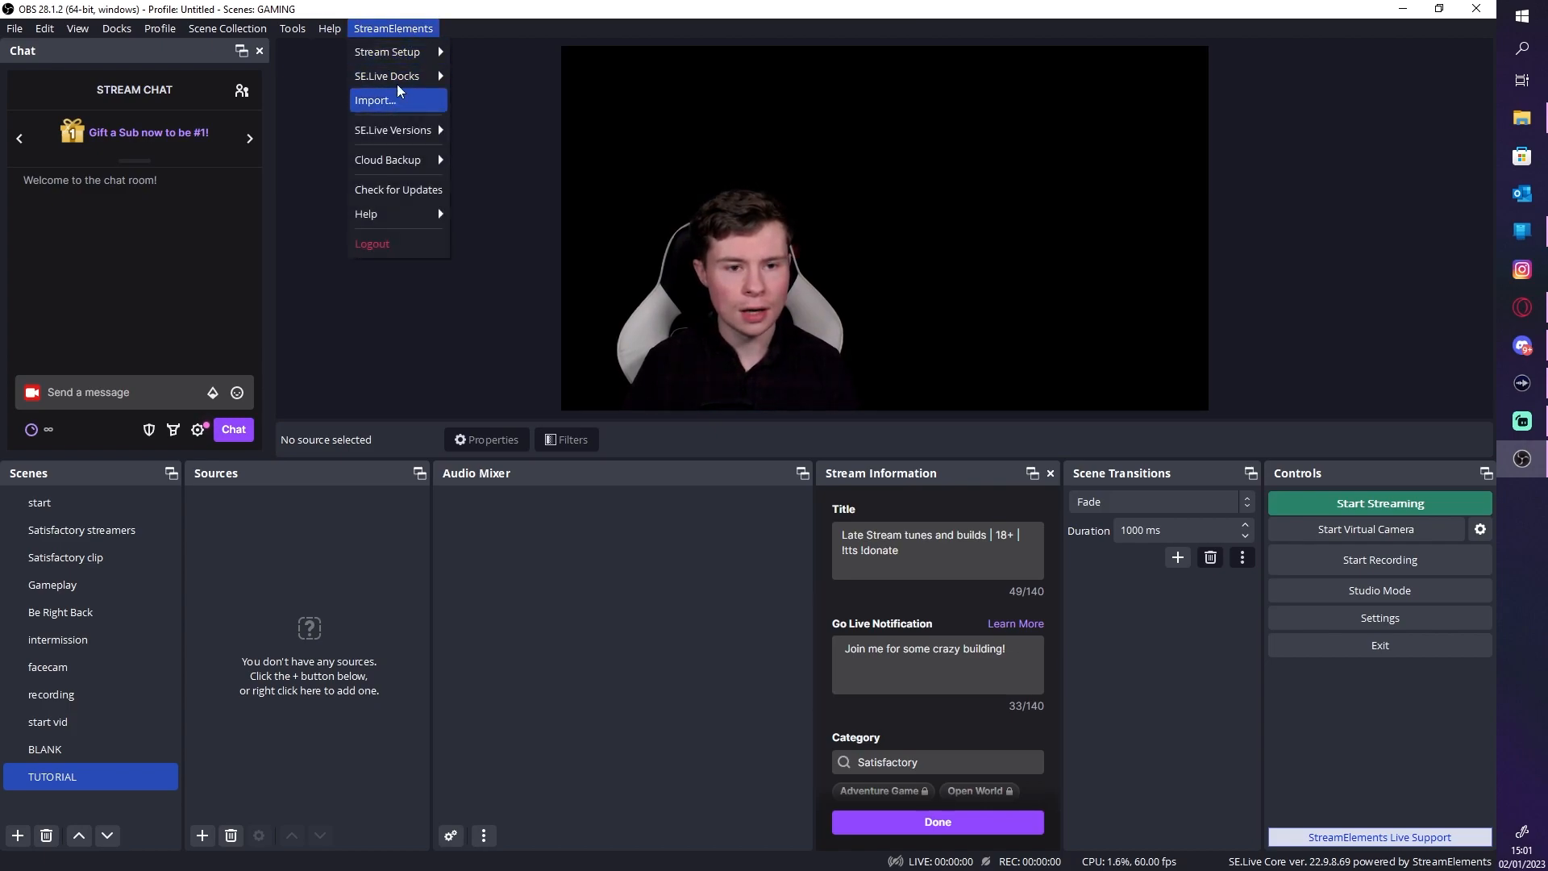
pyautogui.moveTo(420, 76)
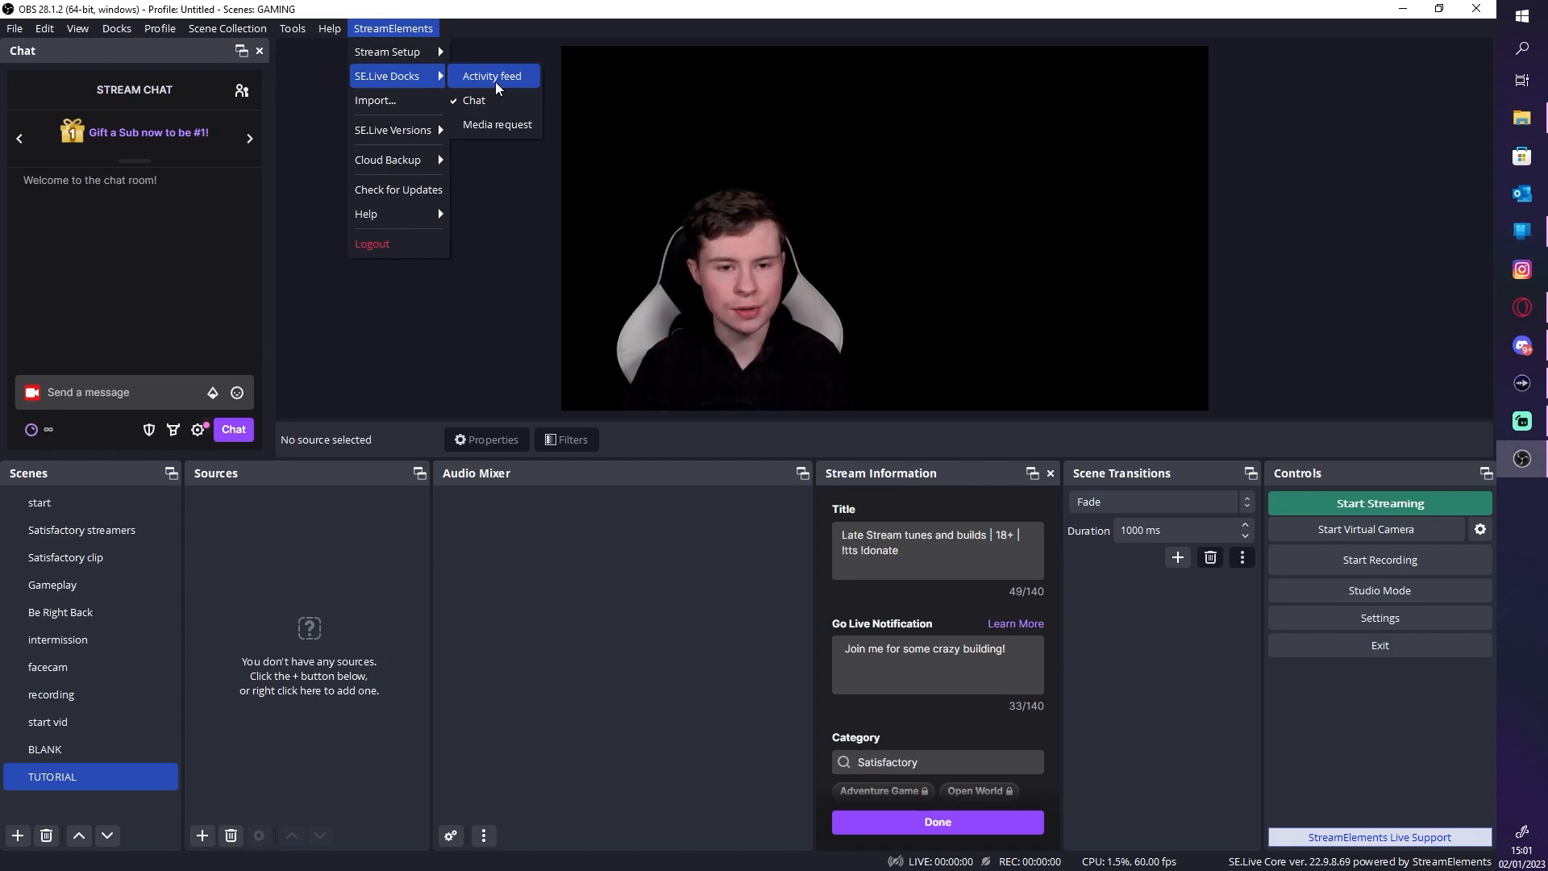
pyautogui.click(493, 78)
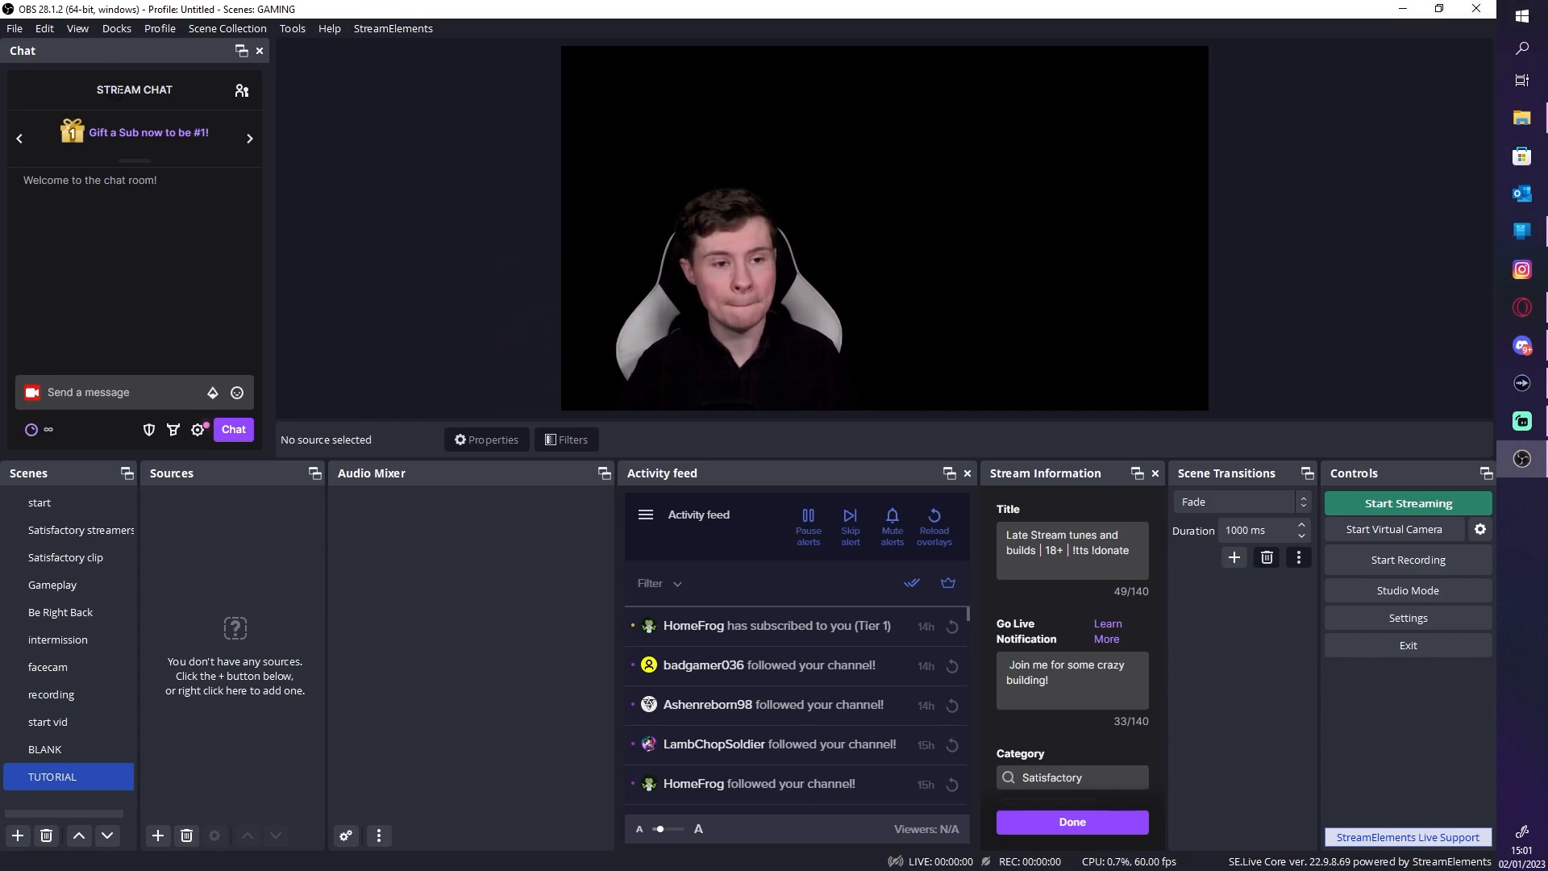
pyautogui.click(120, 27)
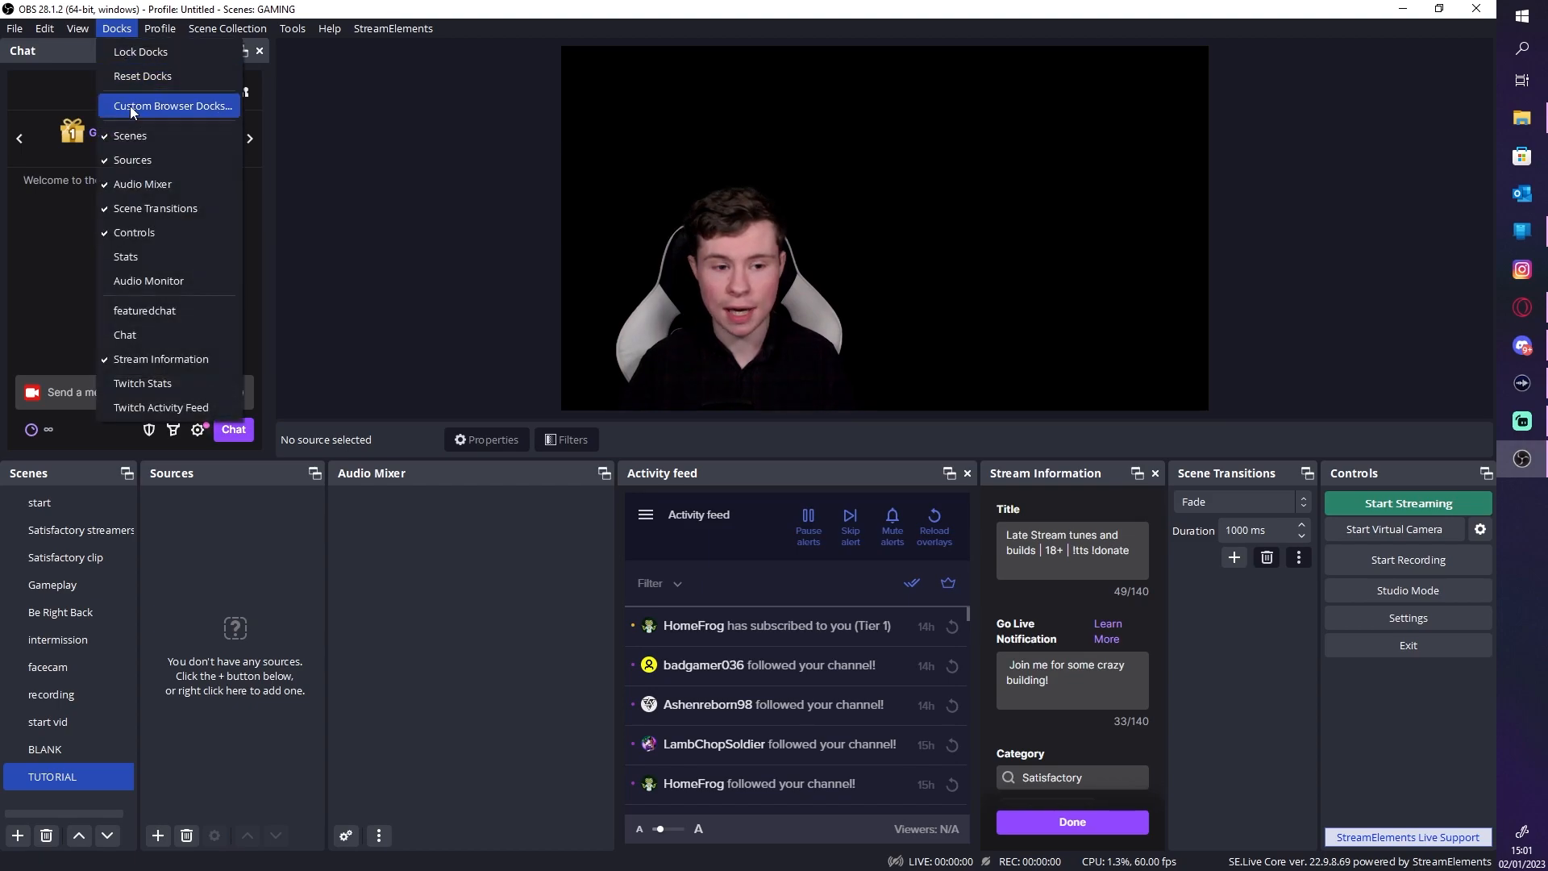
pyautogui.click(166, 312)
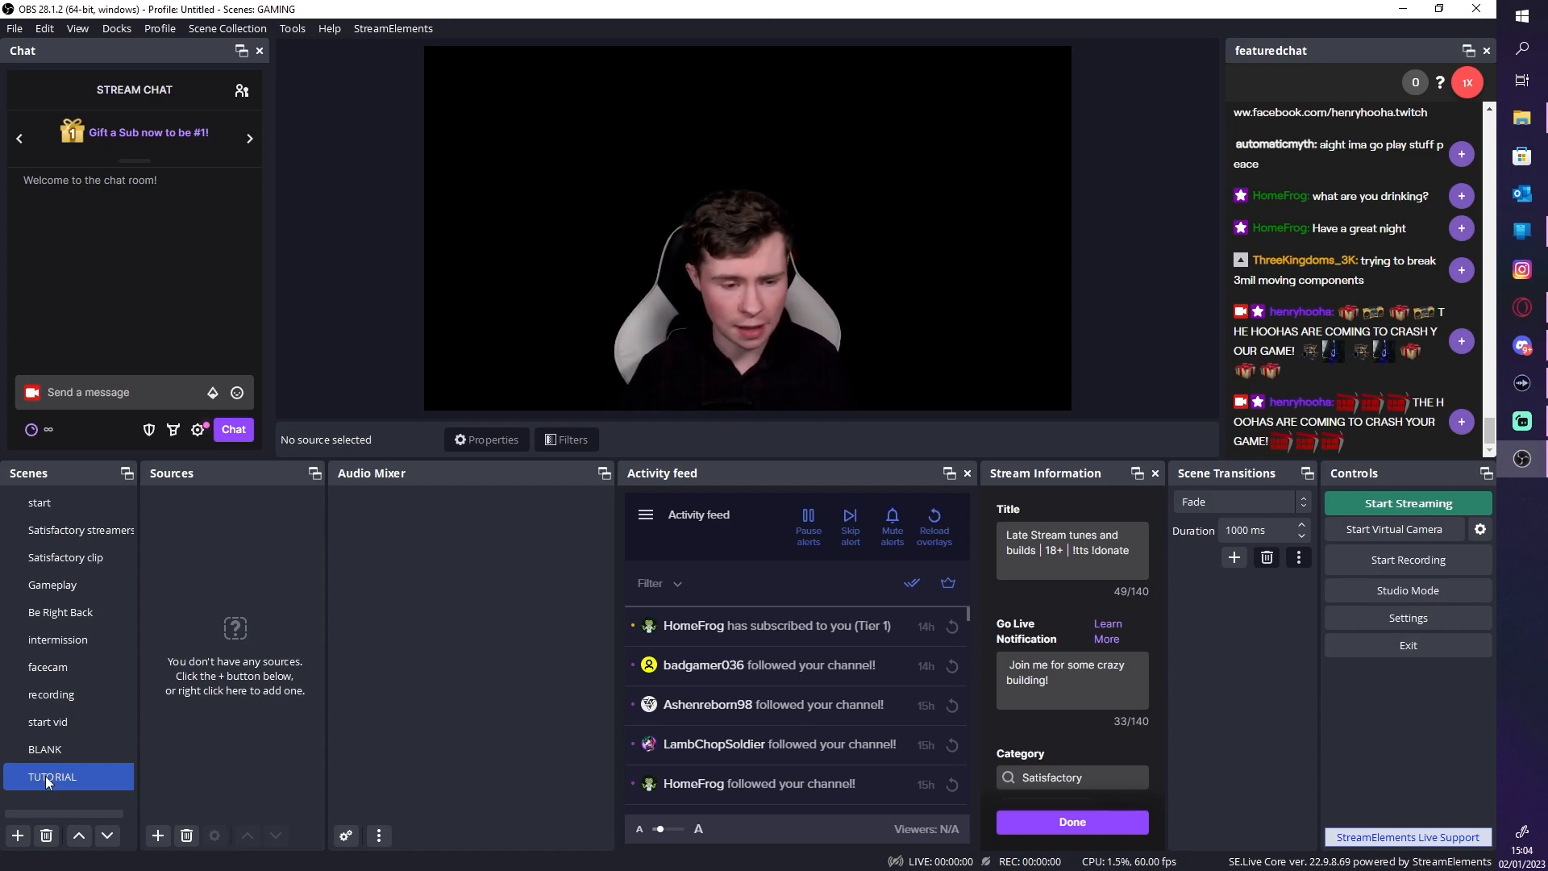
# Examine the previews and sources of the Be Right Back, intermission and Satisfactory clip scenes
pyautogui.click(84, 615)
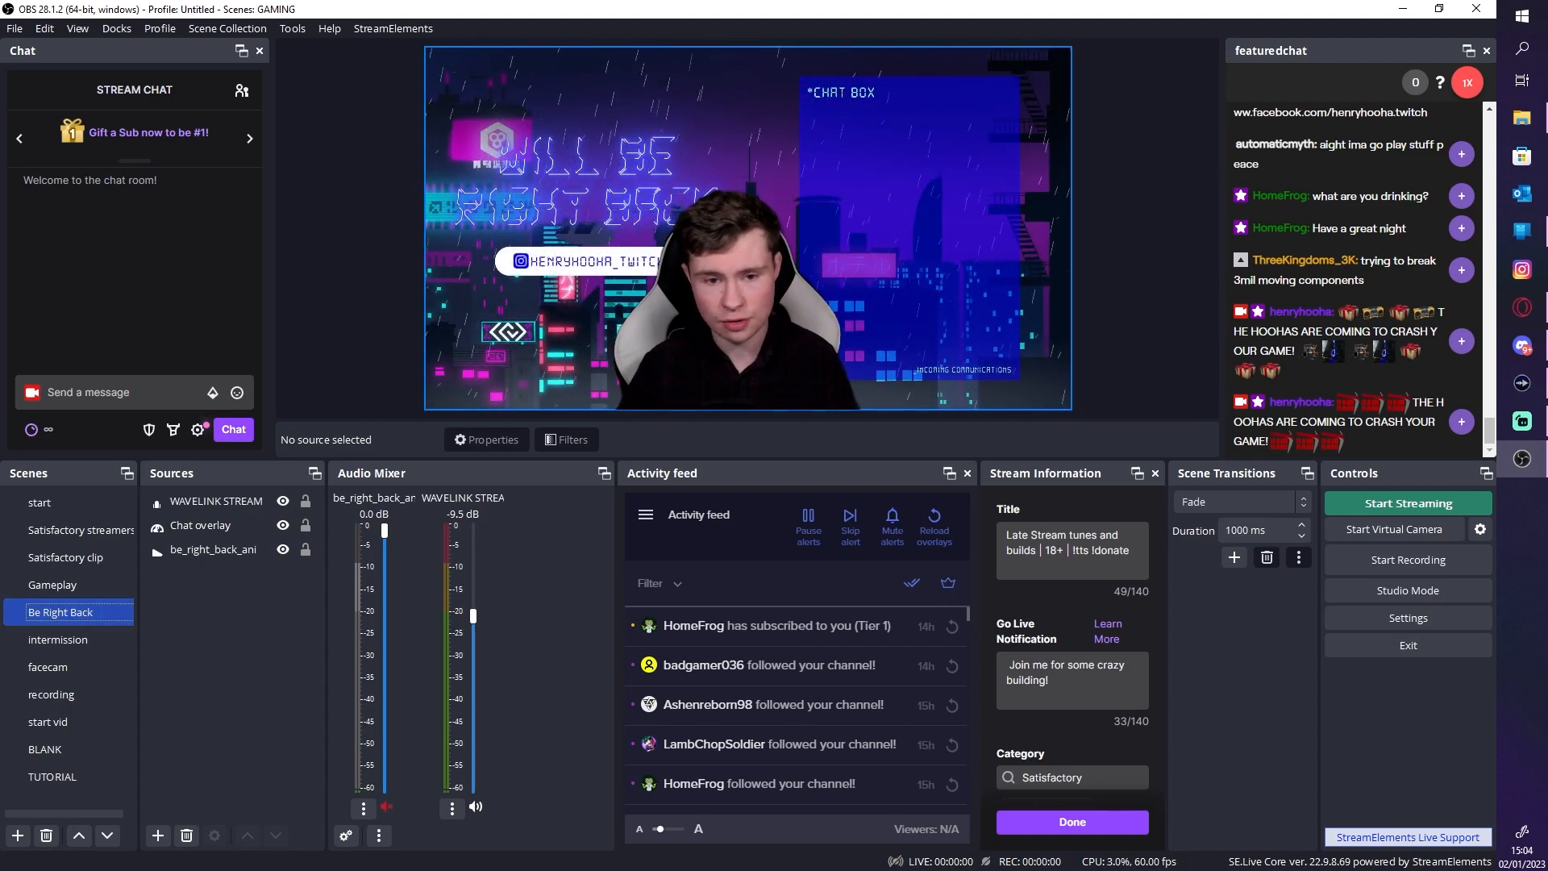
pyautogui.click(89, 642)
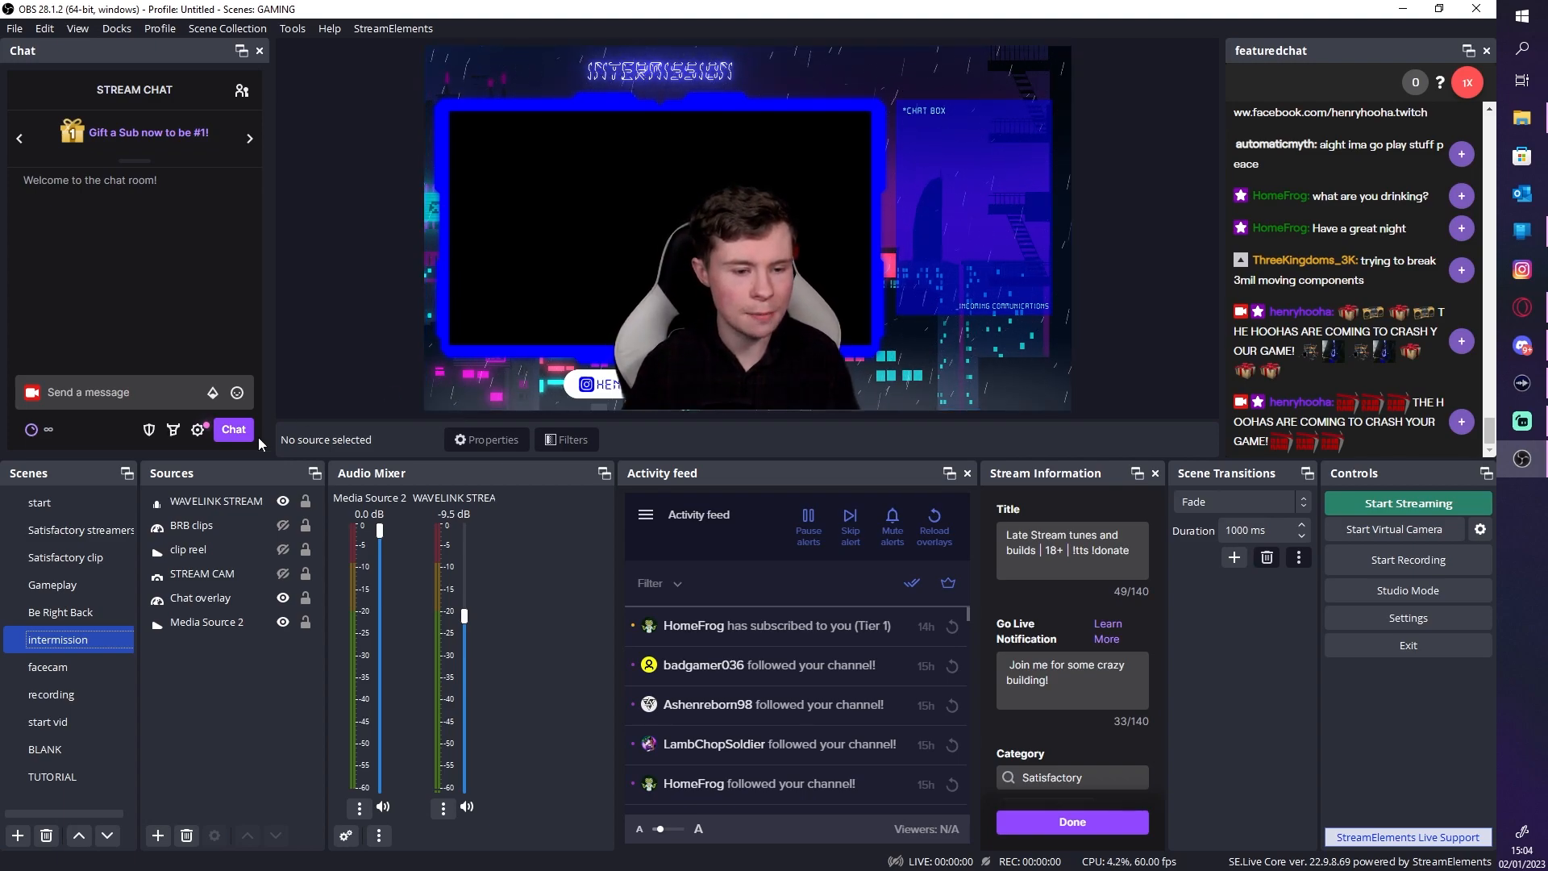
pyautogui.click(74, 613)
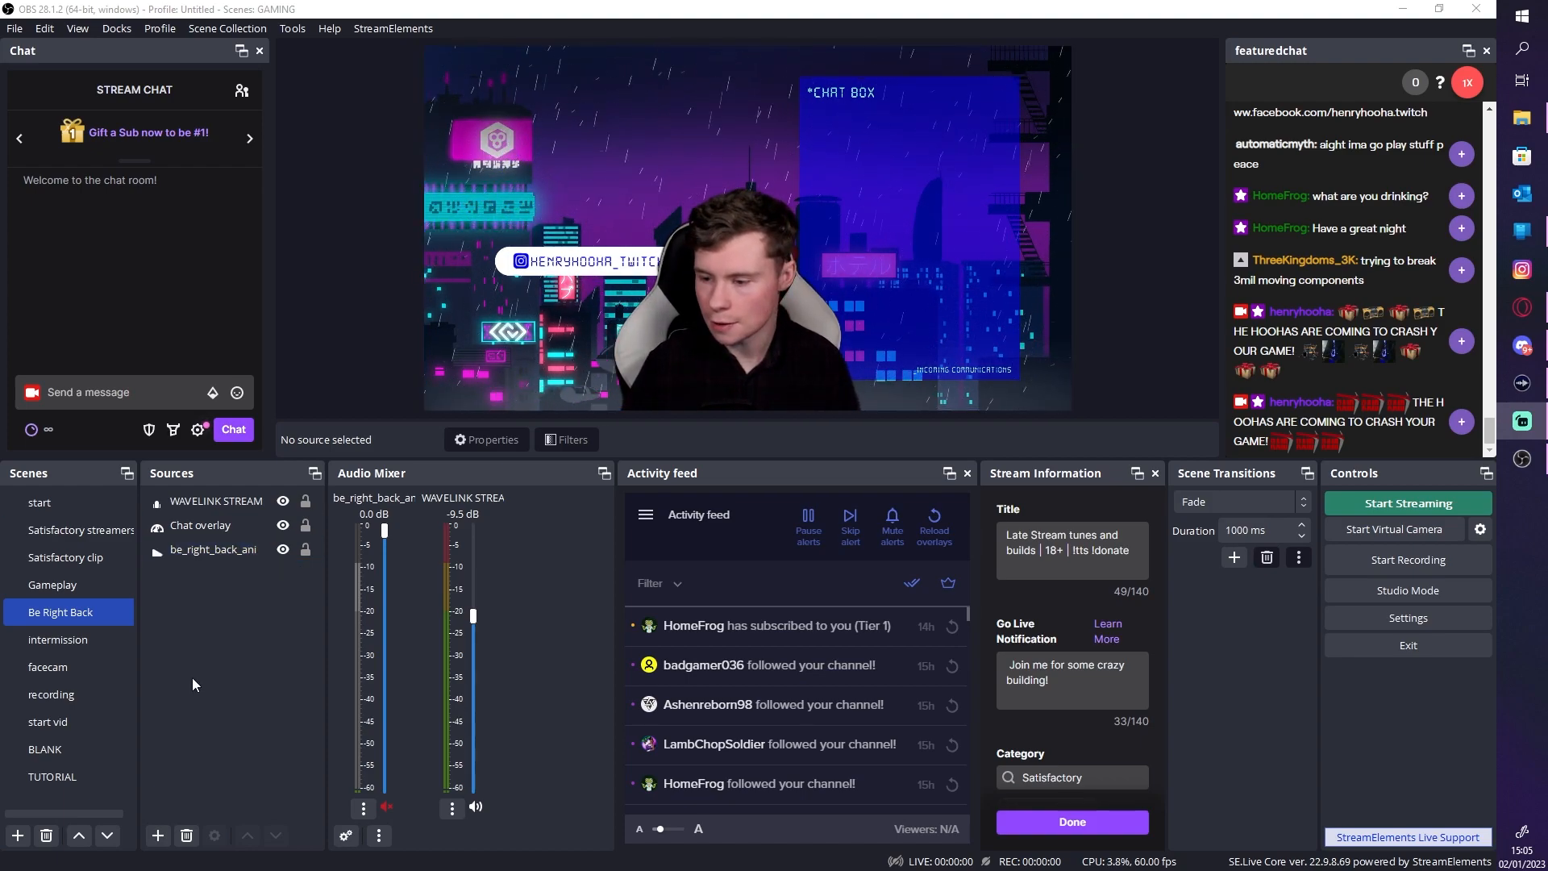
pyautogui.click(70, 555)
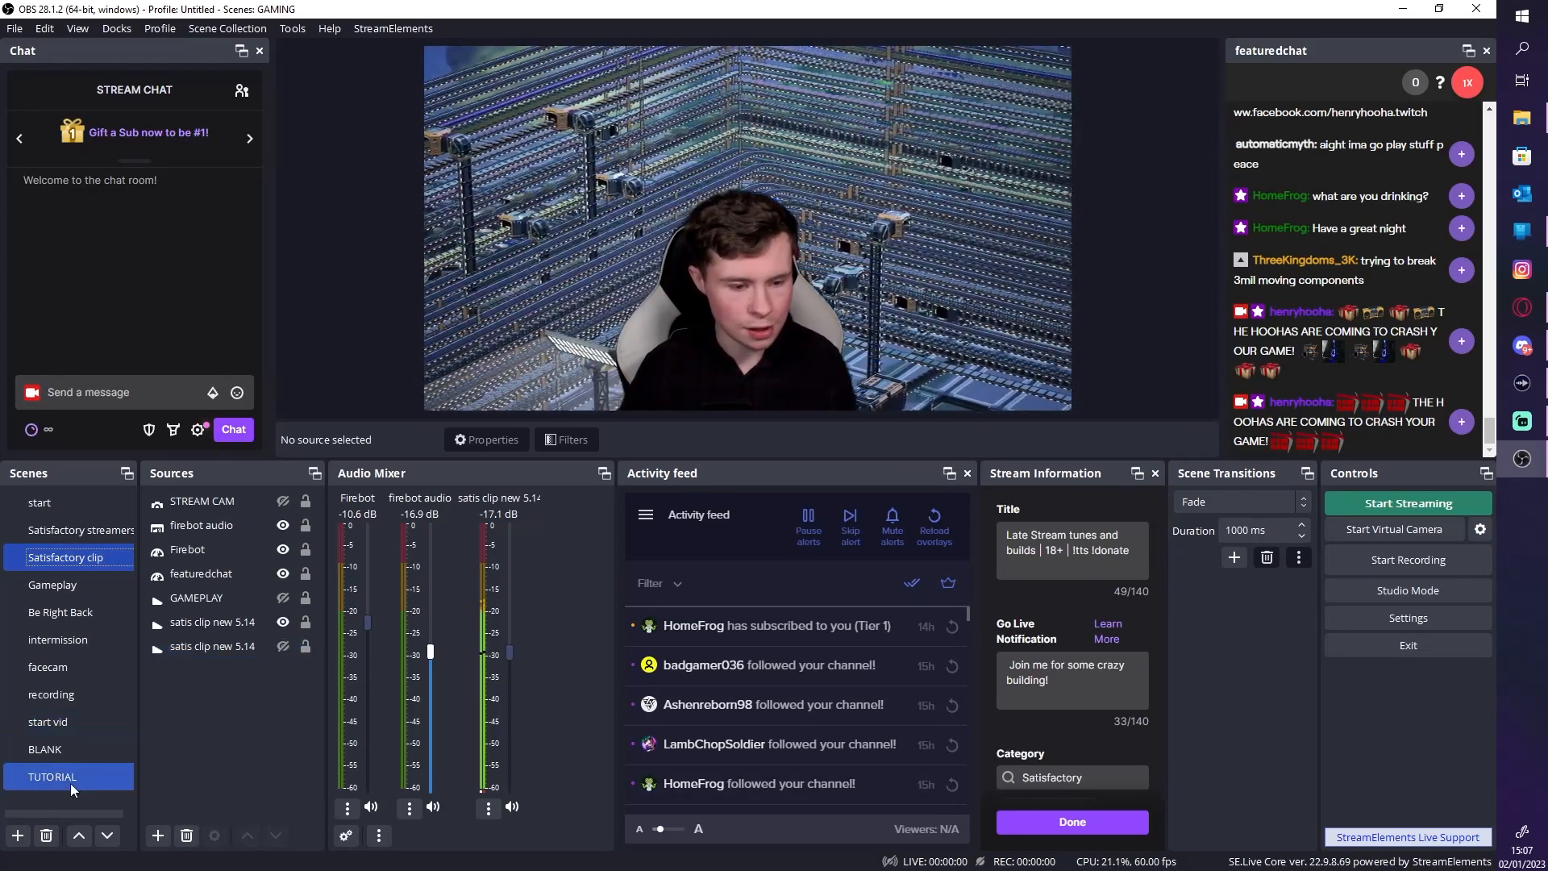
# Add the existing STREAM CAM video capture device as a visible source in the TUTORIAL scene
pyautogui.click(70, 777)
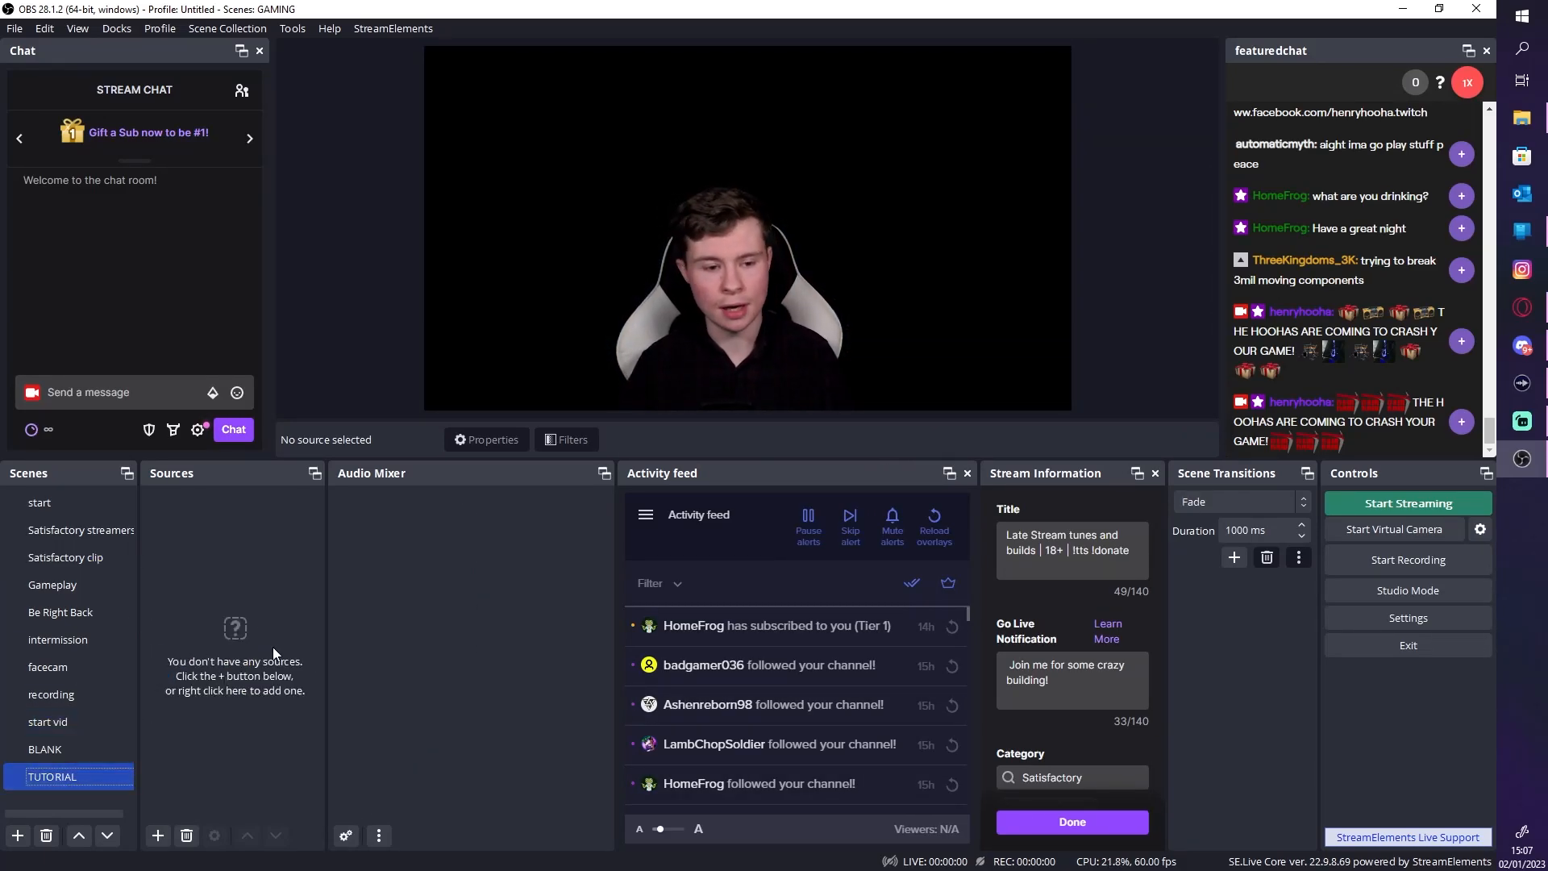
pyautogui.click(159, 836)
pyautogui.click(166, 841)
pyautogui.click(158, 842)
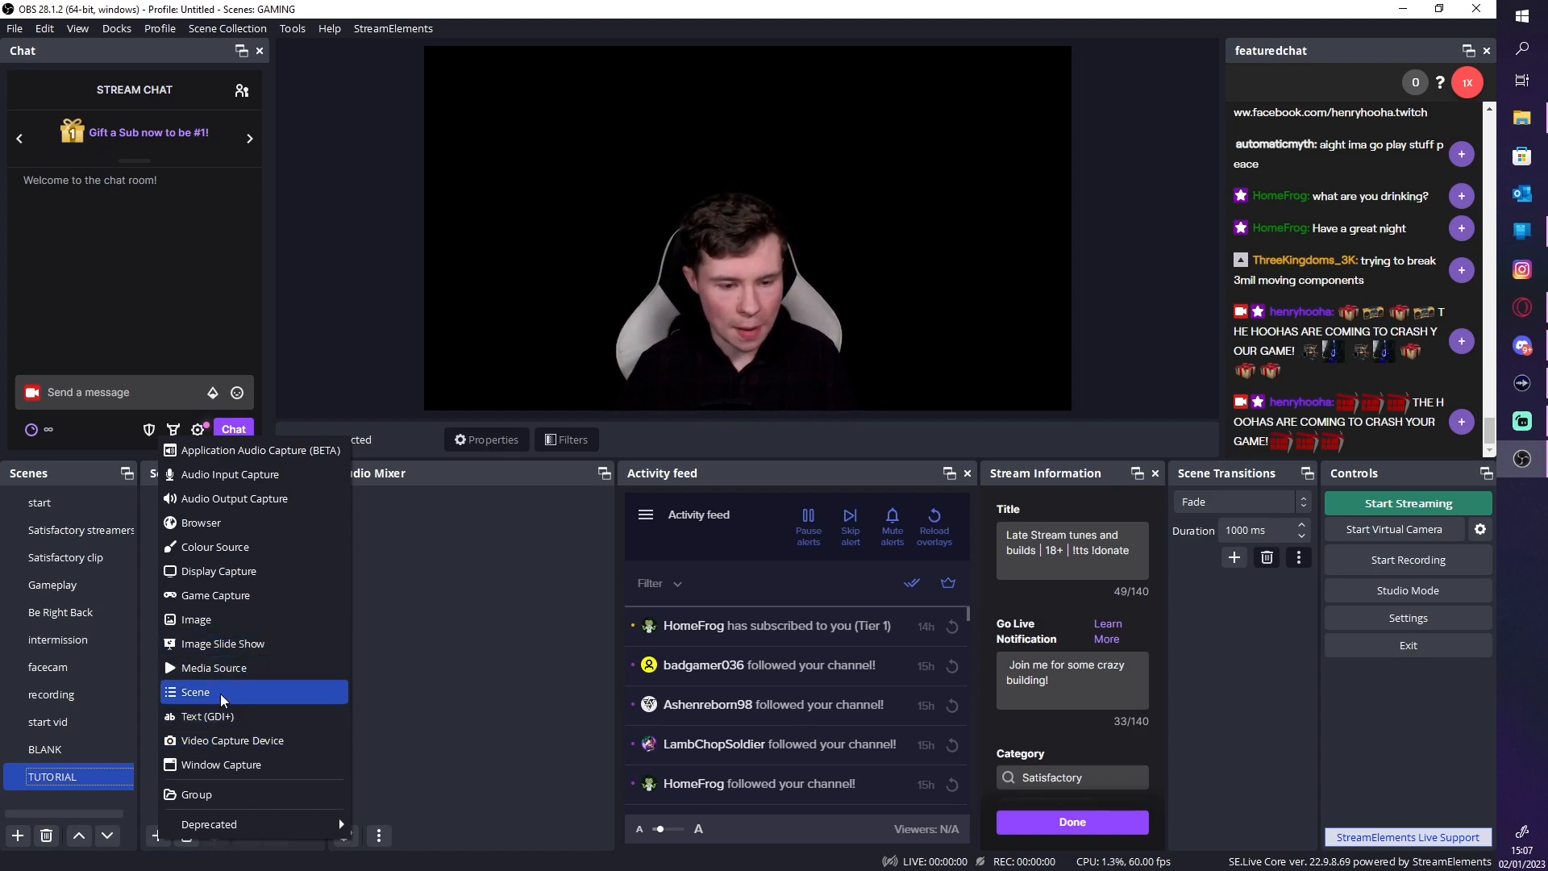
pyautogui.click(260, 738)
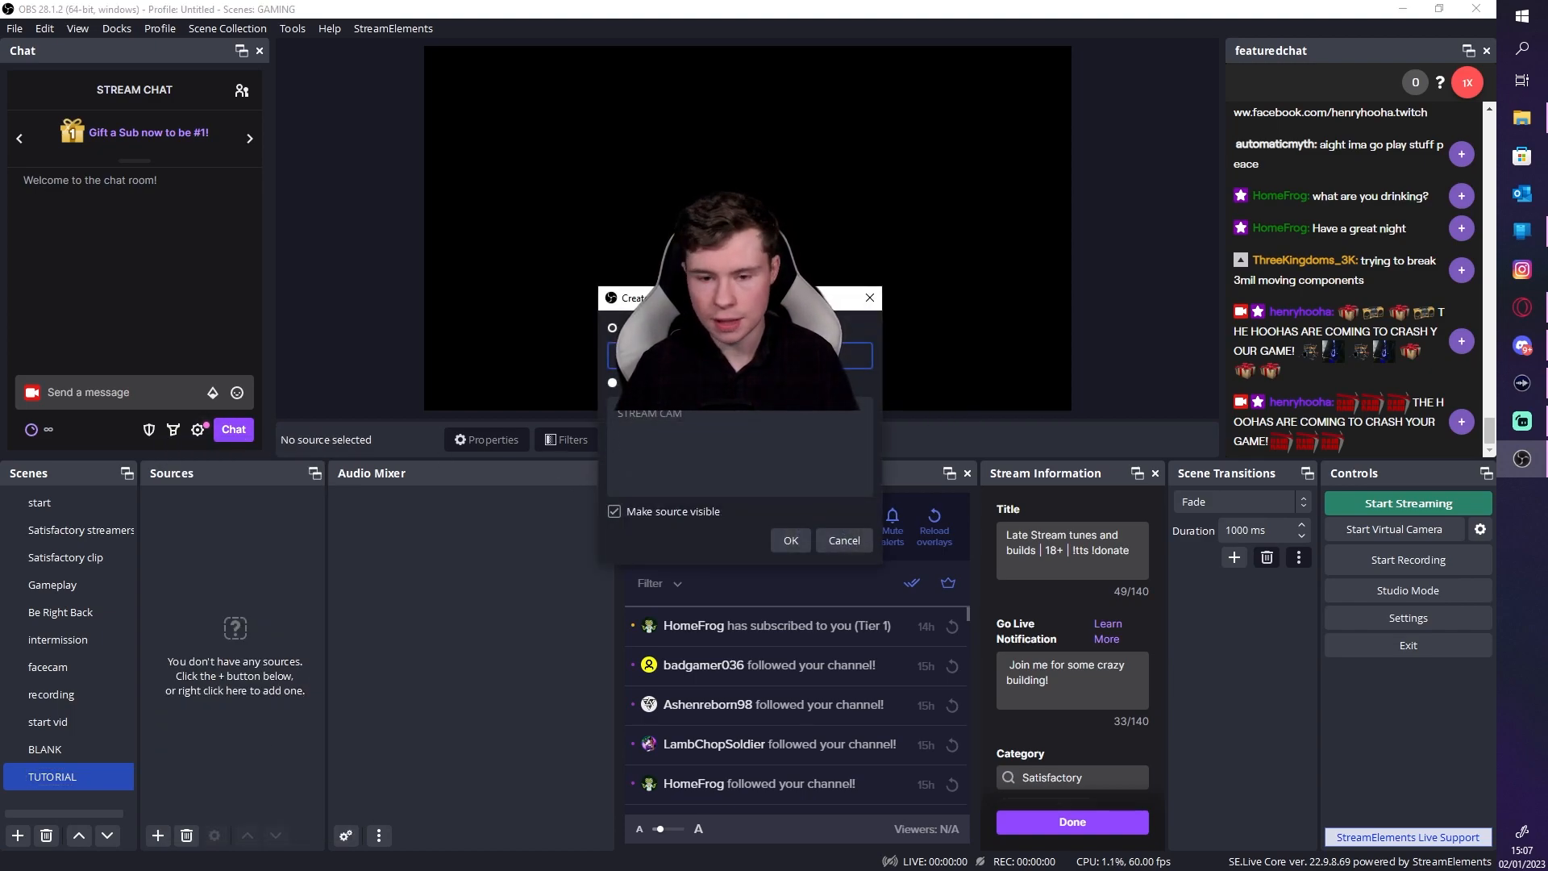
pyautogui.moveTo(615, 305); pyautogui.dragTo(339, 388)
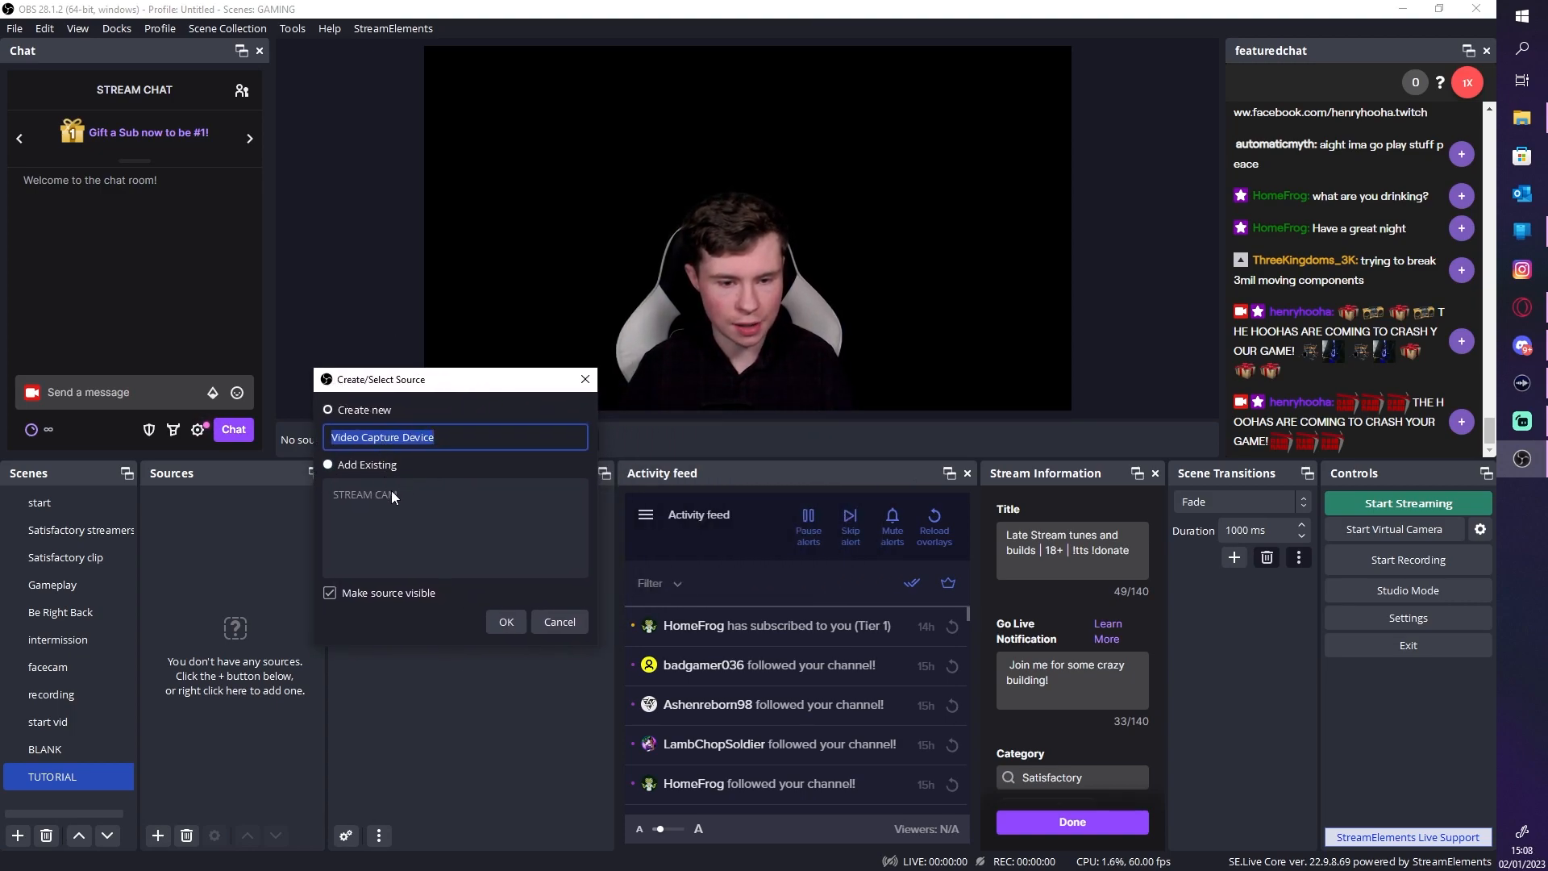
pyautogui.click(328, 465)
pyautogui.click(347, 495)
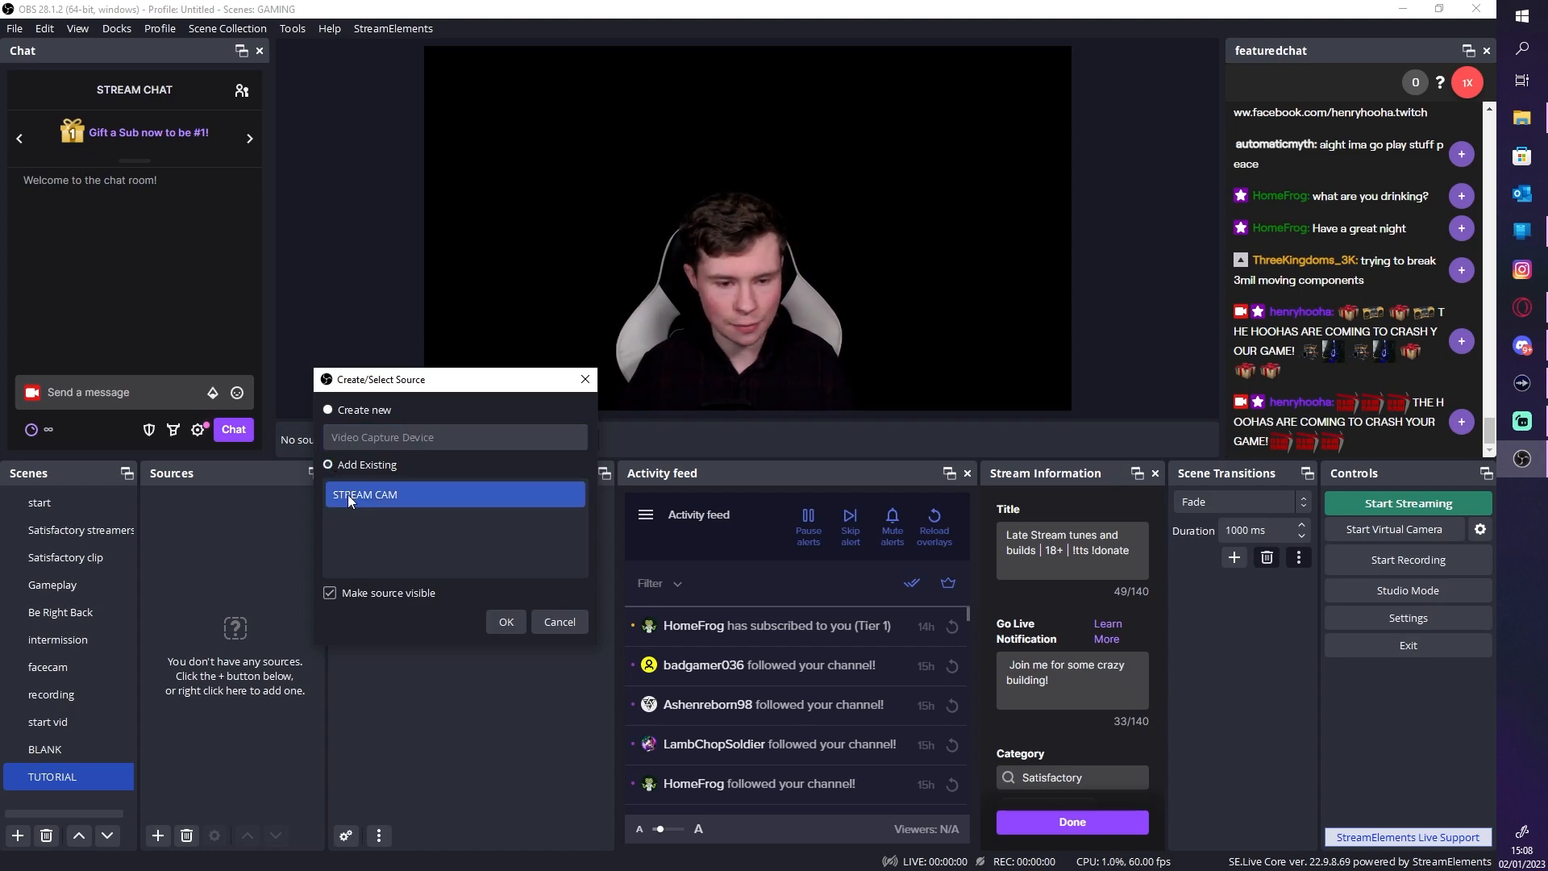
pyautogui.click(505, 628)
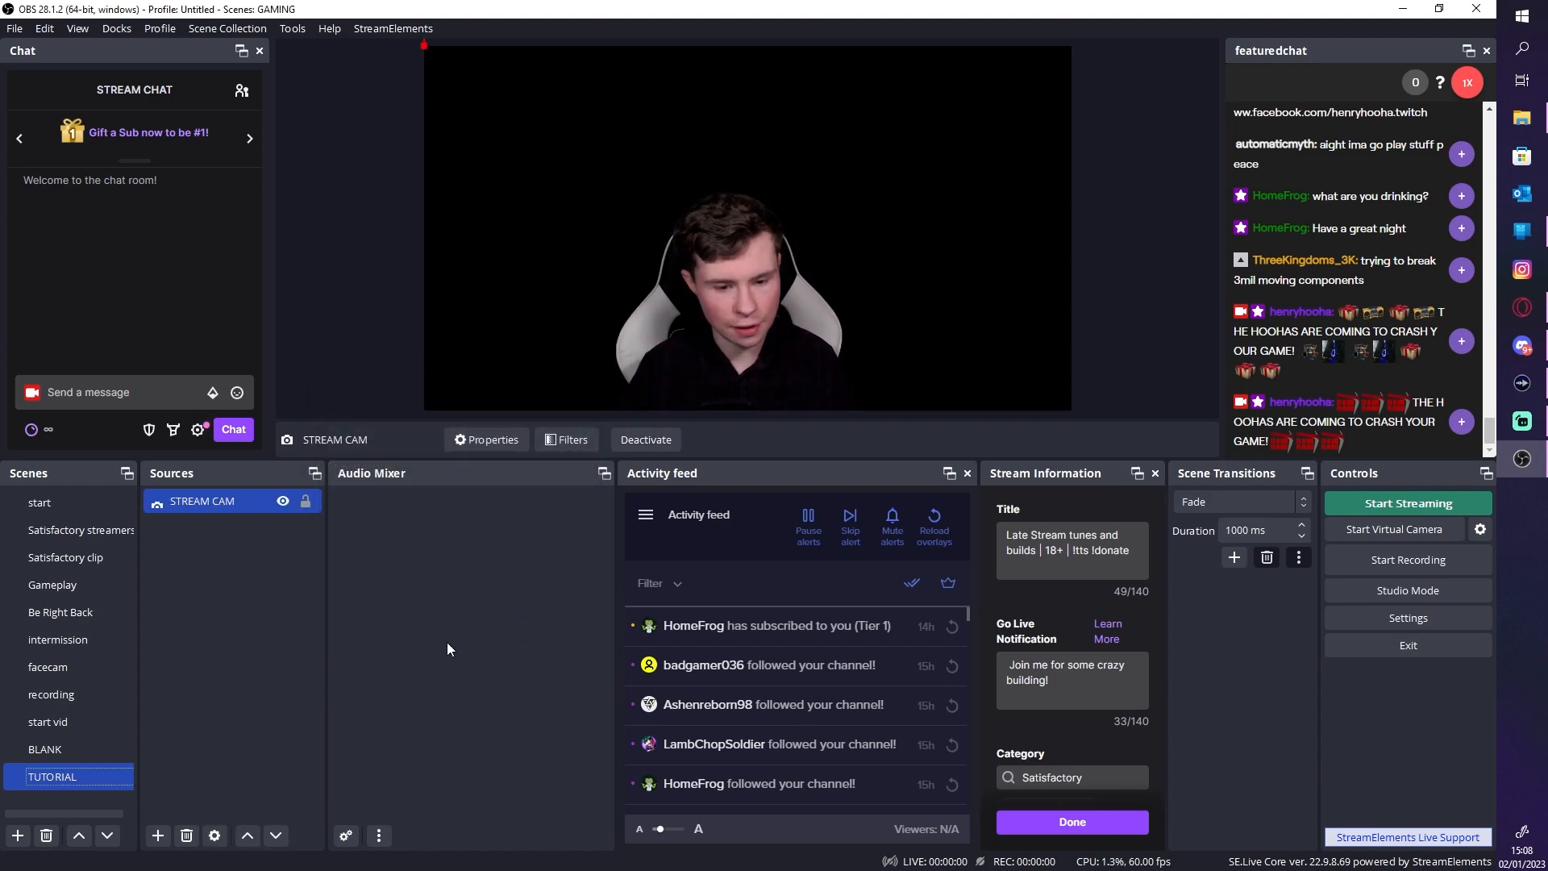
# Remove the STREAM CAM source from the TUTORIAL scene
pyautogui.rightClick(243, 493)
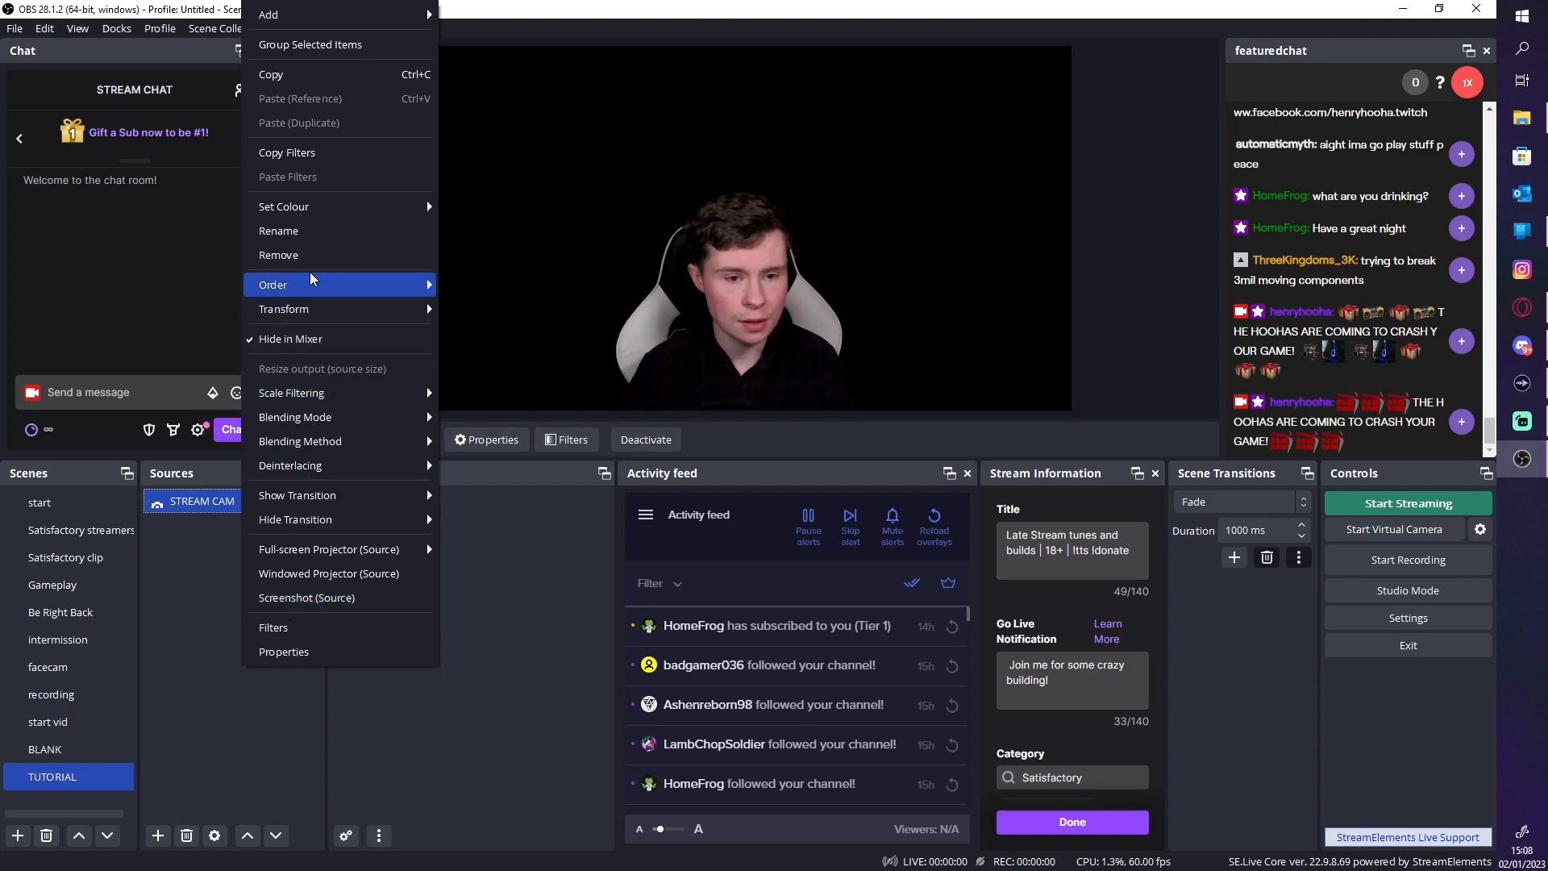
pyautogui.click(299, 249)
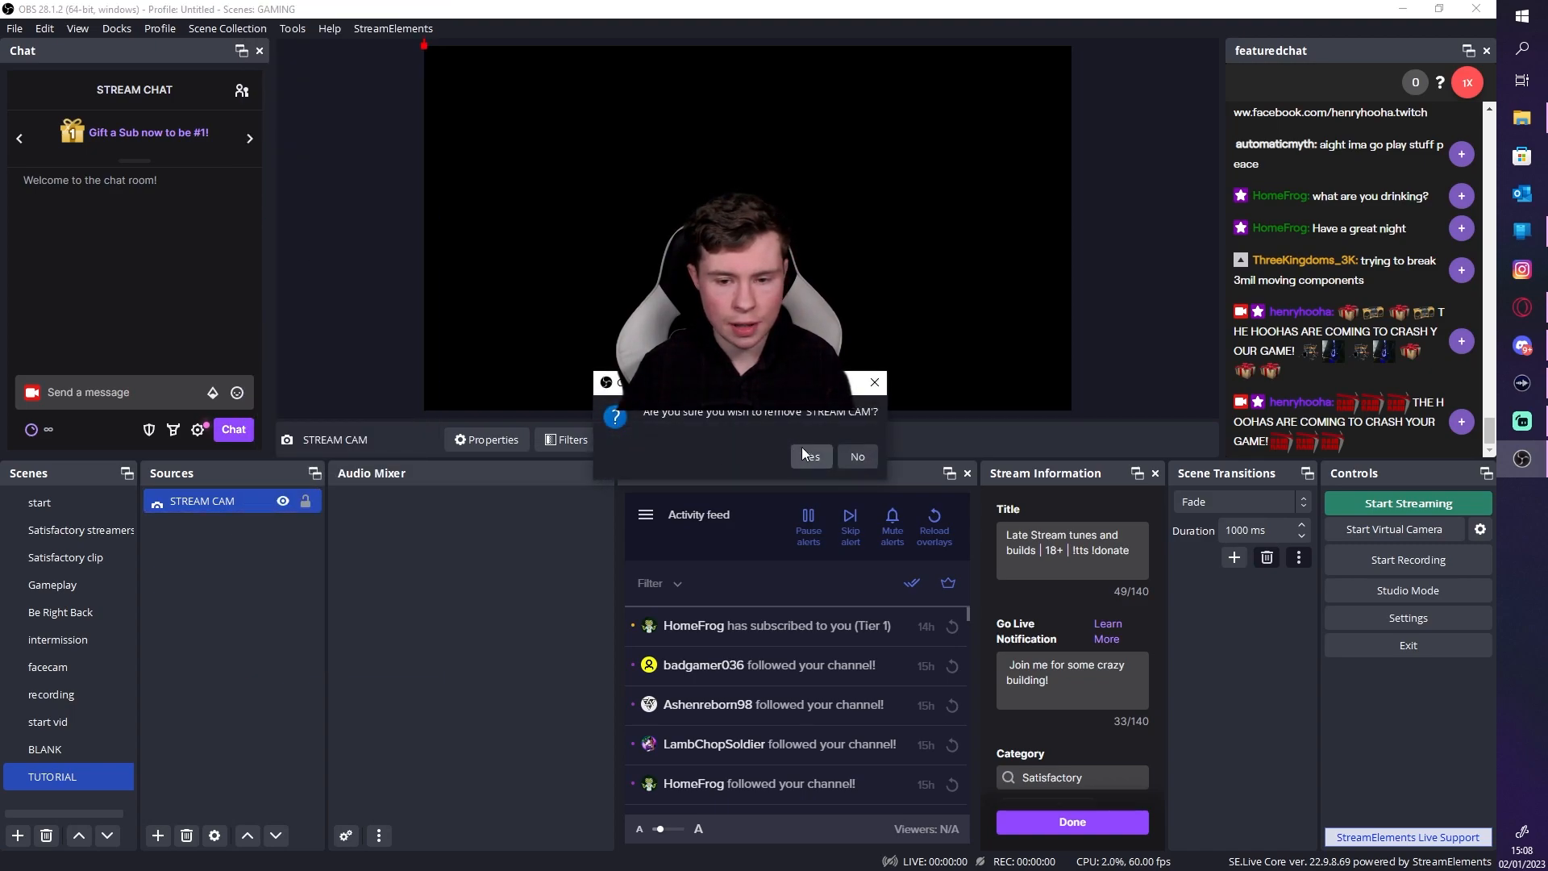
pyautogui.click(811, 457)
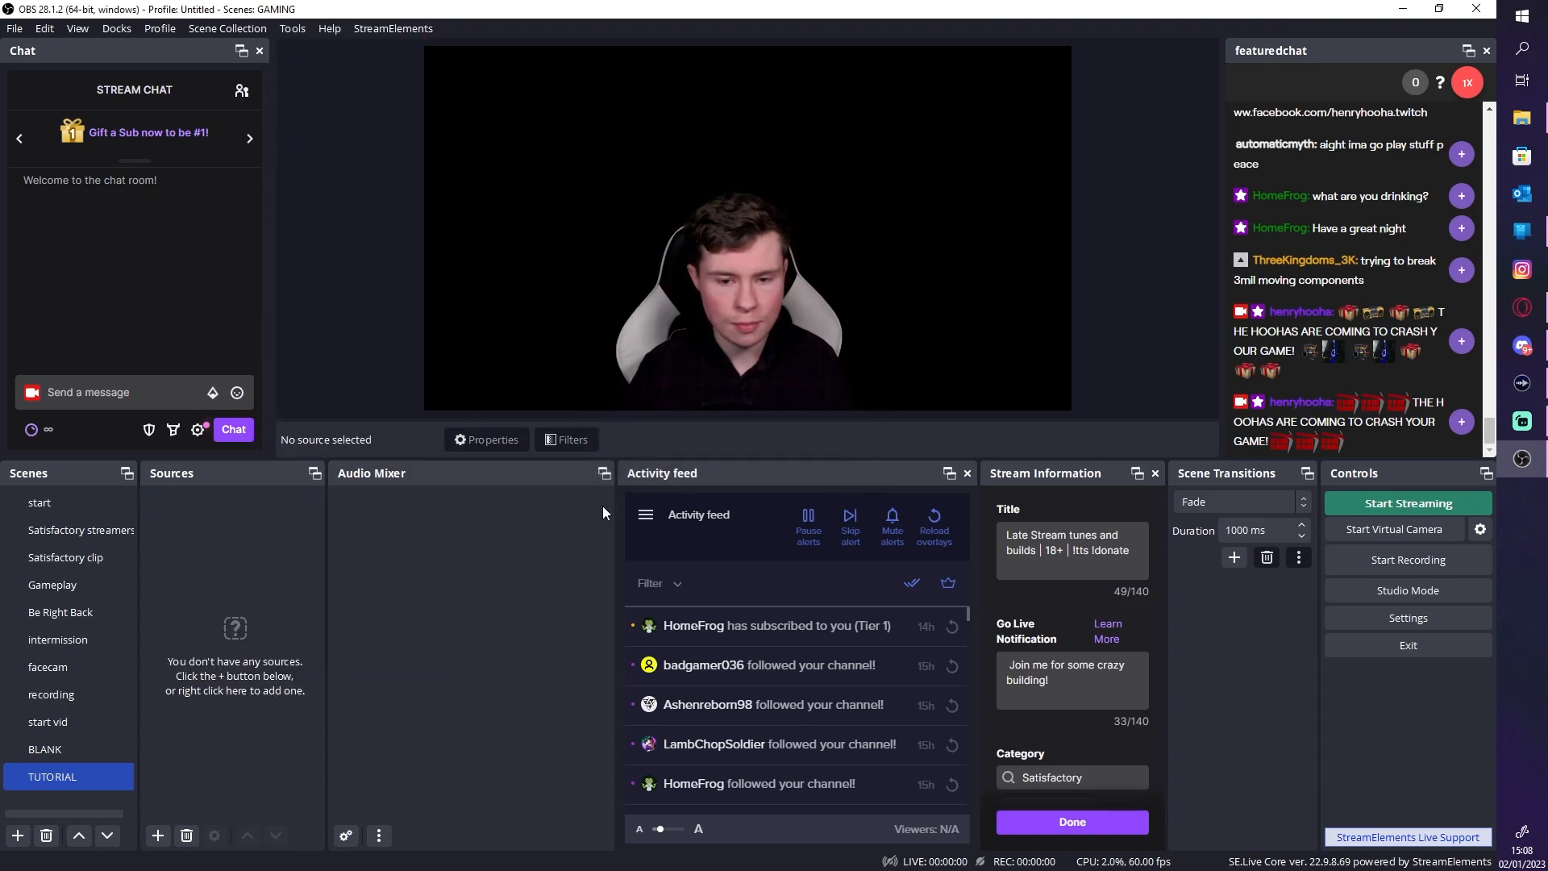
# Create a new visible video capture device source named webcam in the TUTORIAL scene
pyautogui.click(158, 835)
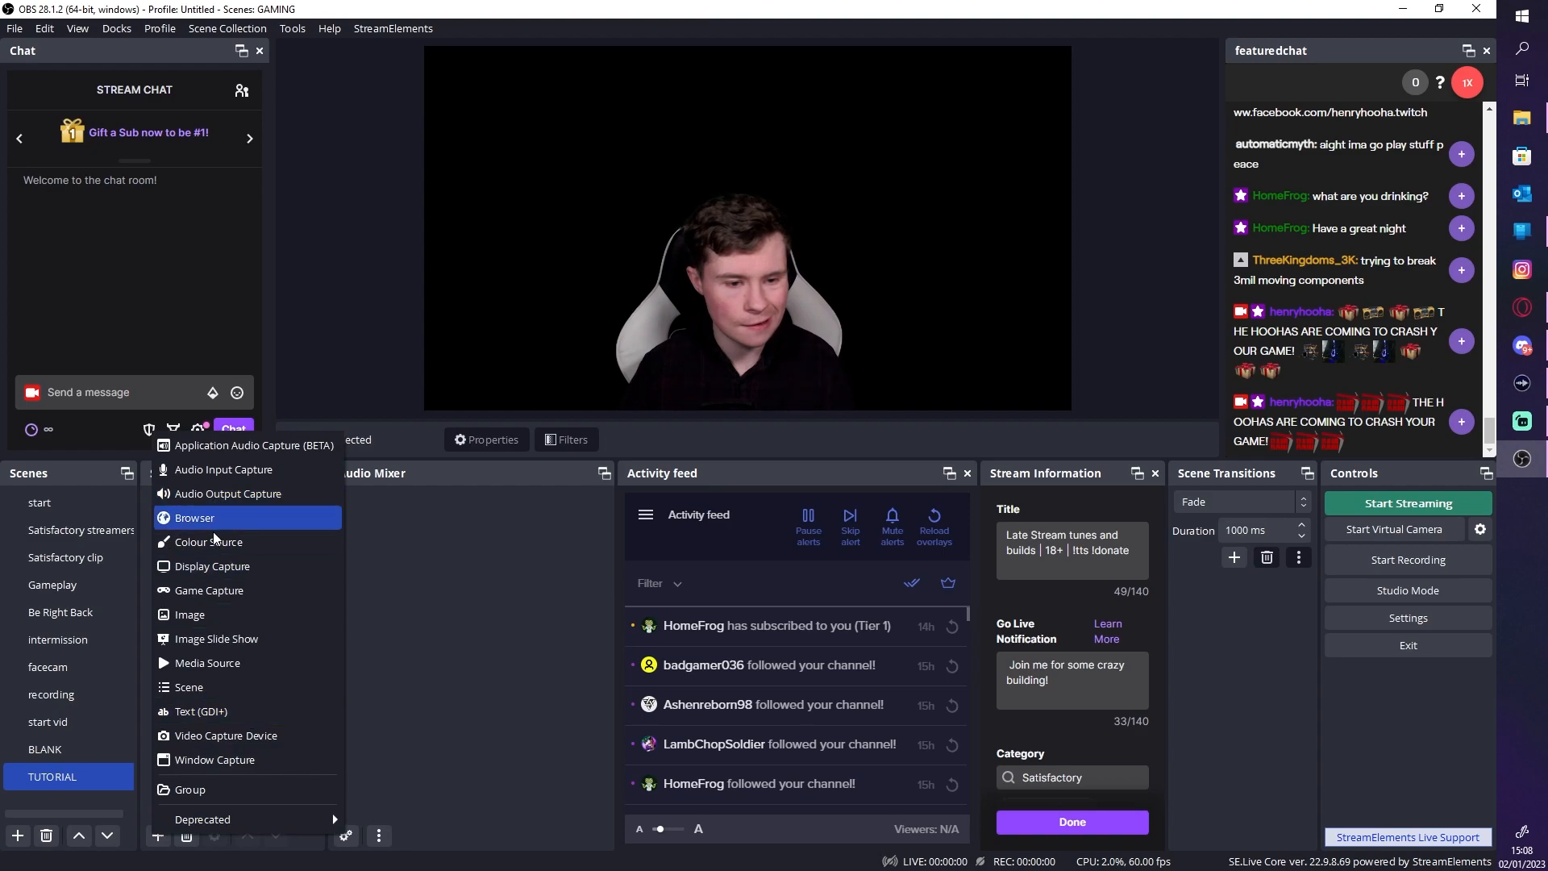
pyautogui.click(219, 739)
pyautogui.moveTo(629, 309); pyautogui.dragTo(328, 383)
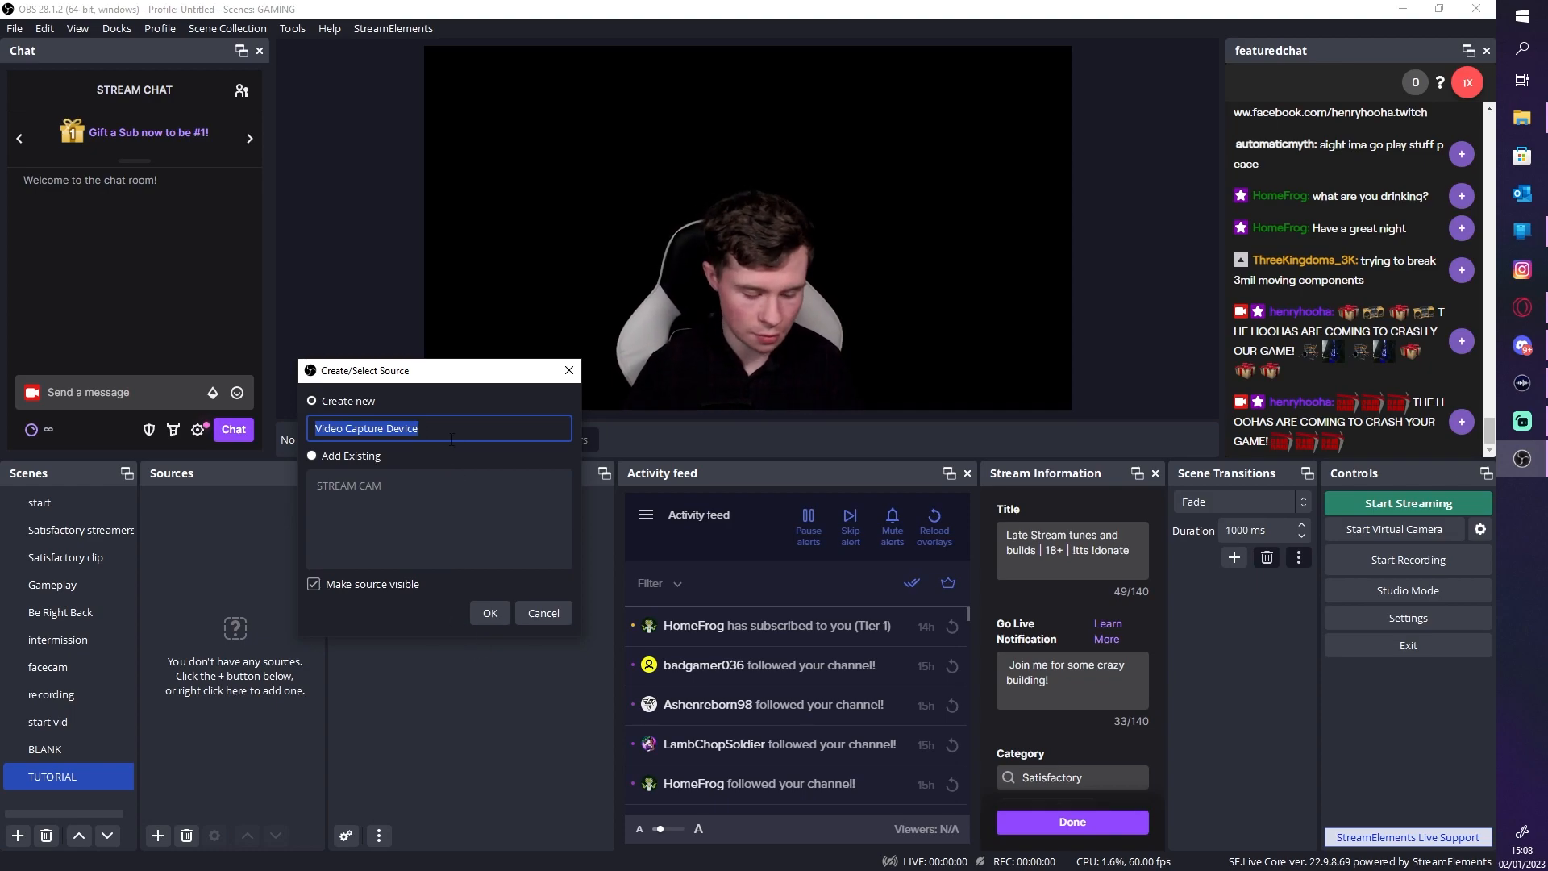
pyautogui.write('webcam')
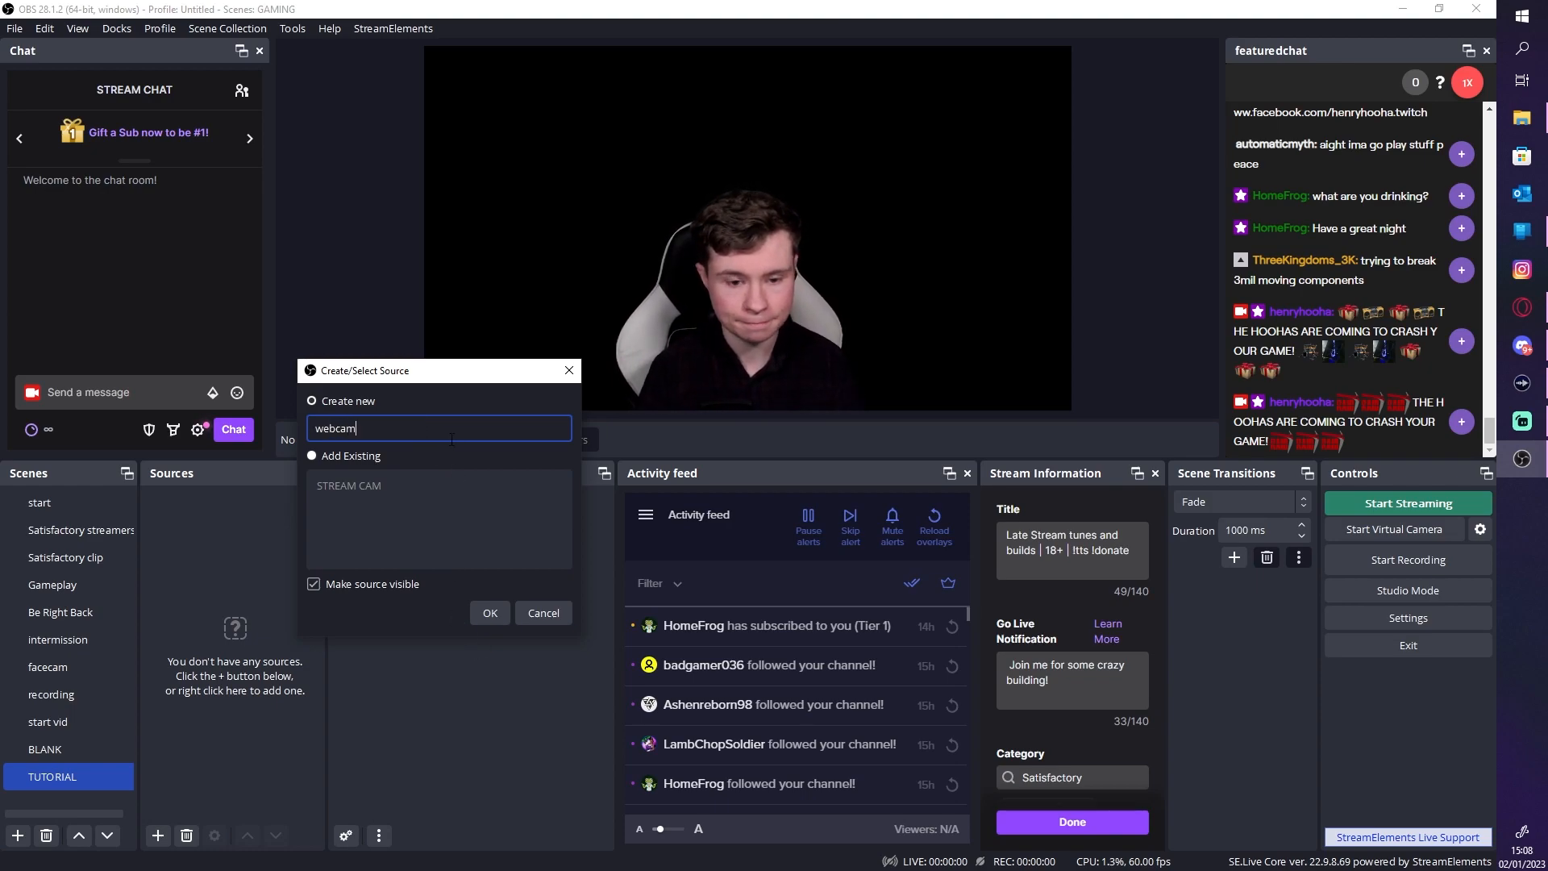
pyautogui.click(491, 613)
# Try Camera (NVIDIA Broadcast) as the webcam source's device, but settle on Logitech StreamCam and accept the properties
pyautogui.moveTo(862, 207)
pyautogui.mouseDown()
pyautogui.moveTo(609, 192)
pyautogui.moveTo(847, 192)
pyautogui.mouseUp()
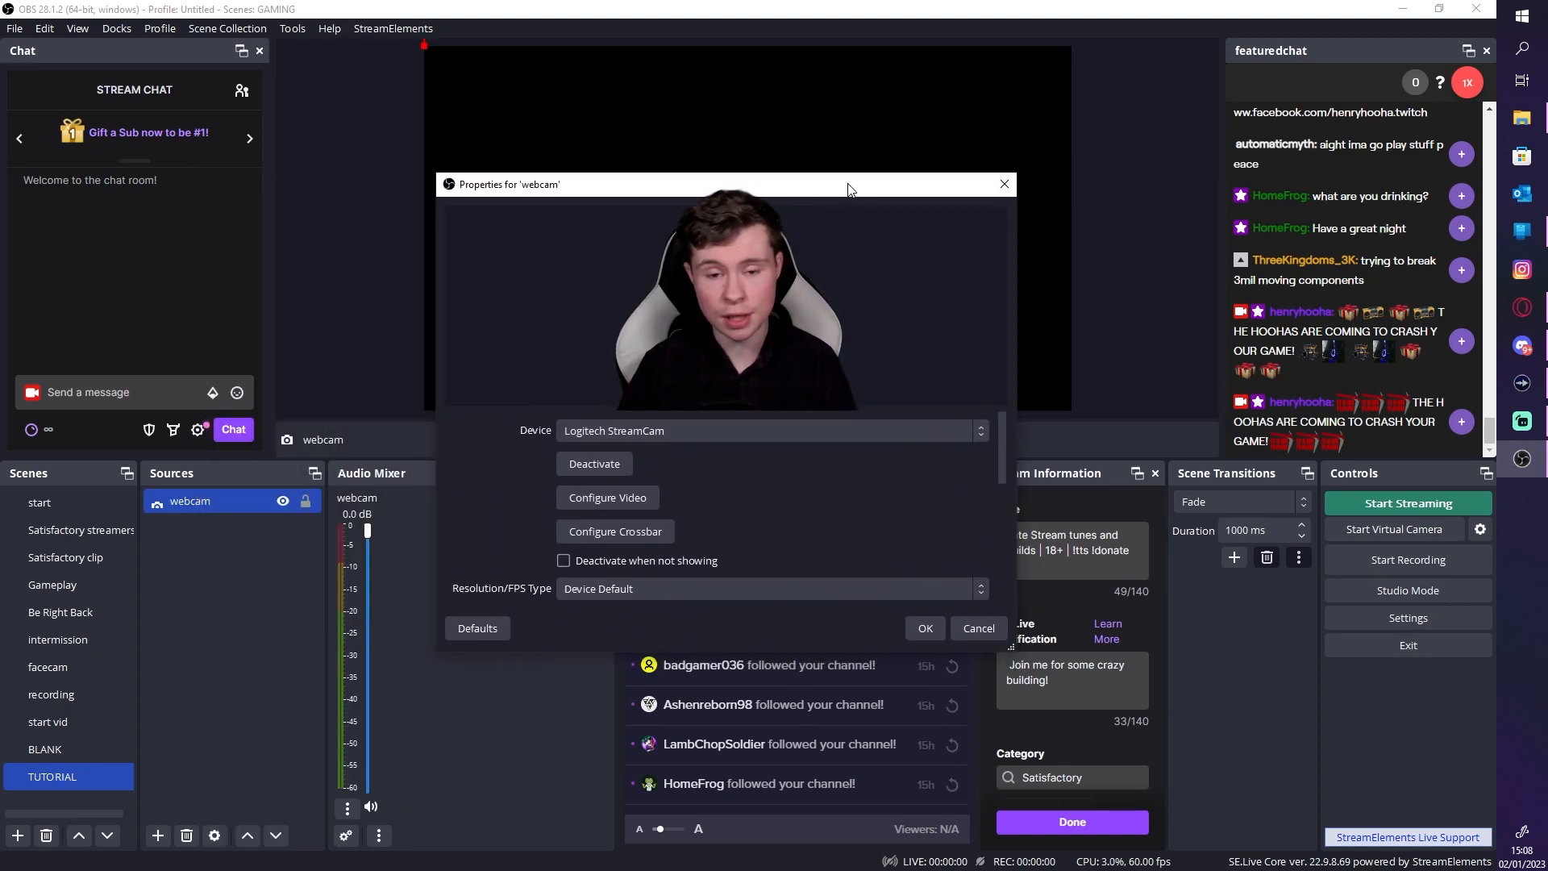
pyautogui.moveTo(651, 192); pyautogui.dragTo(227, 175)
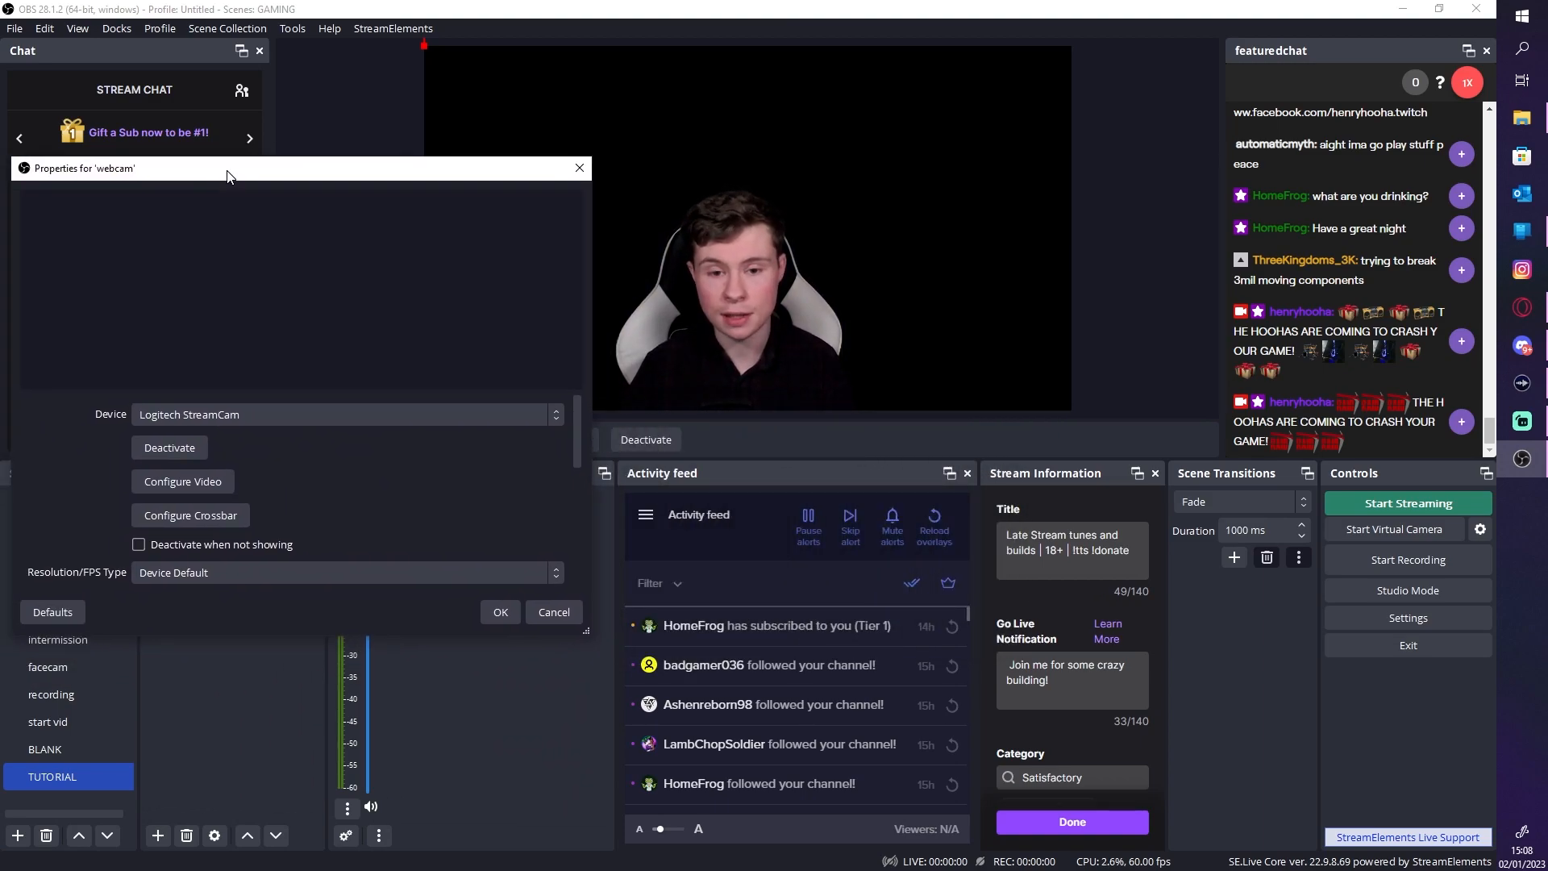
pyautogui.click(206, 419)
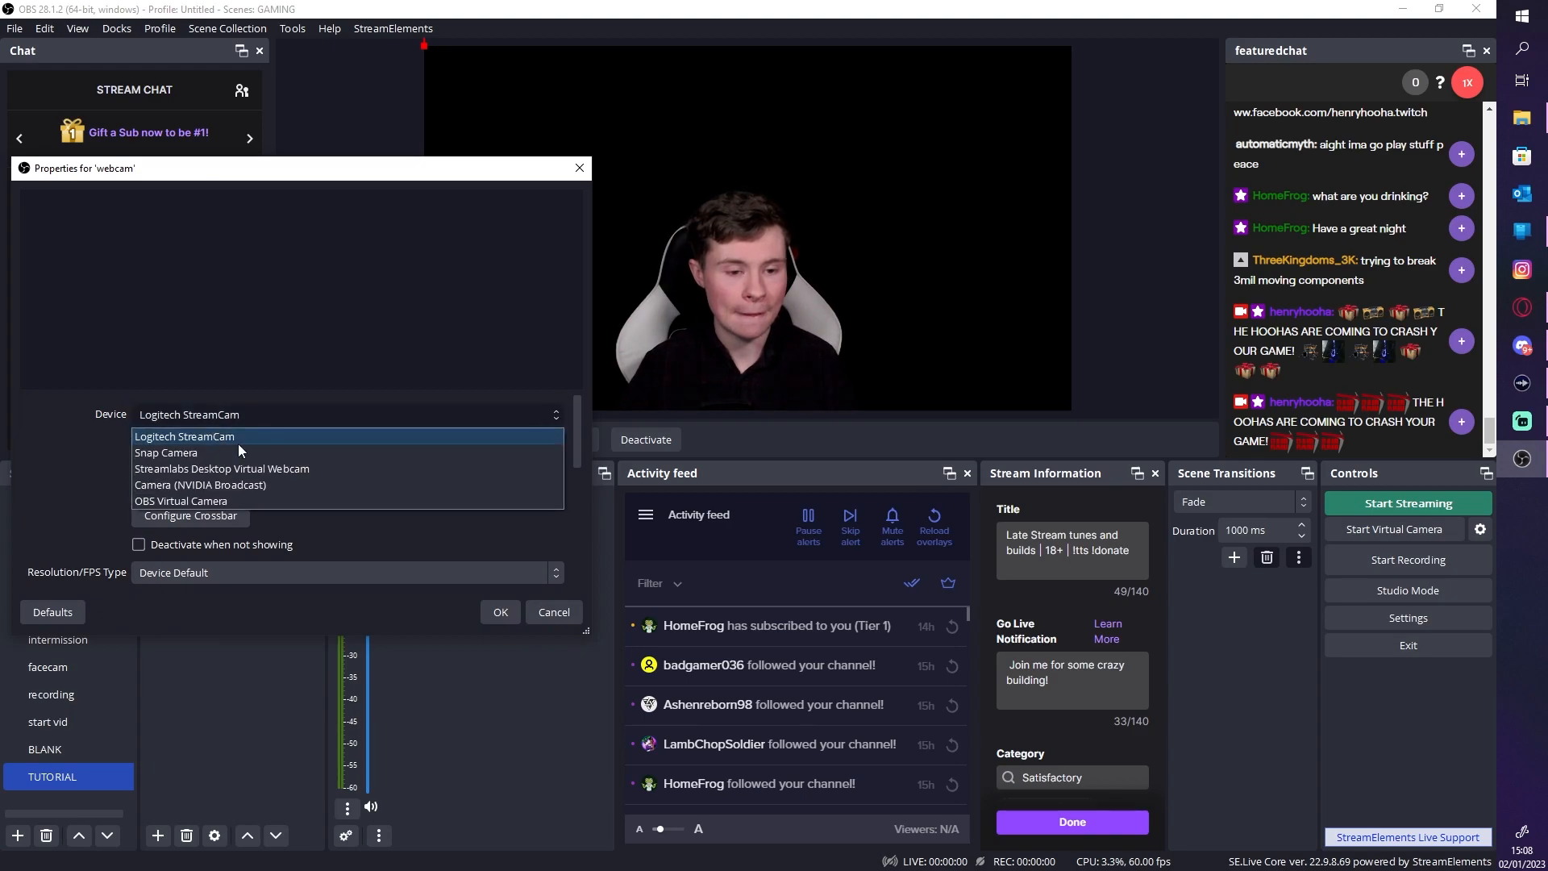
pyautogui.click(210, 489)
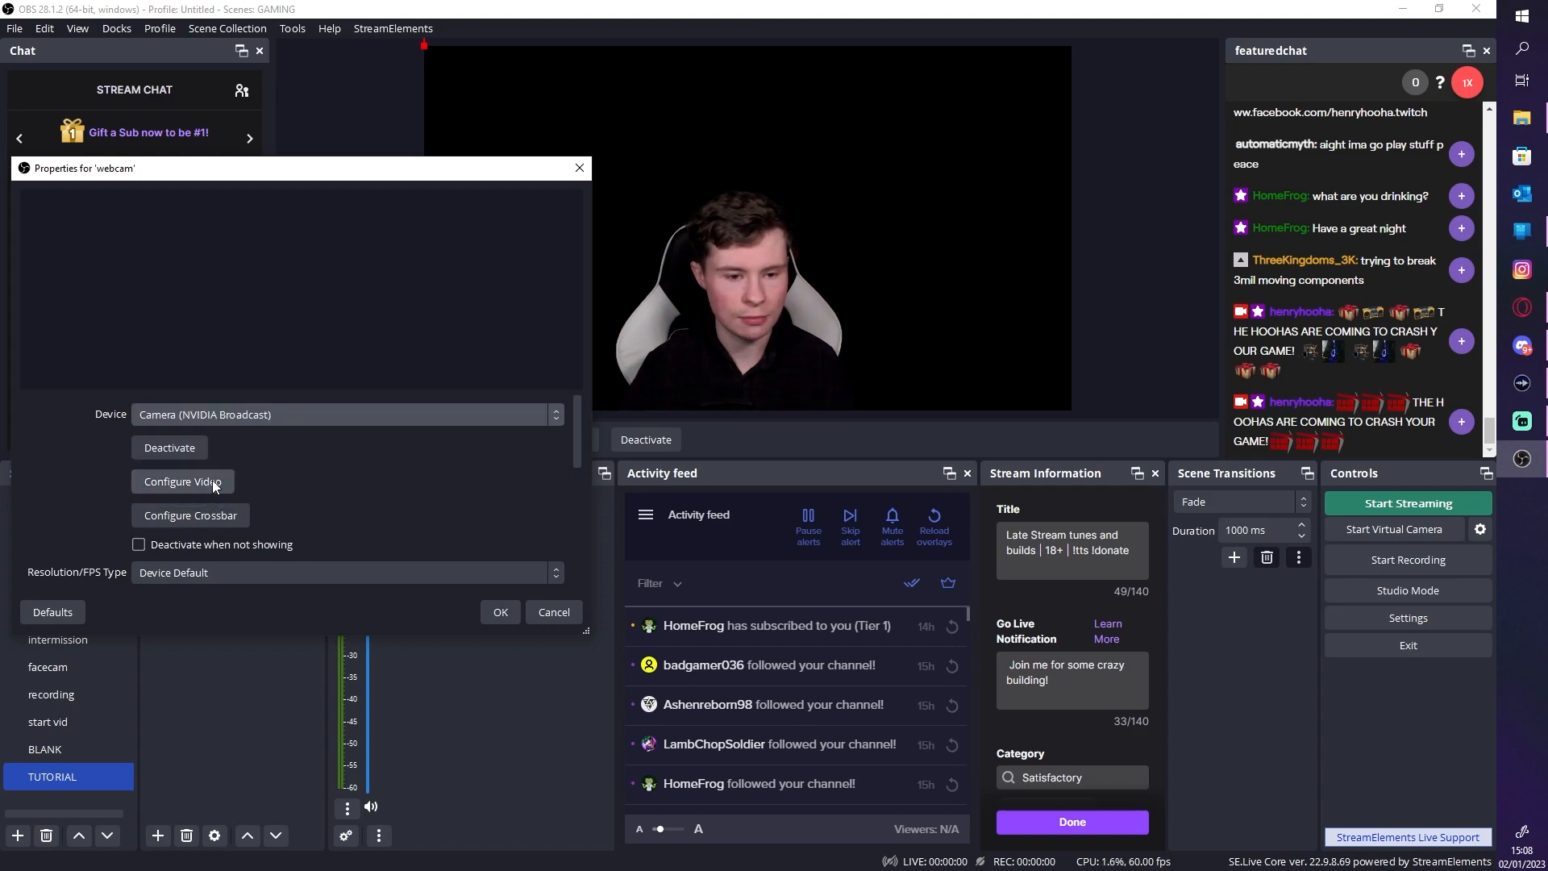
pyautogui.click(223, 417)
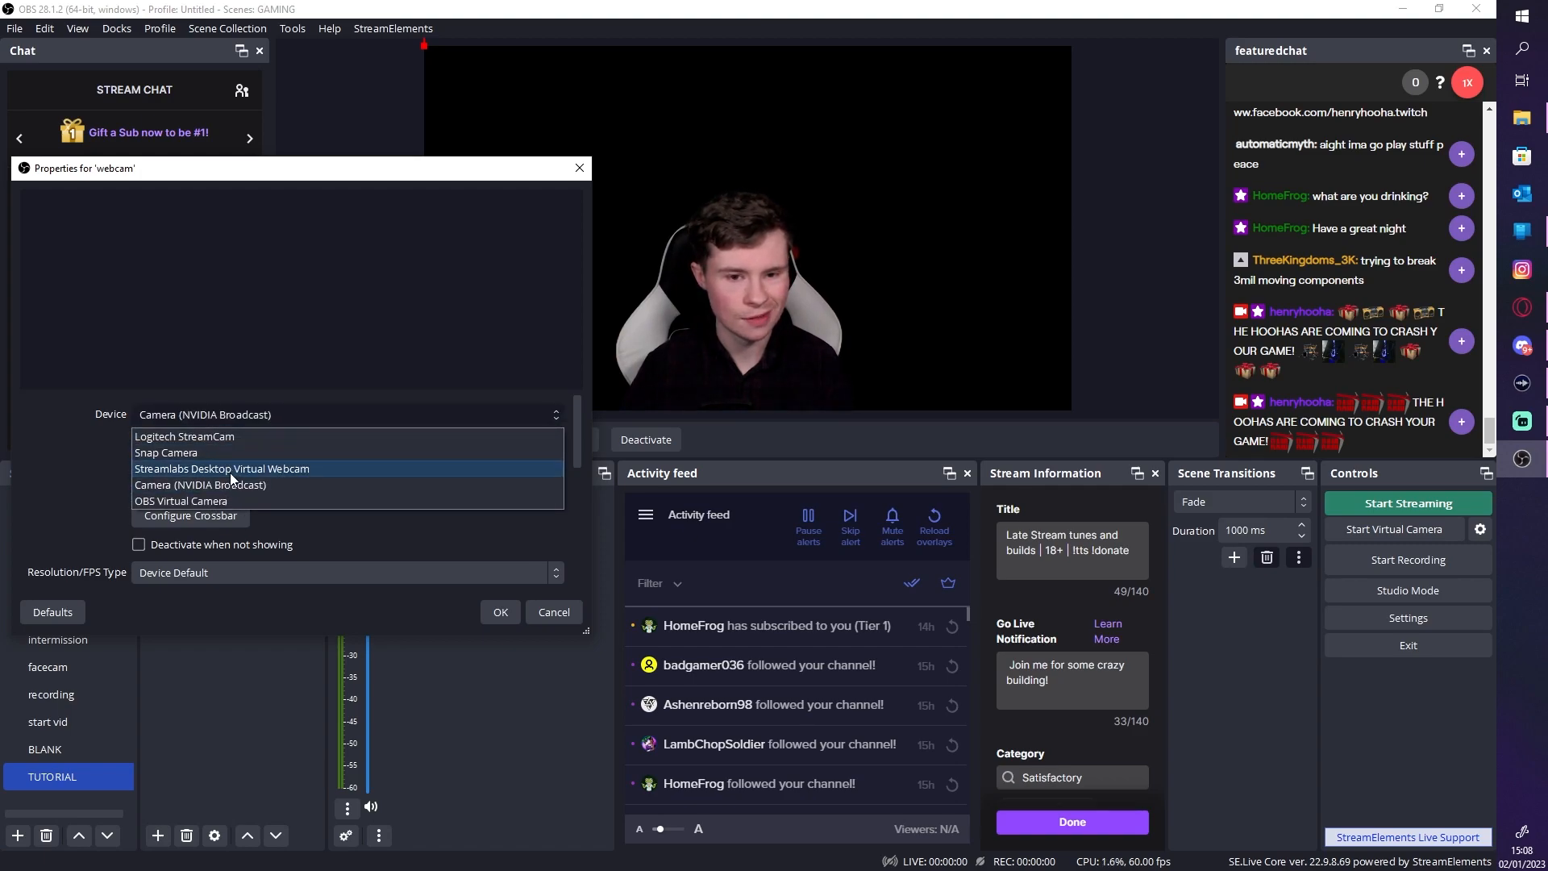
pyautogui.click(294, 443)
pyautogui.click(289, 418)
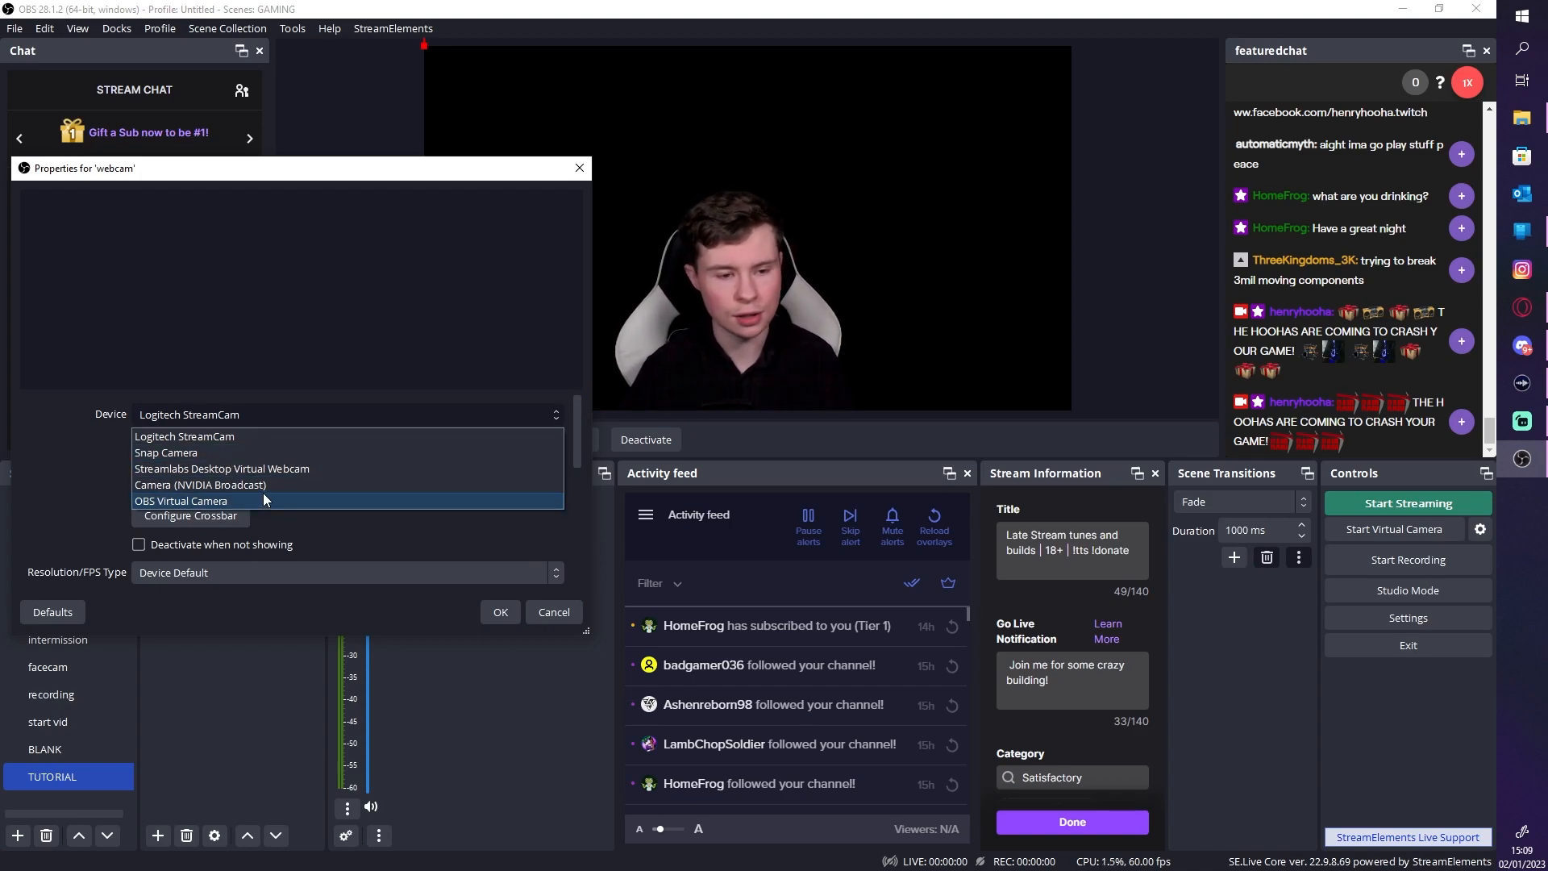
pyautogui.click(202, 437)
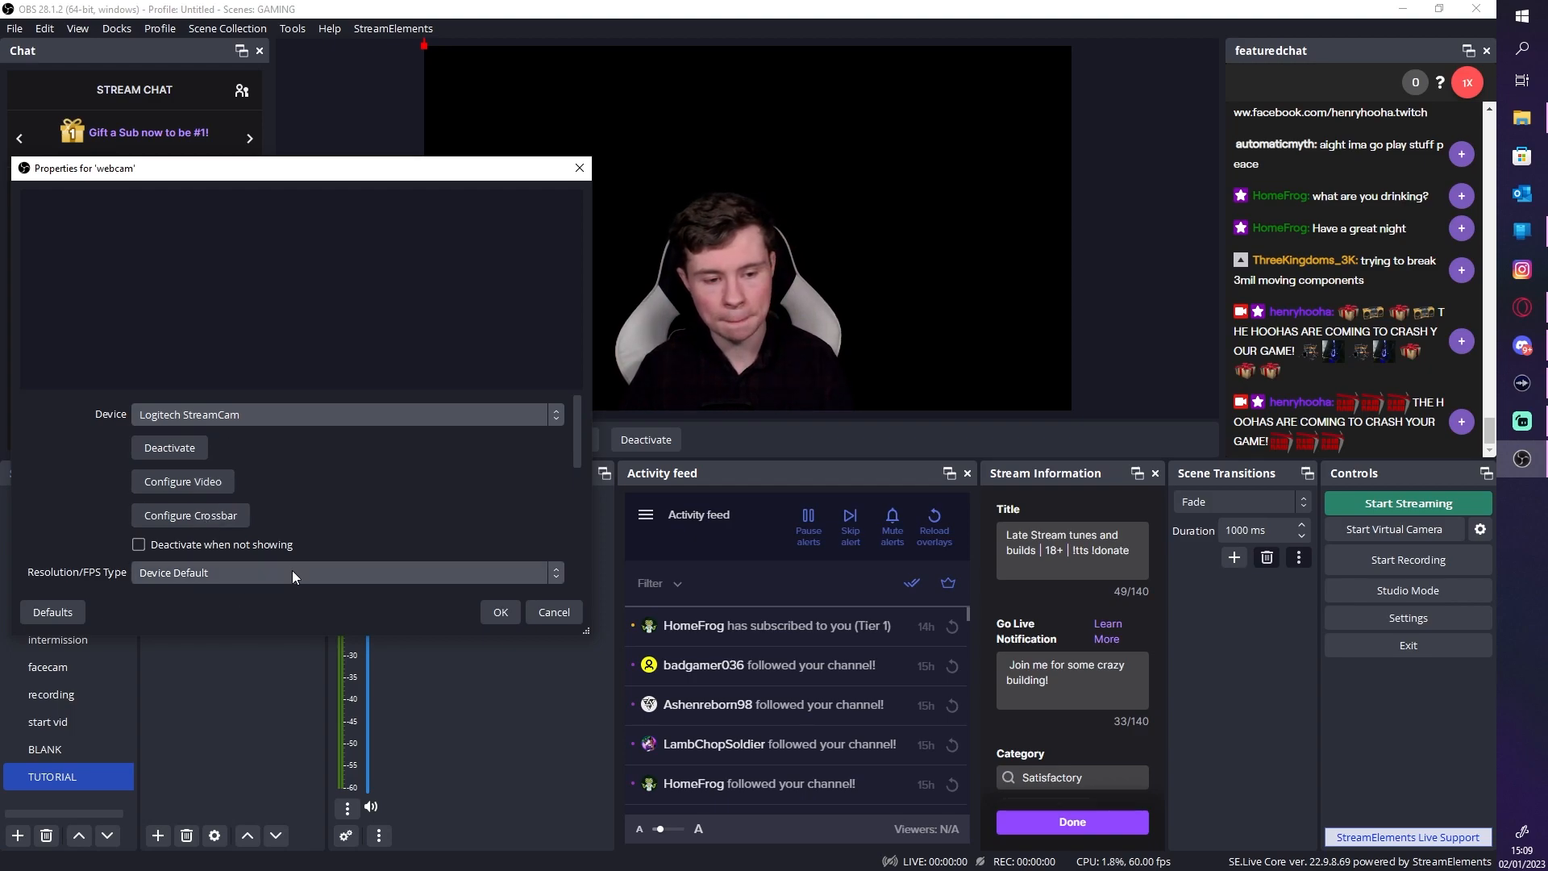
pyautogui.click(501, 612)
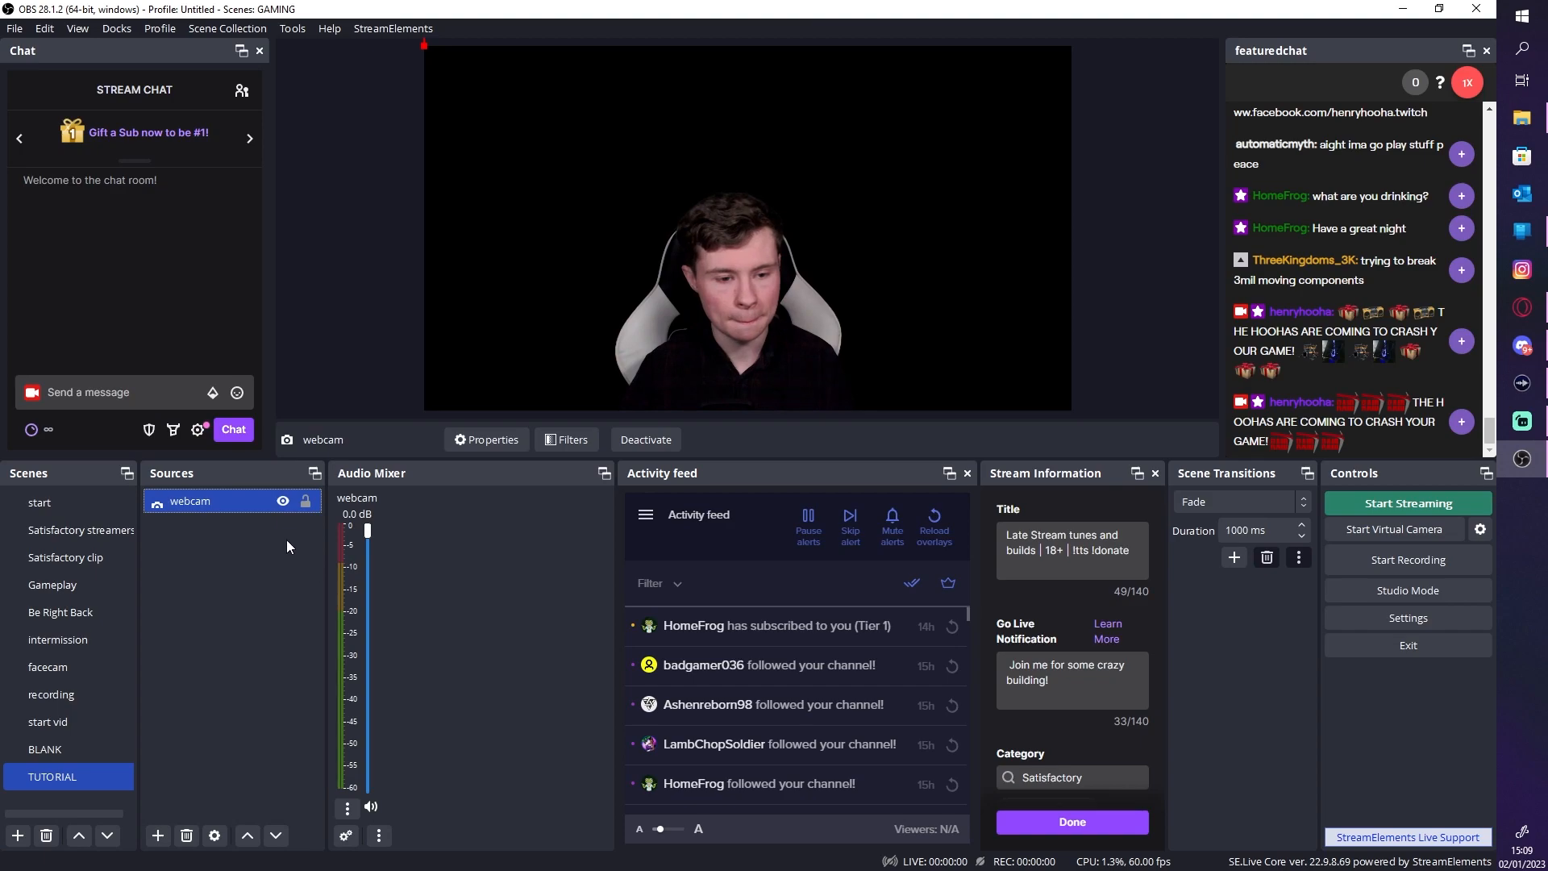
# Fit the webcam source to the screen and shrink it to about a third of the canvas width in the canvas's lower-left corner
pyautogui.rightClick(244, 500)
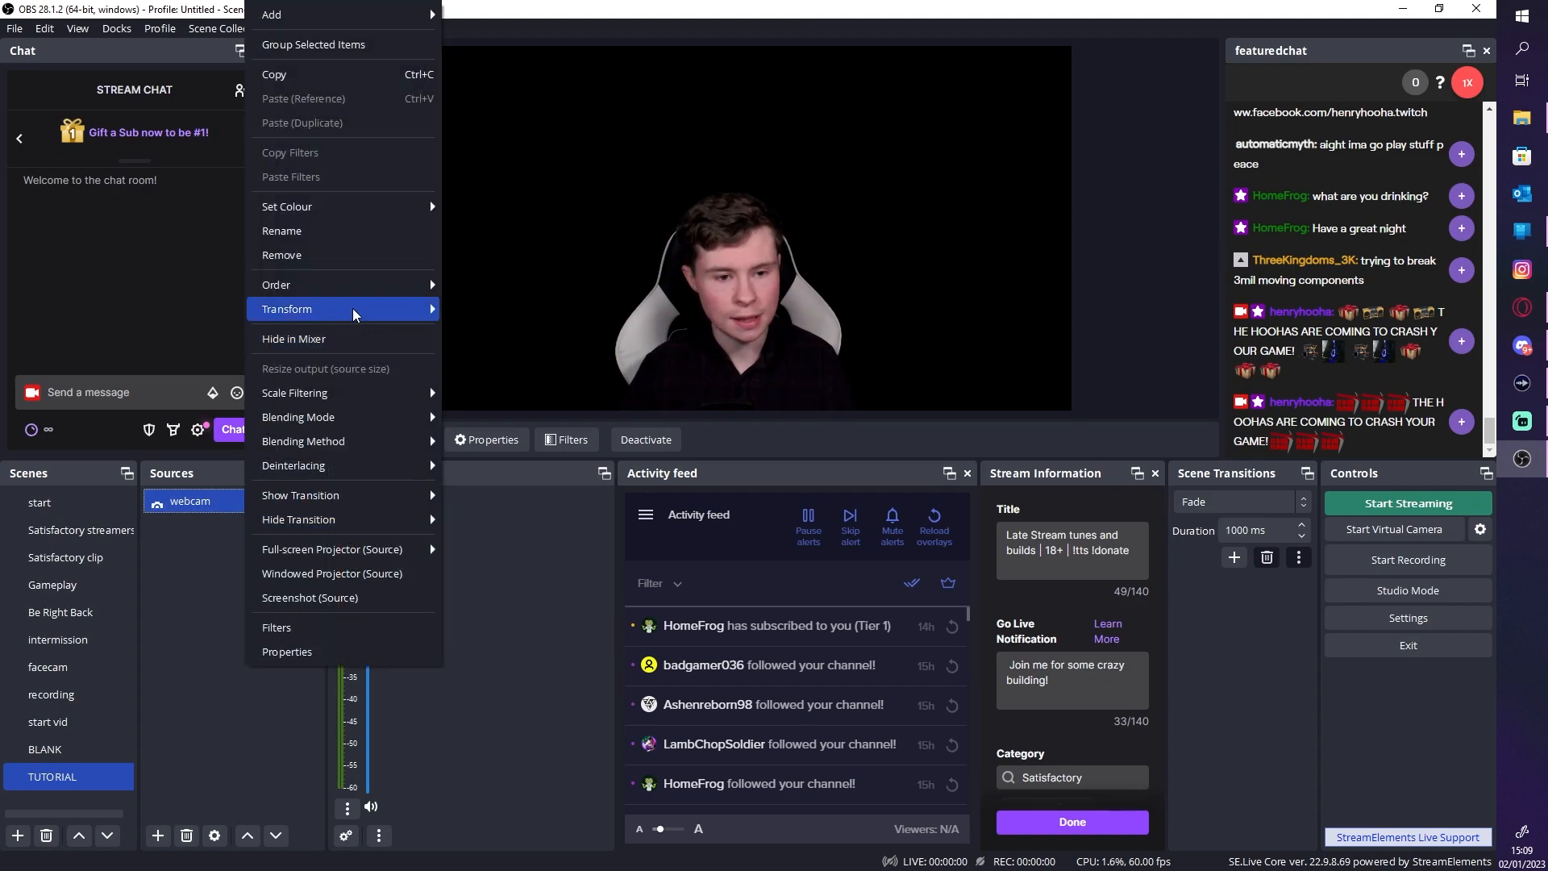
pyautogui.rightClick(208, 500)
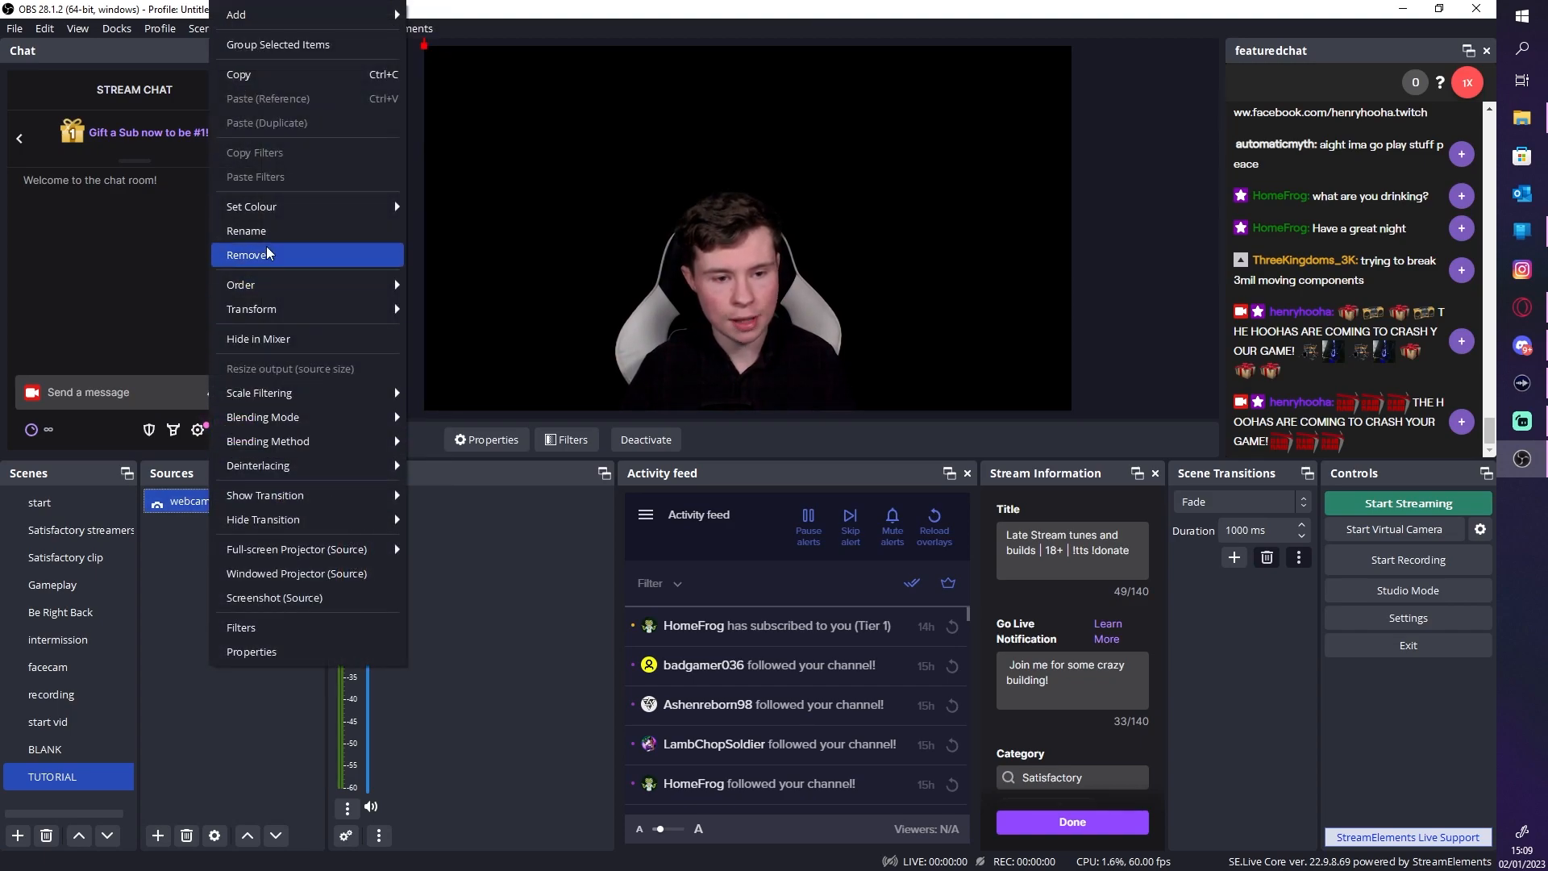
pyautogui.moveTo(282, 315)
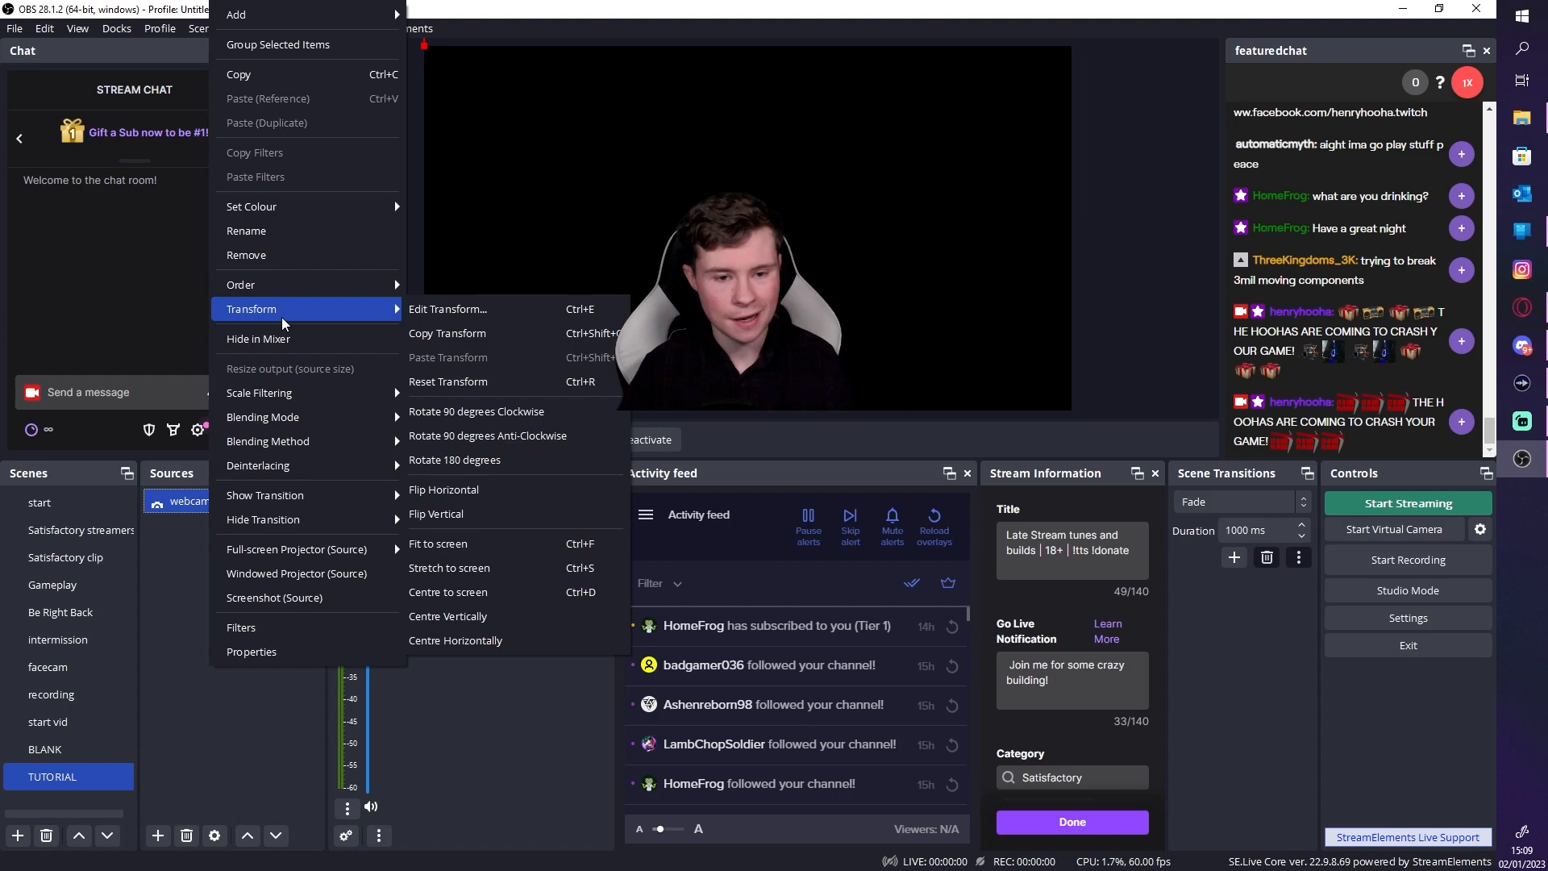
pyautogui.click(456, 547)
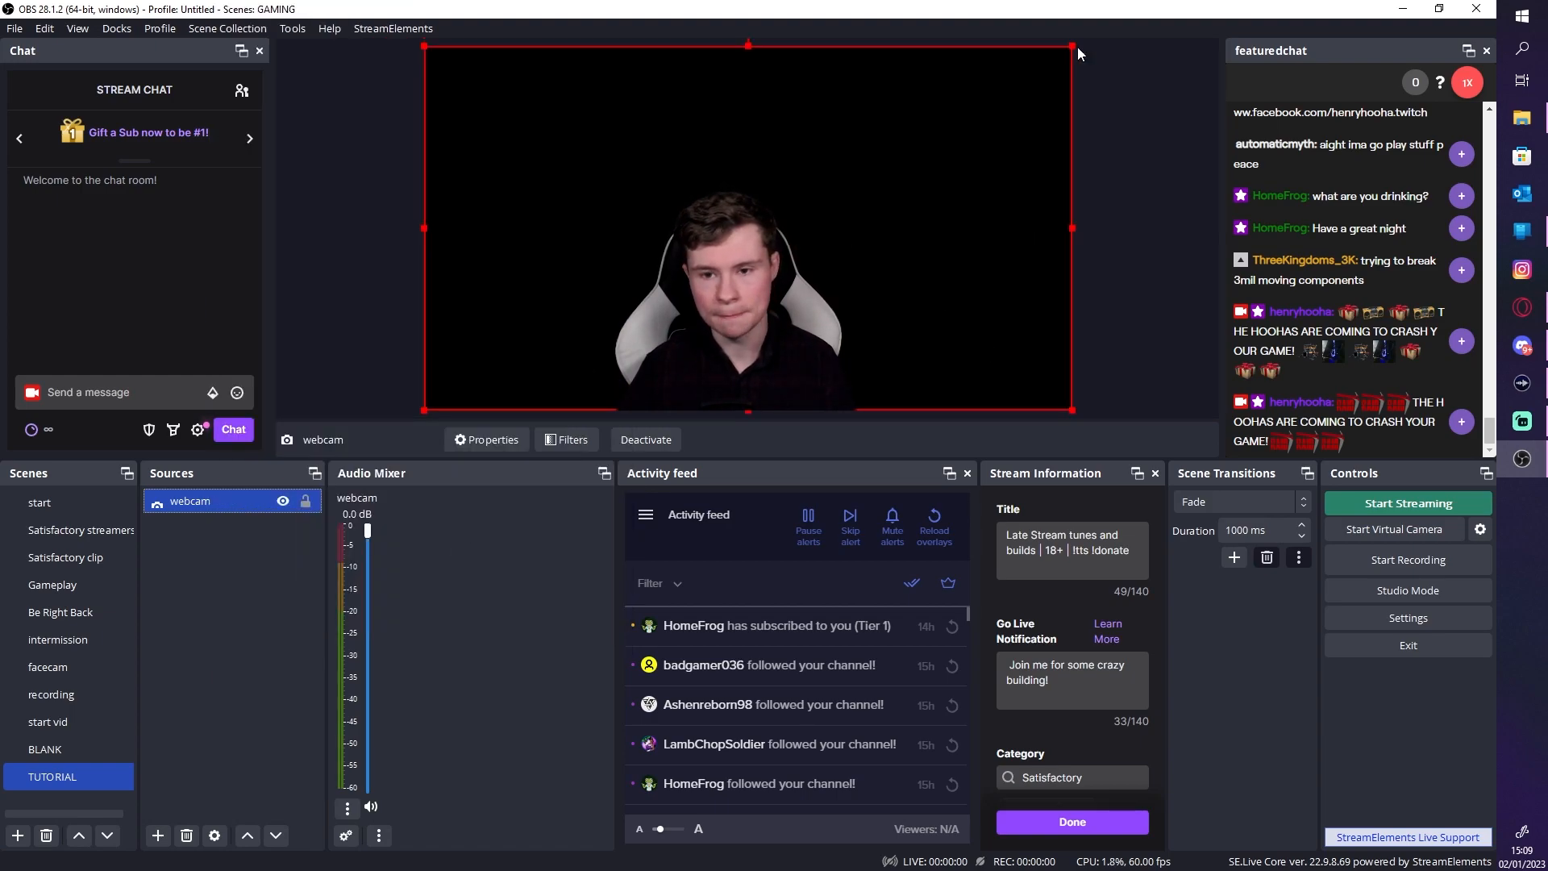
pyautogui.moveTo(1072, 45); pyautogui.dragTo(633, 304)
pyautogui.moveTo(555, 373); pyautogui.dragTo(555, 367)
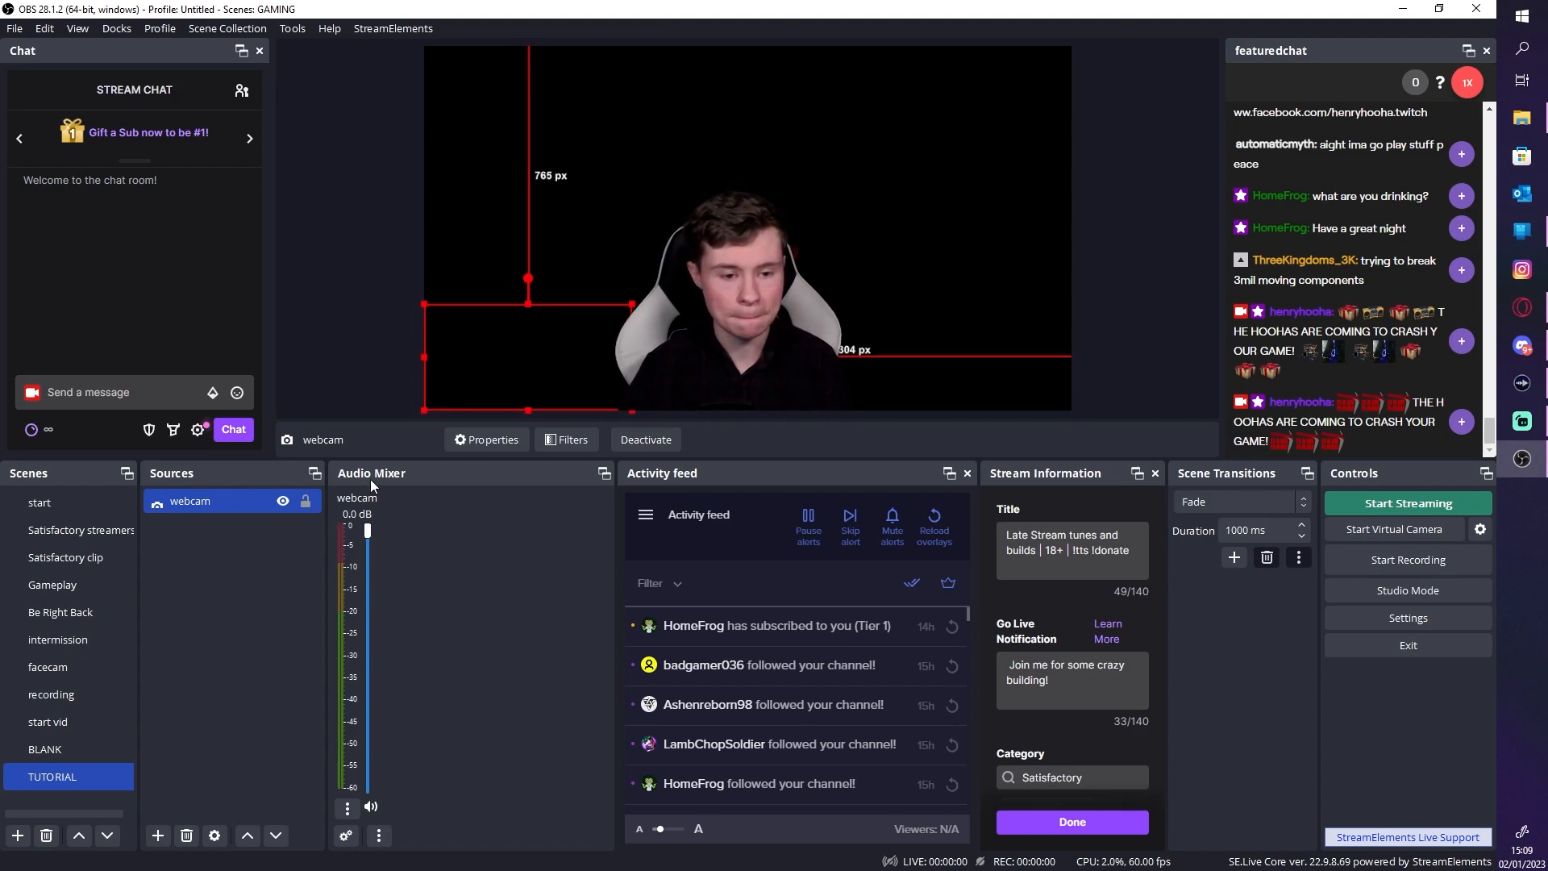
# Change the webcam source's device to Streamlabs Desktop Virtual Webcam and make its frame on the canvas slightly narrower
pyautogui.rightClick(226, 500)
pyautogui.click(268, 651)
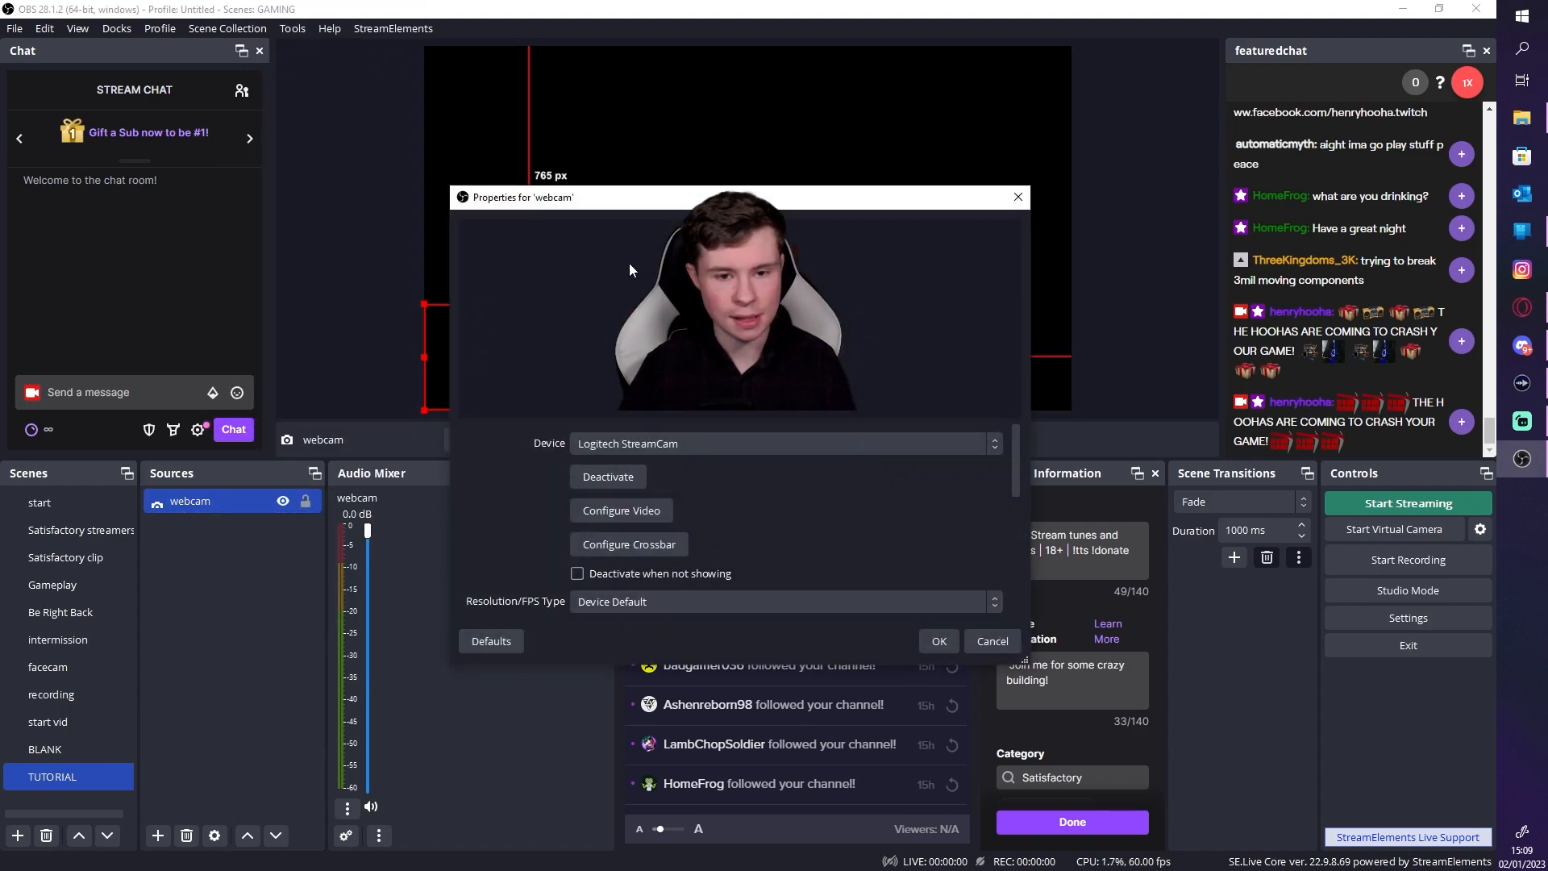
pyautogui.click(667, 445)
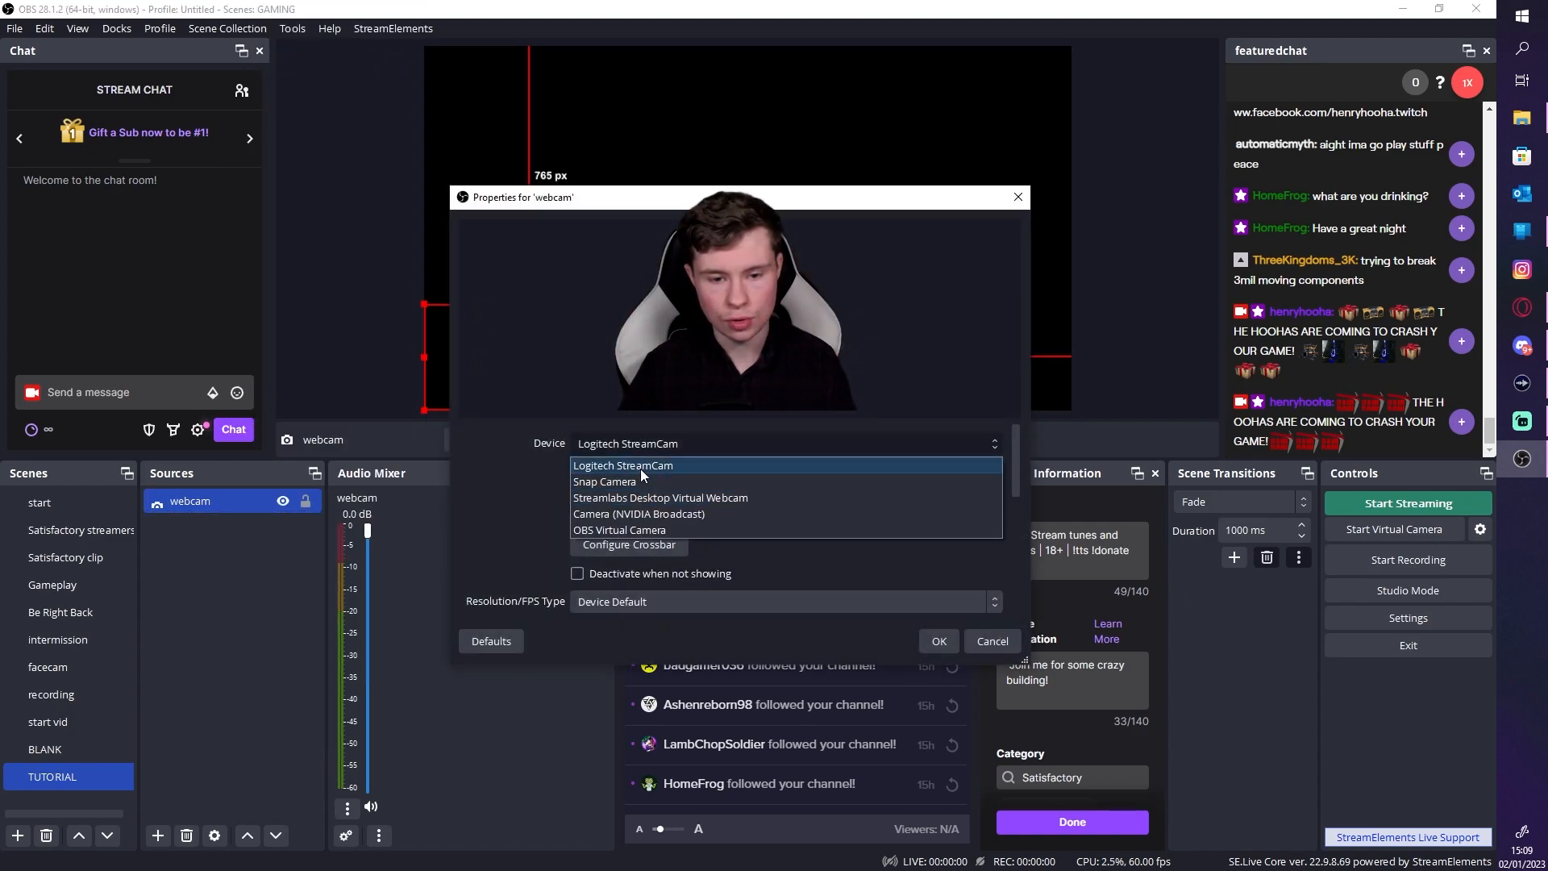
pyautogui.click(649, 497)
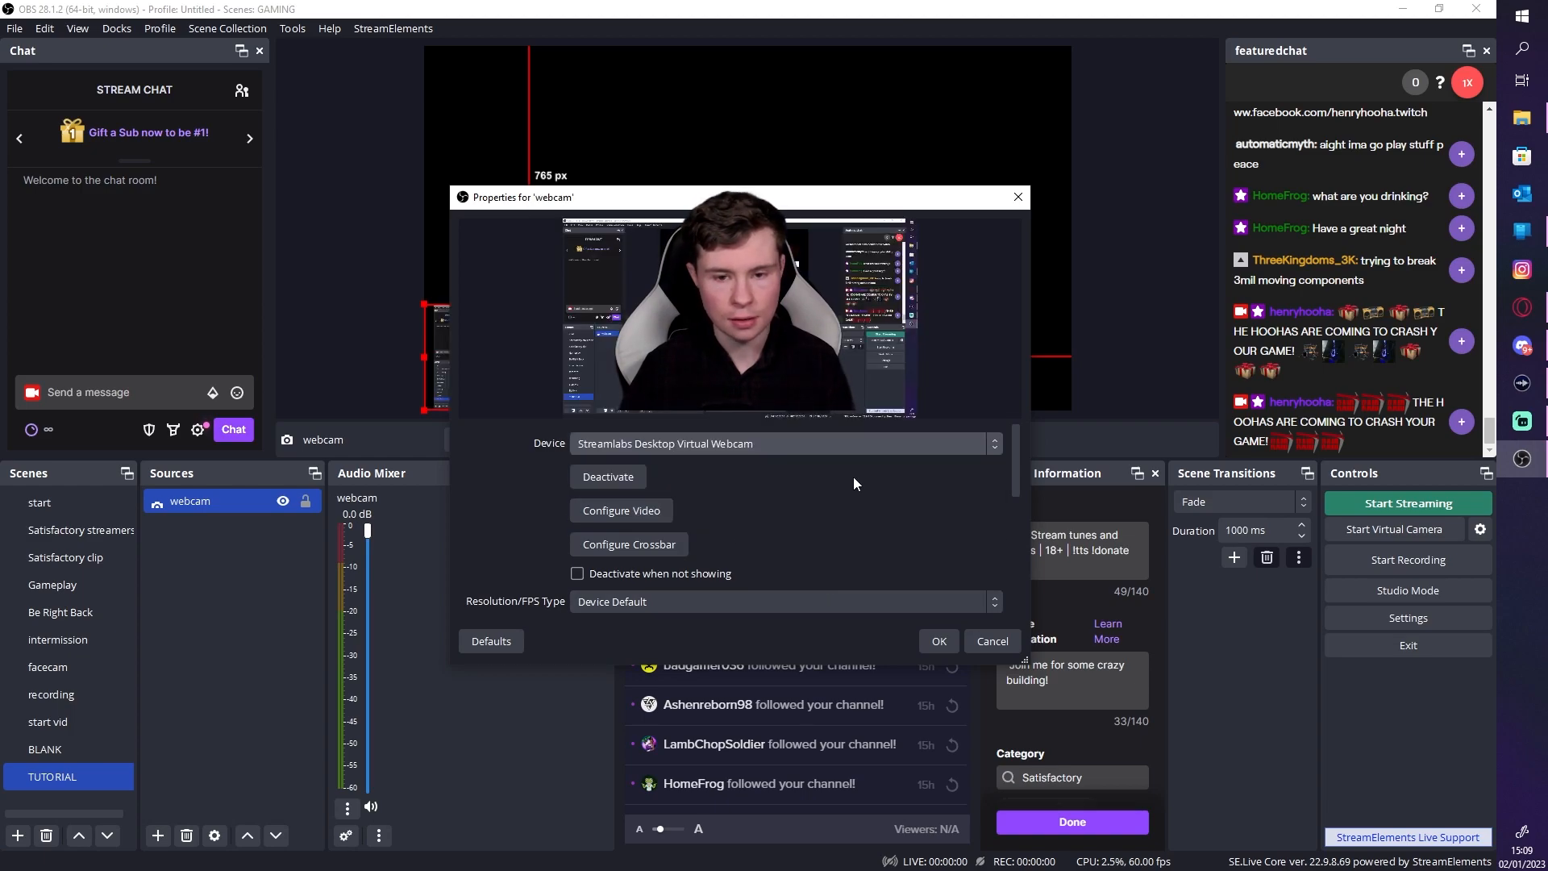
pyautogui.click(941, 643)
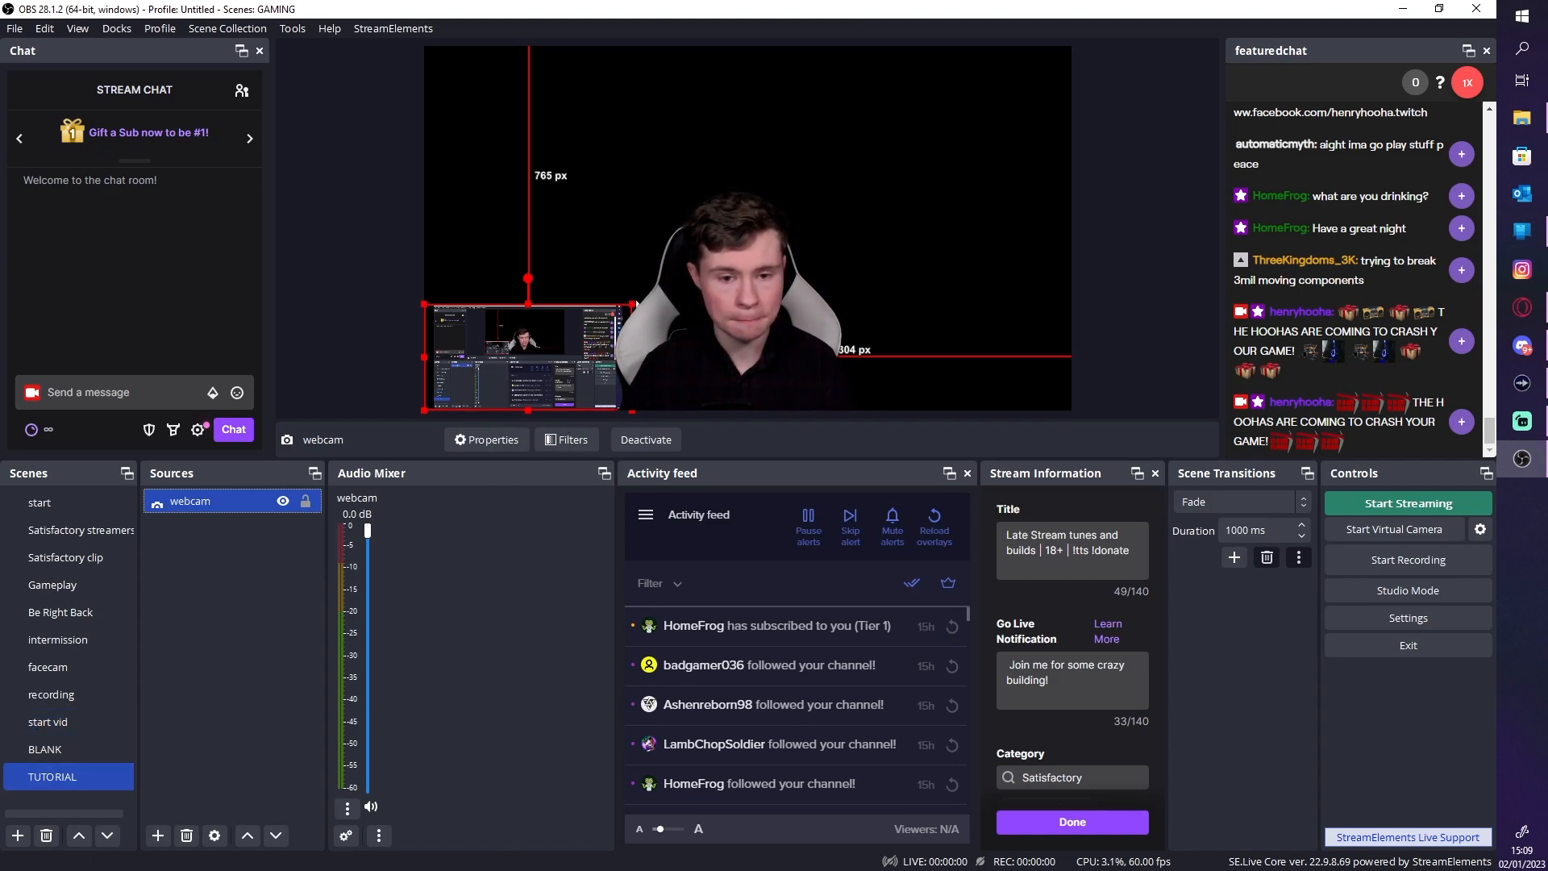
pyautogui.moveTo(632, 301); pyautogui.dragTo(605, 302)
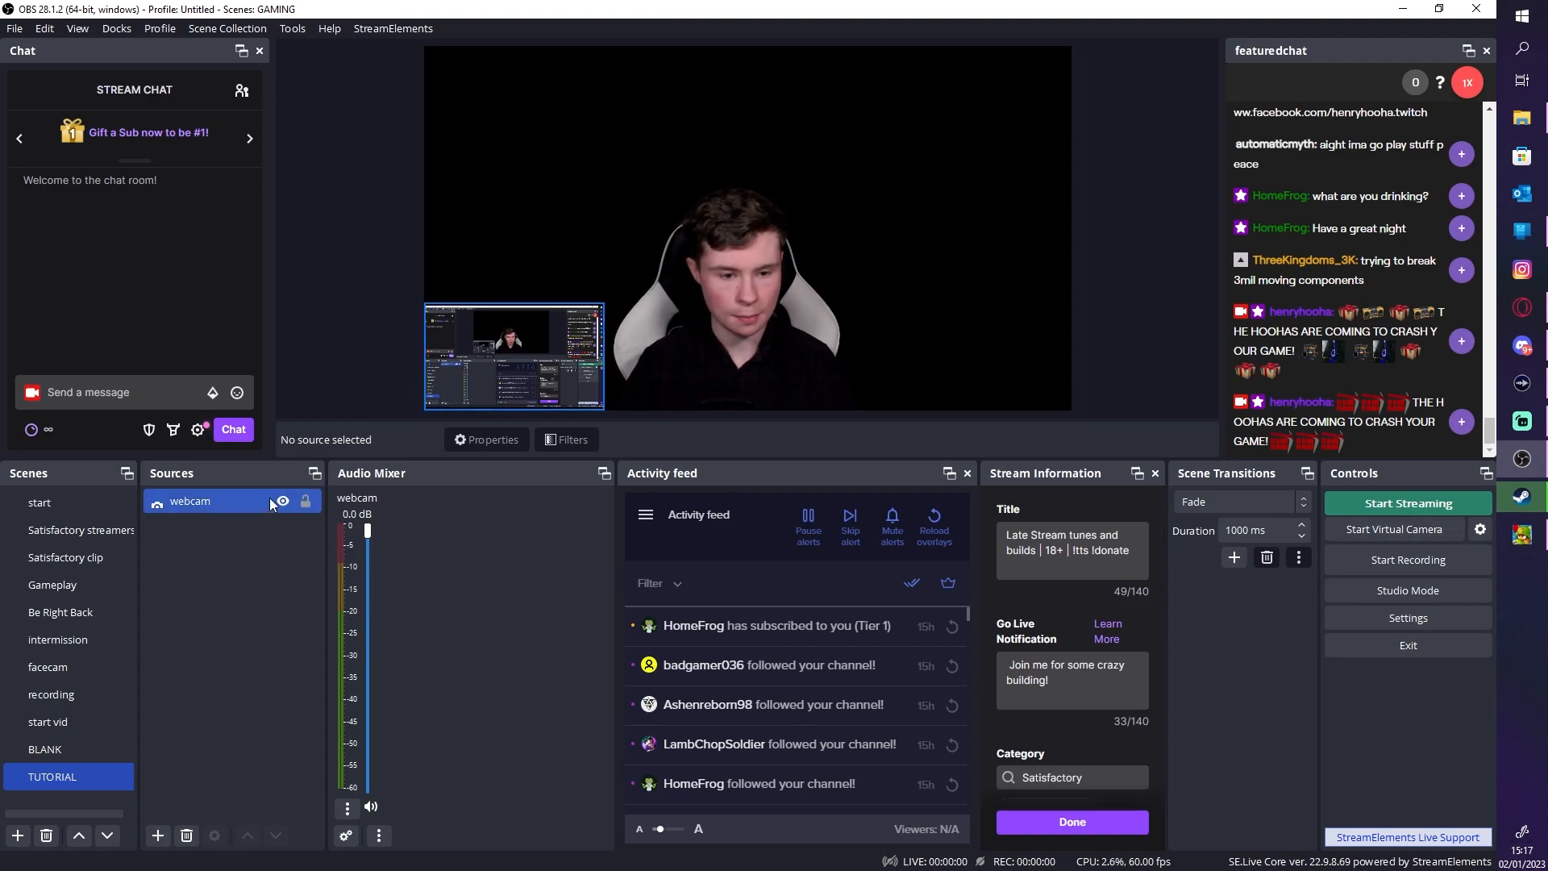
# Create a new visible Game Capture source named BTD6 in the TUTORIAL scene
pyautogui.click(157, 835)
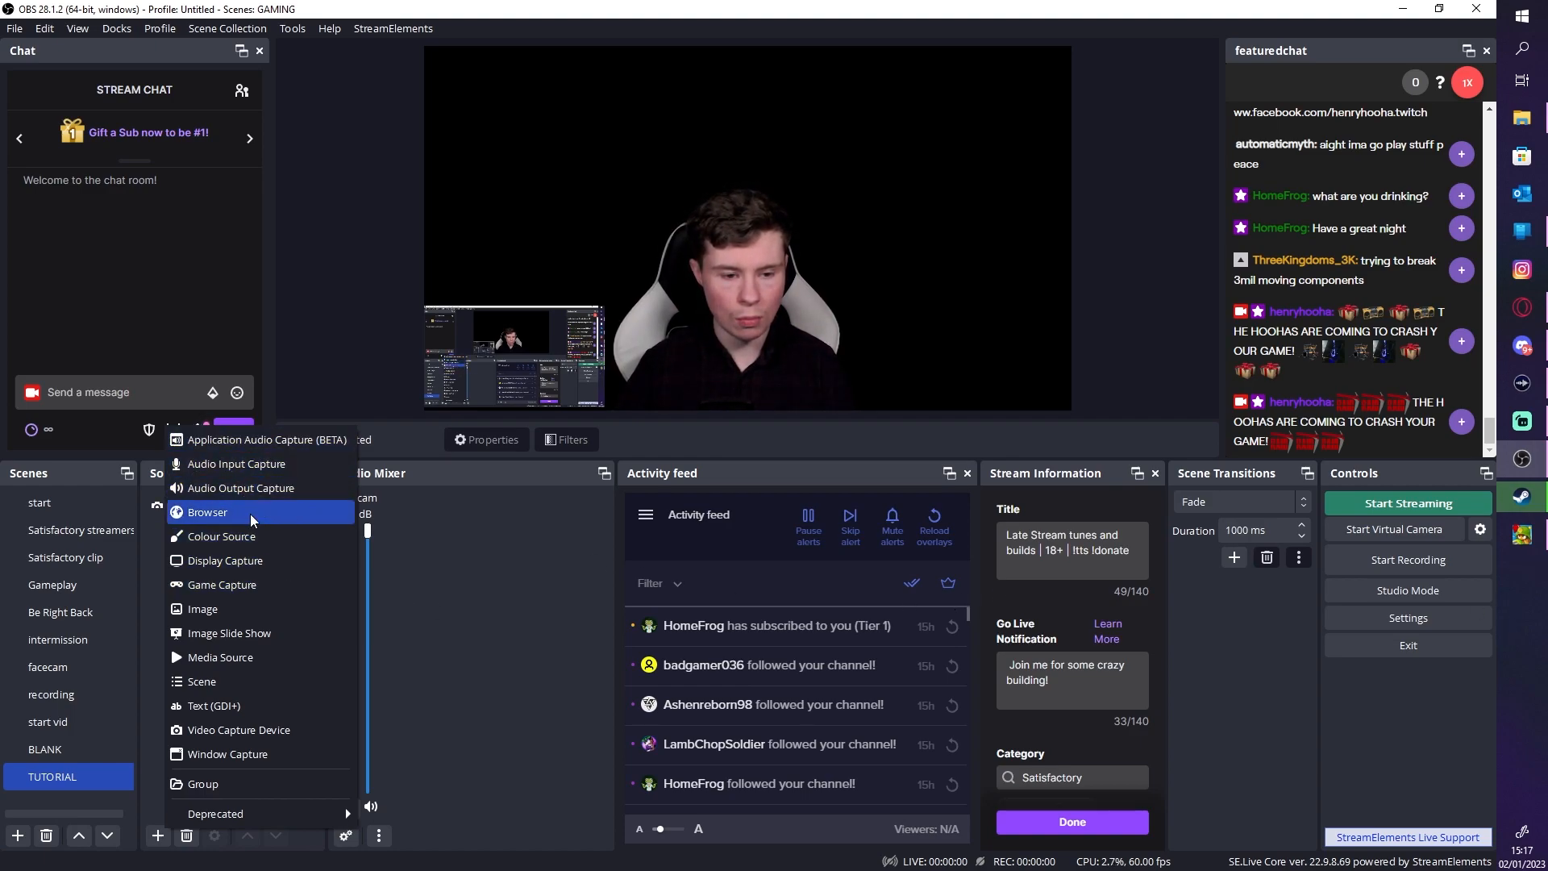
pyautogui.click(218, 595)
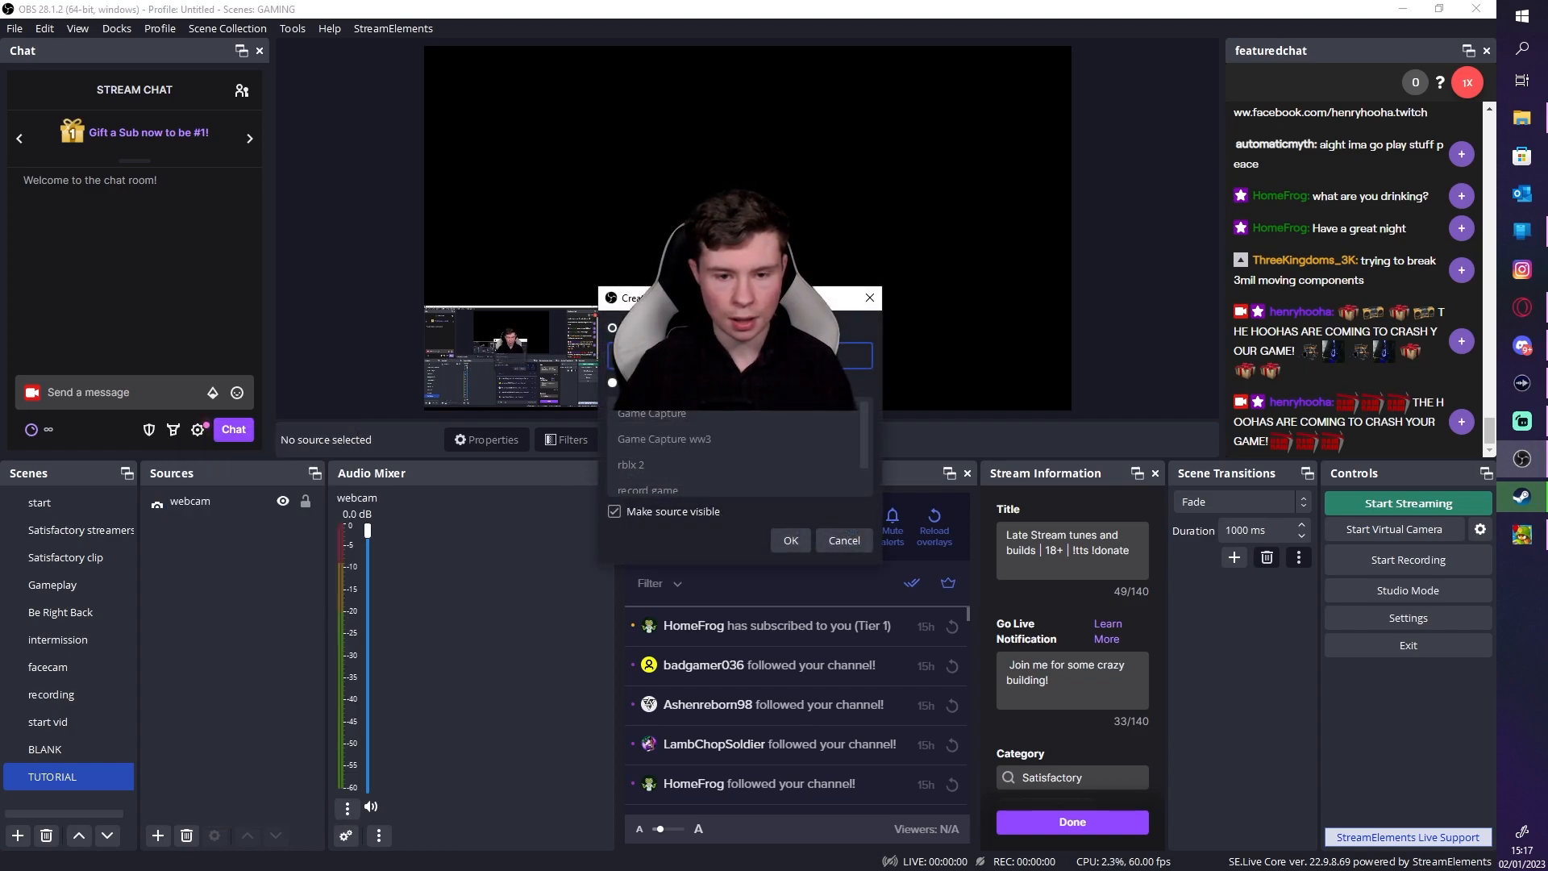
pyautogui.moveTo(625, 298); pyautogui.dragTo(490, 436)
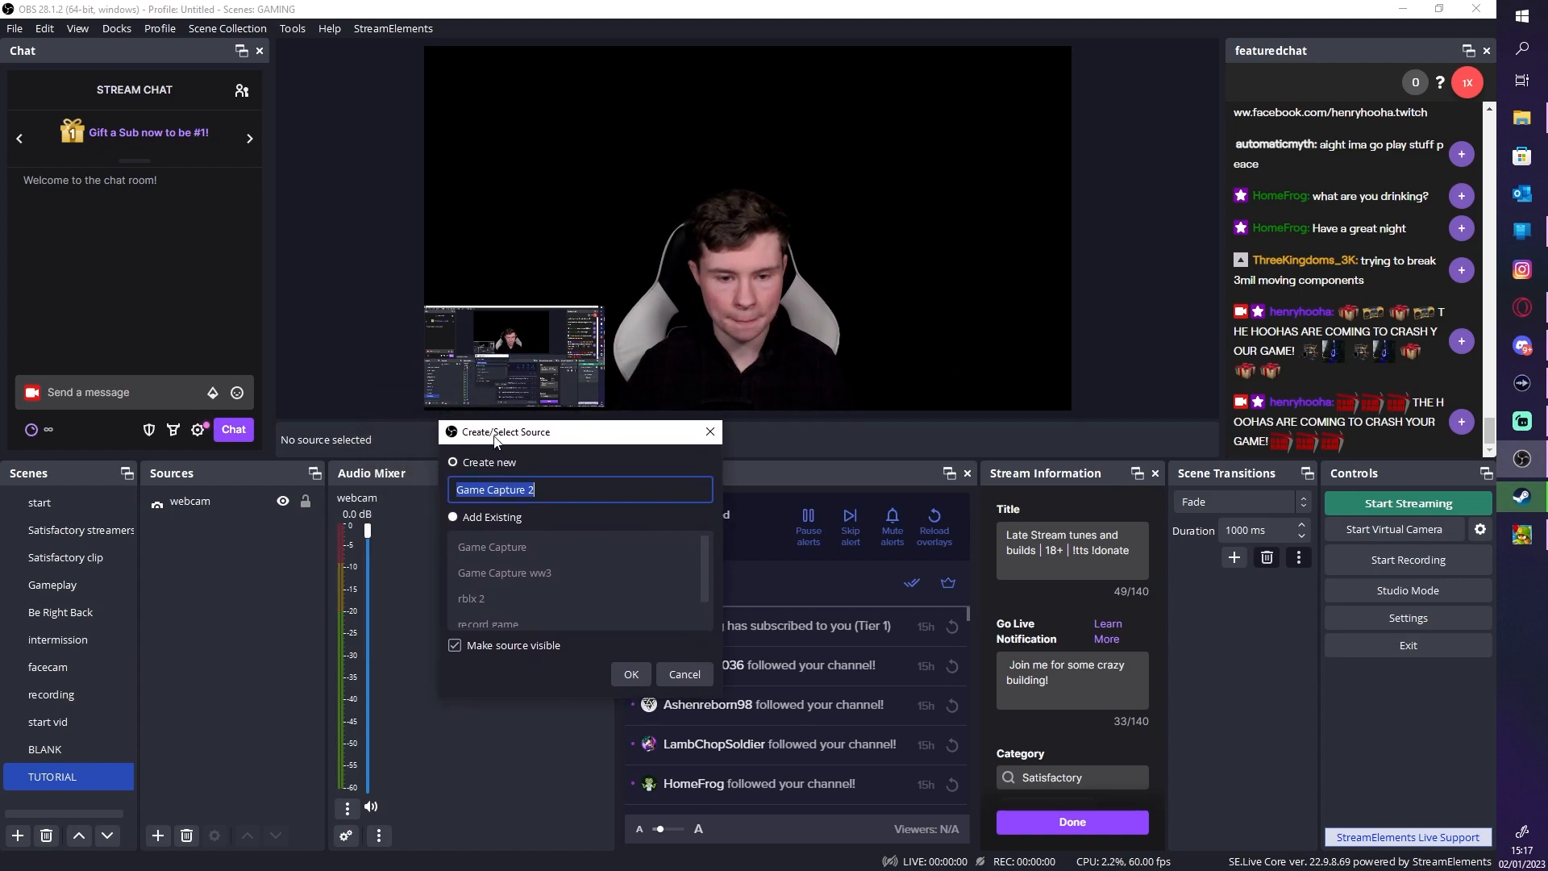
pyautogui.write('B')
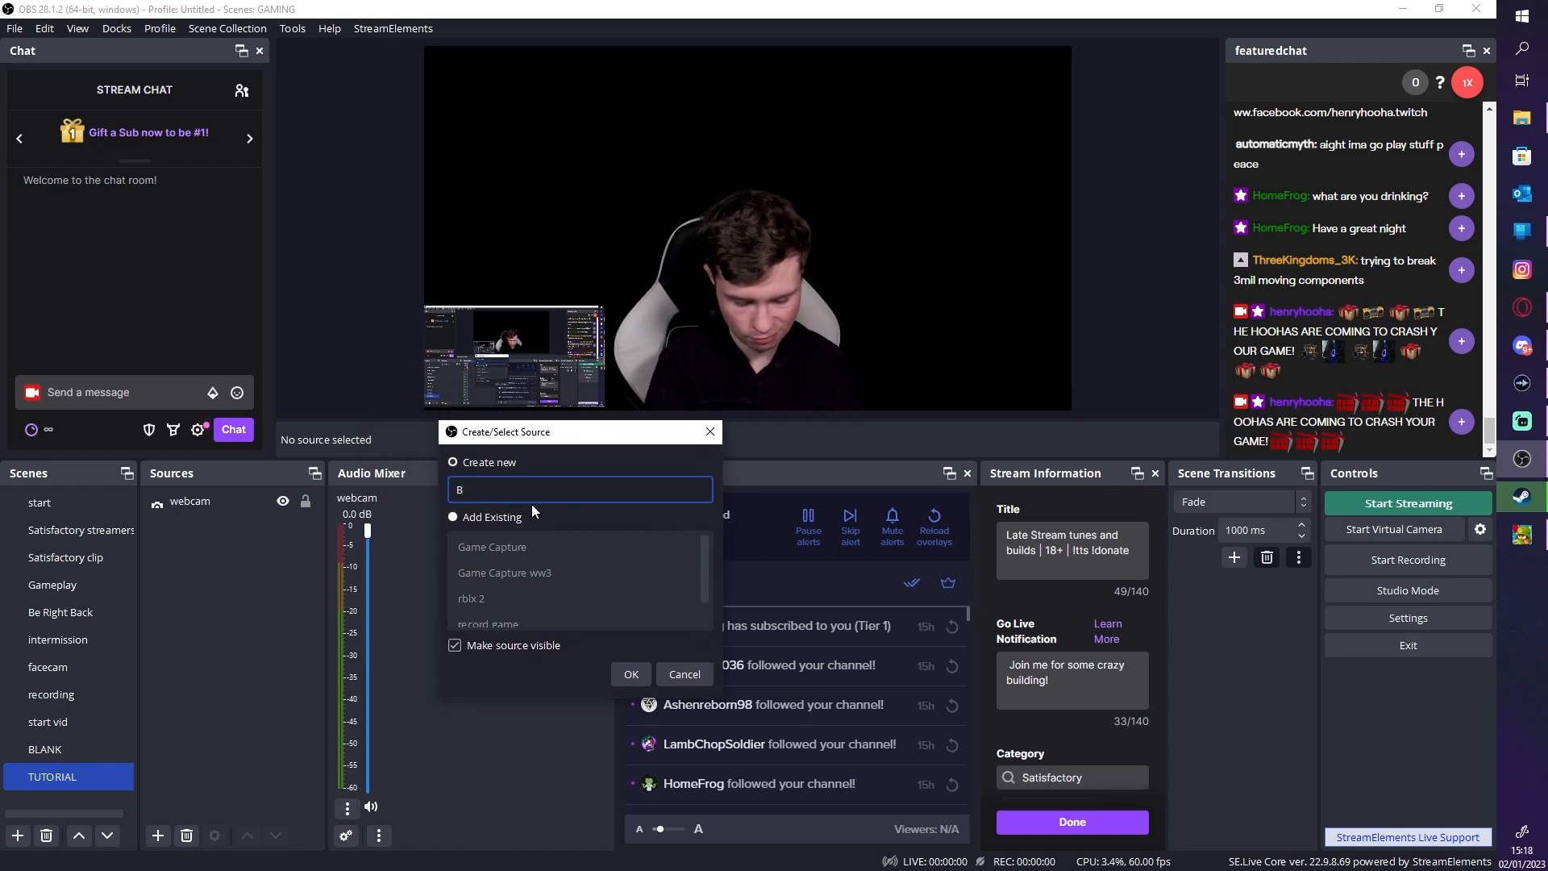
pyautogui.write('T^')
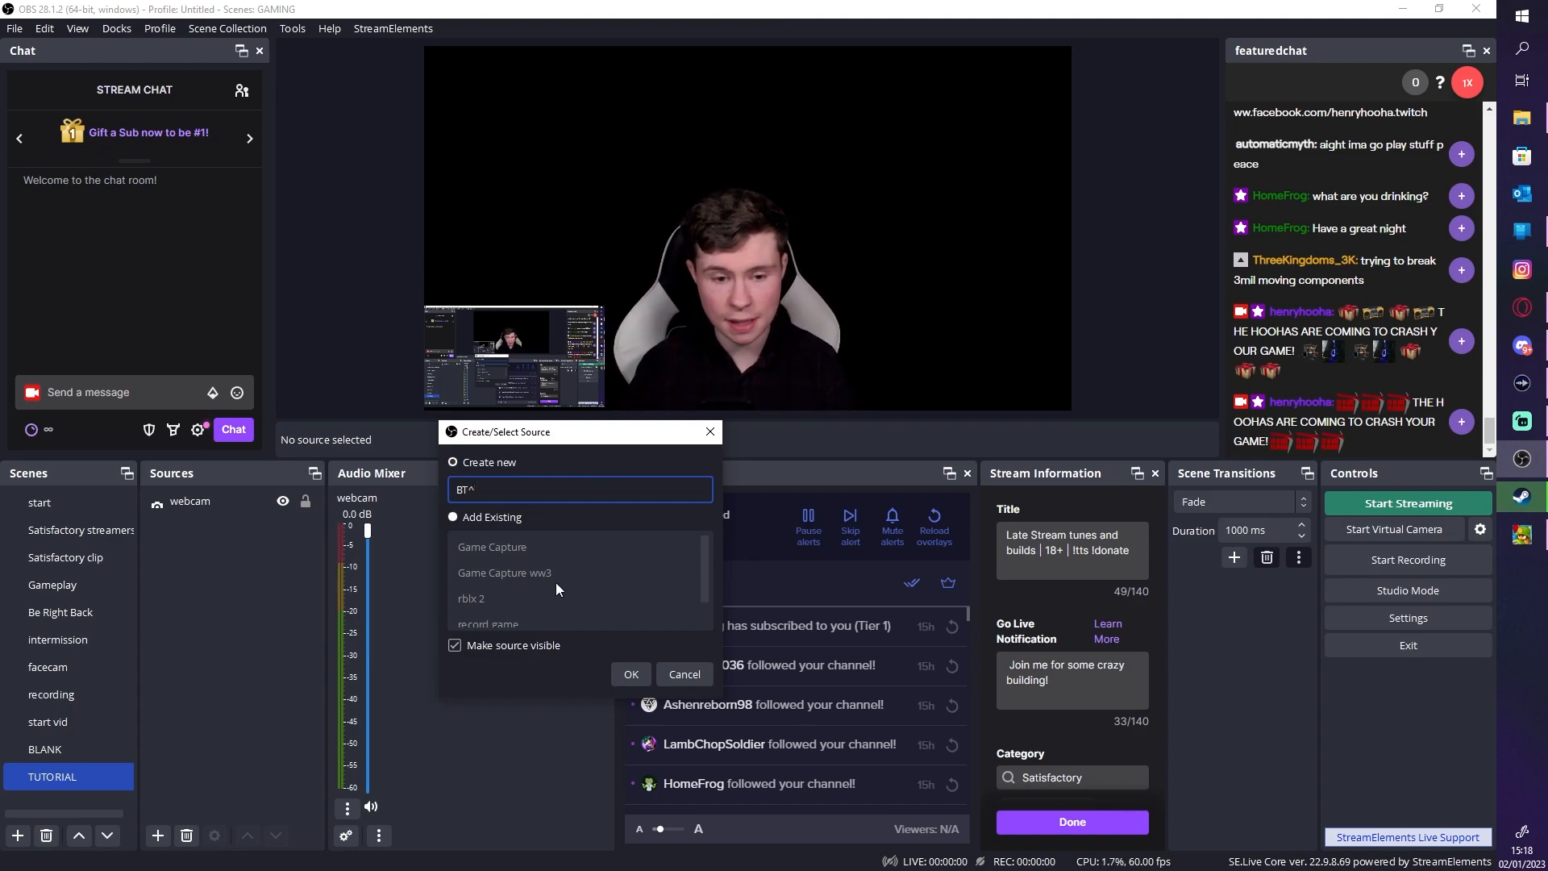
pyautogui.press('BackSpace')
pyautogui.write('6')
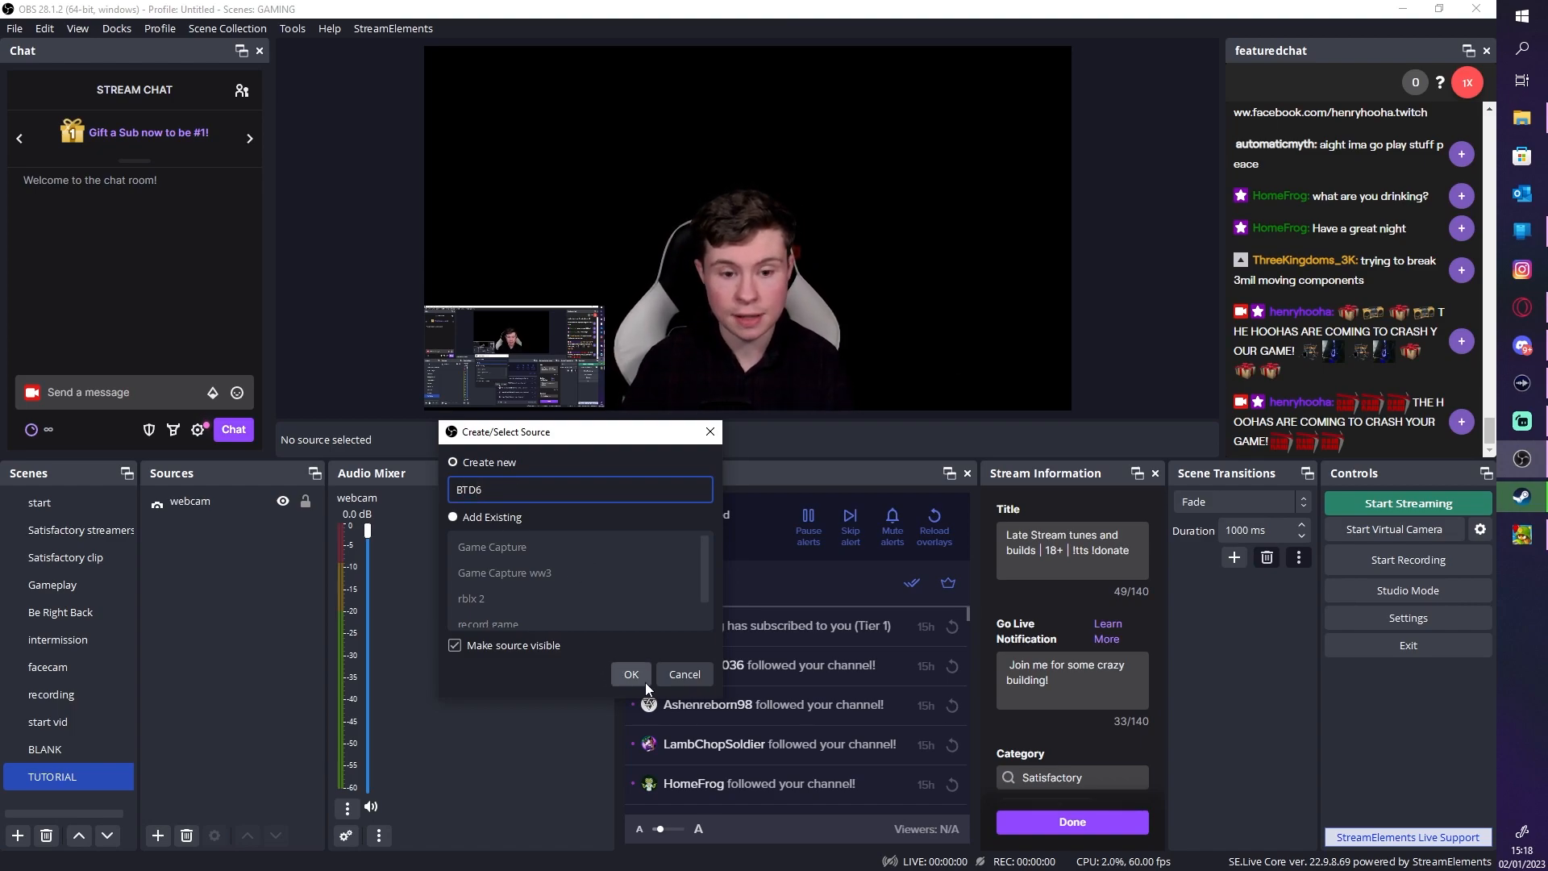
pyautogui.click(644, 679)
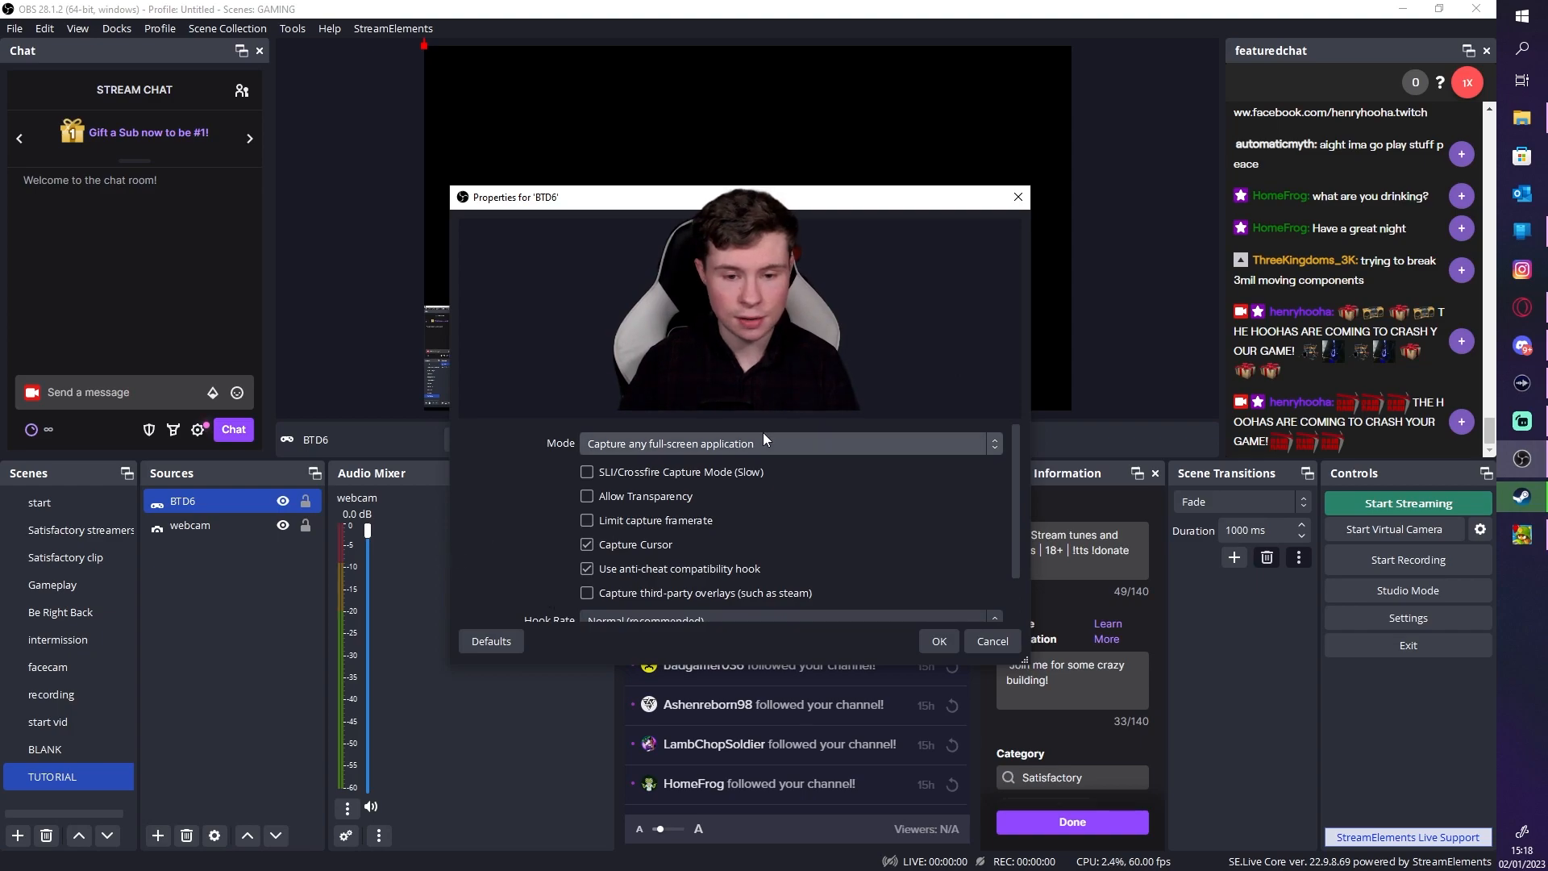
# Set the BTD6 game capture to capture the specific window [BloonsTD6.exe]: BloonsTD6 and accept its properties
pyautogui.moveTo(580, 198); pyautogui.dragTo(298, 362)
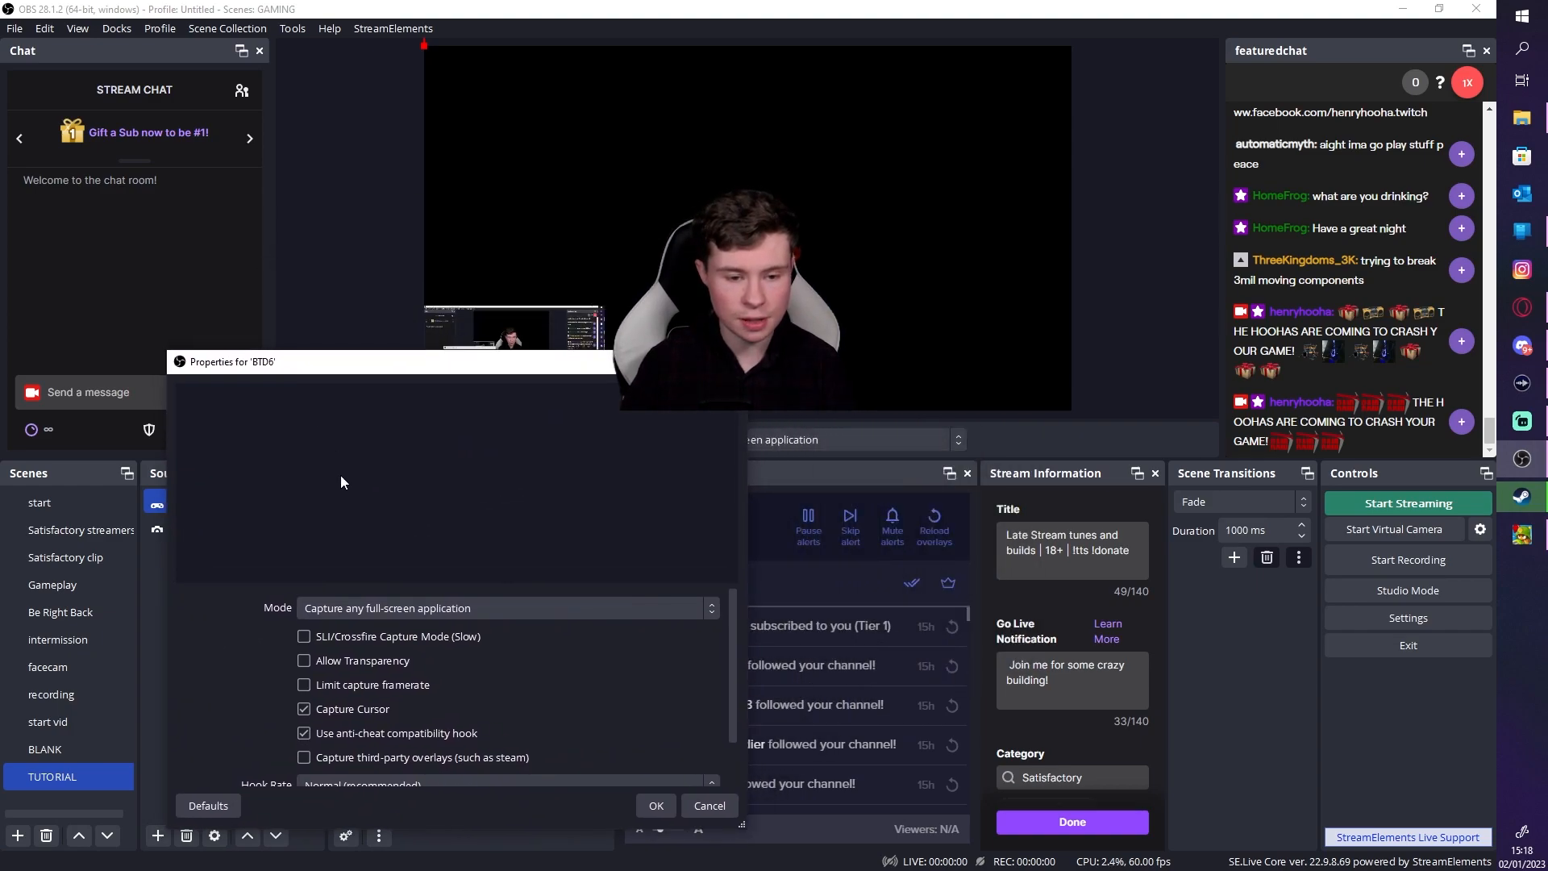
pyautogui.click(401, 610)
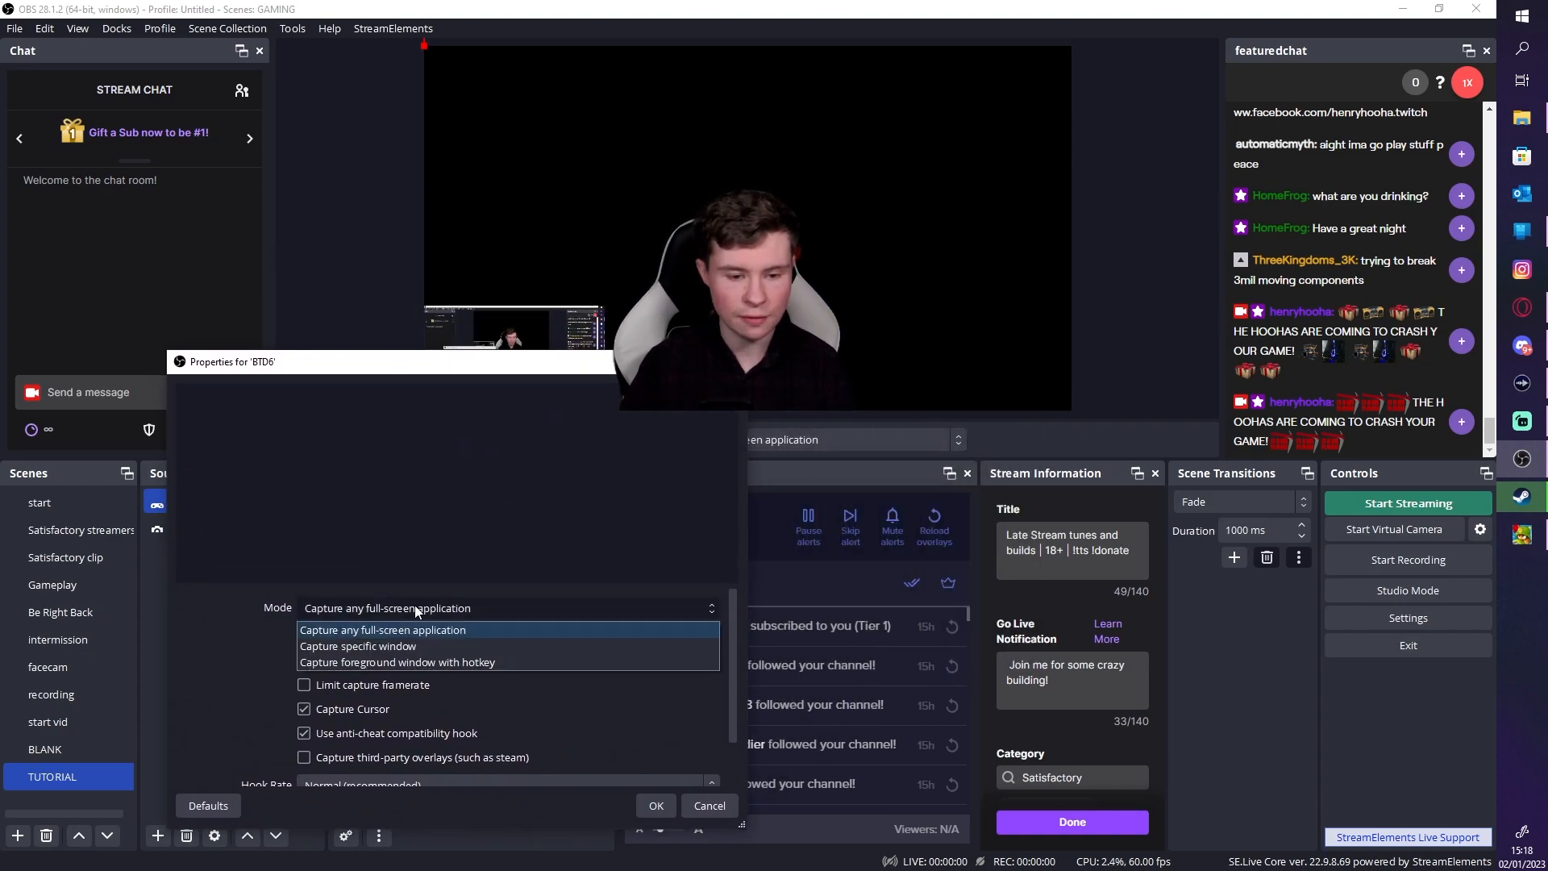
pyautogui.click(356, 630)
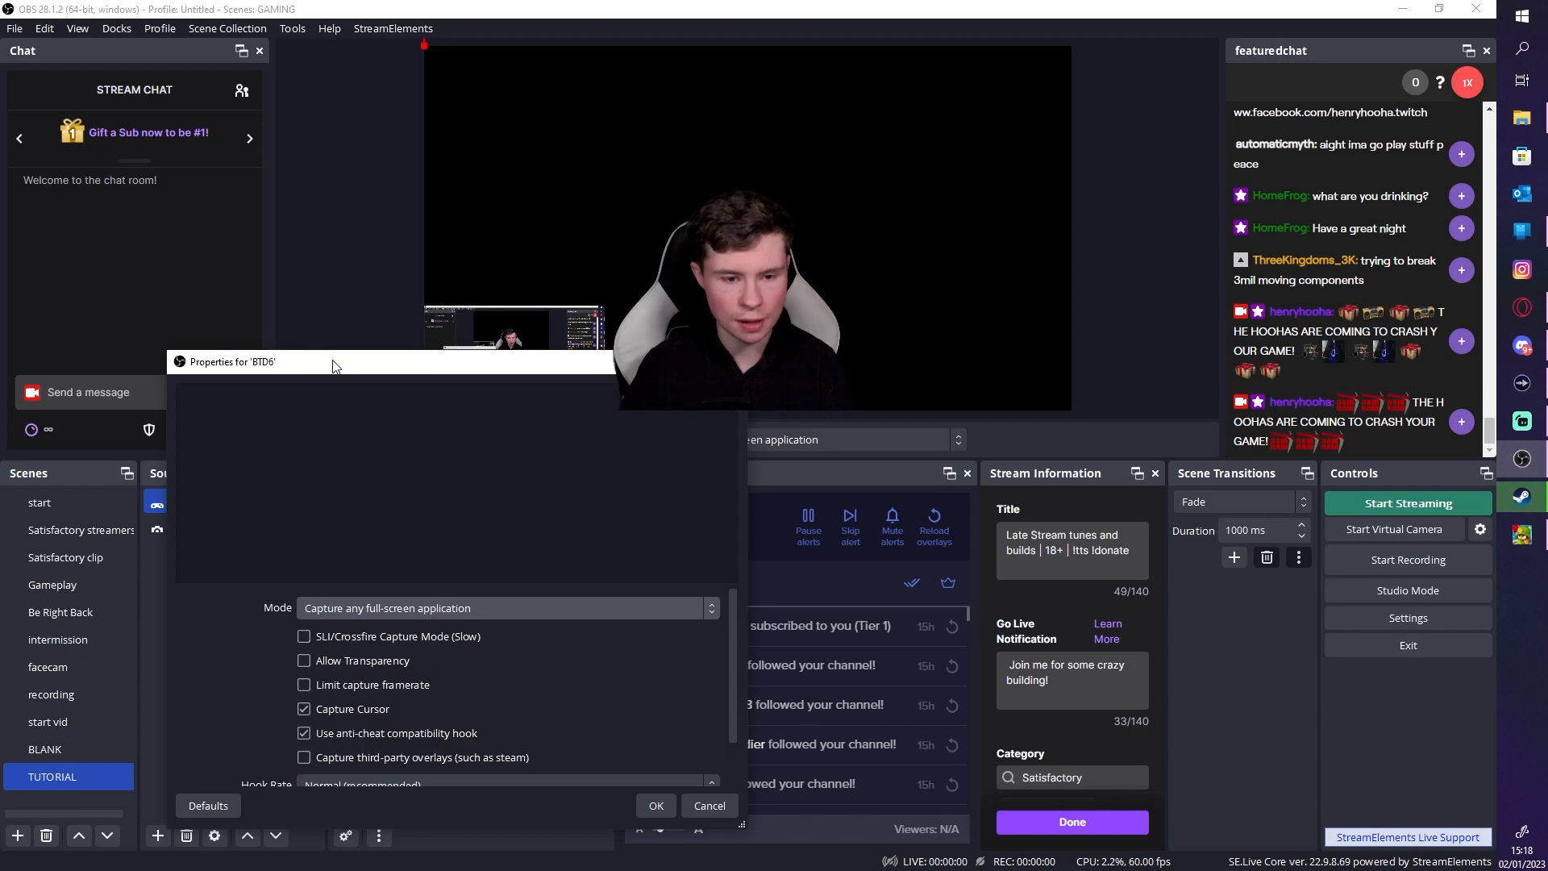
pyautogui.moveTo(530, 370); pyautogui.dragTo(406, 264)
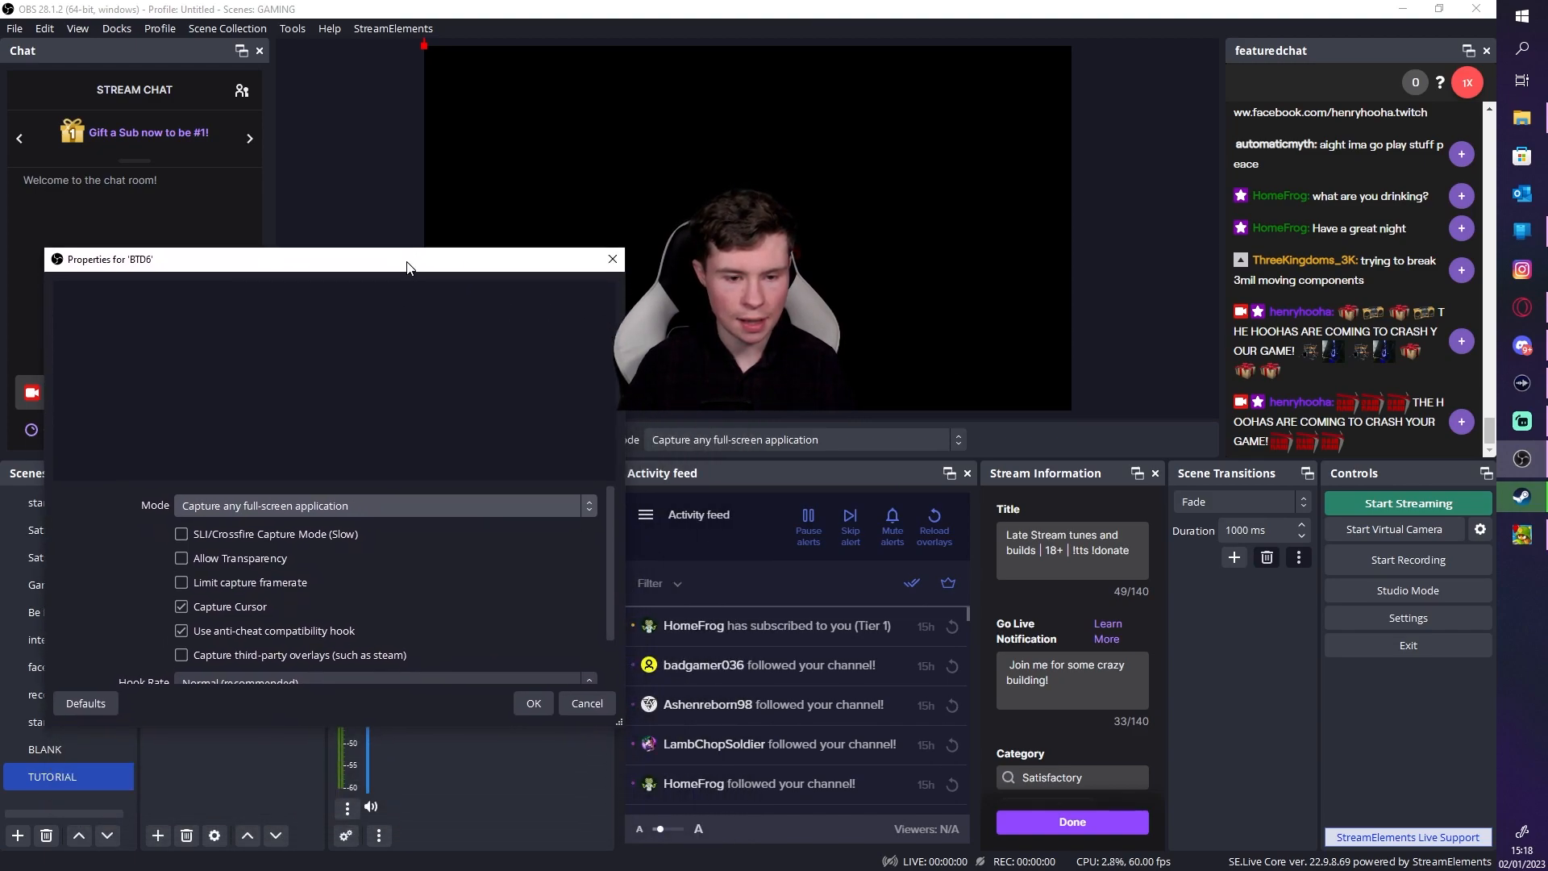
pyautogui.click(397, 500)
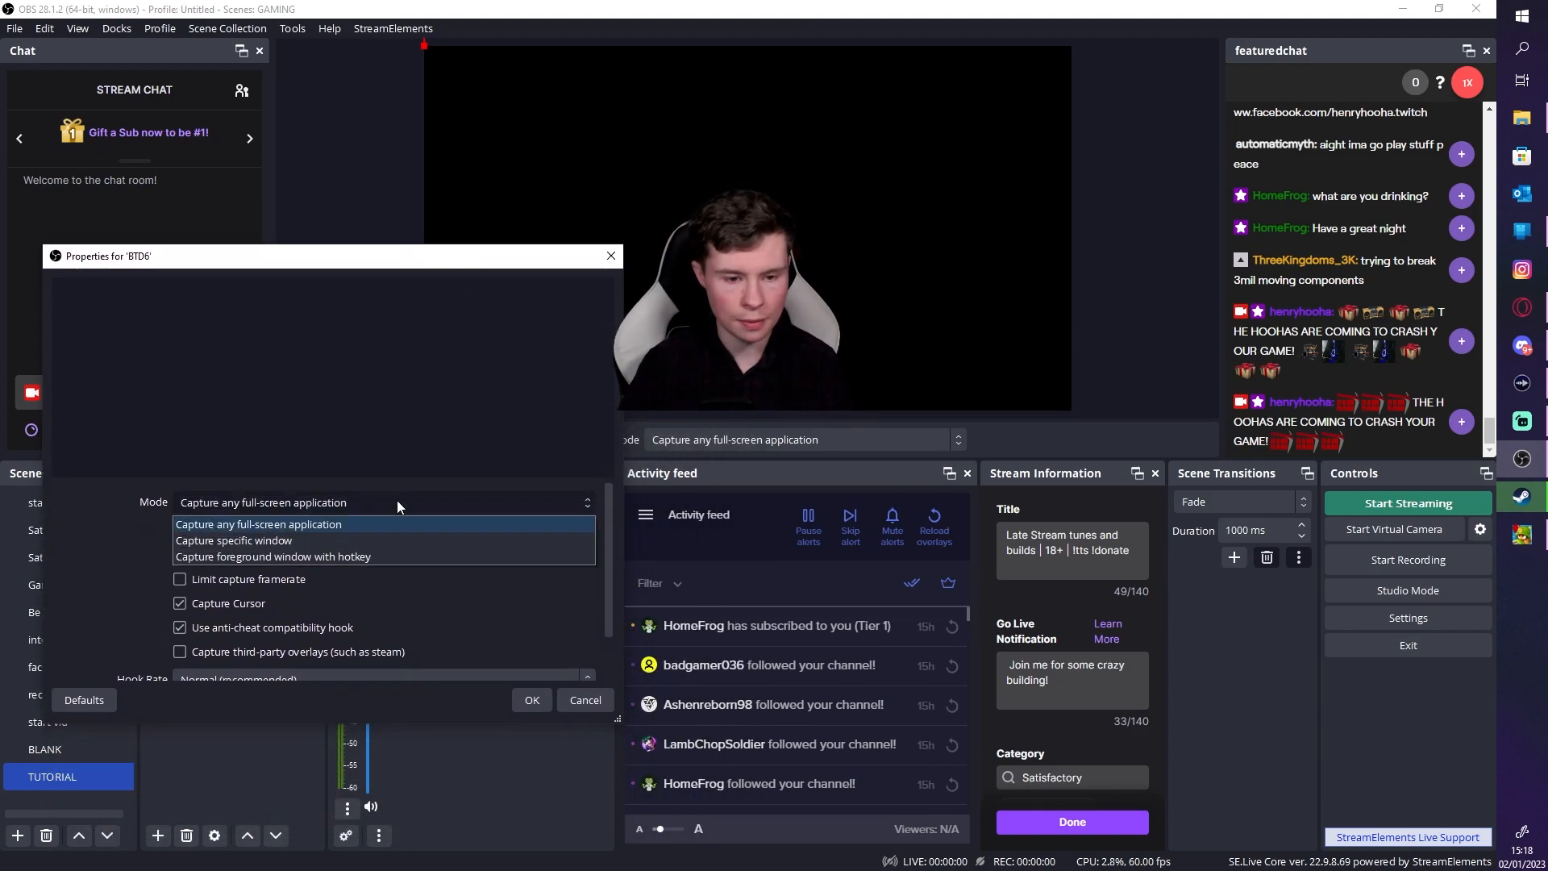
pyautogui.click(355, 535)
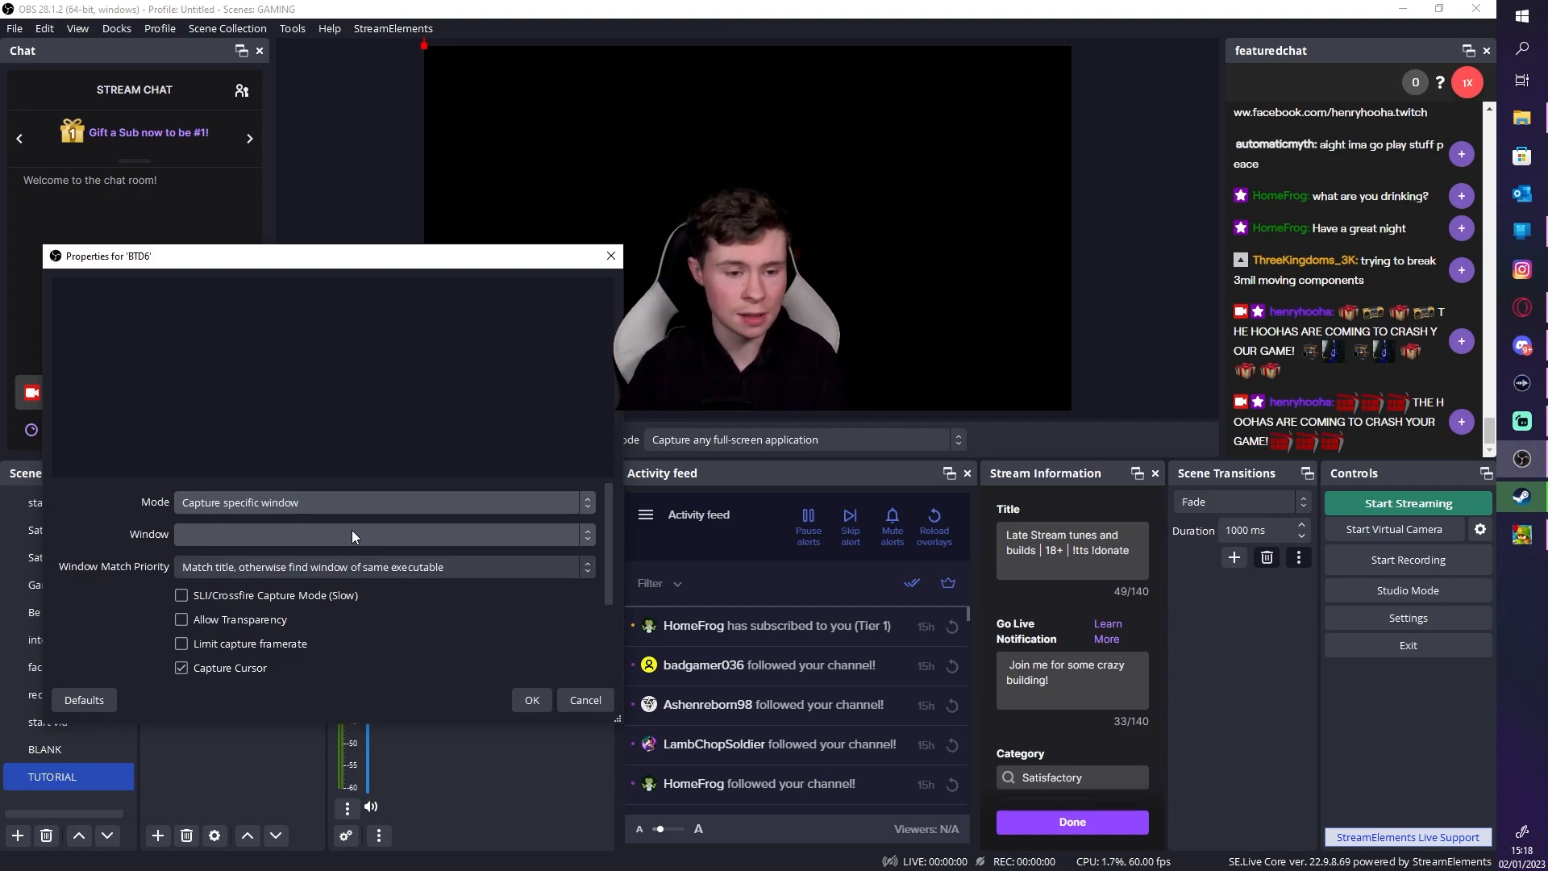
pyautogui.click(353, 535)
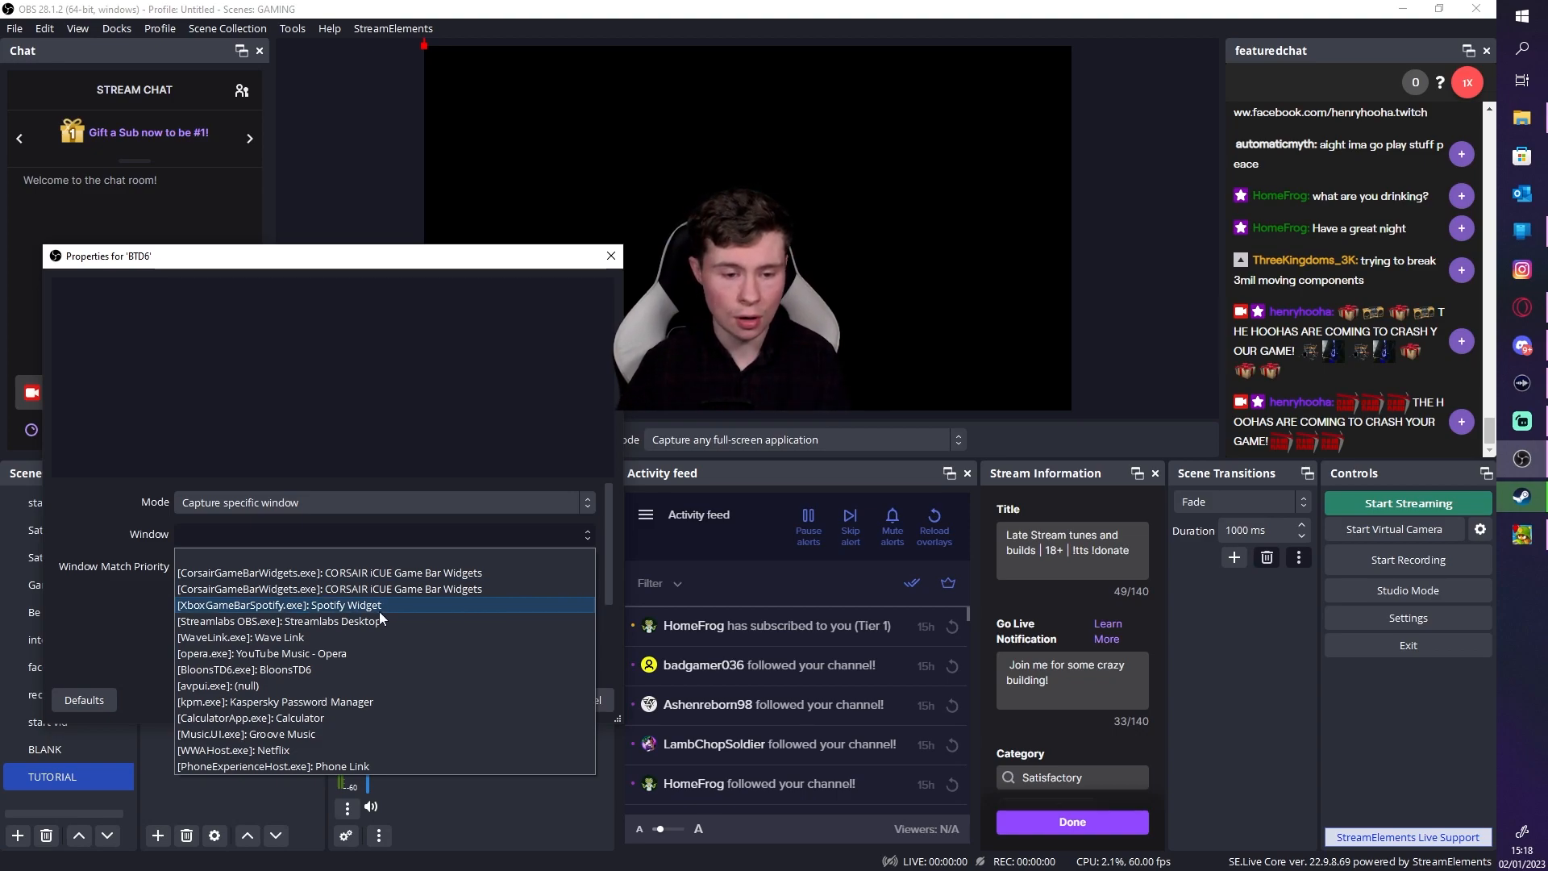
pyautogui.click(270, 669)
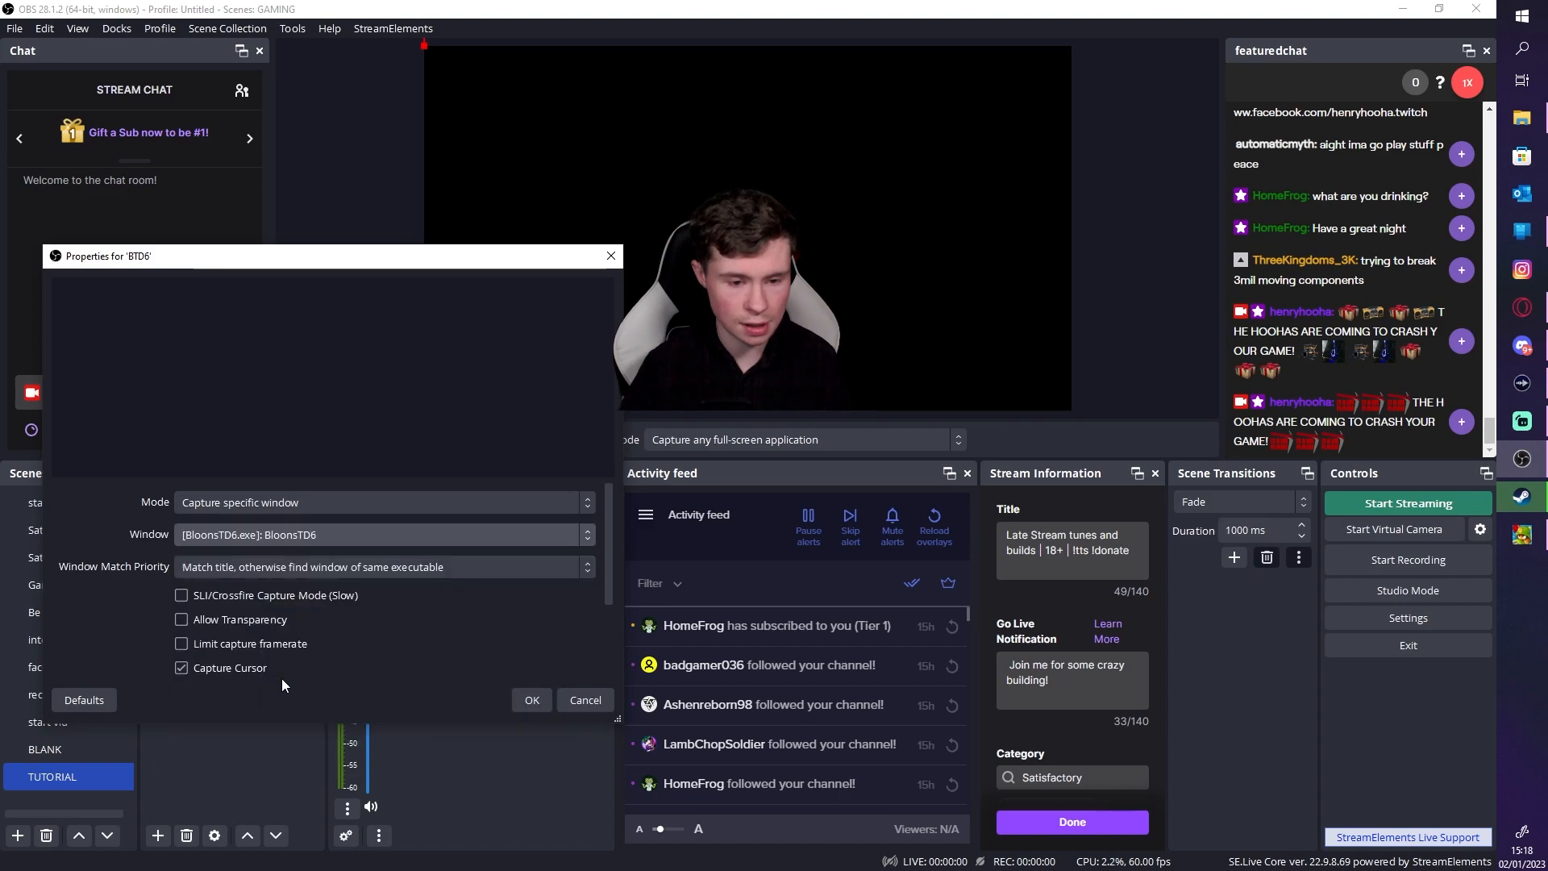
pyautogui.click(544, 700)
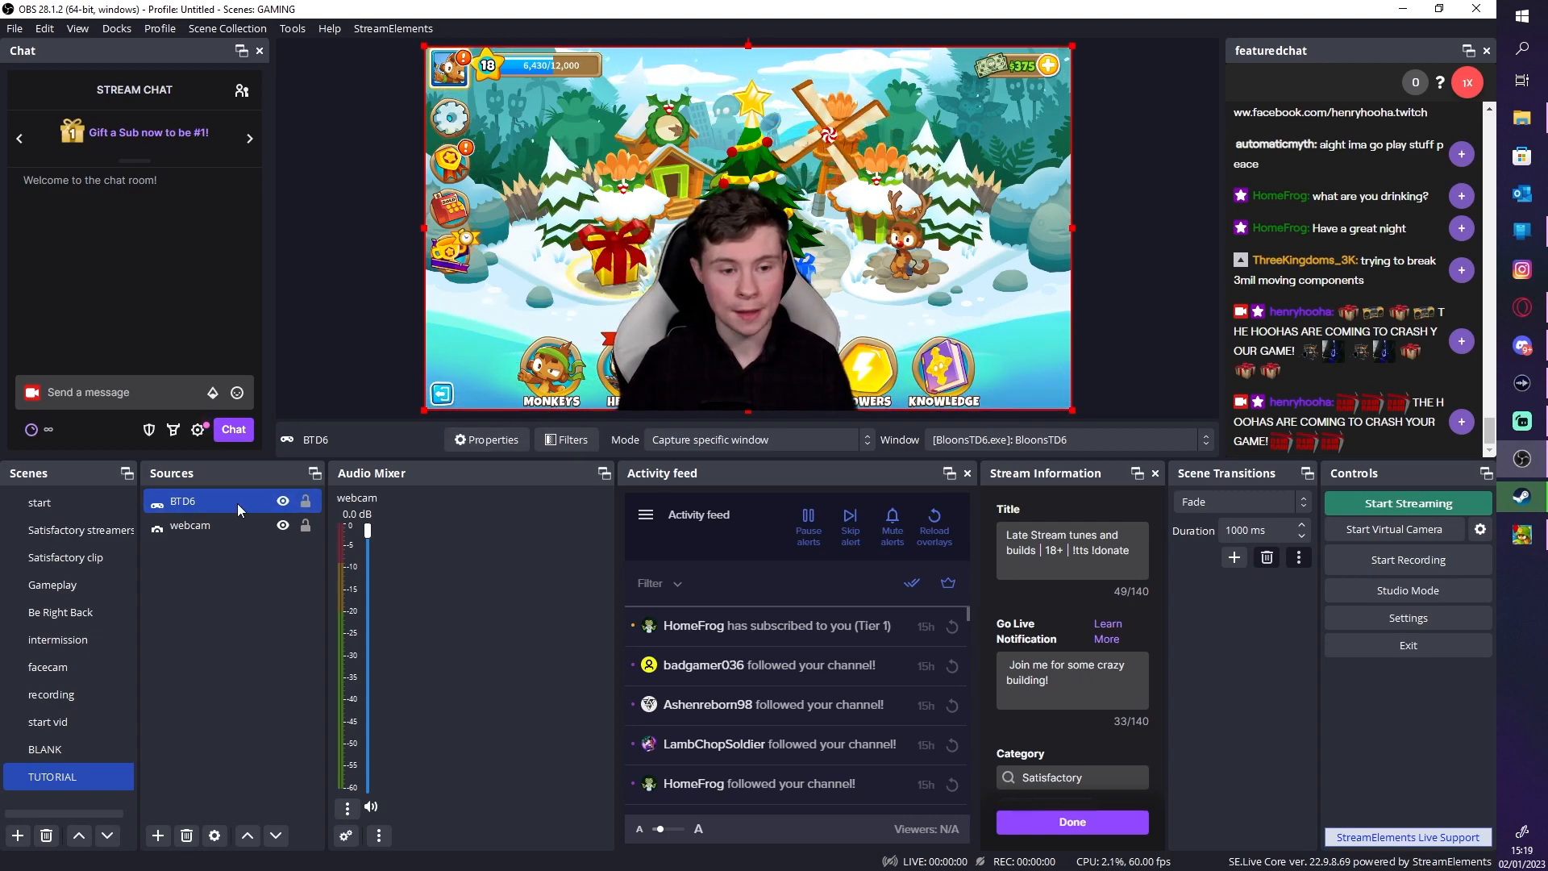
# Shrink the BTD6 source to about half the canvas width and place it in the canvas's upper-left corner
pyautogui.moveTo(421, 42); pyautogui.dragTo(855, 278)
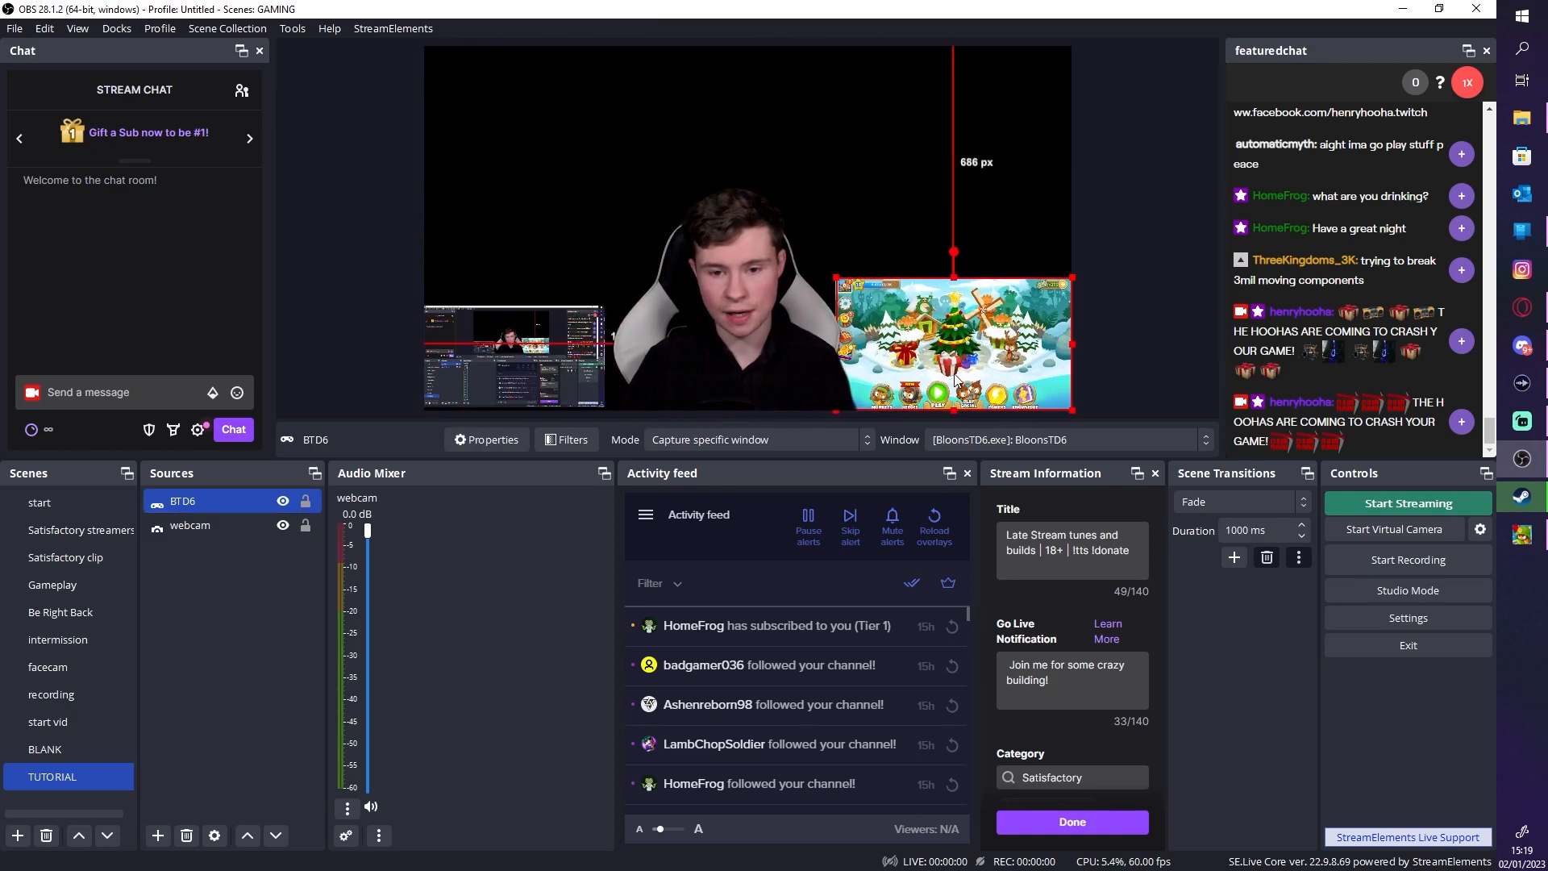
pyautogui.moveTo(954, 377); pyautogui.dragTo(954, 154)
pyautogui.moveTo(831, 179); pyautogui.dragTo(732, 238)
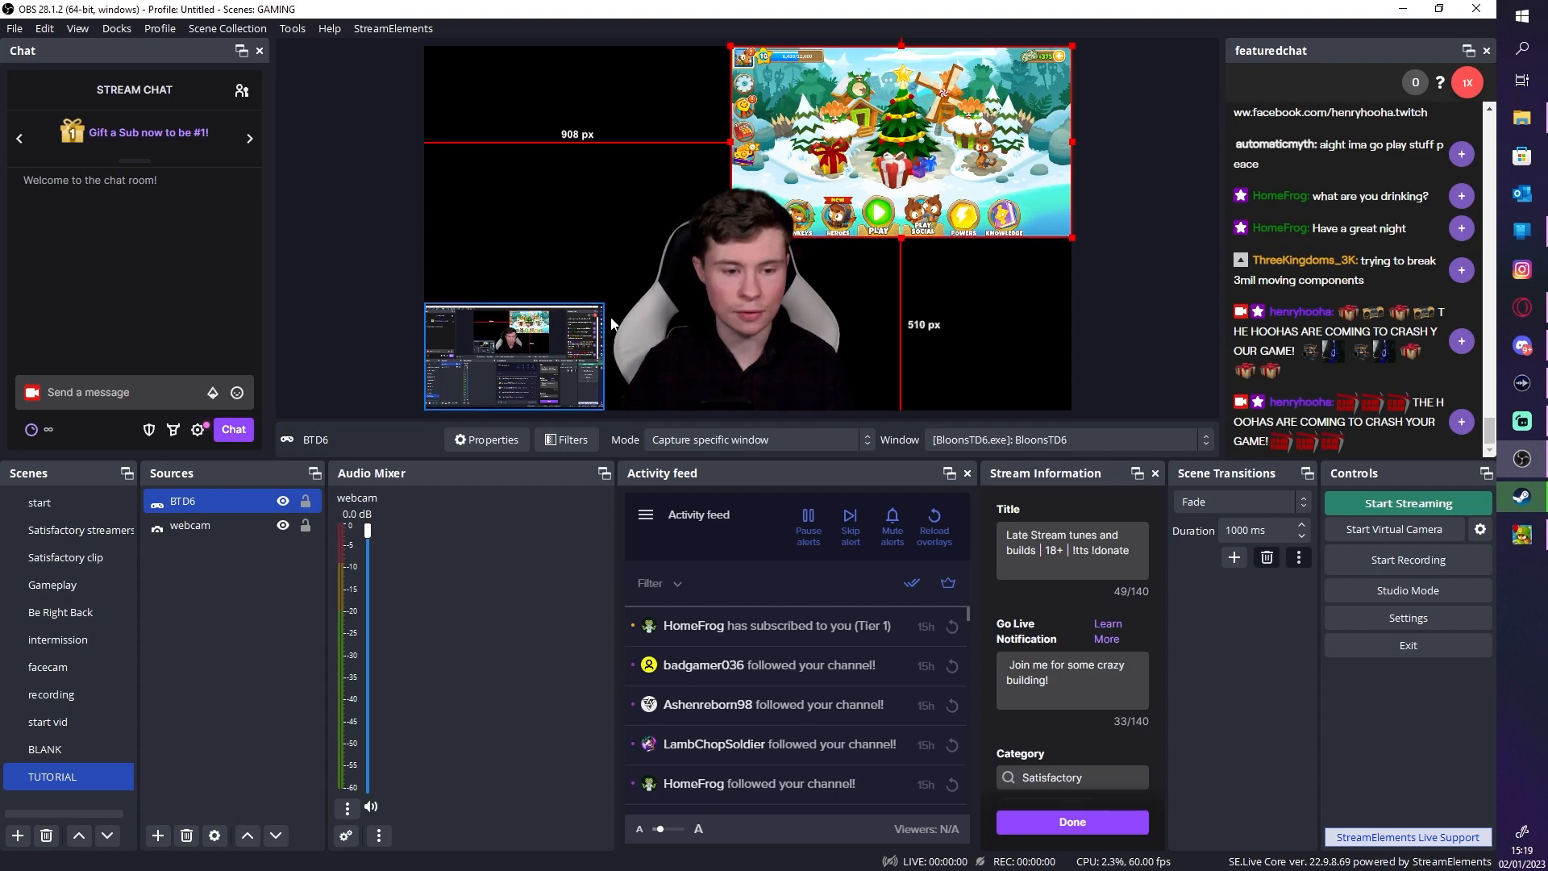
pyautogui.moveTo(854, 133); pyautogui.dragTo(558, 133)
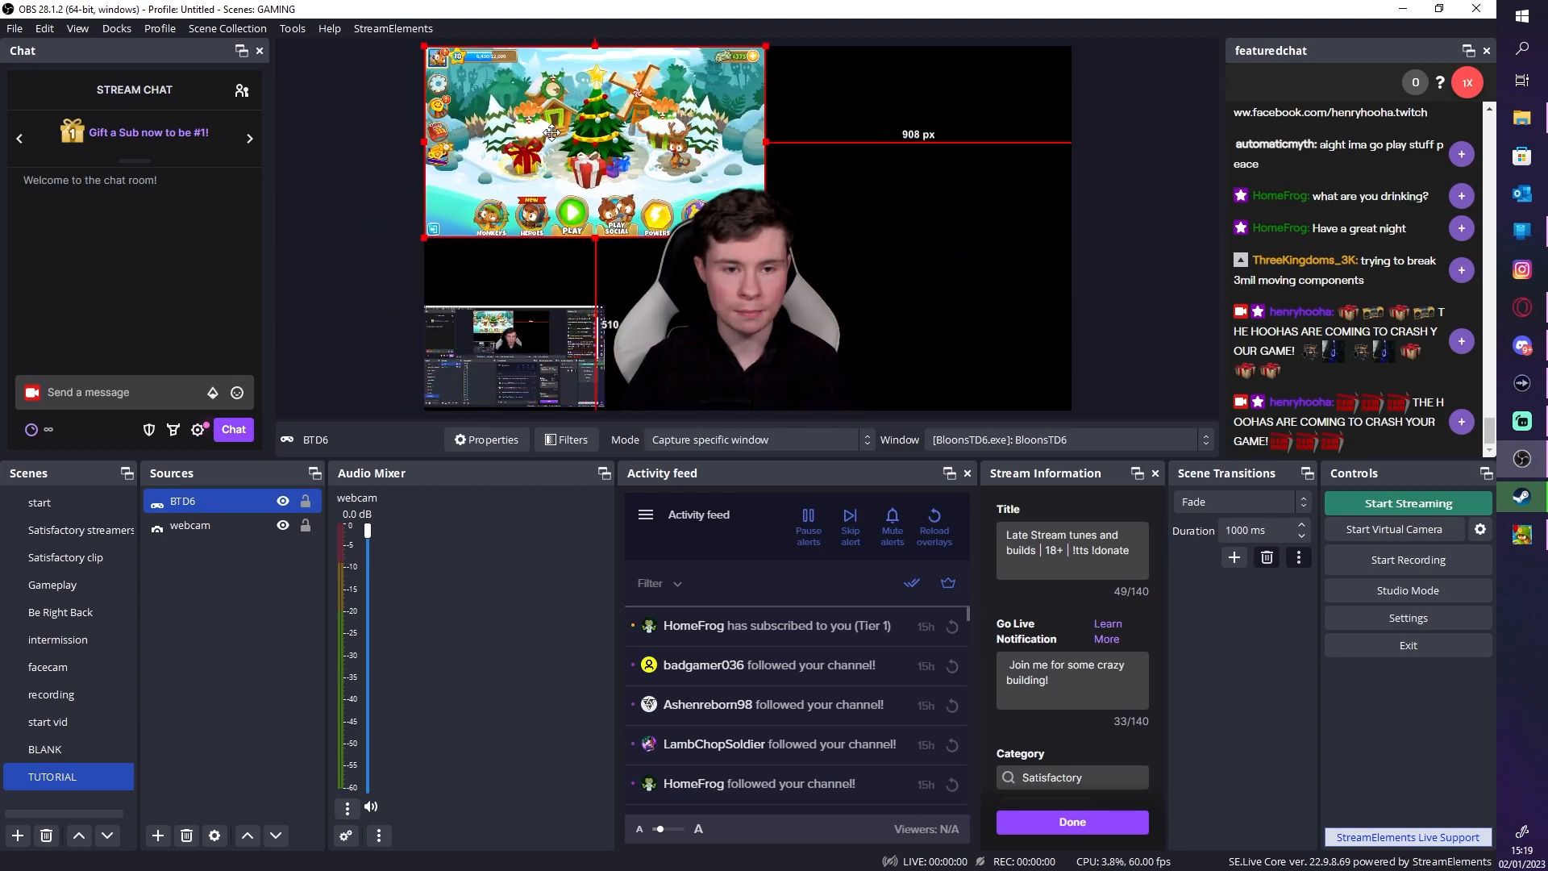
# Fit the BTD6 source to the screen so it fills the canvas
pyautogui.rightClick(558, 133)
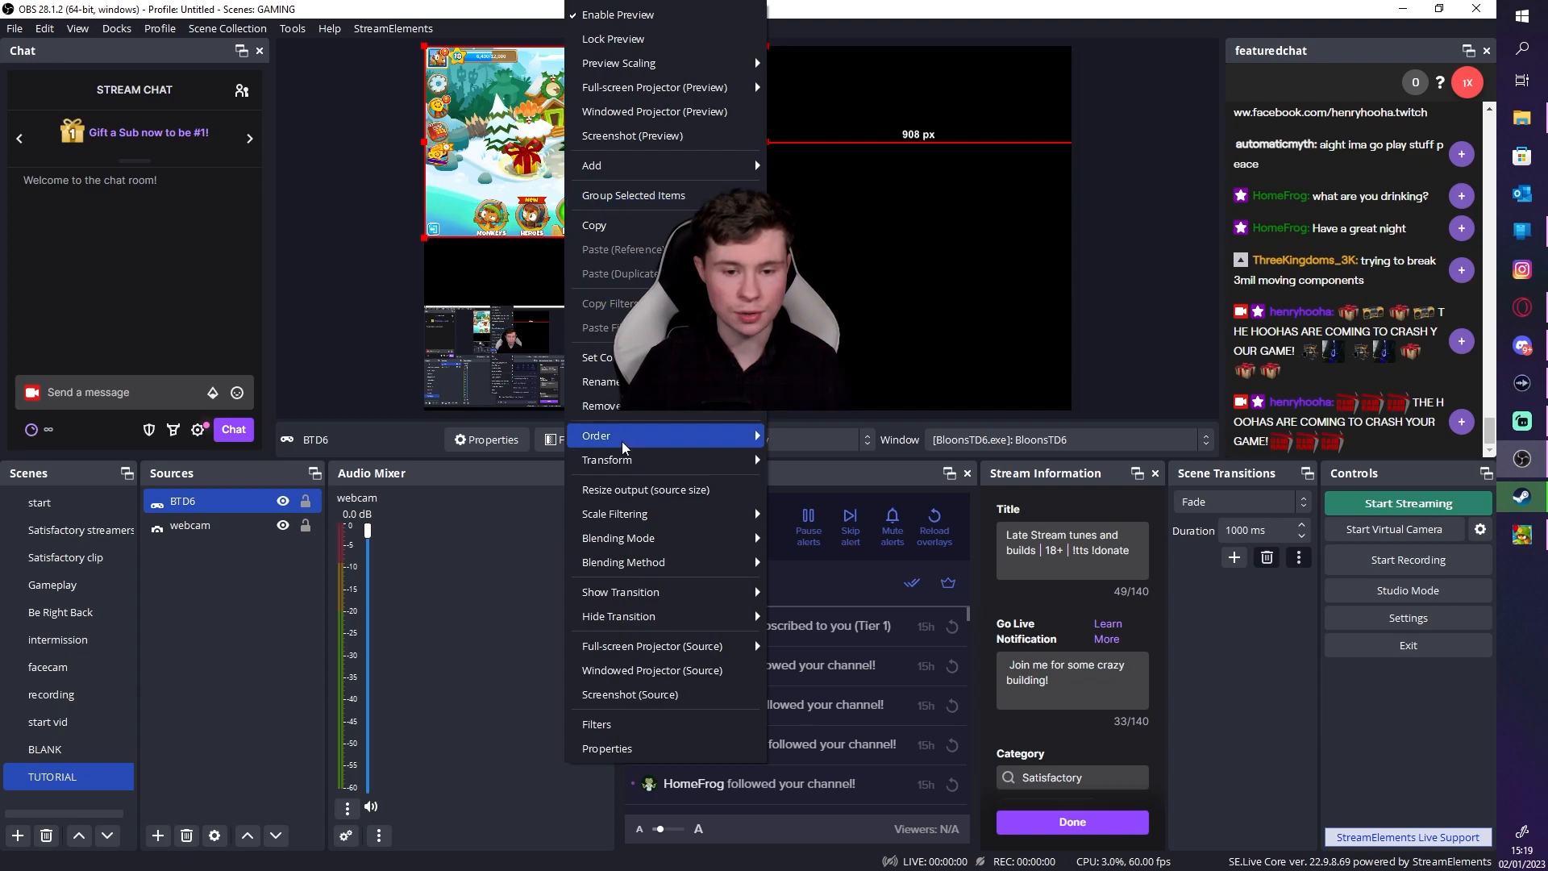
pyautogui.moveTo(621, 466)
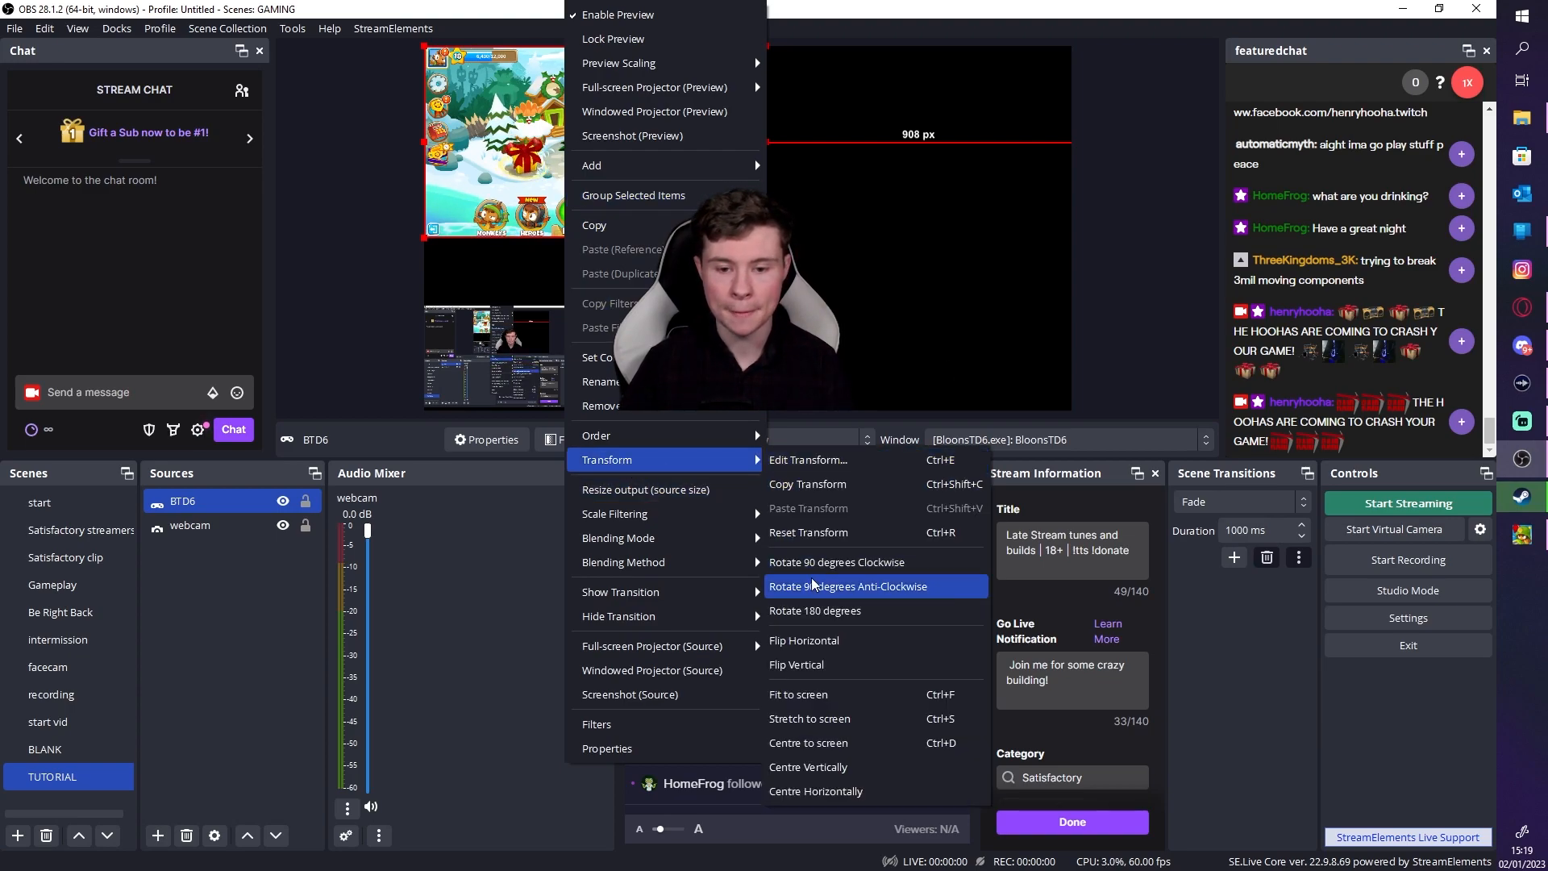
pyautogui.click(826, 706)
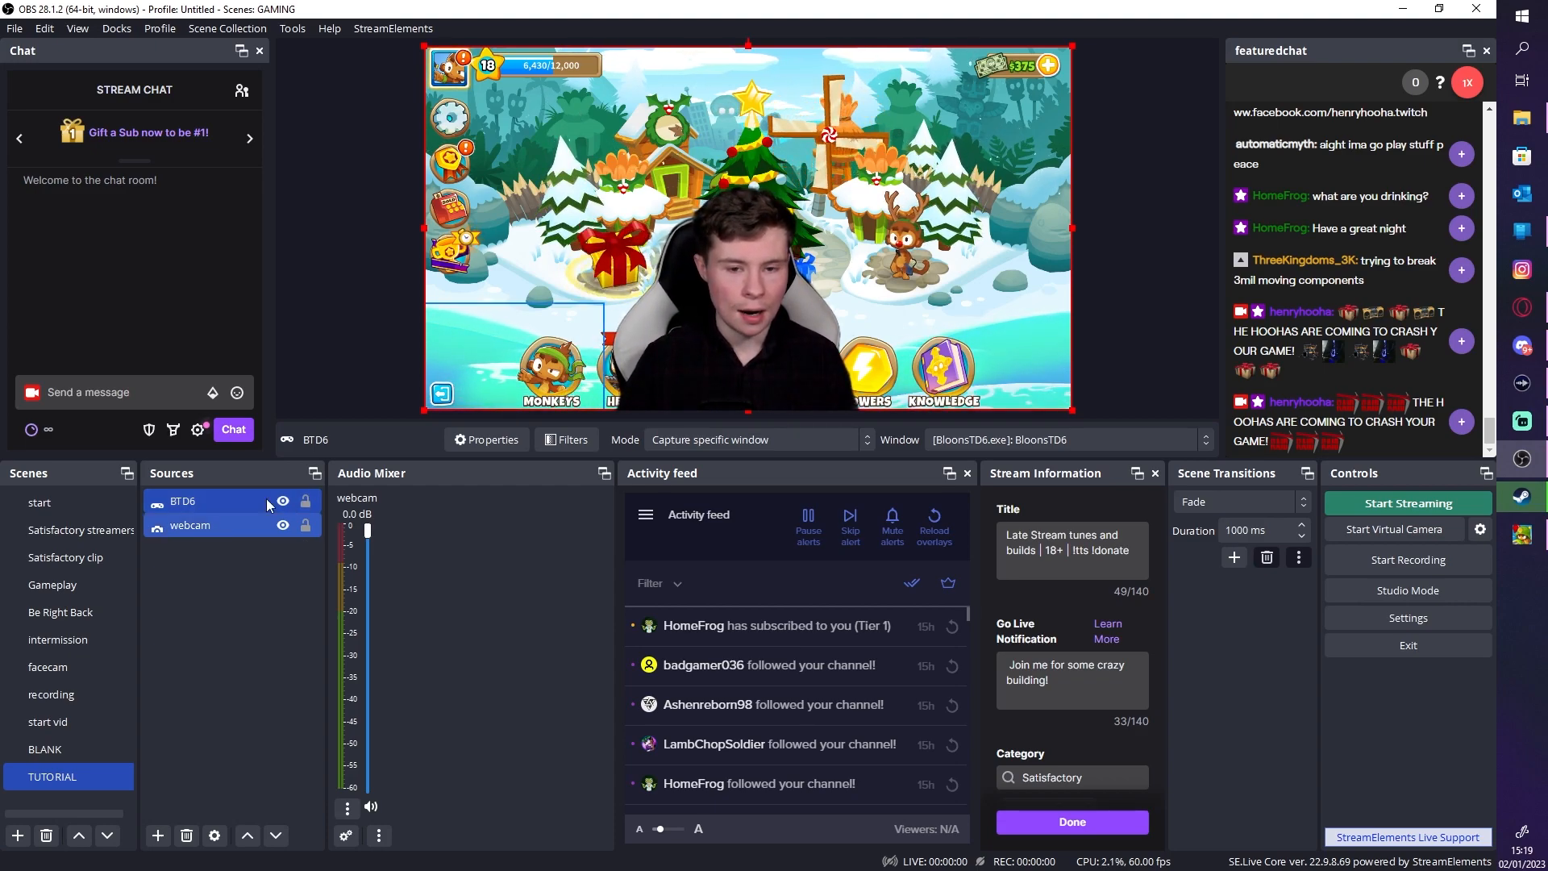
# Move the BTD6 source below webcam in the source order and keep it fitted to the full canvas, with nothing selected
pyautogui.keyDown('ctrl'); pyautogui.click(192, 527); pyautogui.keyUp('ctrl')
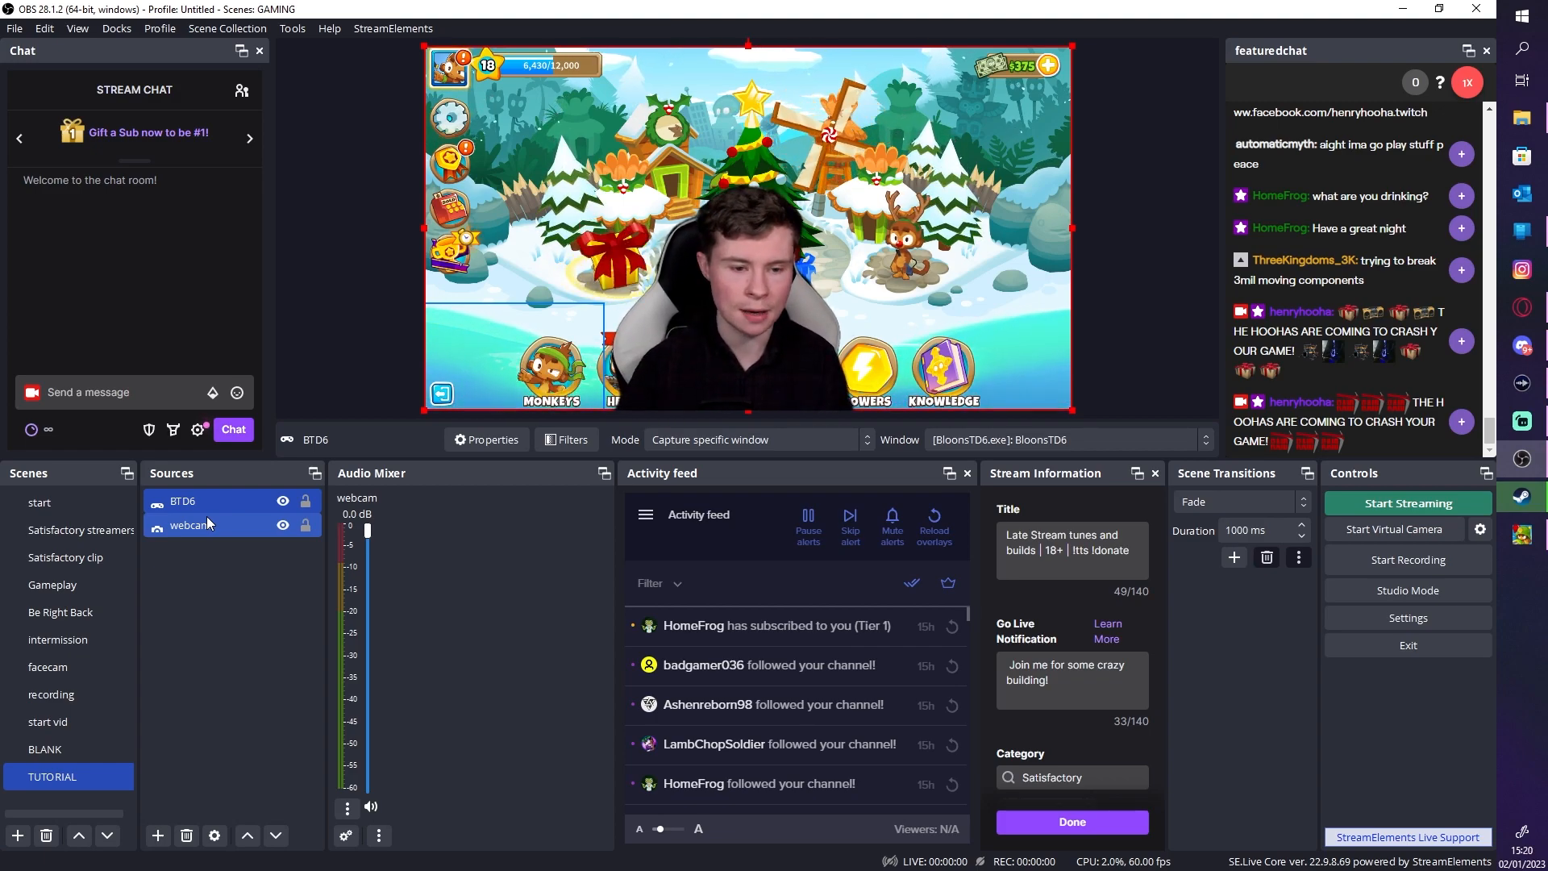
pyautogui.moveTo(216, 514)
pyautogui.mouseDown()
pyautogui.moveTo(208, 547)
pyautogui.moveTo(210, 534)
pyautogui.mouseUp()
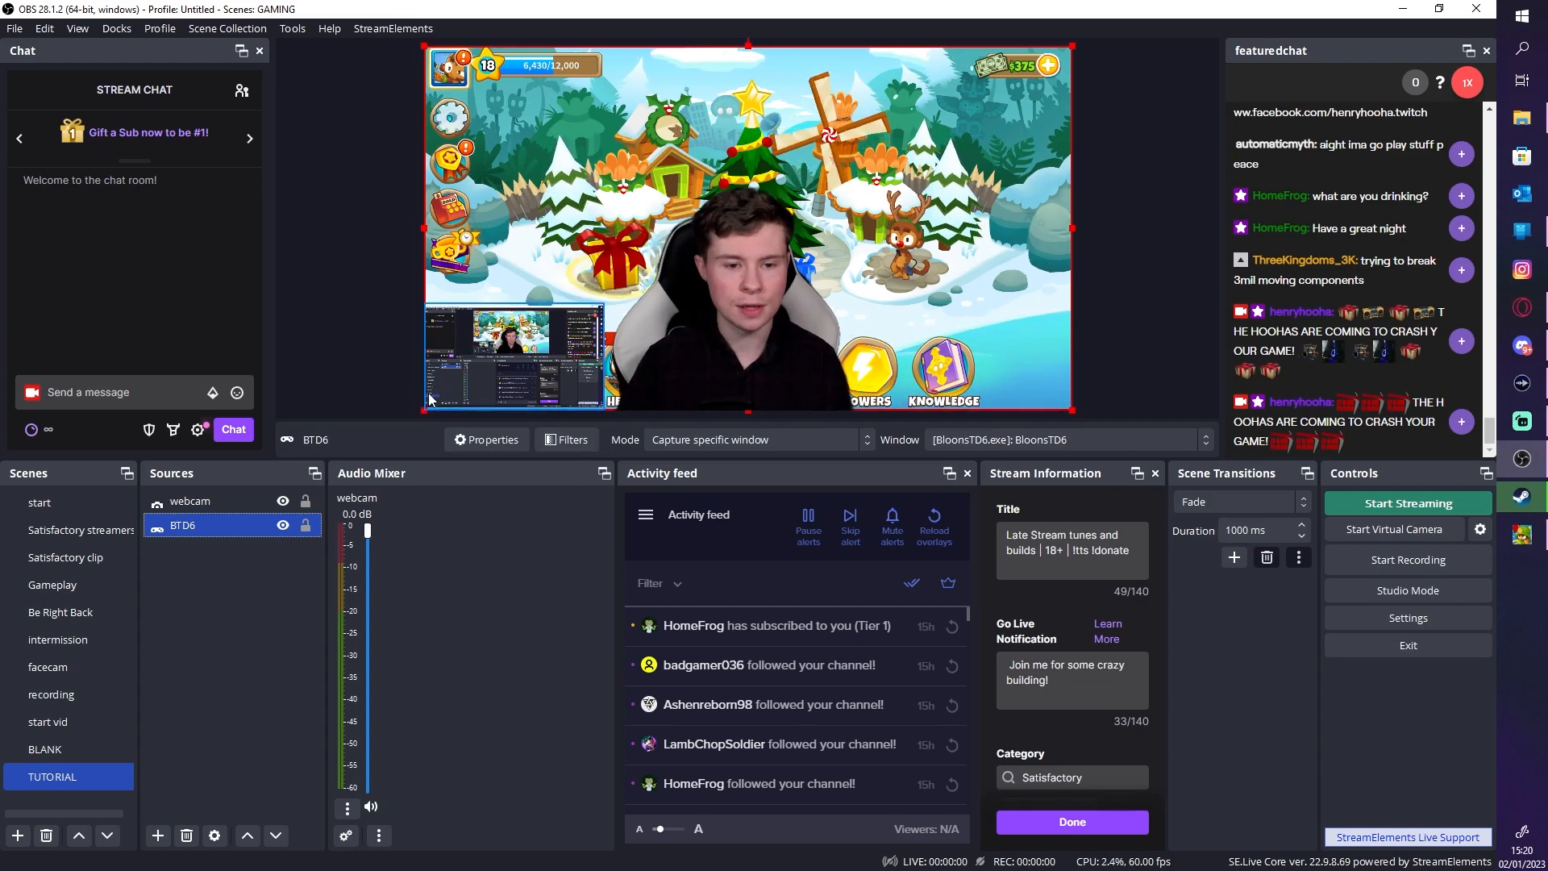
pyautogui.moveTo(425, 410)
pyautogui.mouseDown()
pyautogui.moveTo(632, 210)
pyautogui.moveTo(461, 403)
pyautogui.moveTo(420, 418)
pyautogui.moveTo(413, 400)
pyautogui.mouseUp()
pyautogui.rightClick(660, 144)
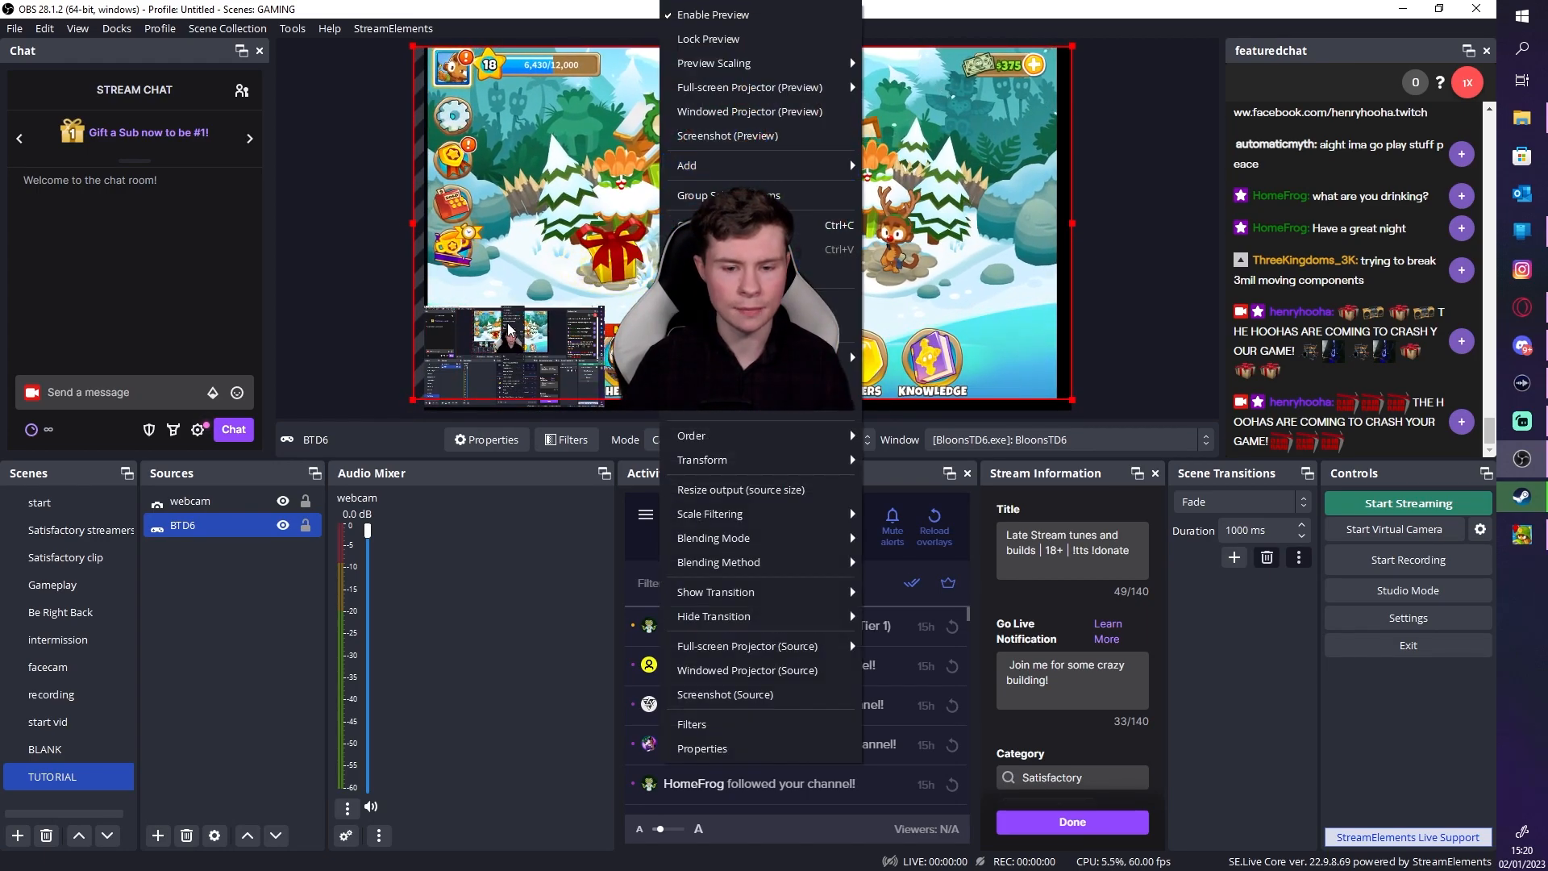
pyautogui.click(308, 250)
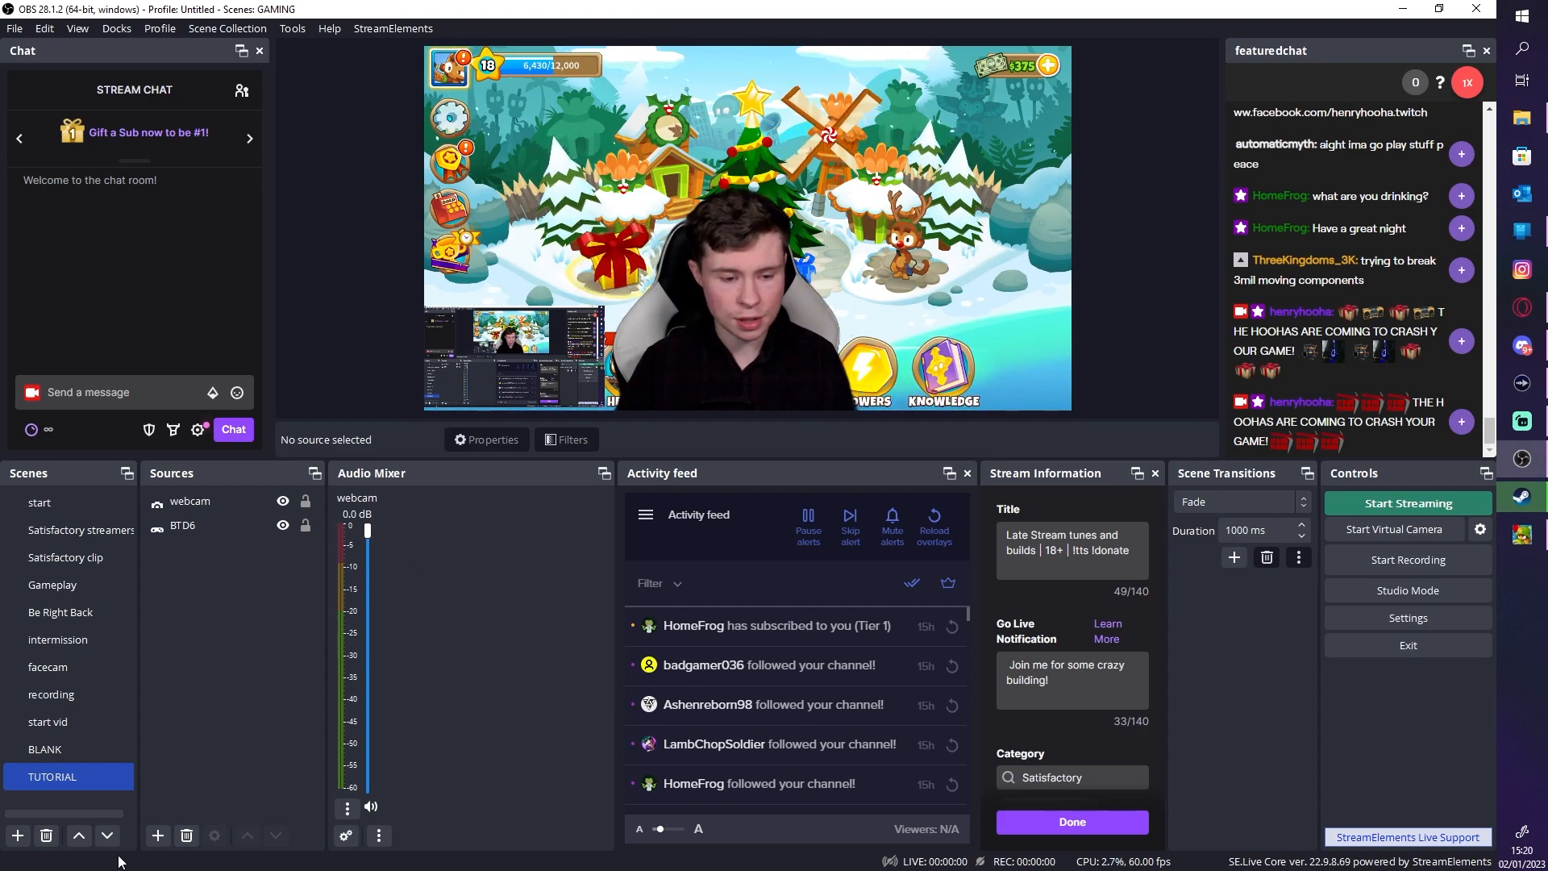
# Create a new visible Audio Input Capture source named mic1 in the TUTORIAL scene
pyautogui.click(157, 836)
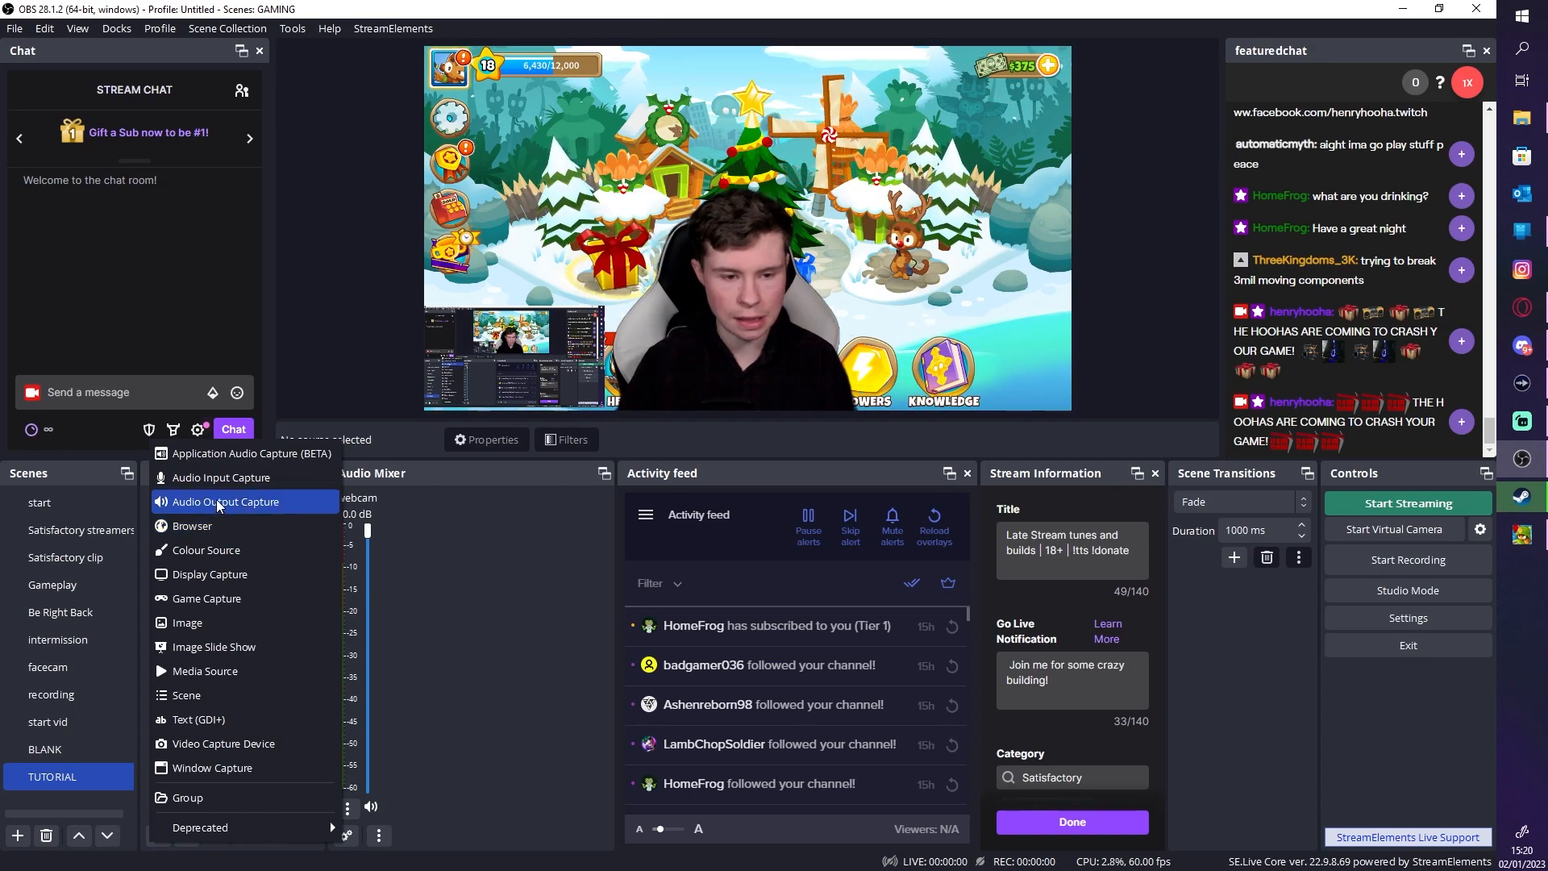
pyautogui.click(233, 484)
pyautogui.moveTo(617, 298); pyautogui.dragTo(423, 389)
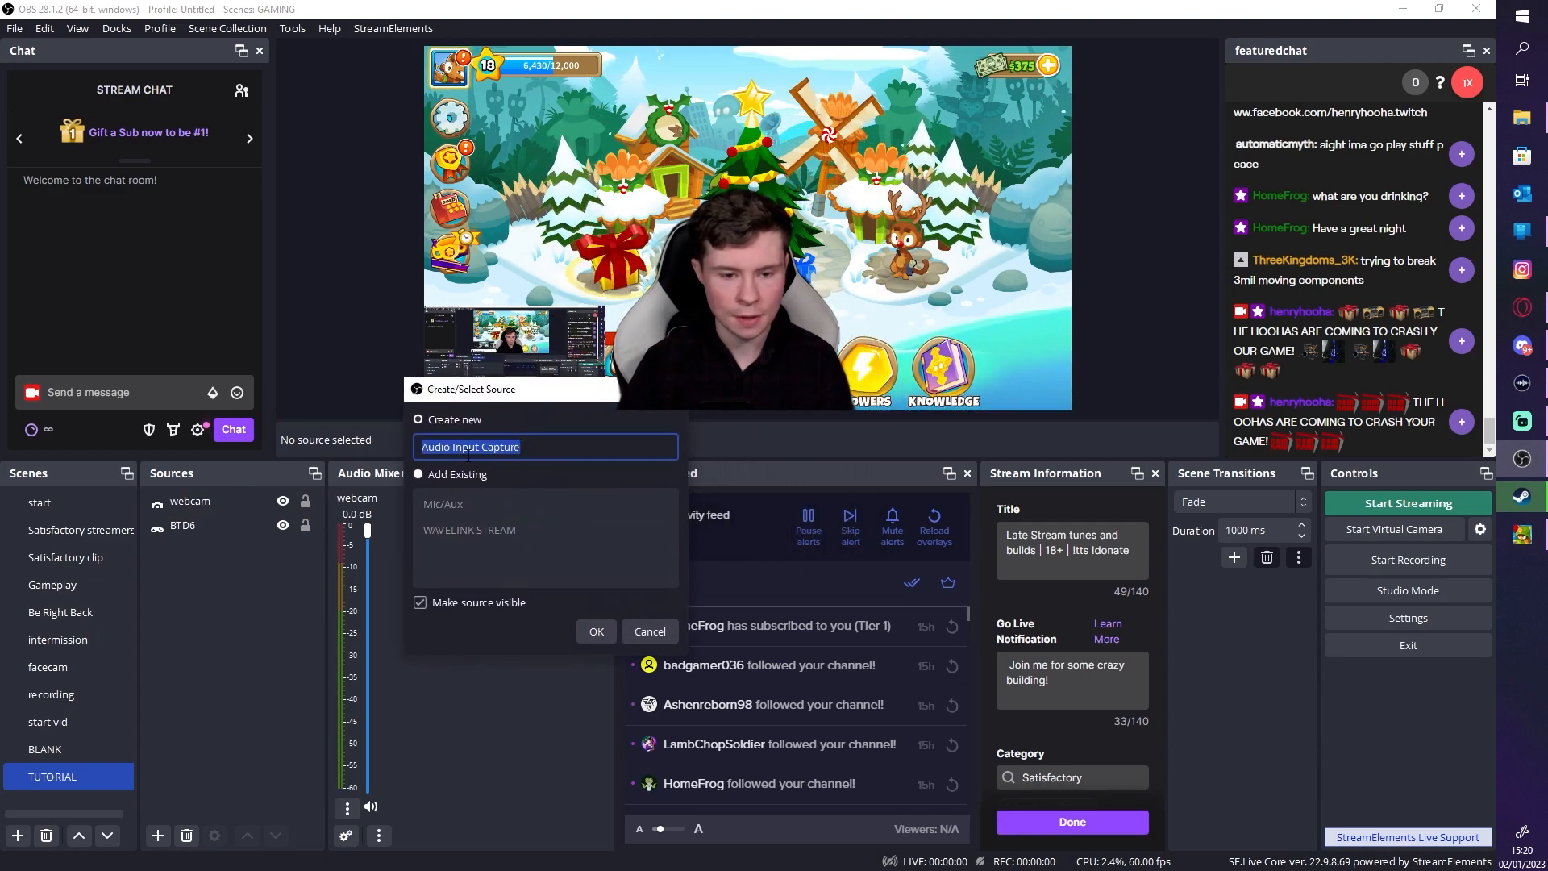
pyautogui.write('mic1')
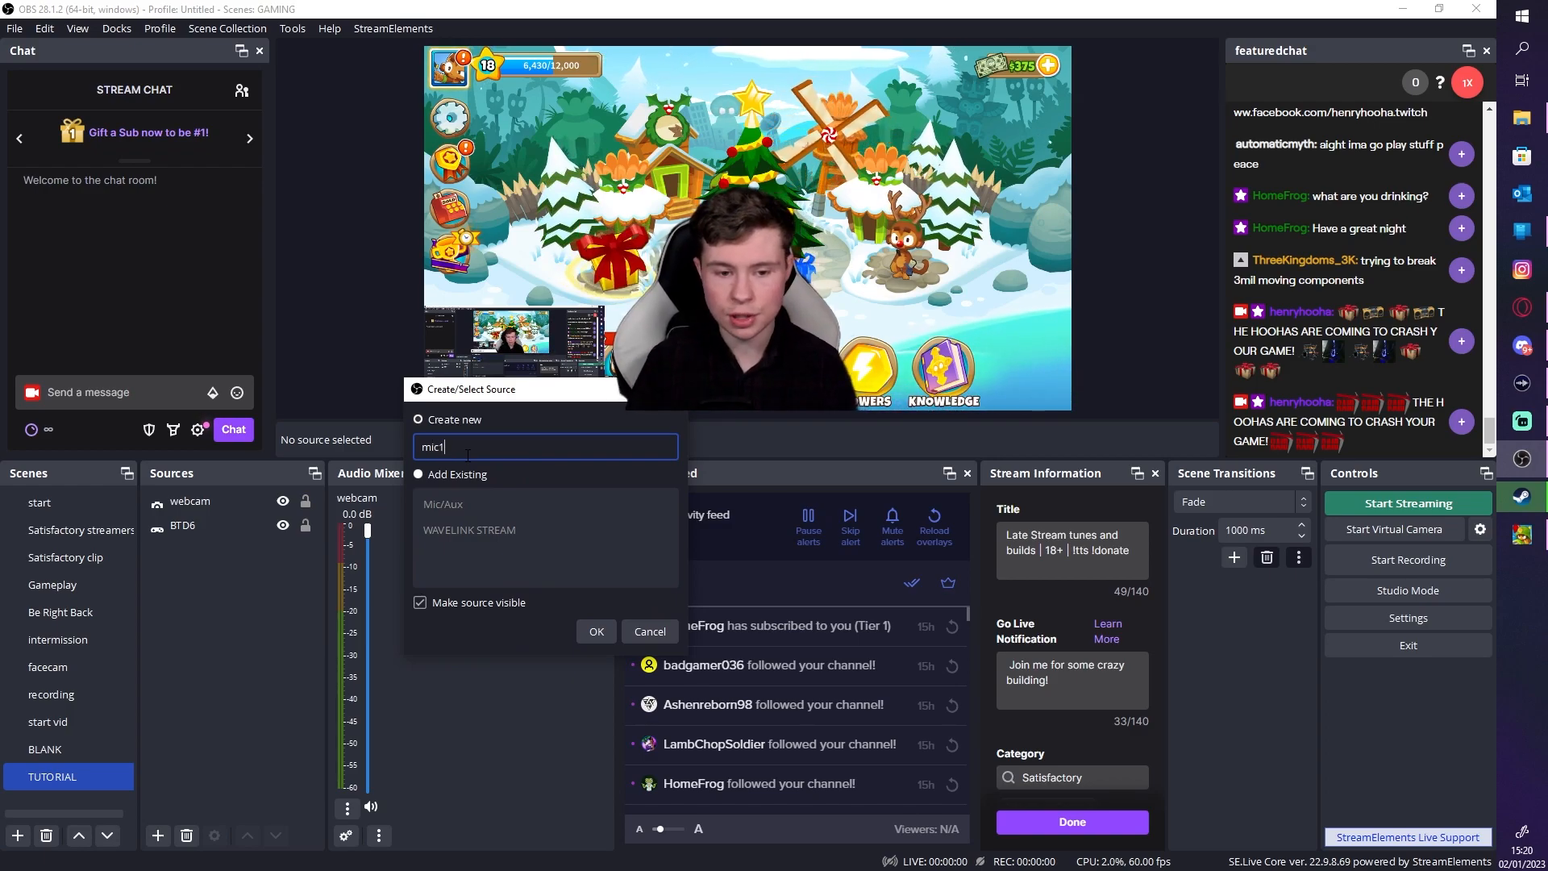
pyautogui.click(597, 631)
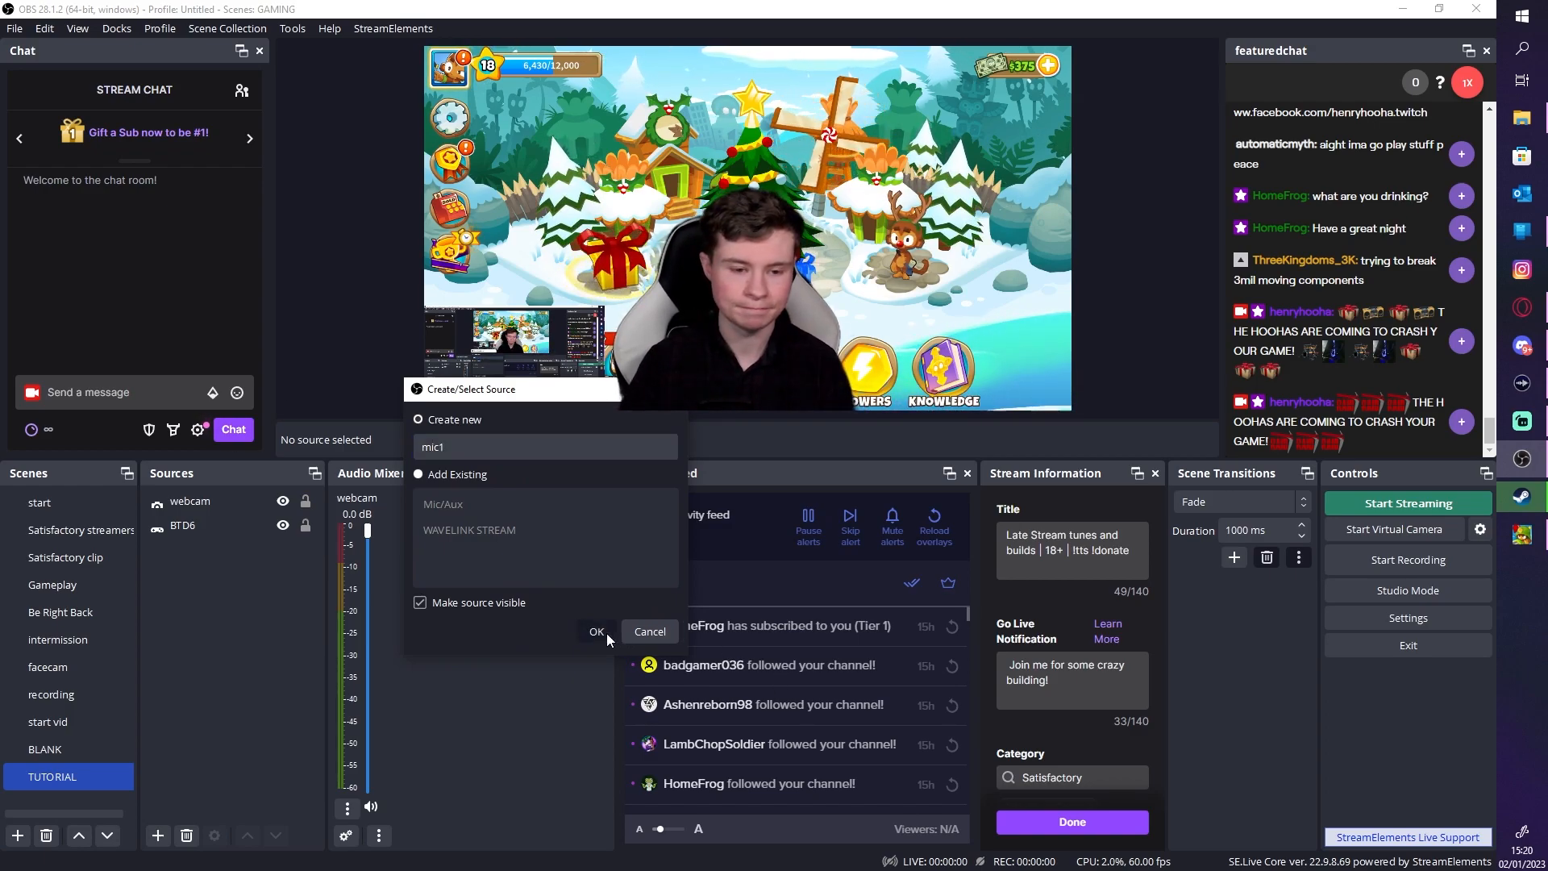
# Set the mic1 source's device to Mic In (Elgato Wave:1) and accept its properties
pyautogui.moveTo(568, 202); pyautogui.dragTo(151, 195)
pyautogui.click(211, 238)
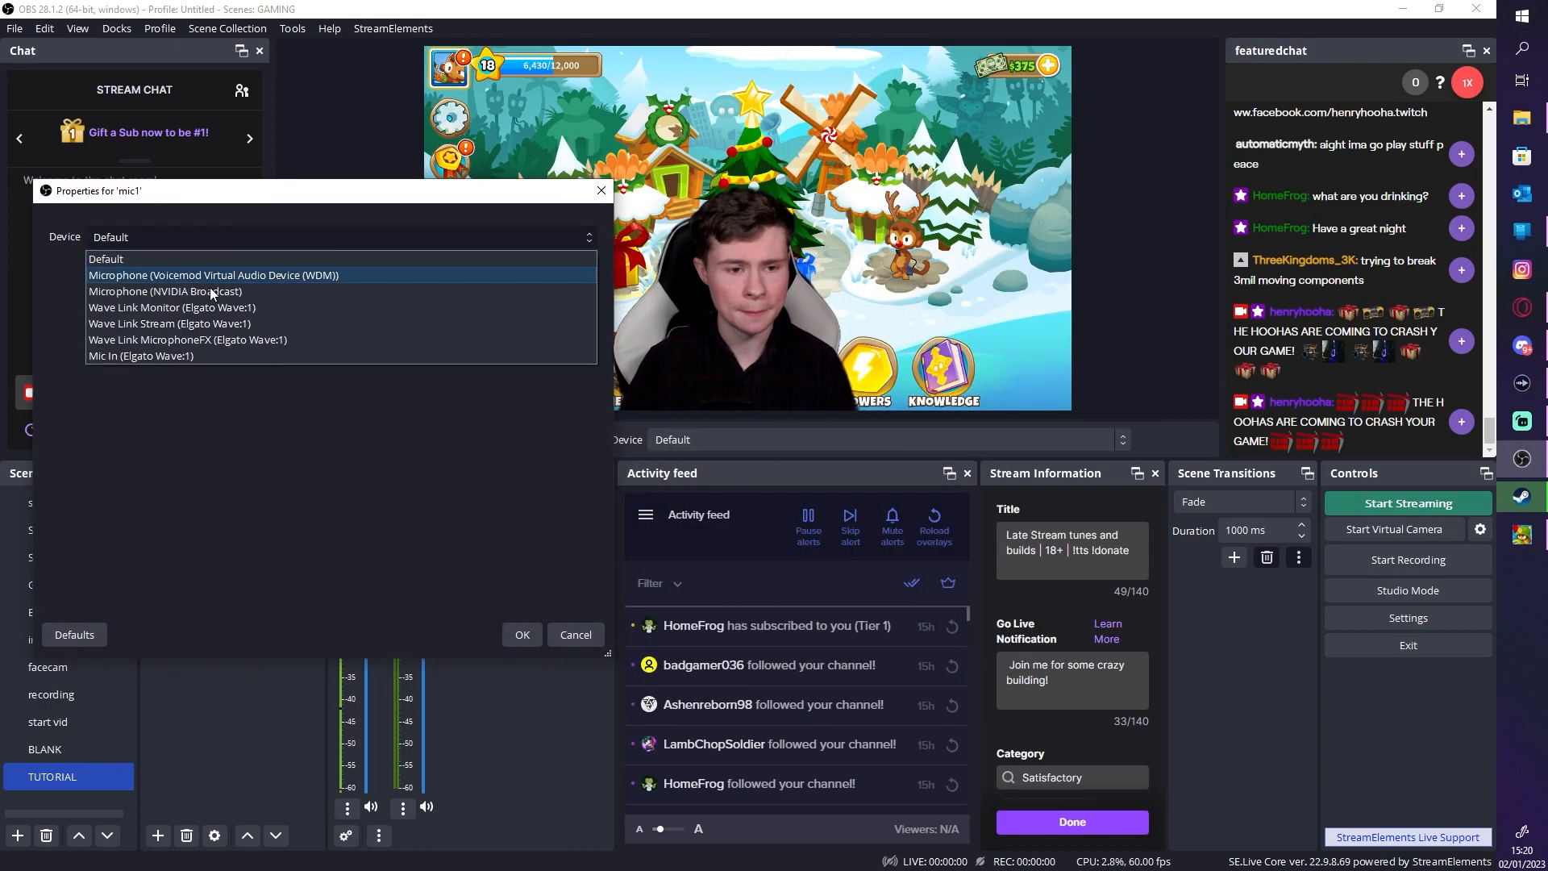
pyautogui.click(185, 352)
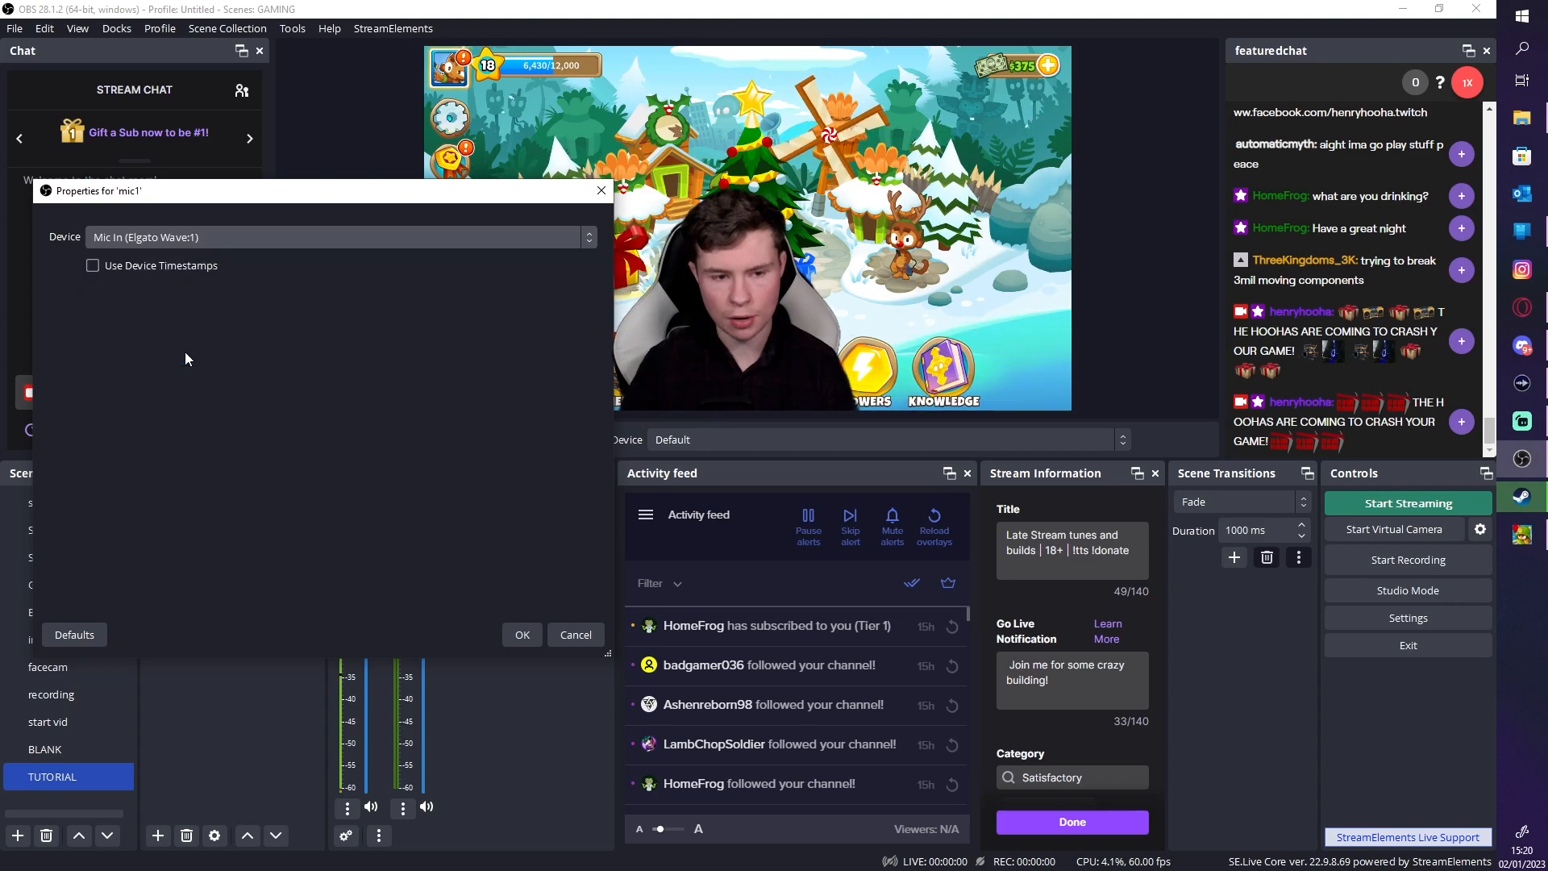
pyautogui.click(176, 238)
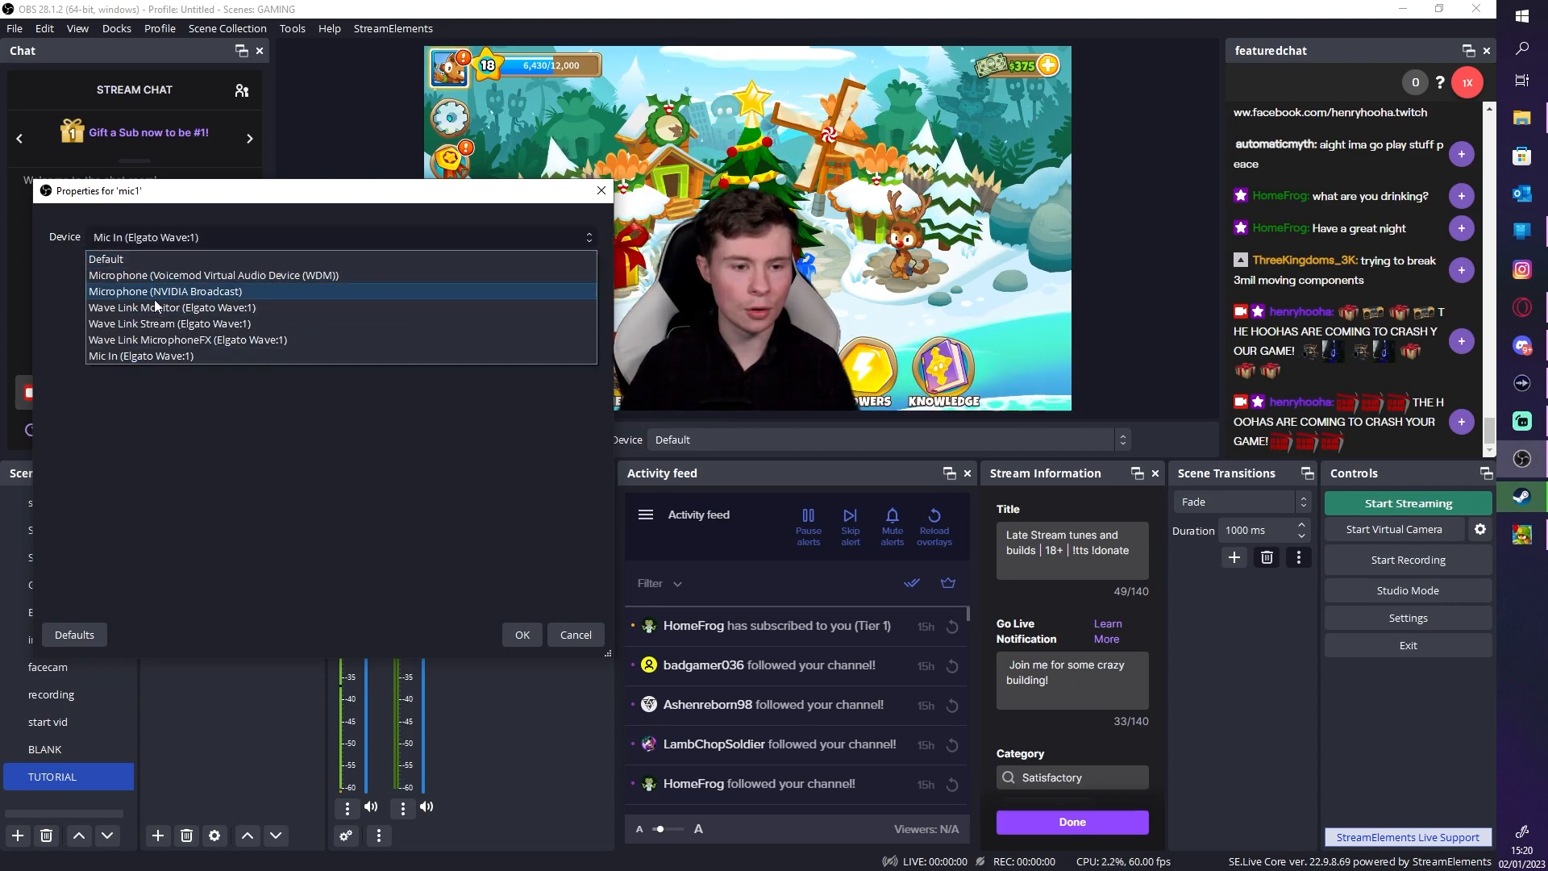
pyautogui.click(181, 356)
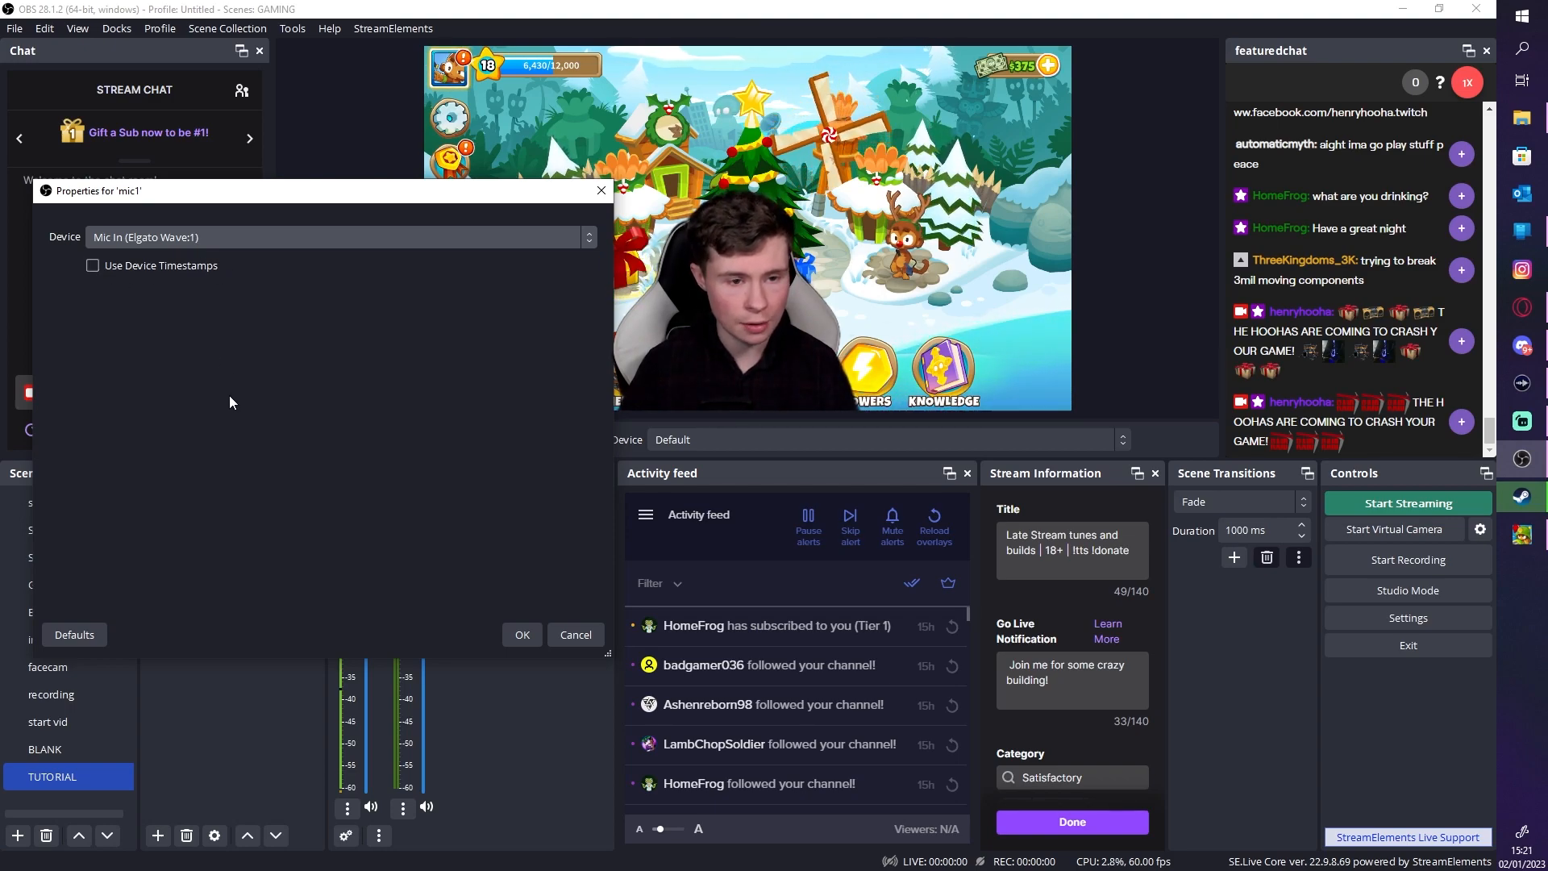
pyautogui.click(522, 636)
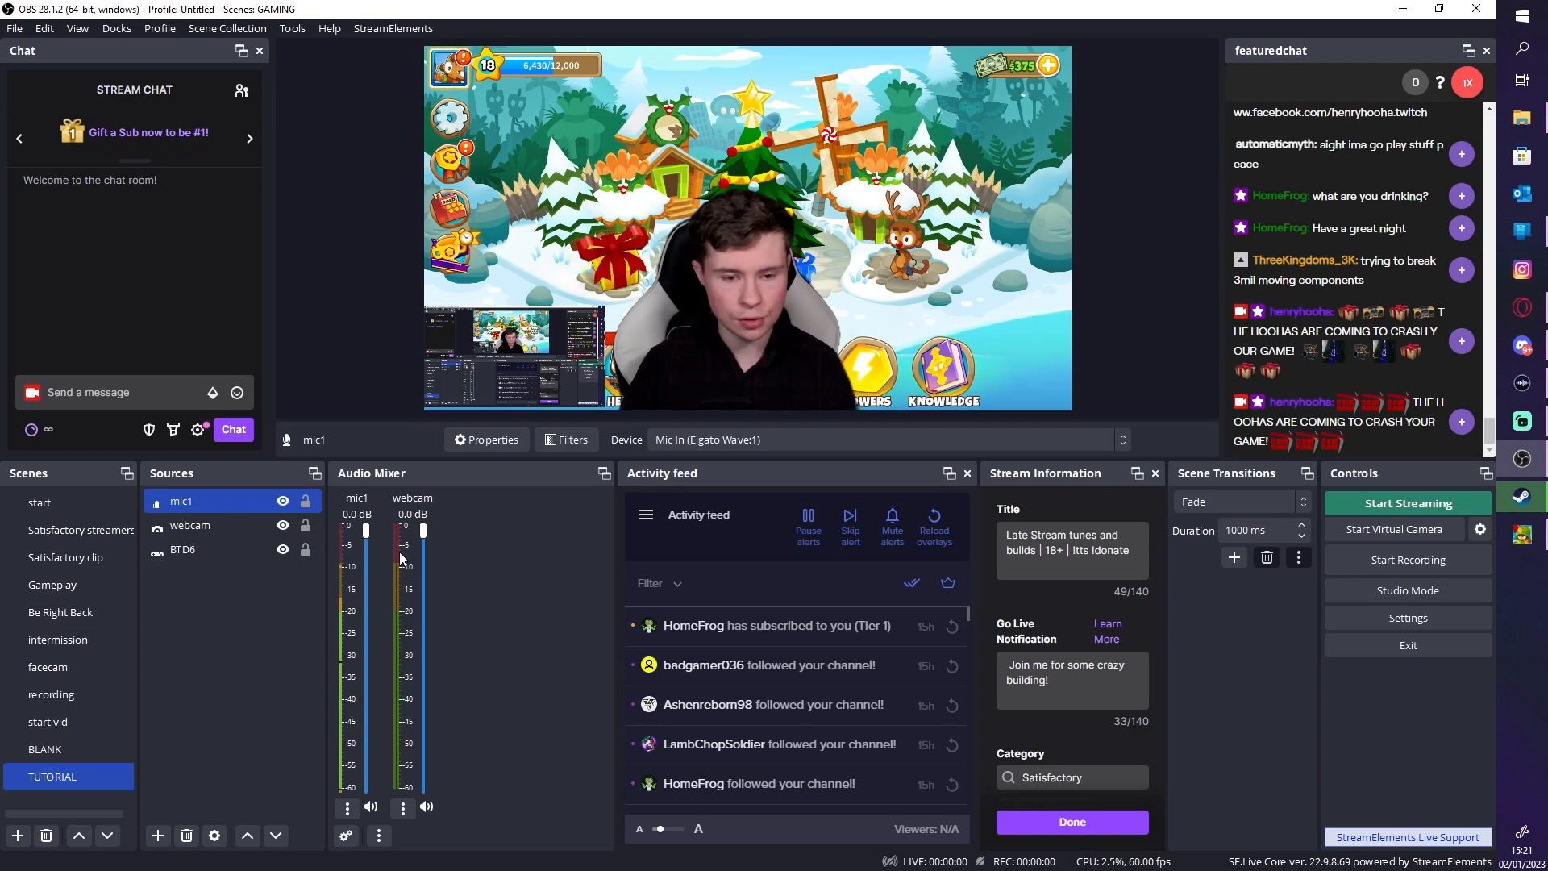
# Mute the webcam's audio in the mixer, and try mic1's volume at -25.0 dB before returning it to 0.0 dB
pyautogui.click(426, 808)
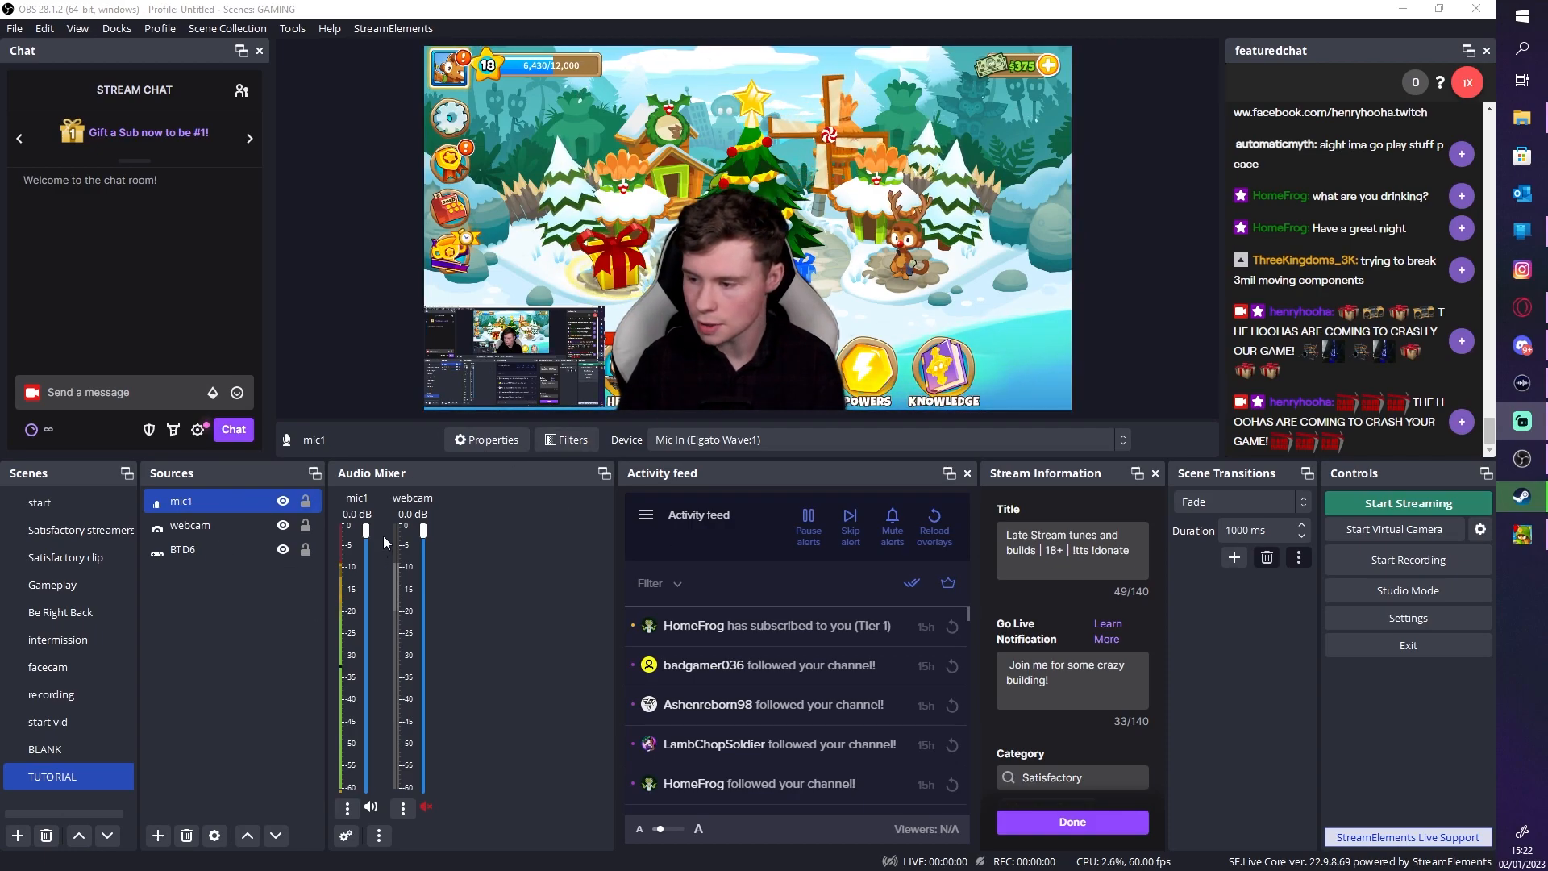
pyautogui.moveTo(366, 532); pyautogui.dragTo(360, 678)
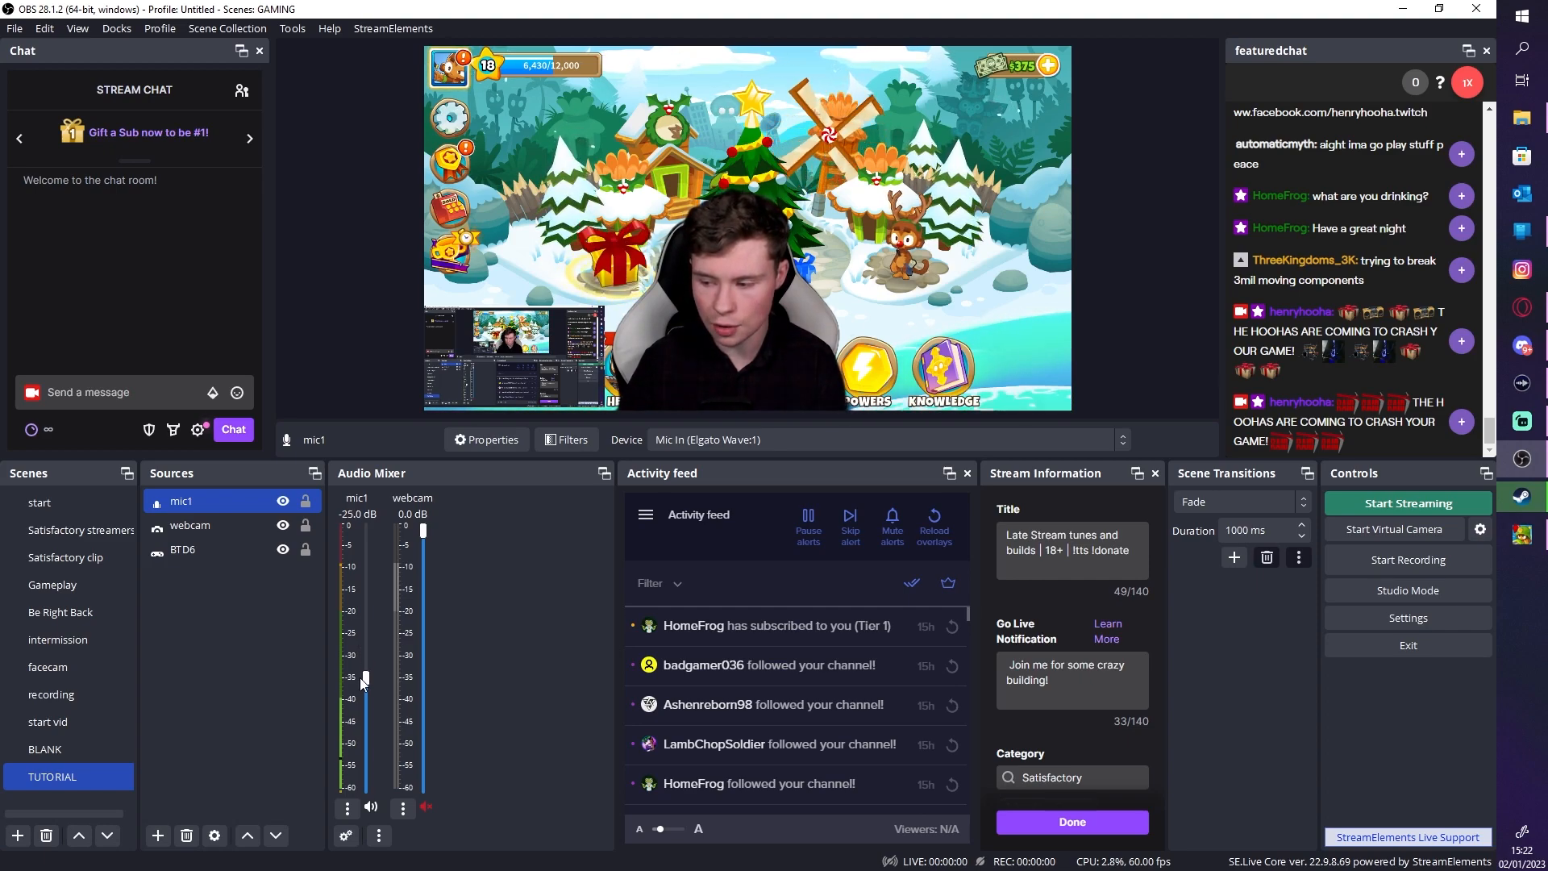
pyautogui.moveTo(360, 678); pyautogui.dragTo(338, 449)
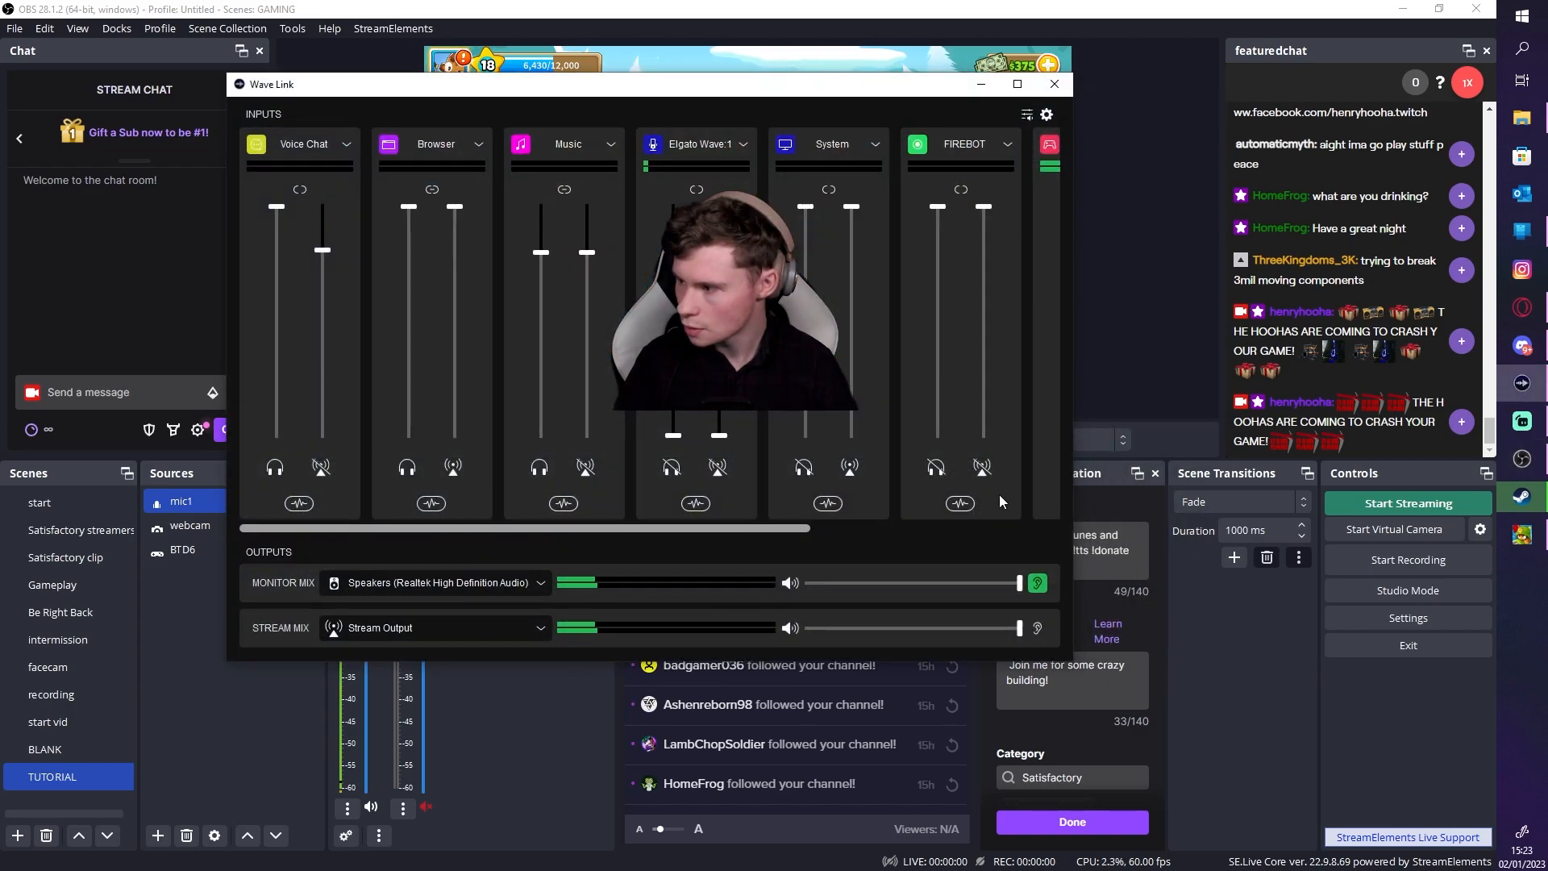
# Look through the input channels in Wave Link, including Game and SFX, and return to OBS
pyautogui.hscroll(2, 730, 524)
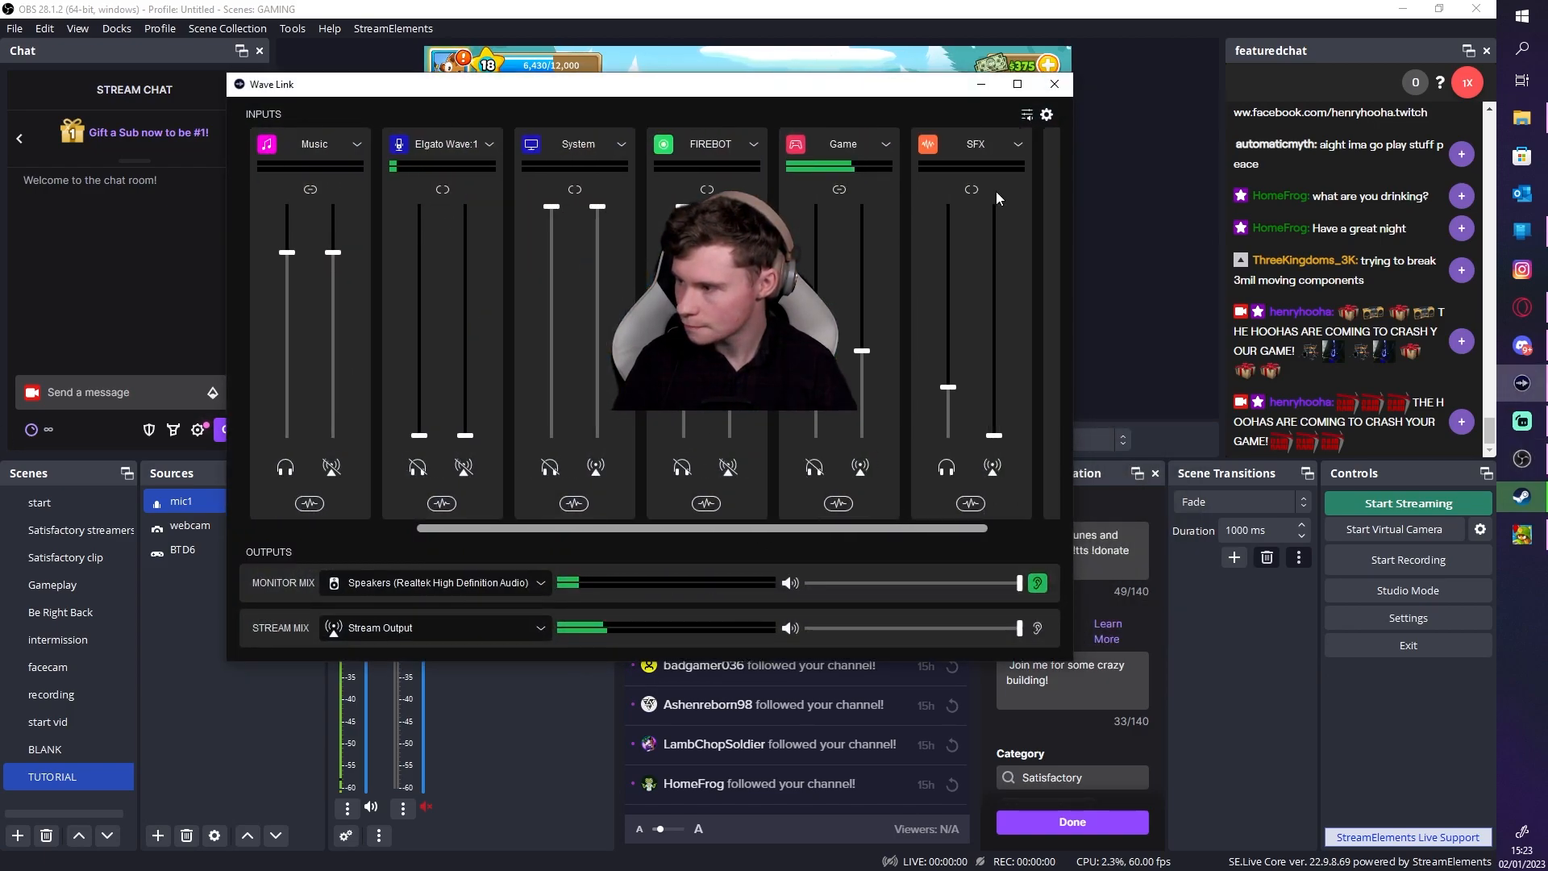
pyautogui.click(981, 84)
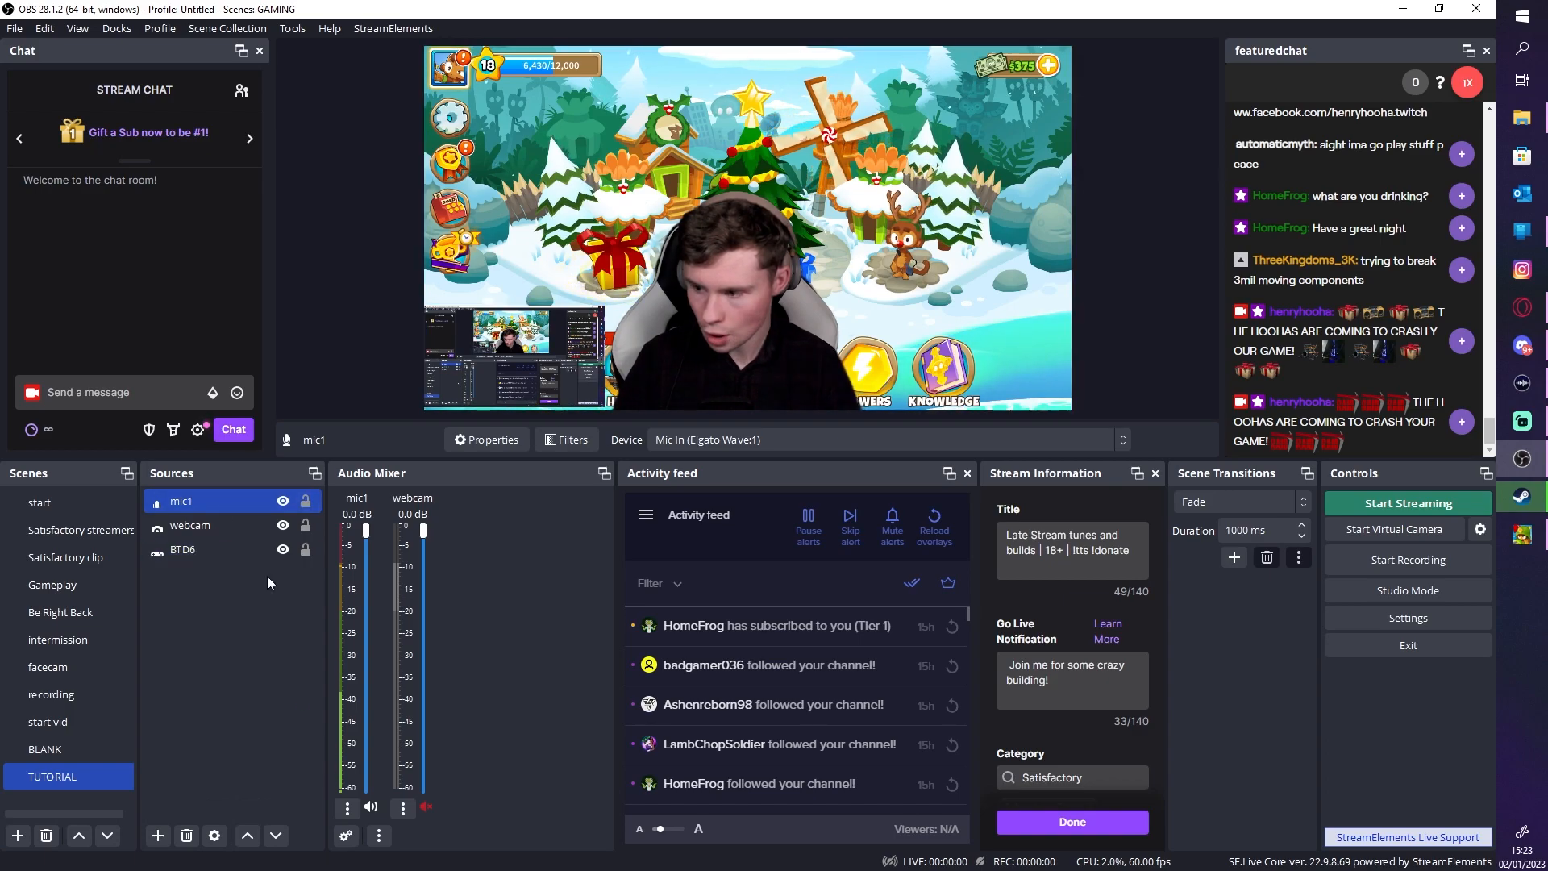
pyautogui.rightClick(243, 500)
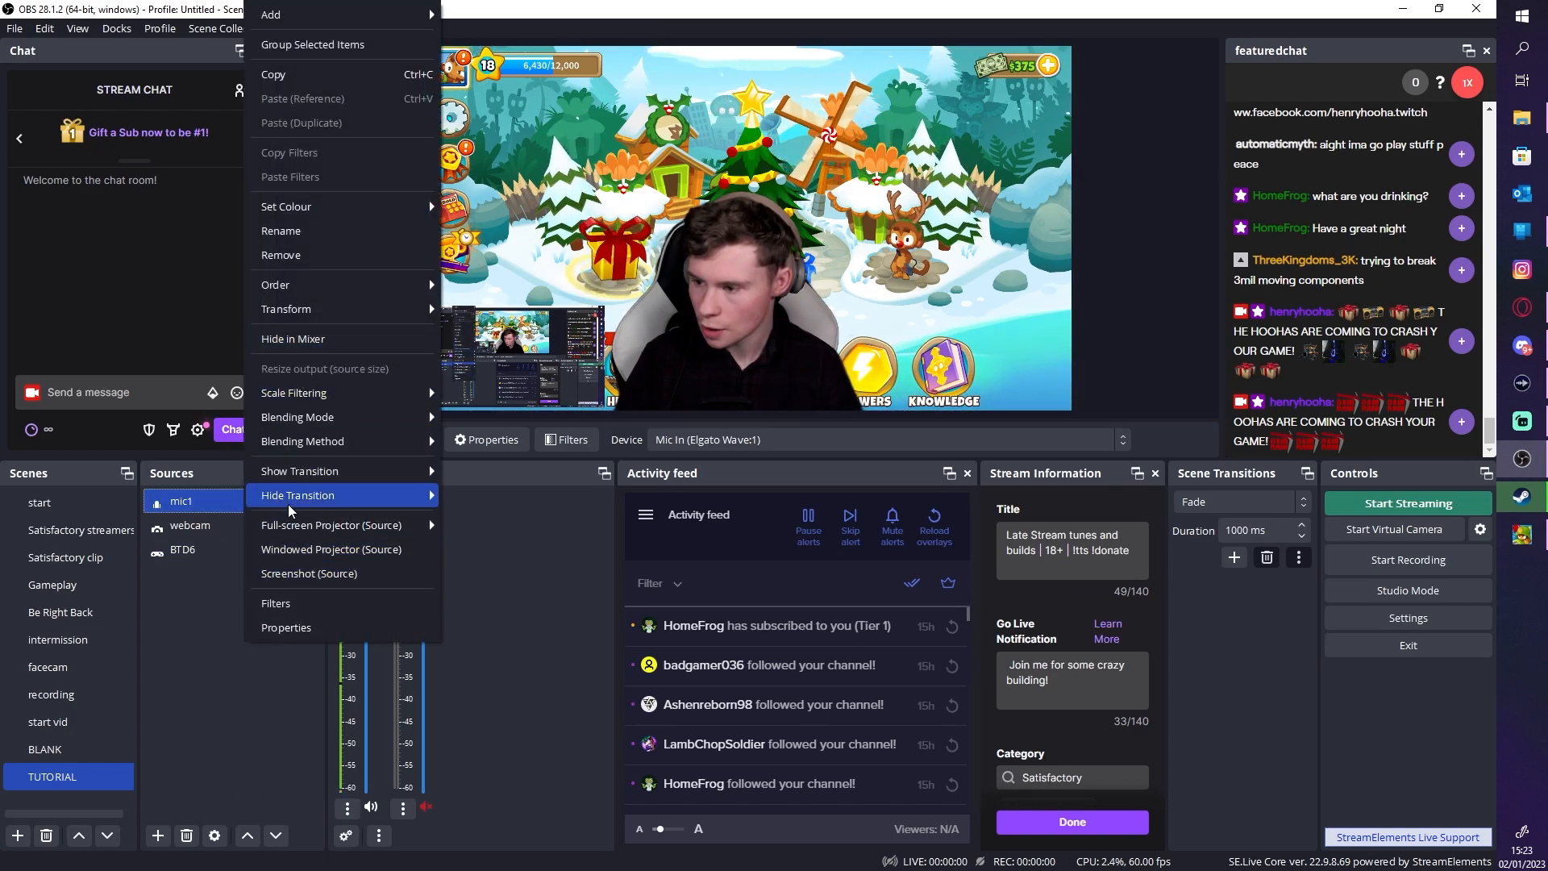
pyautogui.rightClick(204, 491)
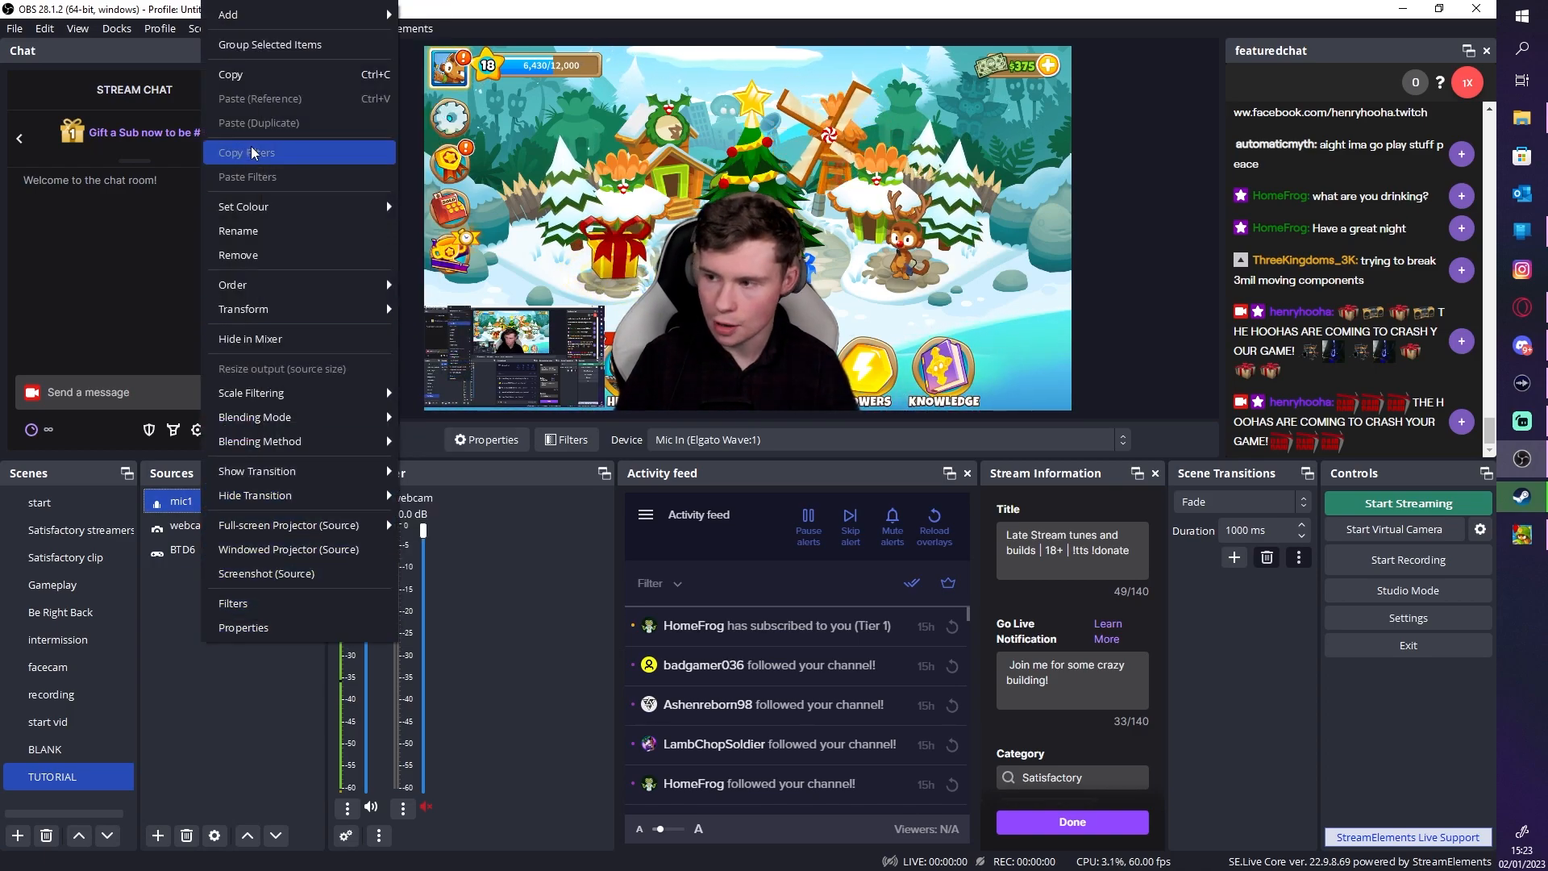
pyautogui.moveTo(280, 220)
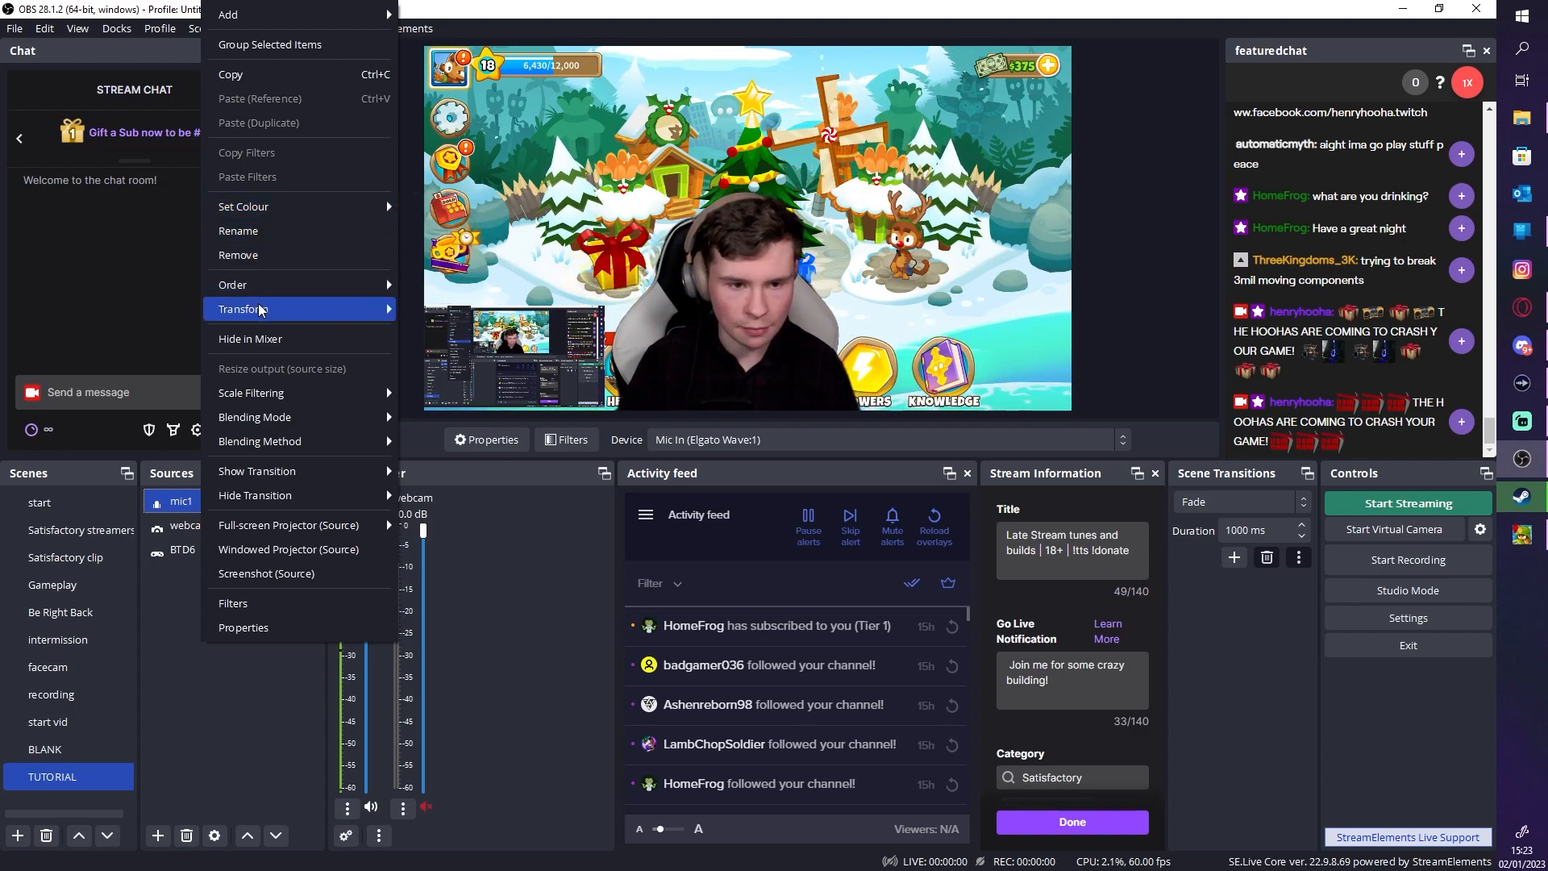
pyautogui.moveTo(252, 289)
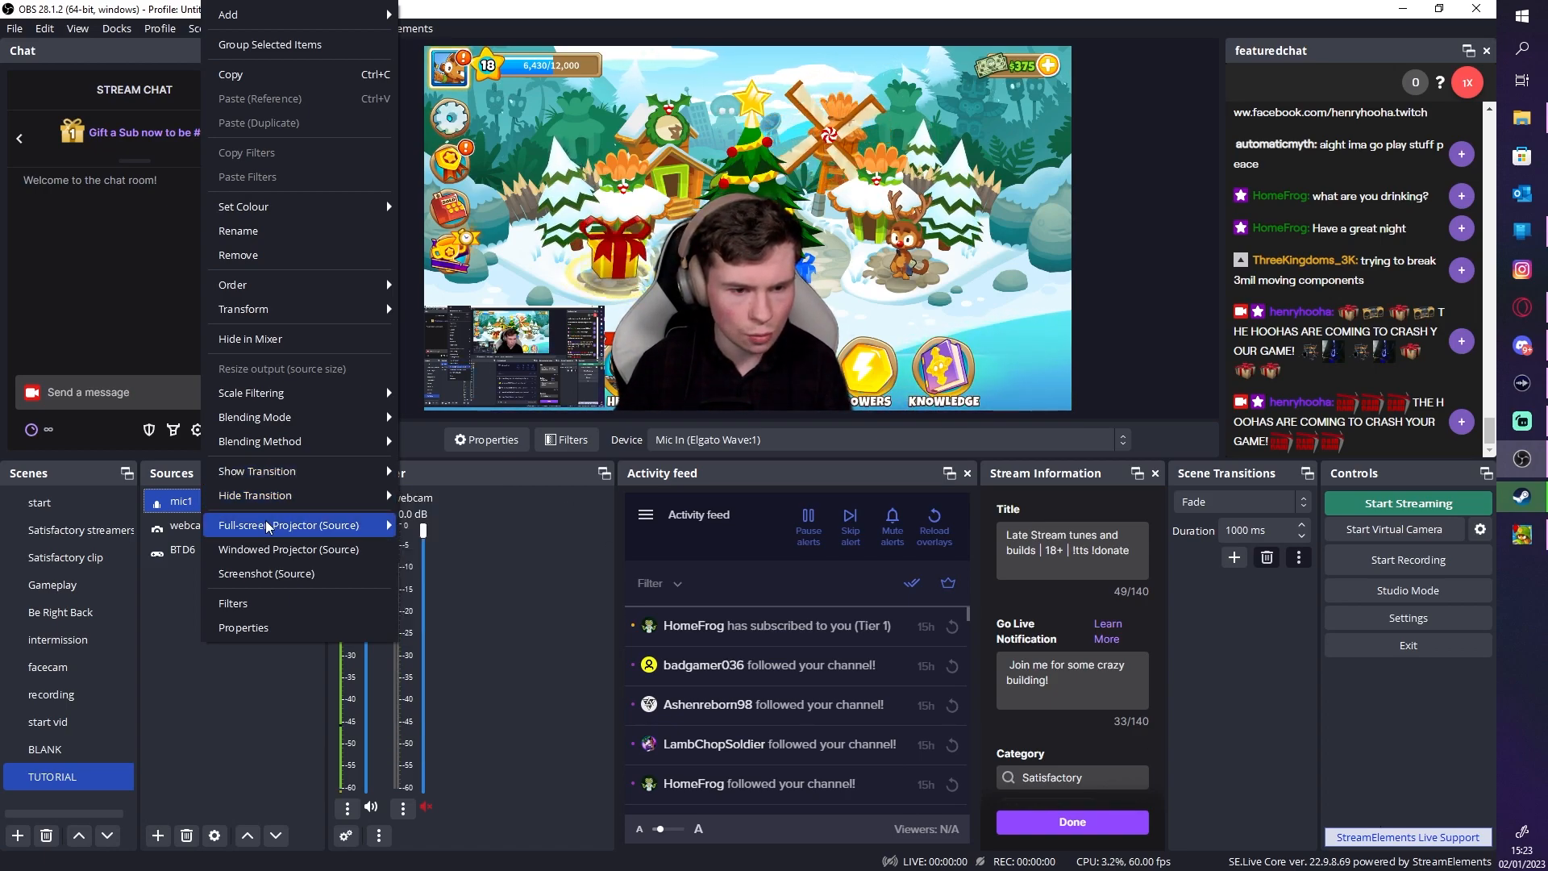
pyautogui.click(270, 695)
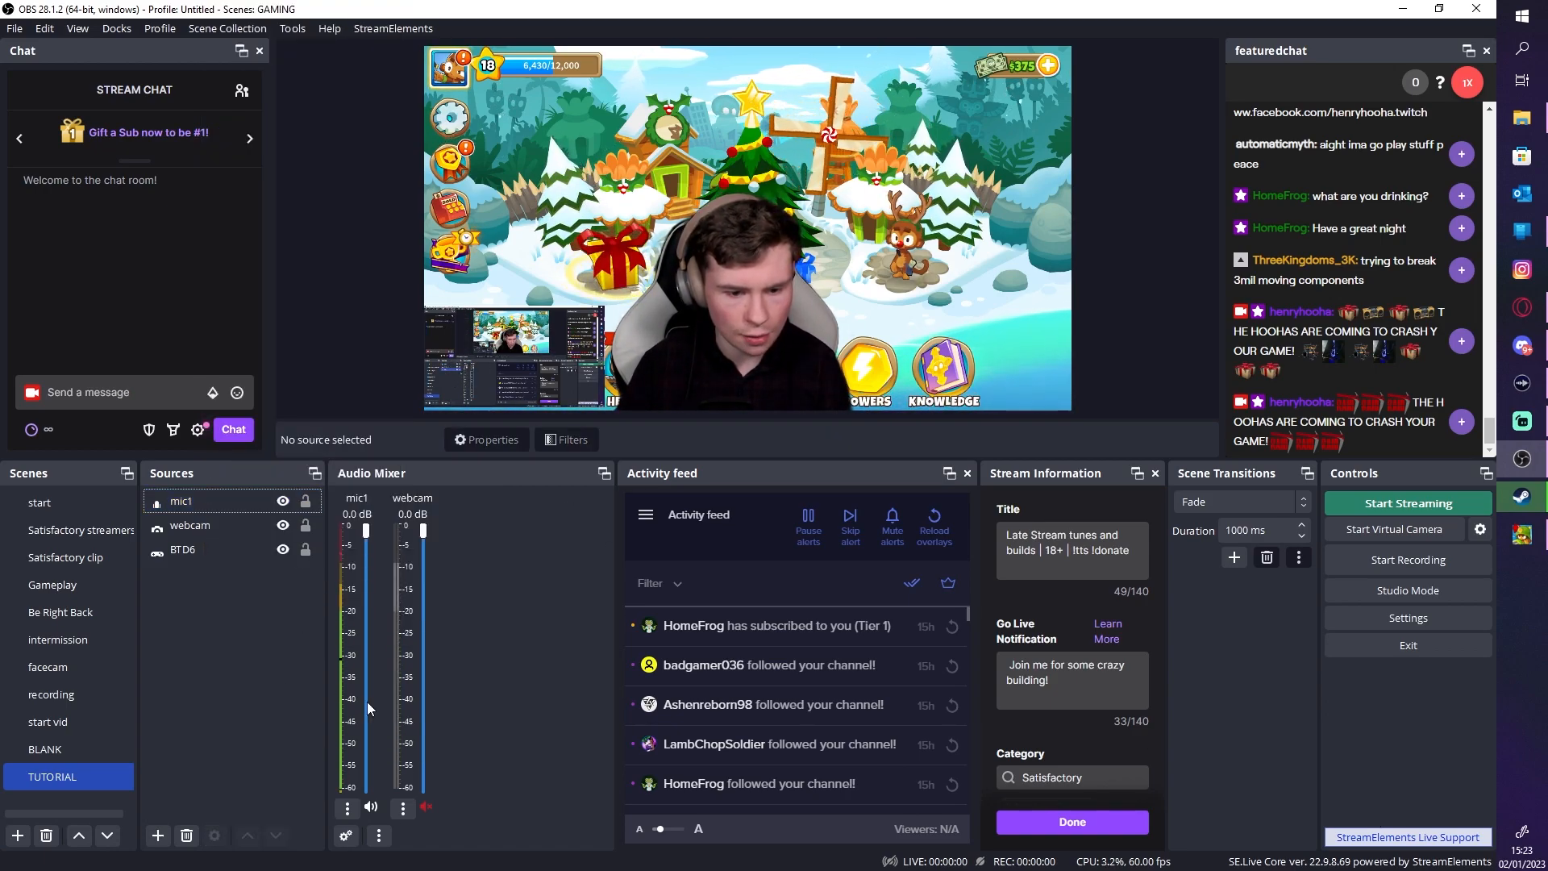
# Set mic1's audio monitoring to Monitor and Output in the advanced audio properties and close them
pyautogui.click(349, 808)
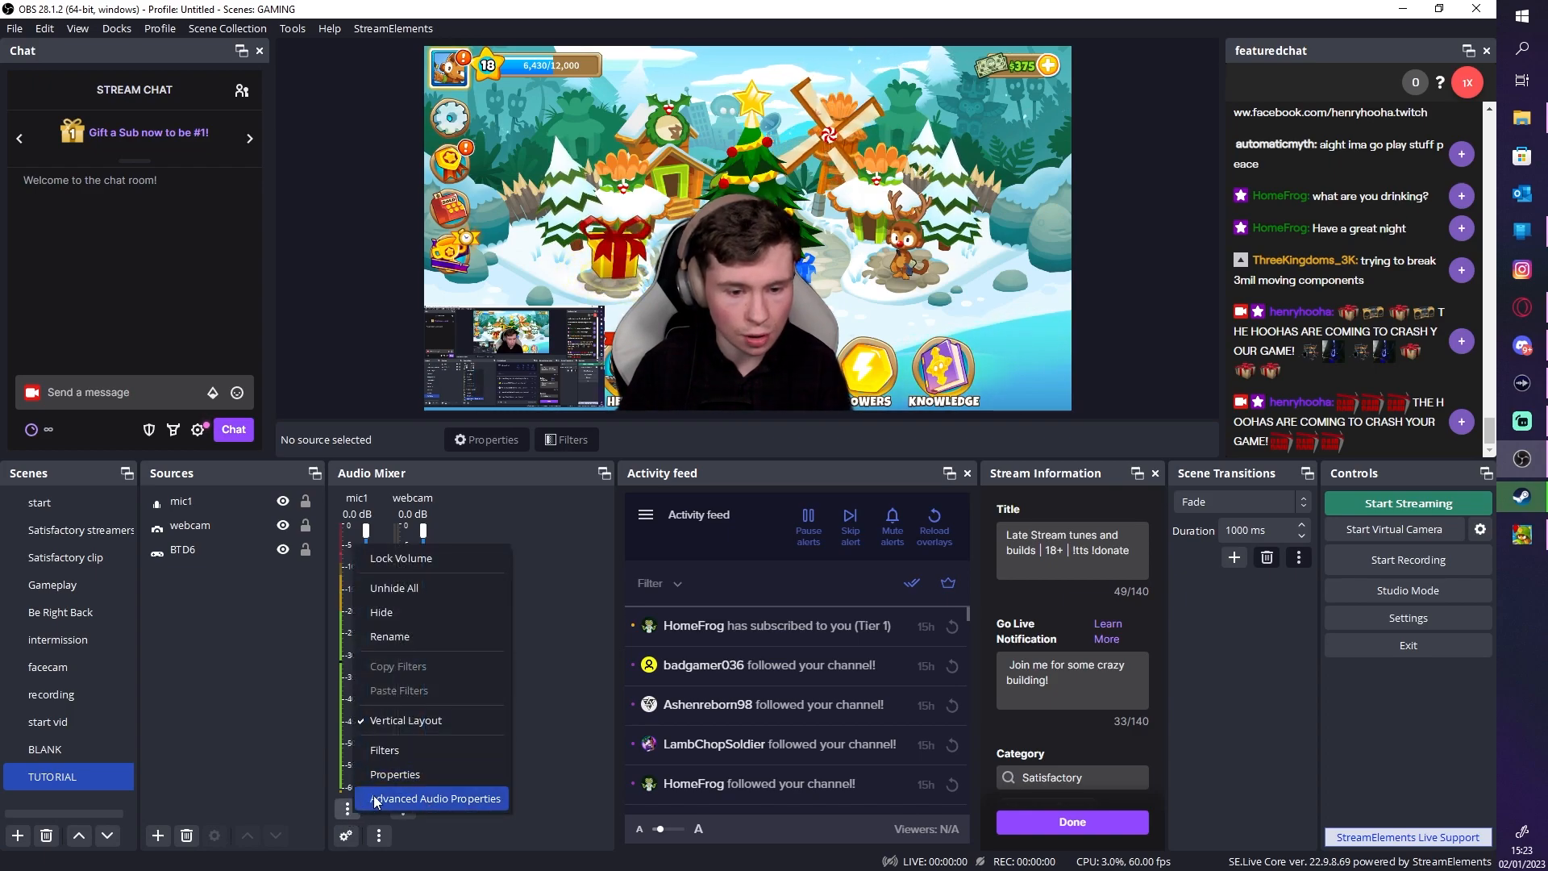
pyautogui.click(375, 799)
pyautogui.moveTo(948, 294); pyautogui.dragTo(963, 462)
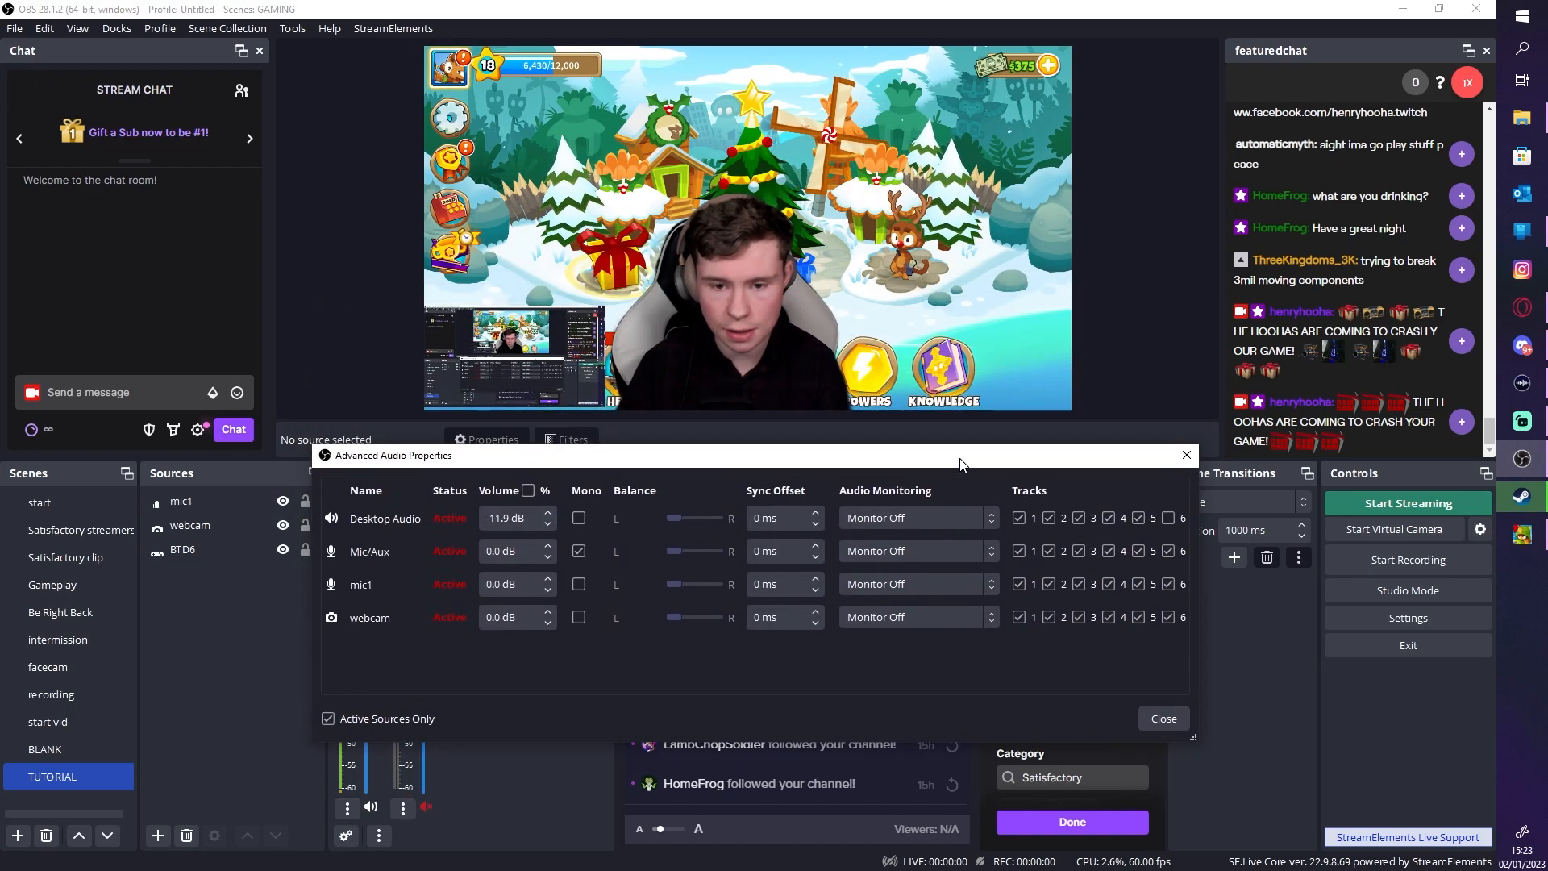
pyautogui.click(888, 592)
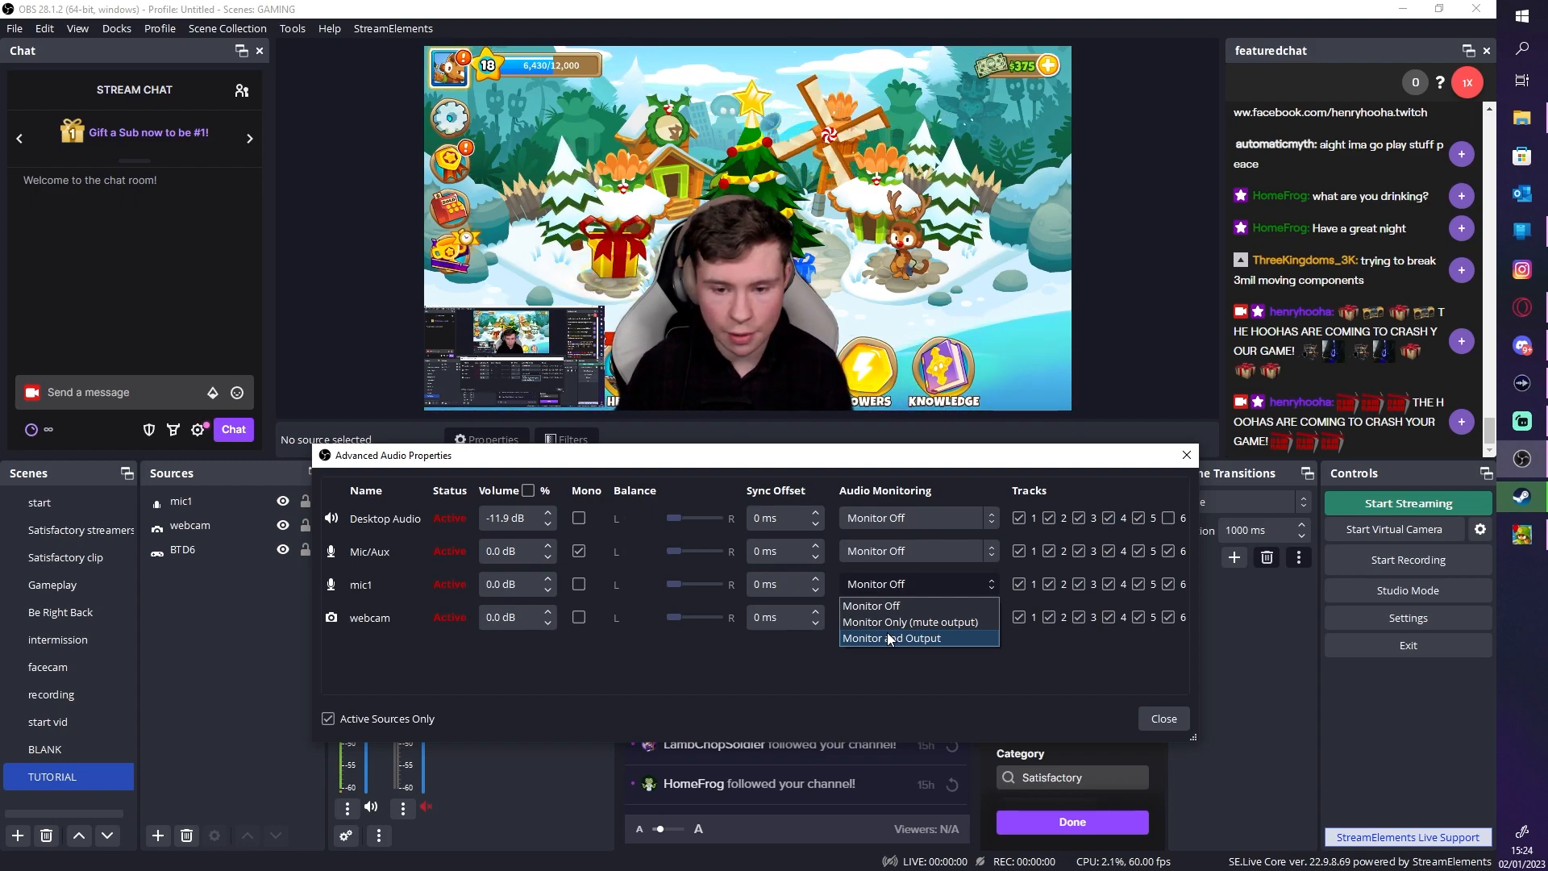
pyautogui.click(888, 636)
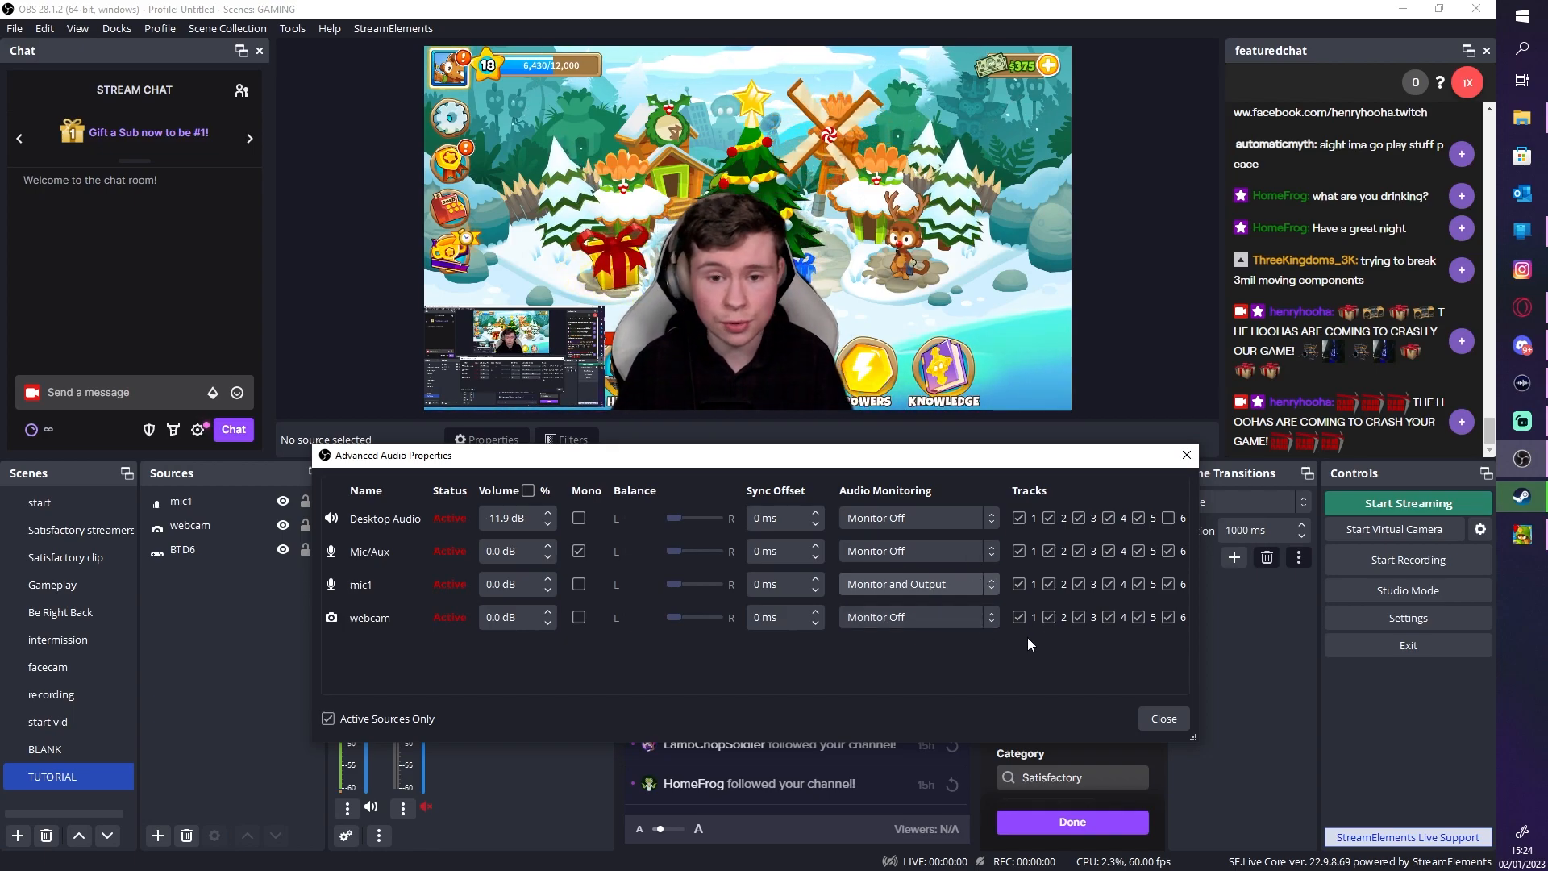
pyautogui.click(1163, 721)
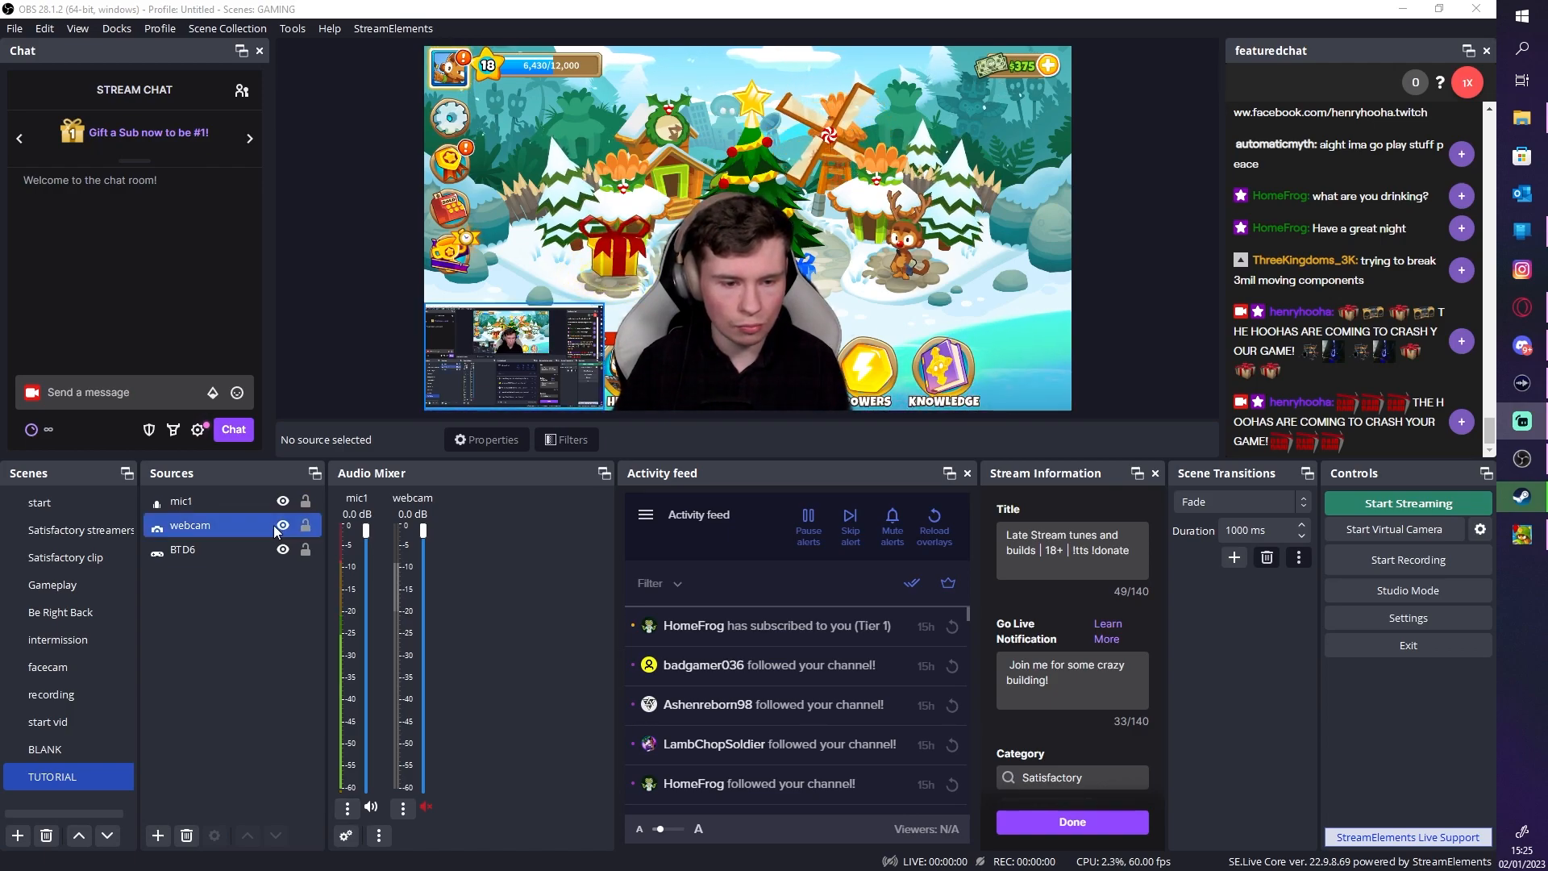
# Open the filters of the mic1 source and start adding a VST 2.x Plug-in filter
pyautogui.rightClick(216, 500)
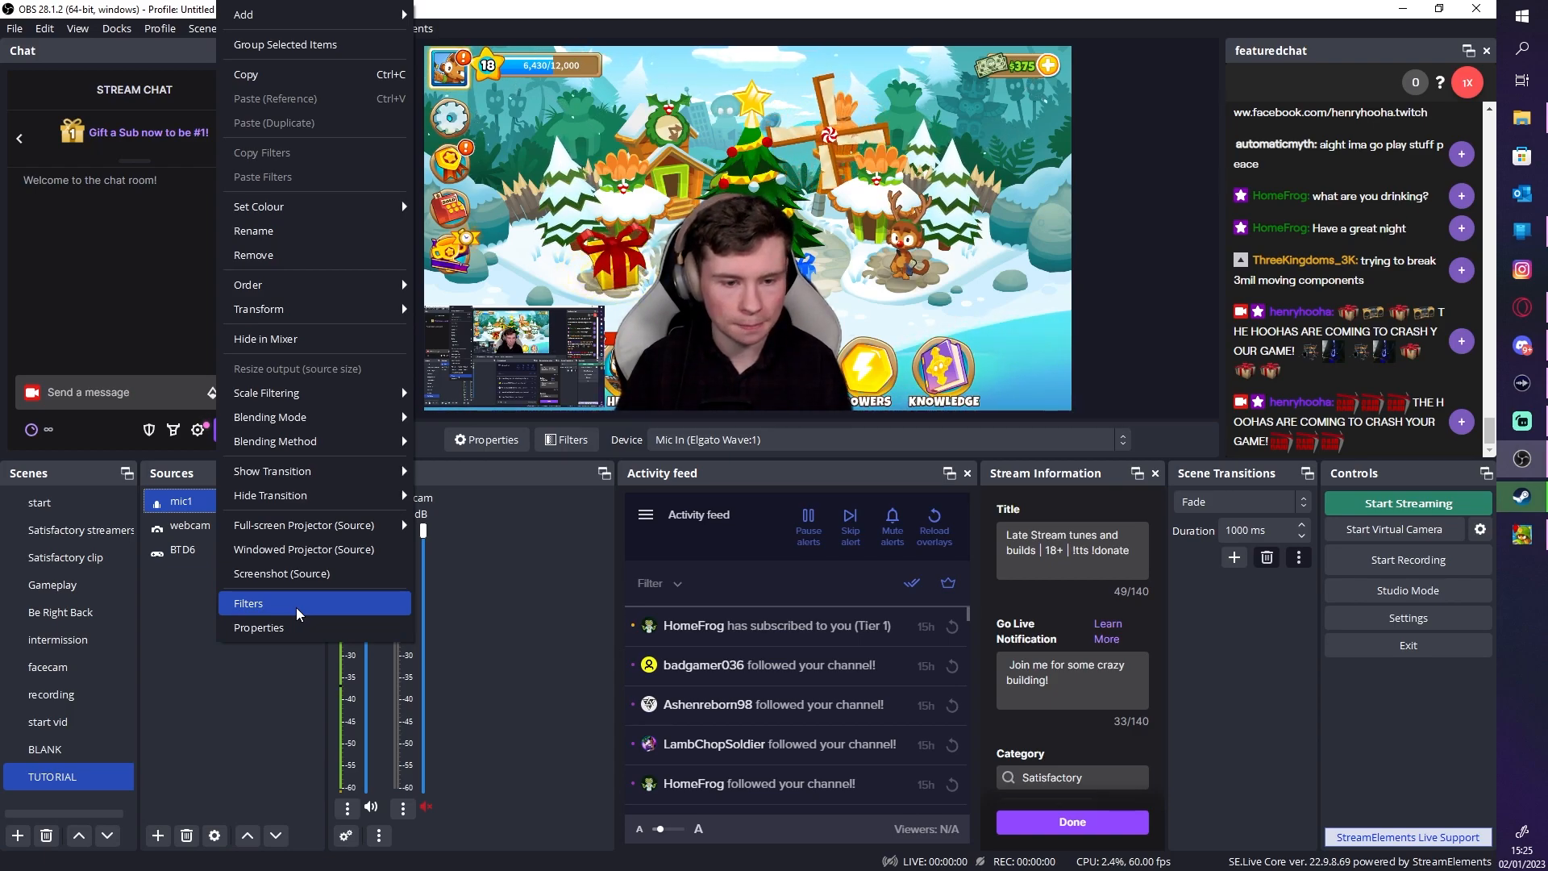
pyautogui.click(299, 614)
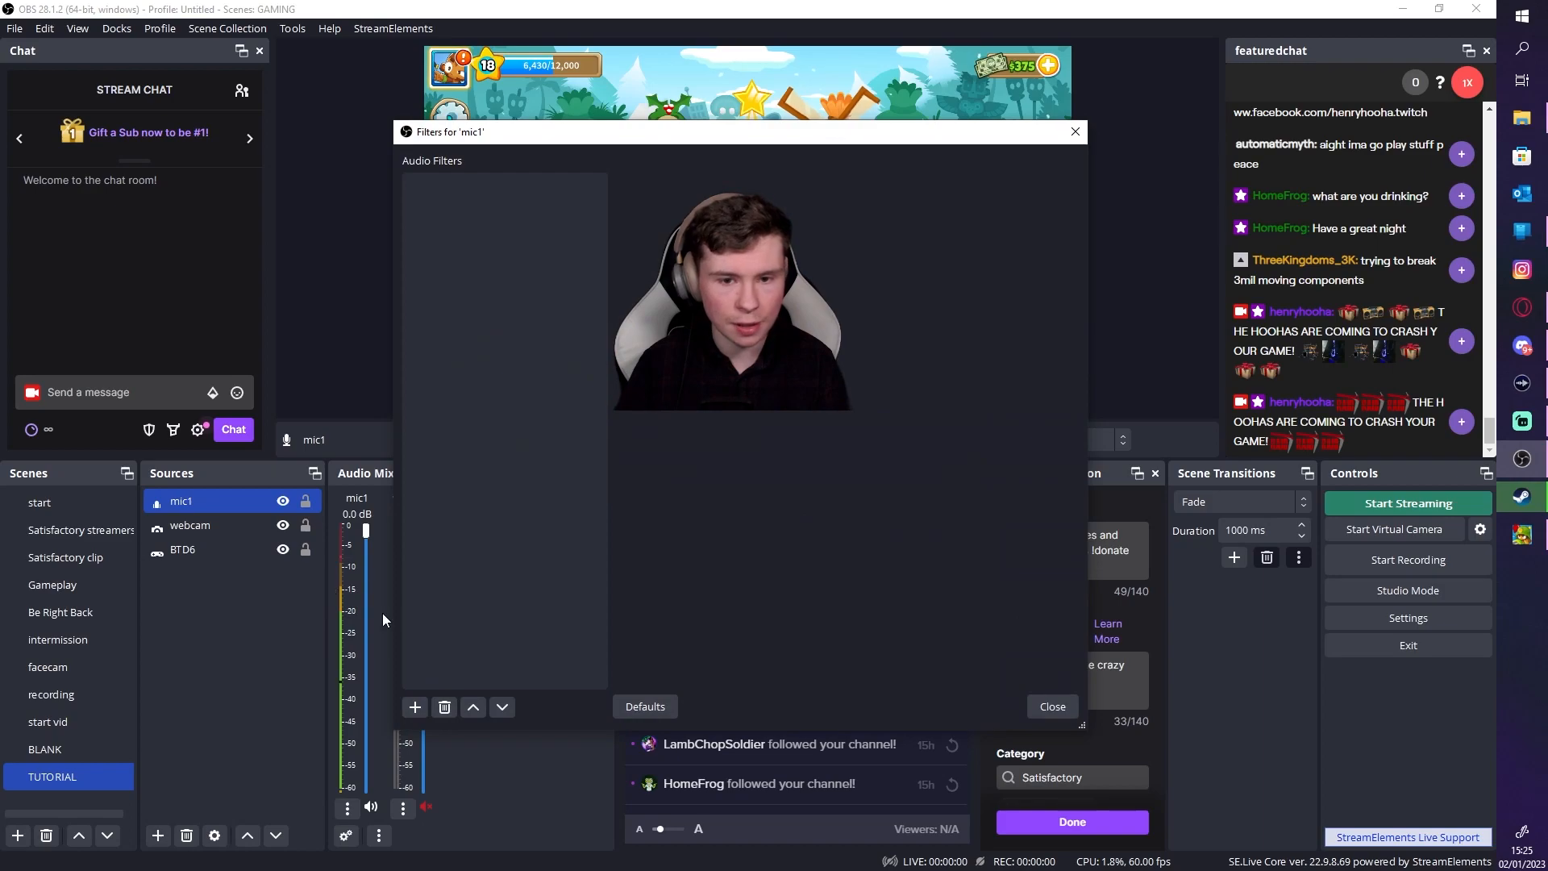
pyautogui.moveTo(629, 161); pyautogui.dragTo(348, 125)
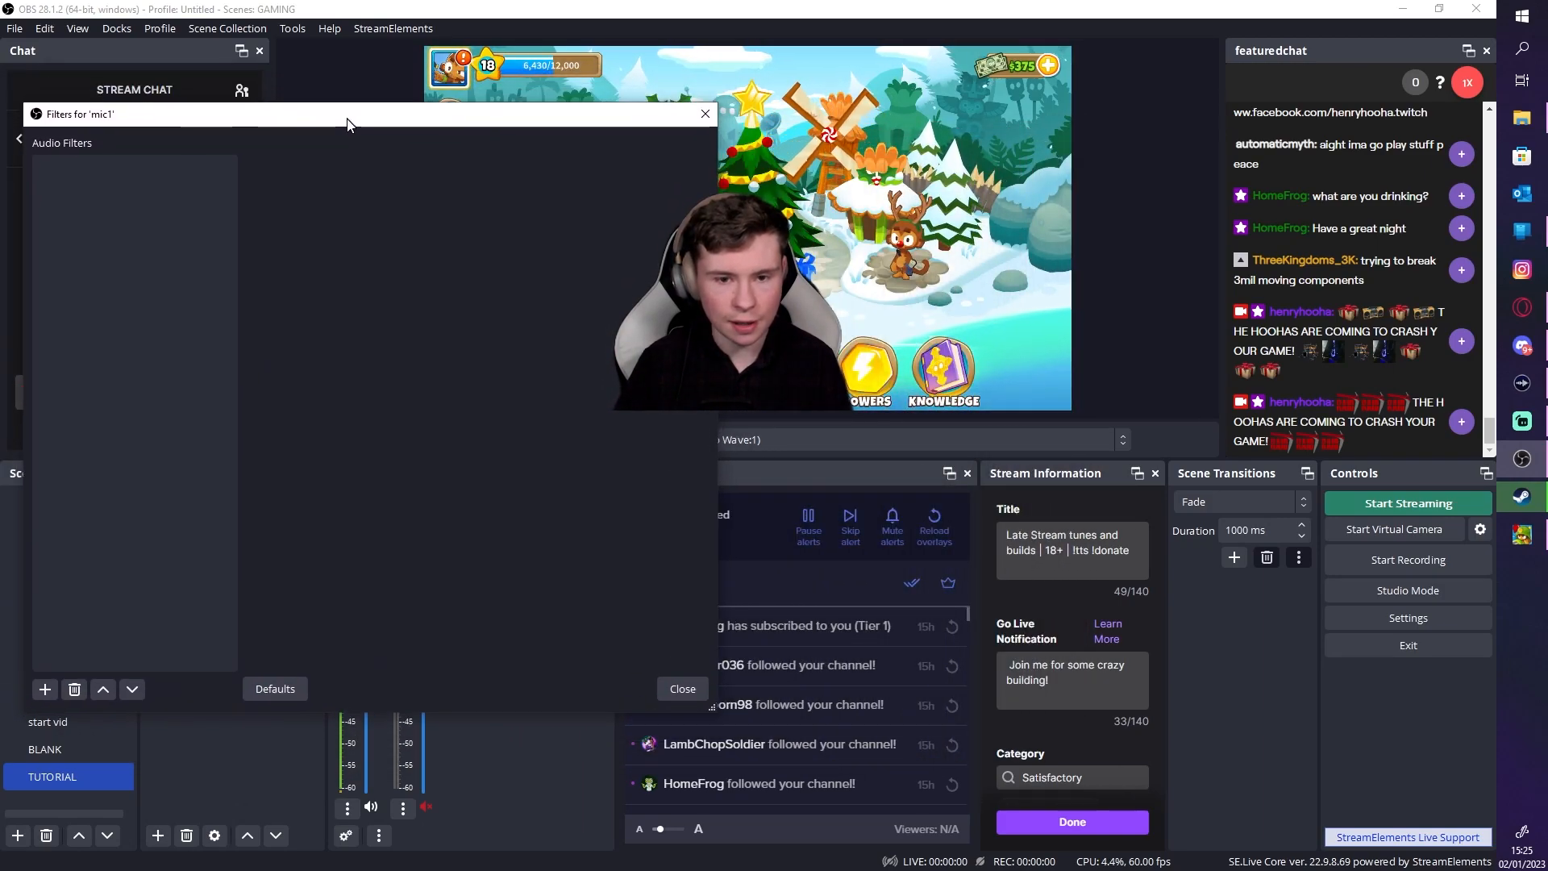
pyautogui.click(46, 692)
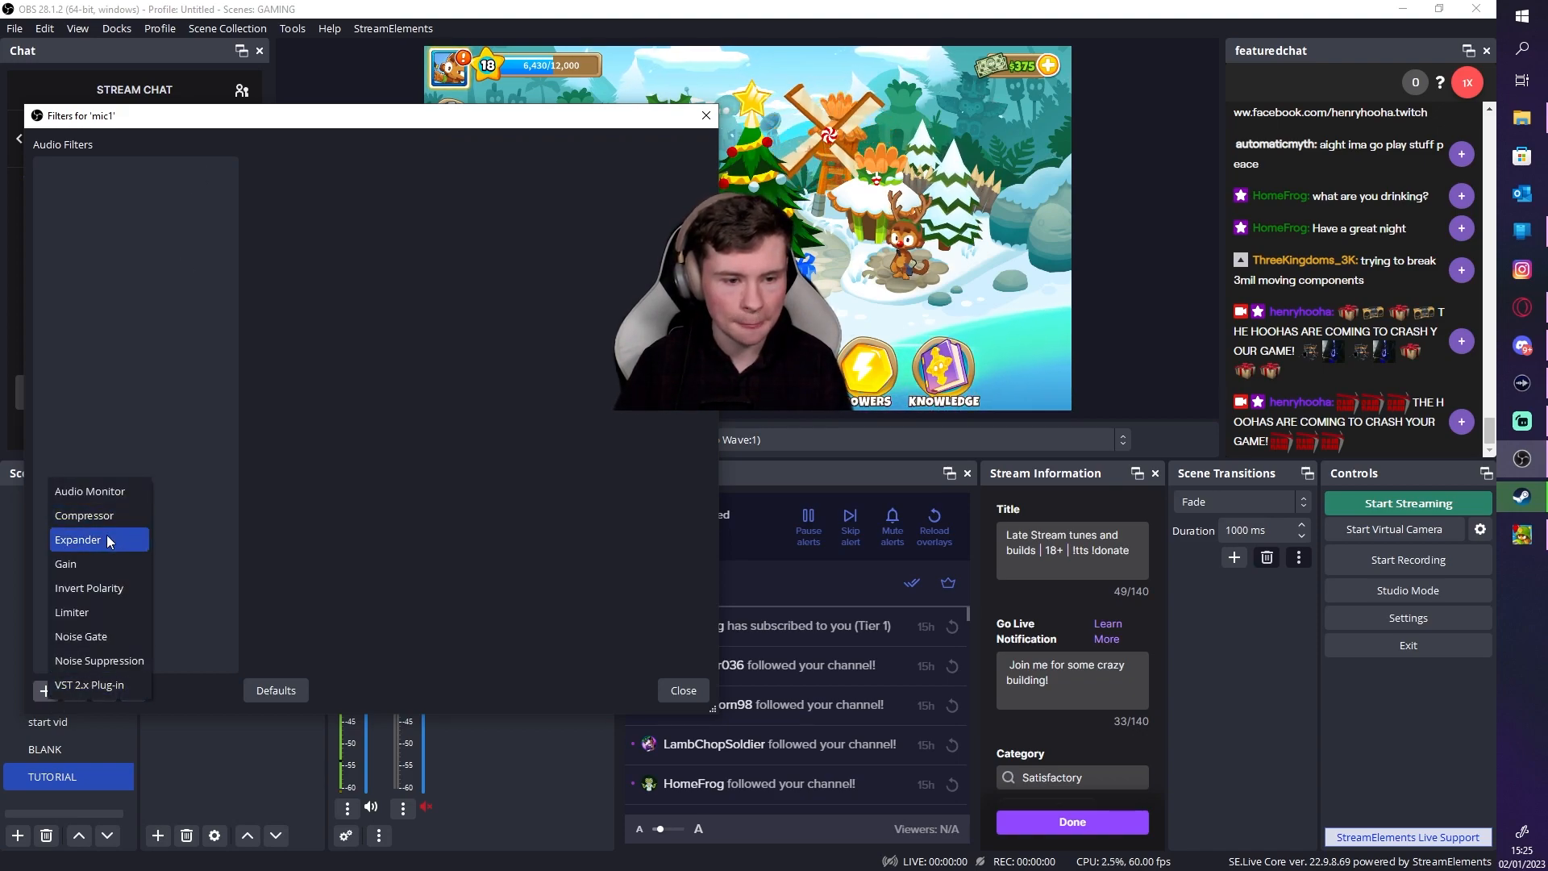
pyautogui.click(95, 684)
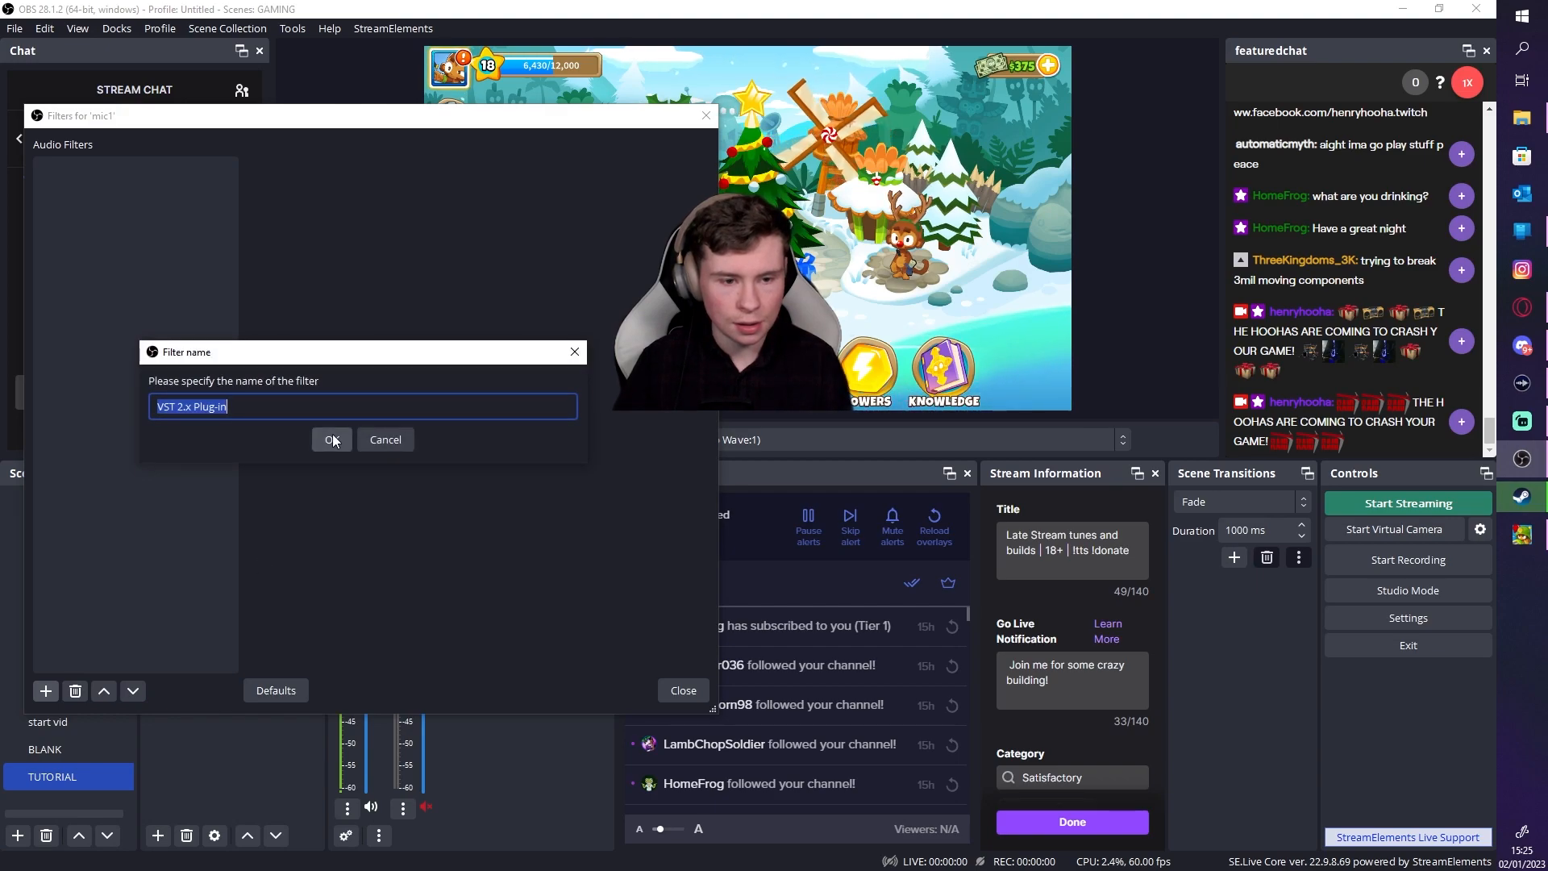
pyautogui.write('cop')
pyautogui.press('BackSpace')
pyautogui.write('mp')
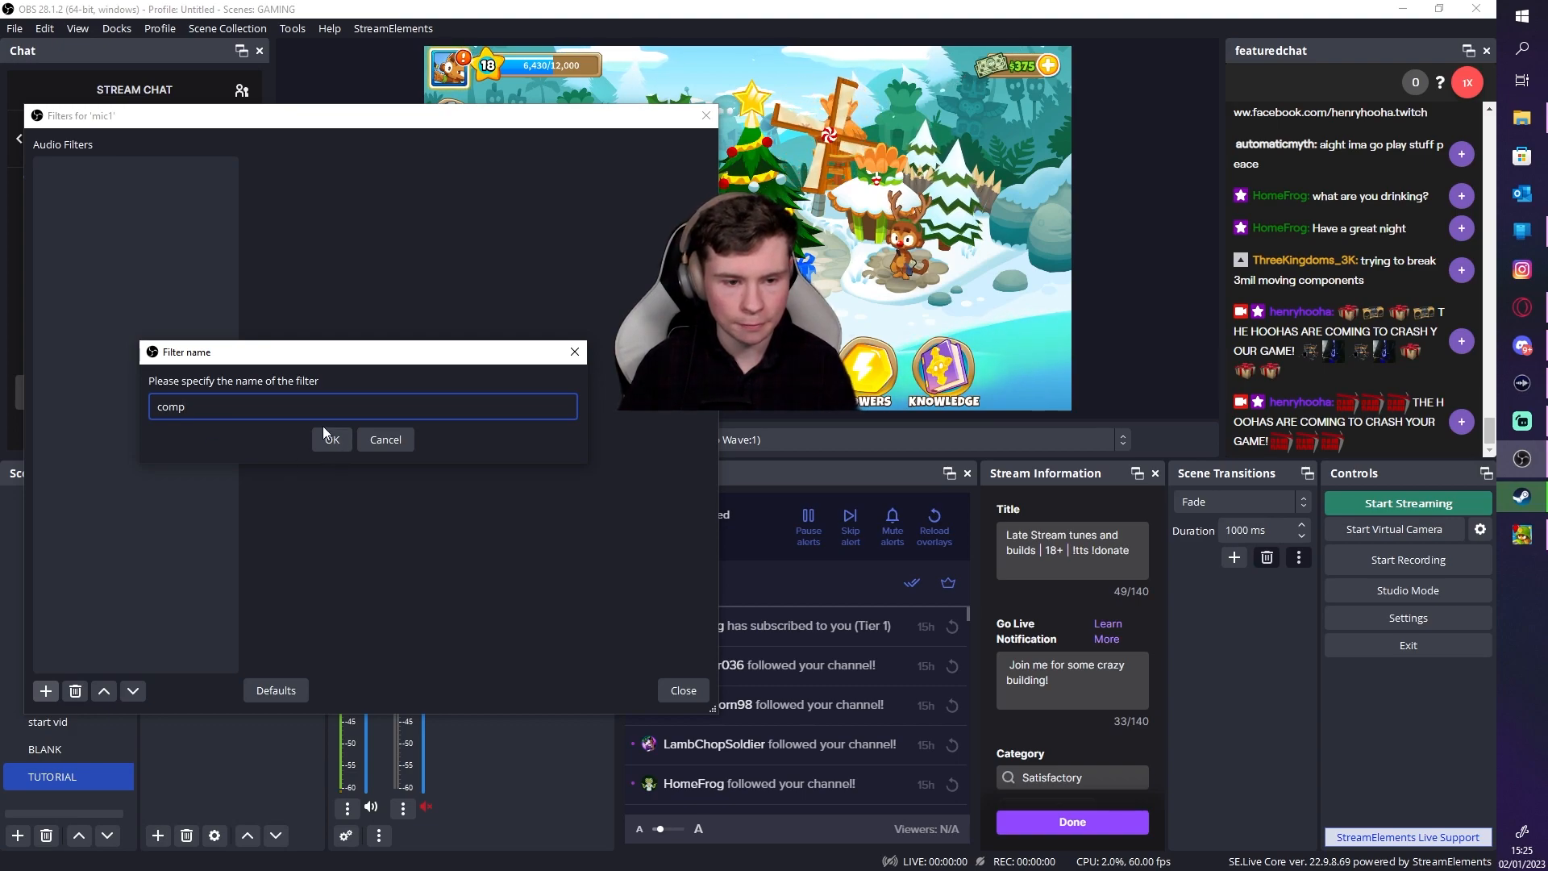
pyautogui.press('BackSpace')
pyautogui.press('BackSpace')
pyautogui.press('BackSpace')
pyautogui.press('BackSpace')
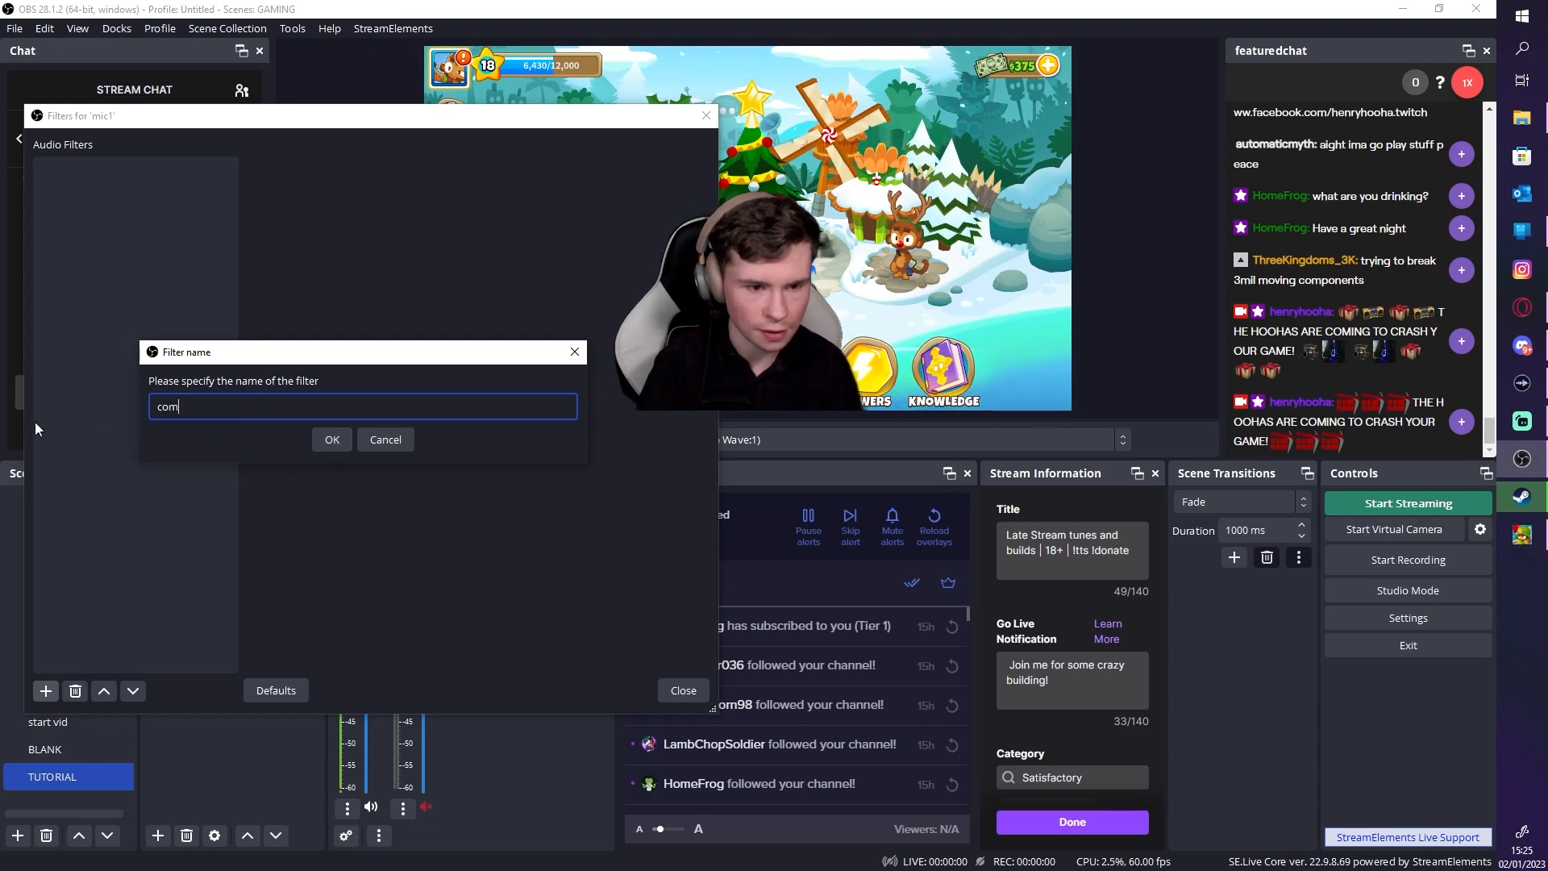
# Name the new VST 2.x Plug-in filter "noise gate" and confirm its creation
pyautogui.write('g')
pyautogui.press('BackSpace')
pyautogui.write('noise gha')
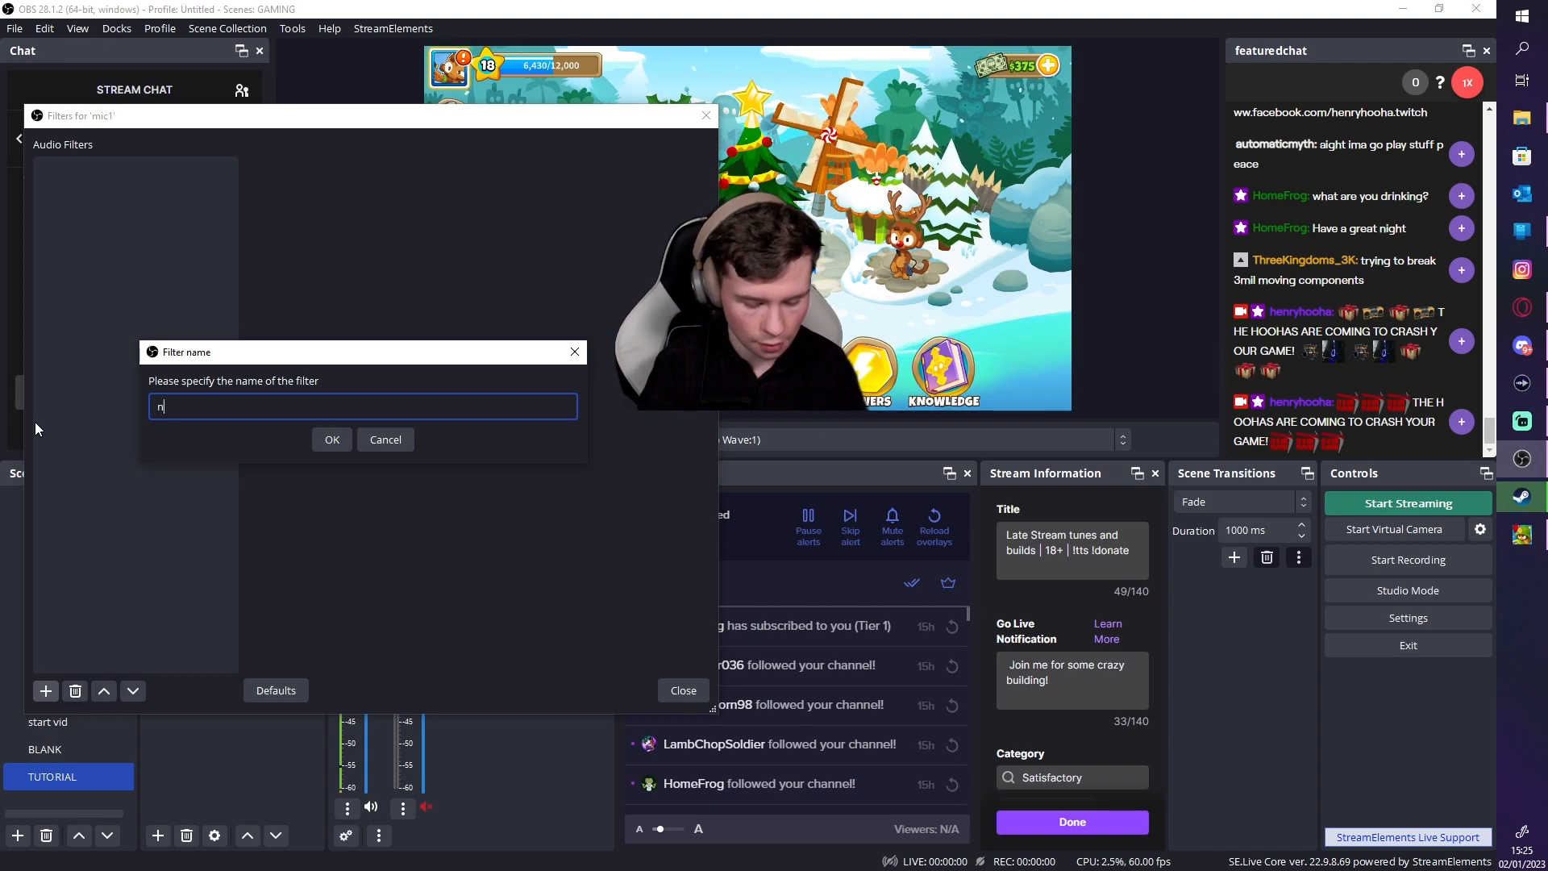
pyautogui.press('BackSpace')
pyautogui.press('BackSpace')
pyautogui.write('ate')
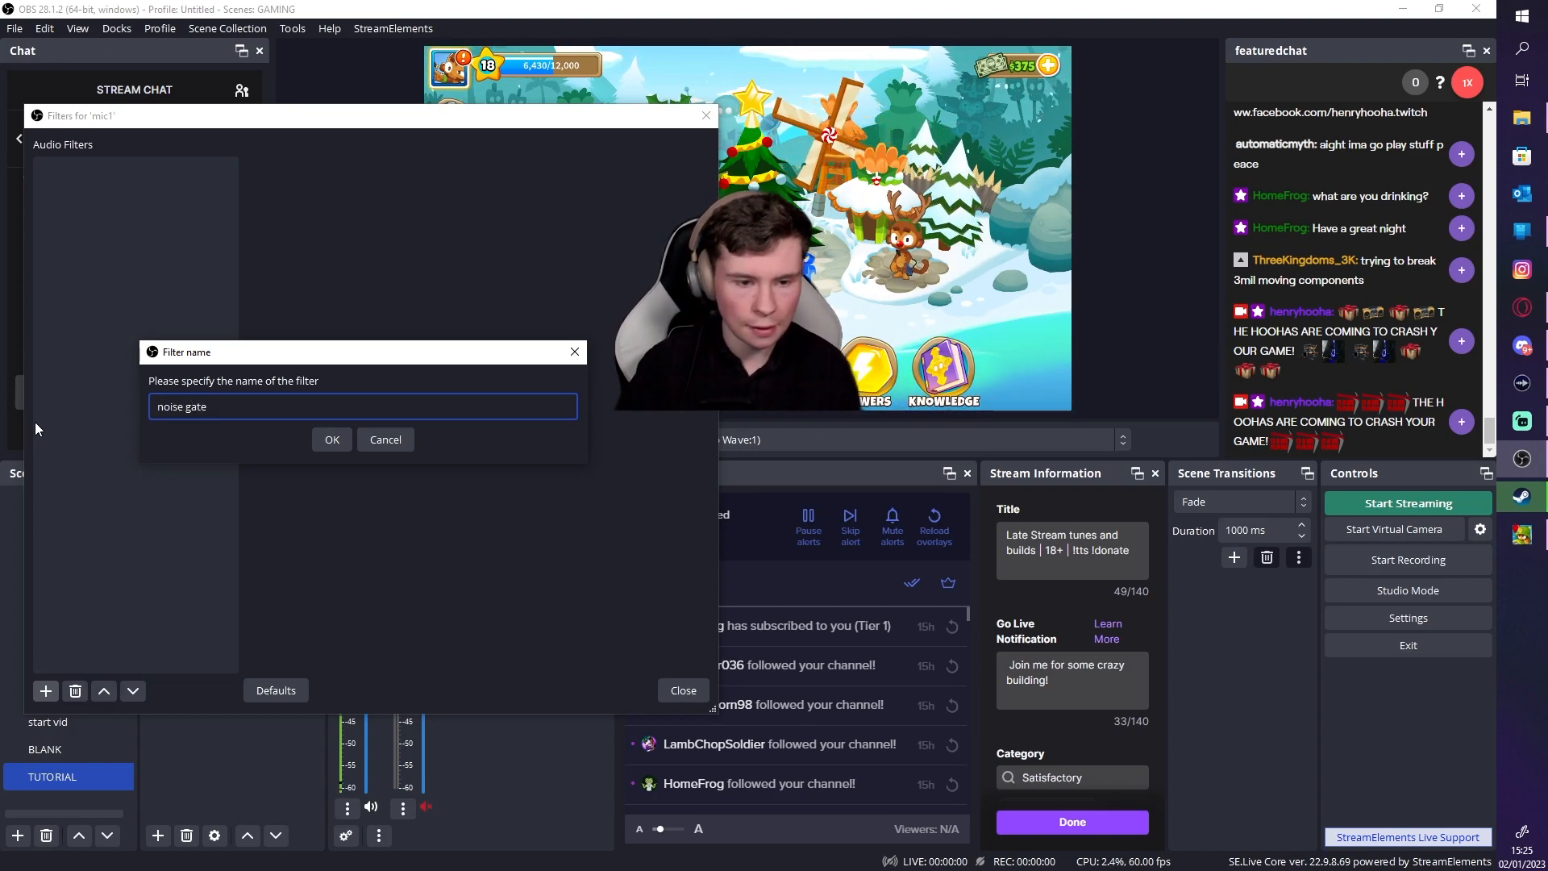
pyautogui.click(337, 438)
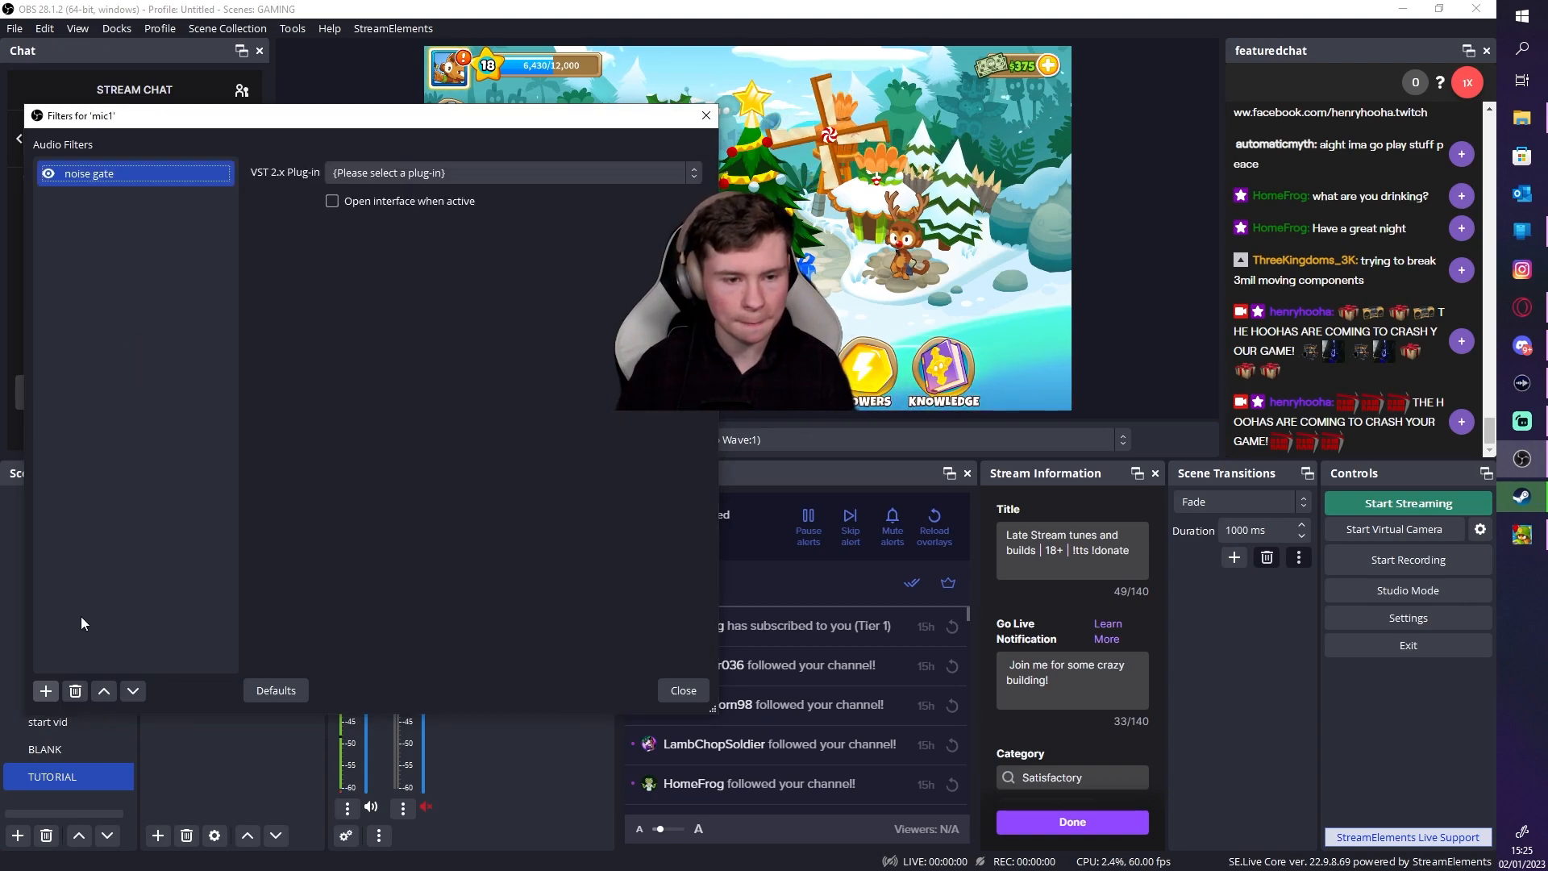
pyautogui.click(46, 691)
pyautogui.click(116, 502)
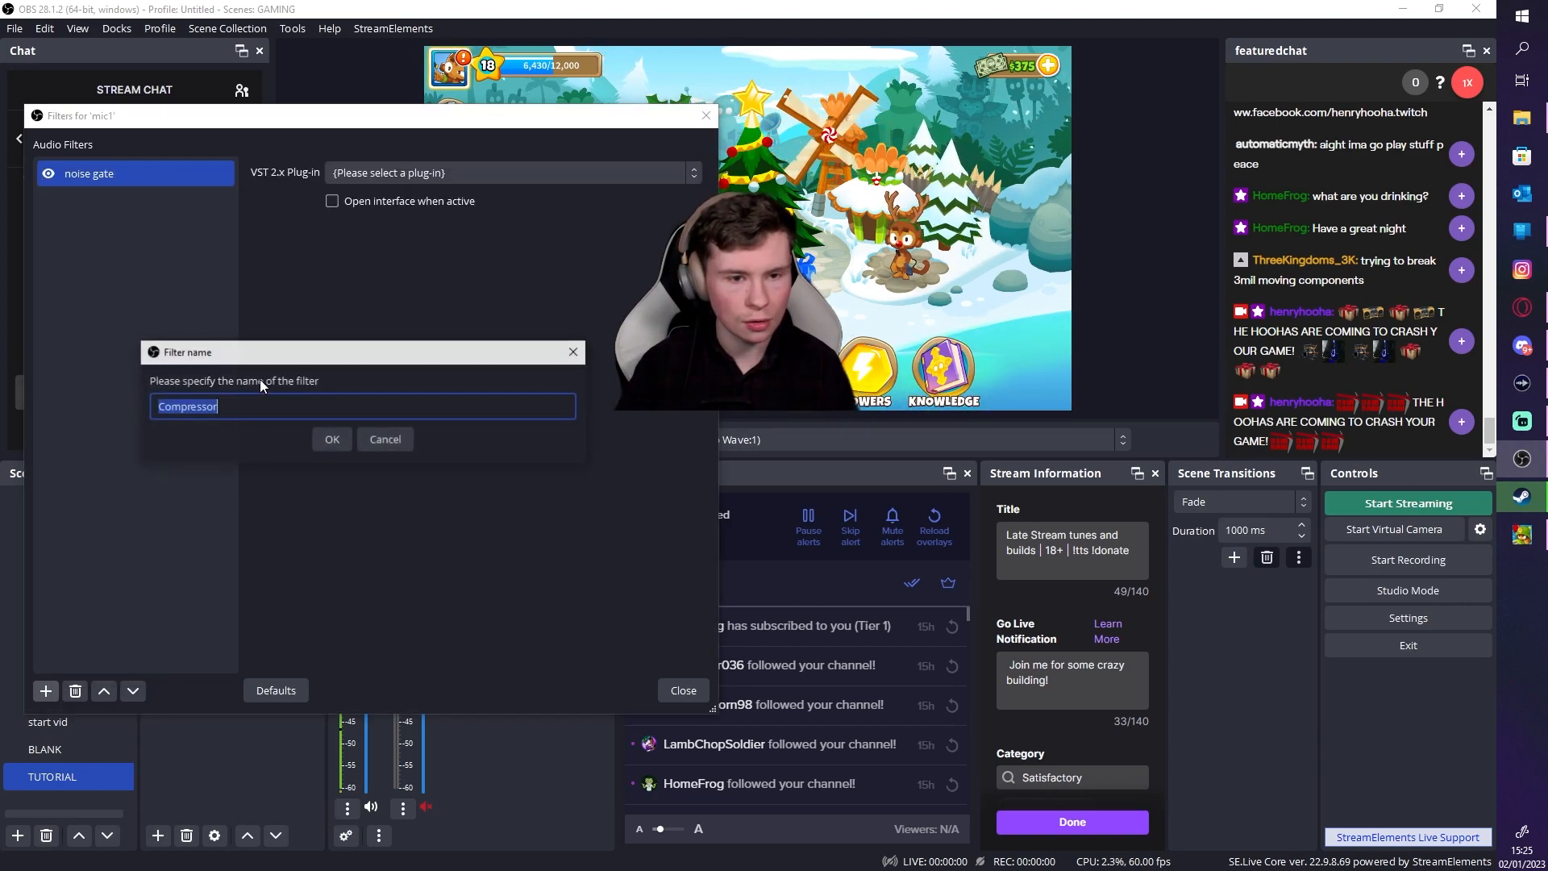
pyautogui.click(384, 438)
# Add a second VST 2.x Plug-in filter named "comp" to mic1
pyautogui.click(45, 692)
pyautogui.click(95, 647)
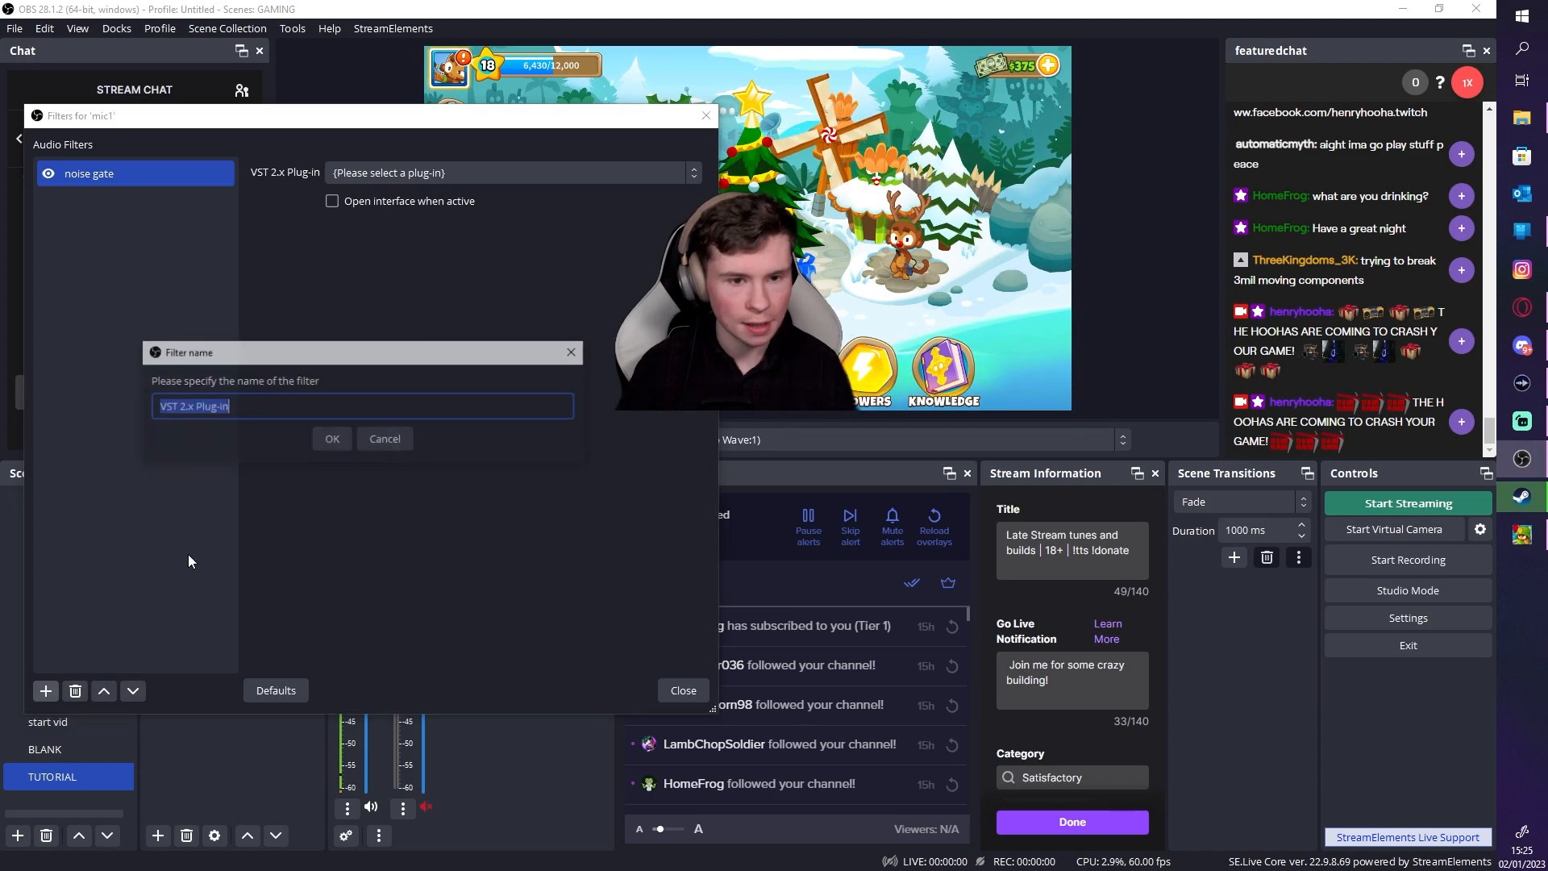
pyautogui.write('comp')
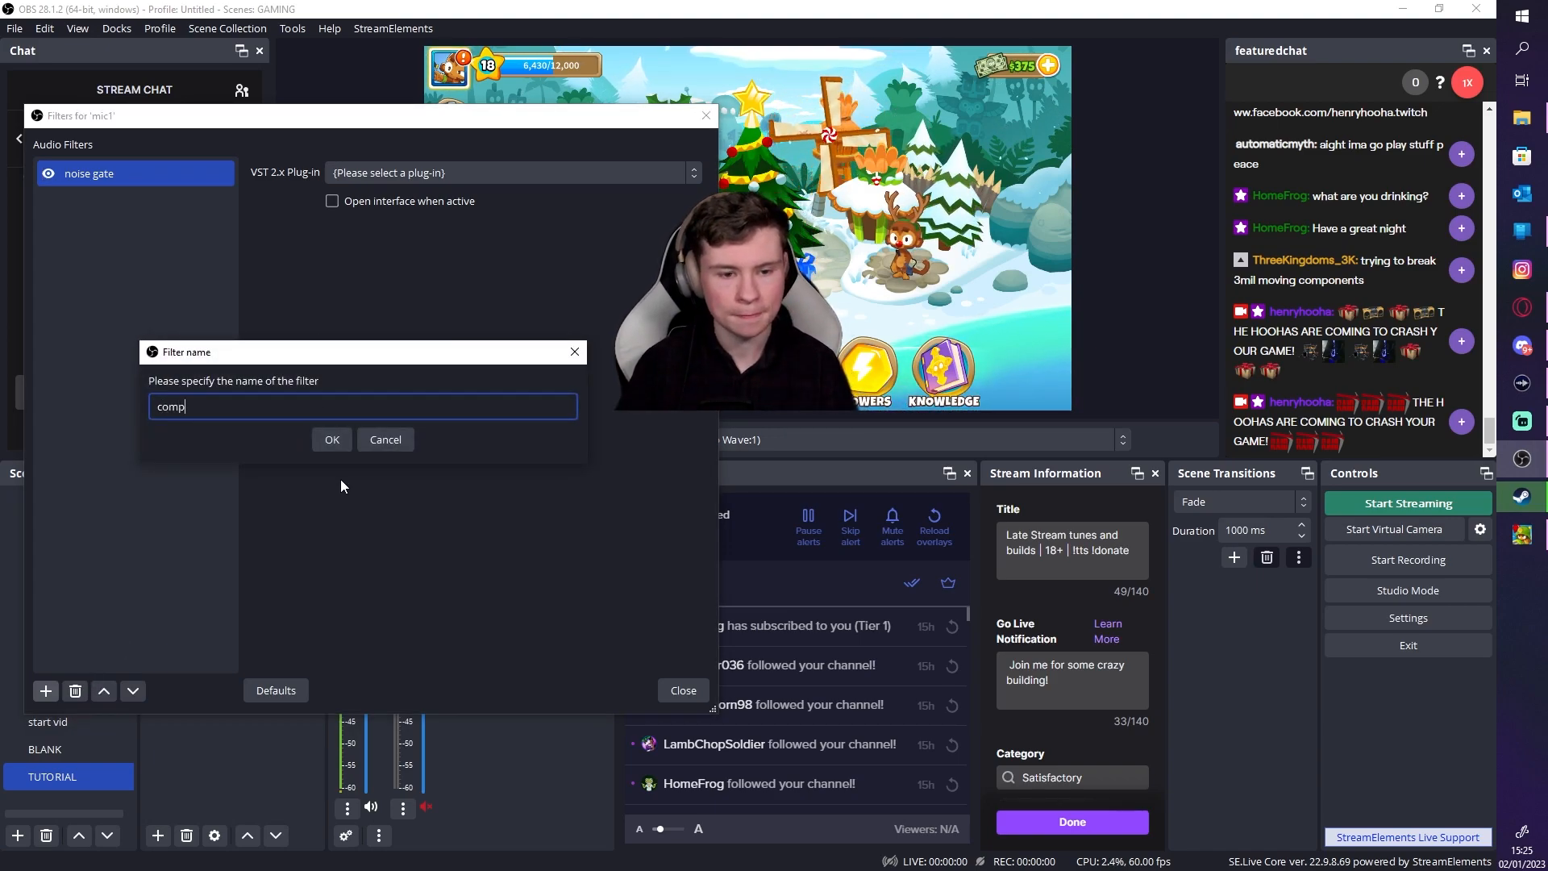
pyautogui.click(332, 440)
# Assign the reagate-standalone plug-in to mic1's noise gate filter
pyautogui.click(96, 171)
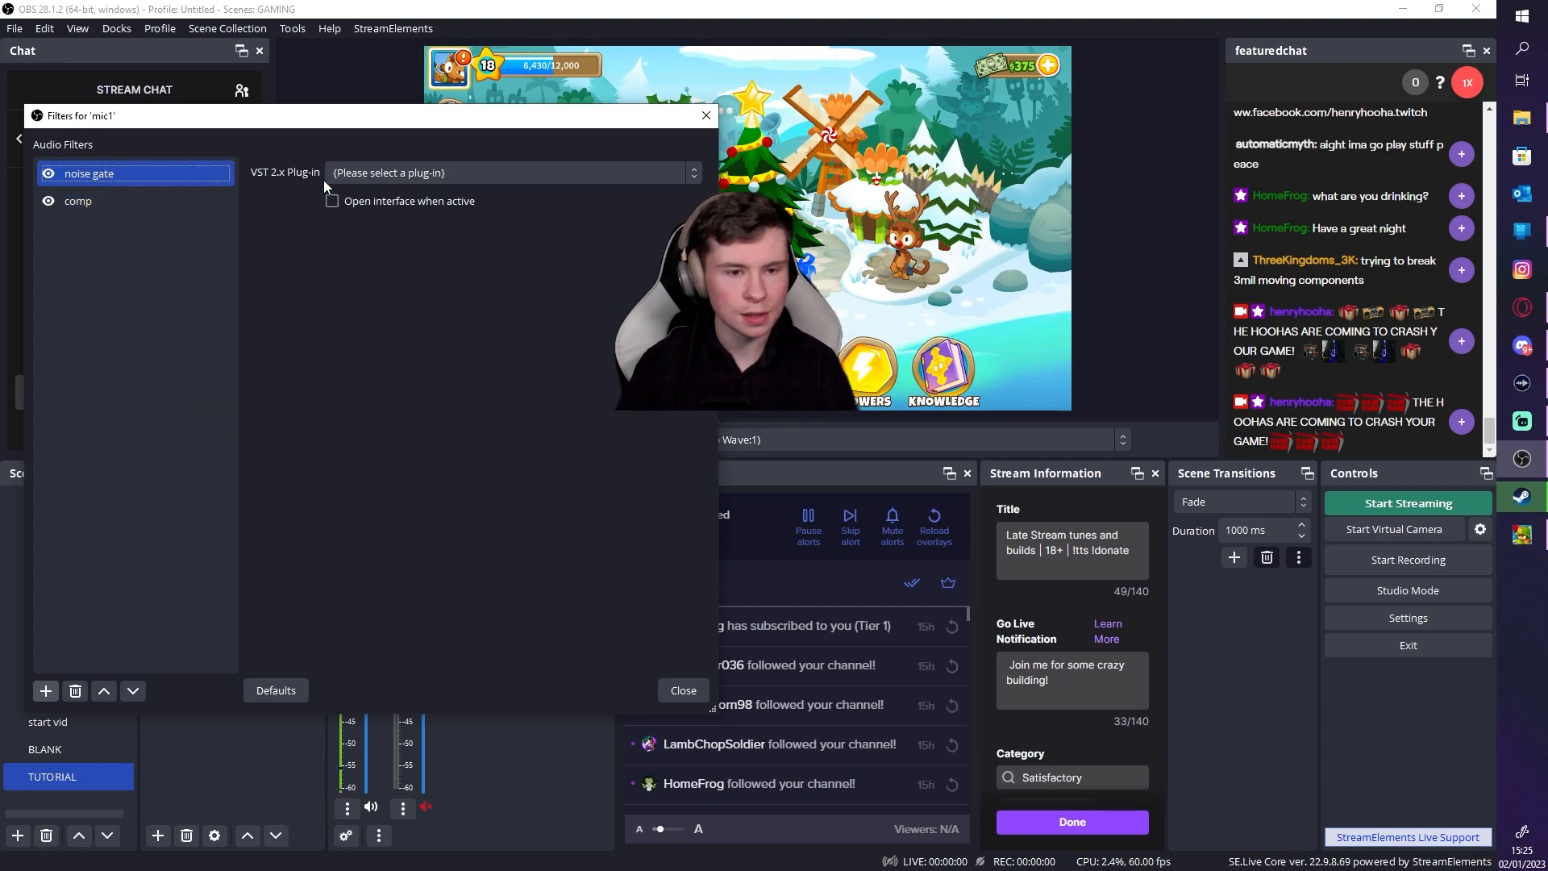
pyautogui.click(464, 179)
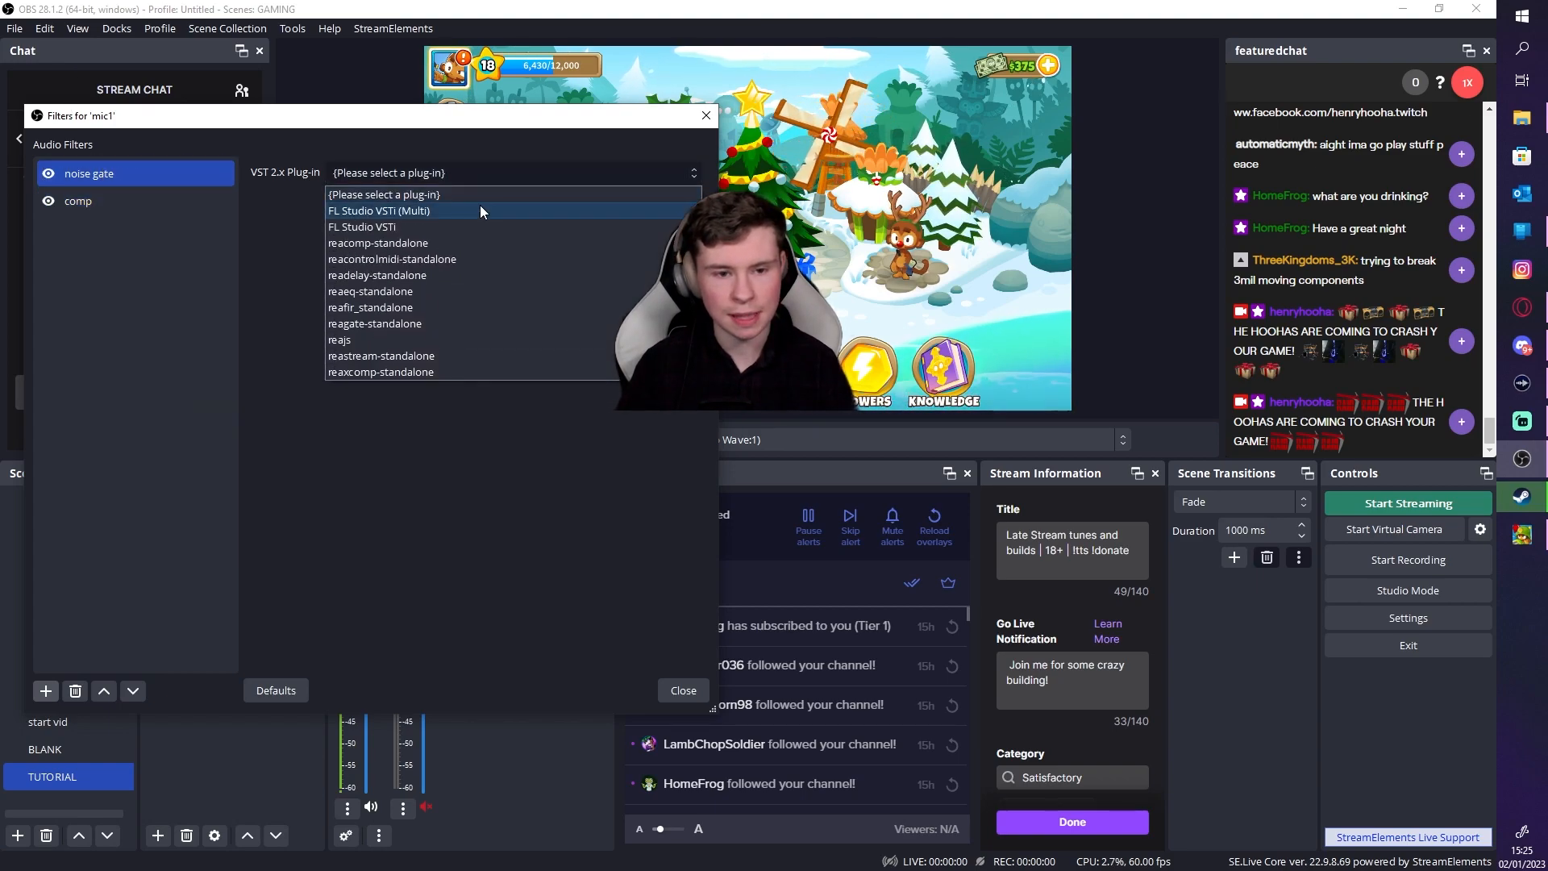
pyautogui.click(367, 325)
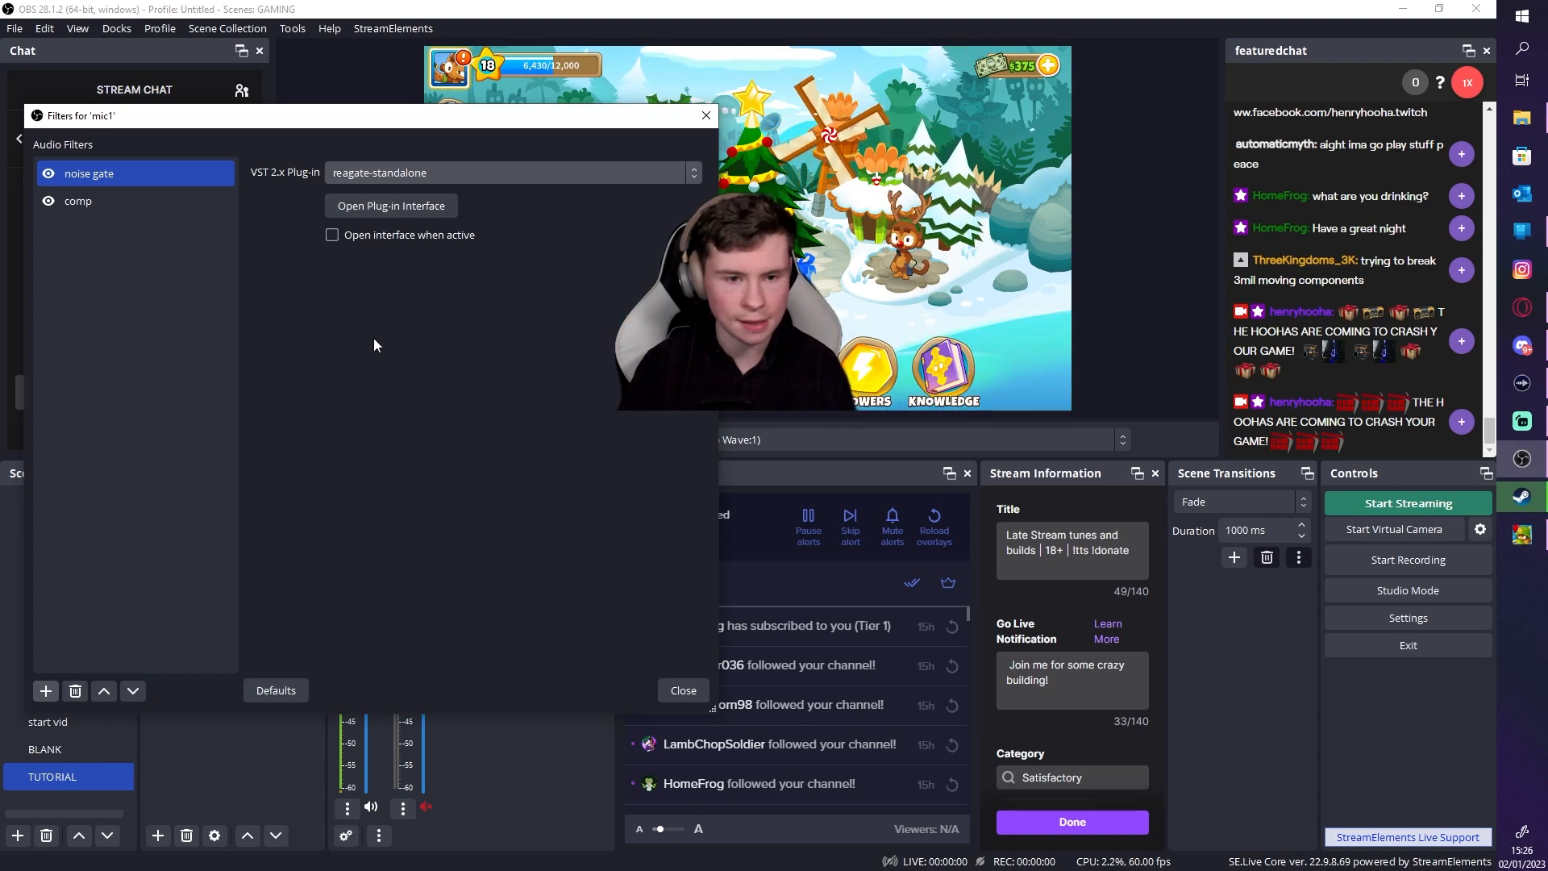
# Set the ReaGate threshold to about -33.6 dB in the noise gate's plug-in interface and close that interface
pyautogui.click(386, 208)
pyautogui.moveTo(598, 300); pyautogui.dragTo(315, 279)
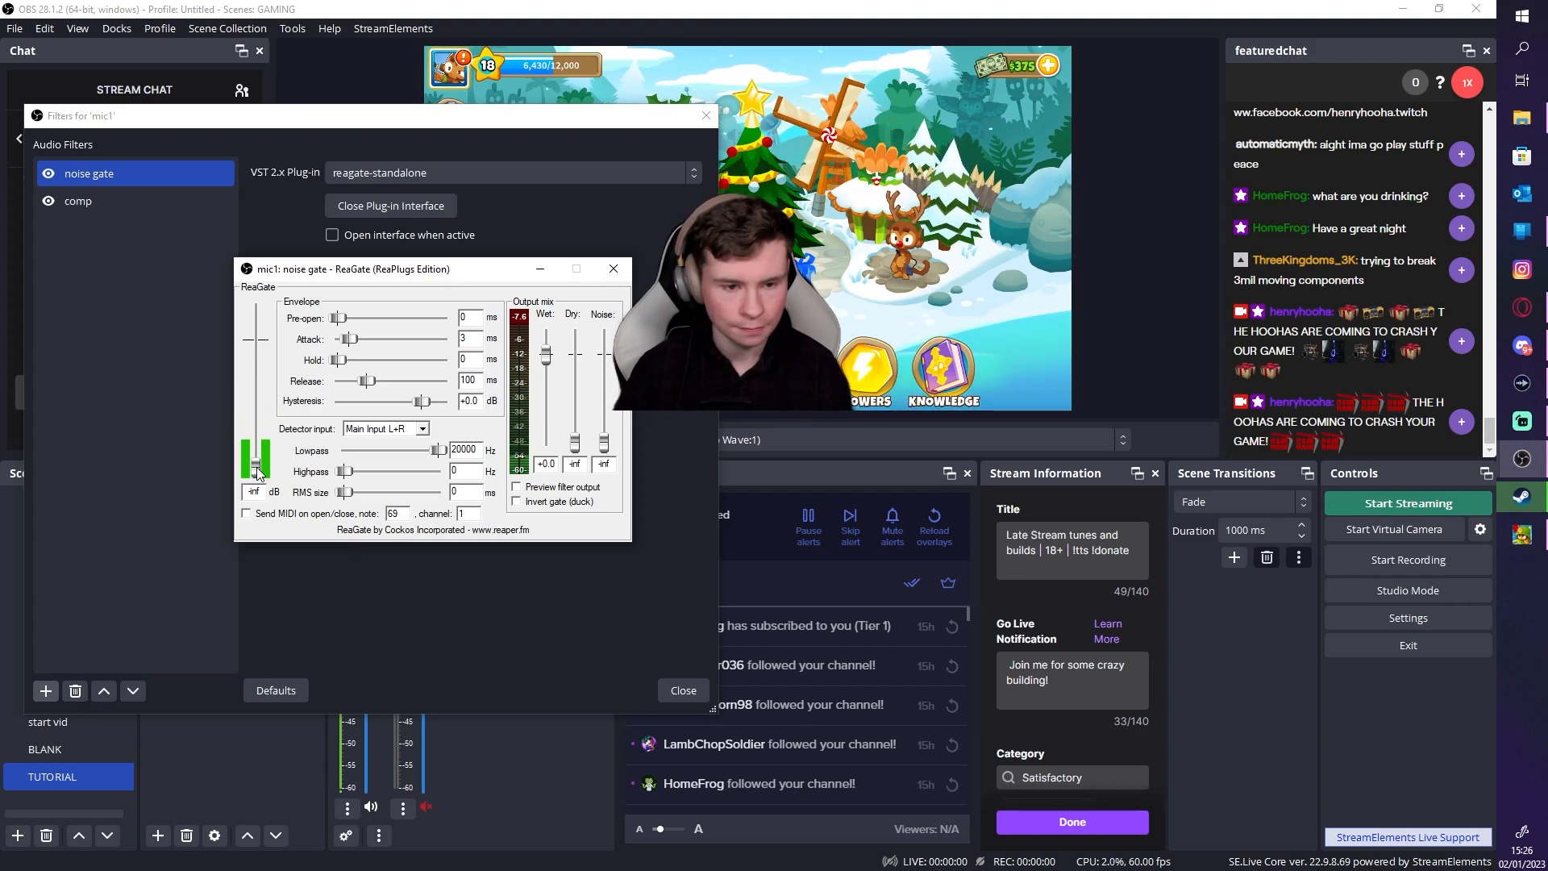
pyautogui.moveTo(260, 463); pyautogui.dragTo(266, 440)
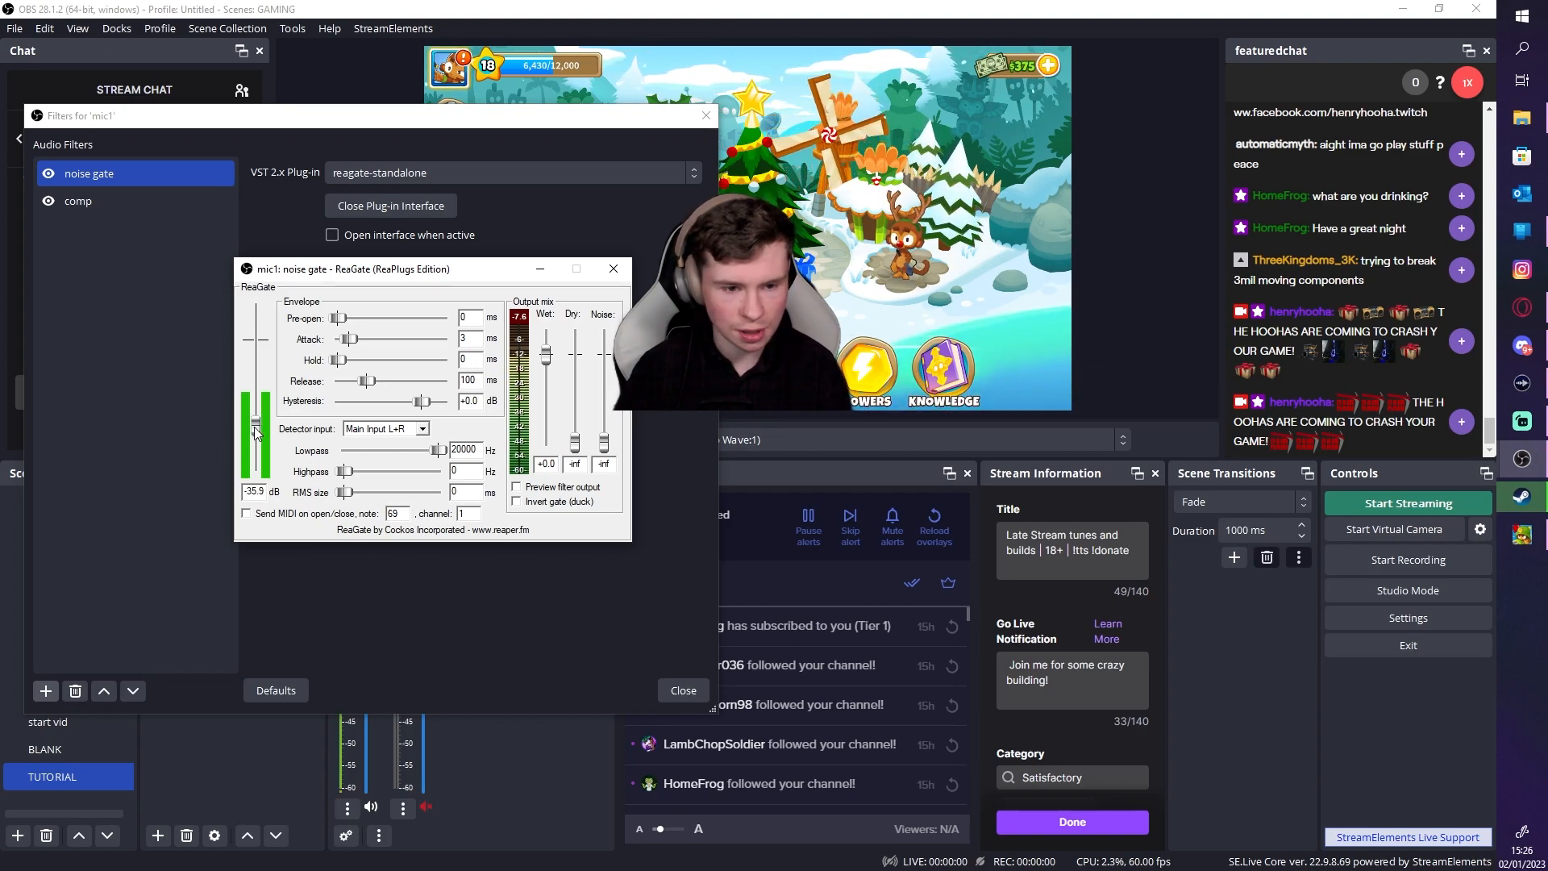
pyautogui.moveTo(254, 428); pyautogui.dragTo(252, 426)
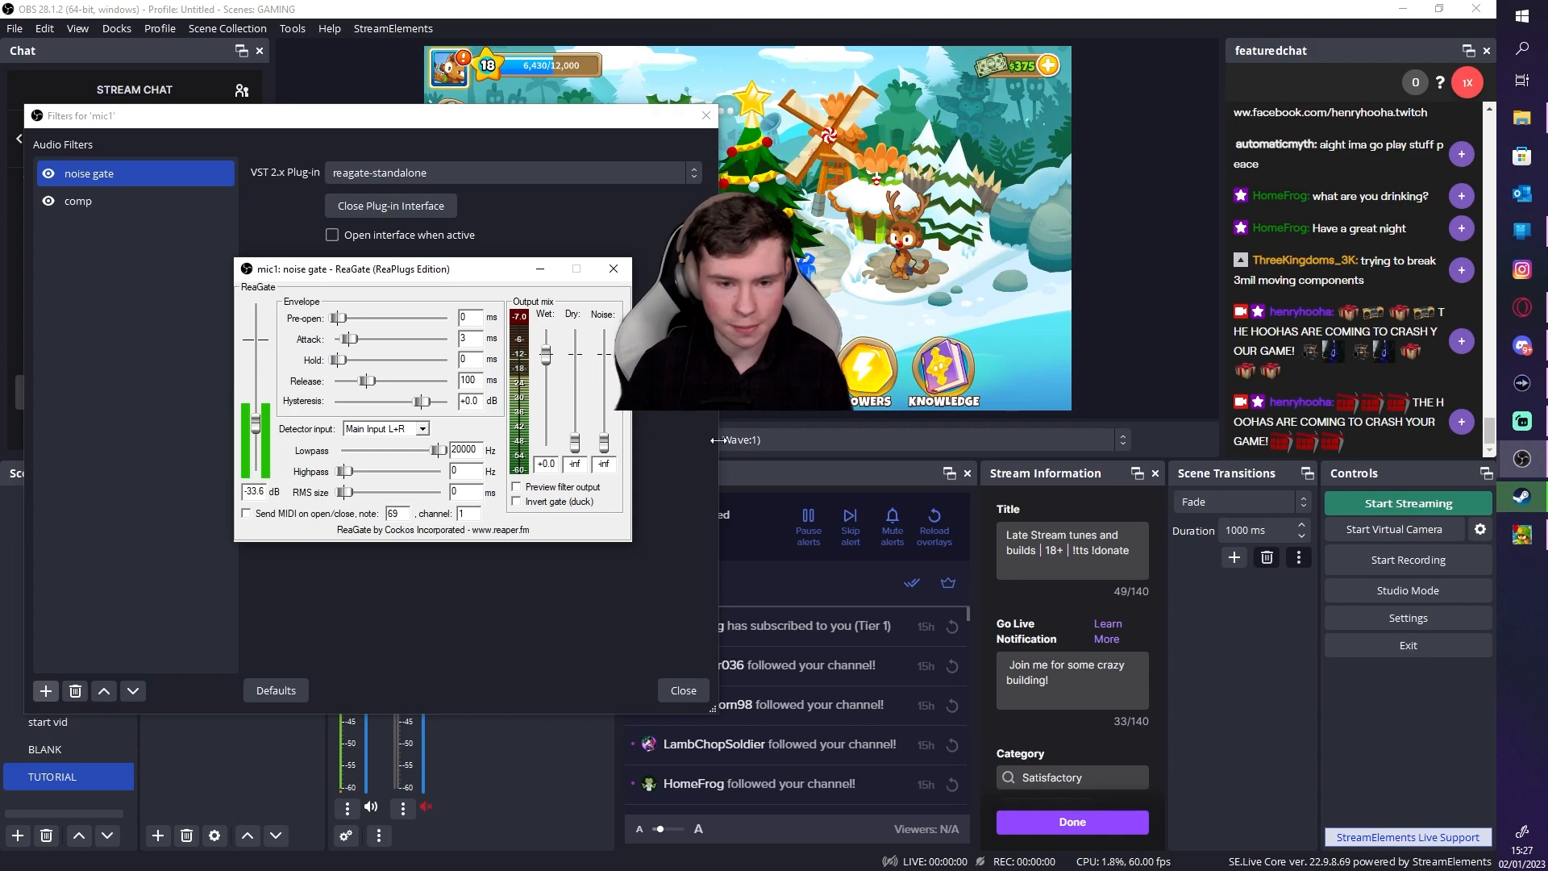
pyautogui.click(613, 269)
pyautogui.click(405, 205)
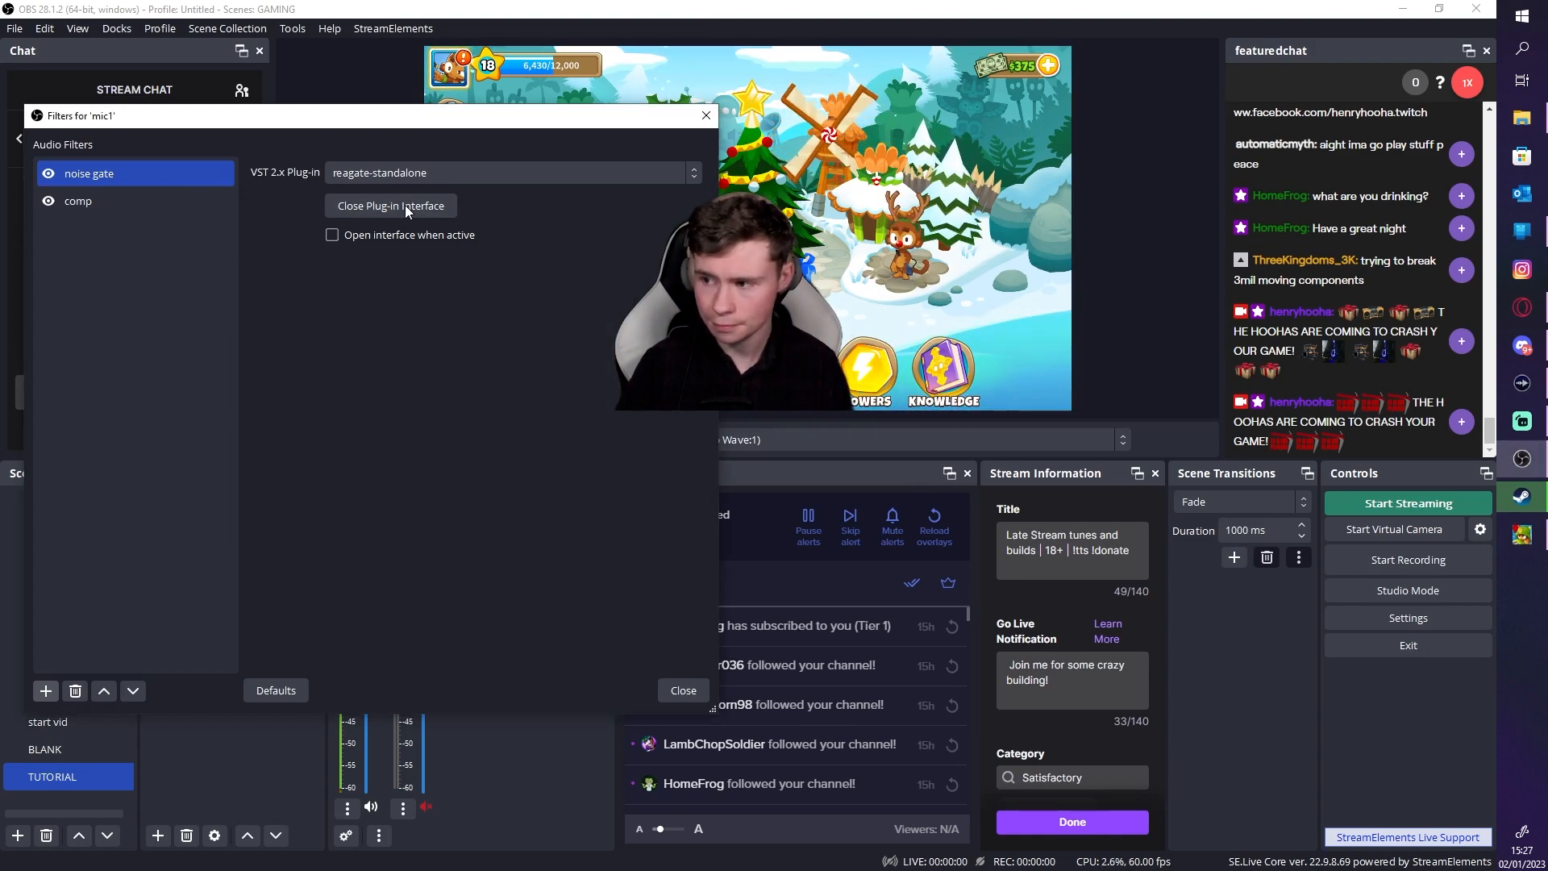
# Assign the reacomp-standalone plug-in to mic1's comp filter and open its plug-in interface
pyautogui.click(88, 202)
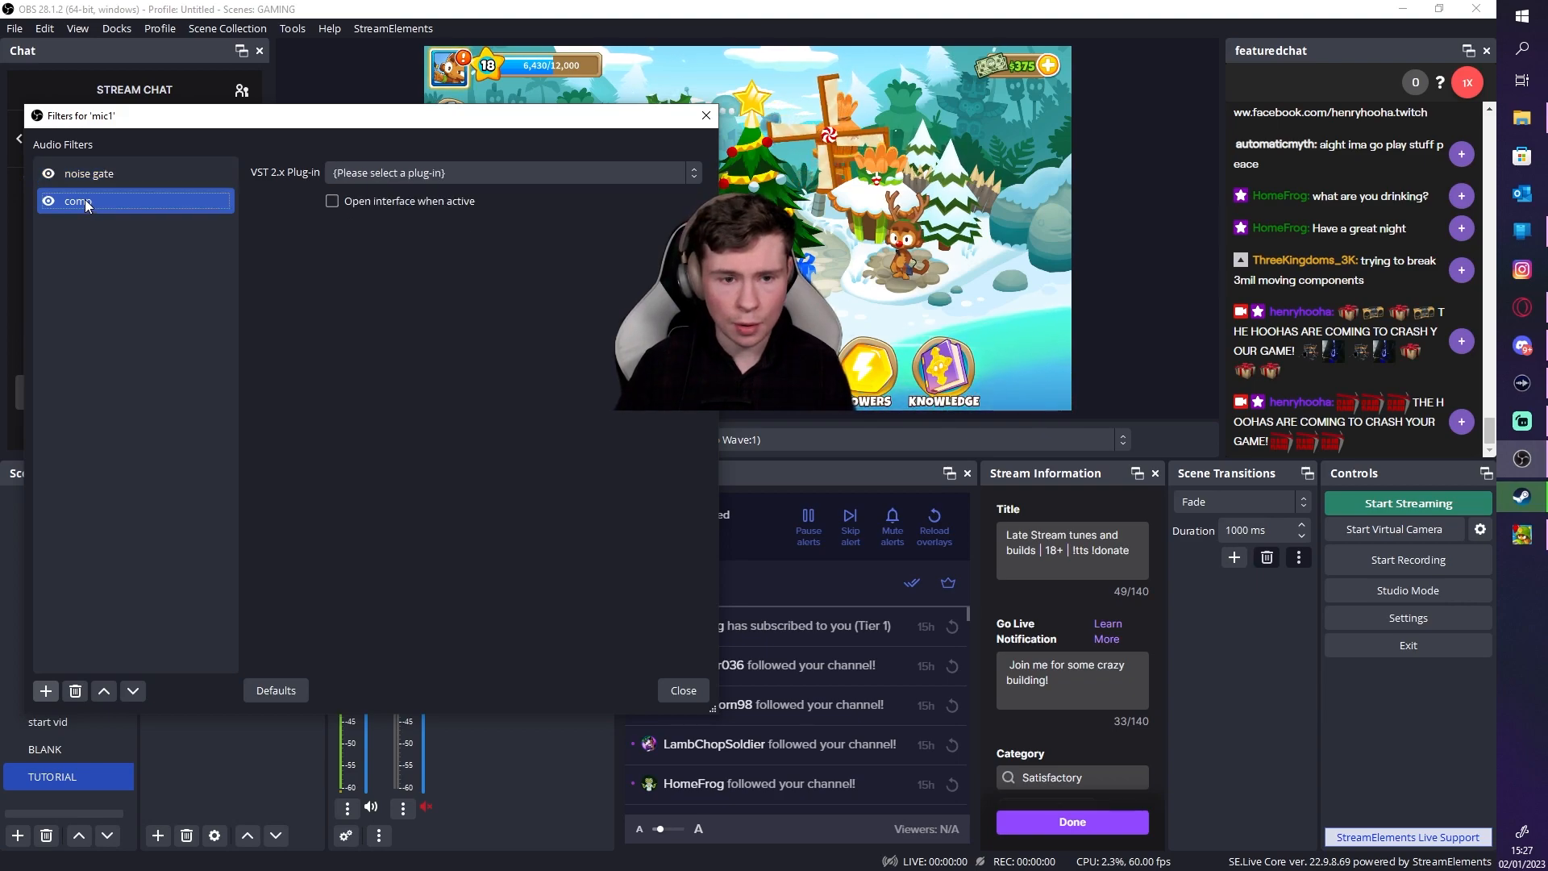
pyautogui.click(383, 172)
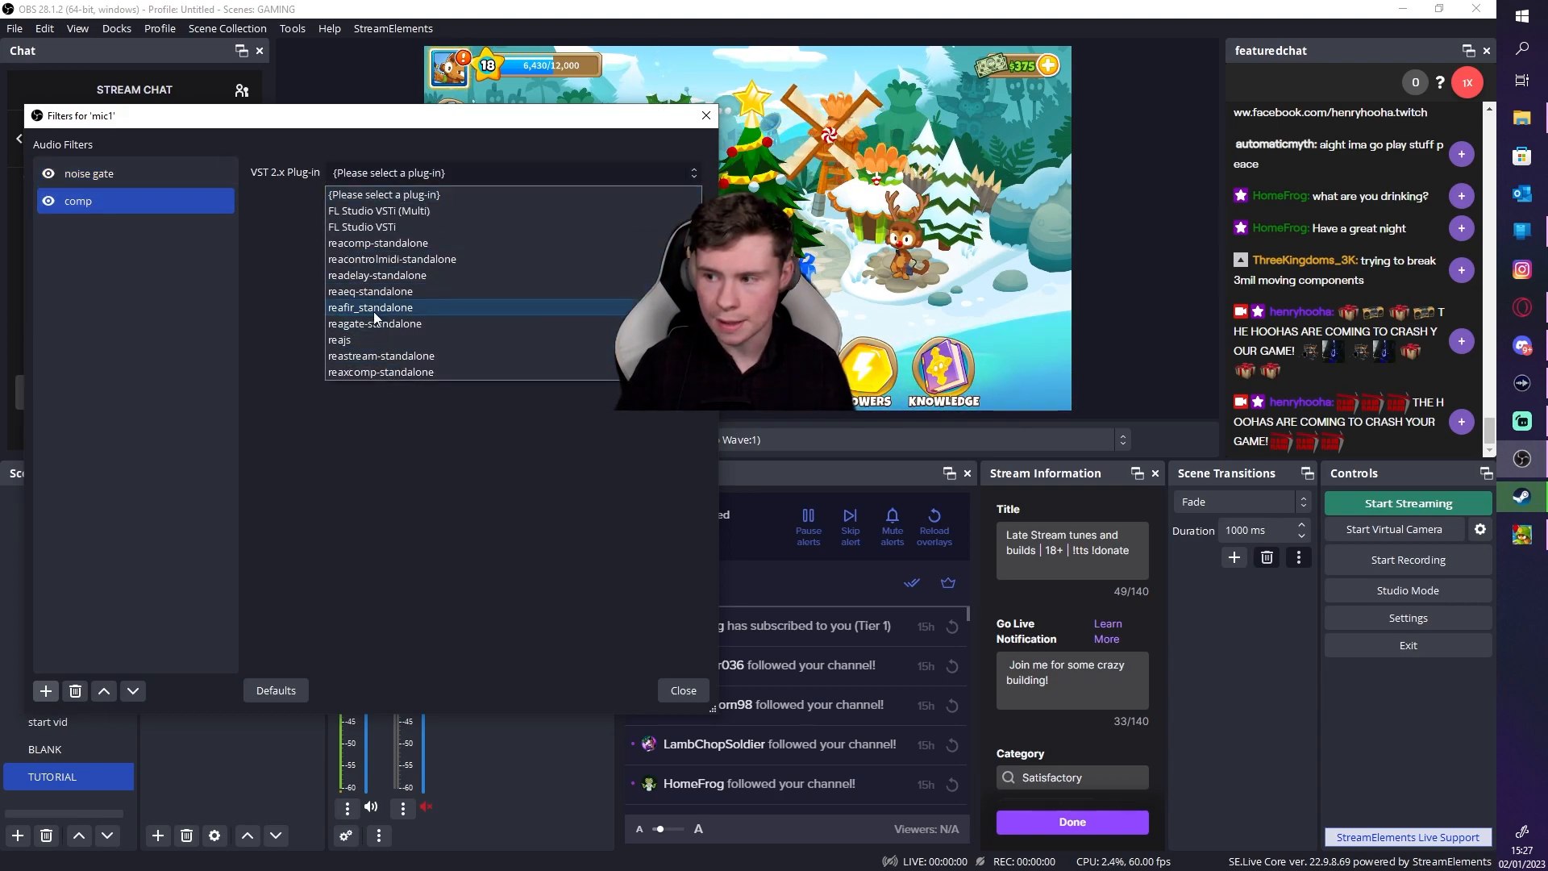
pyautogui.click(368, 246)
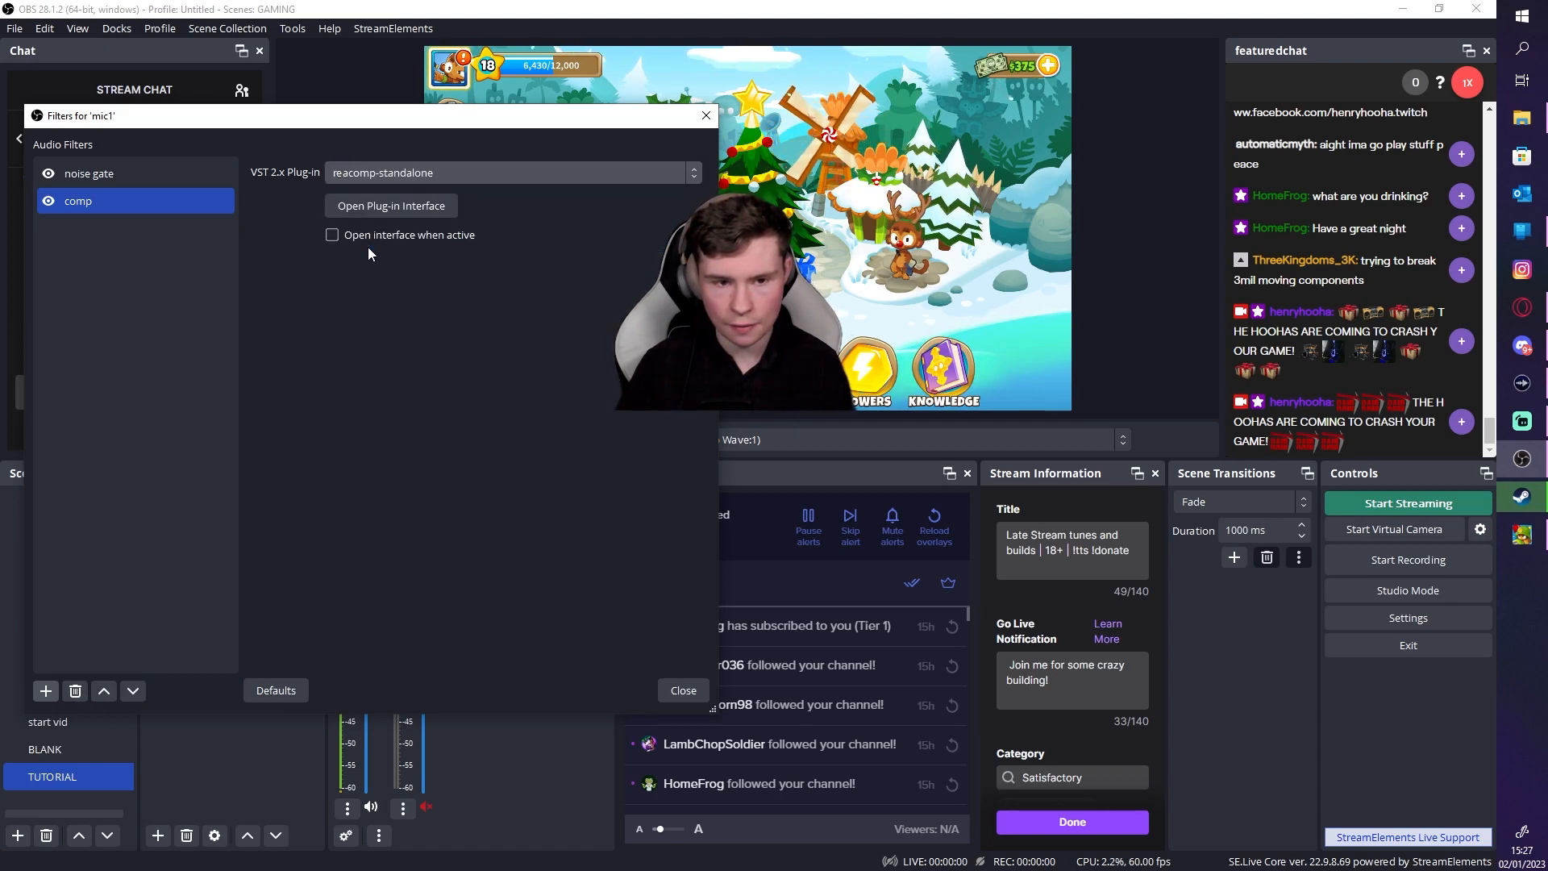
pyautogui.click(398, 173)
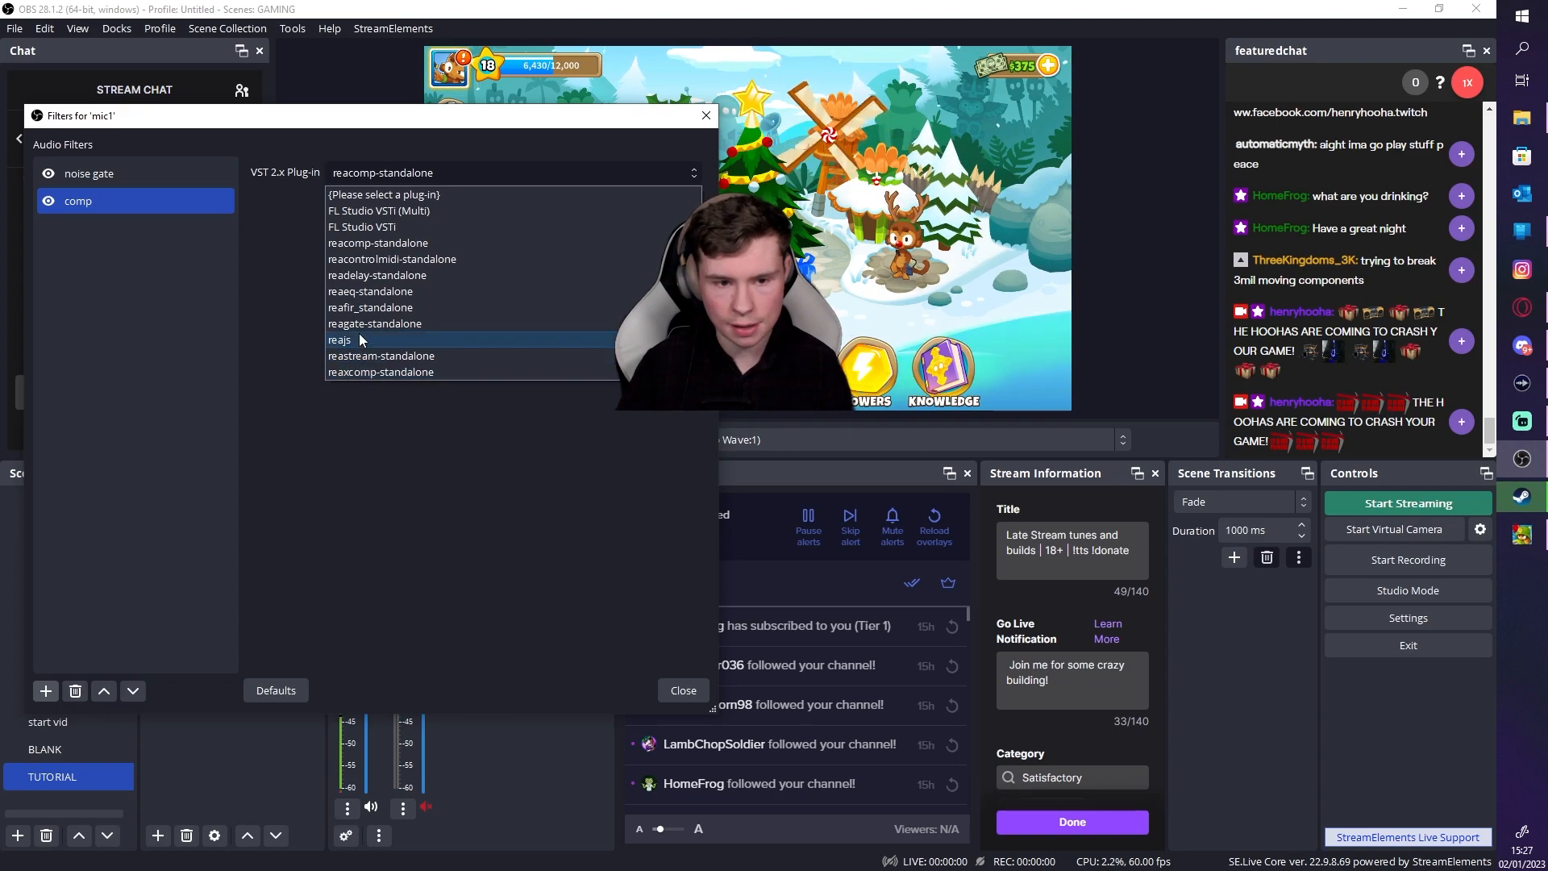
pyautogui.click(385, 244)
pyautogui.click(389, 206)
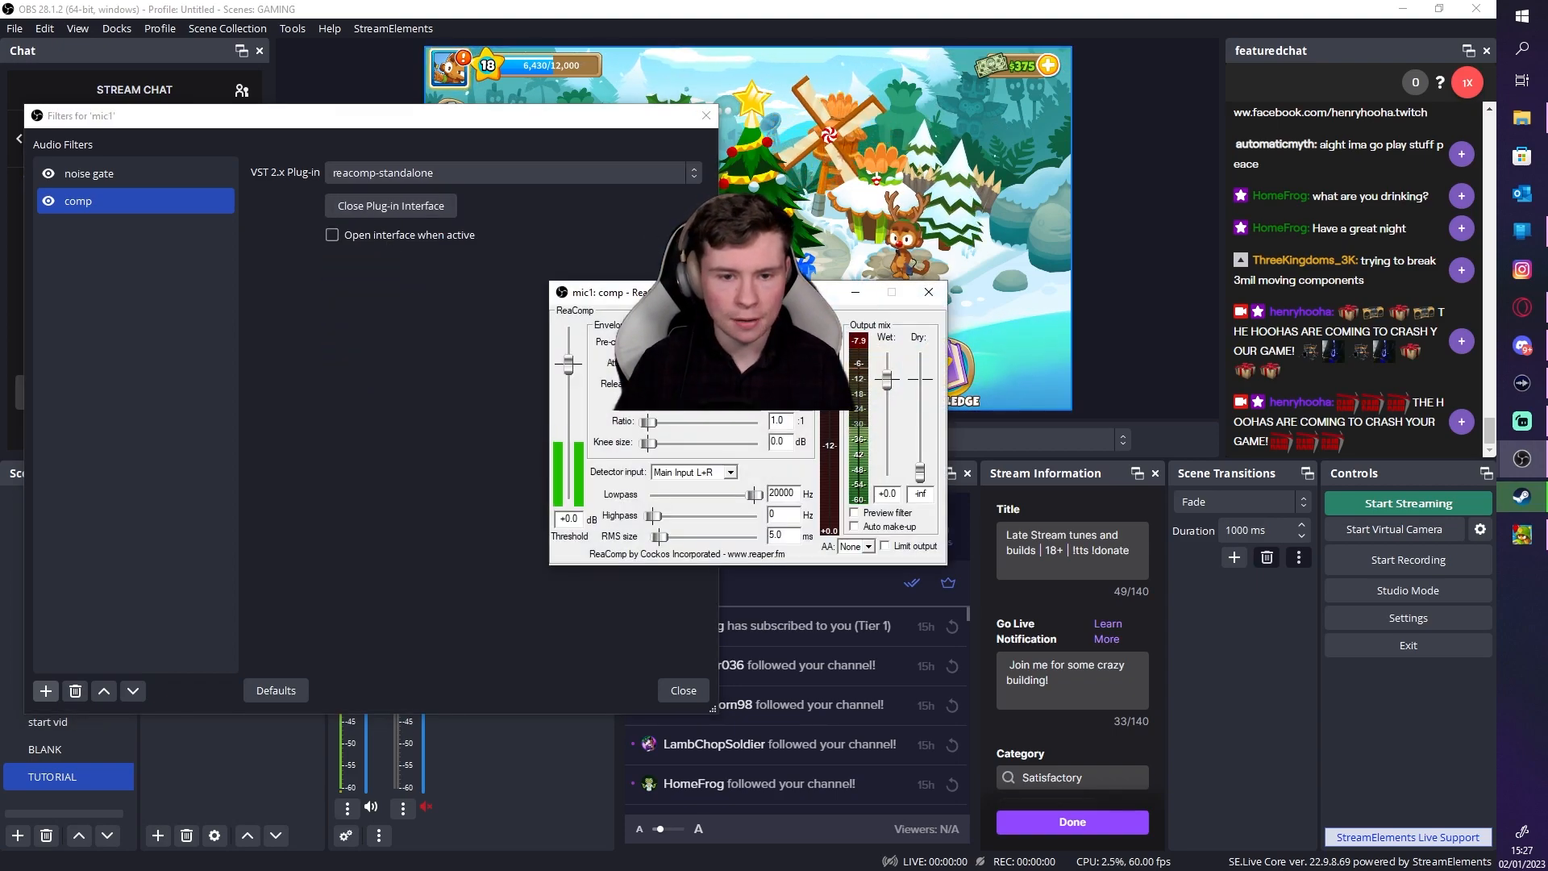
# Set ReaComp's ratio to 4.0:1 and its threshold to about -23.4 dB for mic1's comp filter, and close the plug-in interface
pyautogui.moveTo(598, 296); pyautogui.dragTo(267, 297)
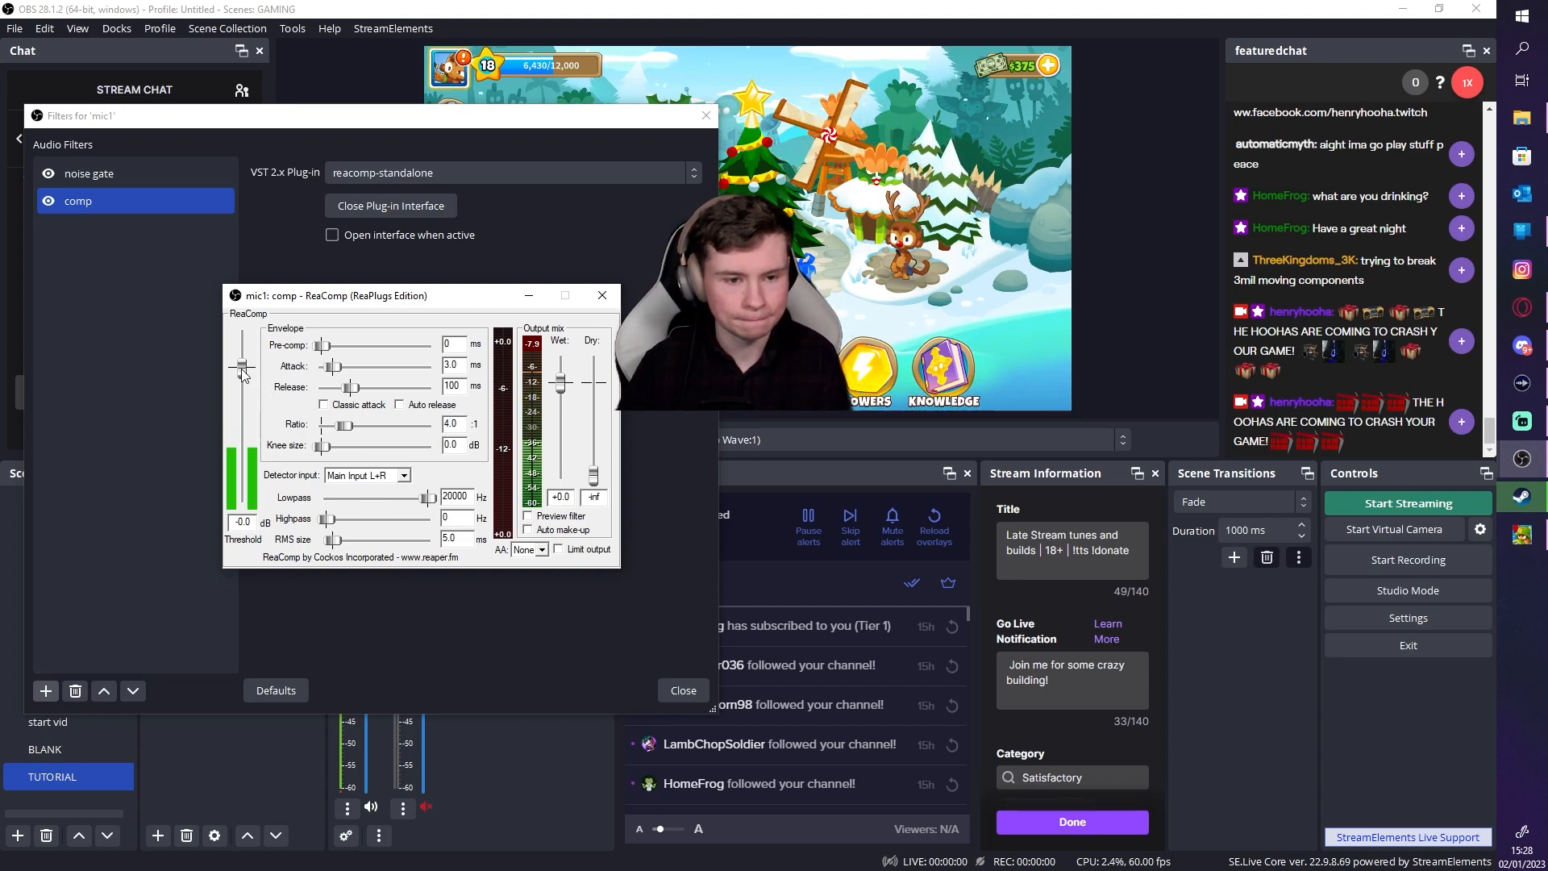
pyautogui.moveTo(242, 387); pyautogui.dragTo(239, 449)
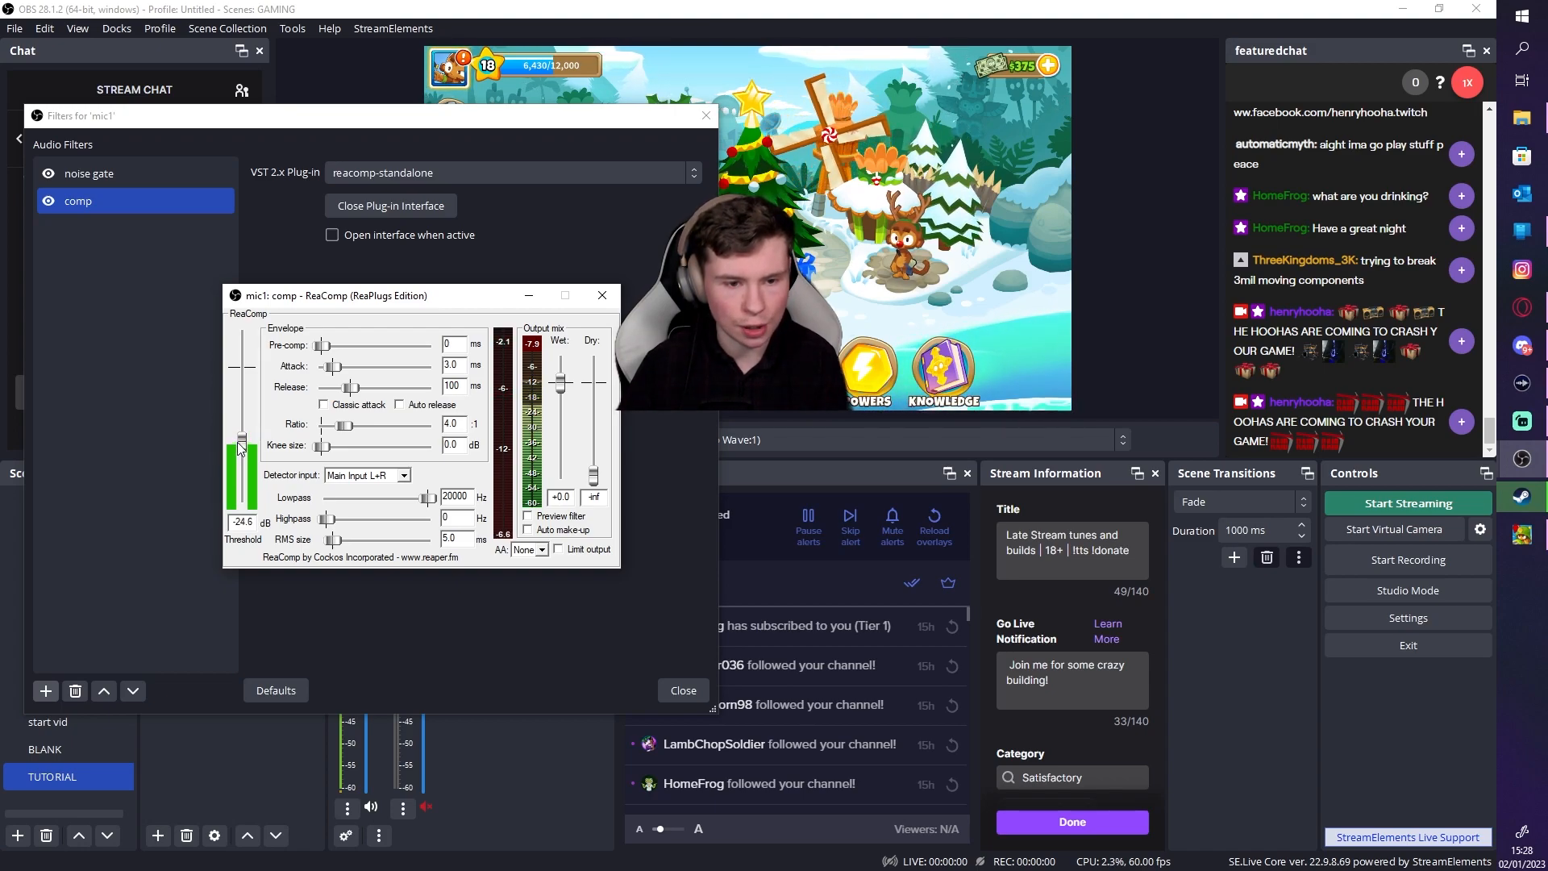
pyautogui.moveTo(237, 442); pyautogui.dragTo(236, 443)
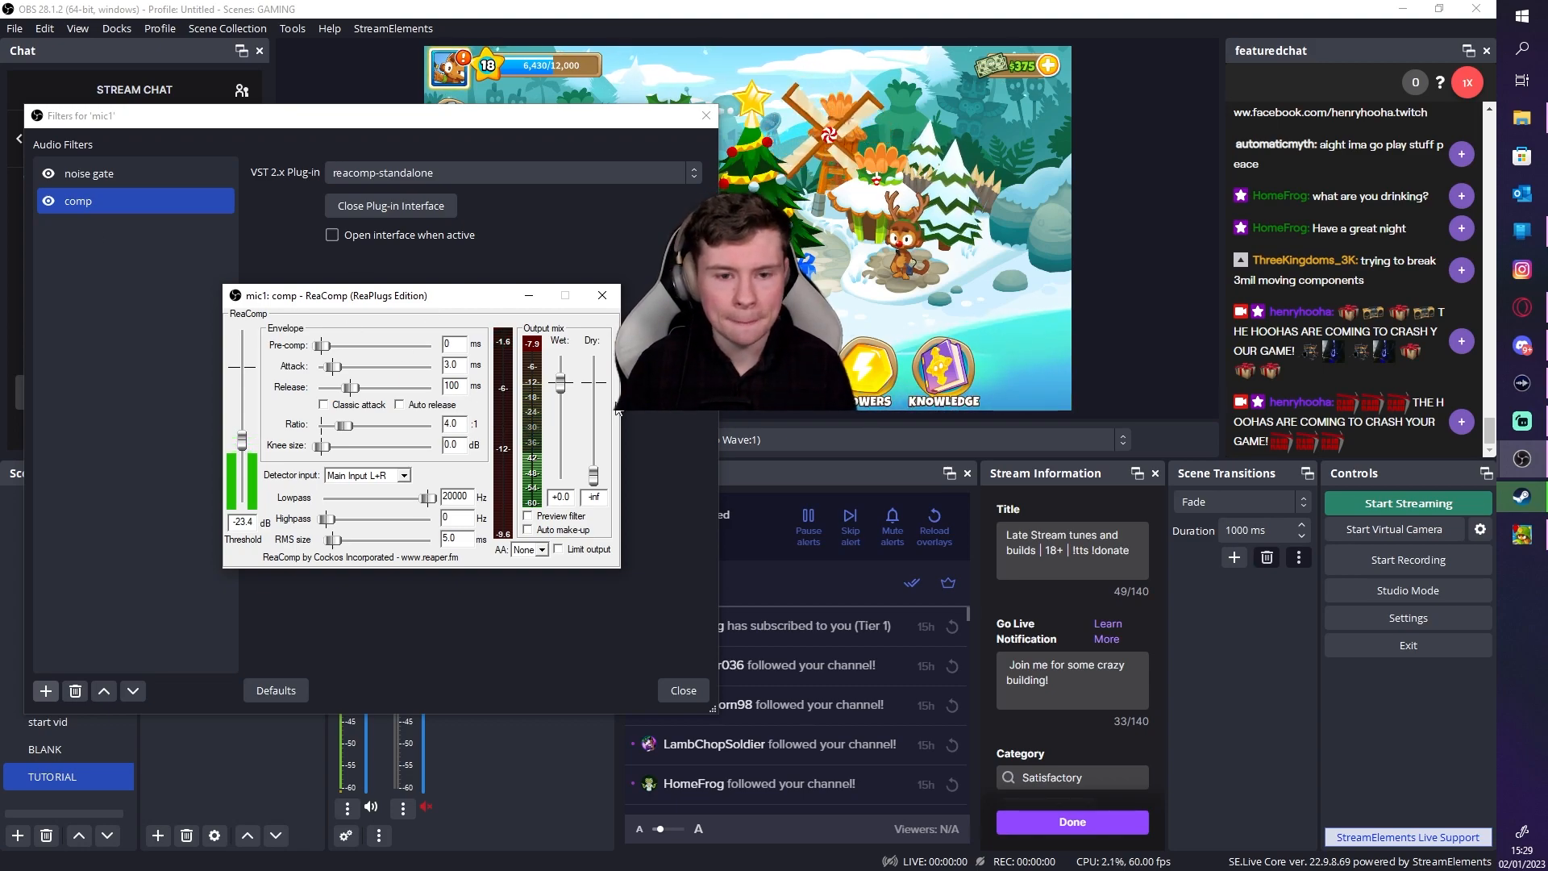
pyautogui.click(424, 206)
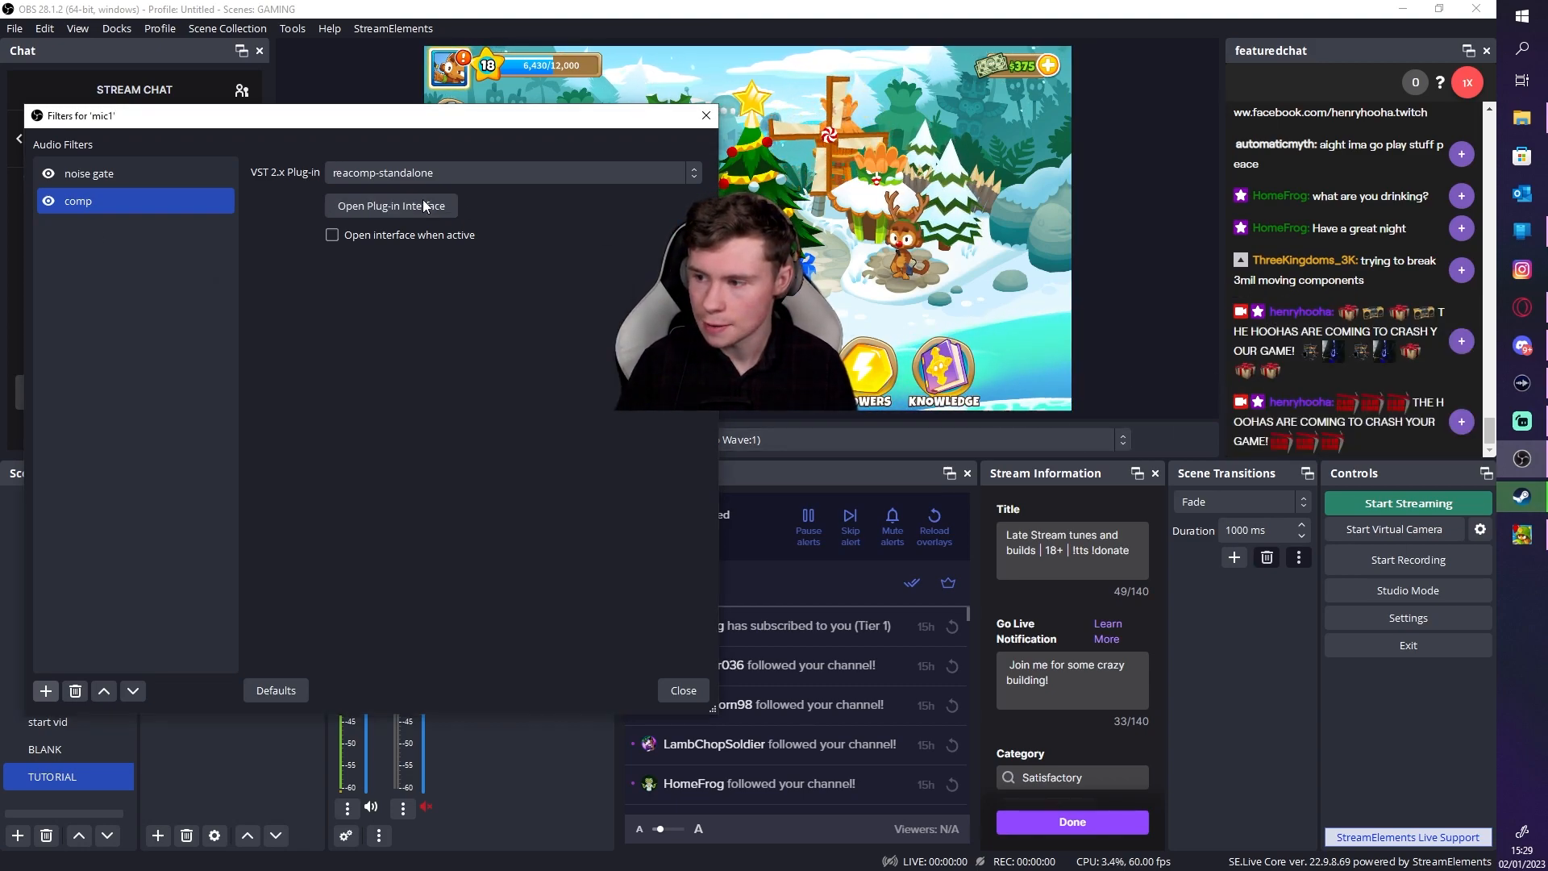
# Close mic1's filters window and lower mic1's mixer volume to about -5.3 dB
pyautogui.click(706, 117)
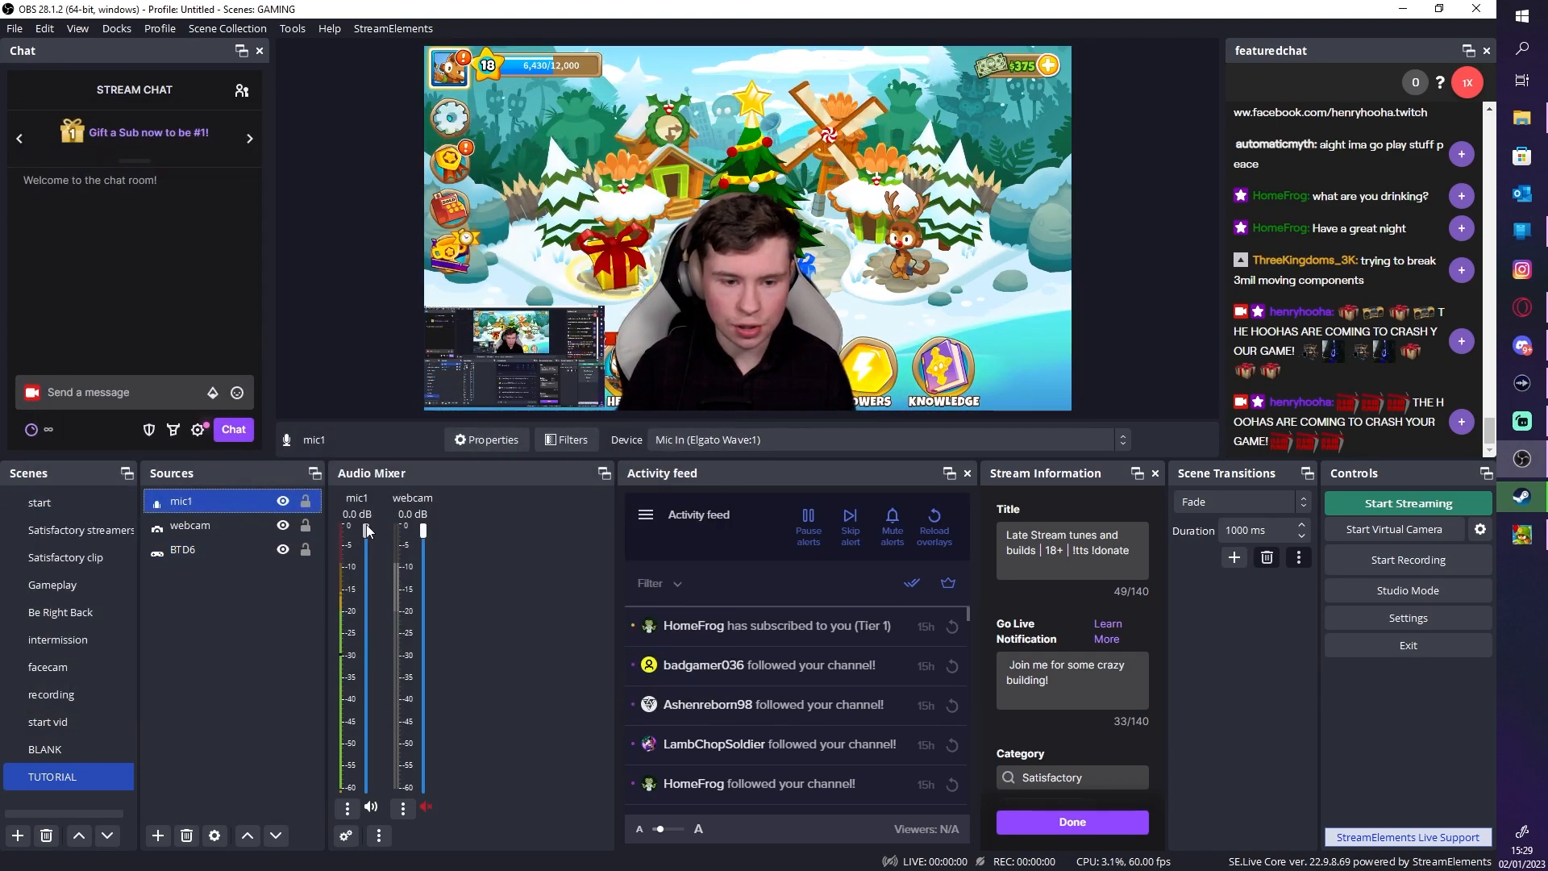
pyautogui.moveTo(367, 530); pyautogui.dragTo(356, 574)
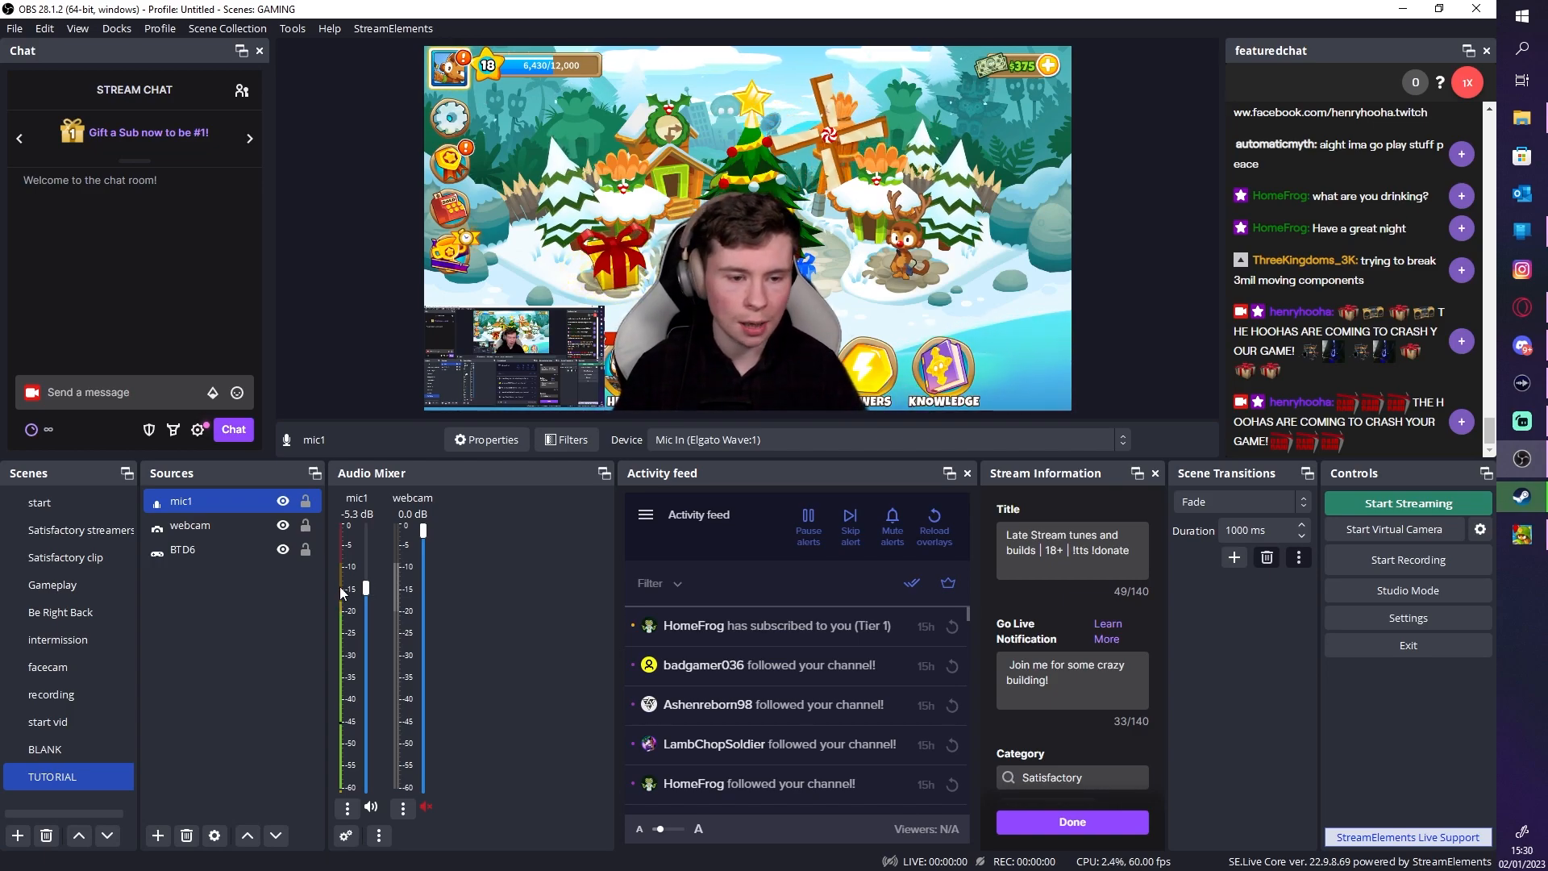
# Add another VST 2.x Plug-in filter with the default name to mic1 and show the plug-ins available for it
pyautogui.rightClick(258, 492)
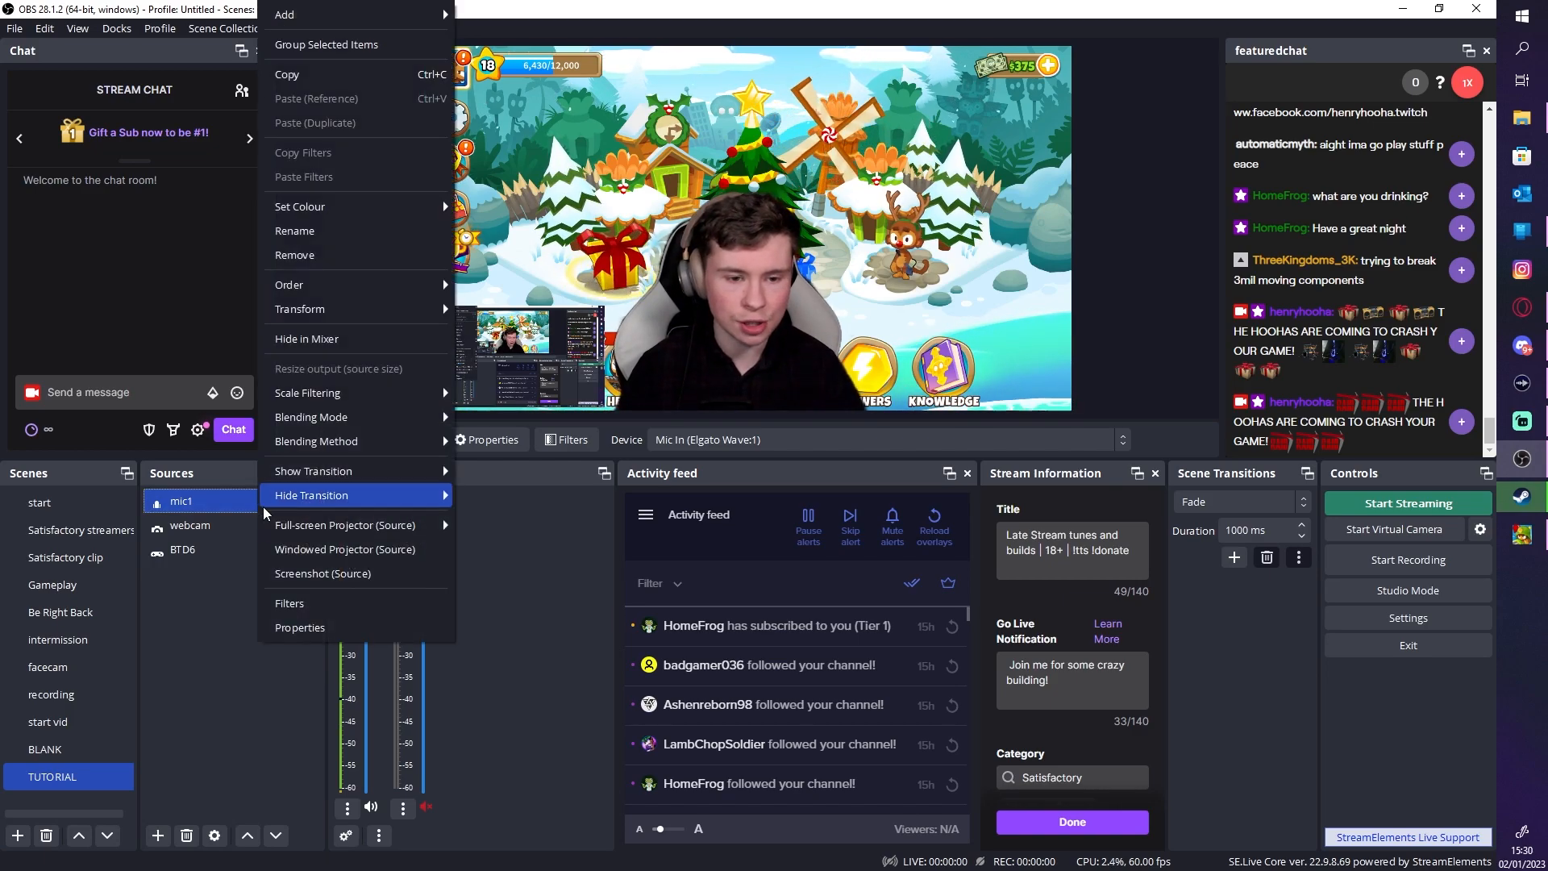
pyautogui.click(339, 605)
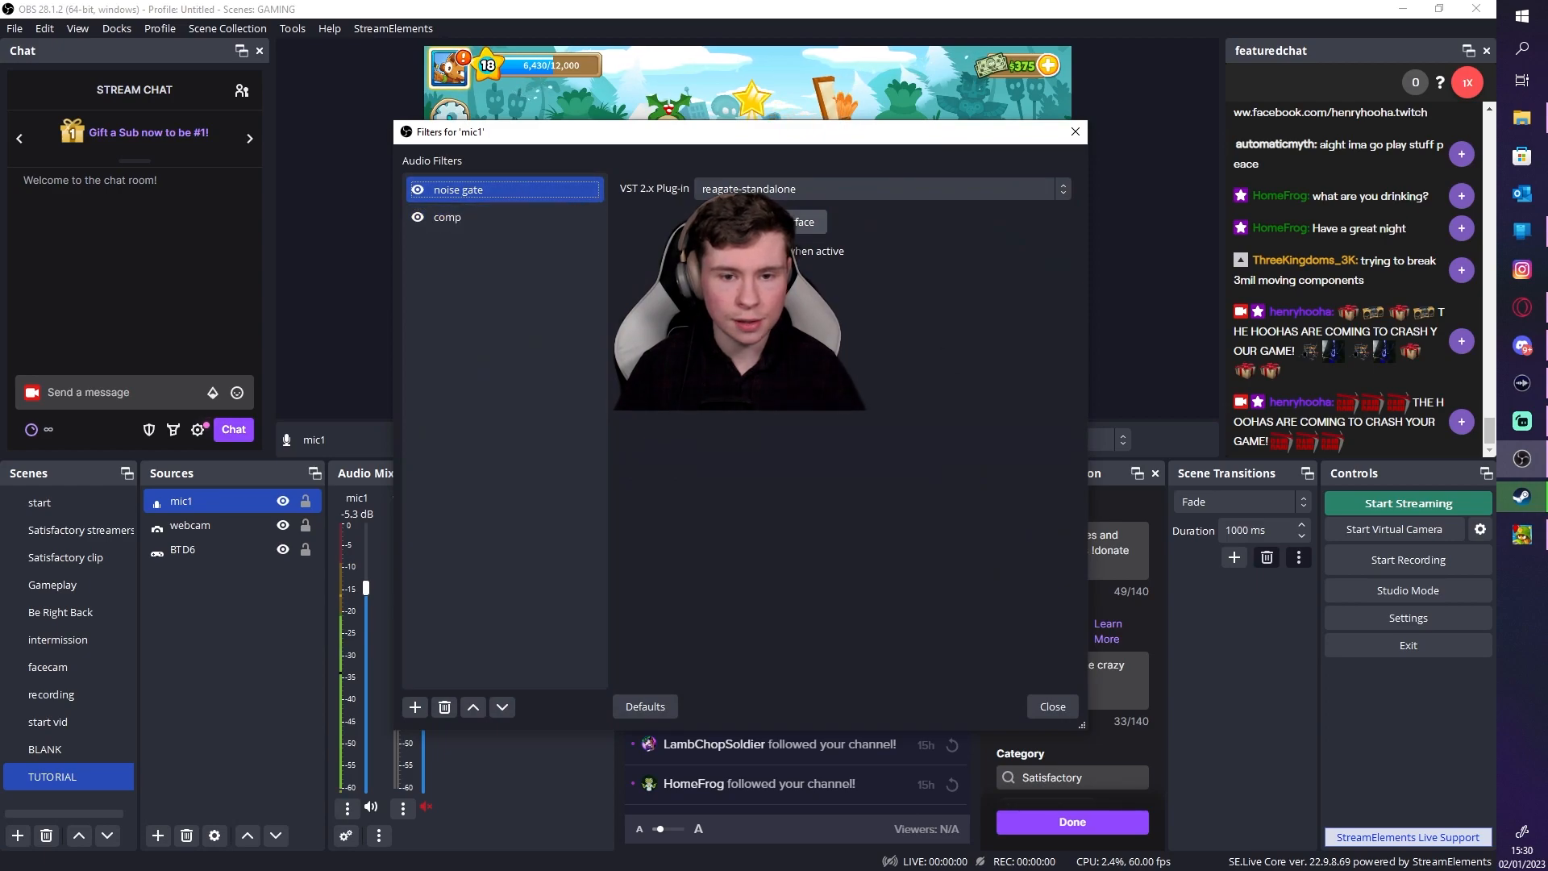
pyautogui.click(415, 707)
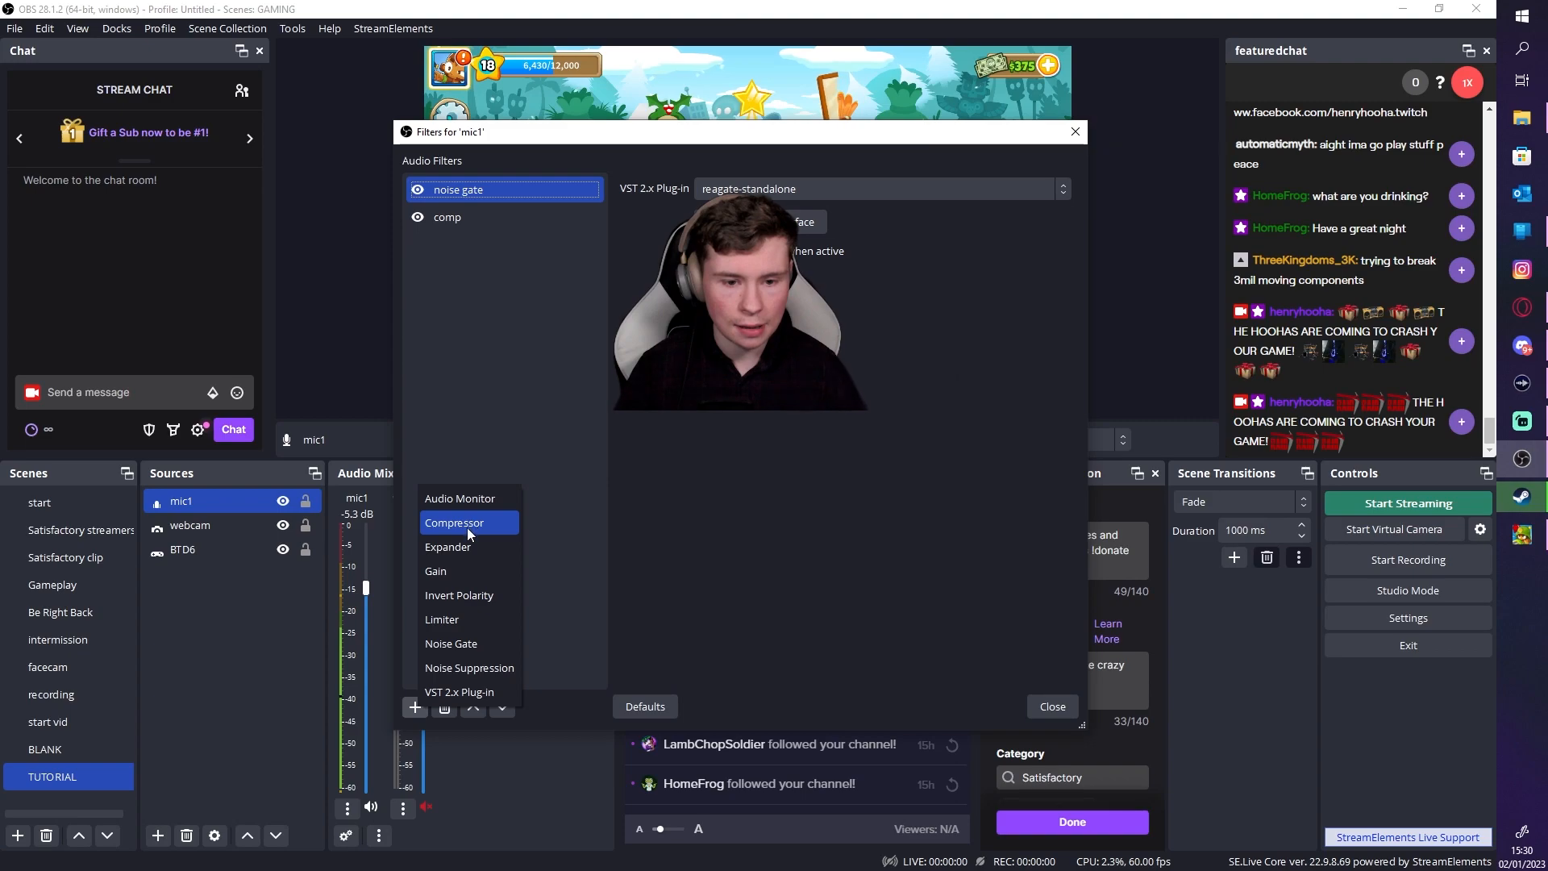
pyautogui.click(460, 692)
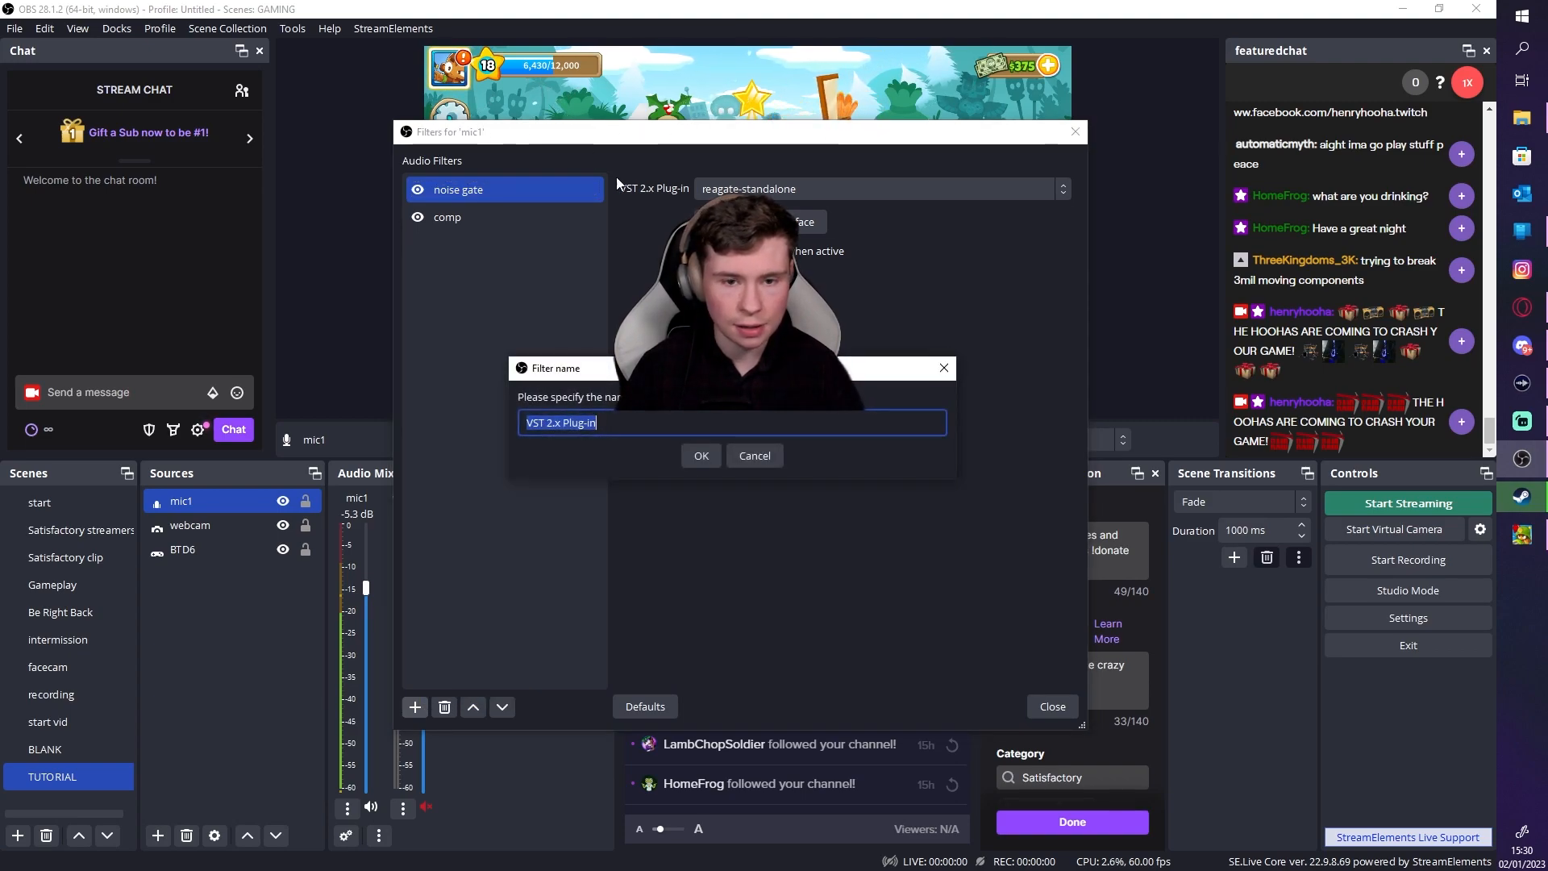
pyautogui.click(694, 461)
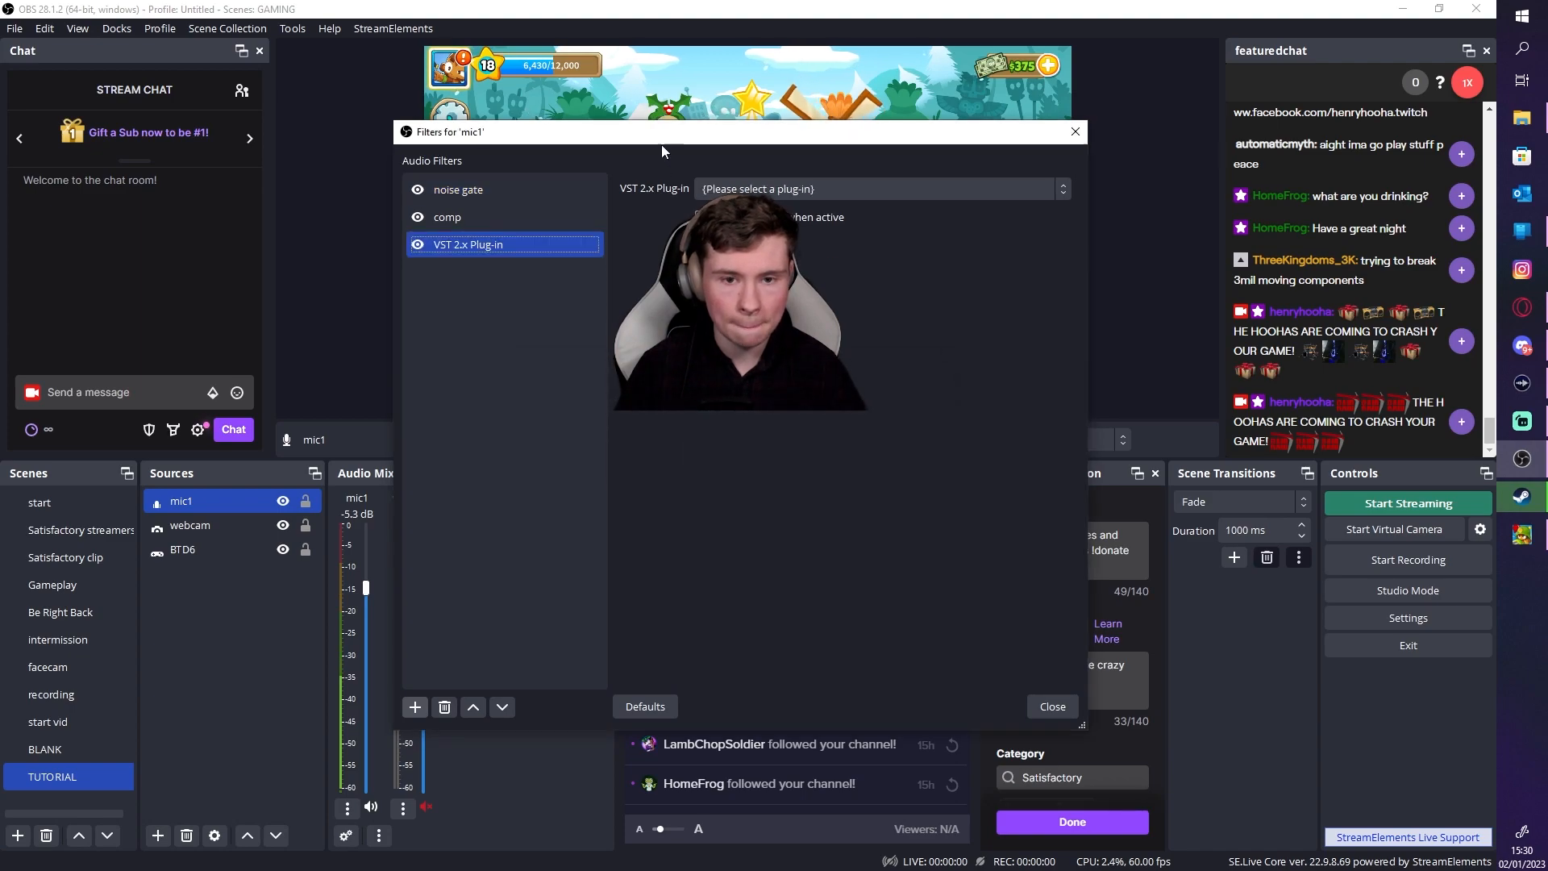
pyautogui.moveTo(661, 143); pyautogui.dragTo(379, 124)
pyautogui.click(461, 171)
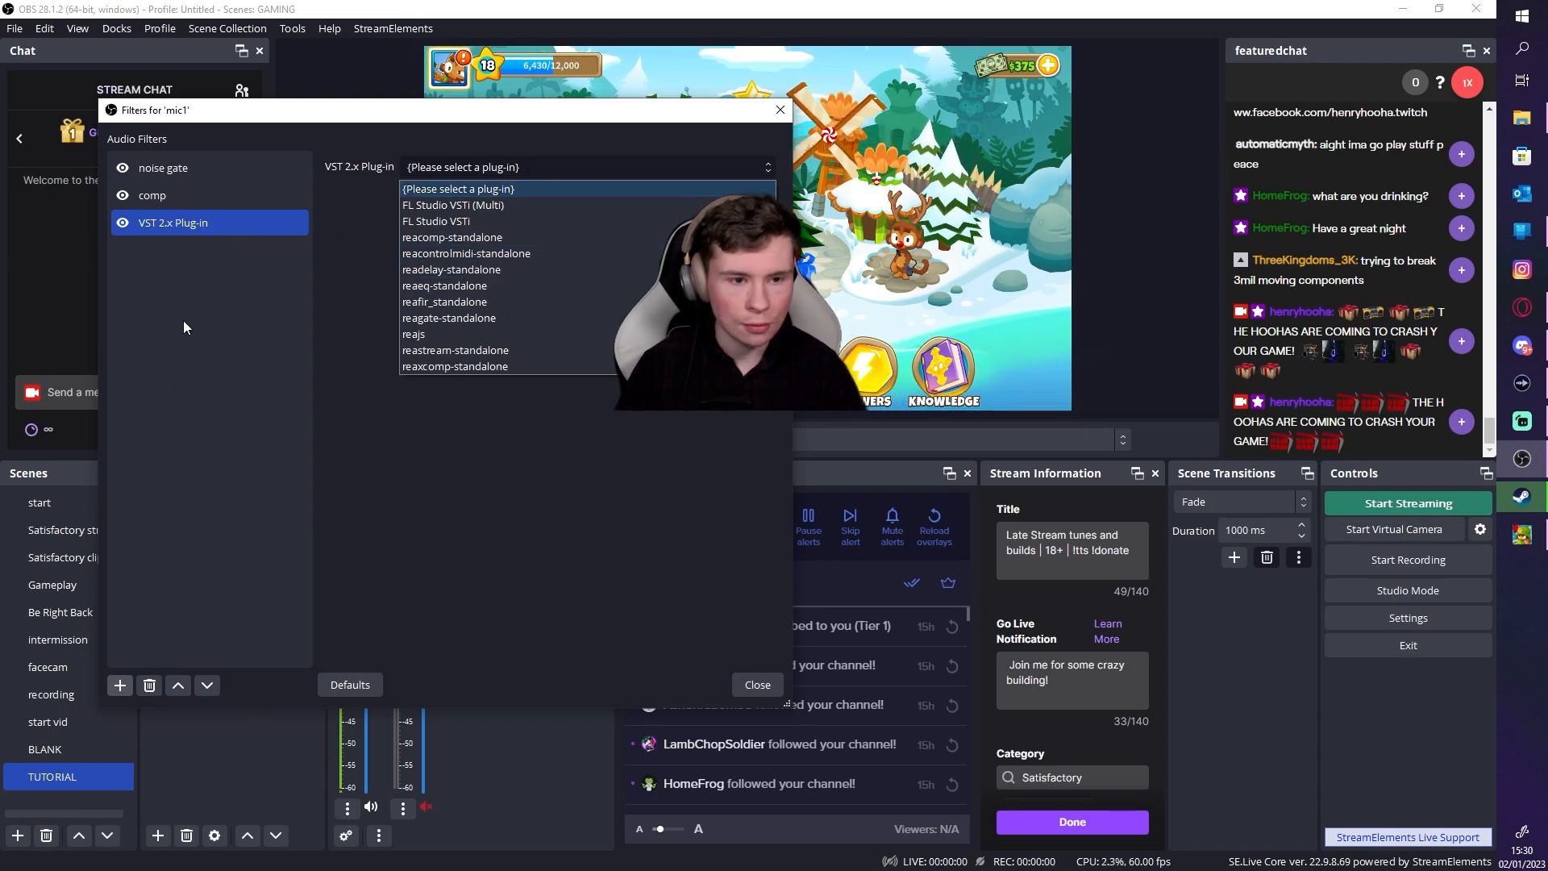
# Remove the unassigned VST 2.x Plug-in filter from mic1
pyautogui.click(233, 240)
pyautogui.rightClick(250, 226)
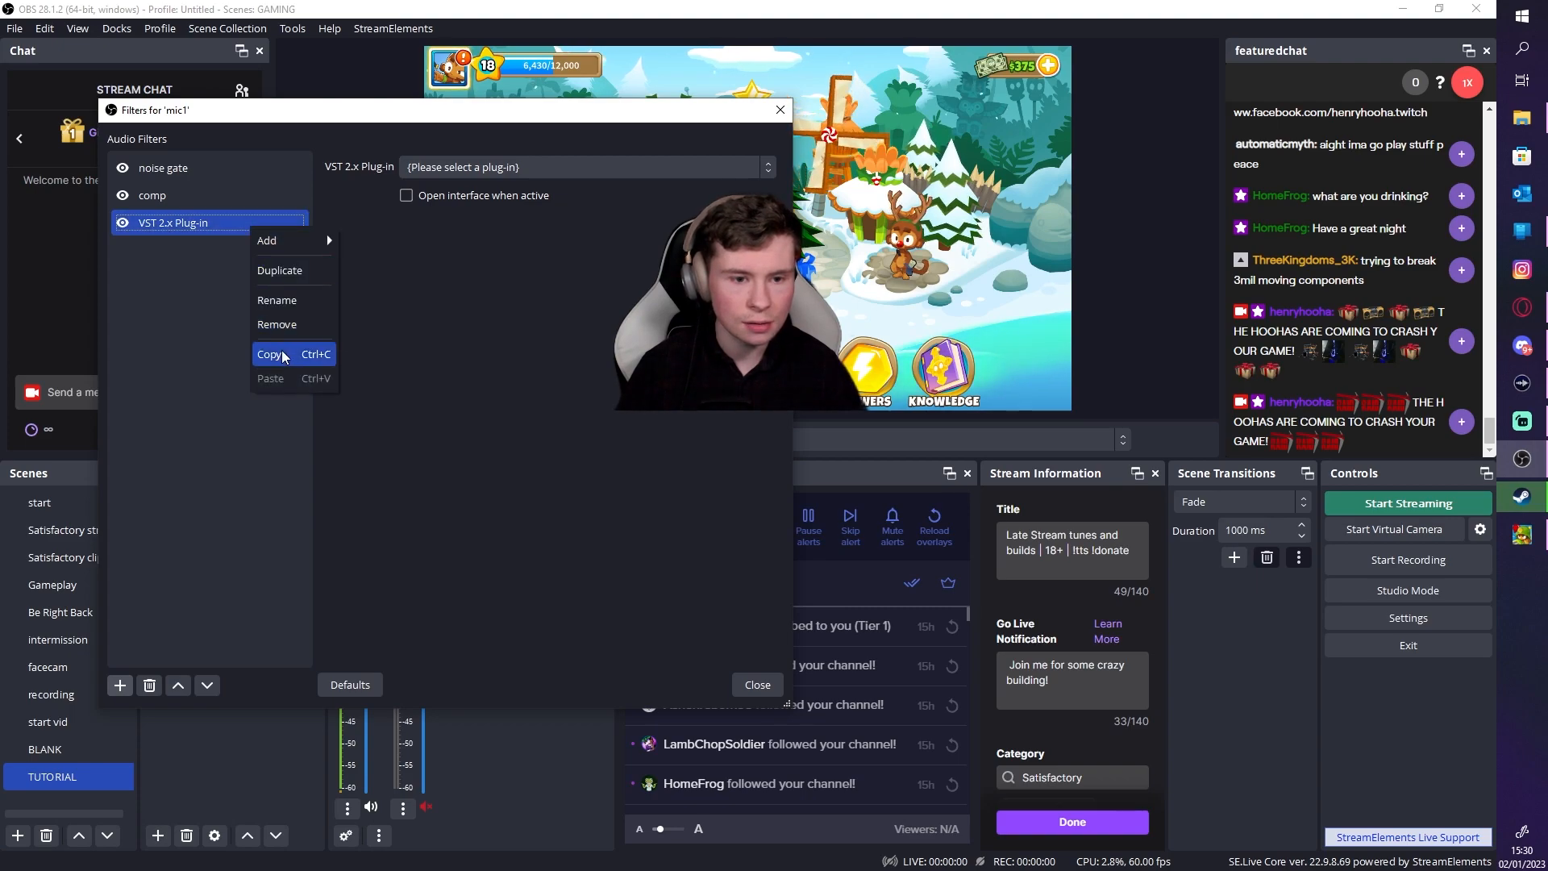
pyautogui.click(277, 325)
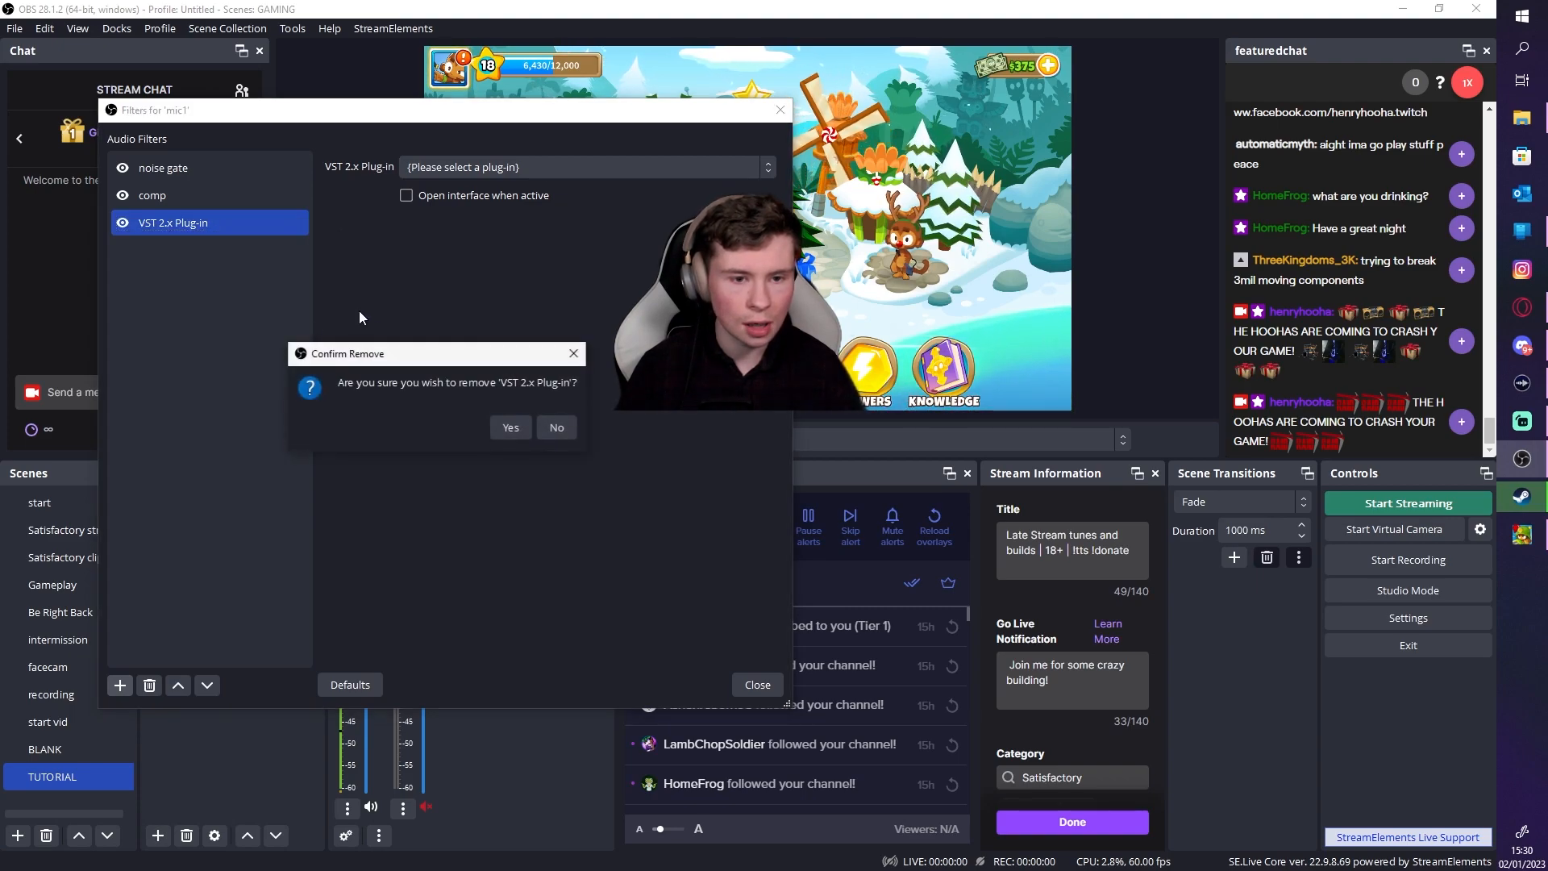
pyautogui.click(494, 429)
# Add a built-in Compressor filter with the default name to mic1 and view its settings
pyautogui.click(119, 685)
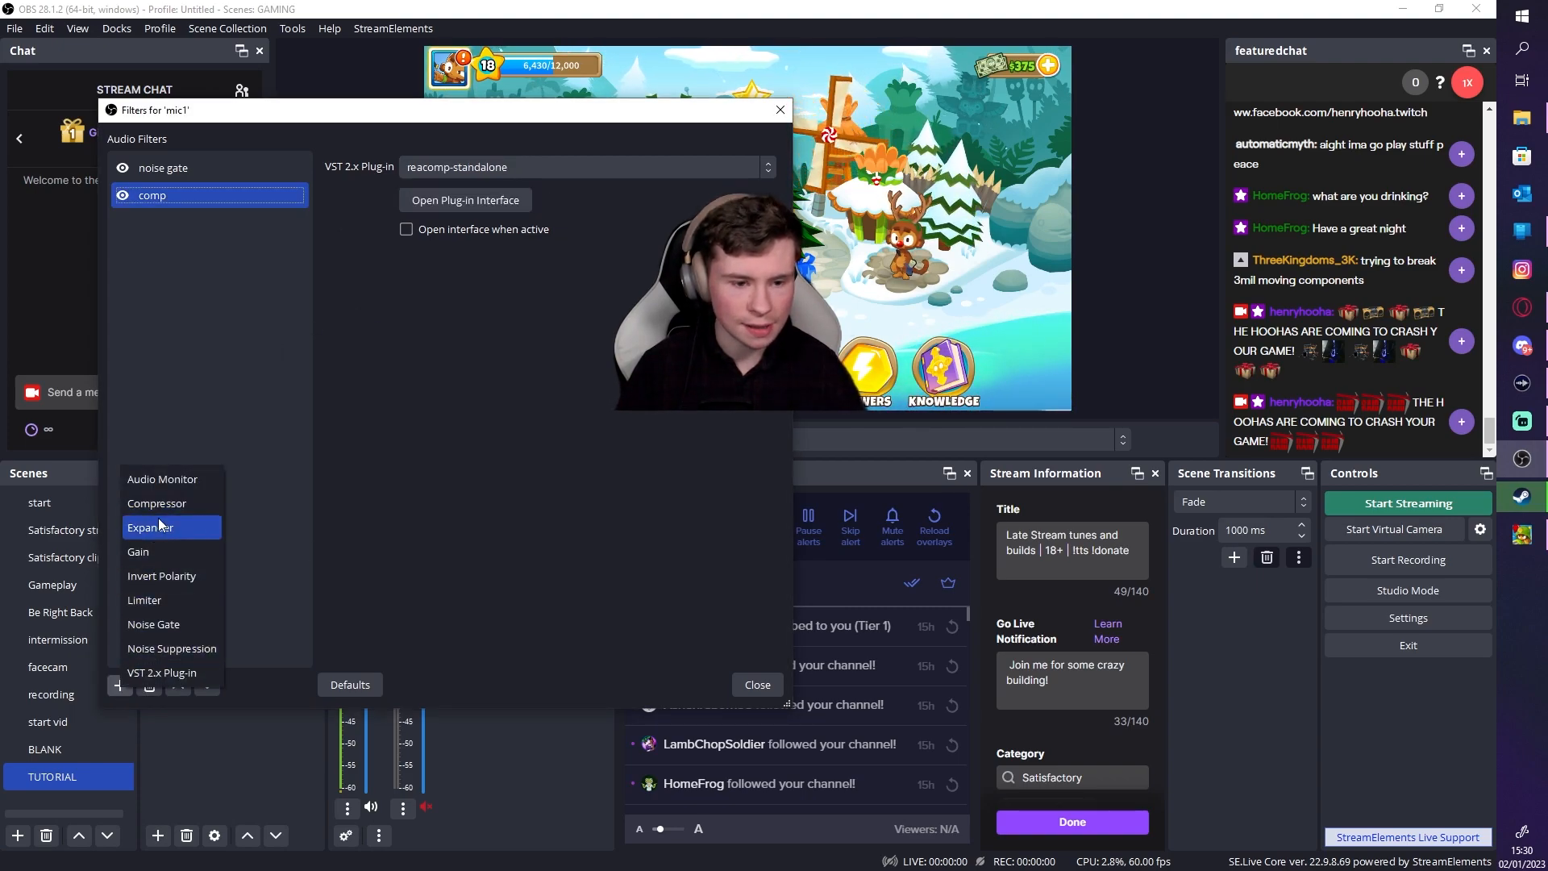
pyautogui.click(167, 510)
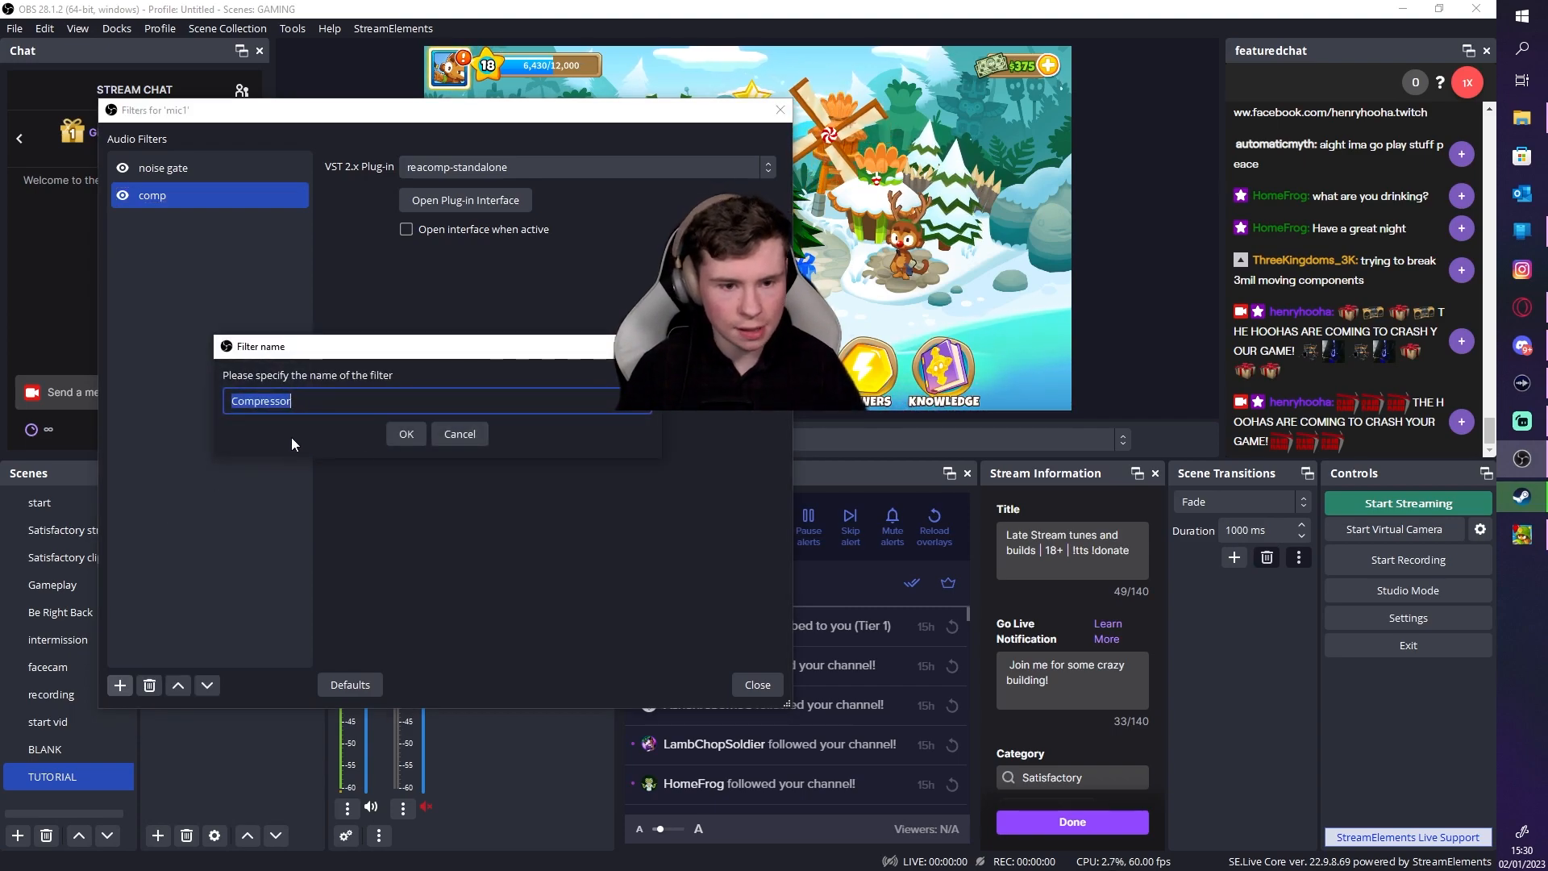
pyautogui.click(403, 436)
pyautogui.moveTo(638, 122); pyautogui.dragTo(528, 97)
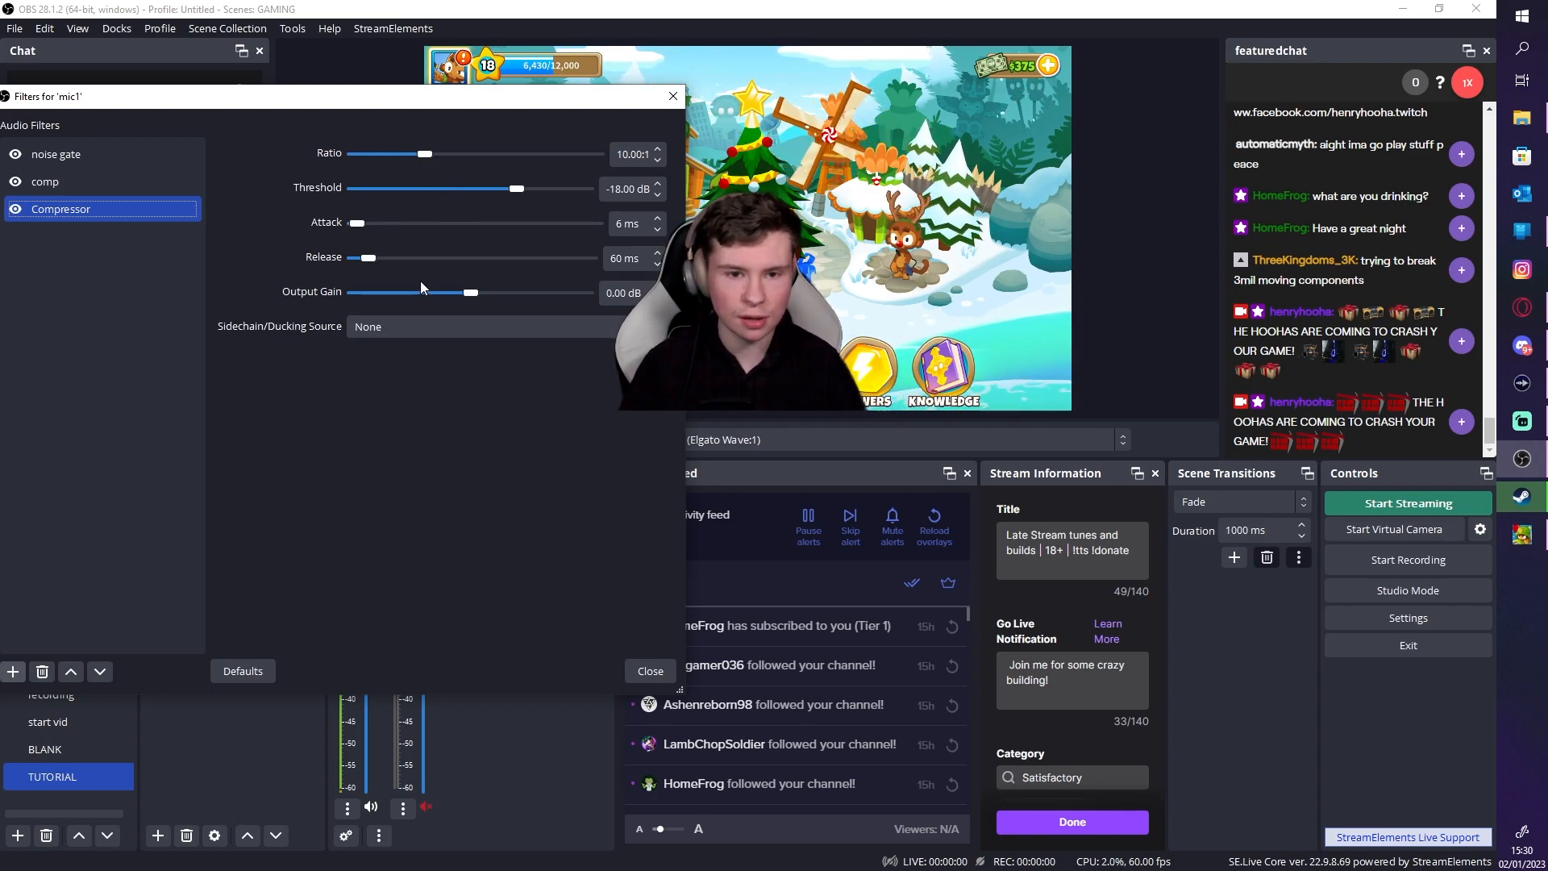
pyautogui.moveTo(488, 97); pyautogui.dragTo(510, 93)
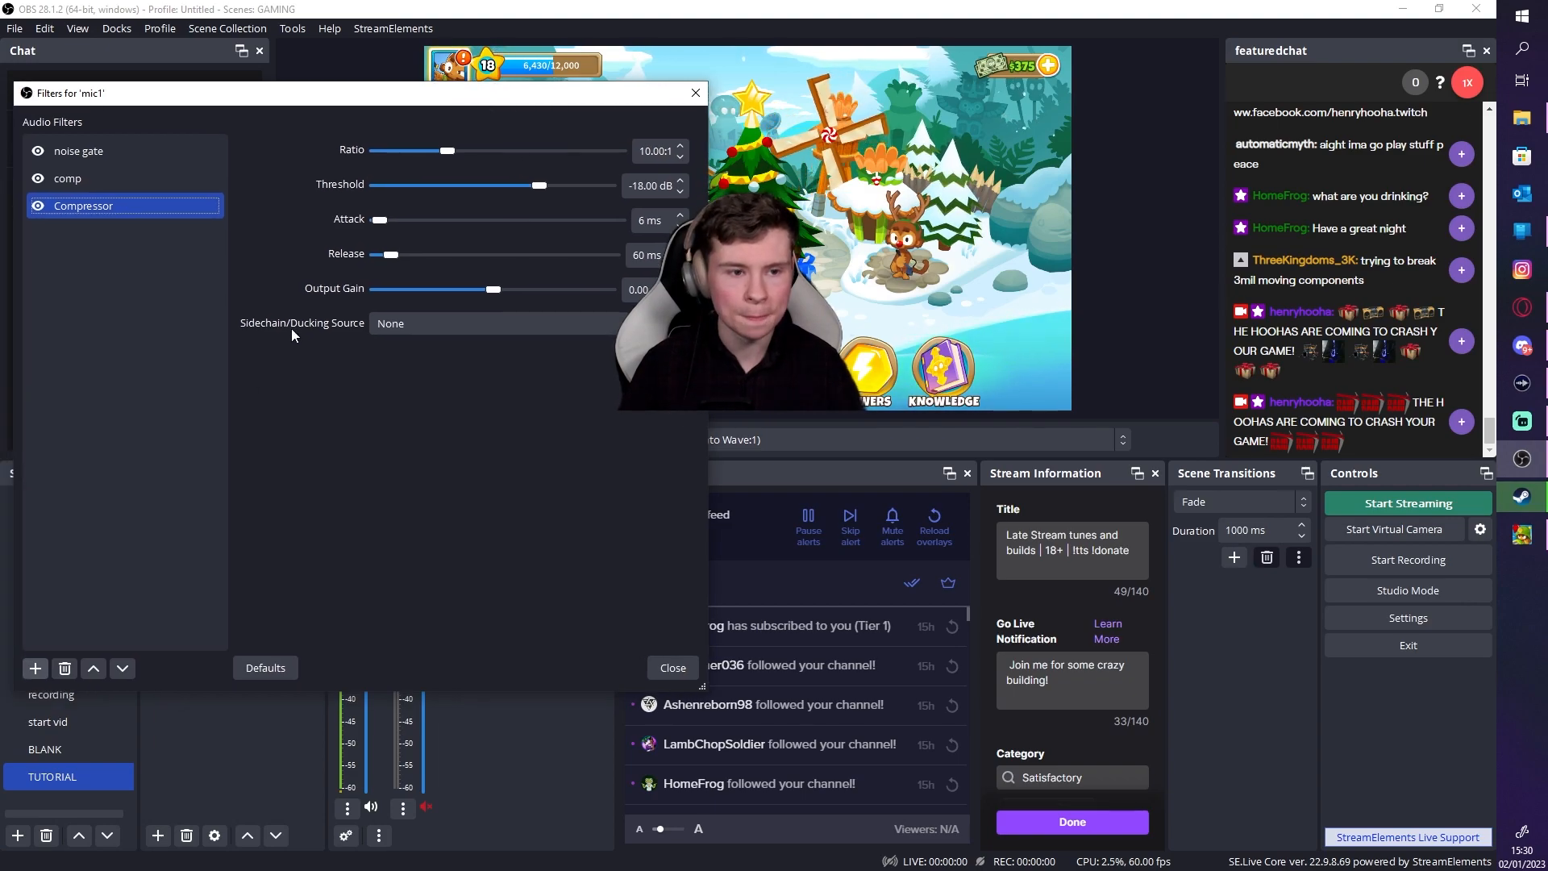
# Remove the built-in Compressor filter from mic1 and close the filters window
pyautogui.rightClick(195, 210)
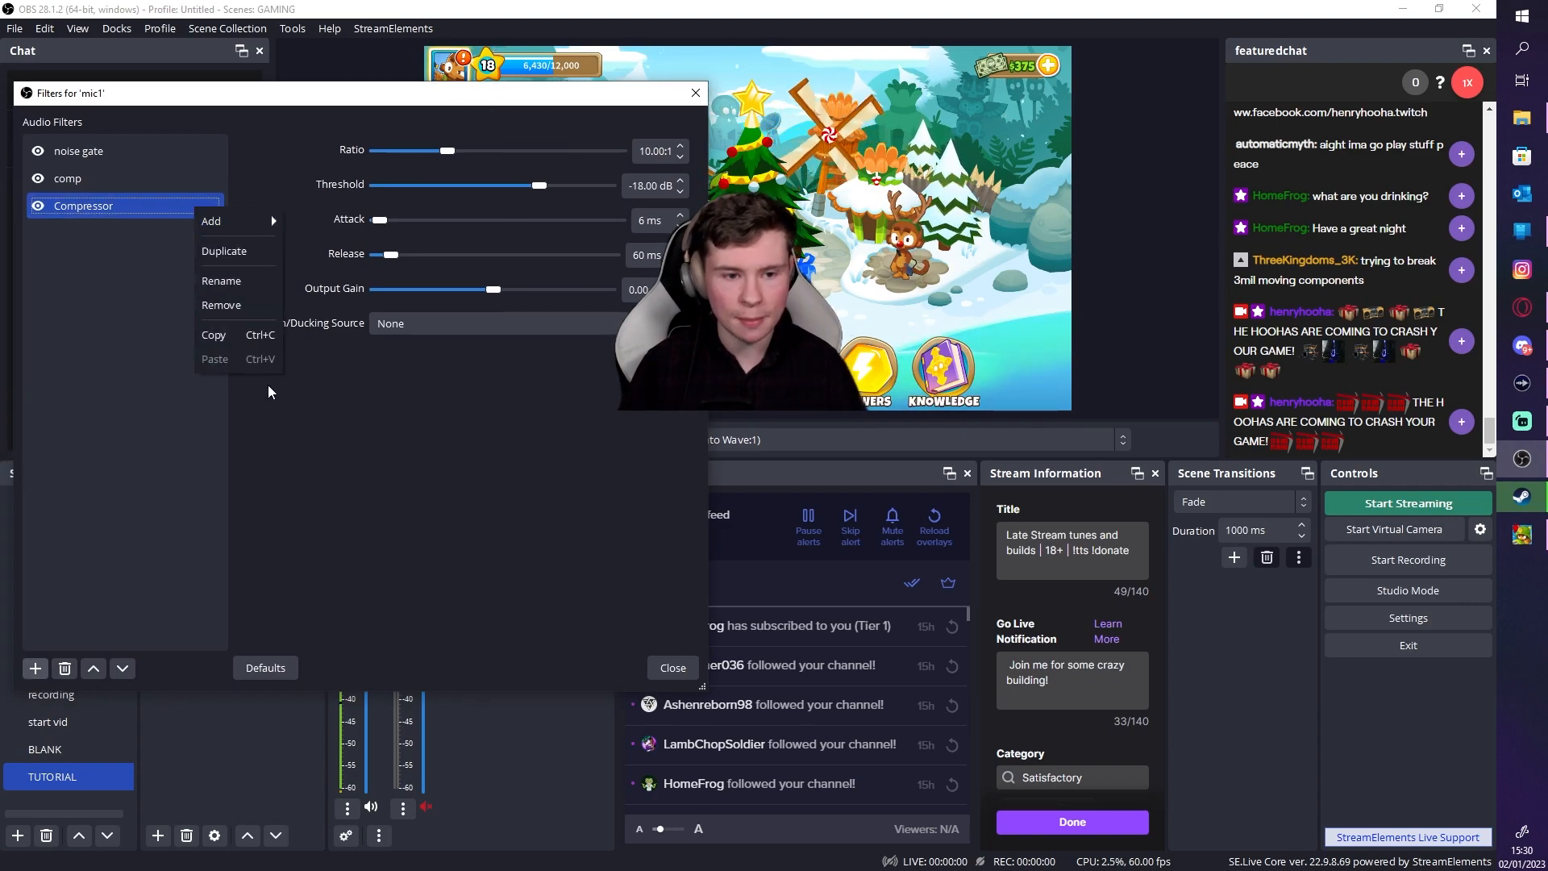
pyautogui.click(230, 307)
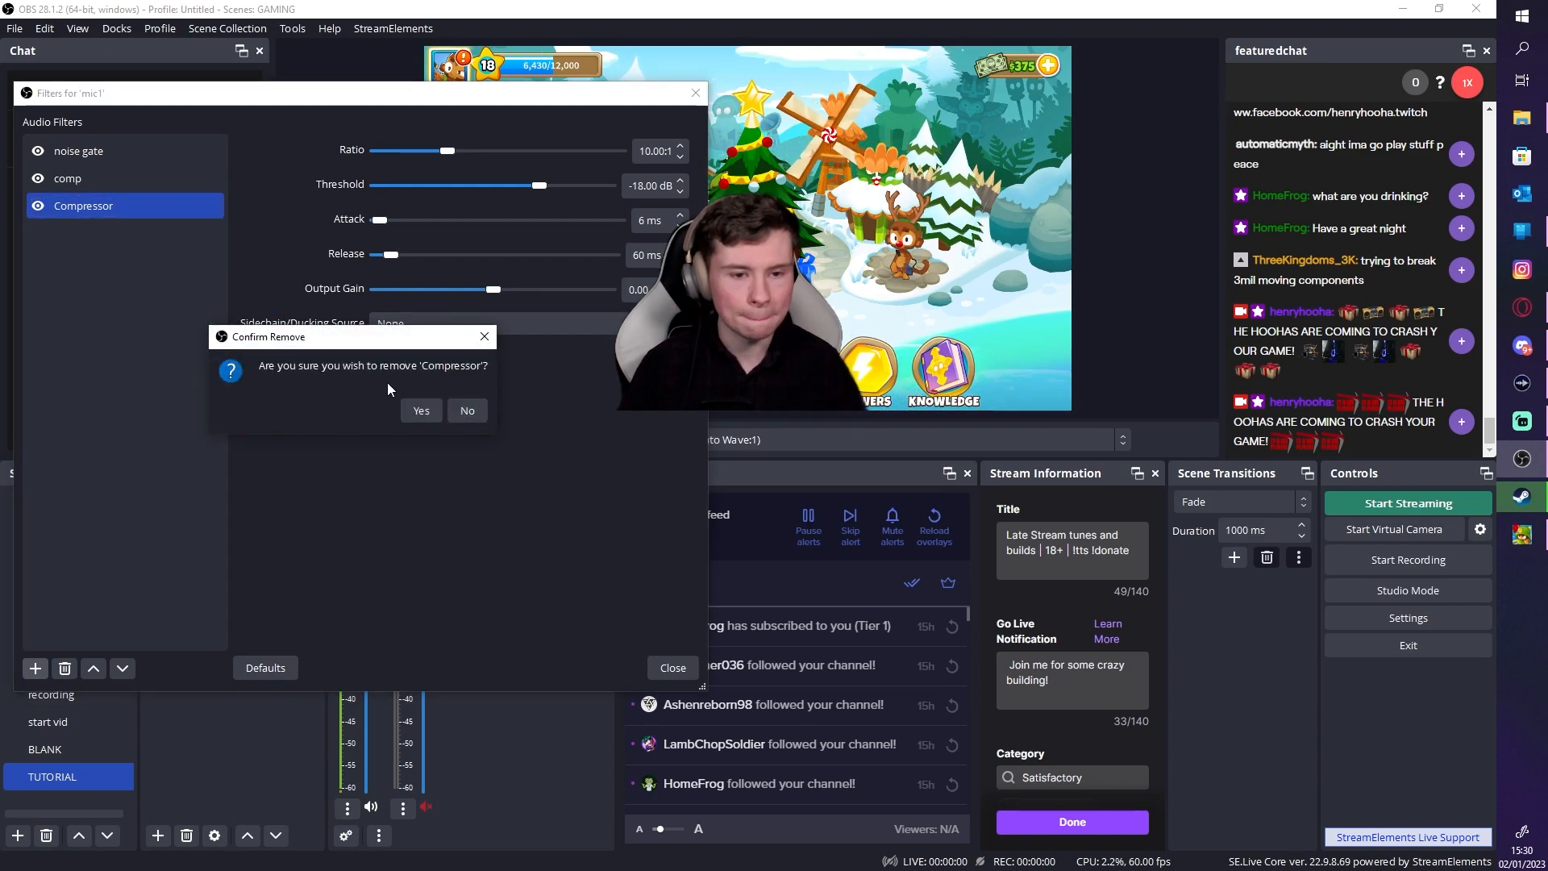
pyautogui.click(422, 412)
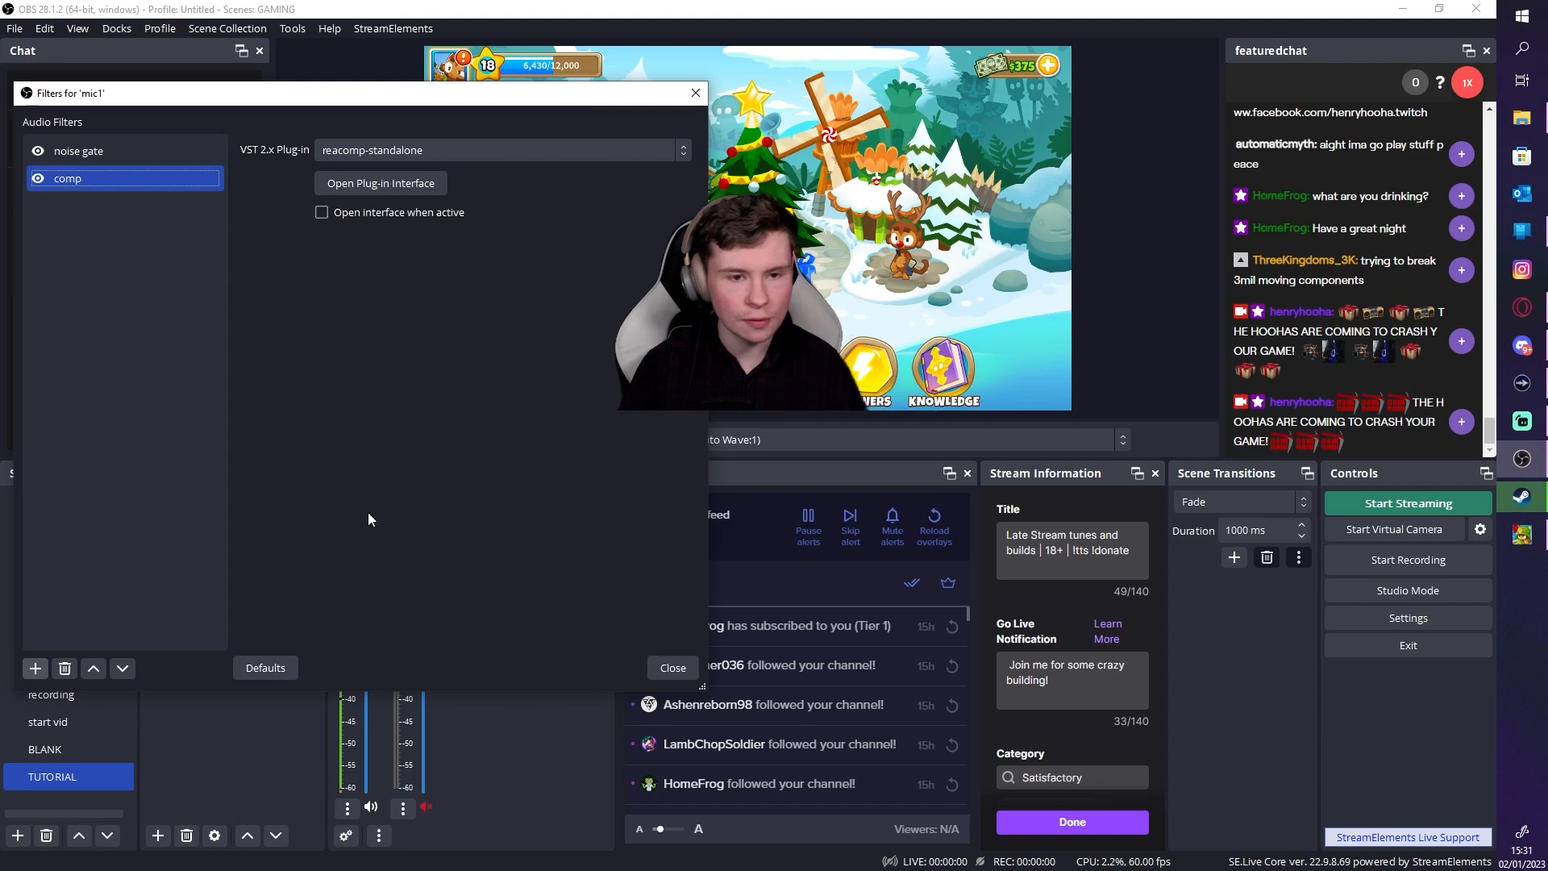
pyautogui.click(672, 669)
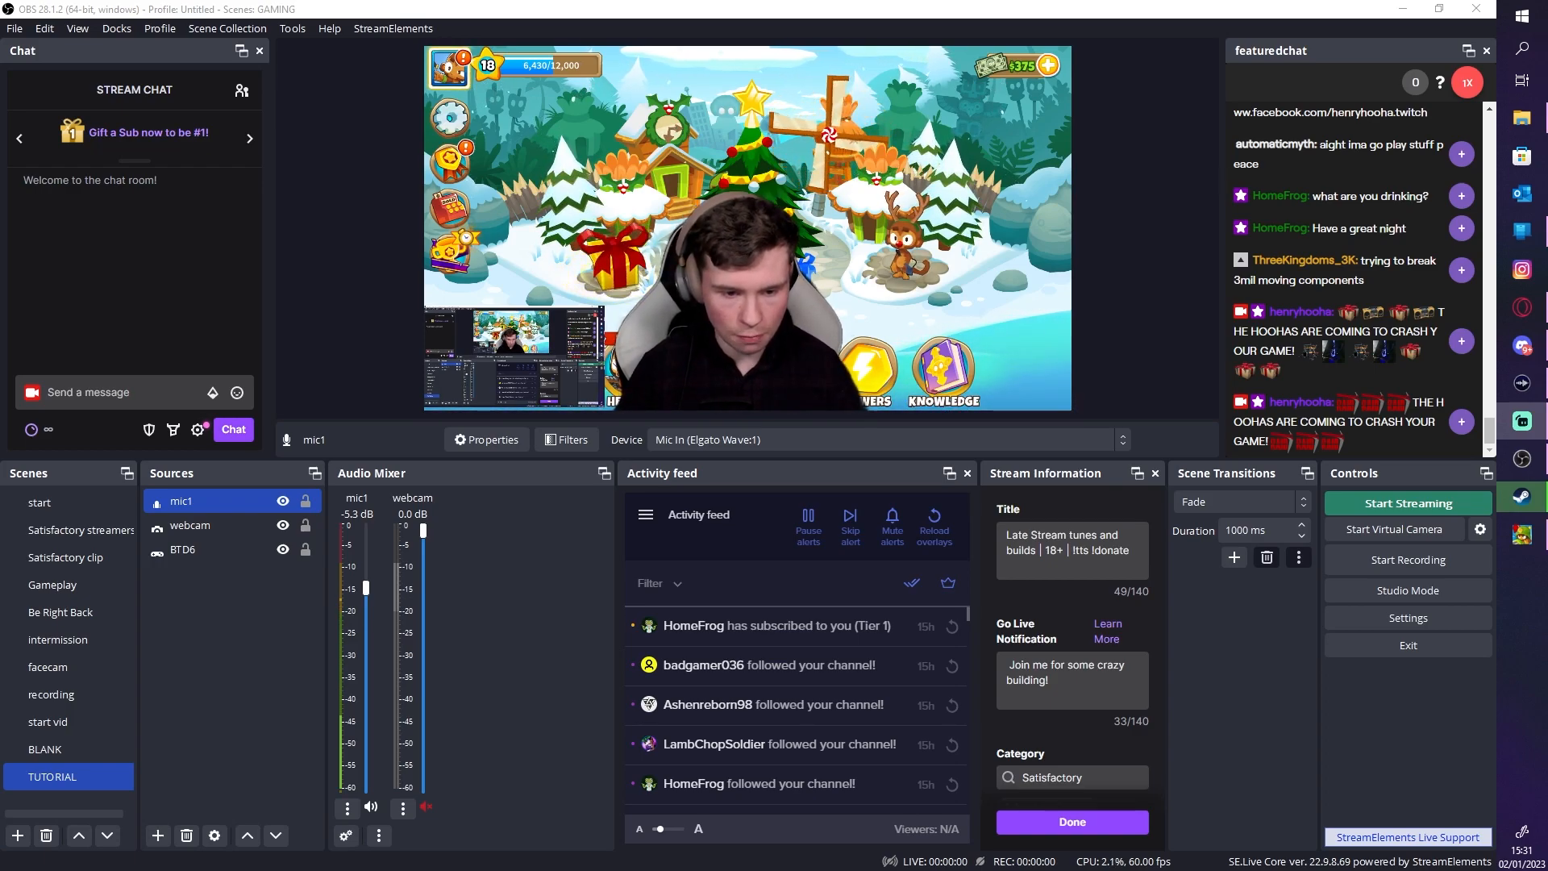
# Mute and unmute mic1 in the audio mixer and lower its volume to about -8.7 dB
pyautogui.click(372, 806)
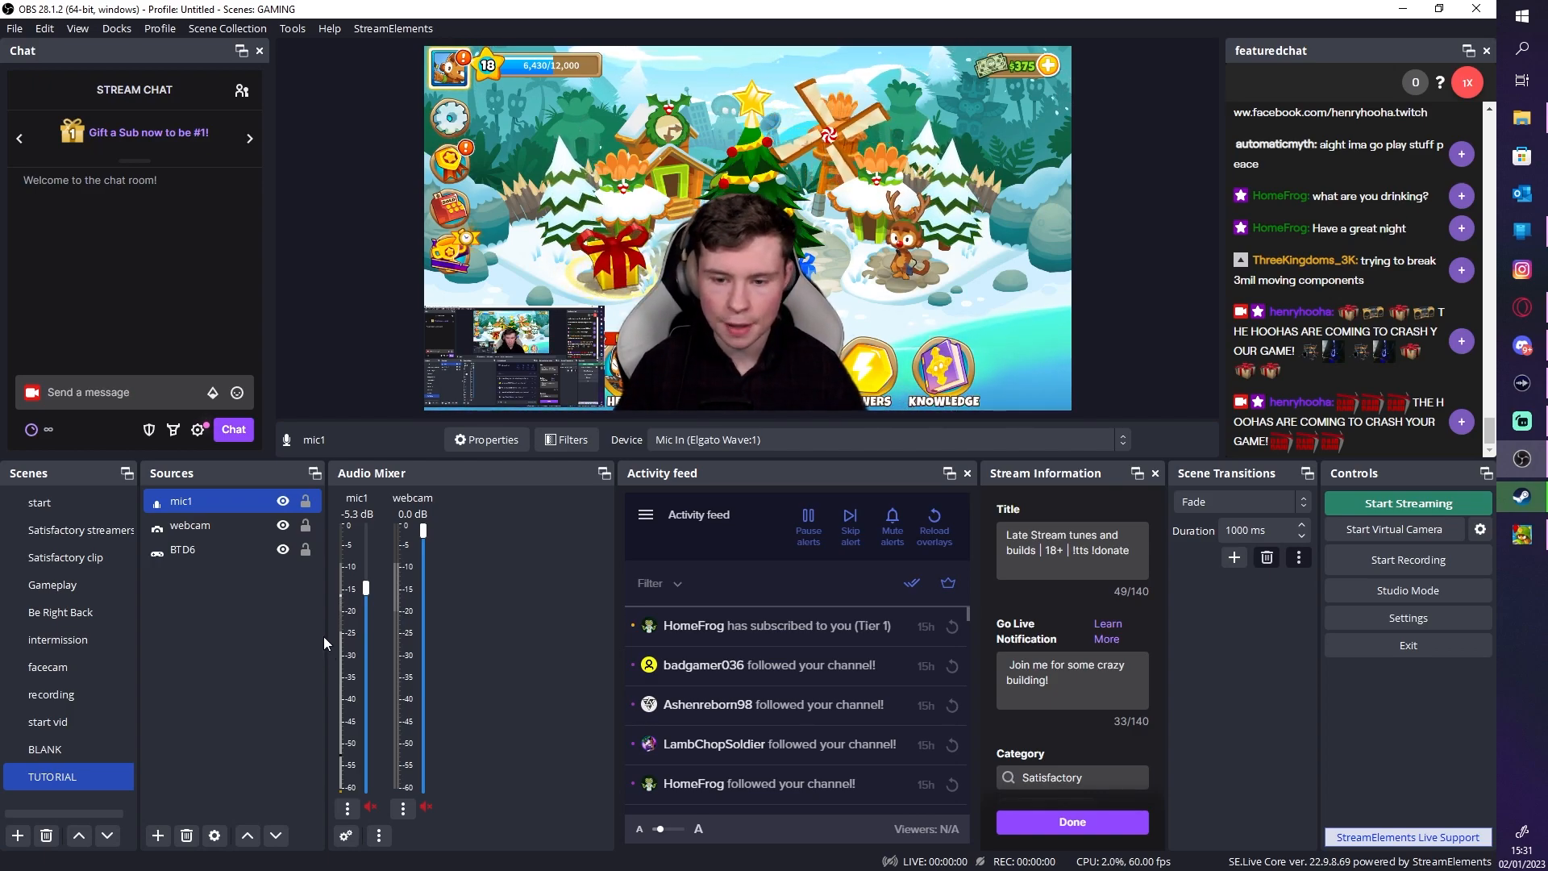
pyautogui.click(367, 807)
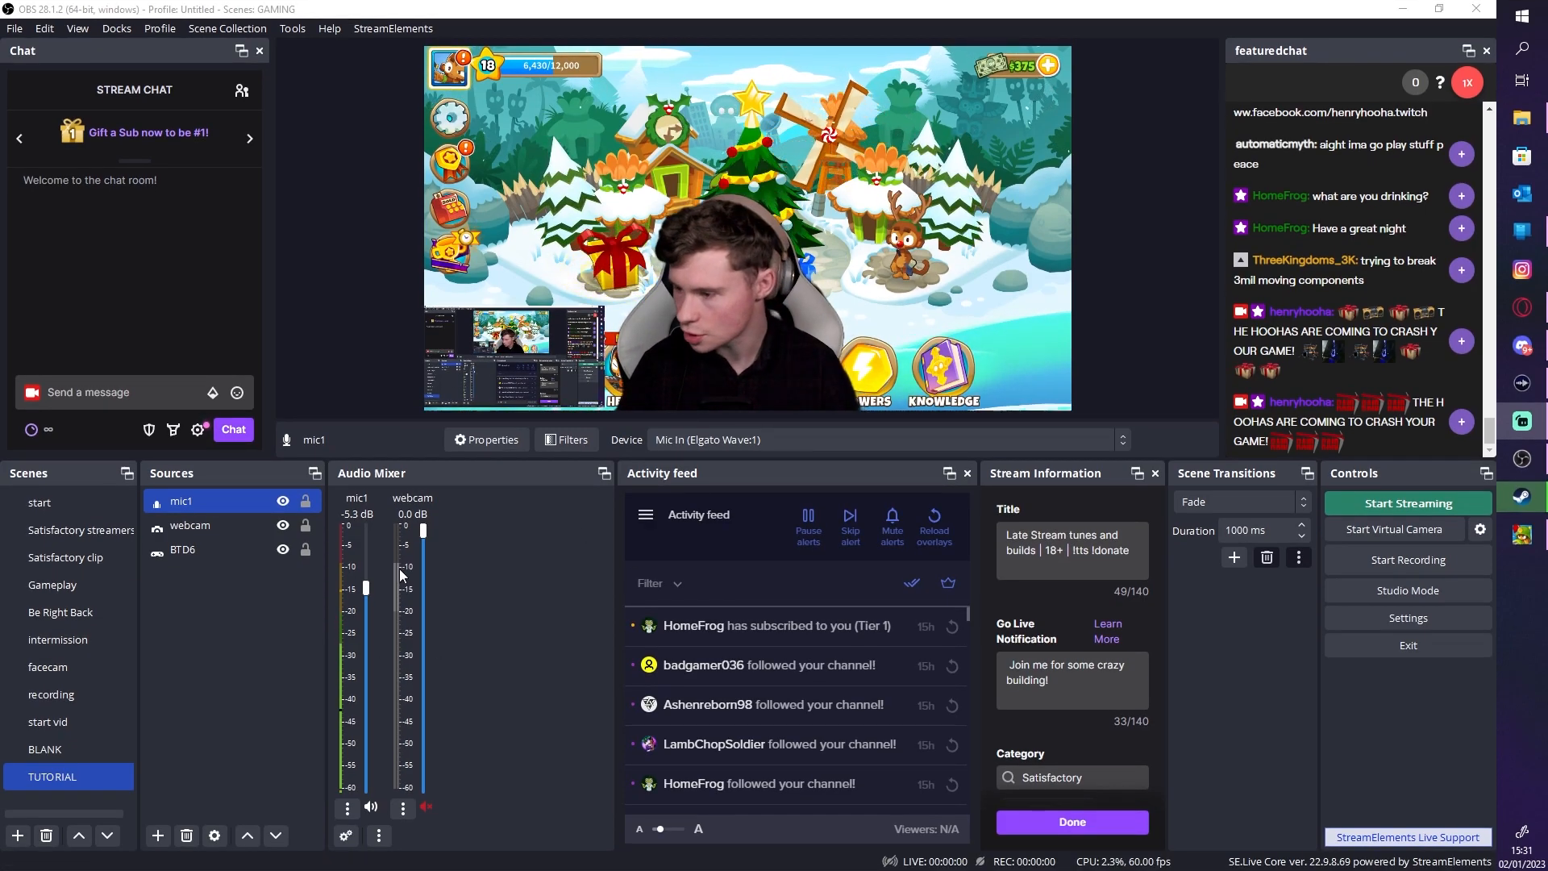
pyautogui.moveTo(367, 588); pyautogui.dragTo(367, 609)
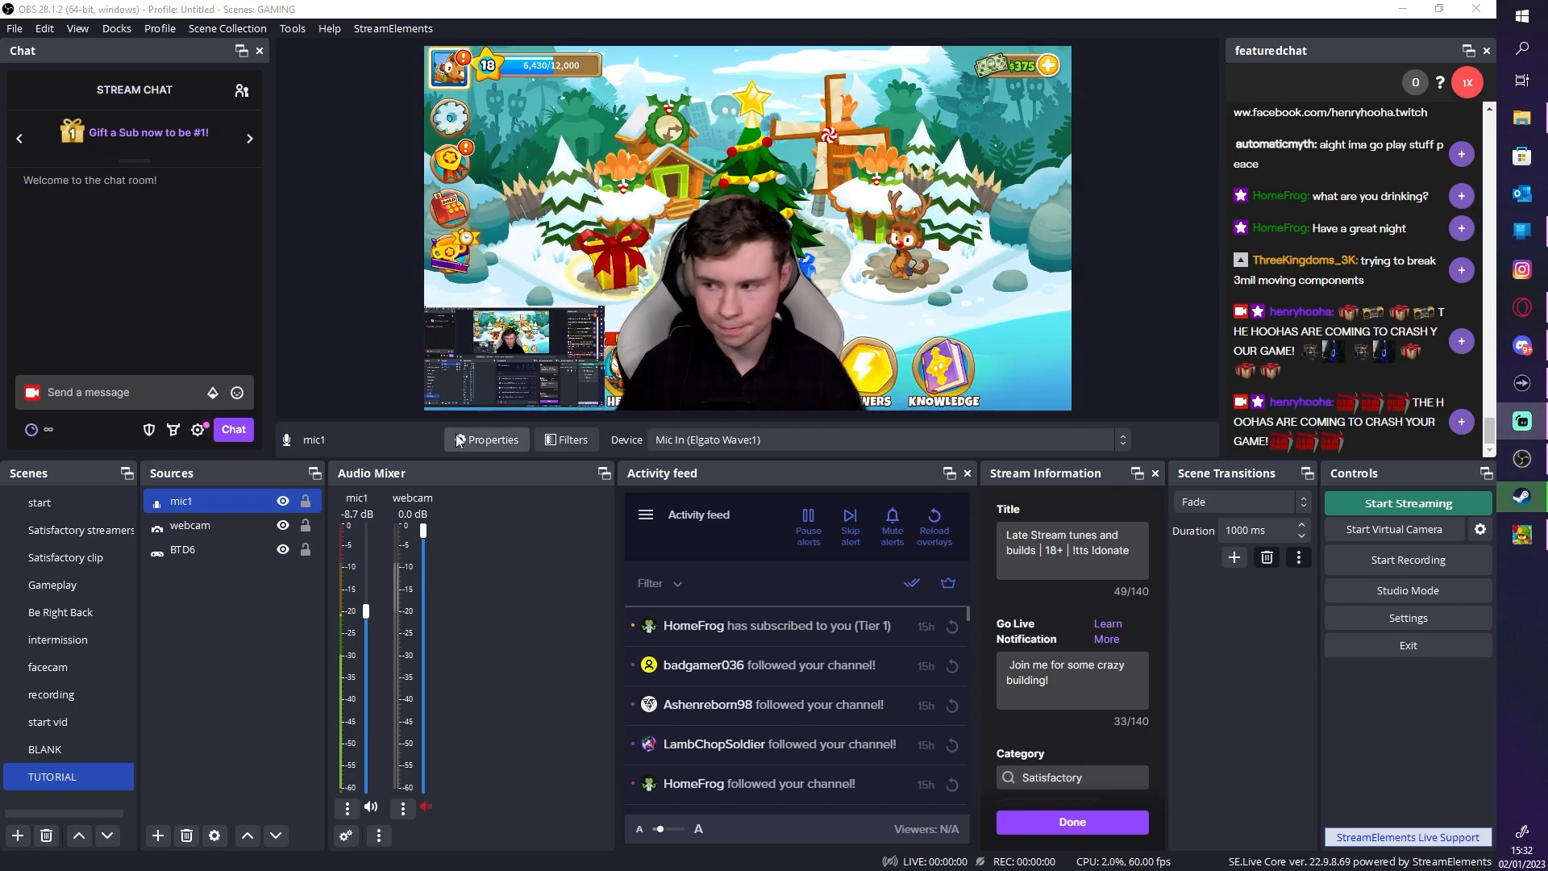
# Add a new Application Audio Capture (BETA) source named "btd6 audio" to the TUTORIAL scene
pyautogui.click(157, 835)
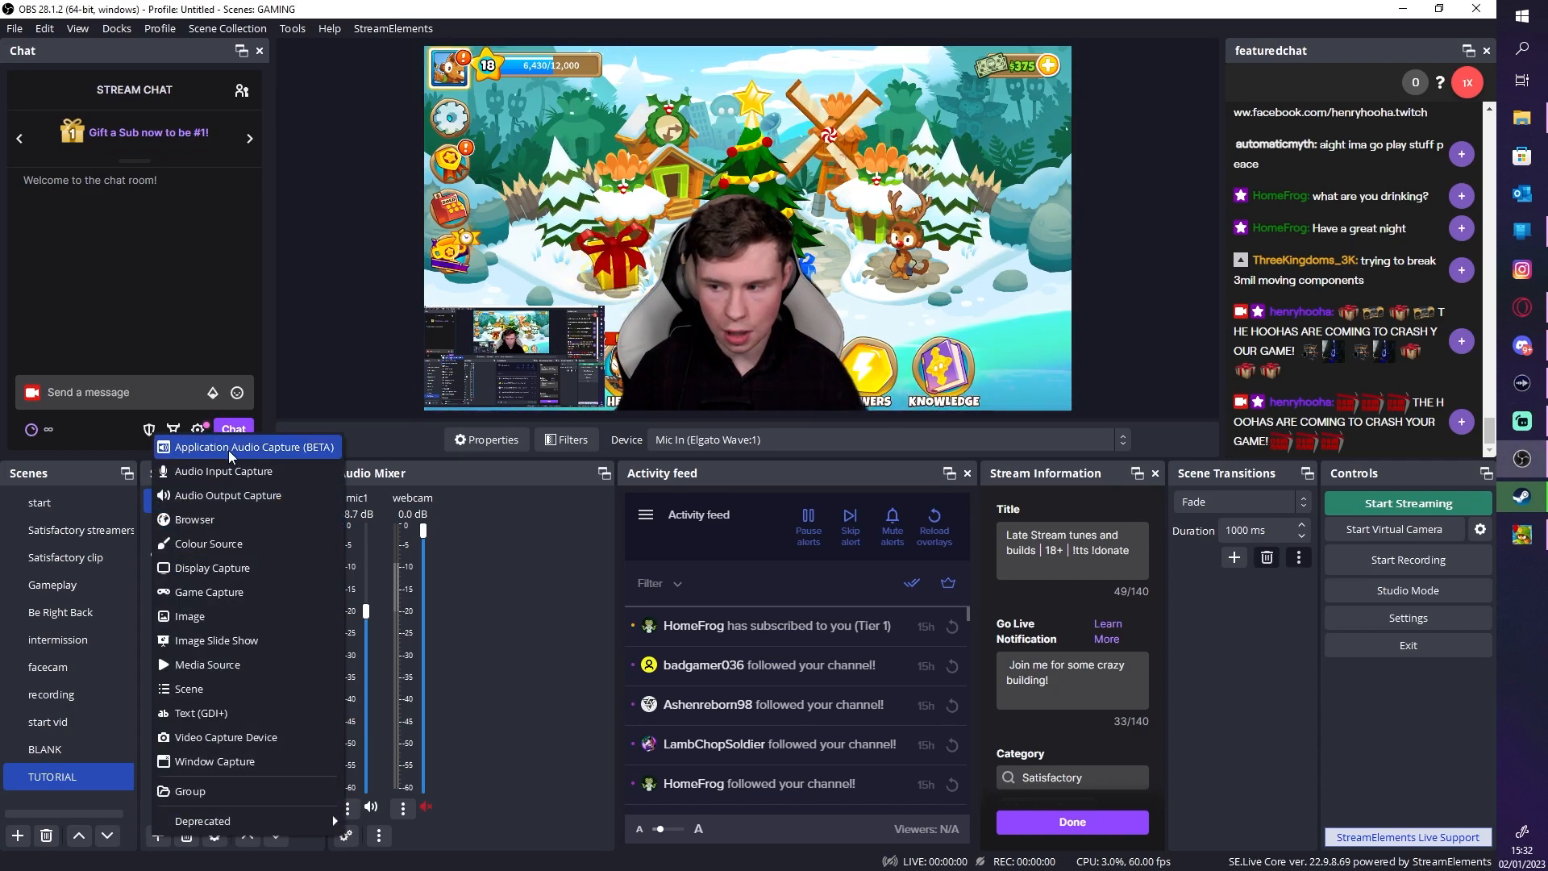
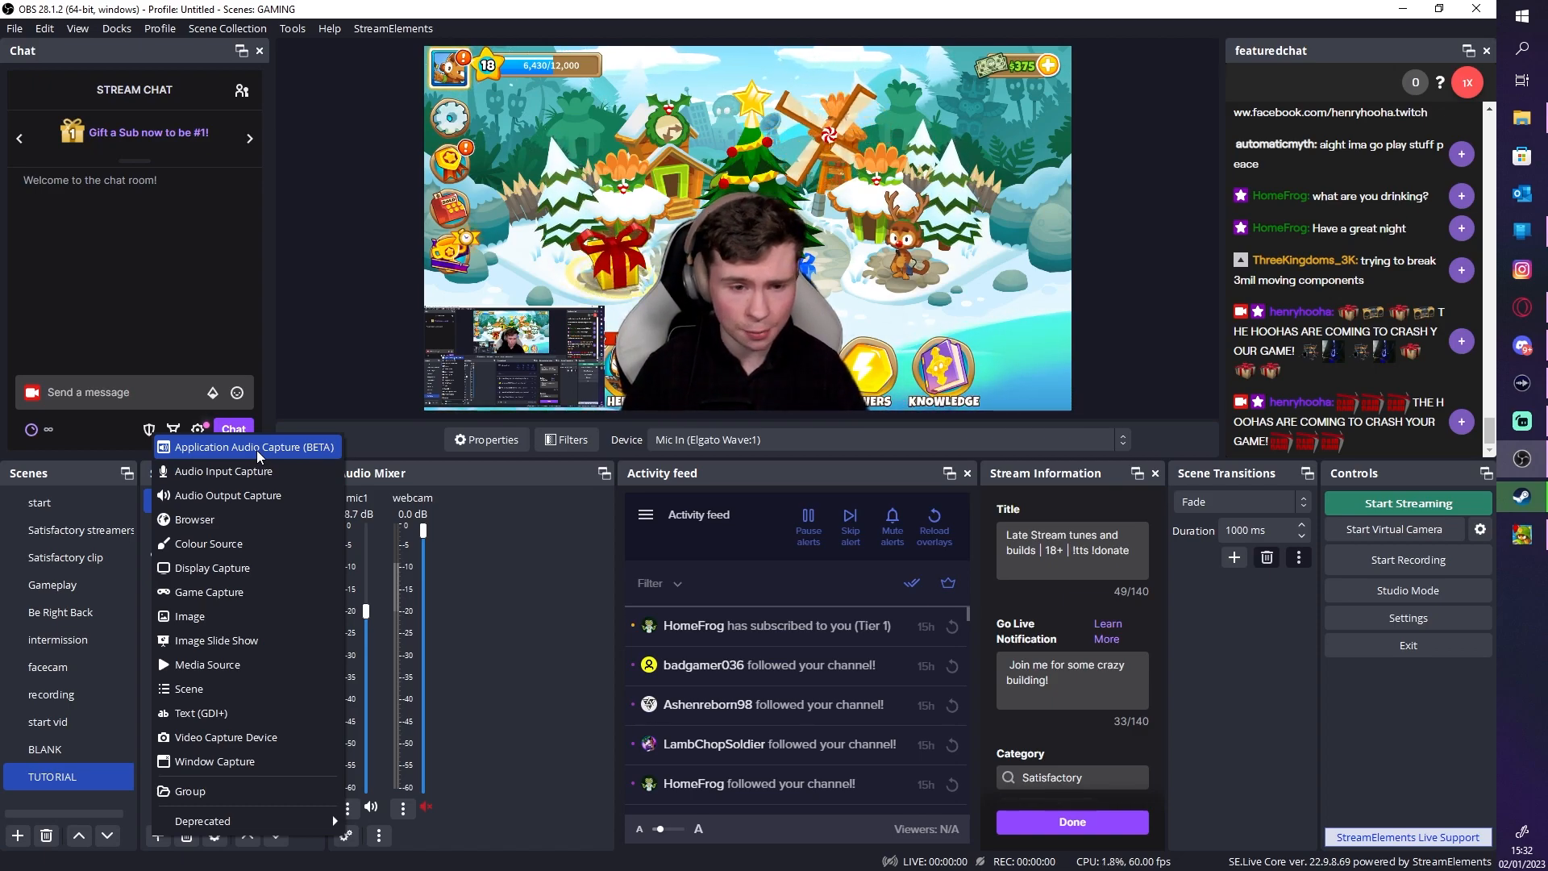
pyautogui.click(257, 450)
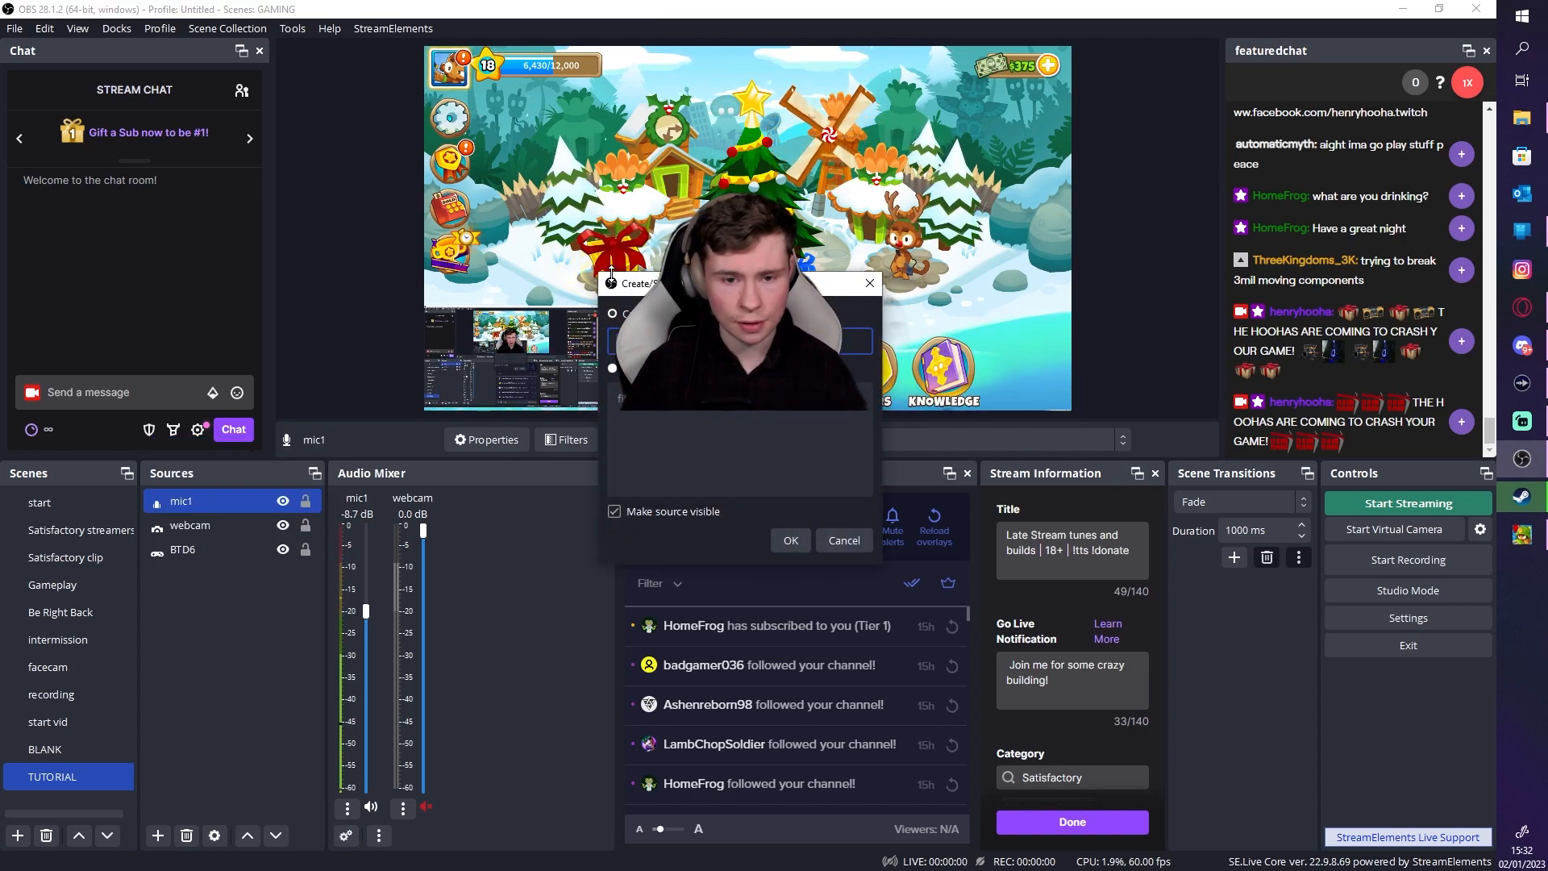
pyautogui.moveTo(625, 296); pyautogui.dragTo(291, 313)
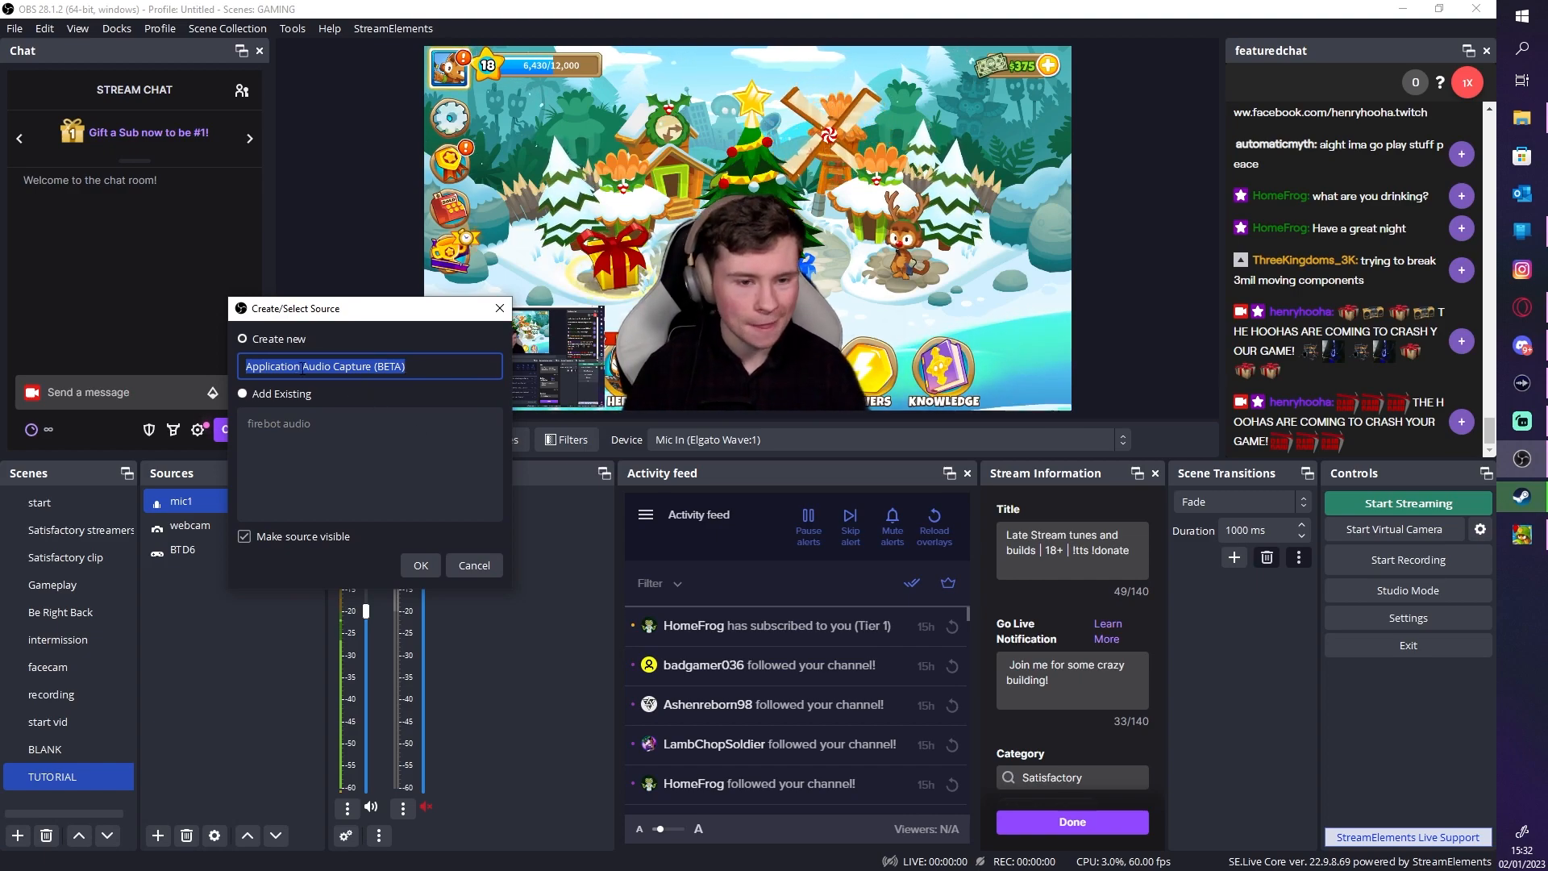
pyautogui.write('btd6 au')
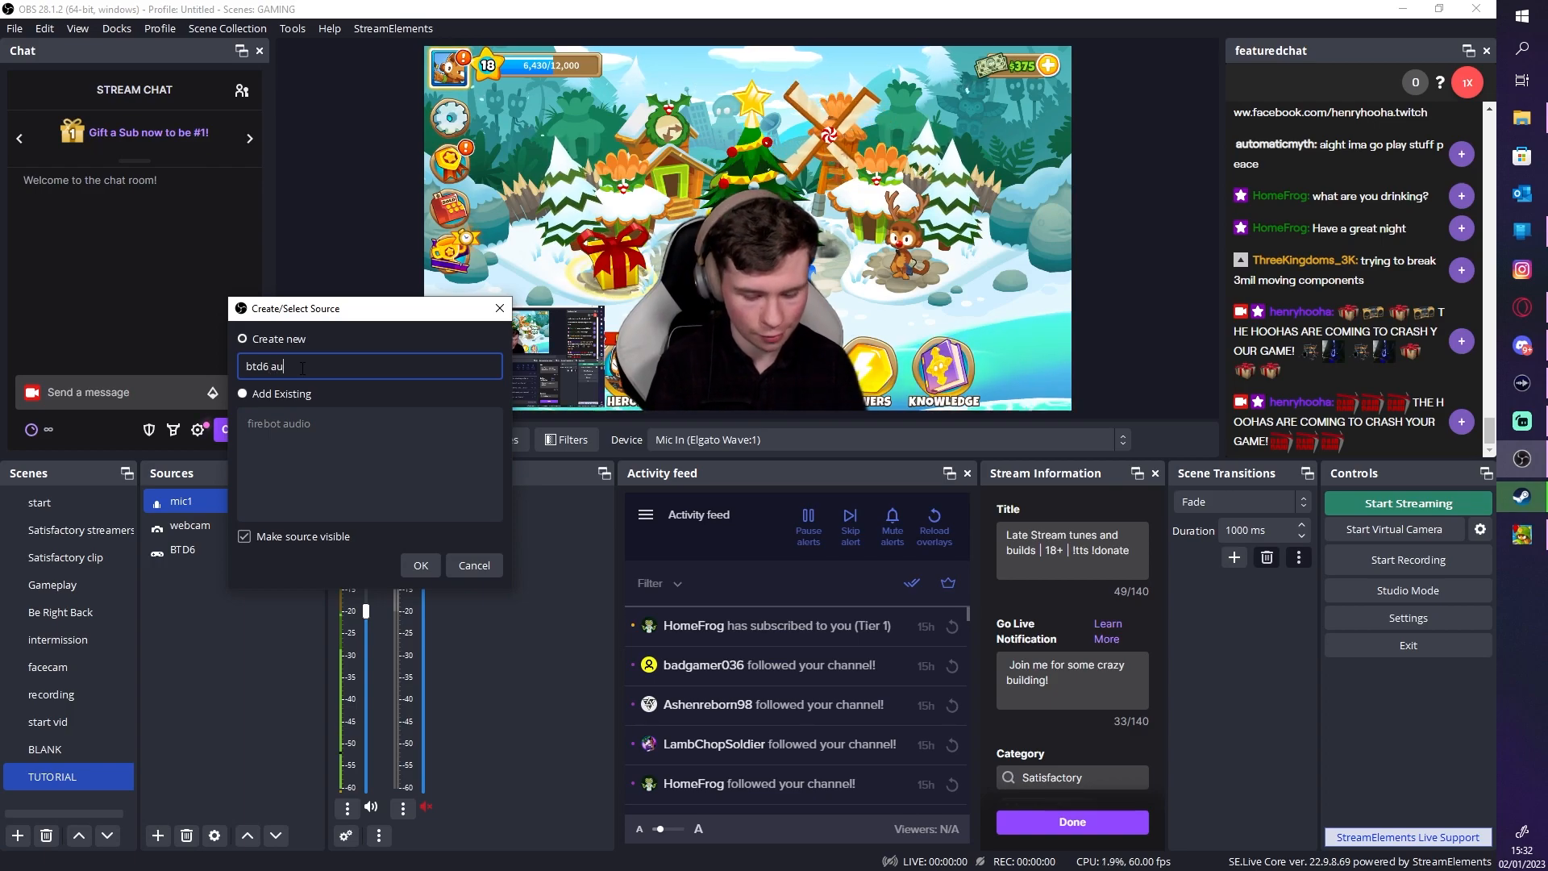
pyautogui.write('dio')
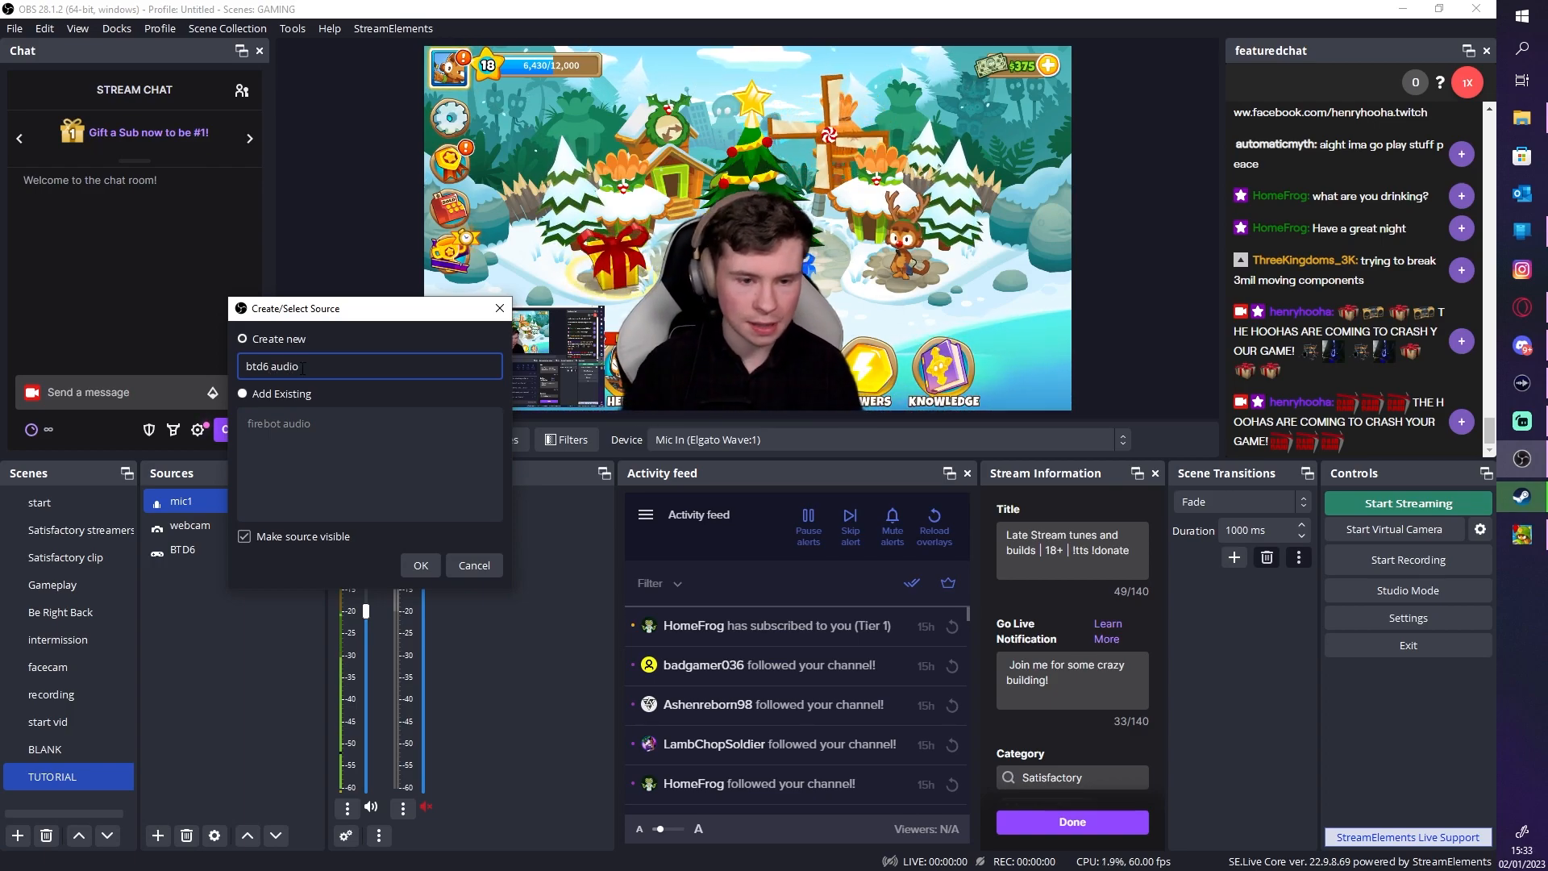
pyautogui.click(413, 574)
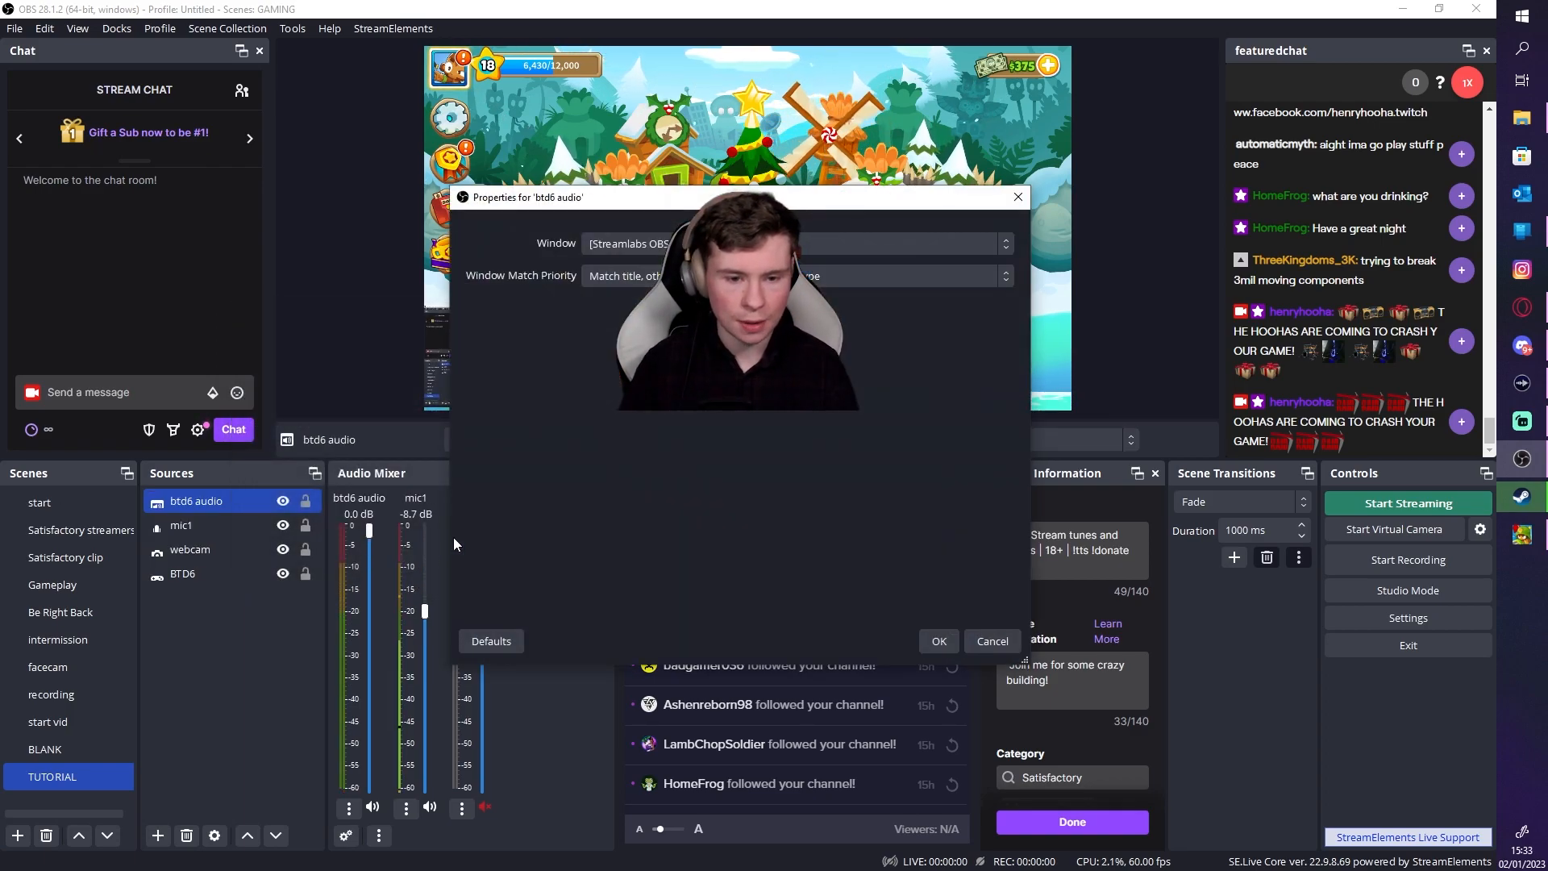
# Set the btd6 audio source to capture the [BloonsTD6.exe]: BloonsTD6 window and confirm its properties
pyautogui.moveTo(606, 211); pyautogui.dragTo(259, 211)
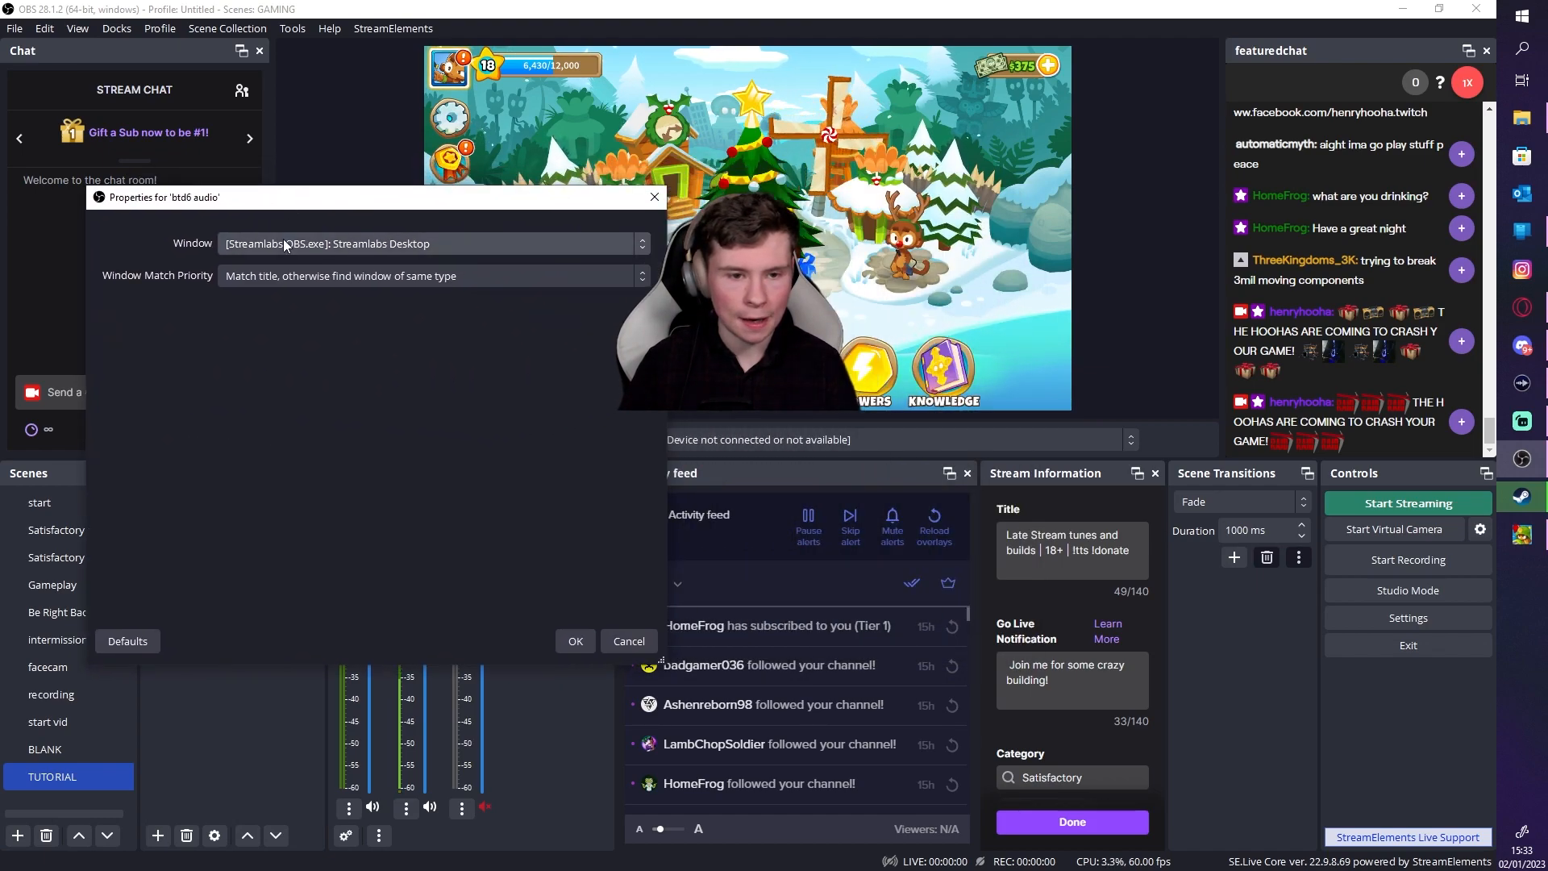
pyautogui.click(355, 244)
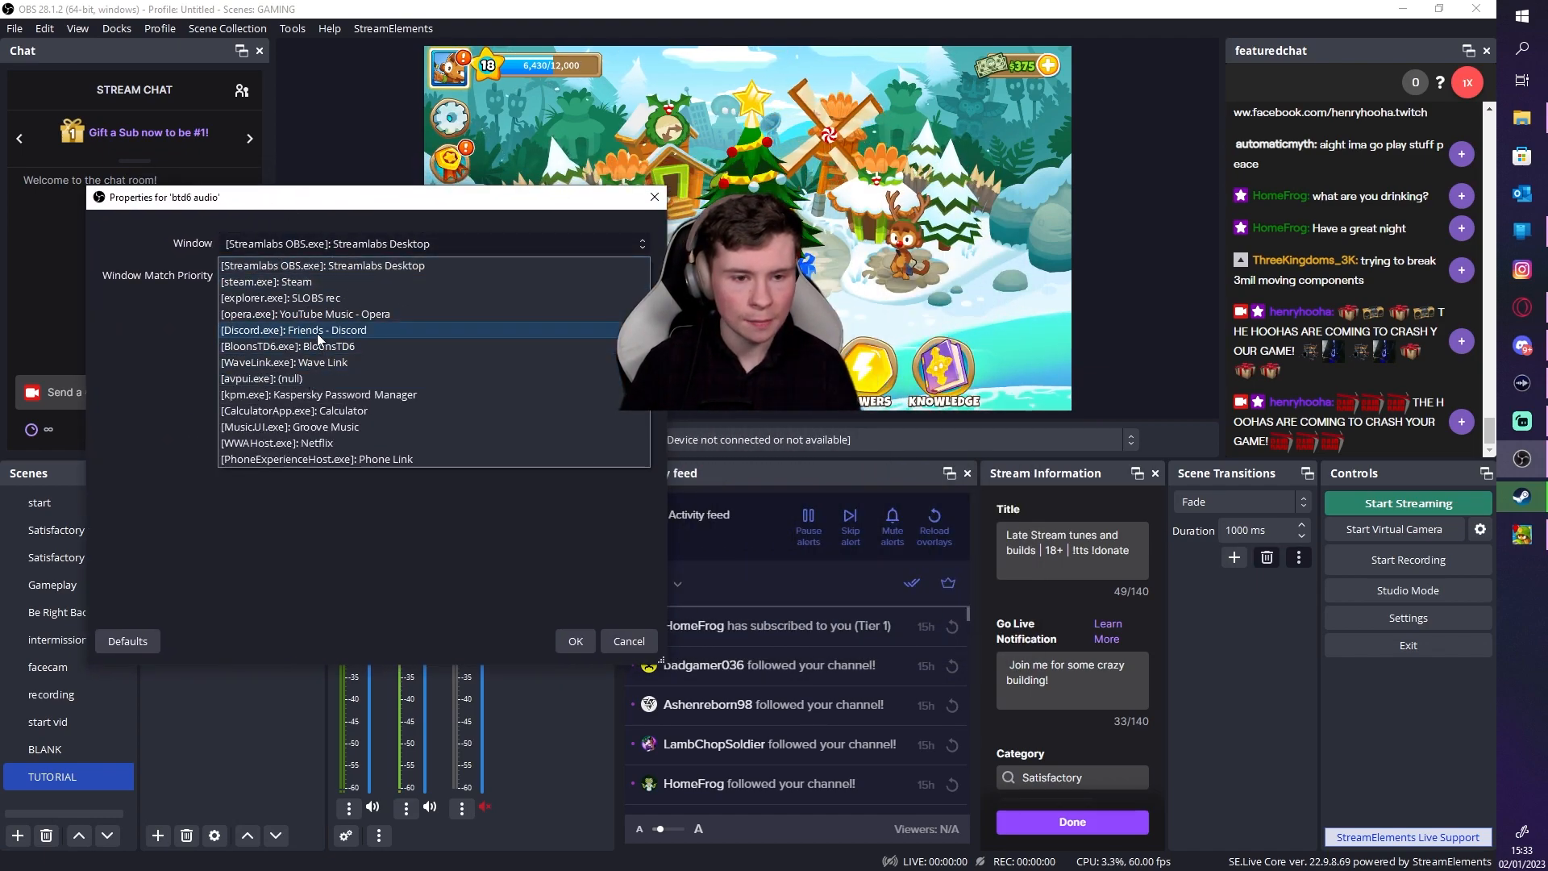
pyautogui.click(343, 347)
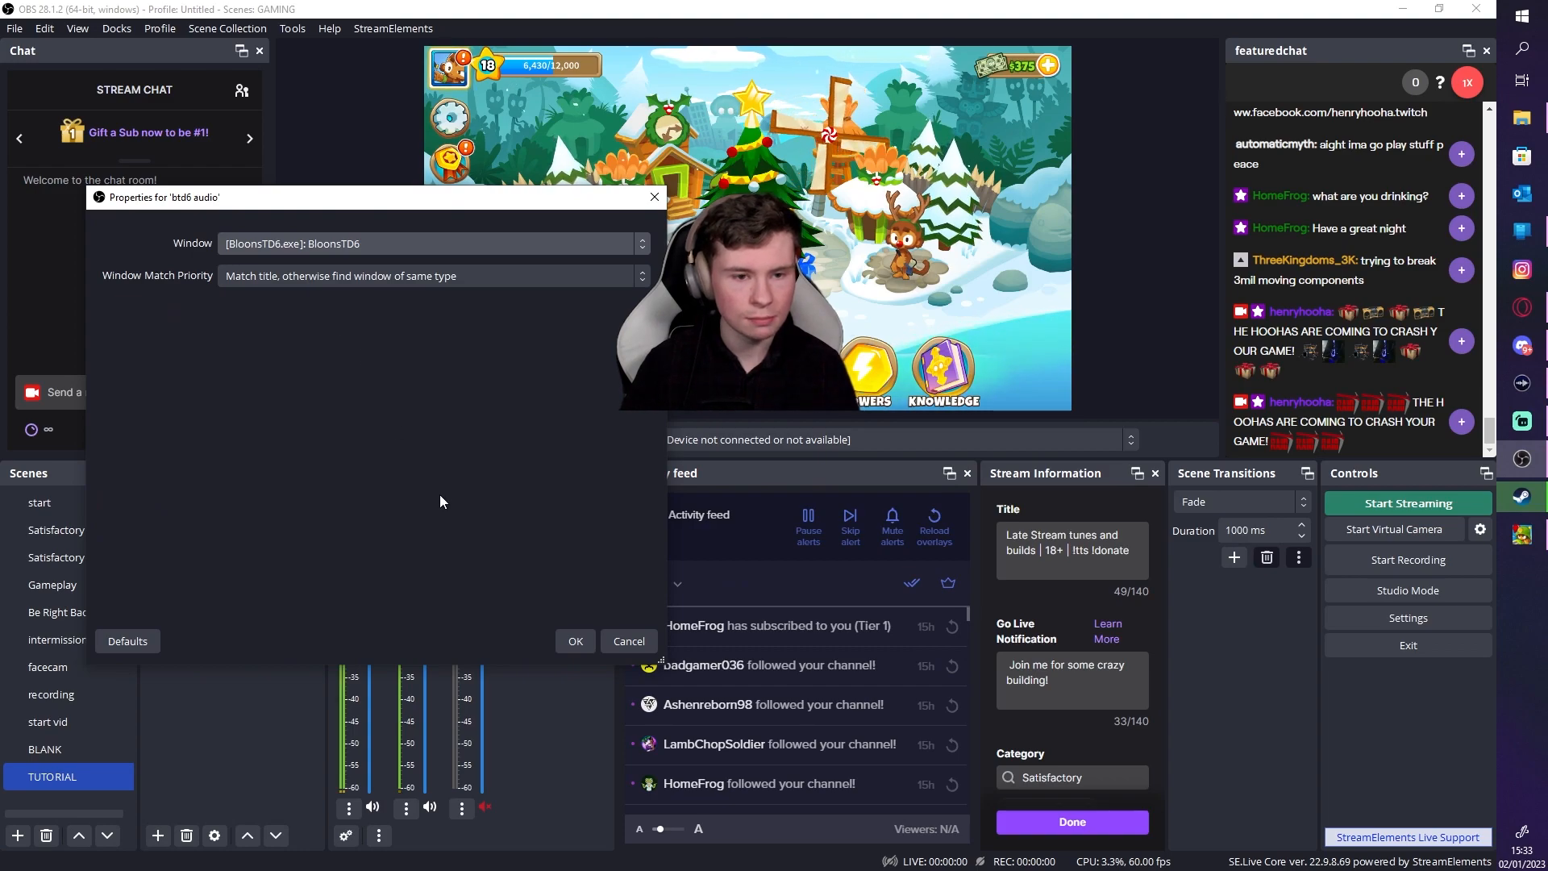
pyautogui.click(577, 645)
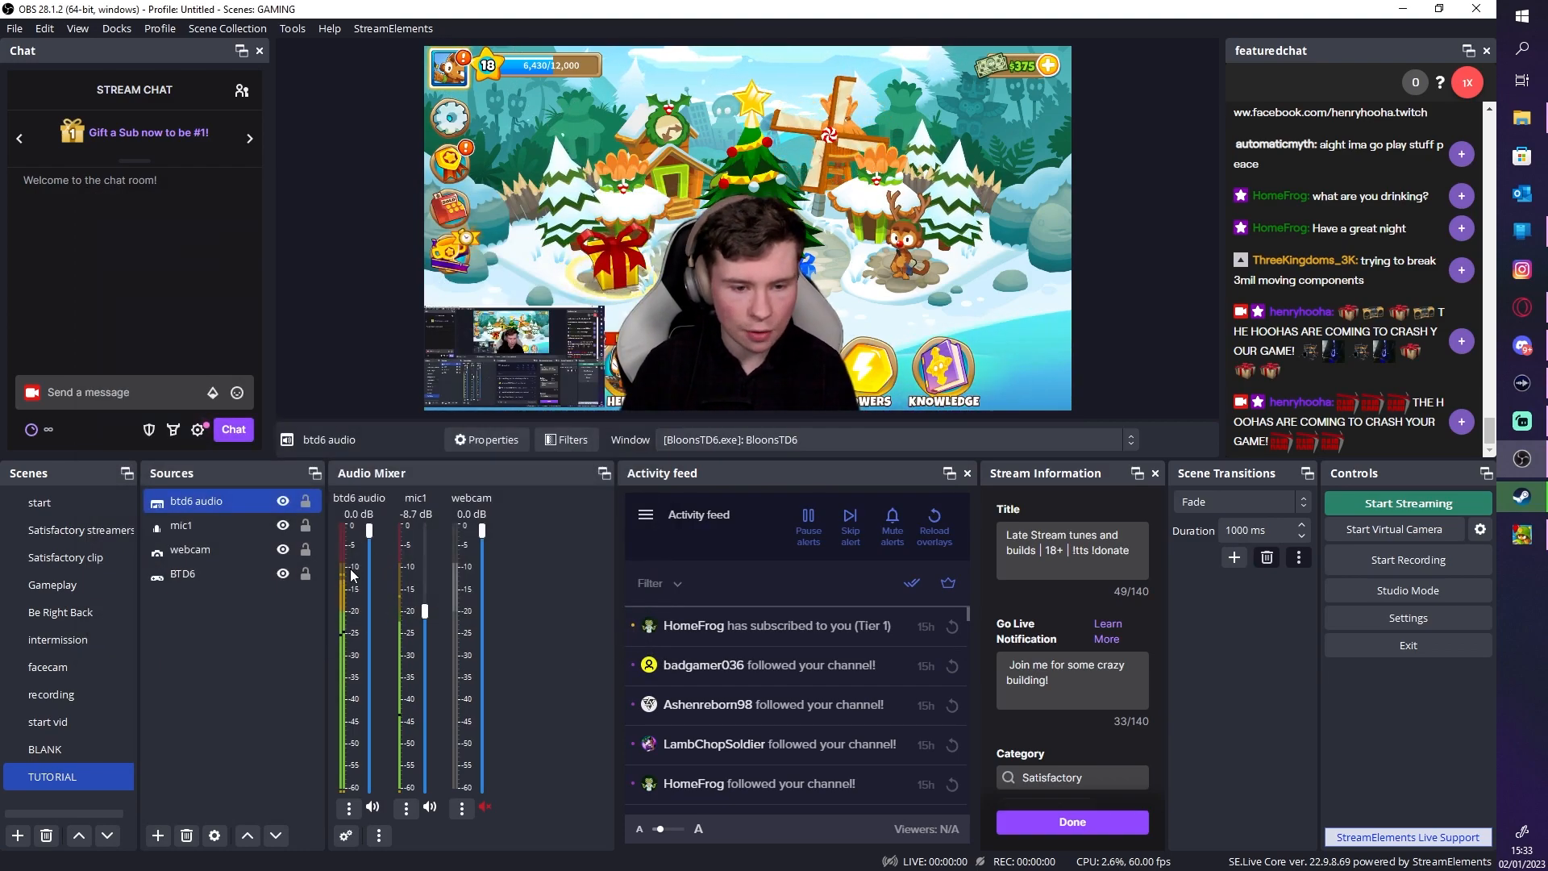
# Lower the btd6 audio volume in the audio mixer to about -30.0 dB
pyautogui.moveTo(370, 531); pyautogui.dragTo(361, 655)
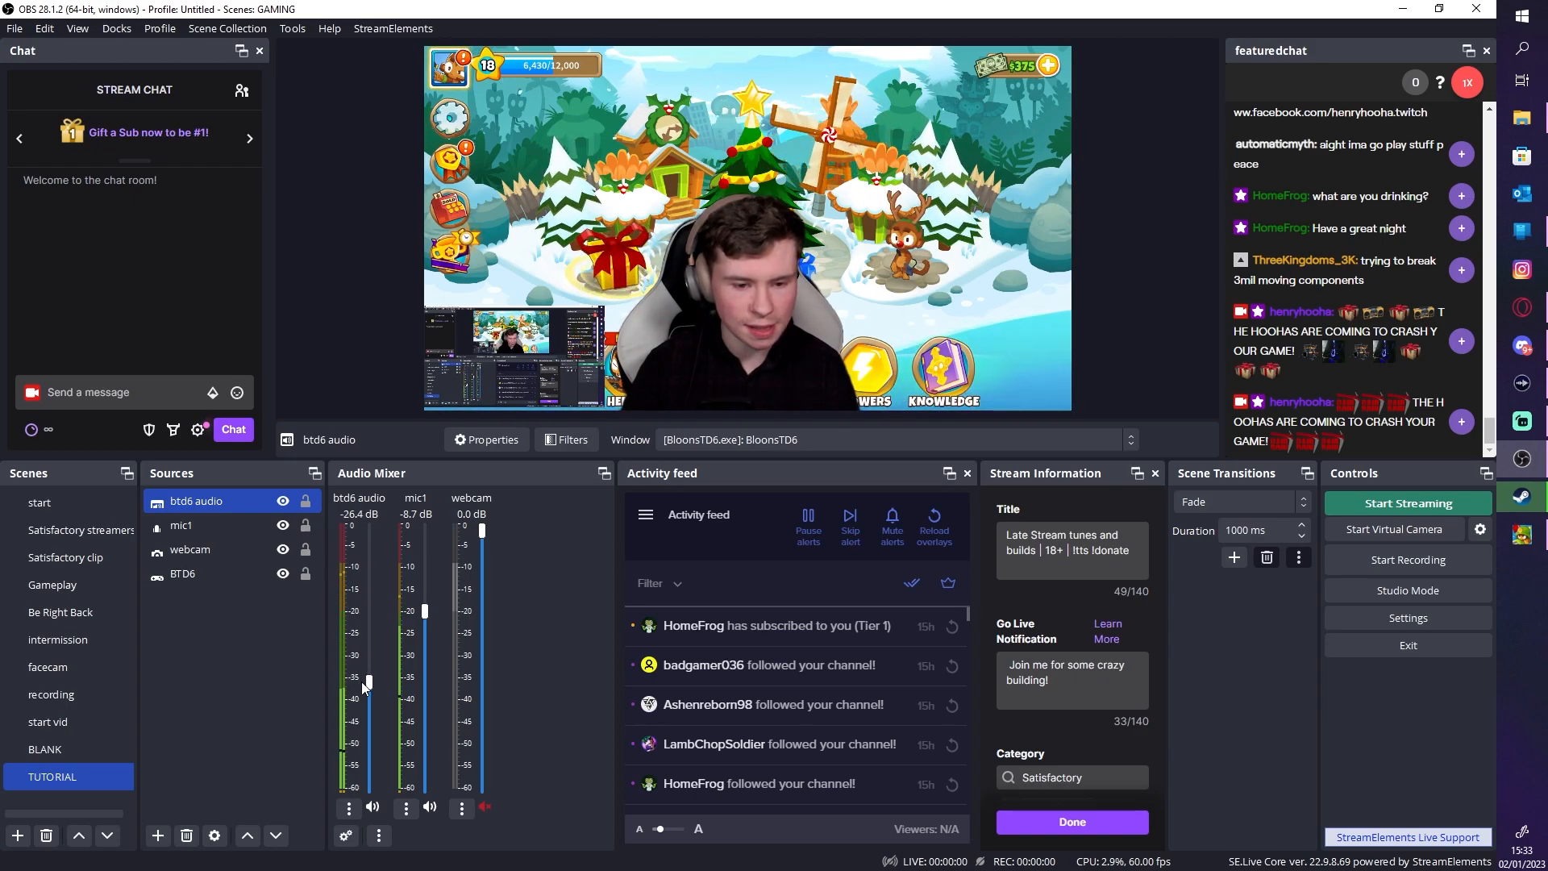
pyautogui.moveTo(361, 674); pyautogui.dragTo(362, 680)
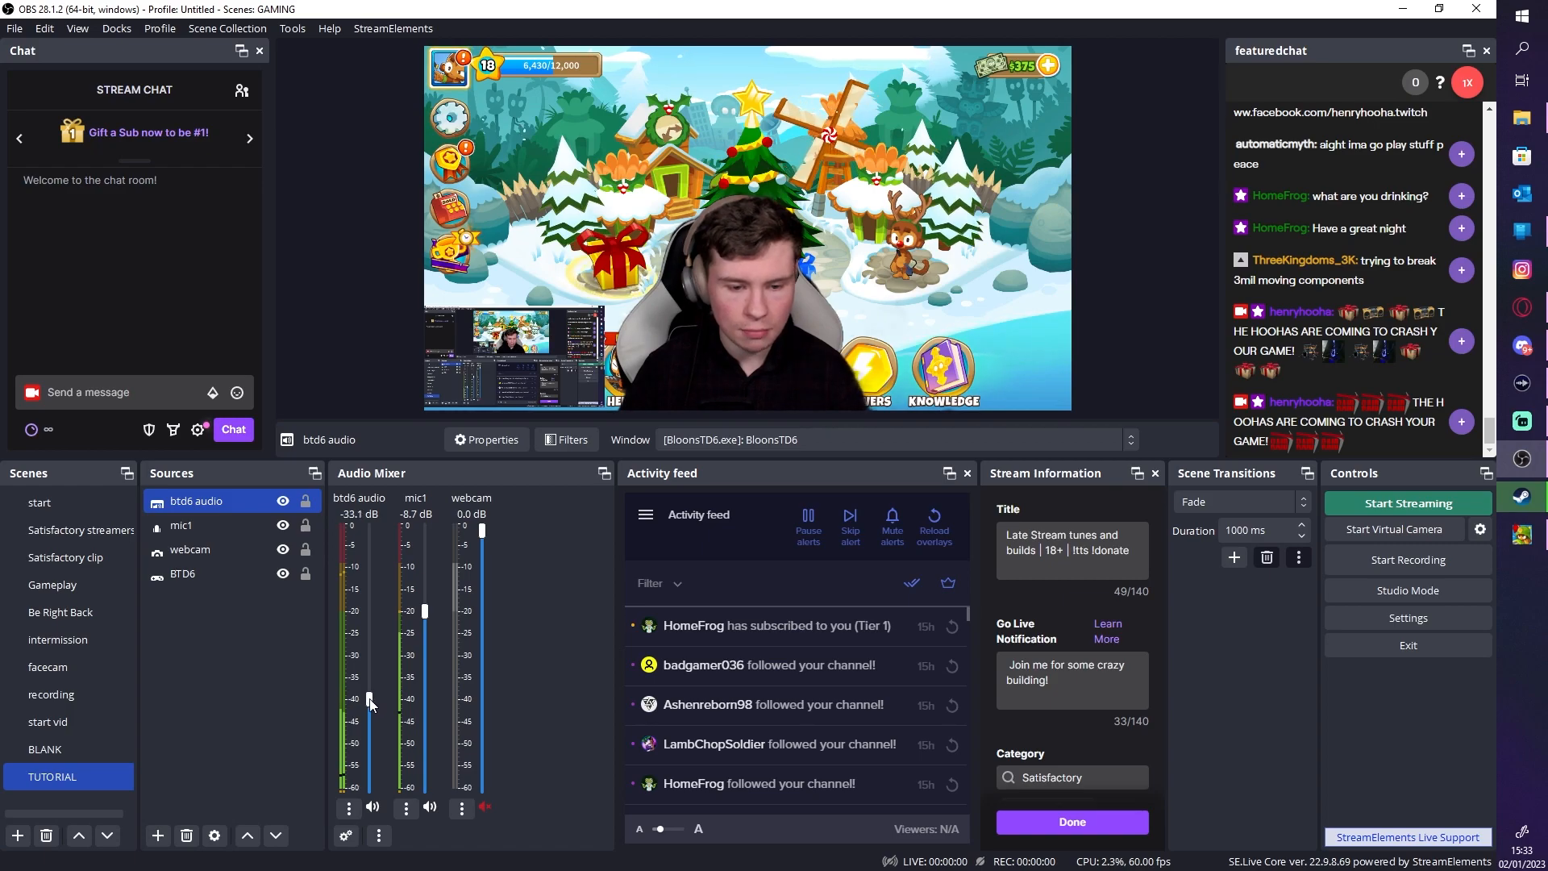
pyautogui.moveTo(371, 711); pyautogui.dragTo(362, 694)
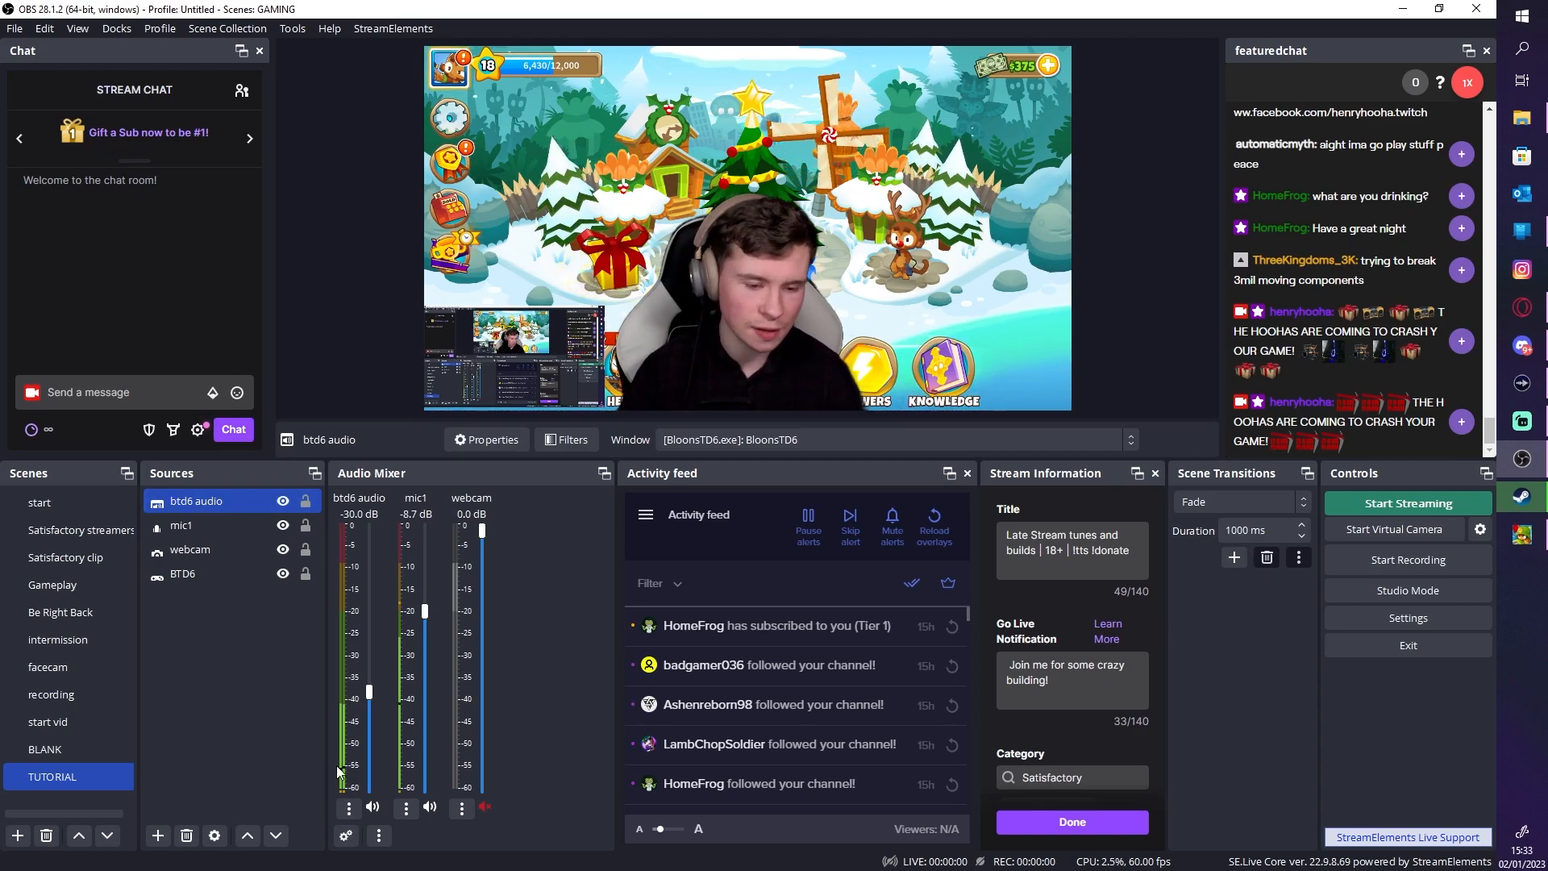
pyautogui.keyDown('ctrl'); pyautogui.click(250, 525); pyautogui.keyUp('ctrl')
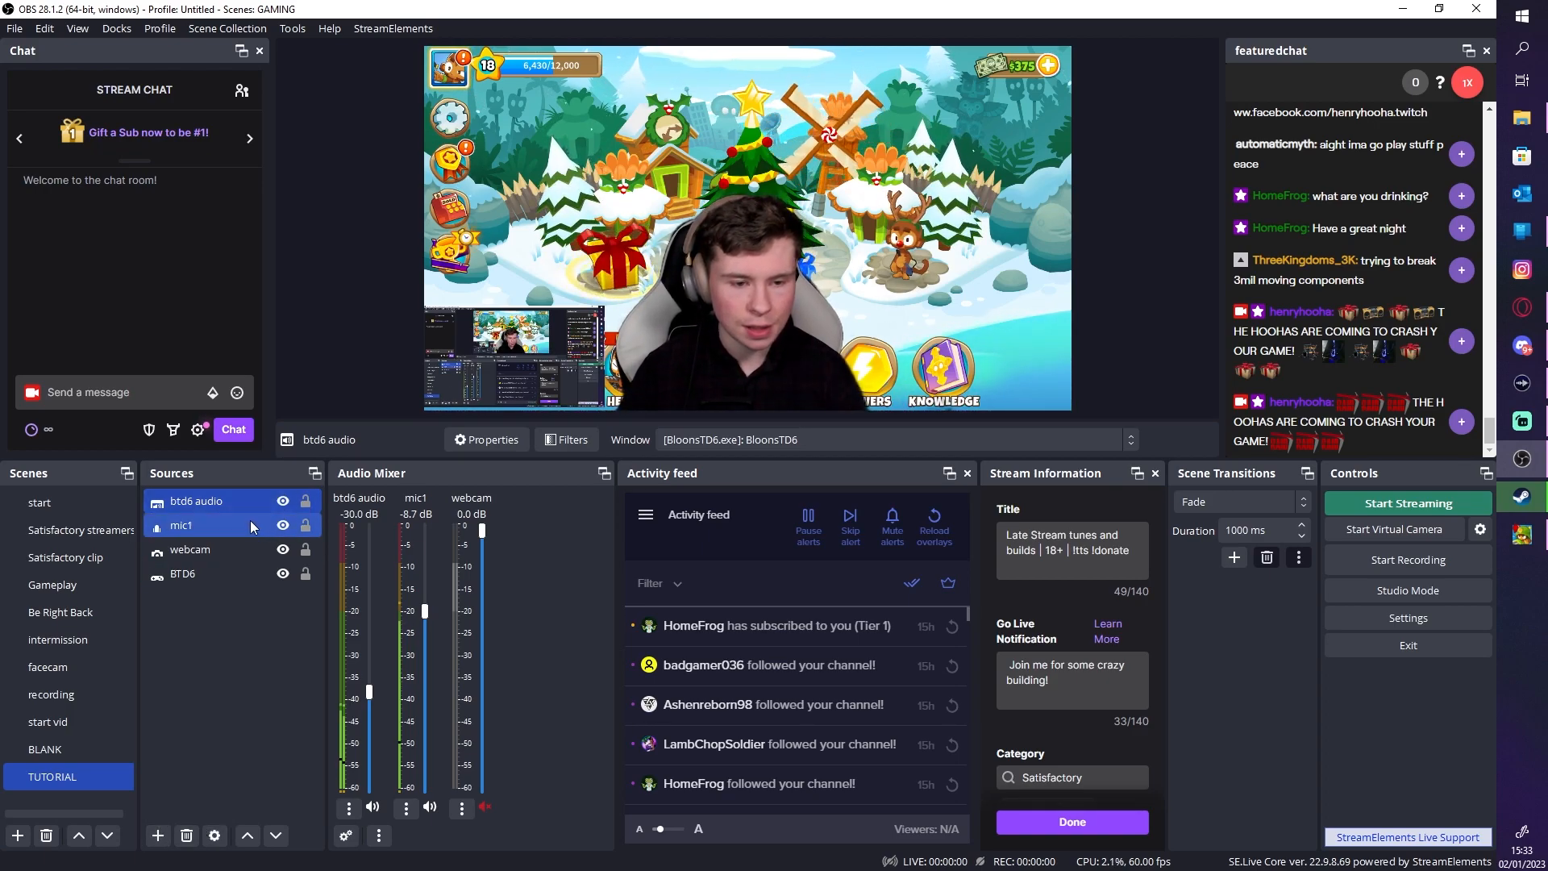
pyautogui.click(229, 499)
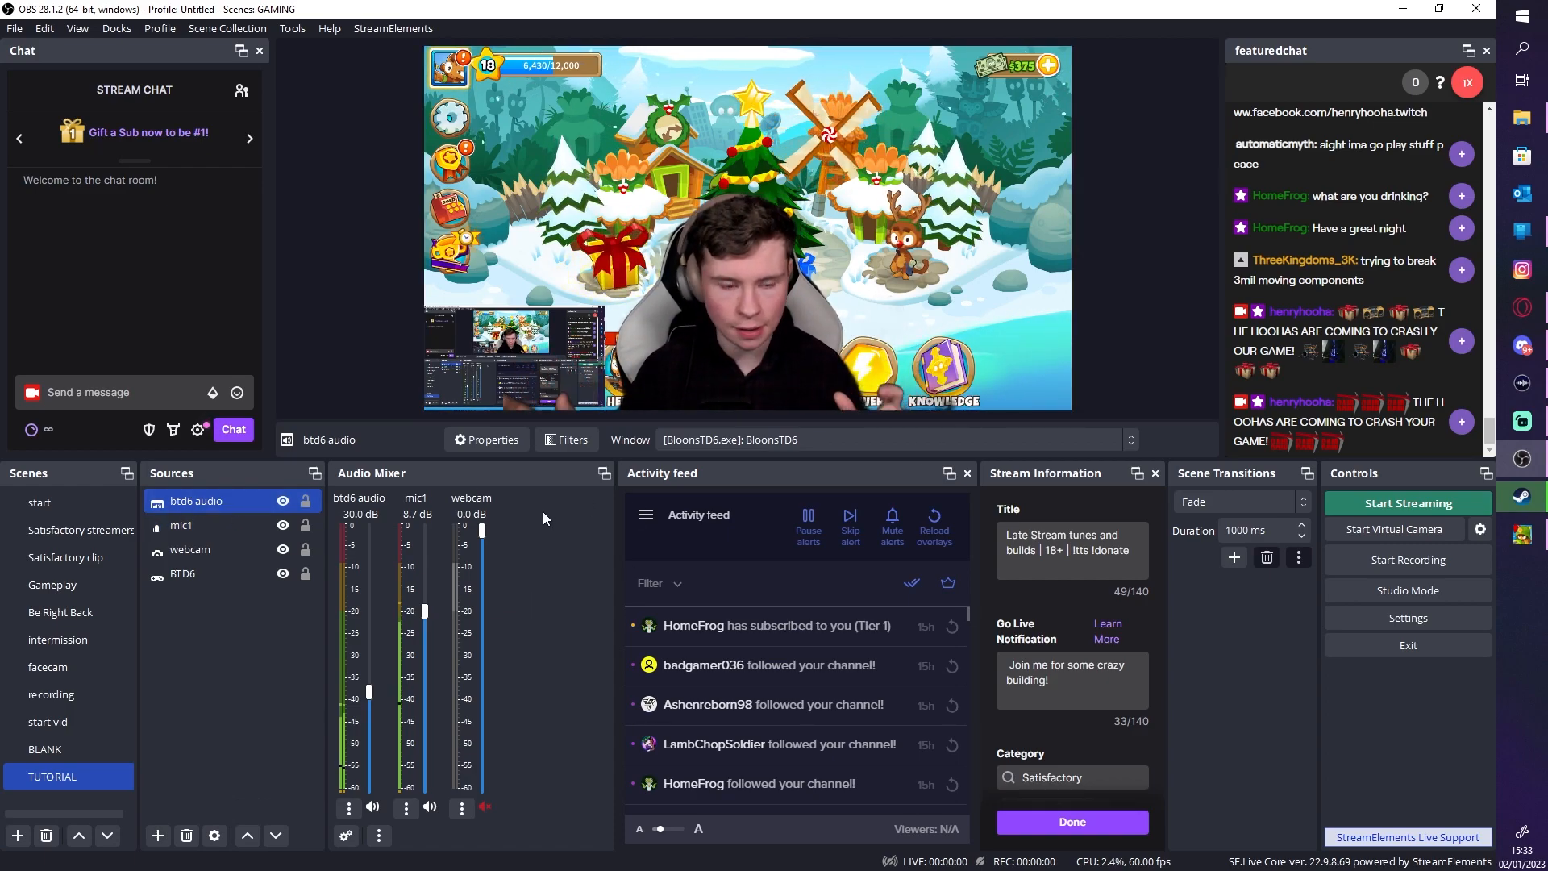
pyautogui.keyDown('ctrl'); pyautogui.click(246, 555); pyautogui.keyUp('ctrl')
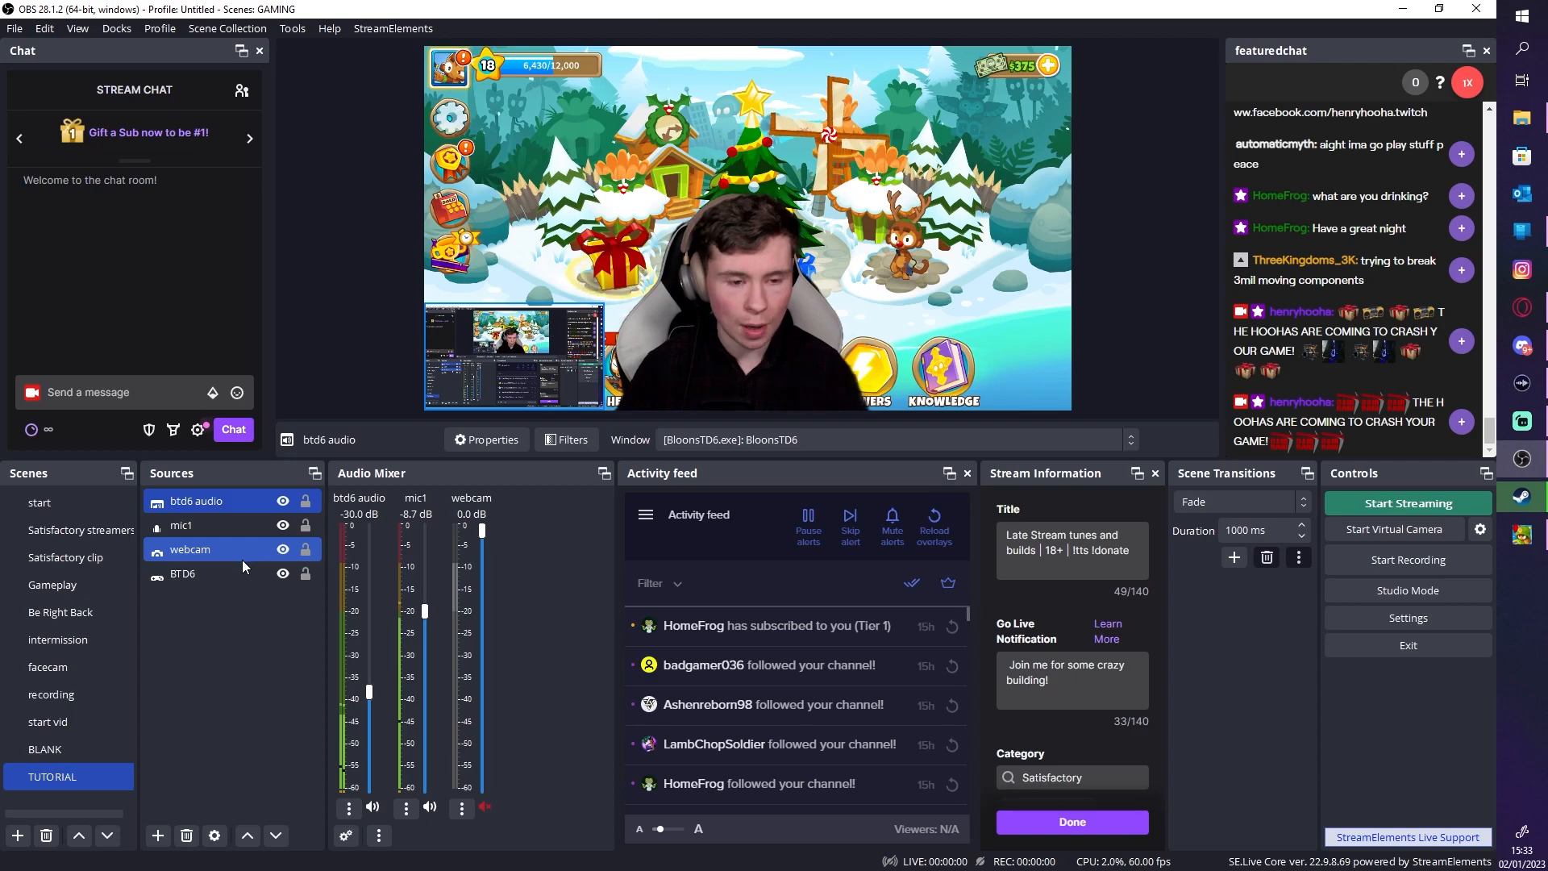
pyautogui.keyDown('ctrl'); pyautogui.click(242, 558); pyautogui.keyUp('ctrl')
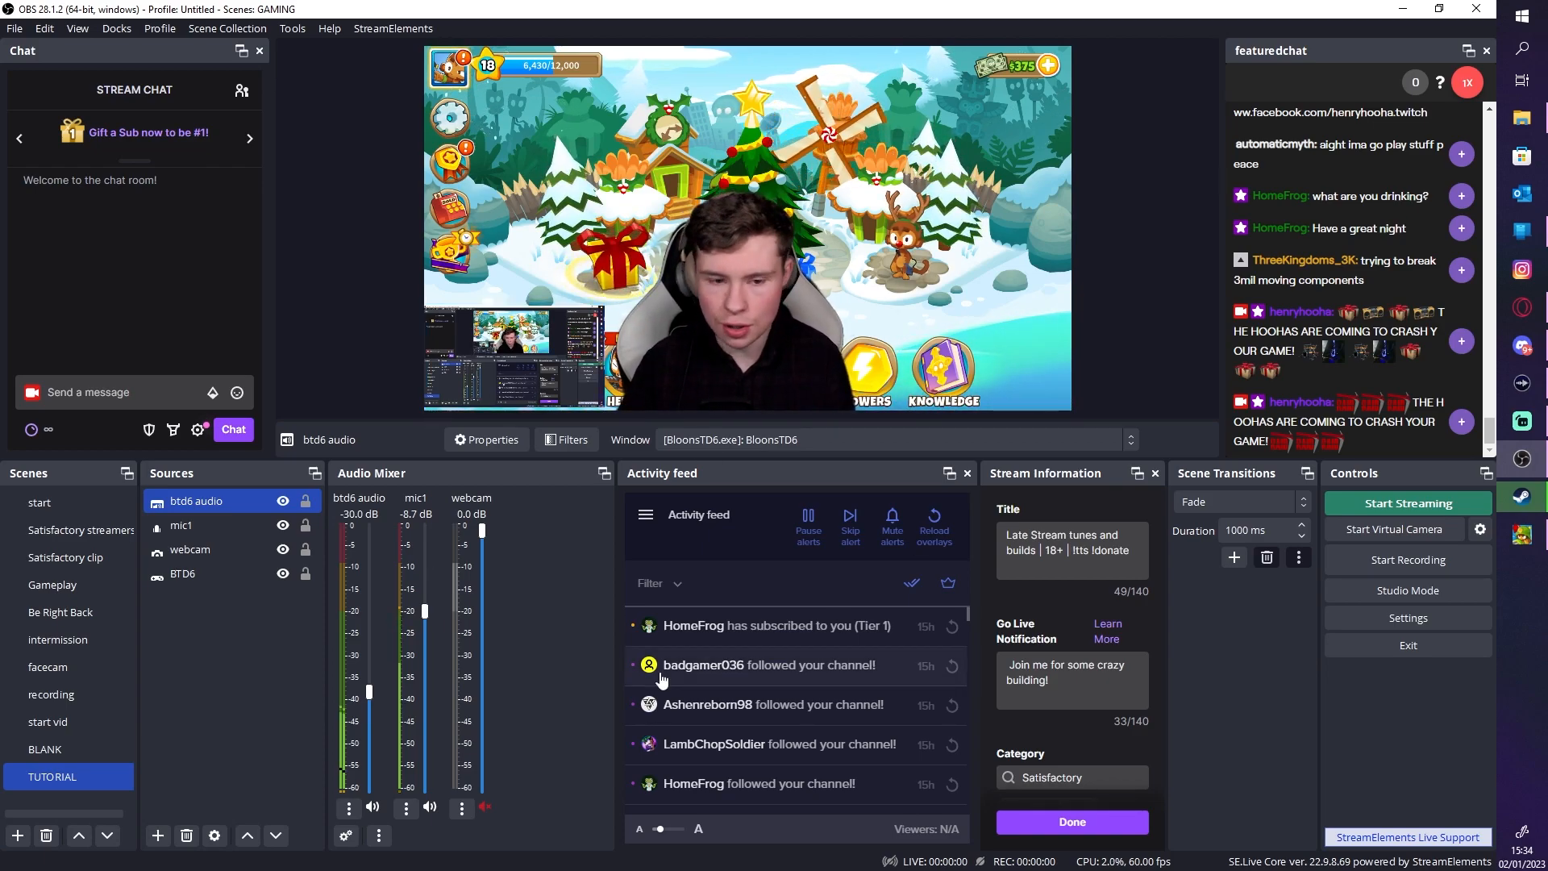
# View the Advanced Audio Properties for the audio sources and close the window
pyautogui.click(355, 841)
pyautogui.click(1139, 546)
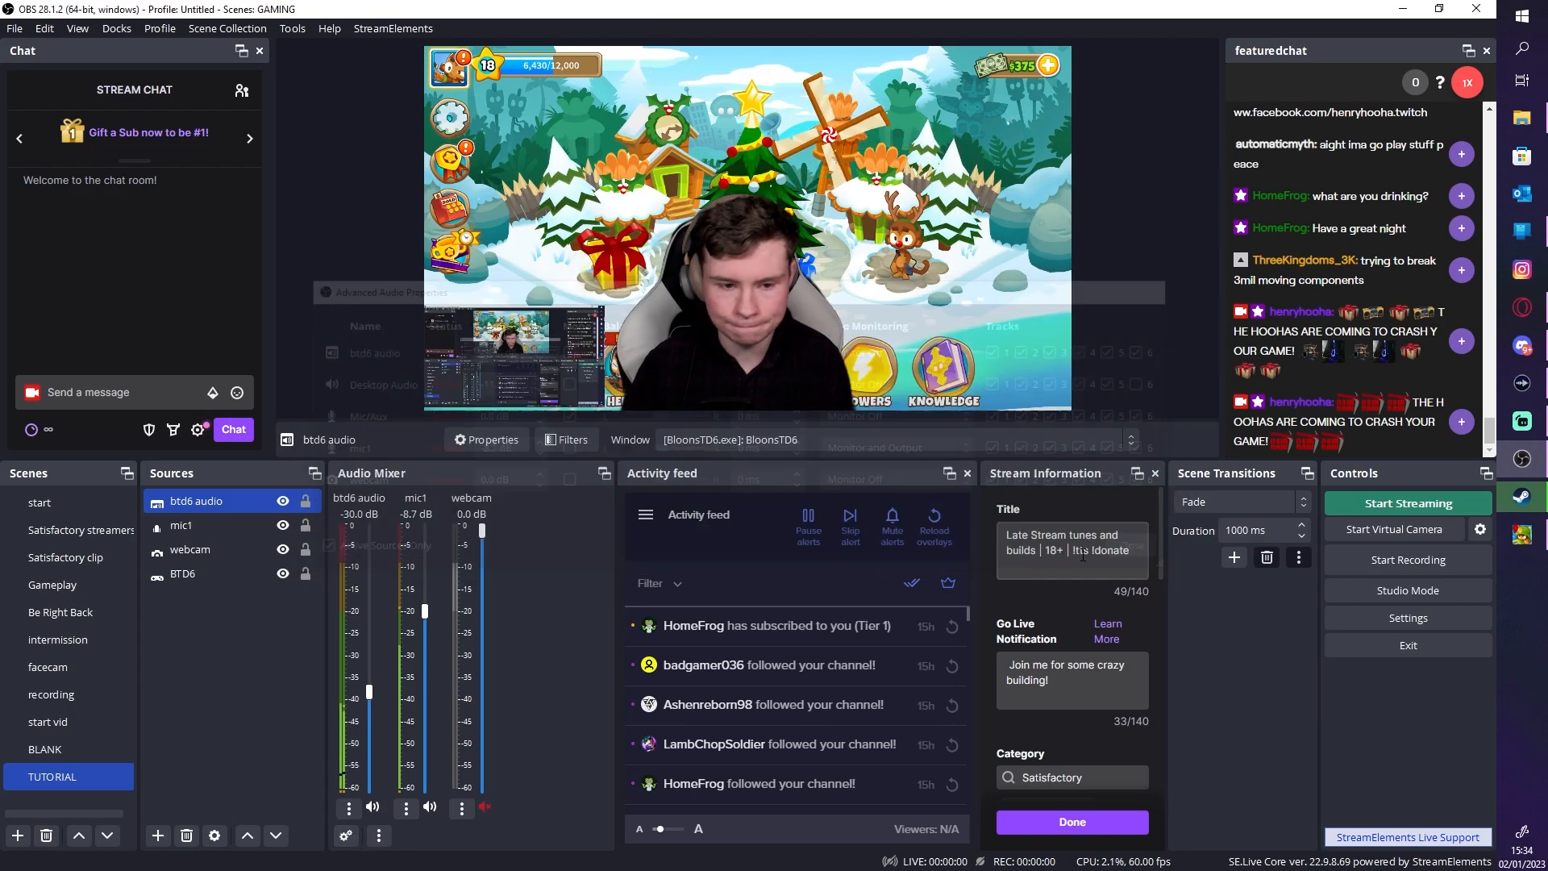
# Add a new Application Audio Capture (BETA) source named "music" to the TUTORIAL scene, with Groove Music running
pyautogui.click(158, 836)
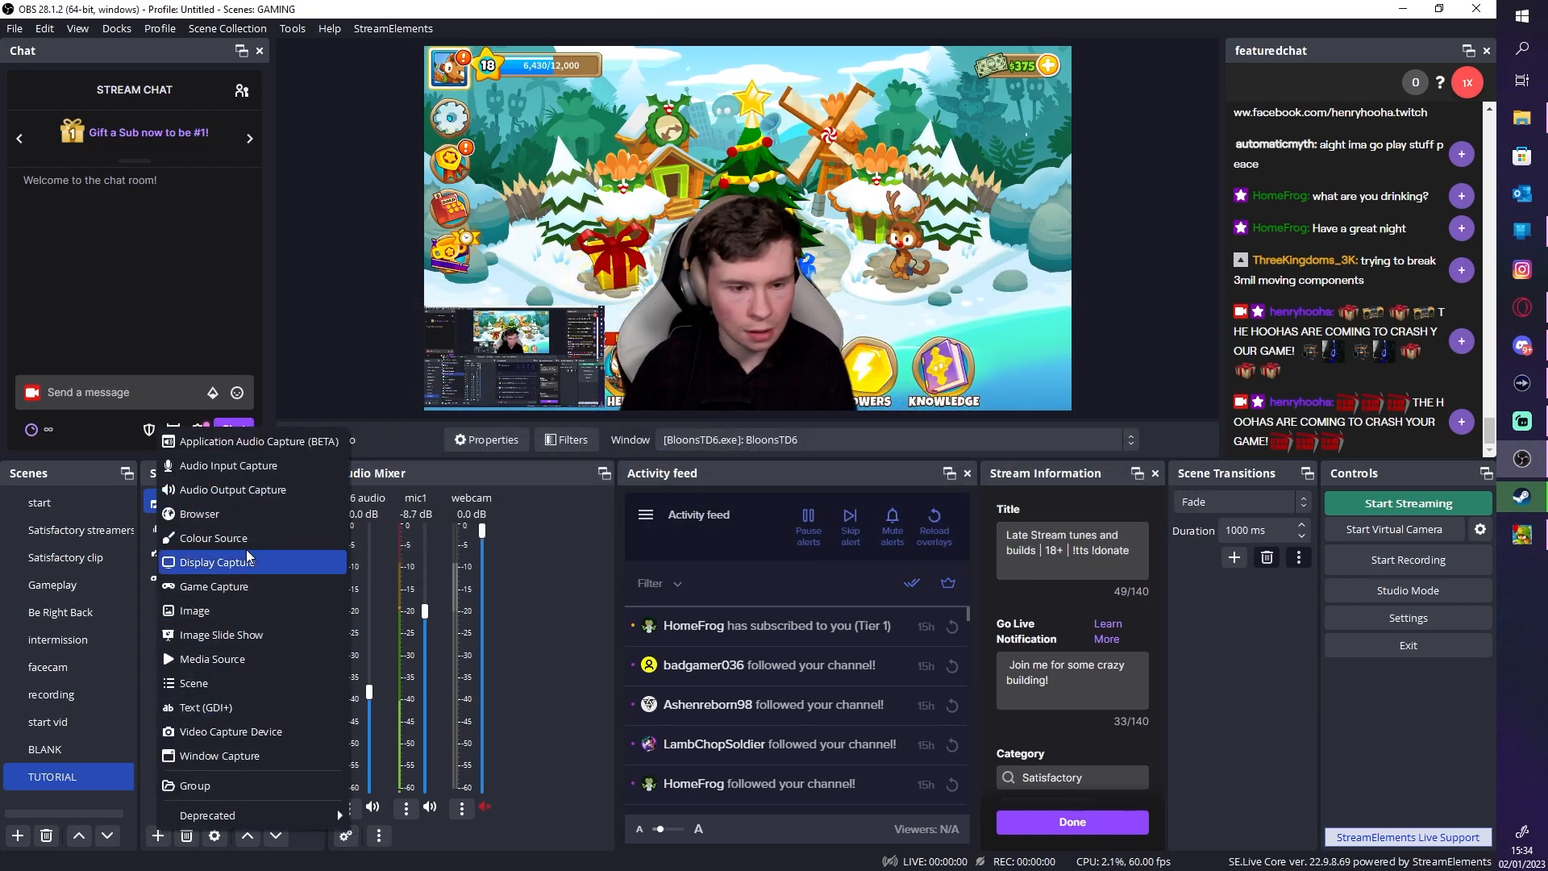
pyautogui.click(247, 447)
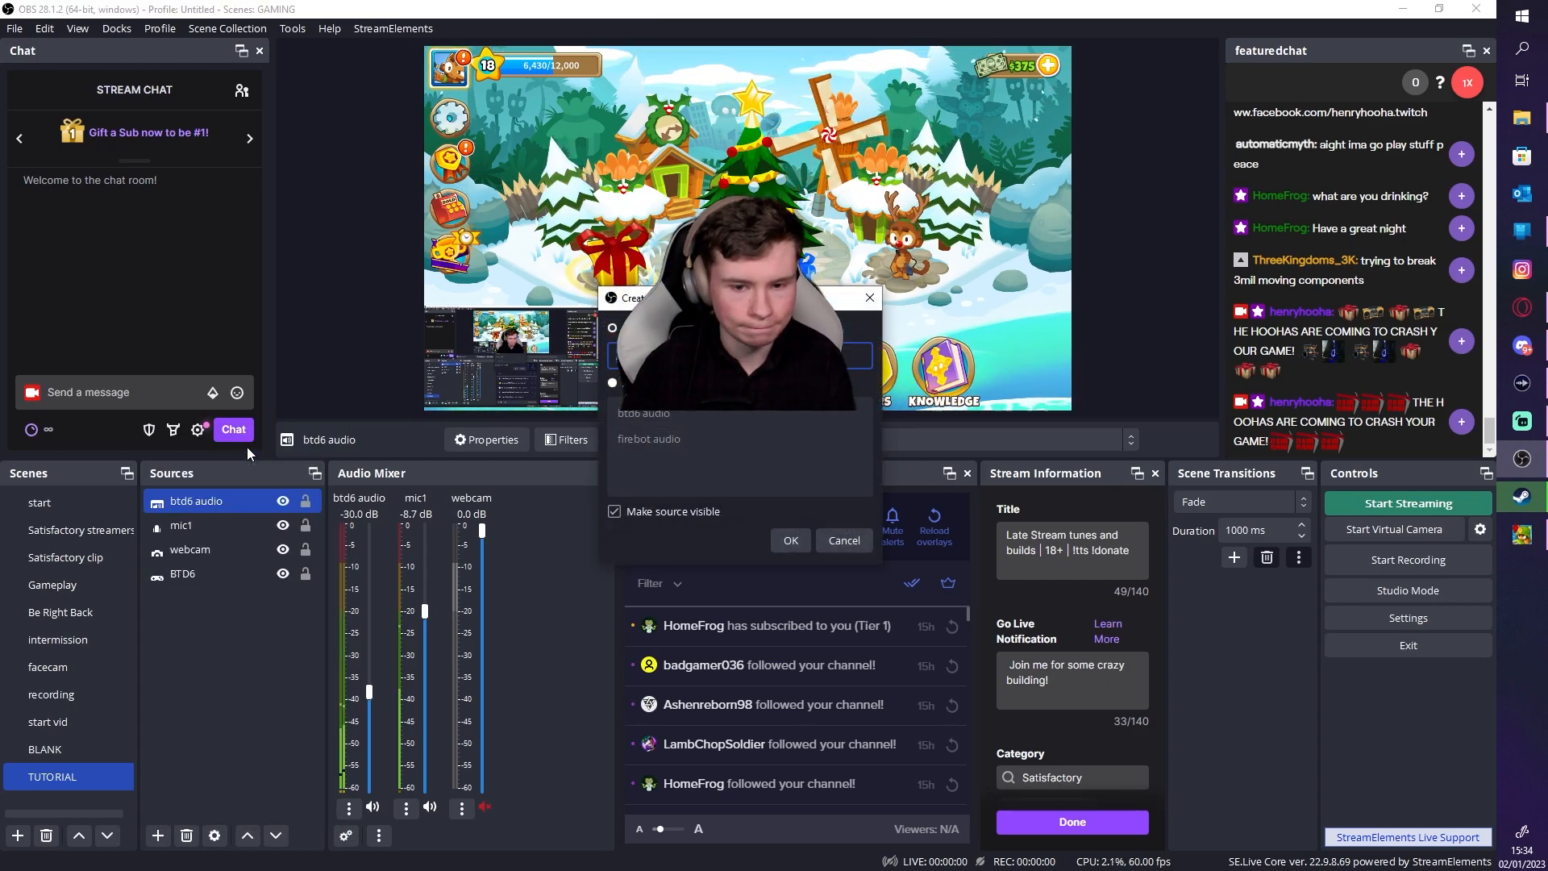
pyautogui.moveTo(631, 303); pyautogui.dragTo(376, 321)
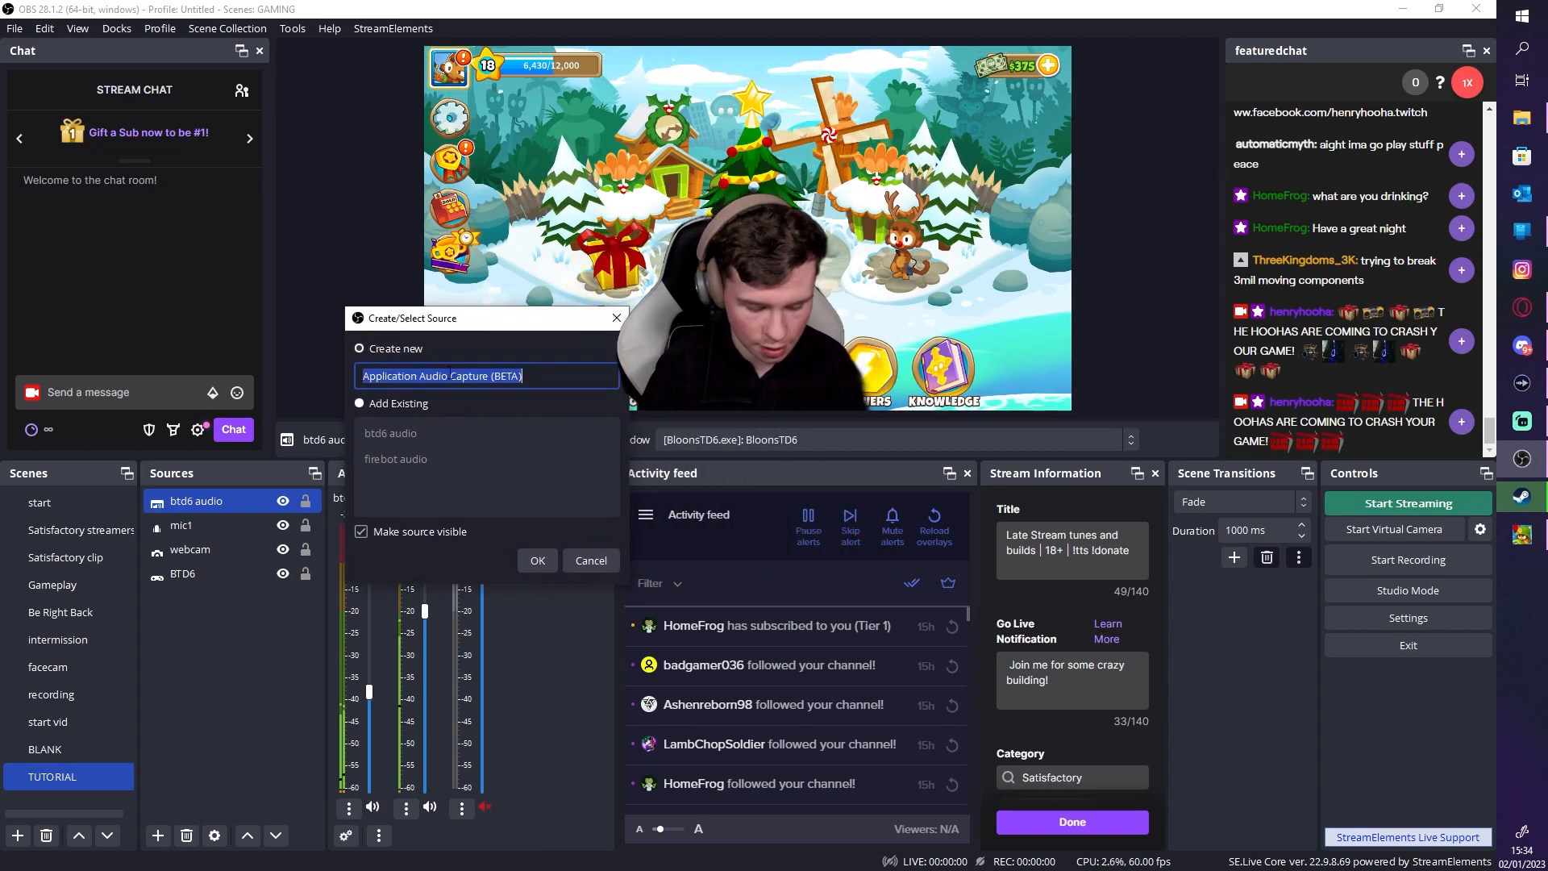
pyautogui.write('music')
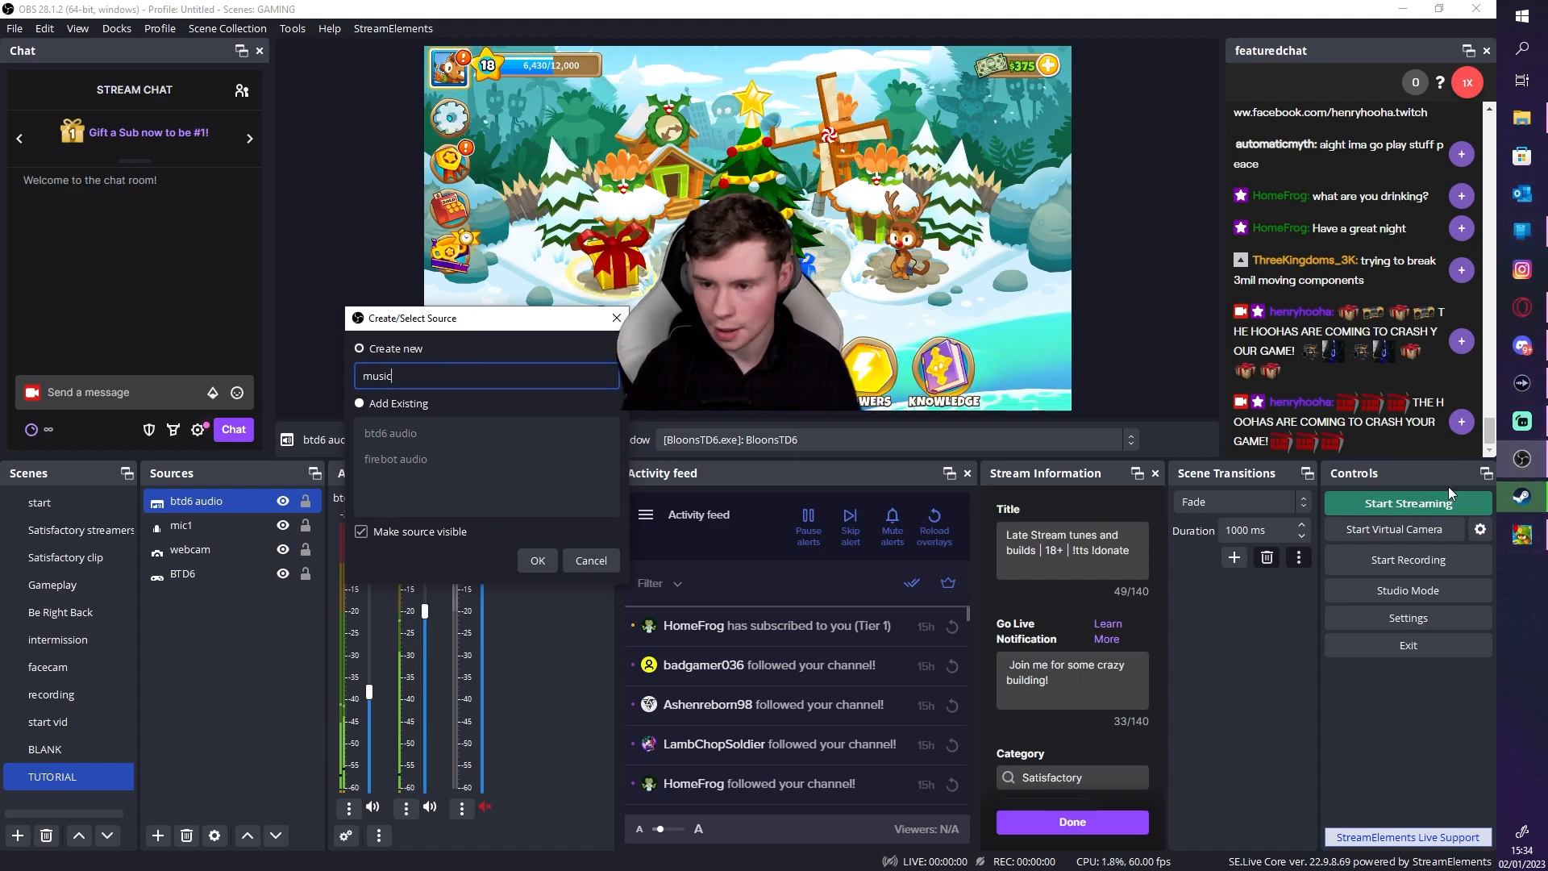
pyautogui.press('super')
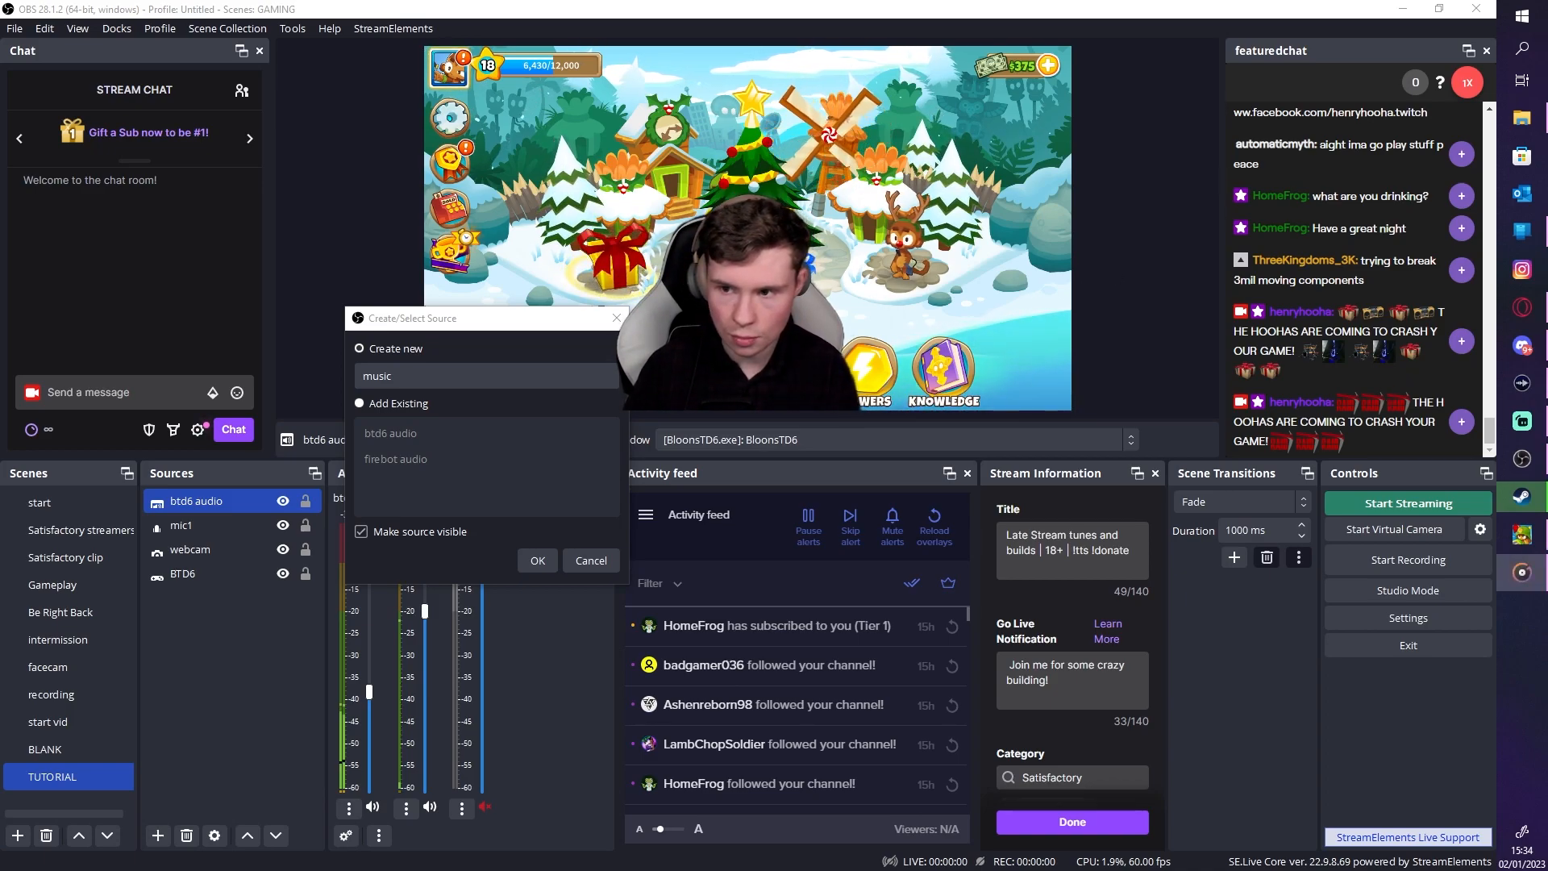
pyautogui.hotkey('alt', 'Tab')
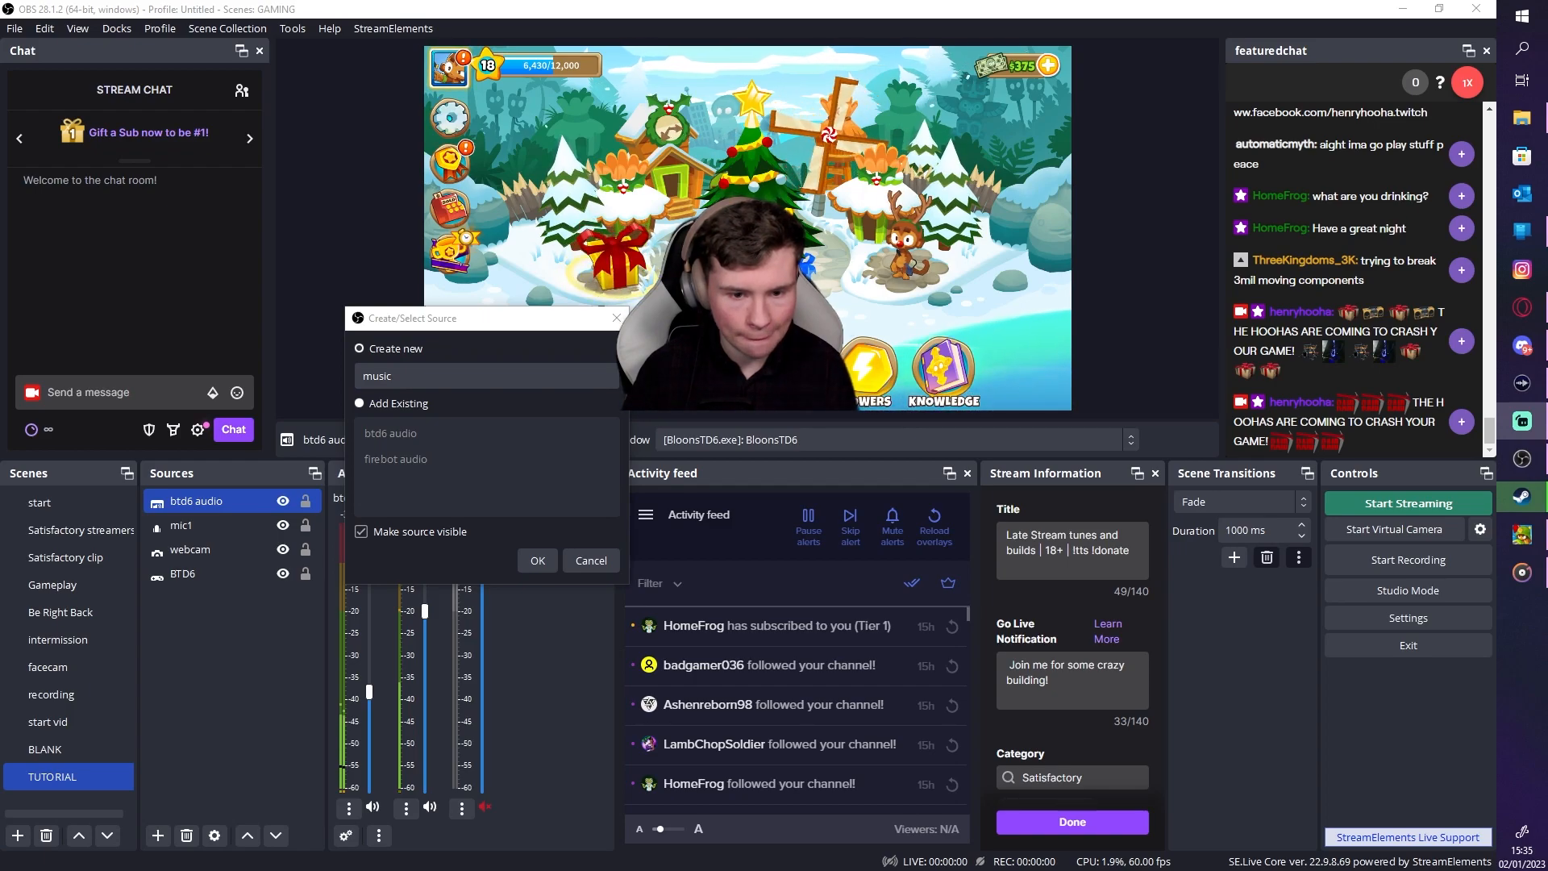
pyautogui.click(537, 560)
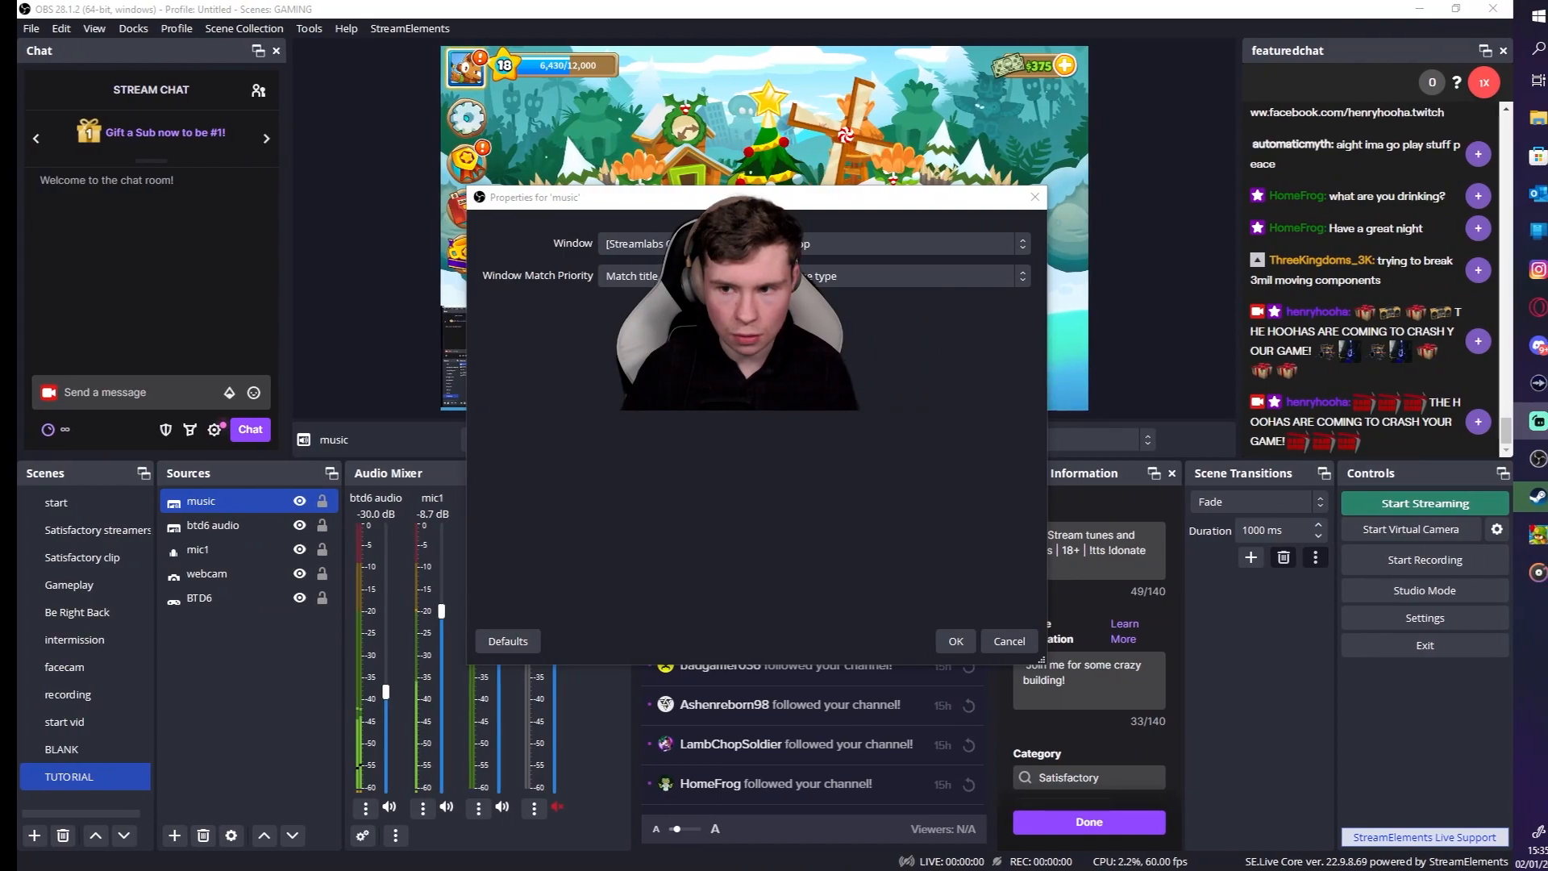
# Set the music source to capture the [Music.UI.exe]: Groove Music window and confirm its properties
pyautogui.moveTo(574, 187); pyautogui.dragTo(387, 182)
pyautogui.moveTo(986, 194); pyautogui.dragTo(487, 222)
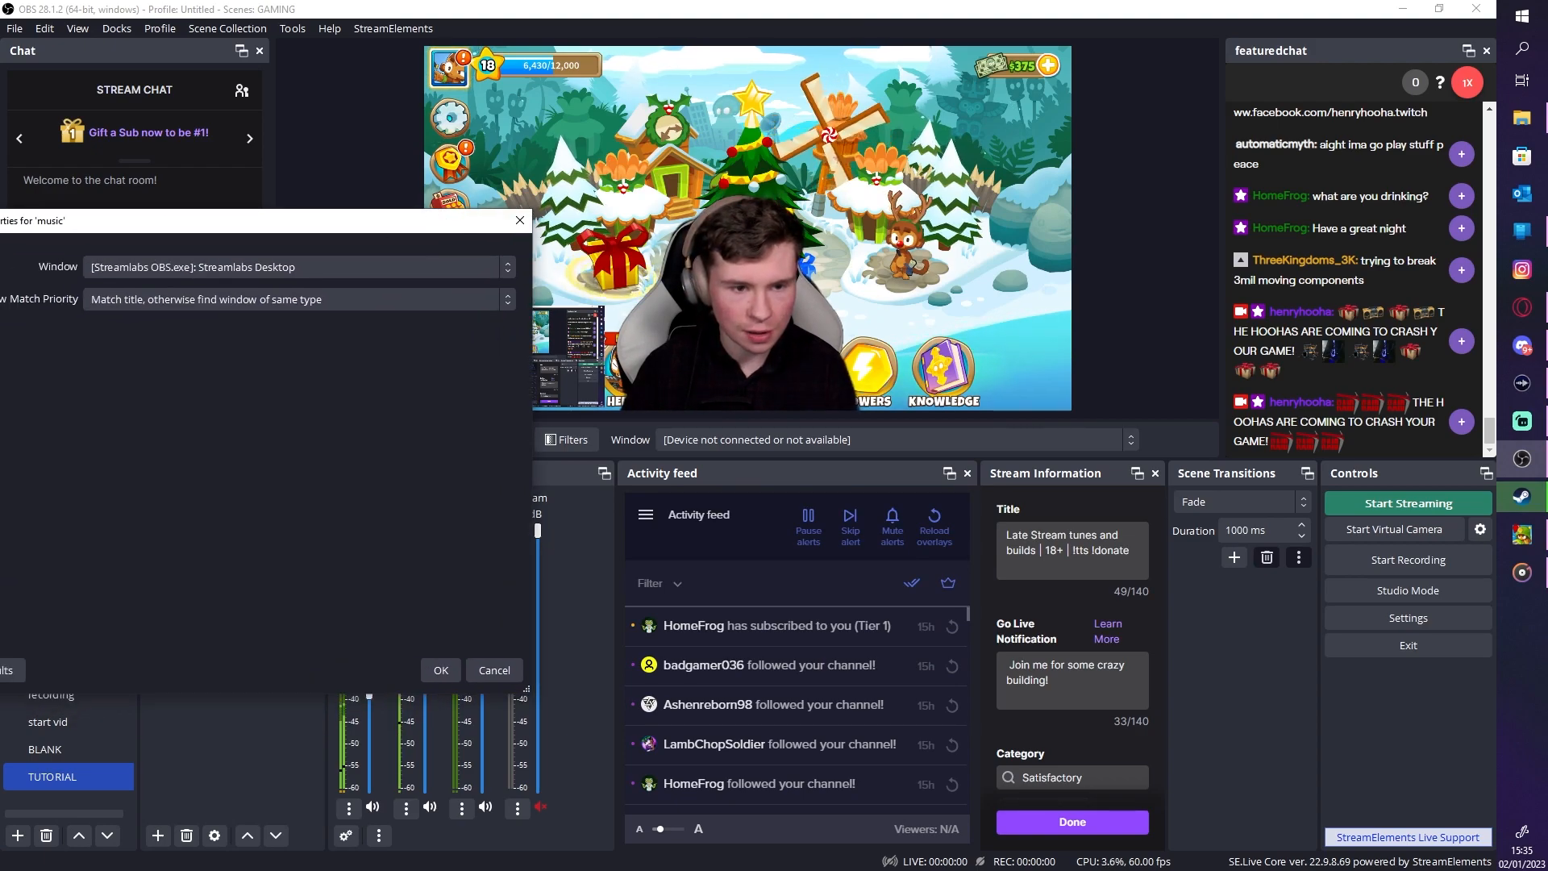
pyautogui.click(1523, 421)
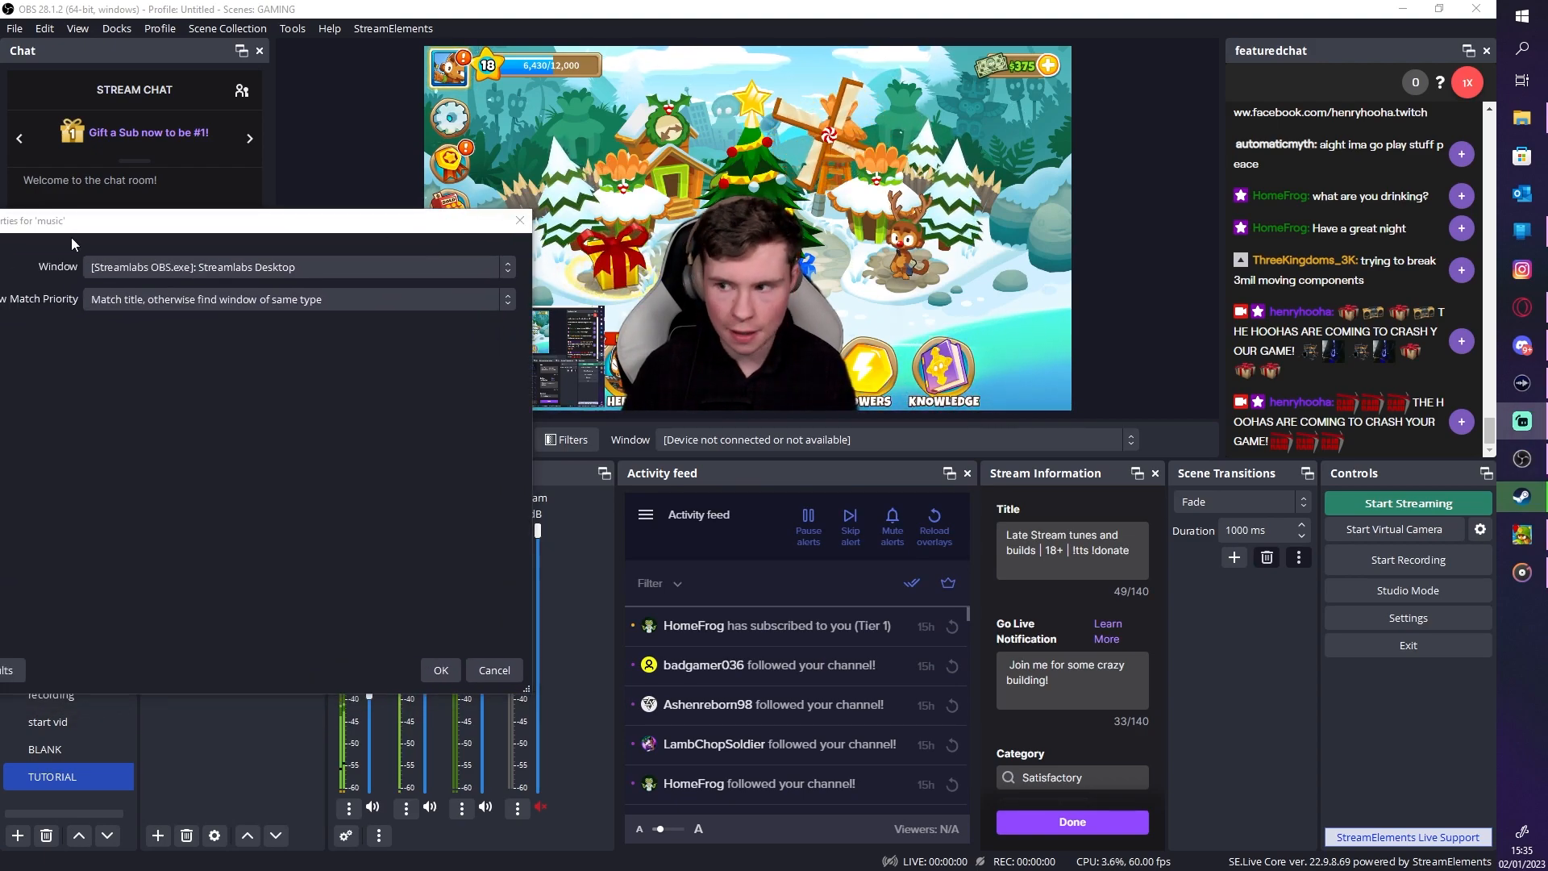
pyautogui.click(216, 262)
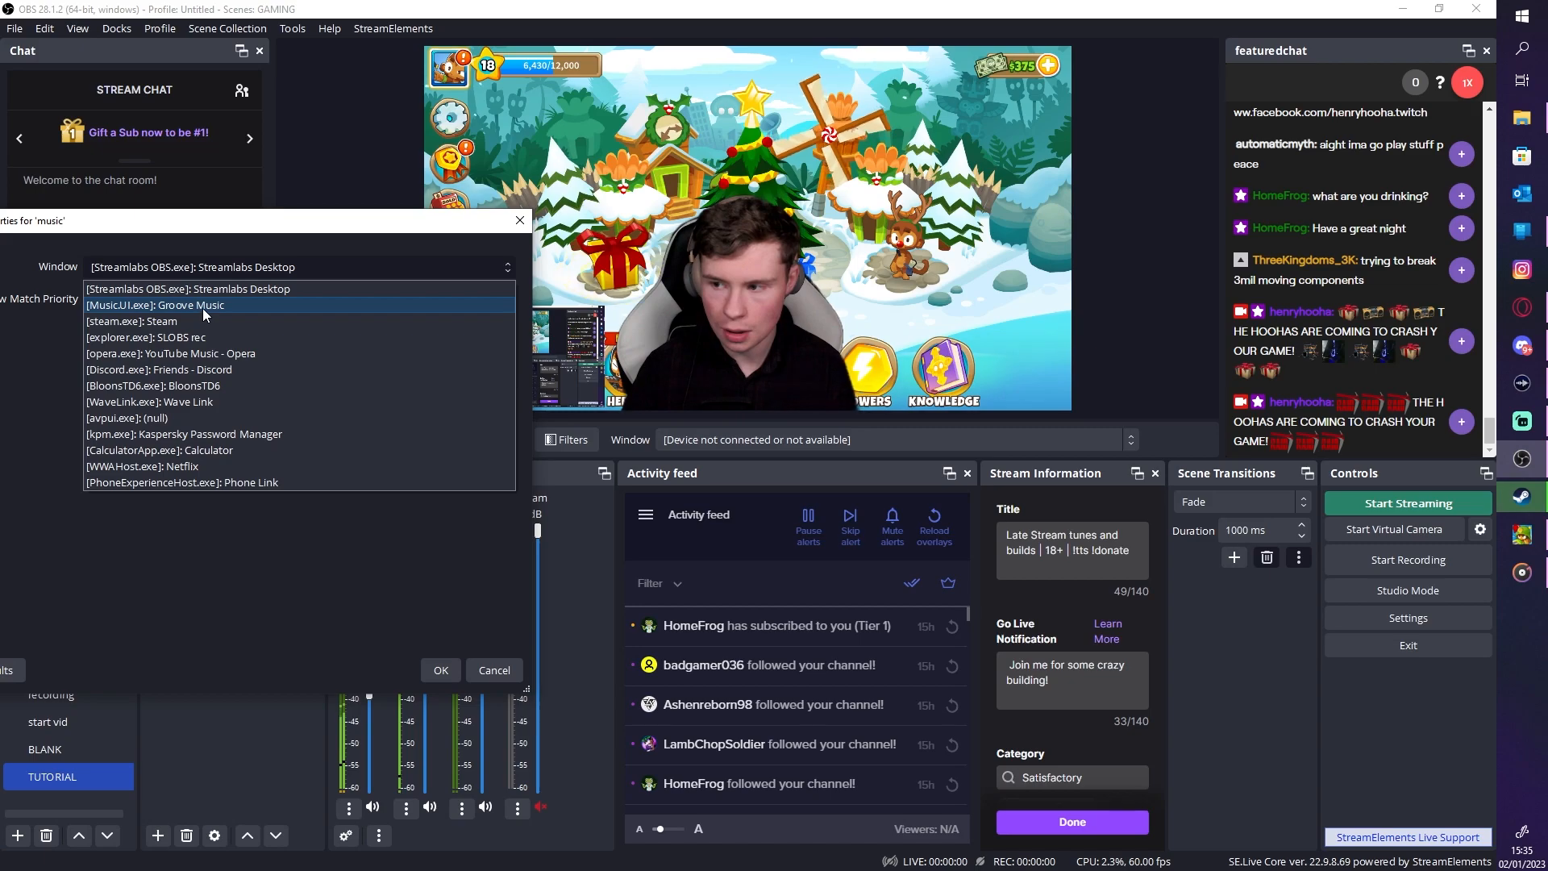
pyautogui.click(201, 308)
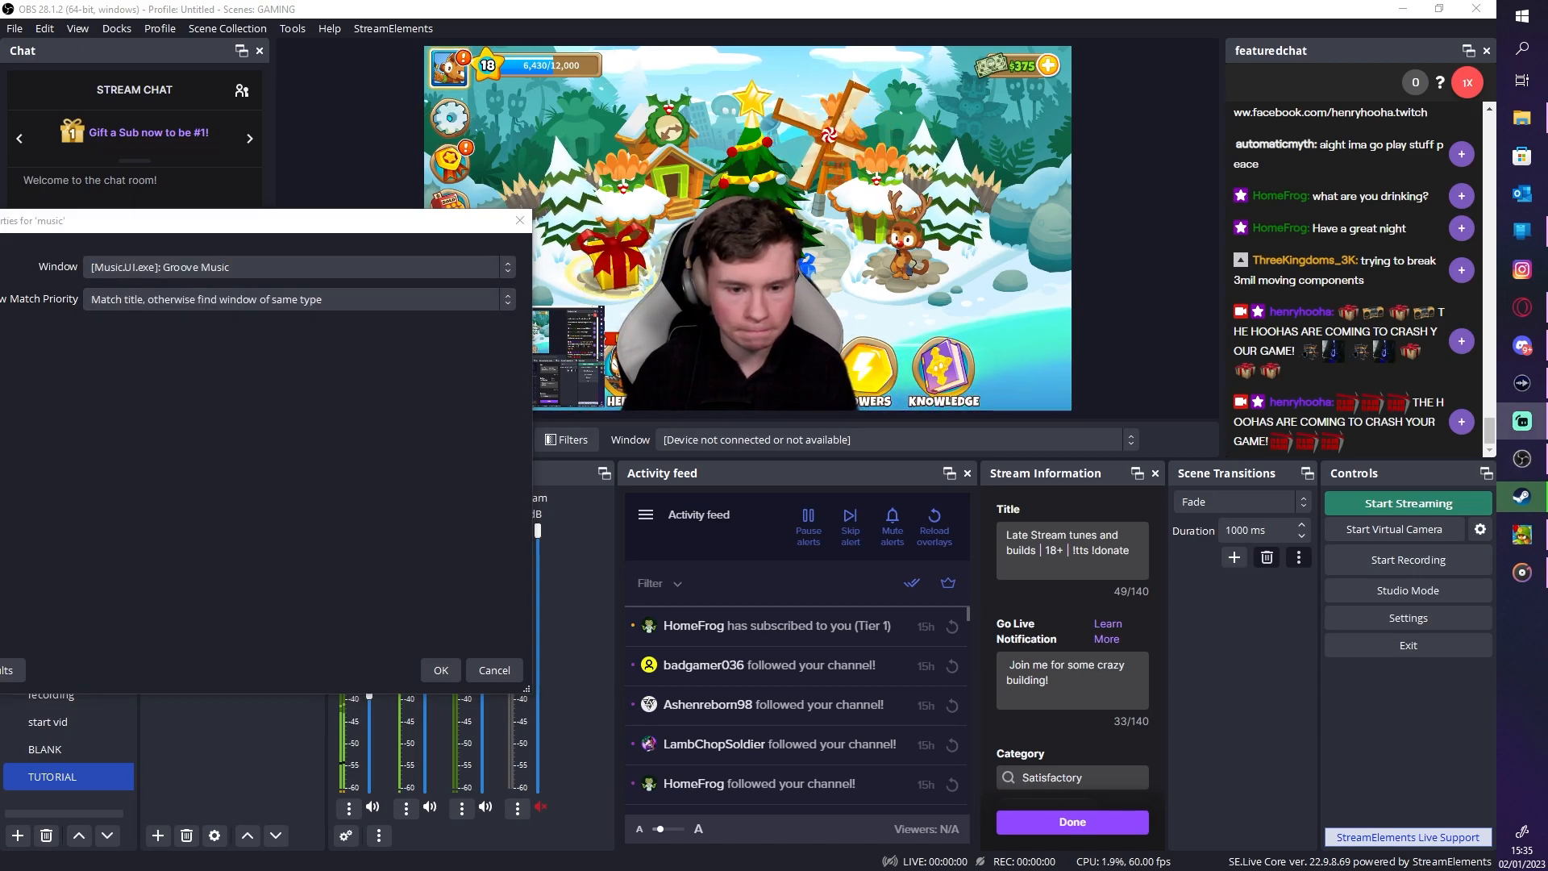
pyautogui.click(443, 669)
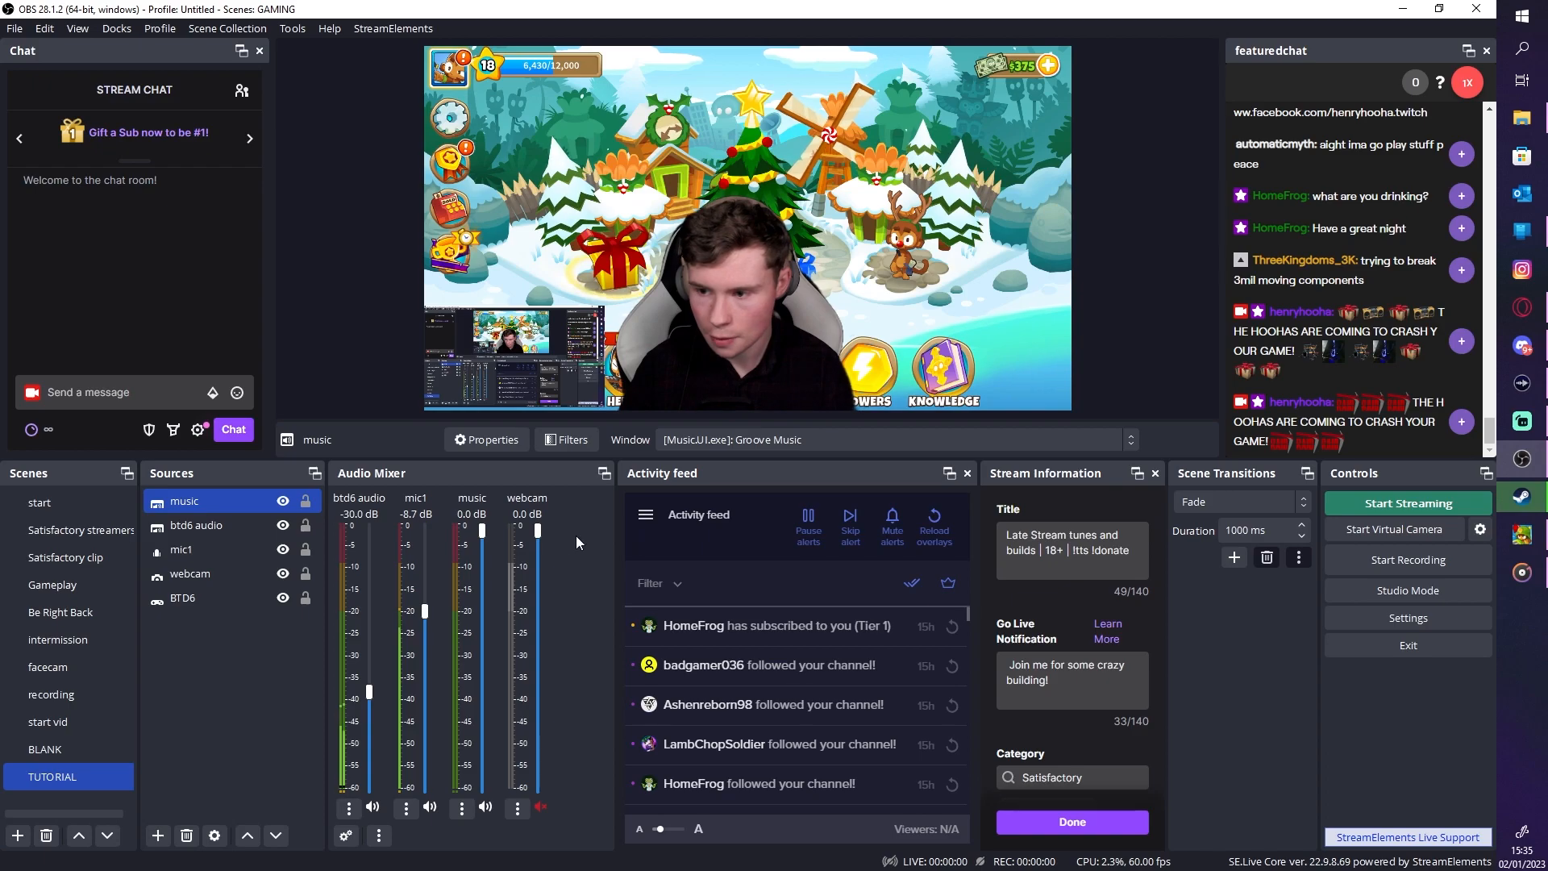
# Play a music track in Groove Music and shrink its window to uncover the OBS audio mixer
pyautogui.press('super+e')
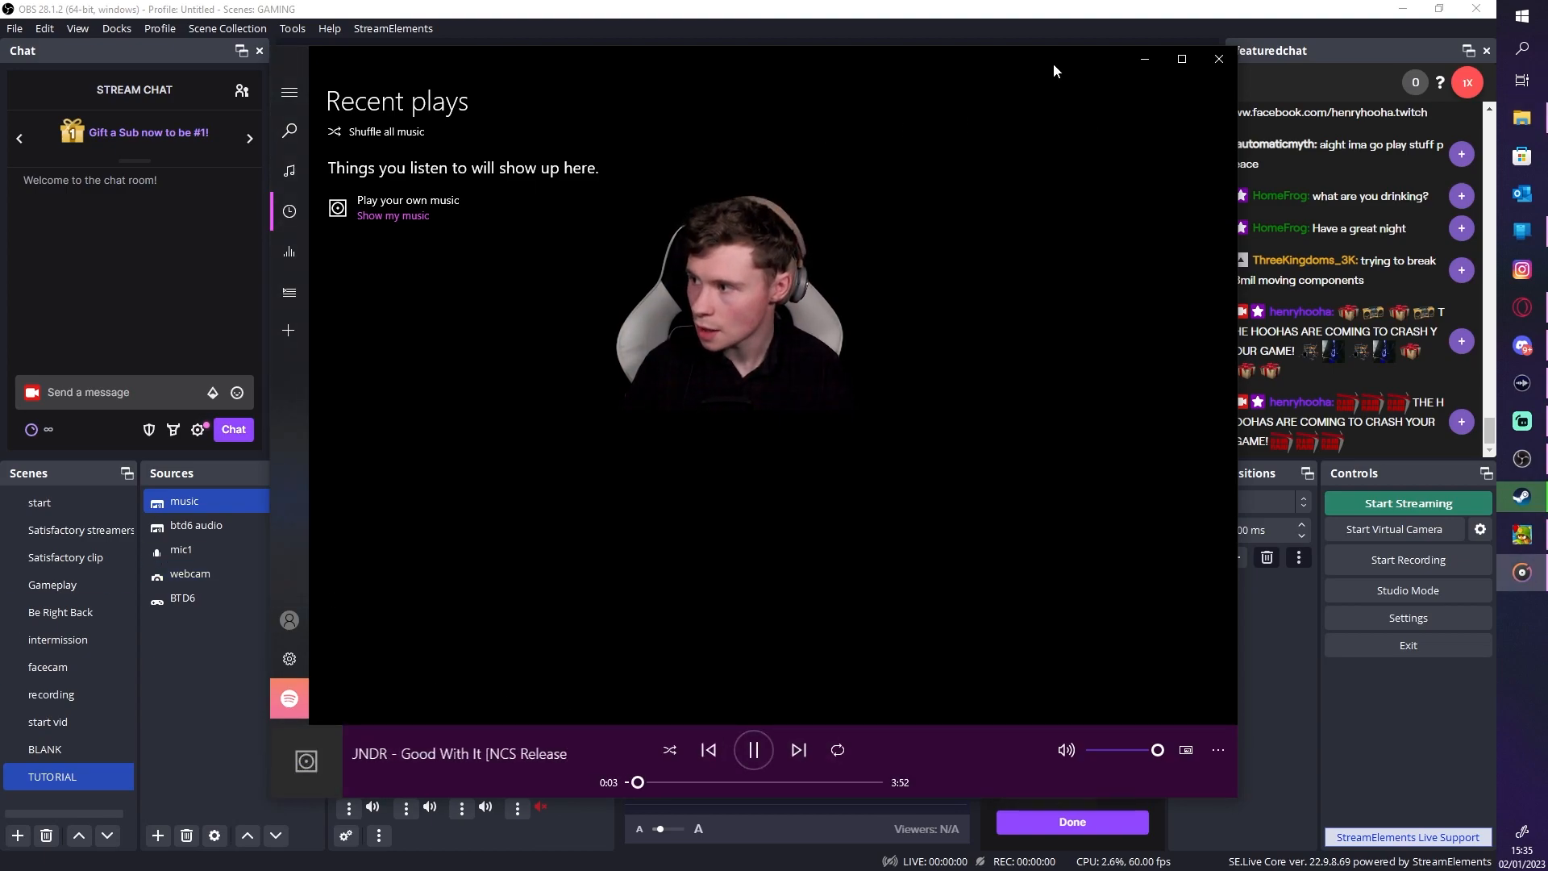
pyautogui.moveTo(1029, 64); pyautogui.dragTo(1038, 63)
pyautogui.moveTo(282, 797); pyautogui.dragTo(720, 530)
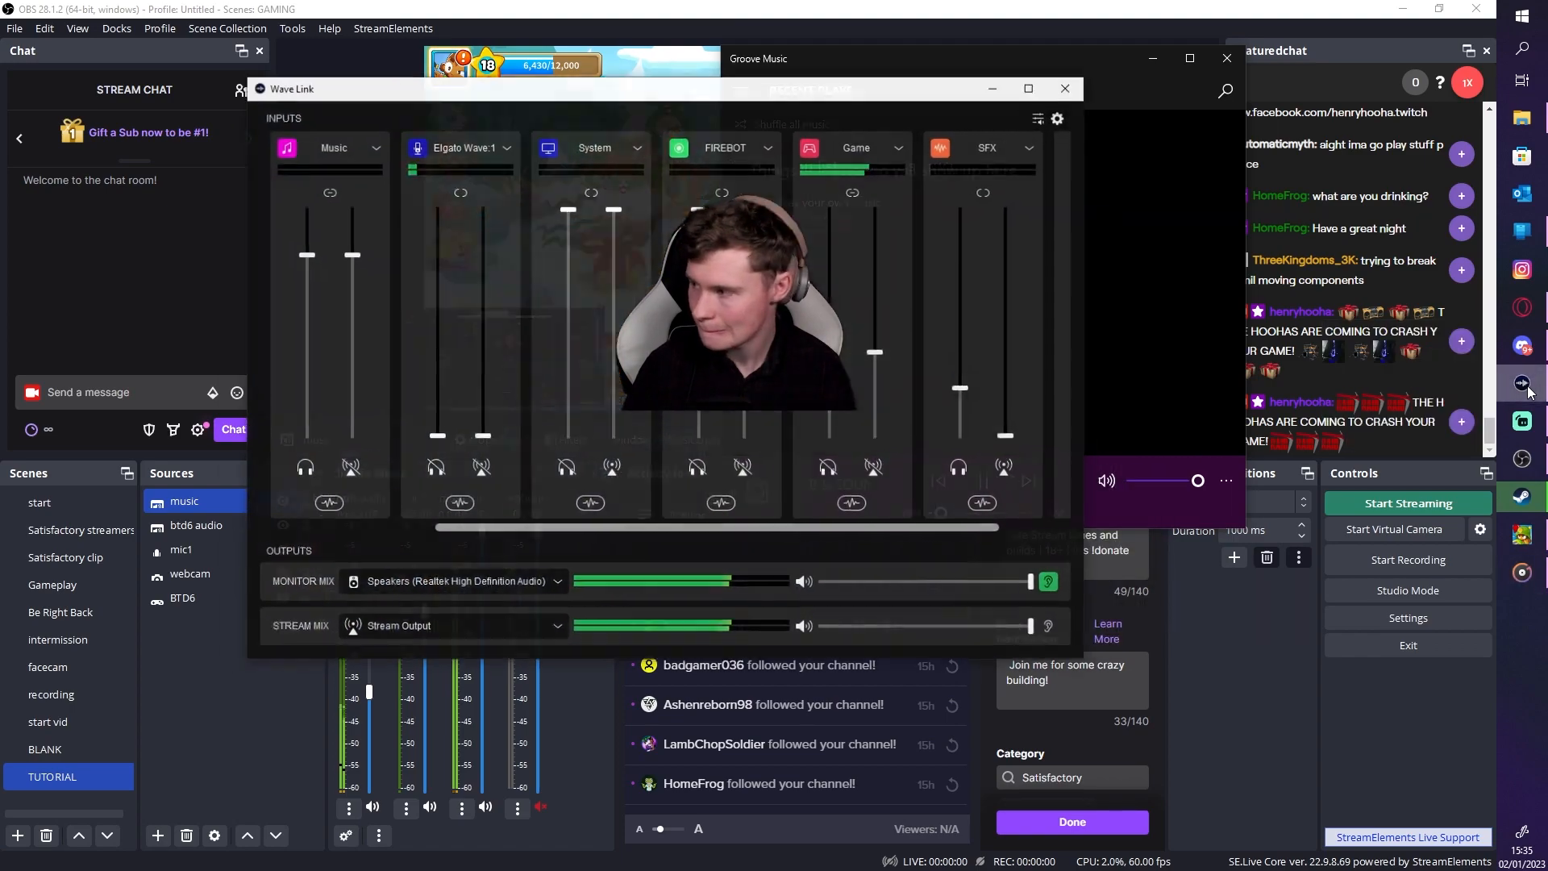
# Switch to Wave Link, examine the Voice Chat, Browser and Music input channels, and minimize it
pyautogui.click(1523, 384)
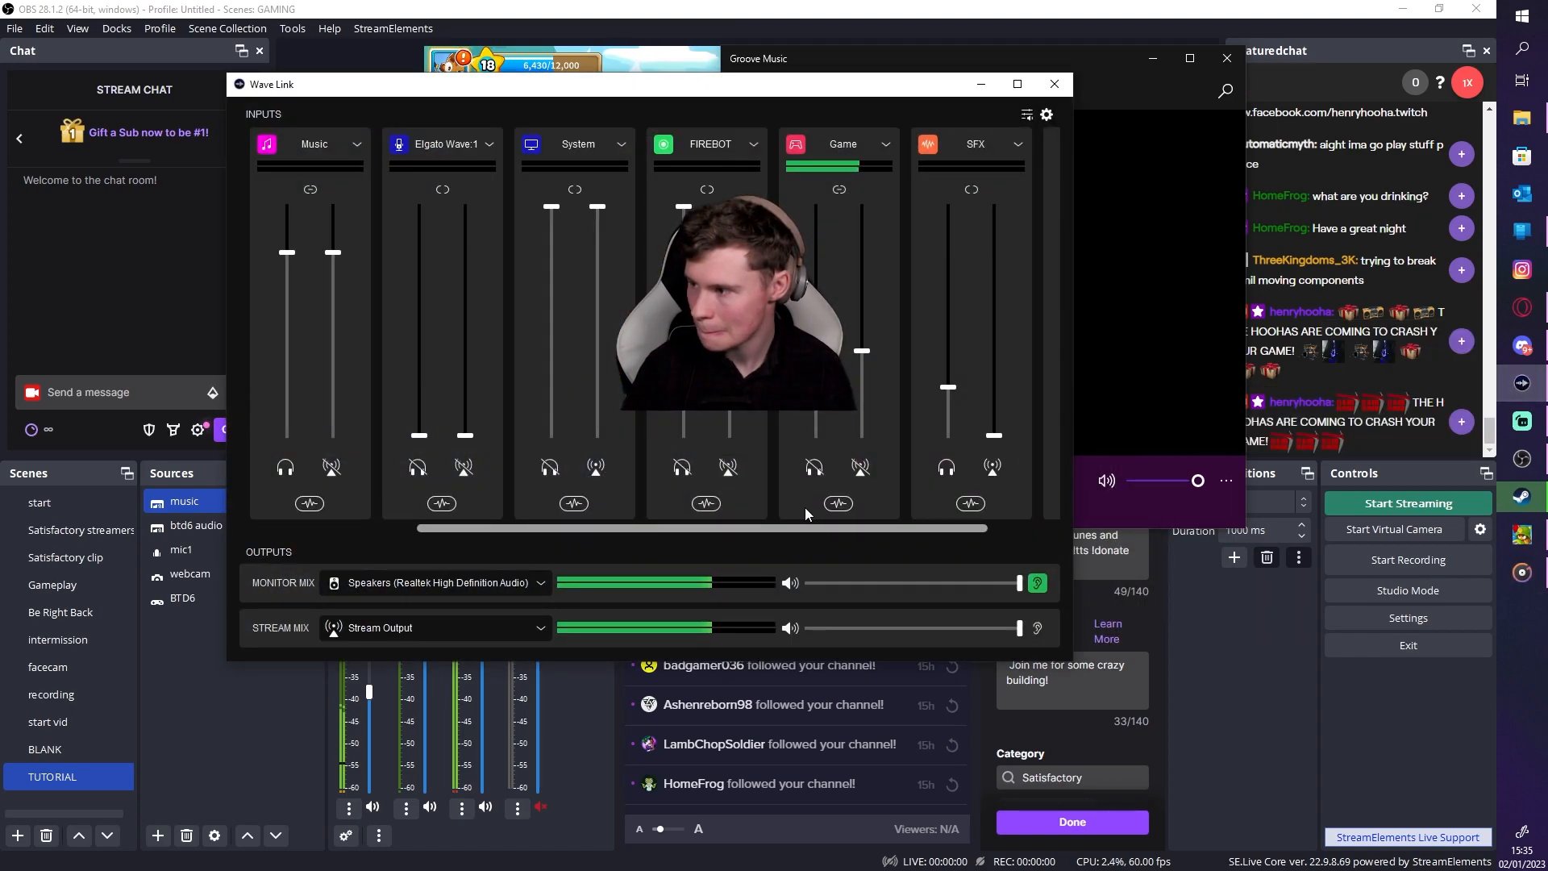
pyautogui.moveTo(764, 525); pyautogui.dragTo(577, 524)
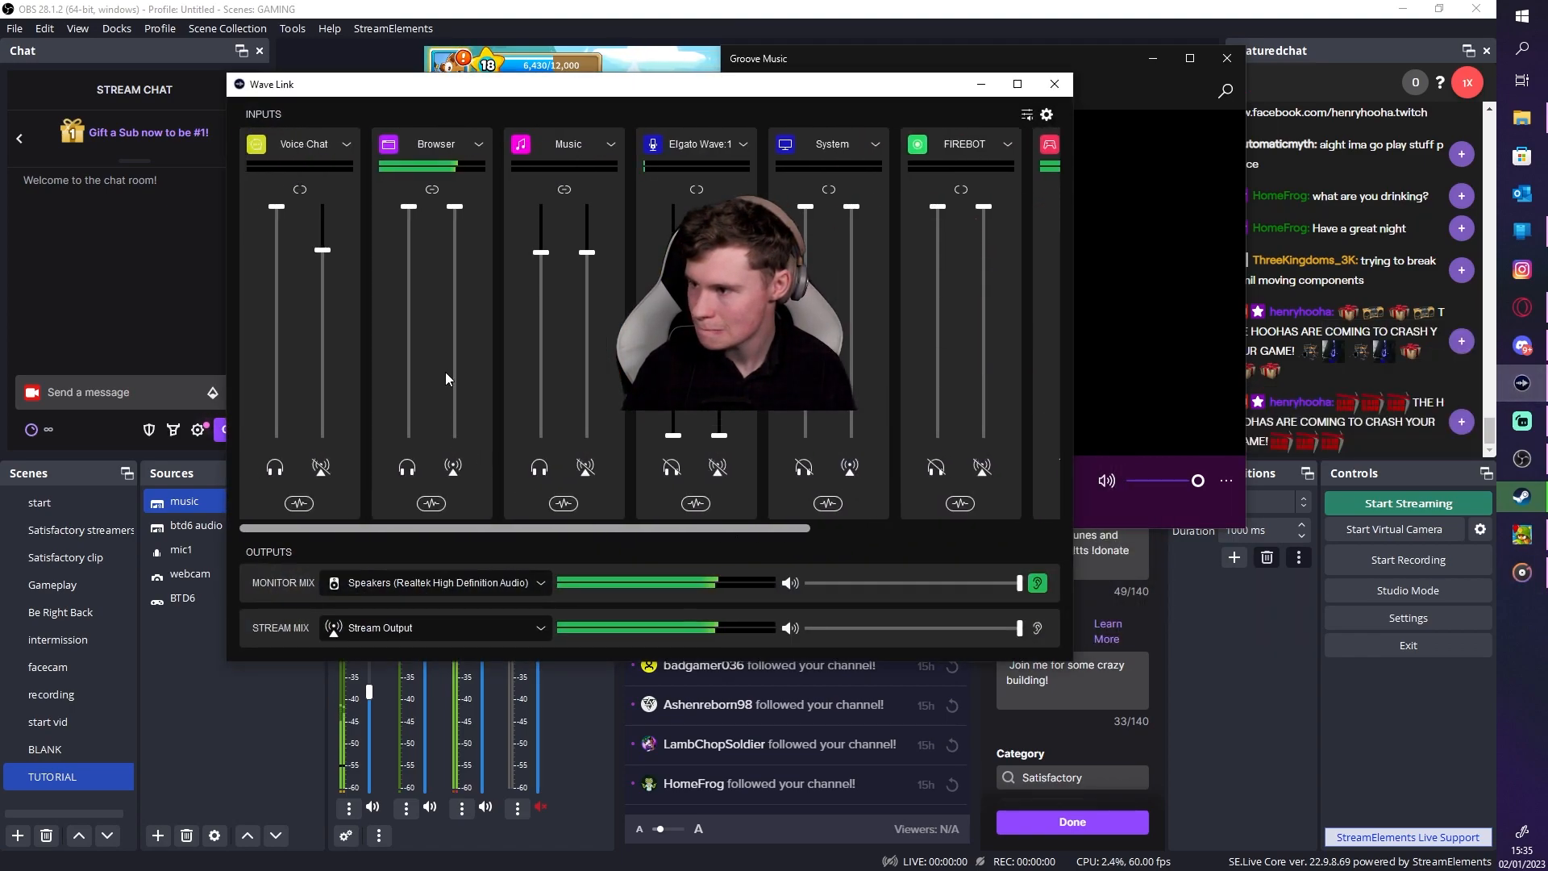
pyautogui.click(982, 84)
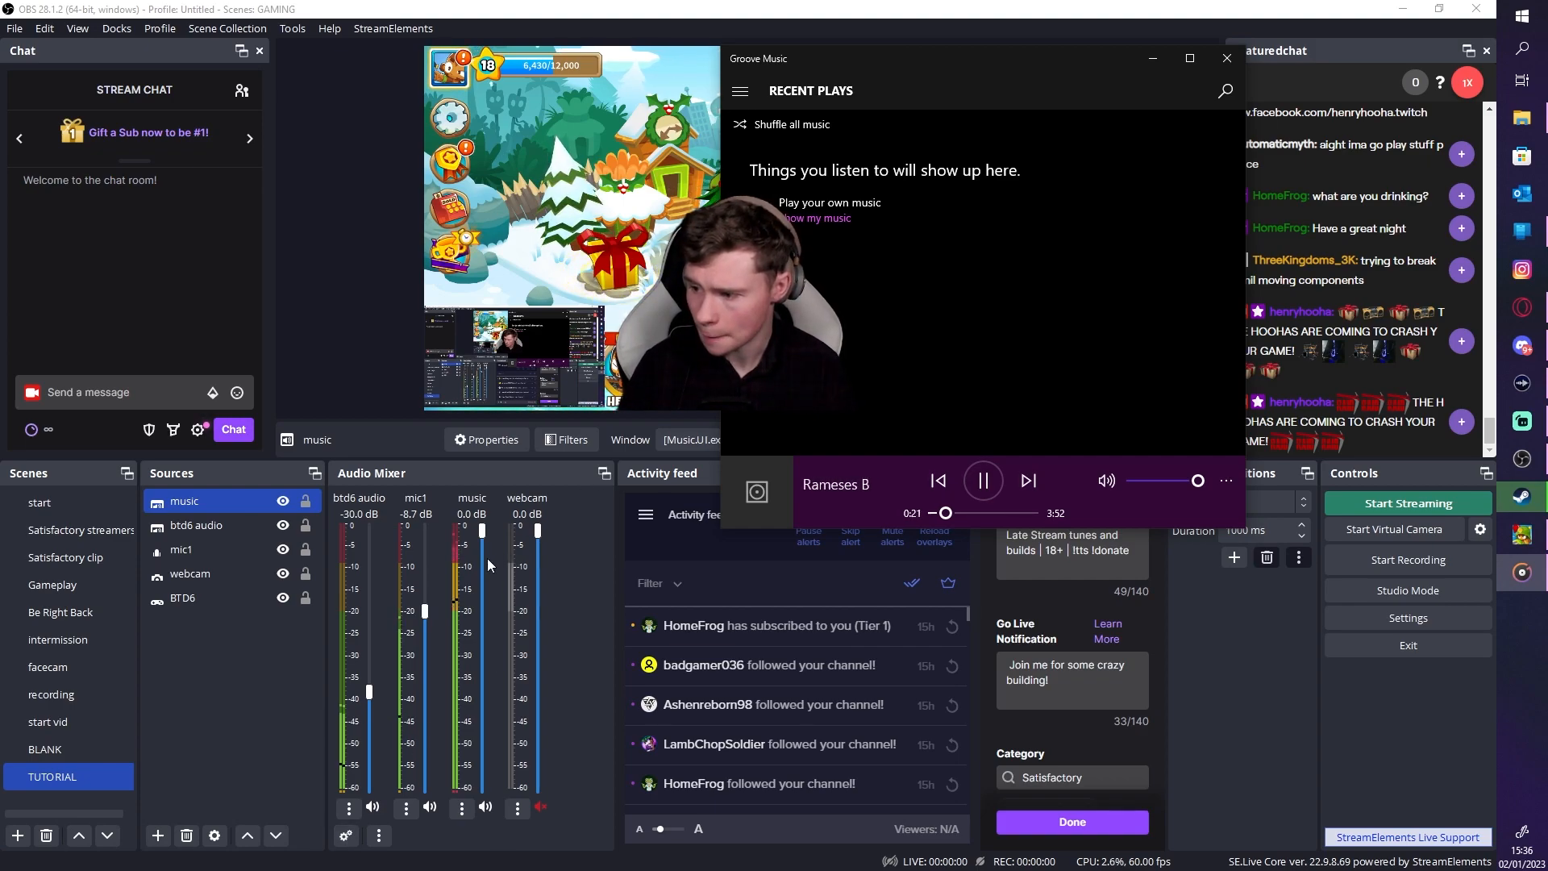
# Lower the music source to about -45.6 dB in the audio mixer and fine-tune its level
pyautogui.moveTo(483, 530); pyautogui.dragTo(468, 711)
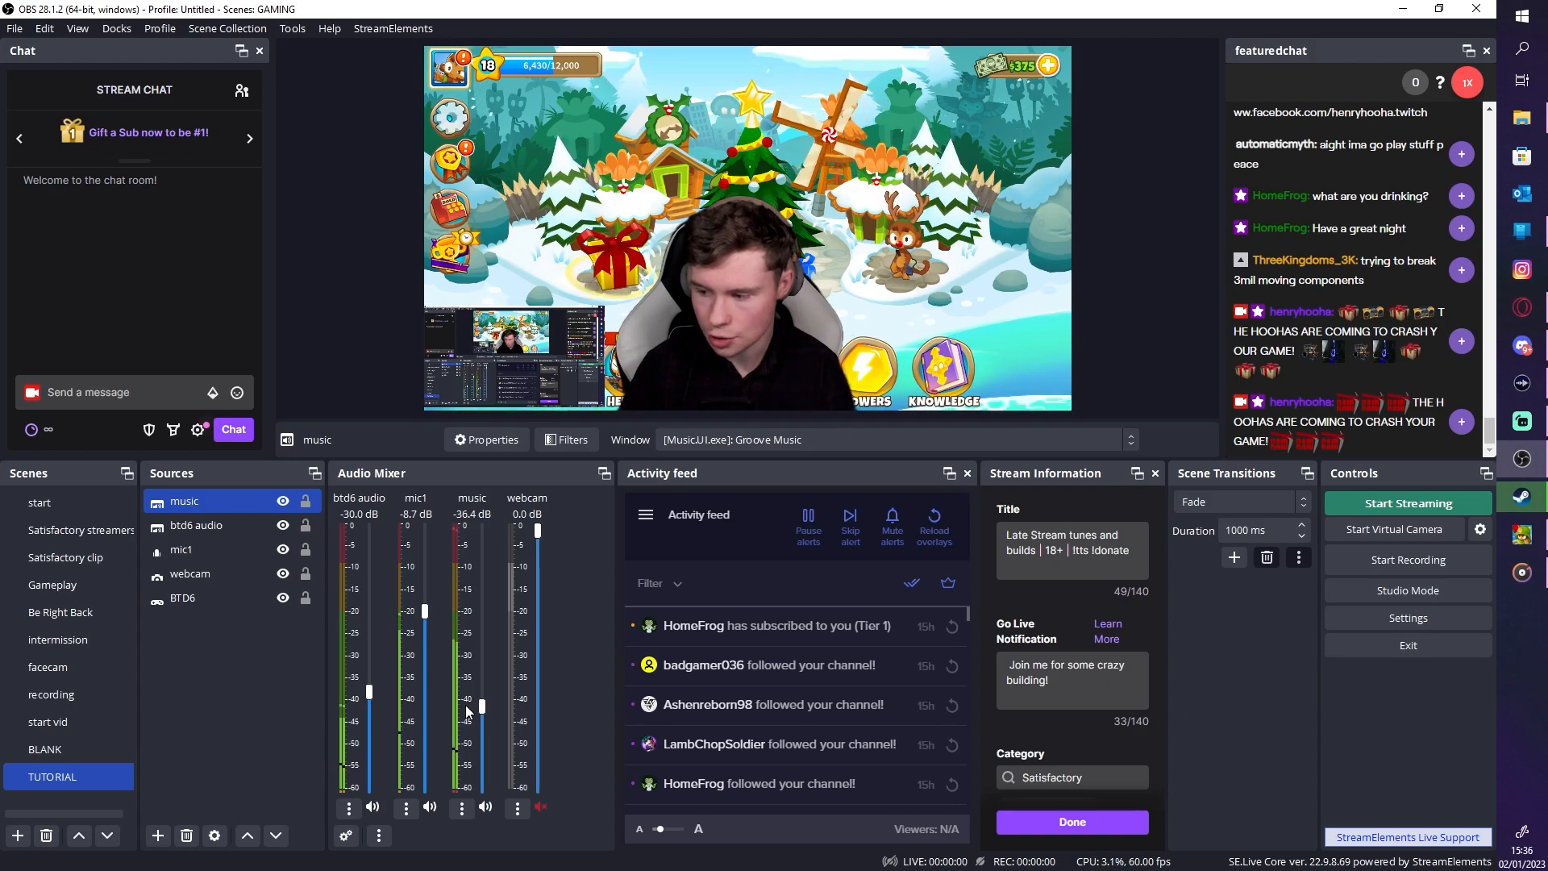
pyautogui.moveTo(468, 712); pyautogui.dragTo(465, 730)
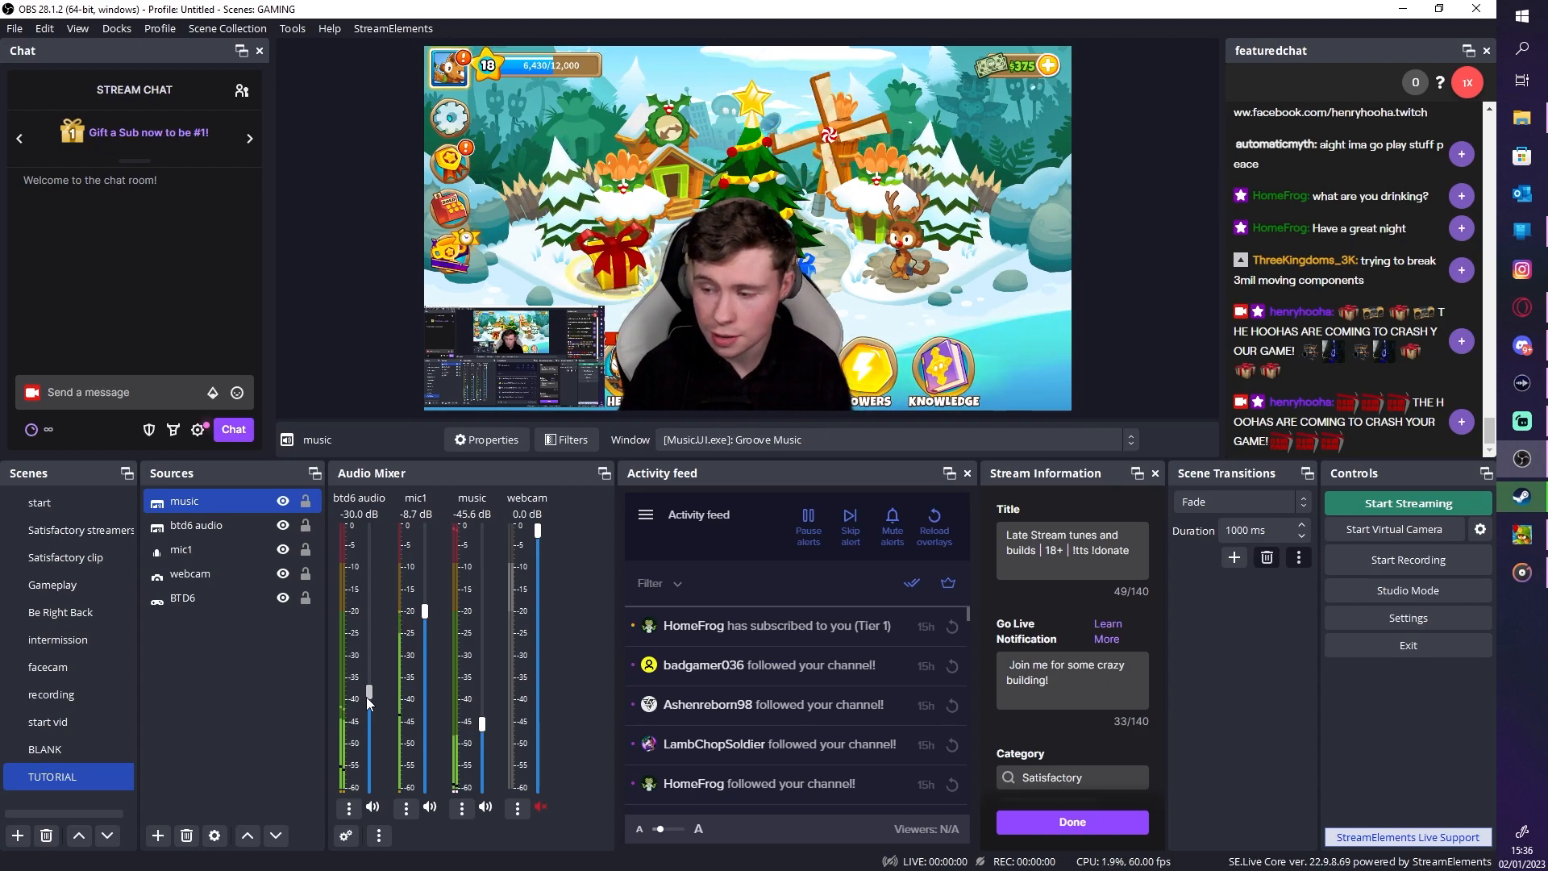
pyautogui.moveTo(482, 724); pyautogui.dragTo(482, 693)
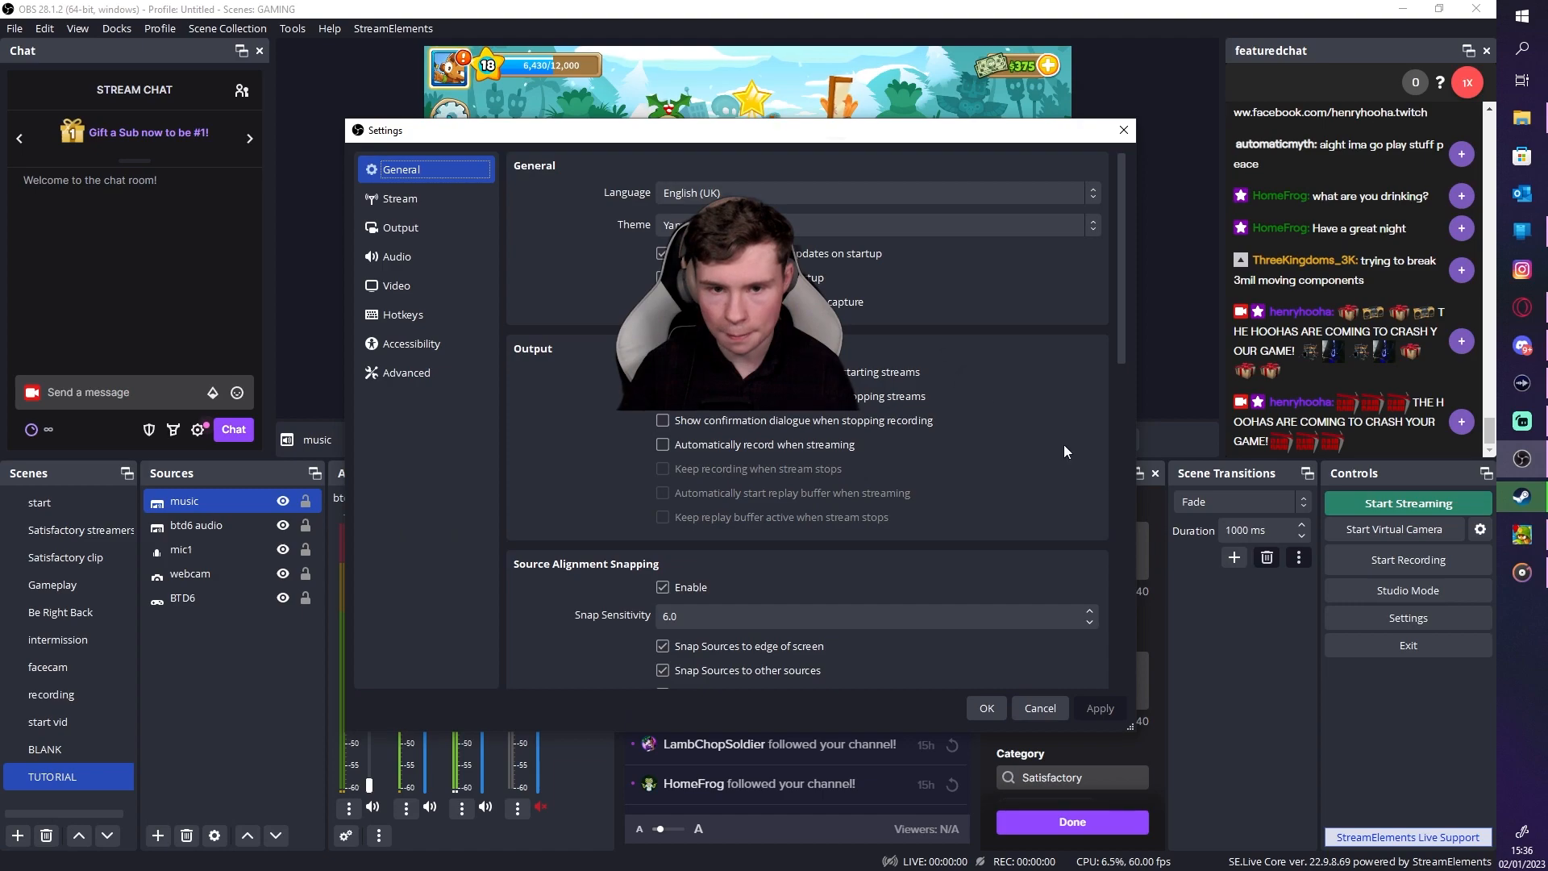
# Examine the general settings and the streaming output settings with the audio track and Twitch VOD track choices, and close the settings
pyautogui.moveTo(689, 142); pyautogui.dragTo(680, 156)
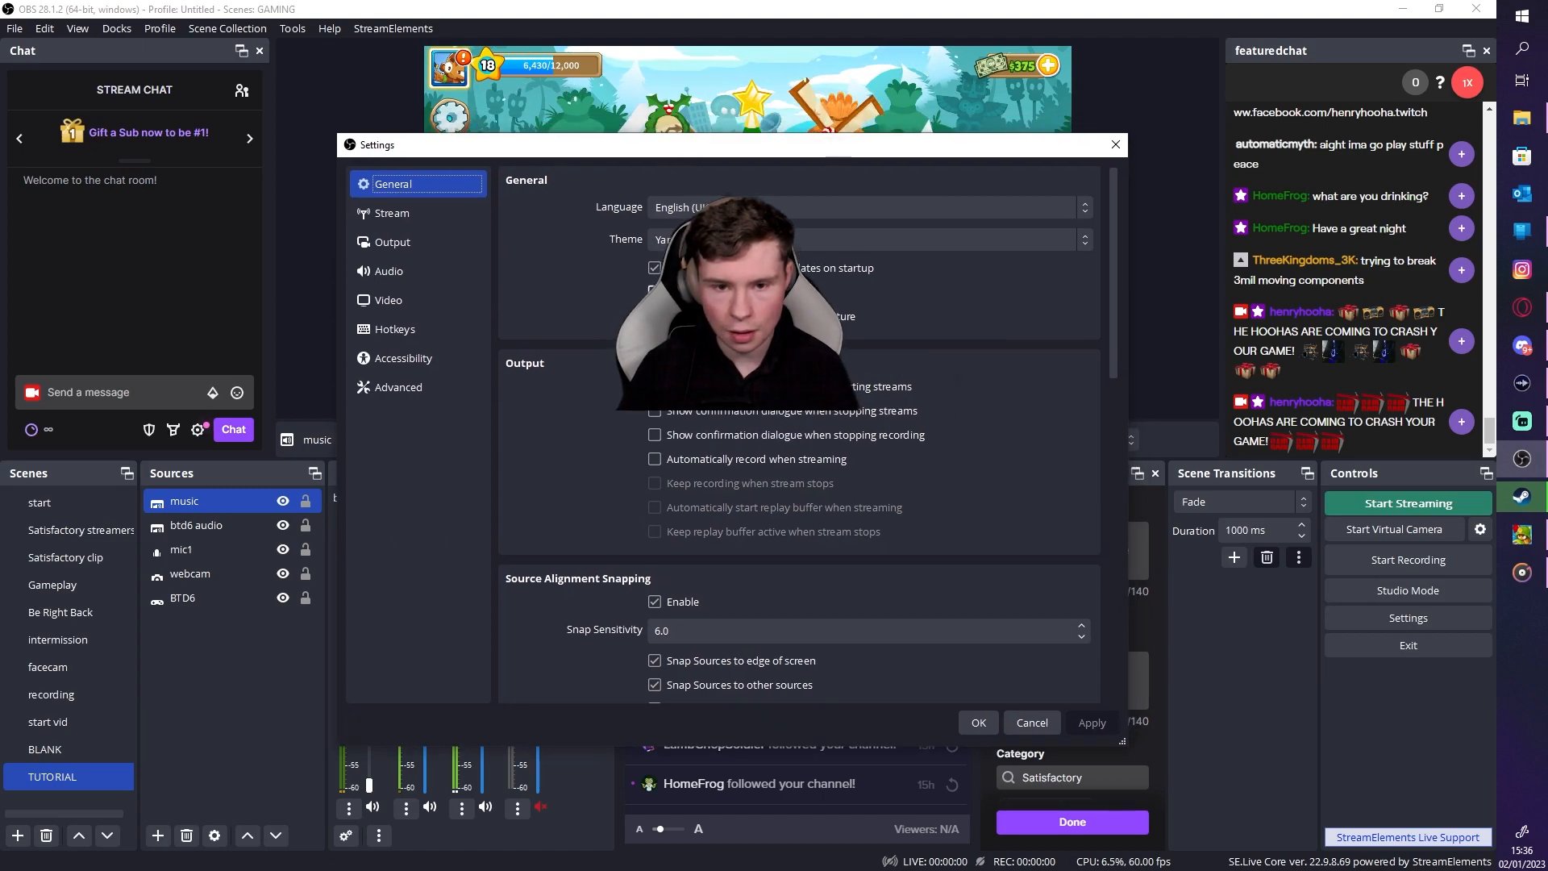
pyautogui.hotkey('alt', 'Tab')
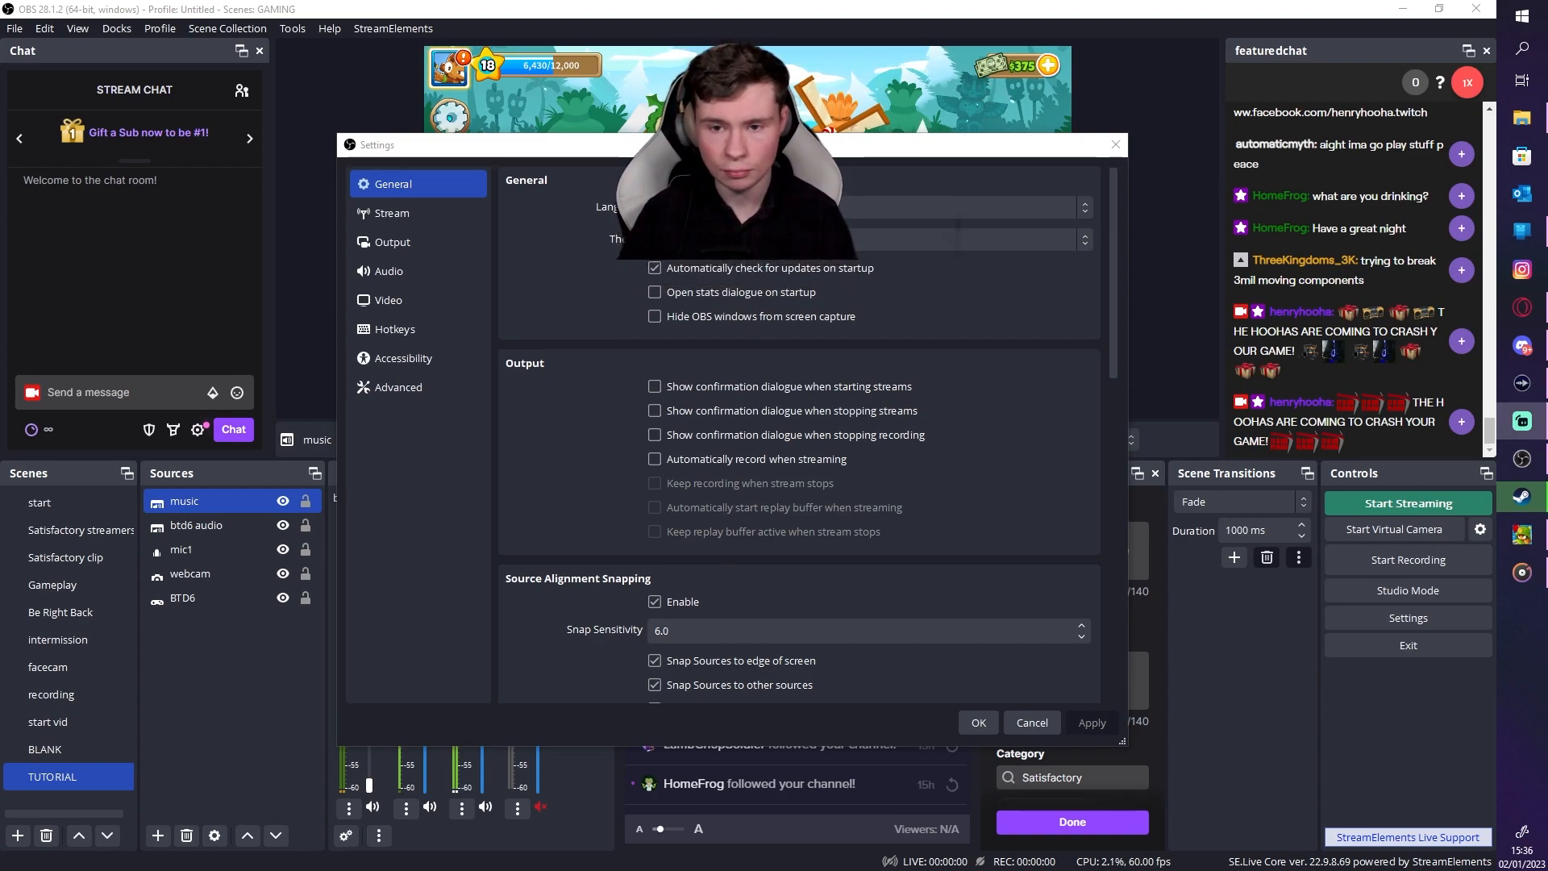
pyautogui.moveTo(616, 150); pyautogui.dragTo(611, 252)
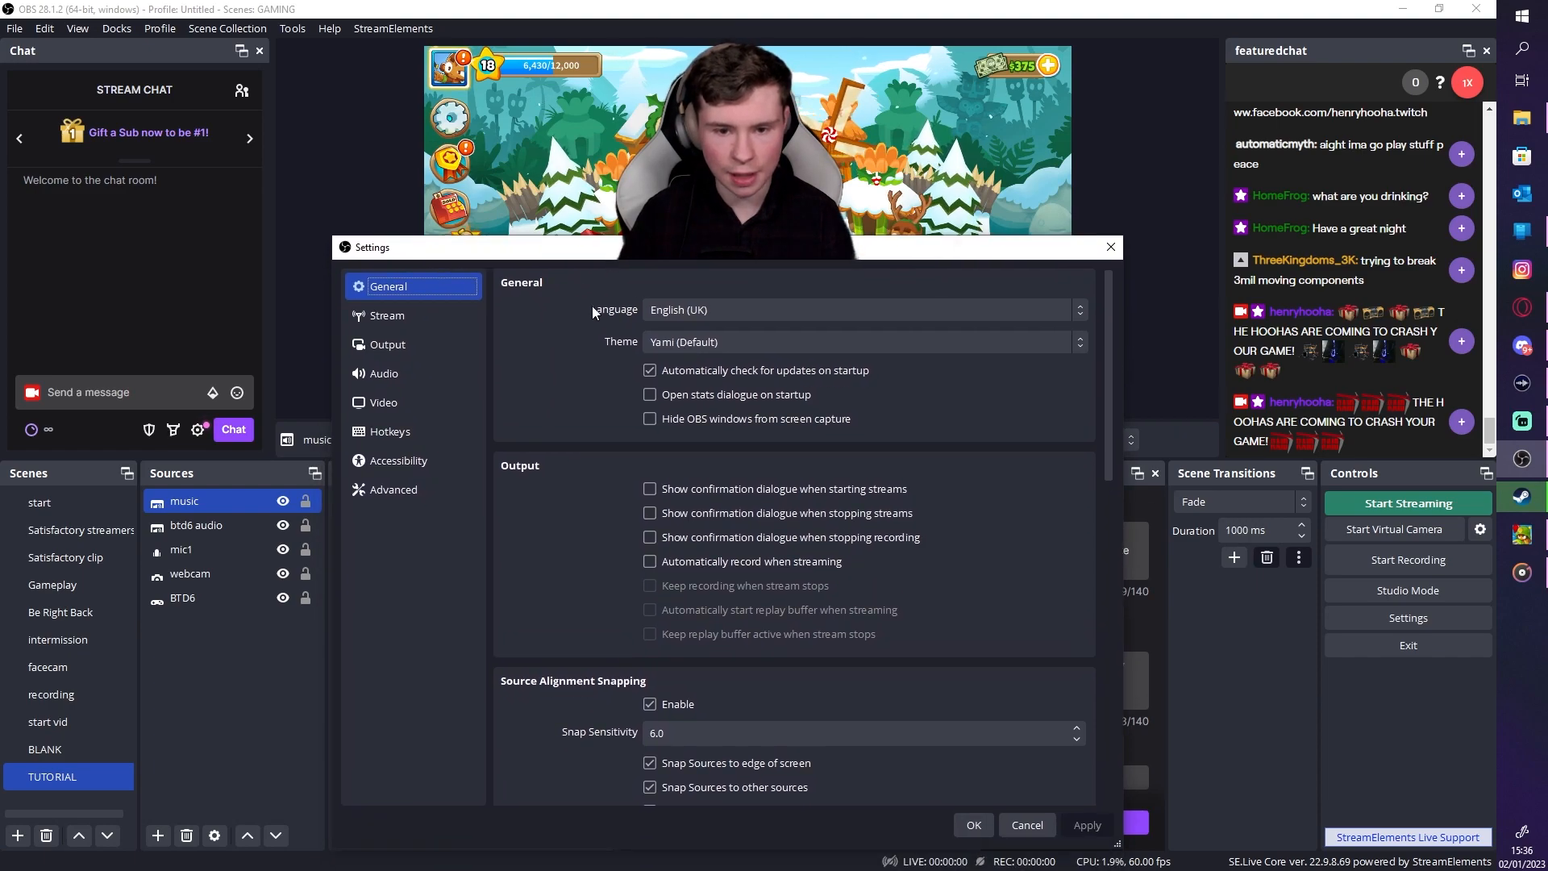
pyautogui.click(406, 355)
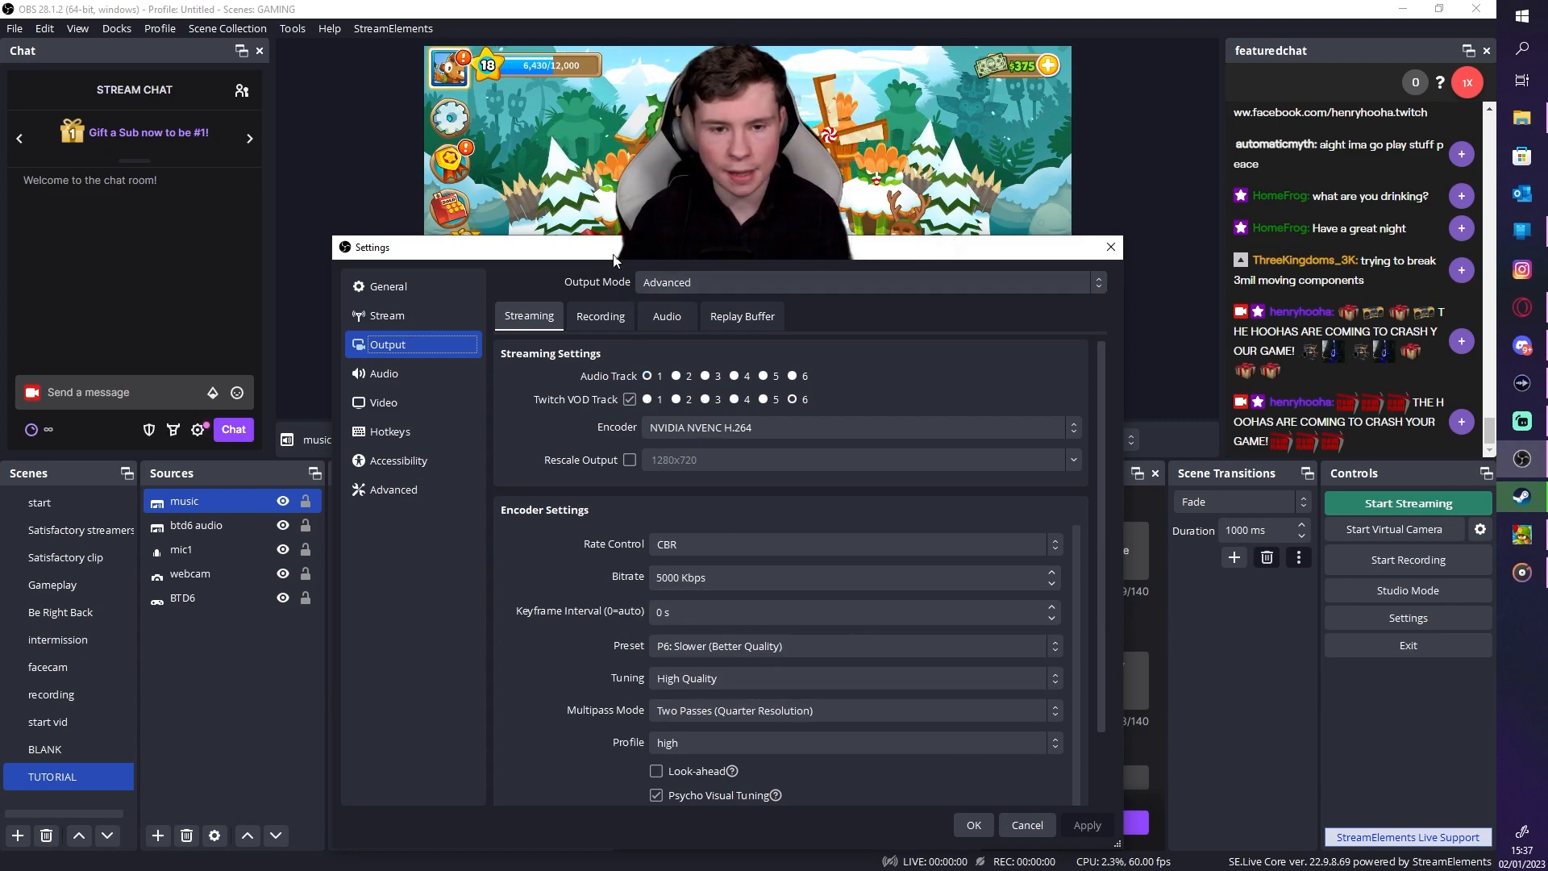
pyautogui.click(1111, 247)
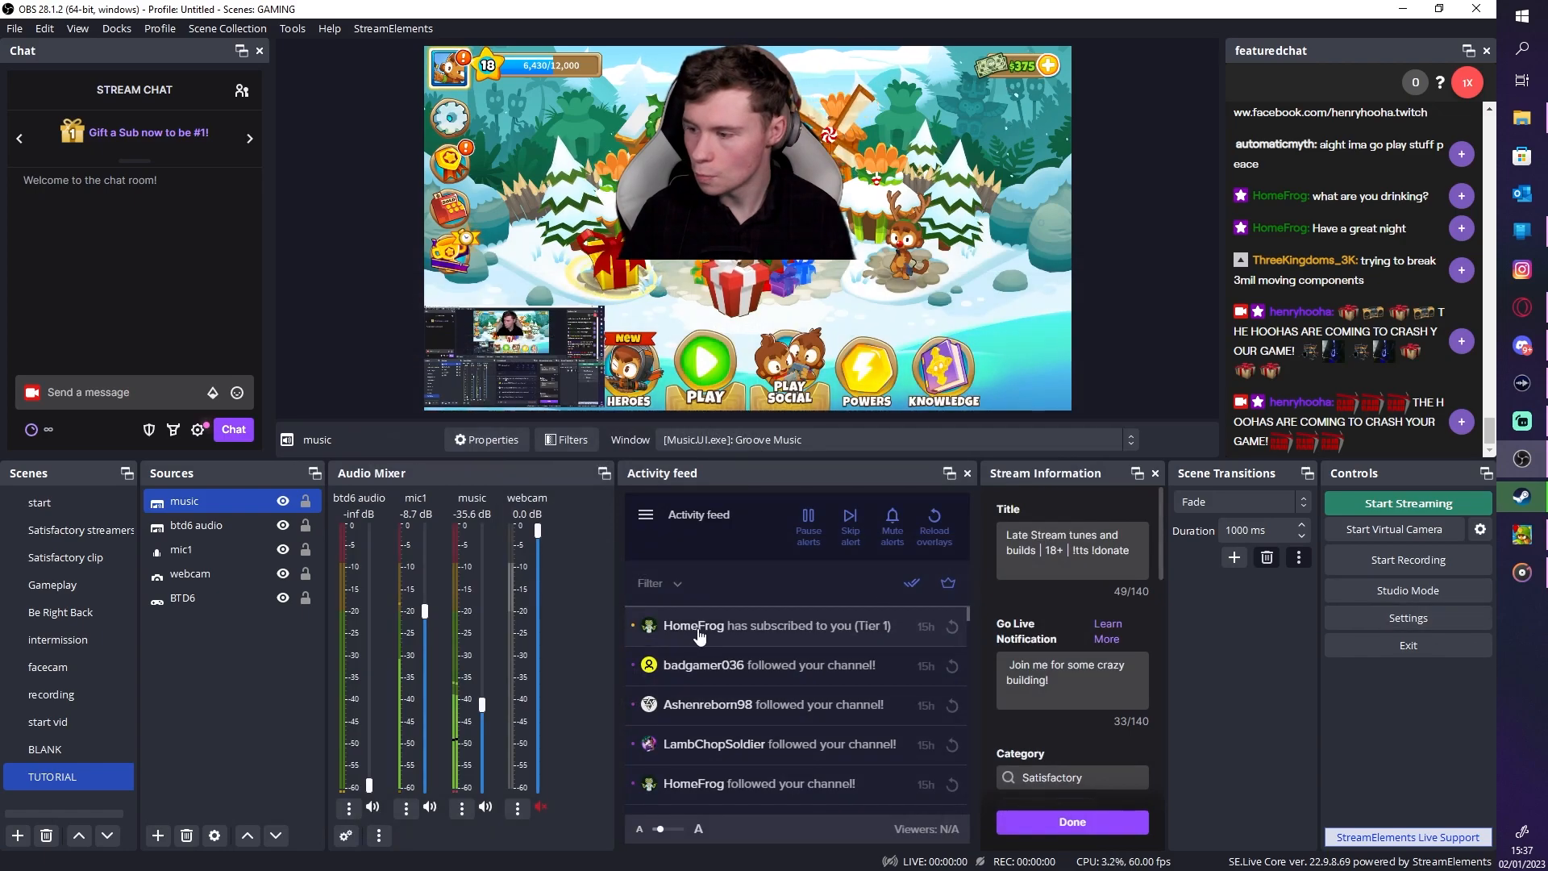
# Exclude the music source from audio track 6 in the enlarged Advanced Audio Properties and close them
pyautogui.click(408, 809)
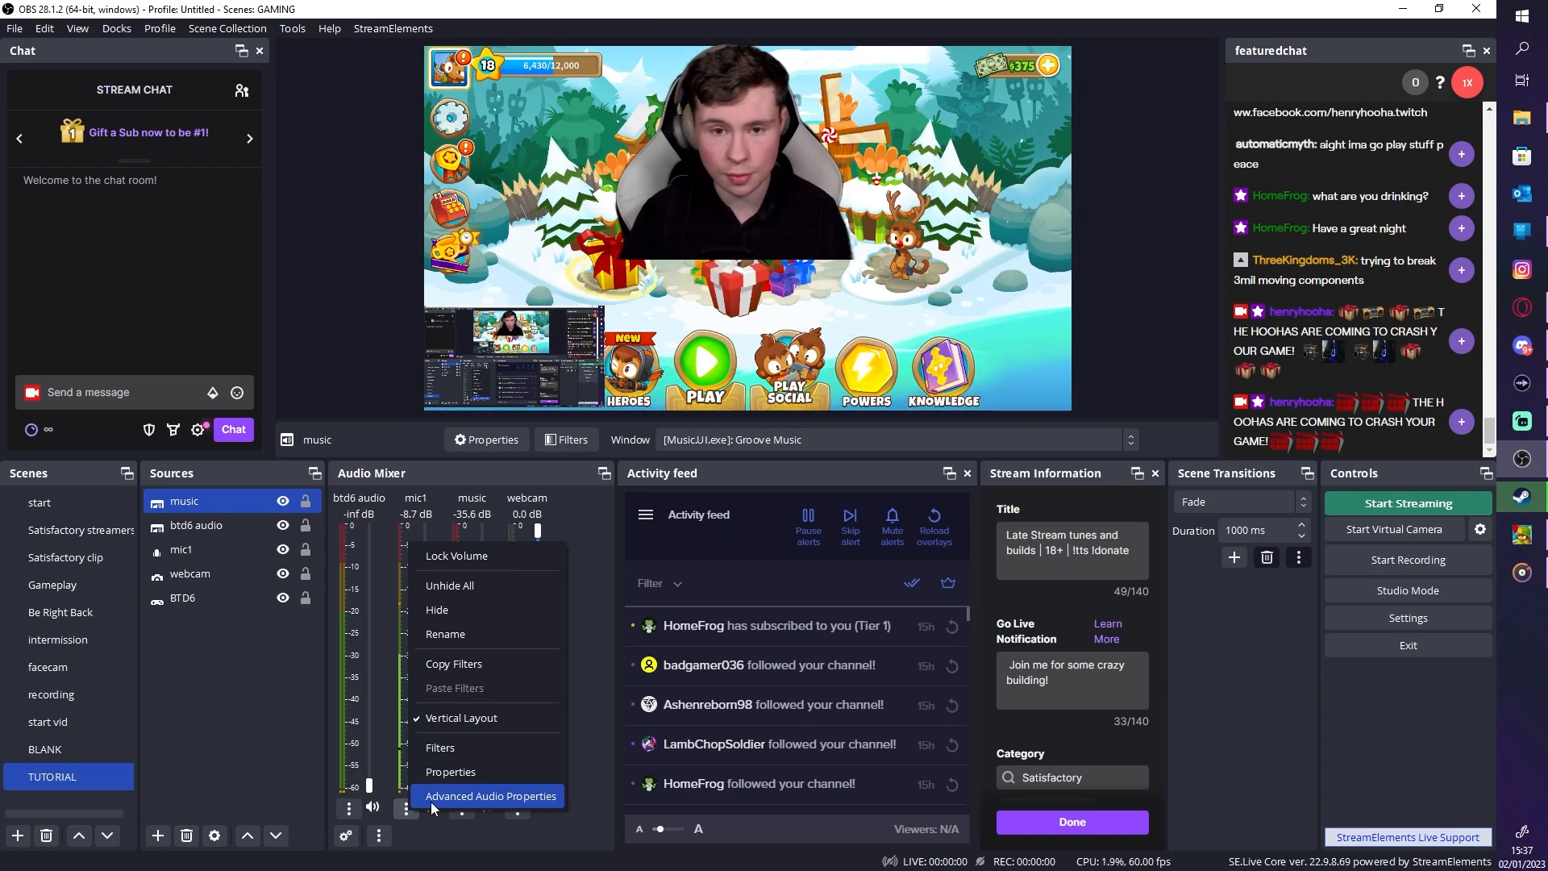
pyautogui.click(433, 807)
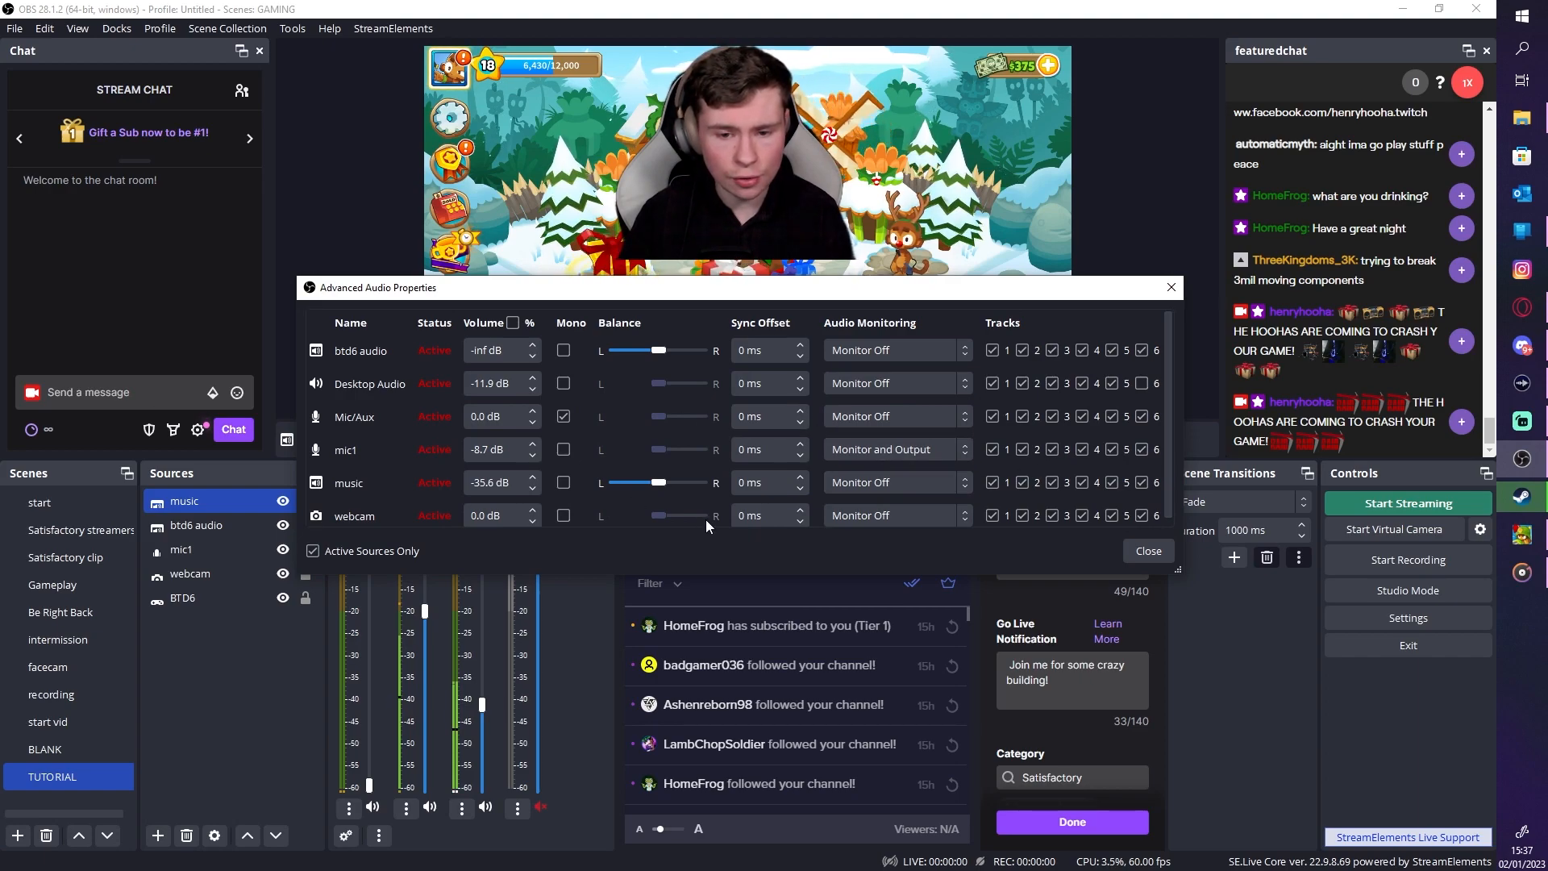
pyautogui.moveTo(1182, 572); pyautogui.dragTo(1300, 642)
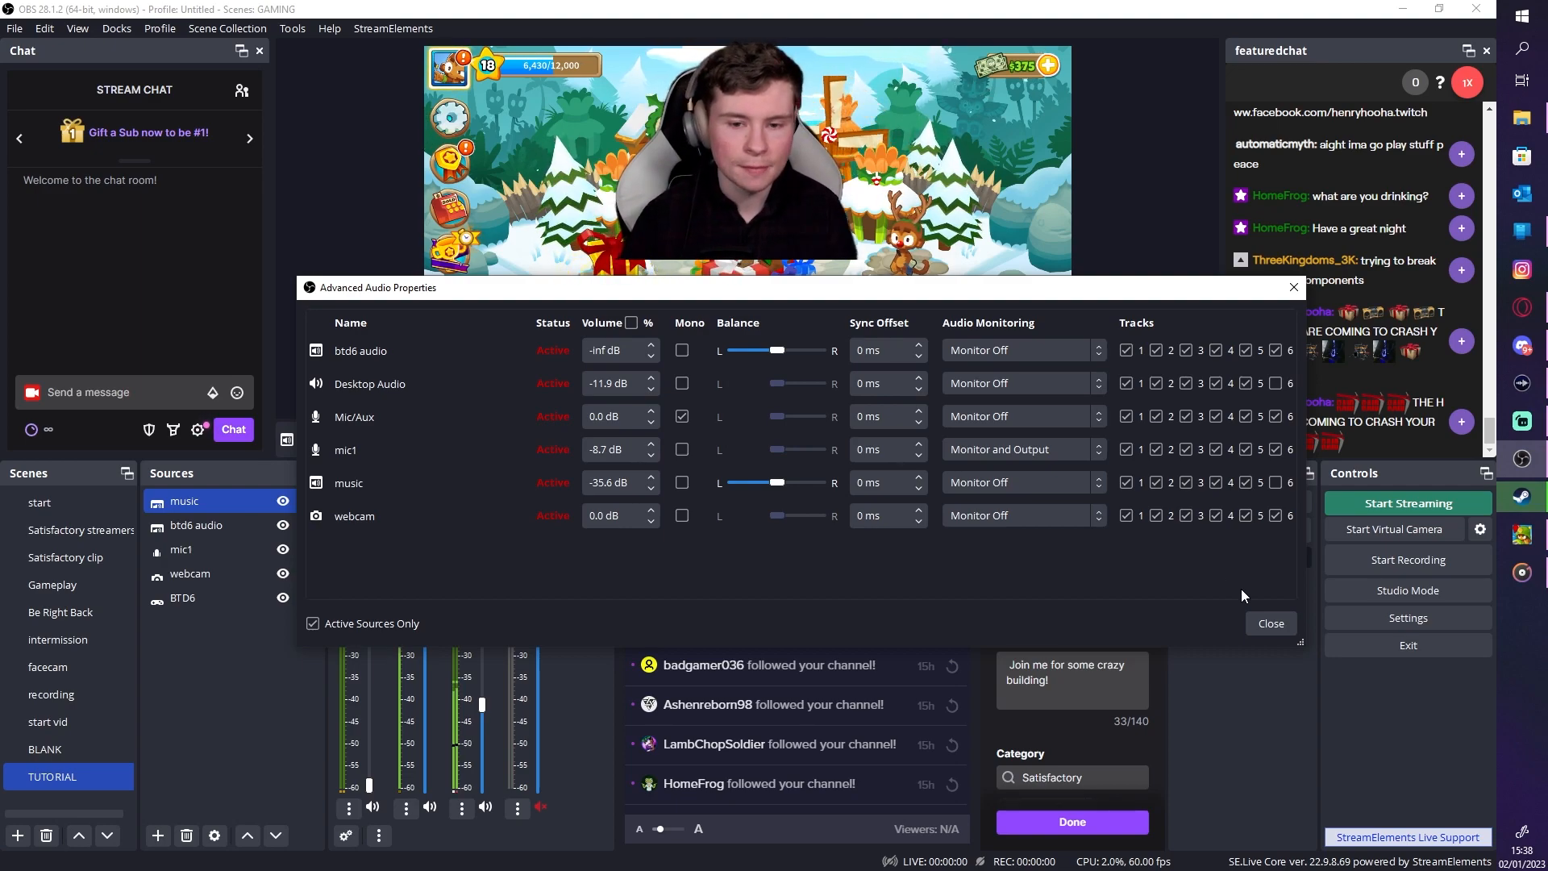
pyautogui.click(1282, 631)
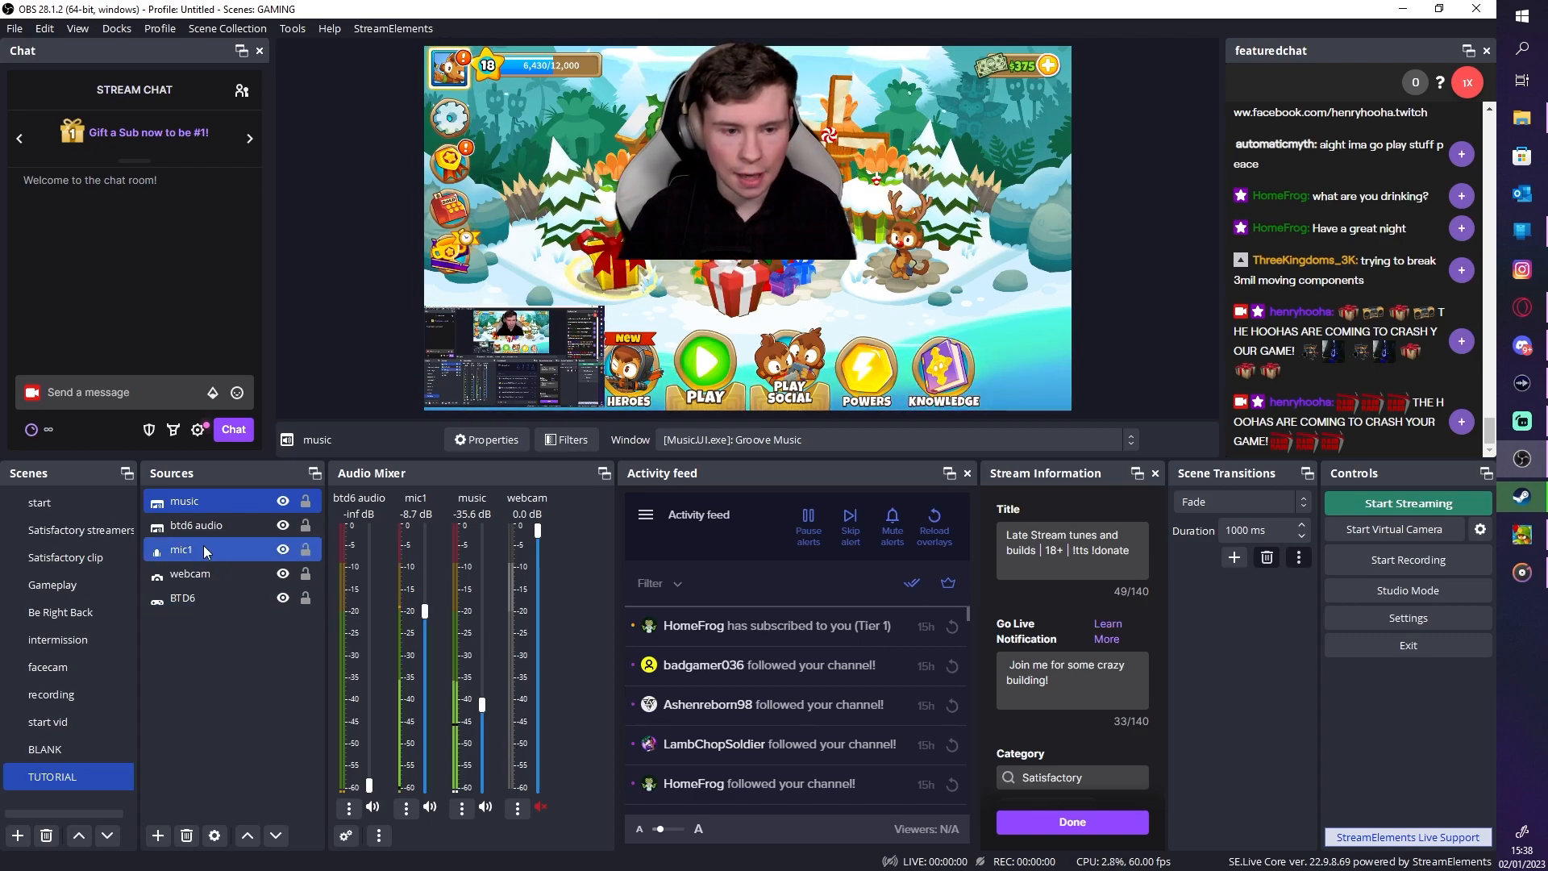
pyautogui.click(157, 835)
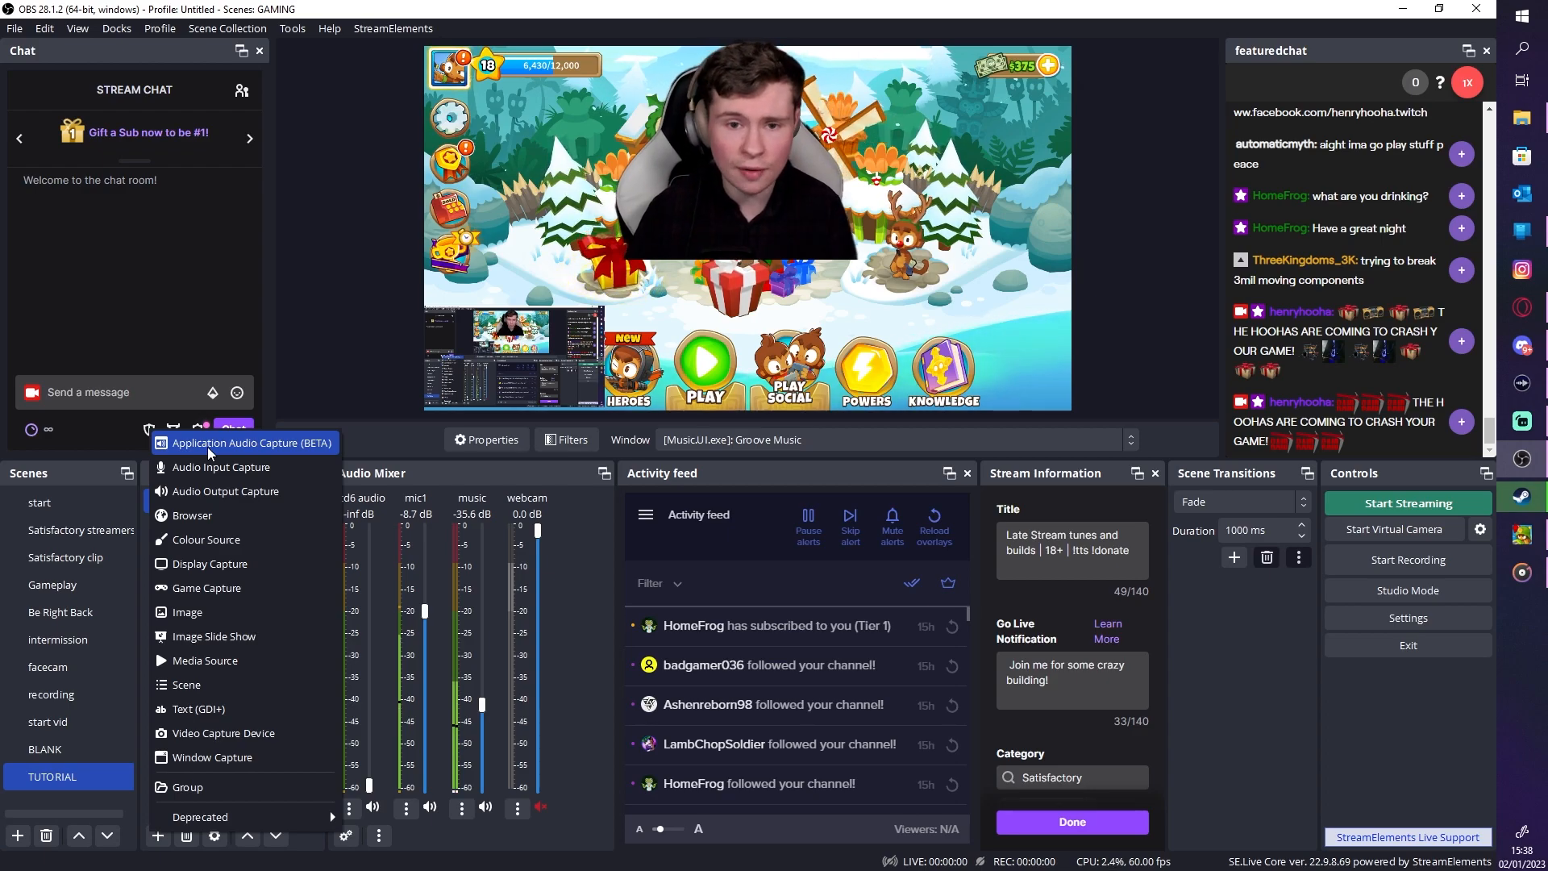
pyautogui.click(192, 515)
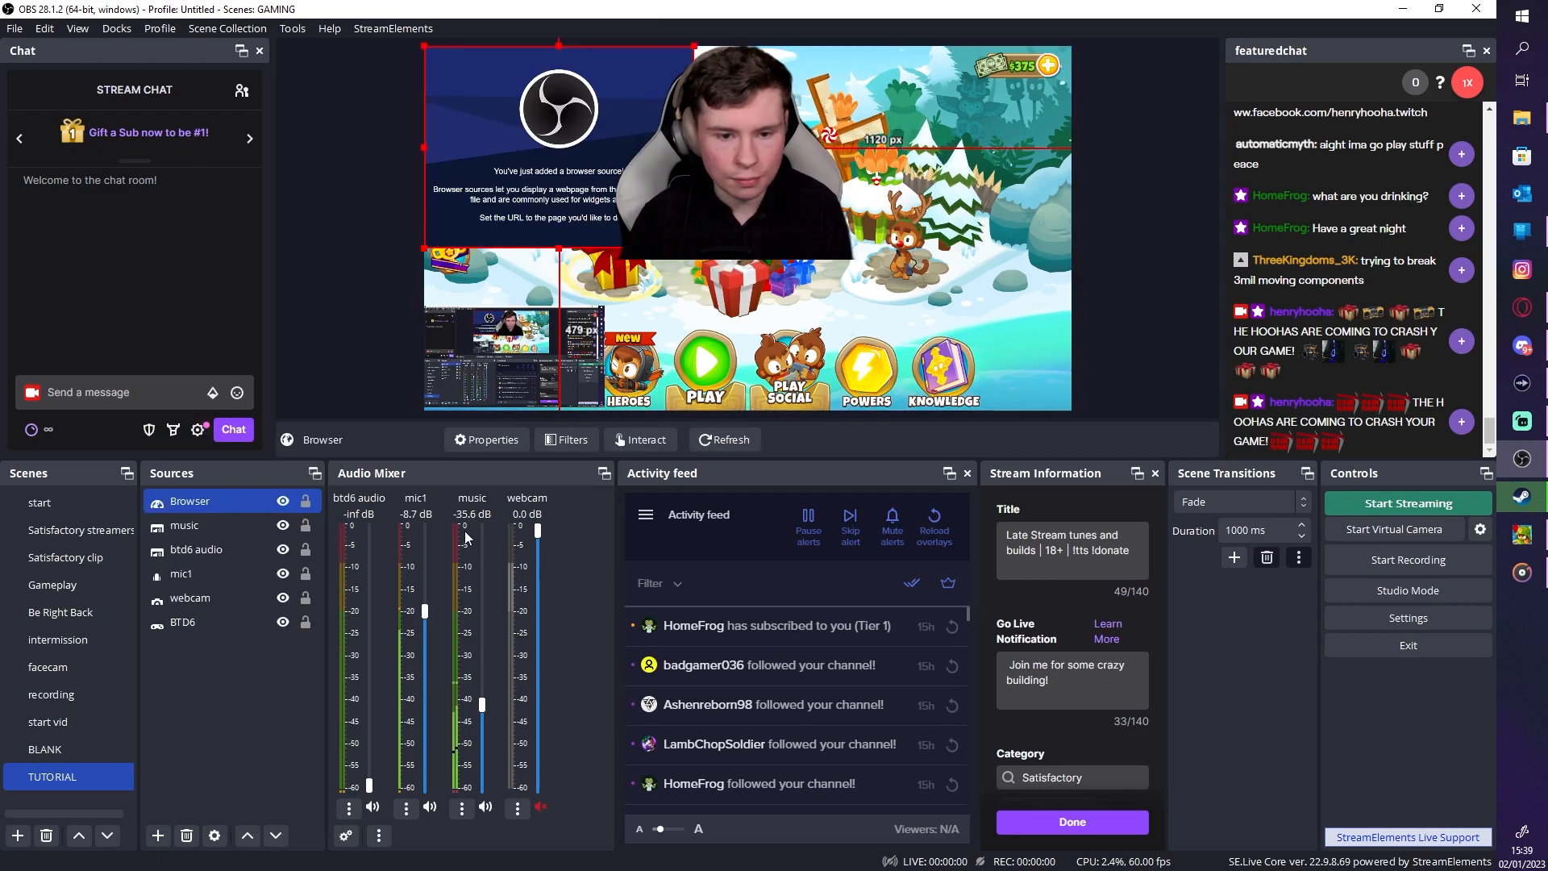
pyautogui.rightClick(278, 501)
pyautogui.rightClick(230, 498)
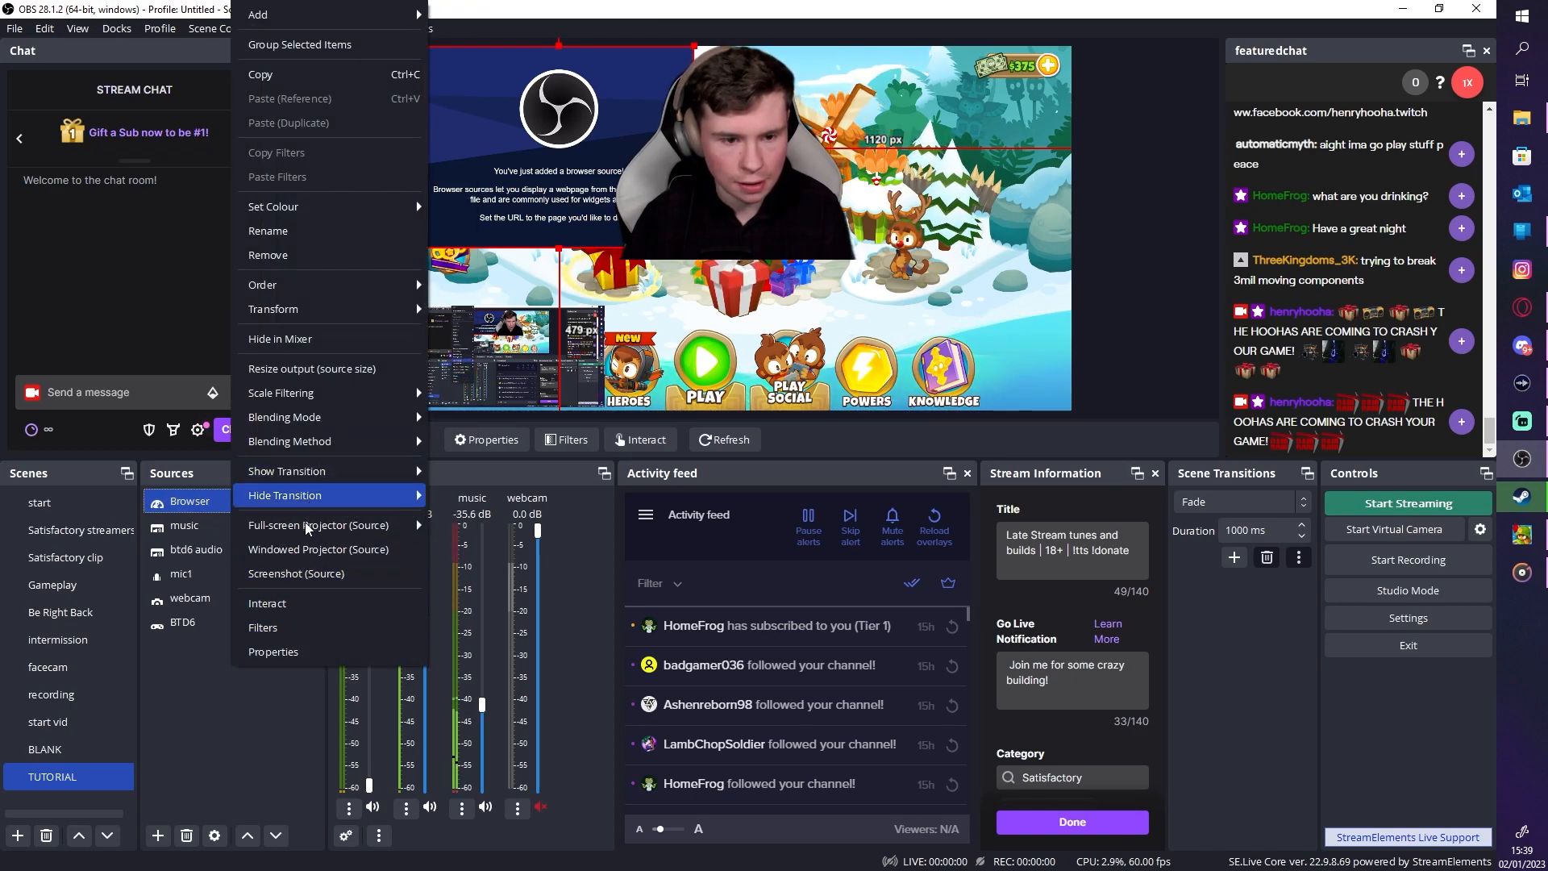
pyautogui.click(327, 255)
pyautogui.click(799, 454)
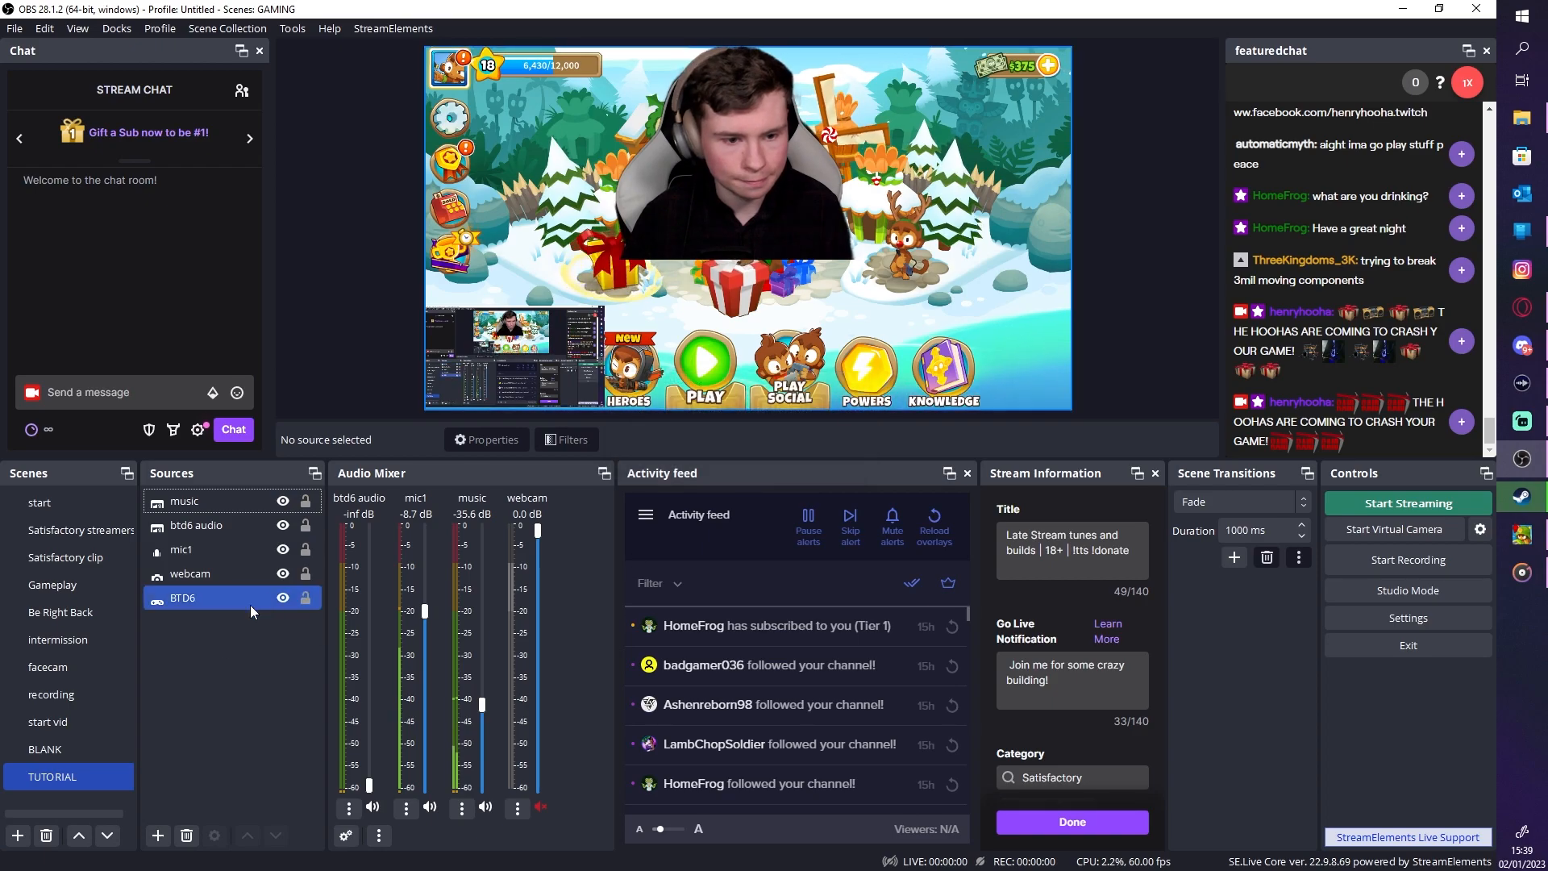
# Add the existing Sound Alerts browser source to the TUTORIAL scene
pyautogui.click(158, 846)
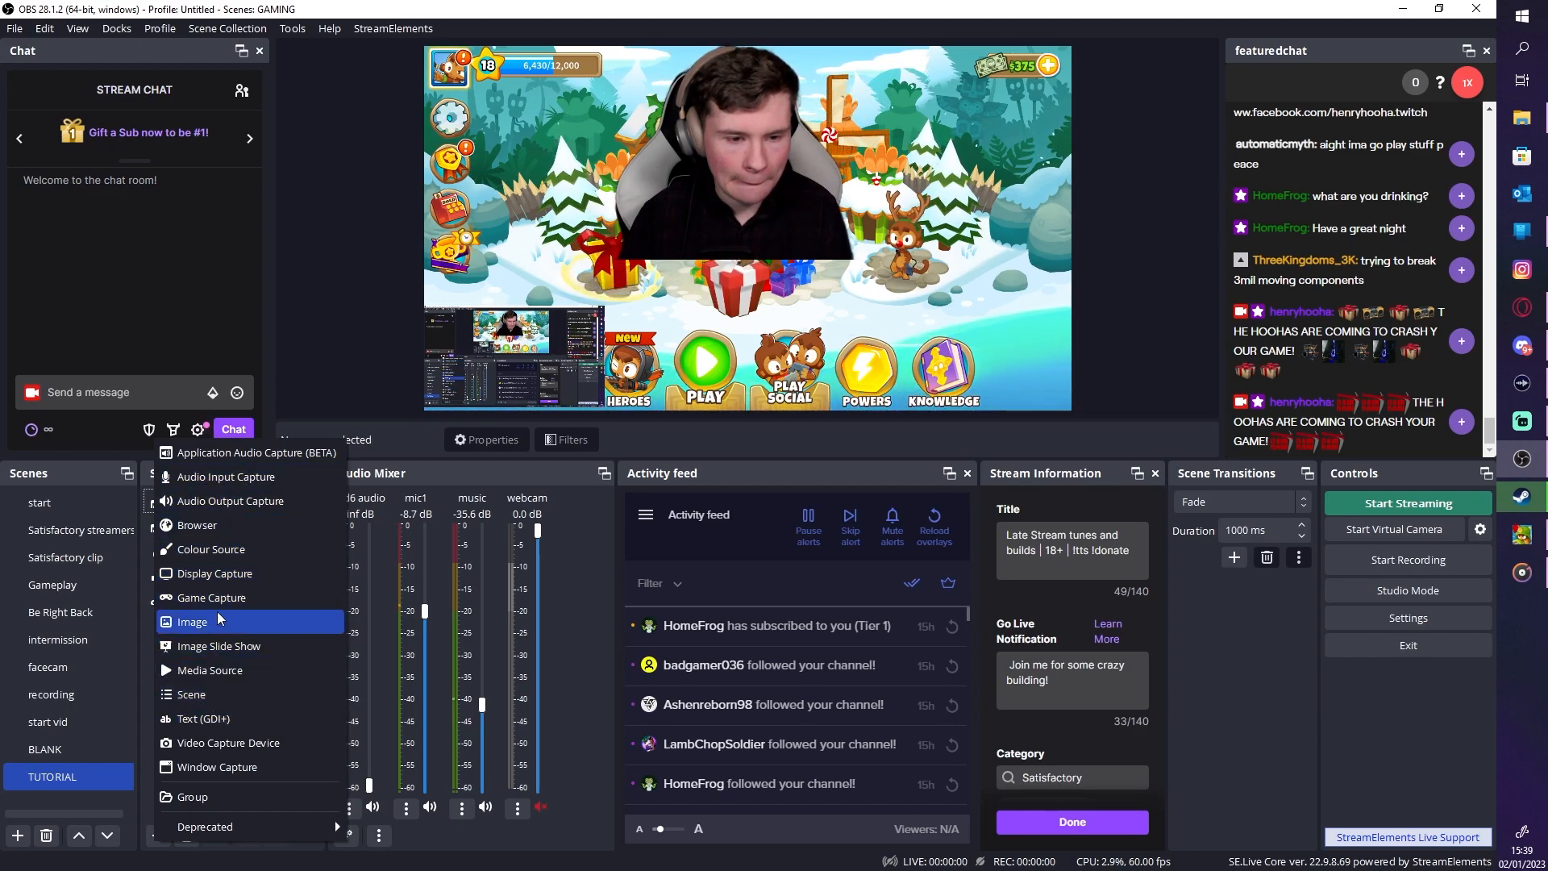
pyautogui.click(226, 526)
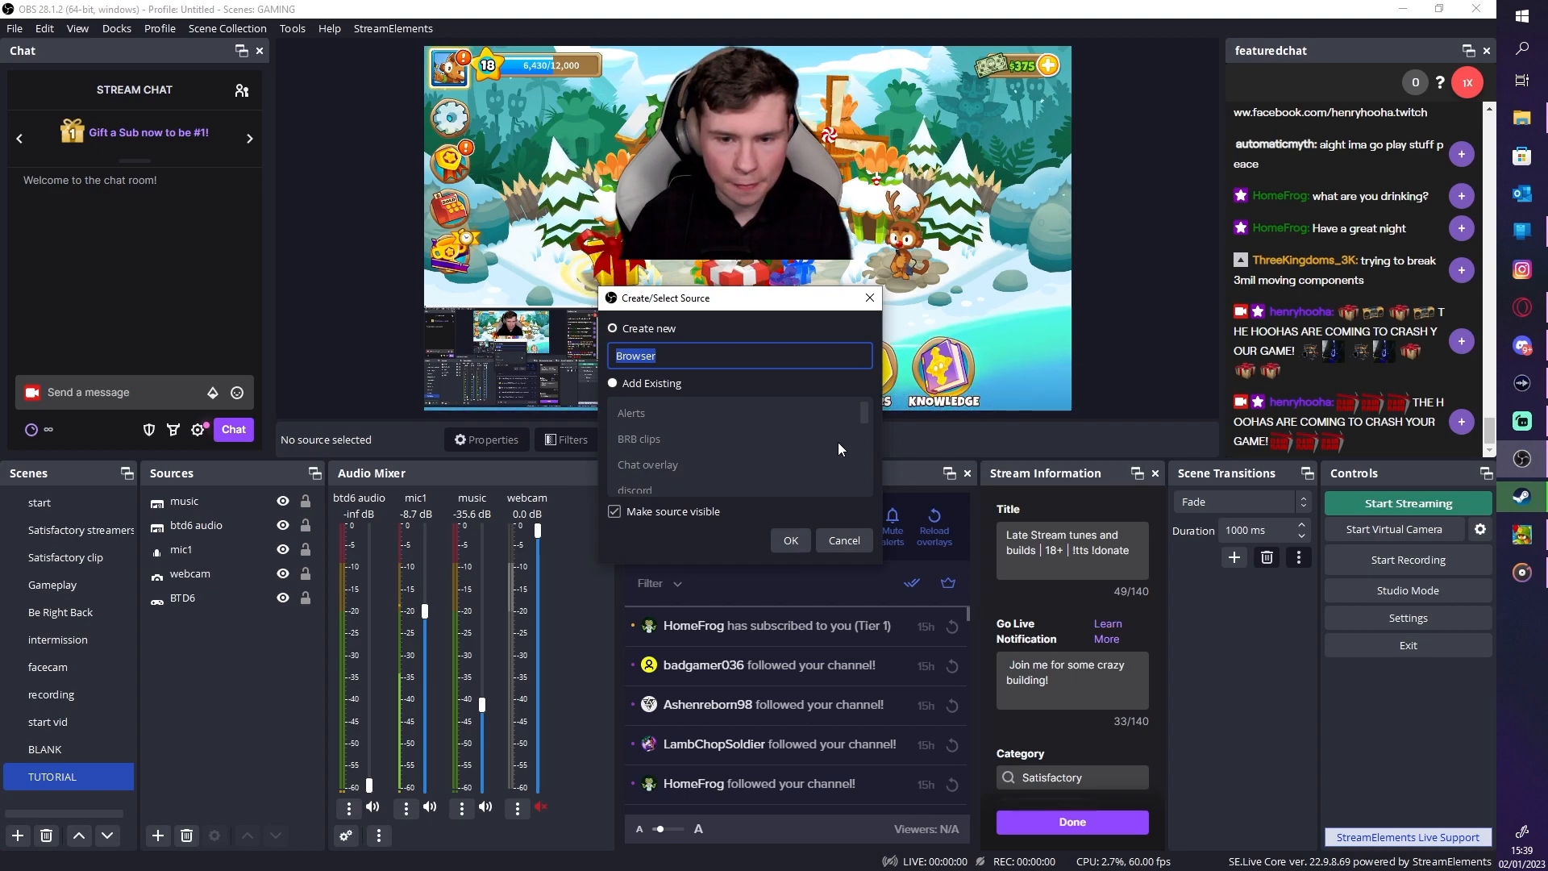
pyautogui.click(650, 384)
pyautogui.moveTo(863, 413); pyautogui.dragTo(859, 494)
pyautogui.click(674, 464)
pyautogui.click(786, 540)
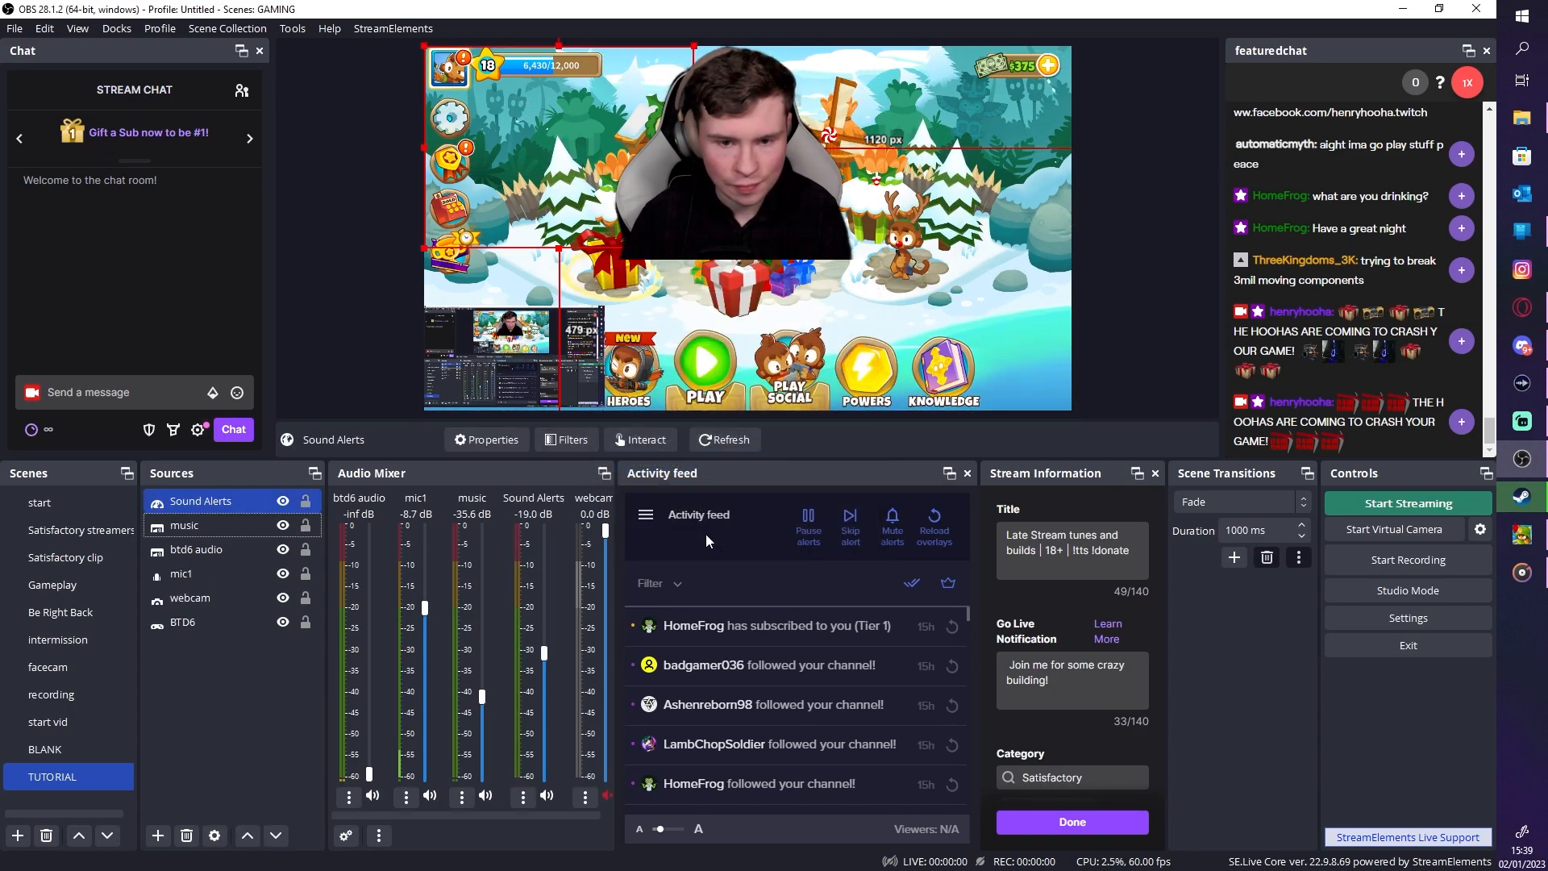
# Review the Sound Alerts source's URL, size, audio control, custom CSS and page permission properties, and confirm them
pyautogui.click(214, 511)
pyautogui.rightClick(215, 511)
pyautogui.click(266, 650)
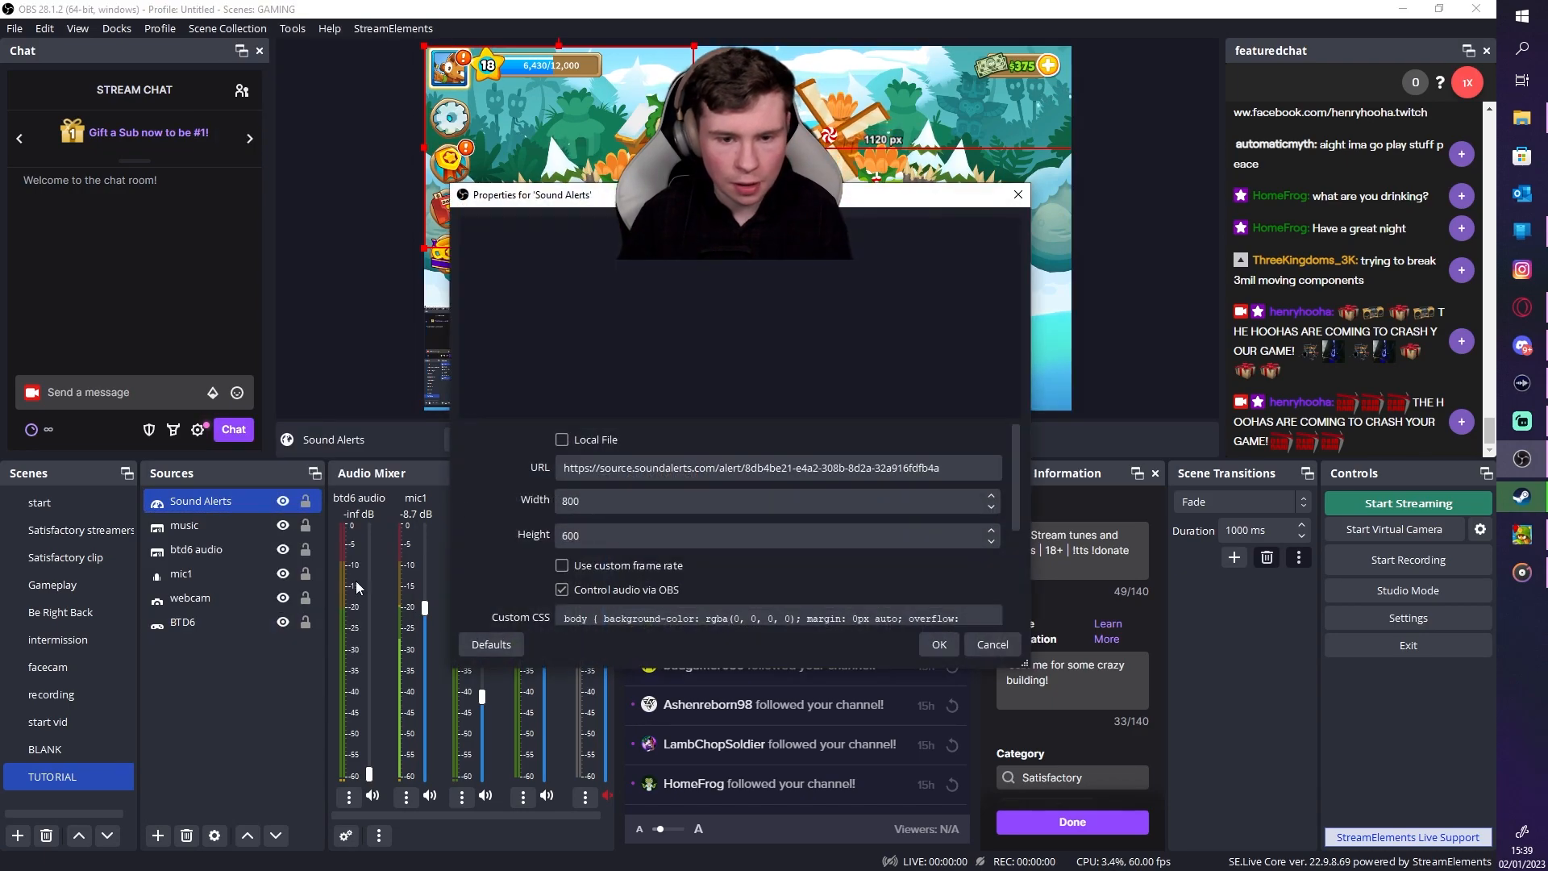
pyautogui.moveTo(569, 196); pyautogui.dragTo(491, 296)
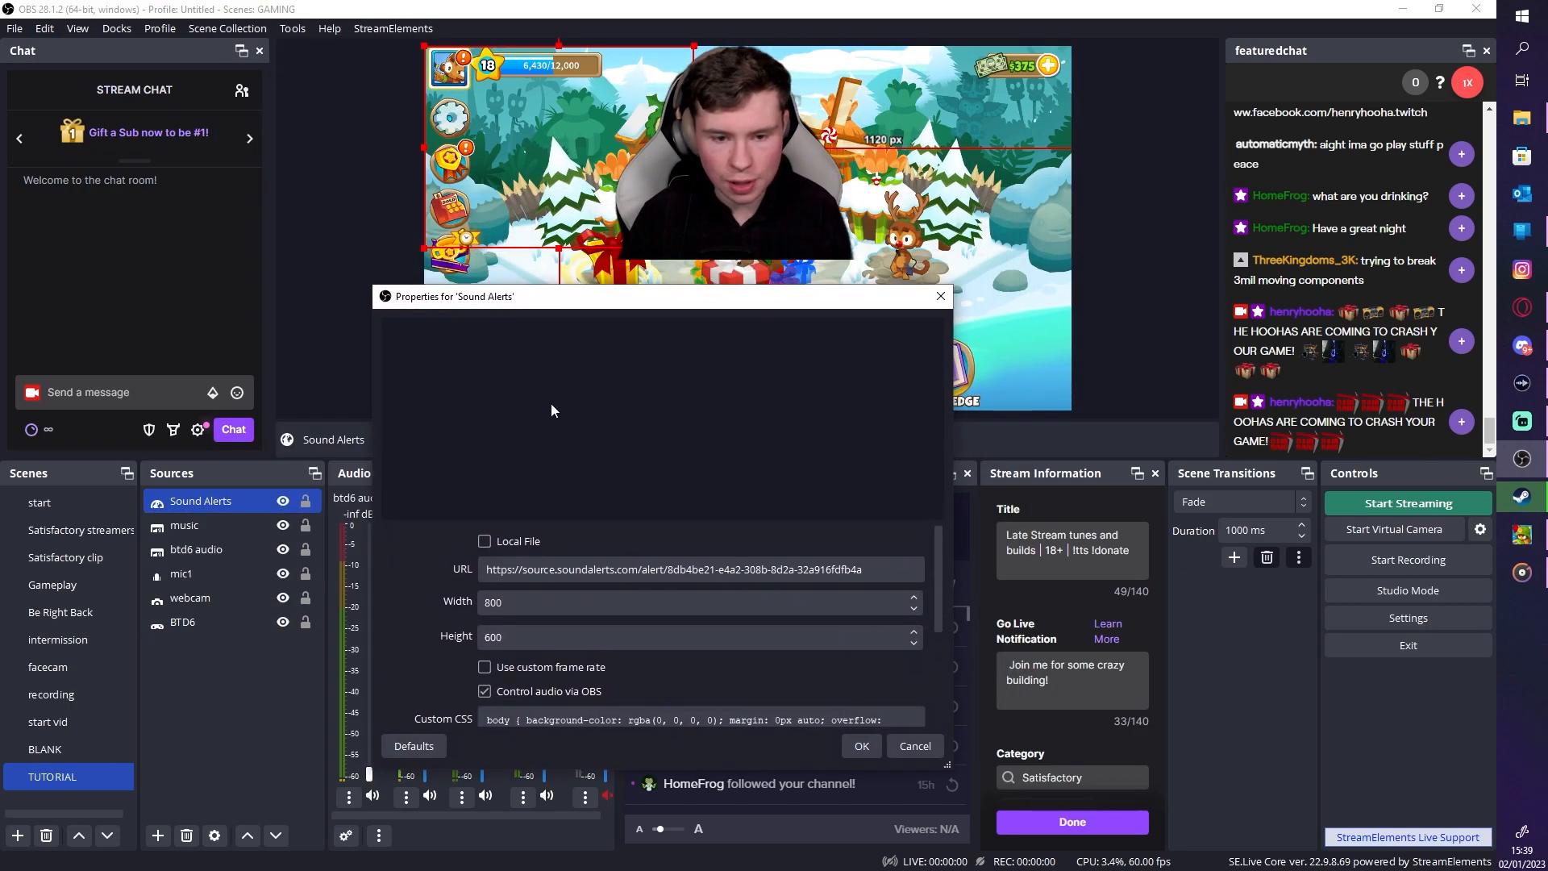
pyautogui.moveTo(584, 569); pyautogui.dragTo(628, 570)
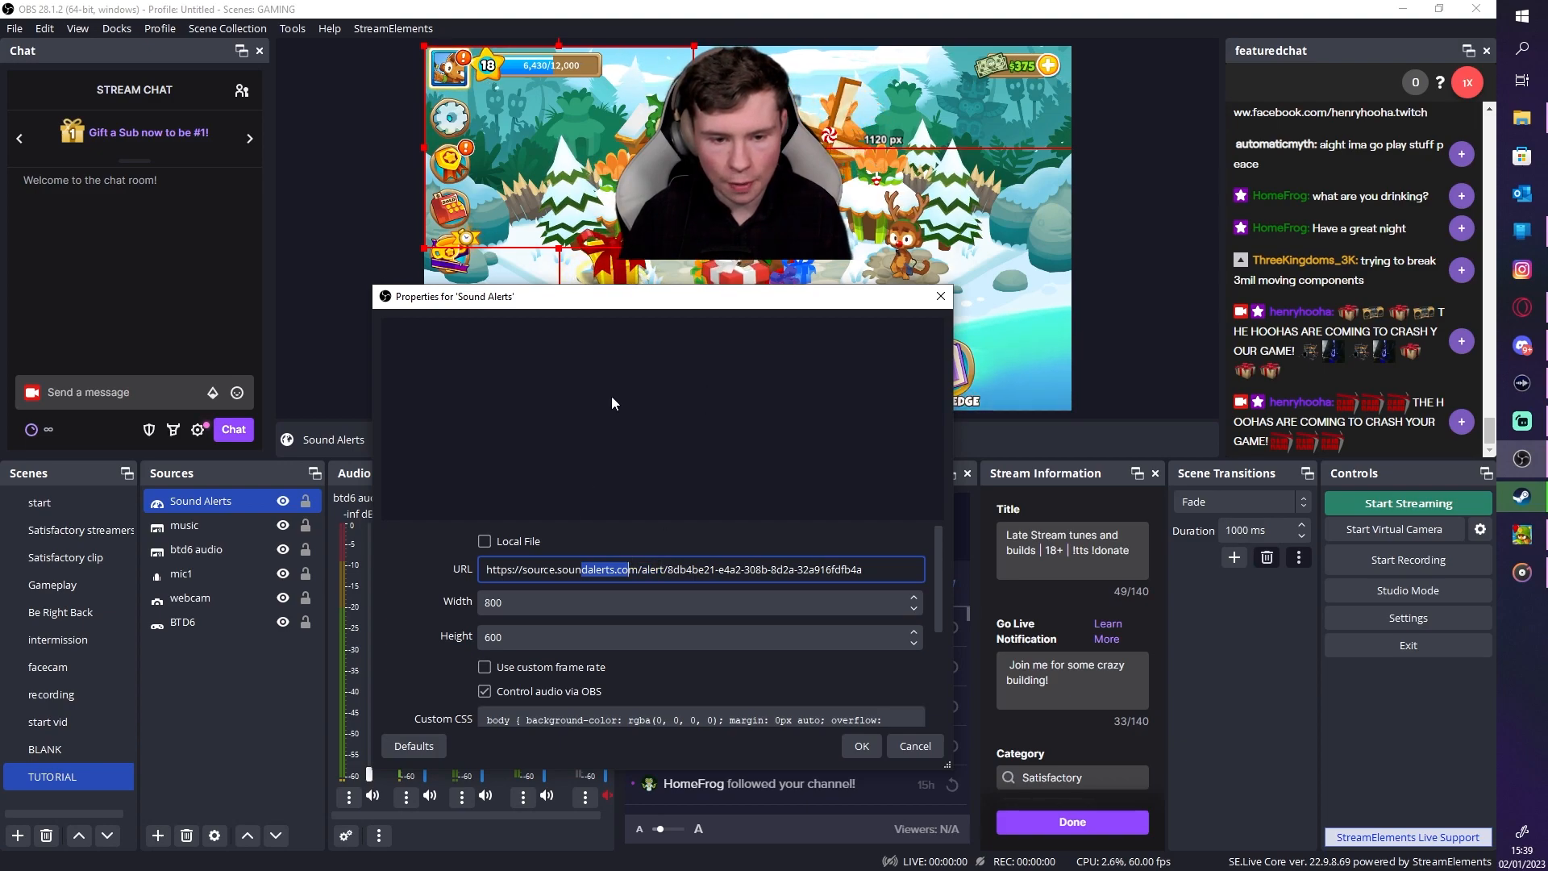
pyautogui.scroll(-2, 645, 581)
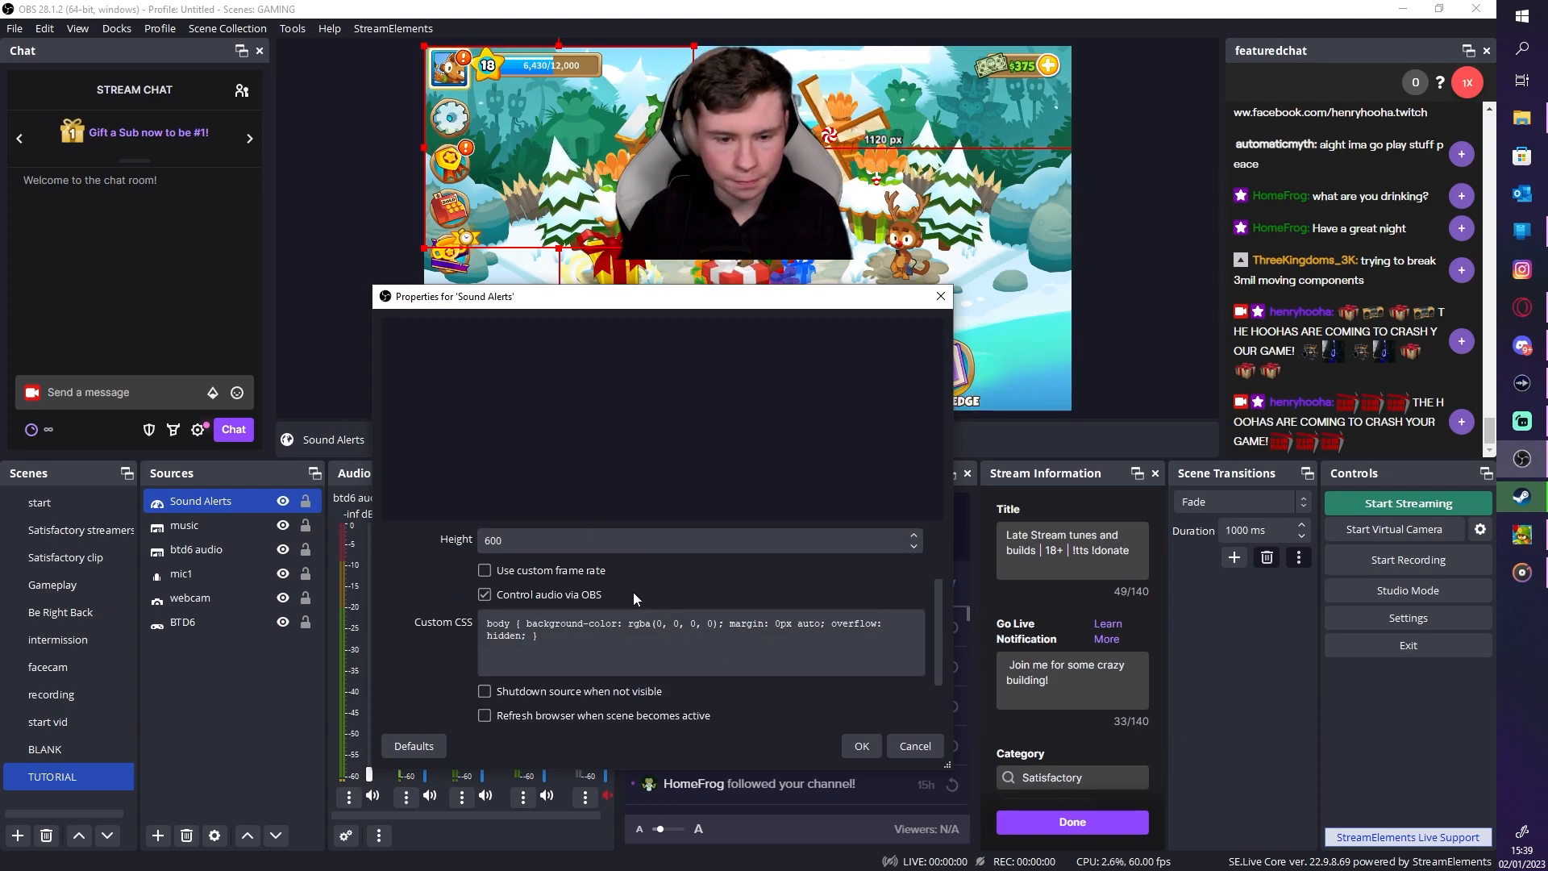
pyautogui.scroll(2, 561, 573)
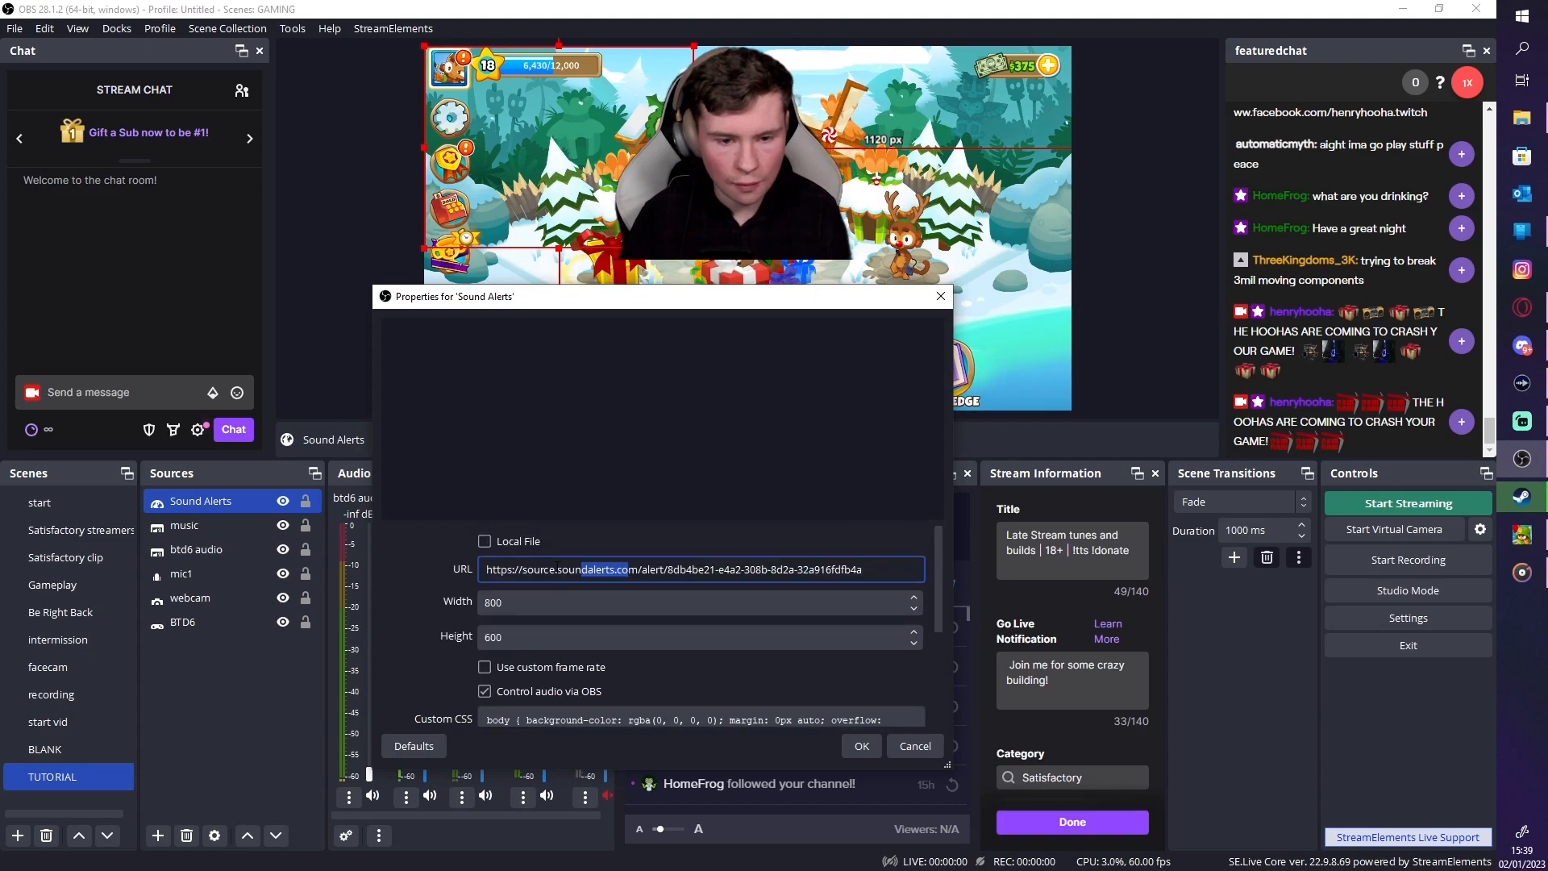
pyautogui.scroll(-3, 510, 550)
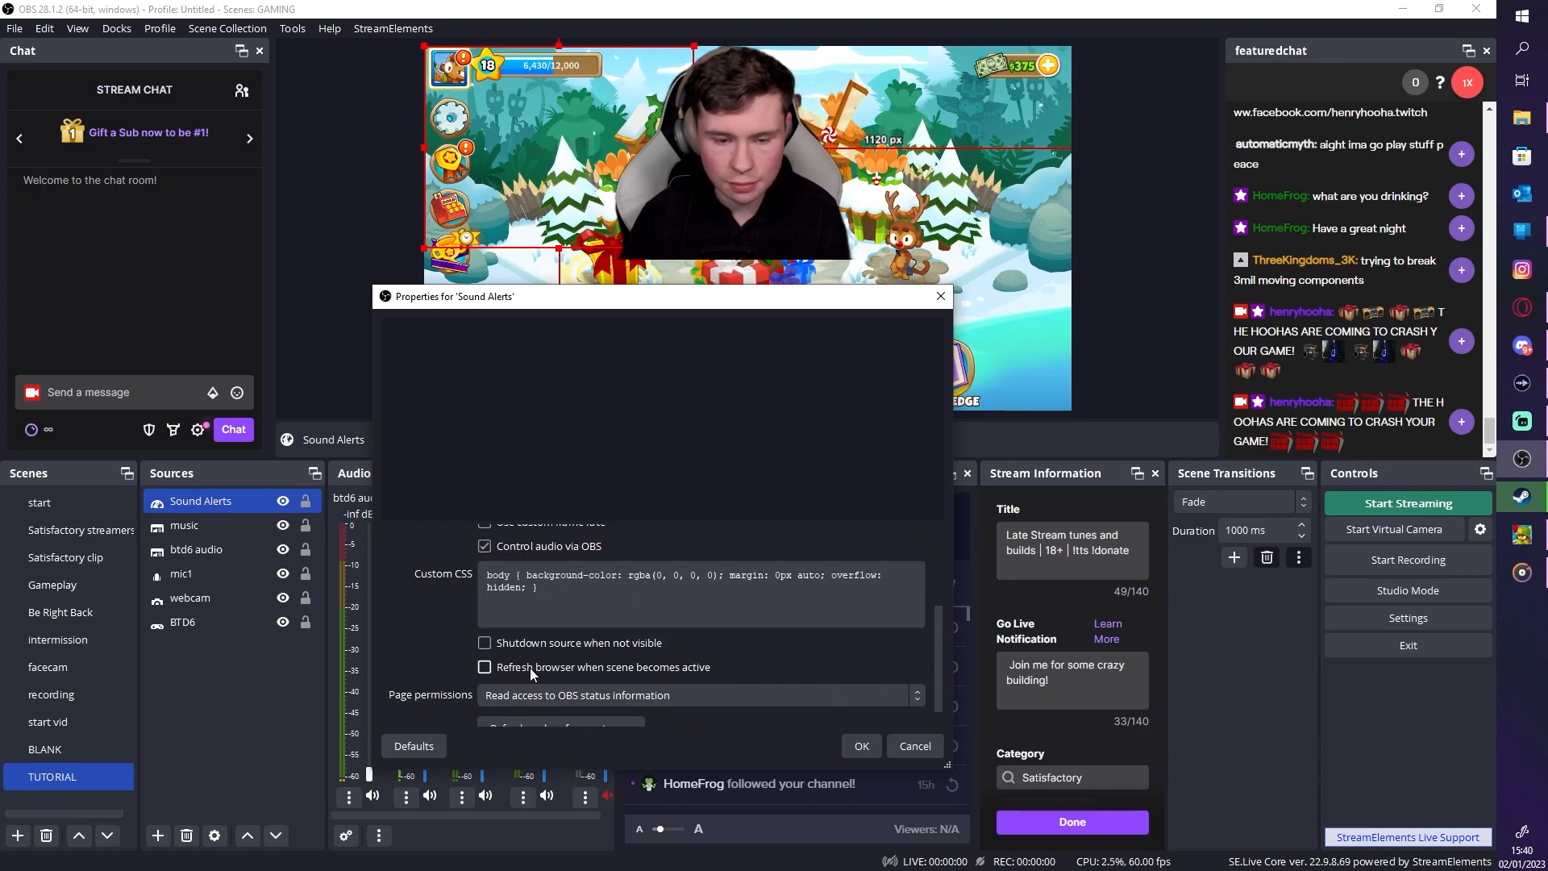
pyautogui.scroll(-1, 525, 637)
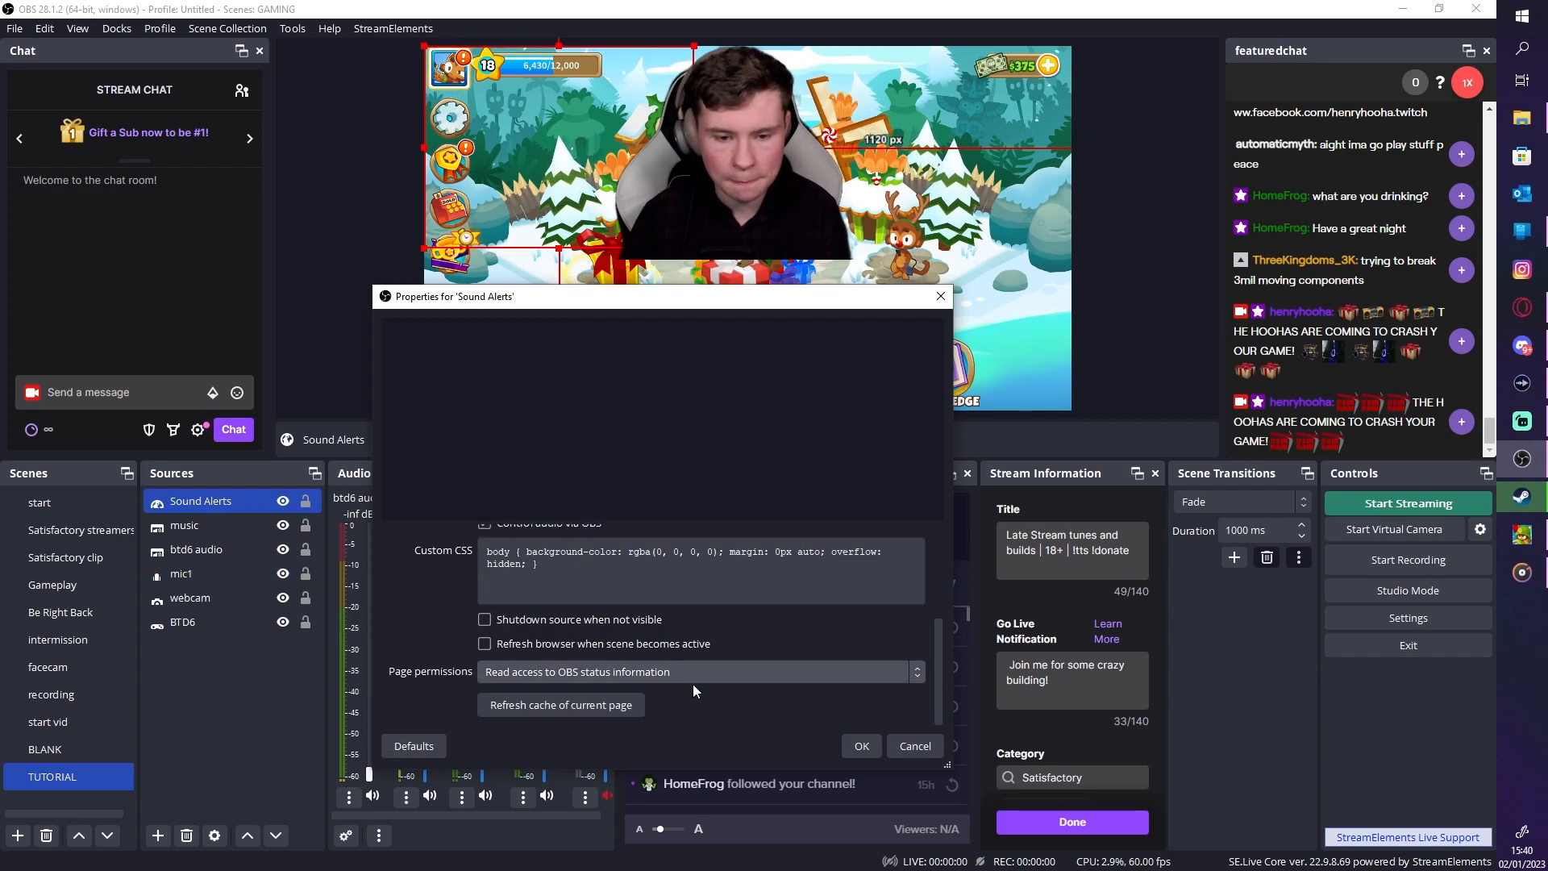
pyautogui.click(871, 748)
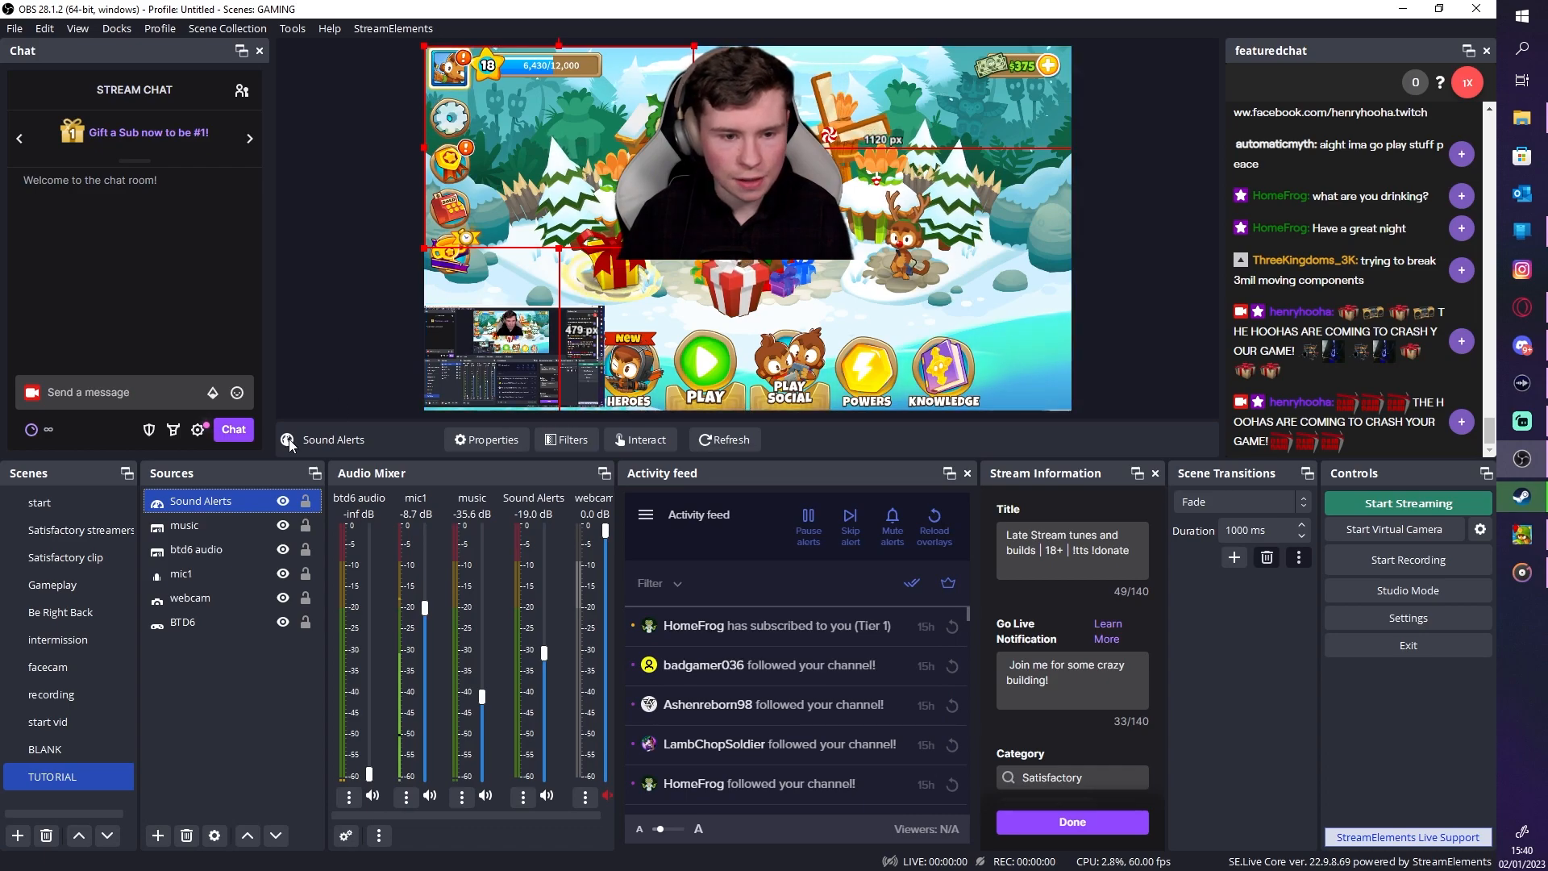
# Transform the Sound Alerts source to fit the screen
pyautogui.rightClick(250, 500)
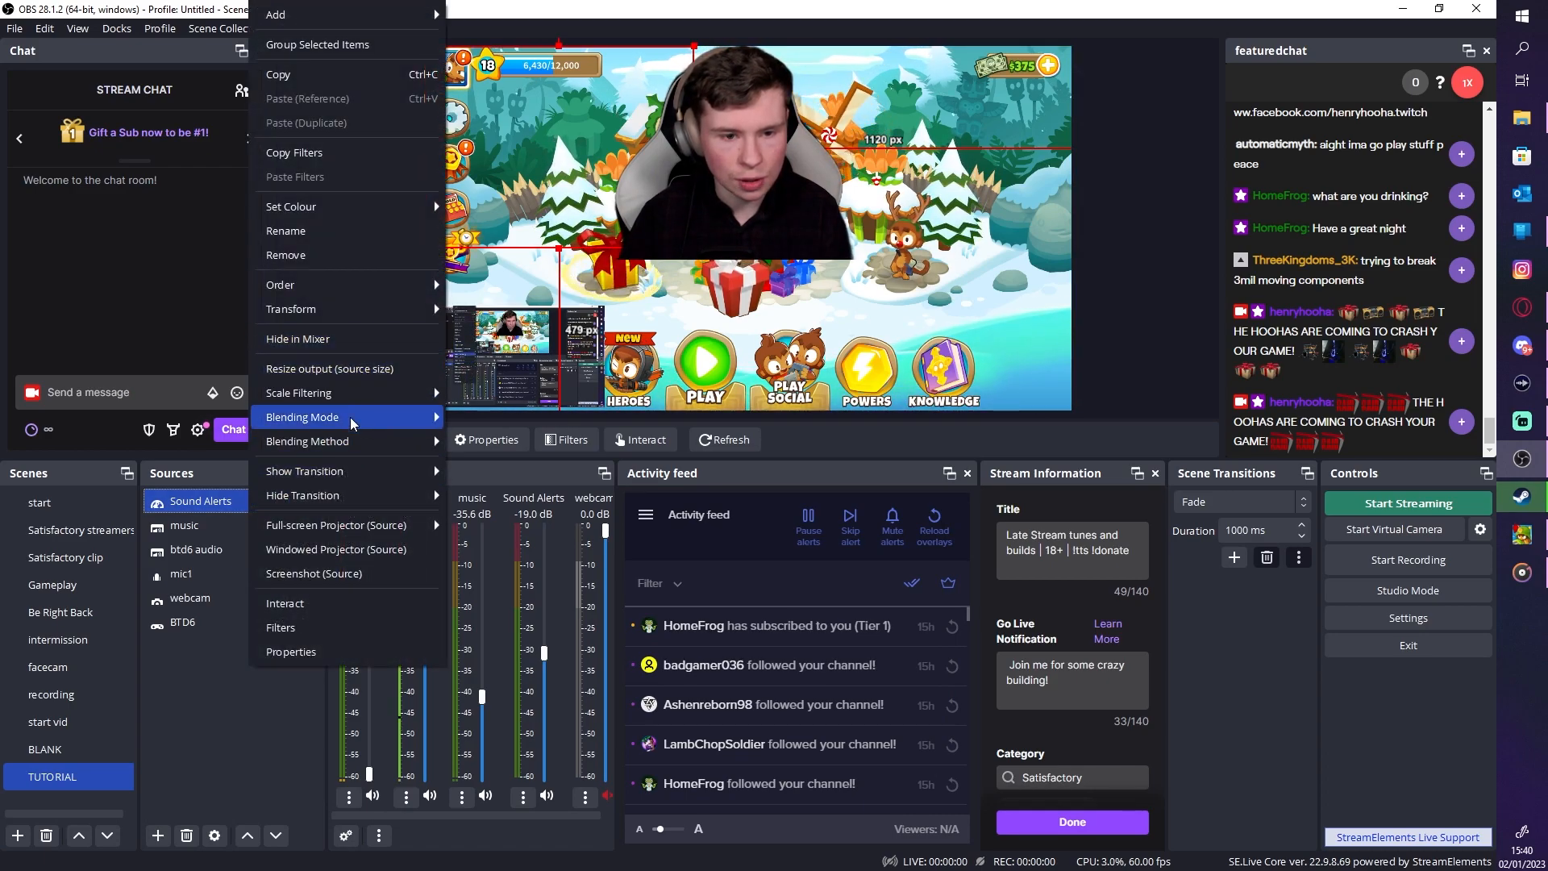
pyautogui.moveTo(366, 195)
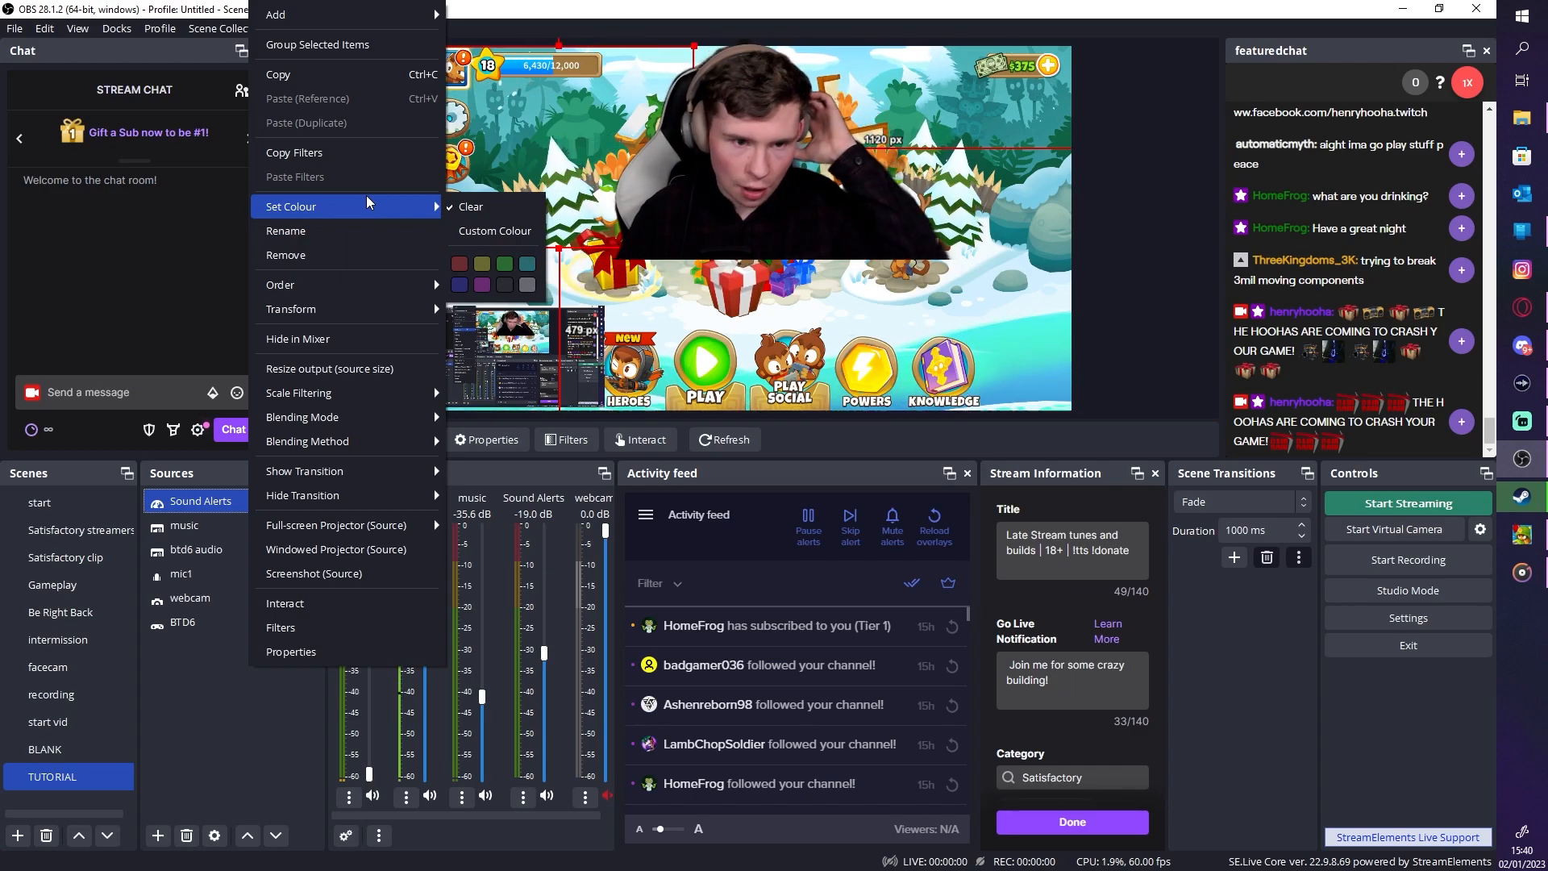
pyautogui.moveTo(366, 320)
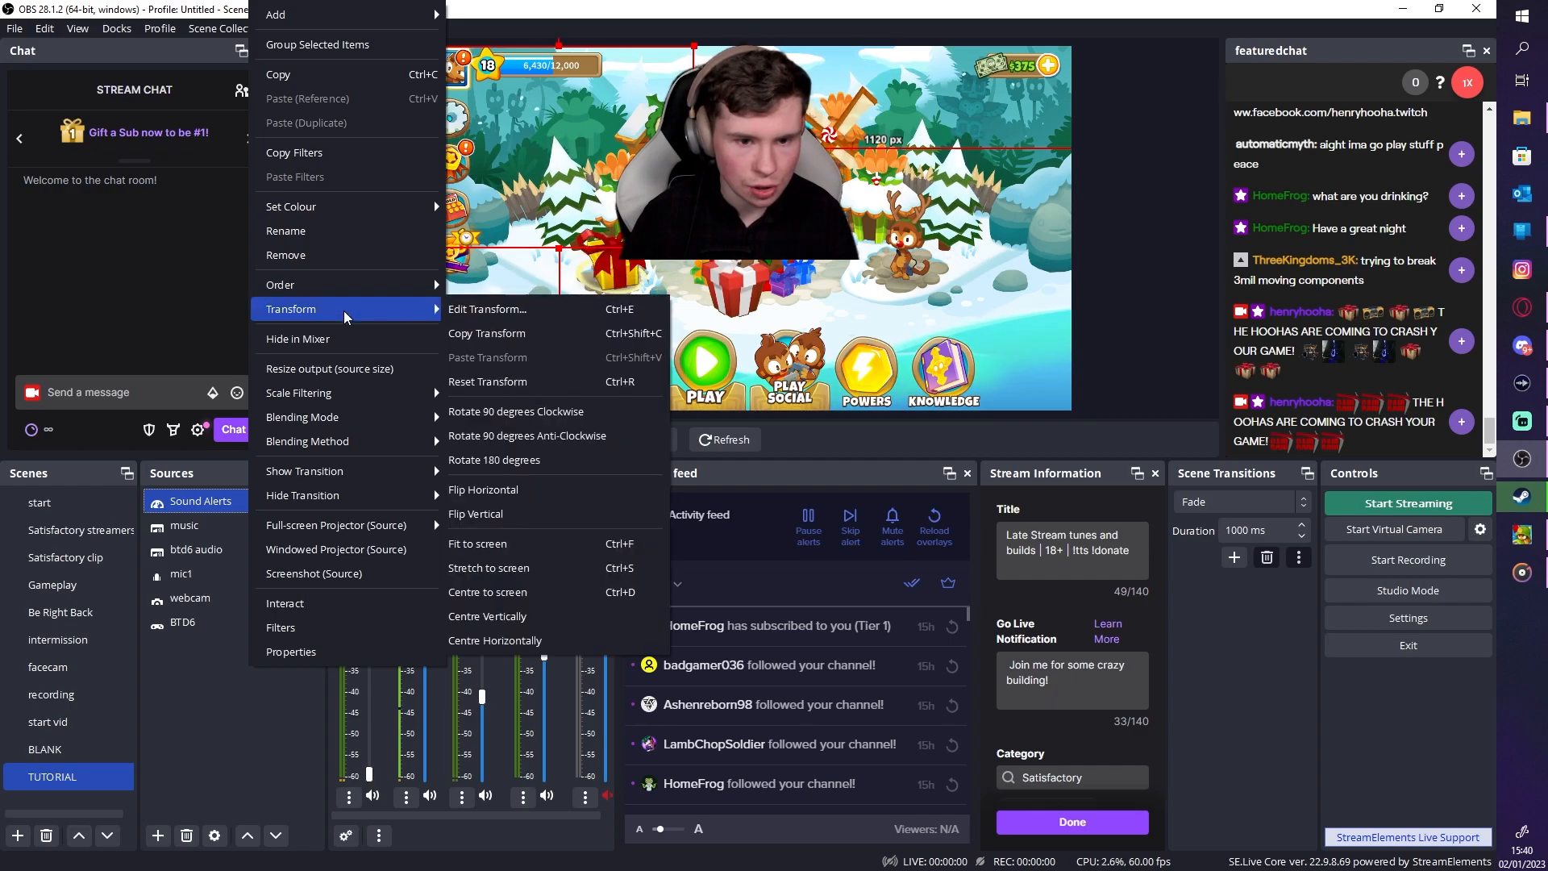
pyautogui.click(549, 544)
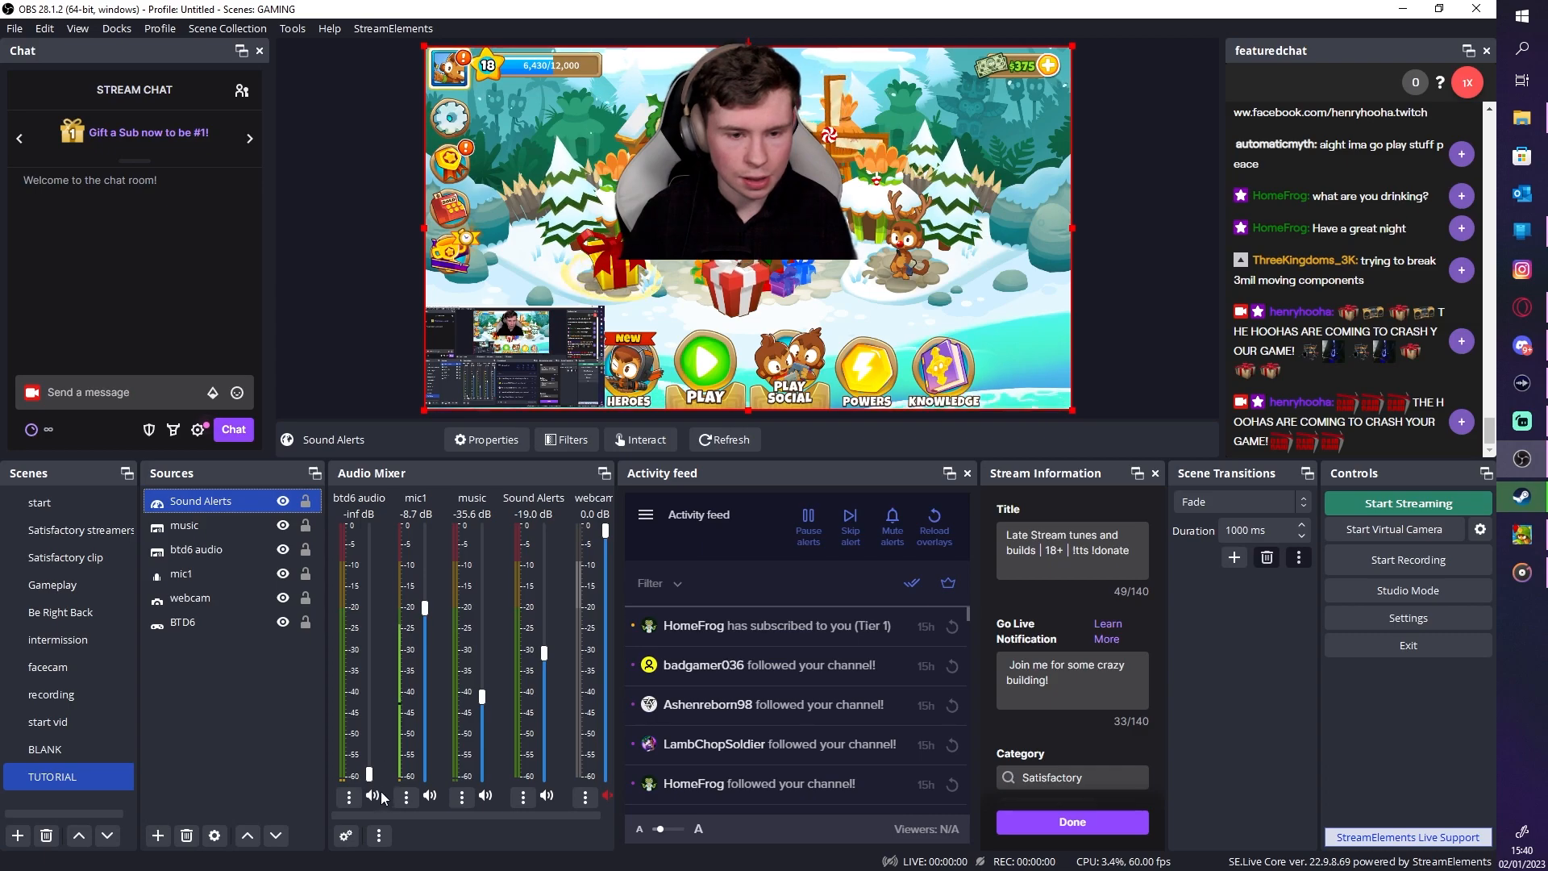
# Start playback in Groove Music, minimize it, and raise the music source to about -28.7 dB in the OBS audio mixer
pyautogui.moveTo(397, 814); pyautogui.dragTo(438, 809)
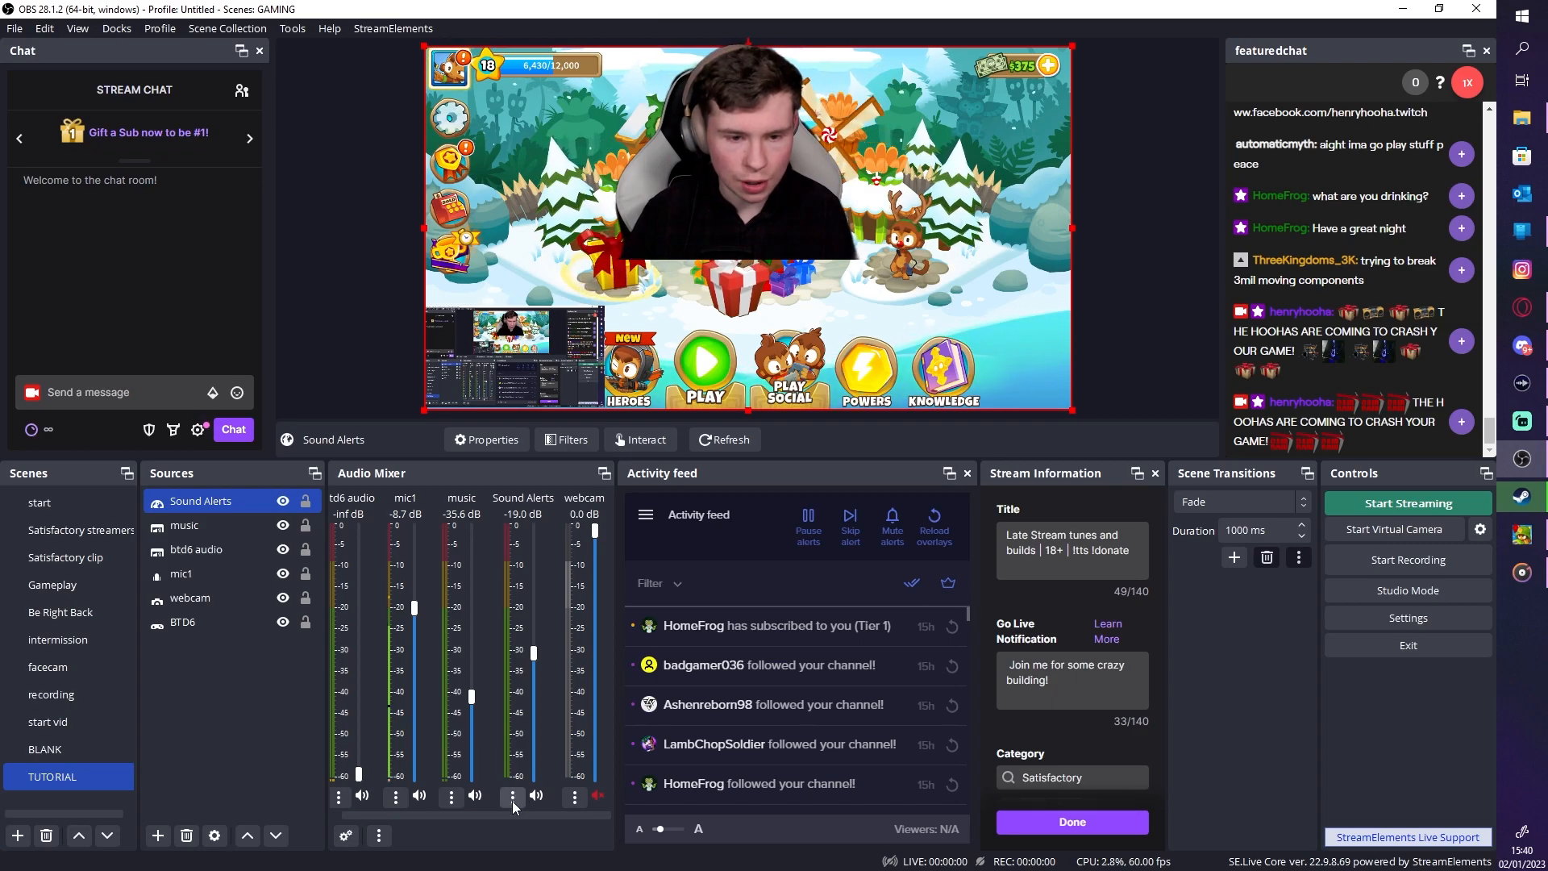
pyautogui.click(1522, 572)
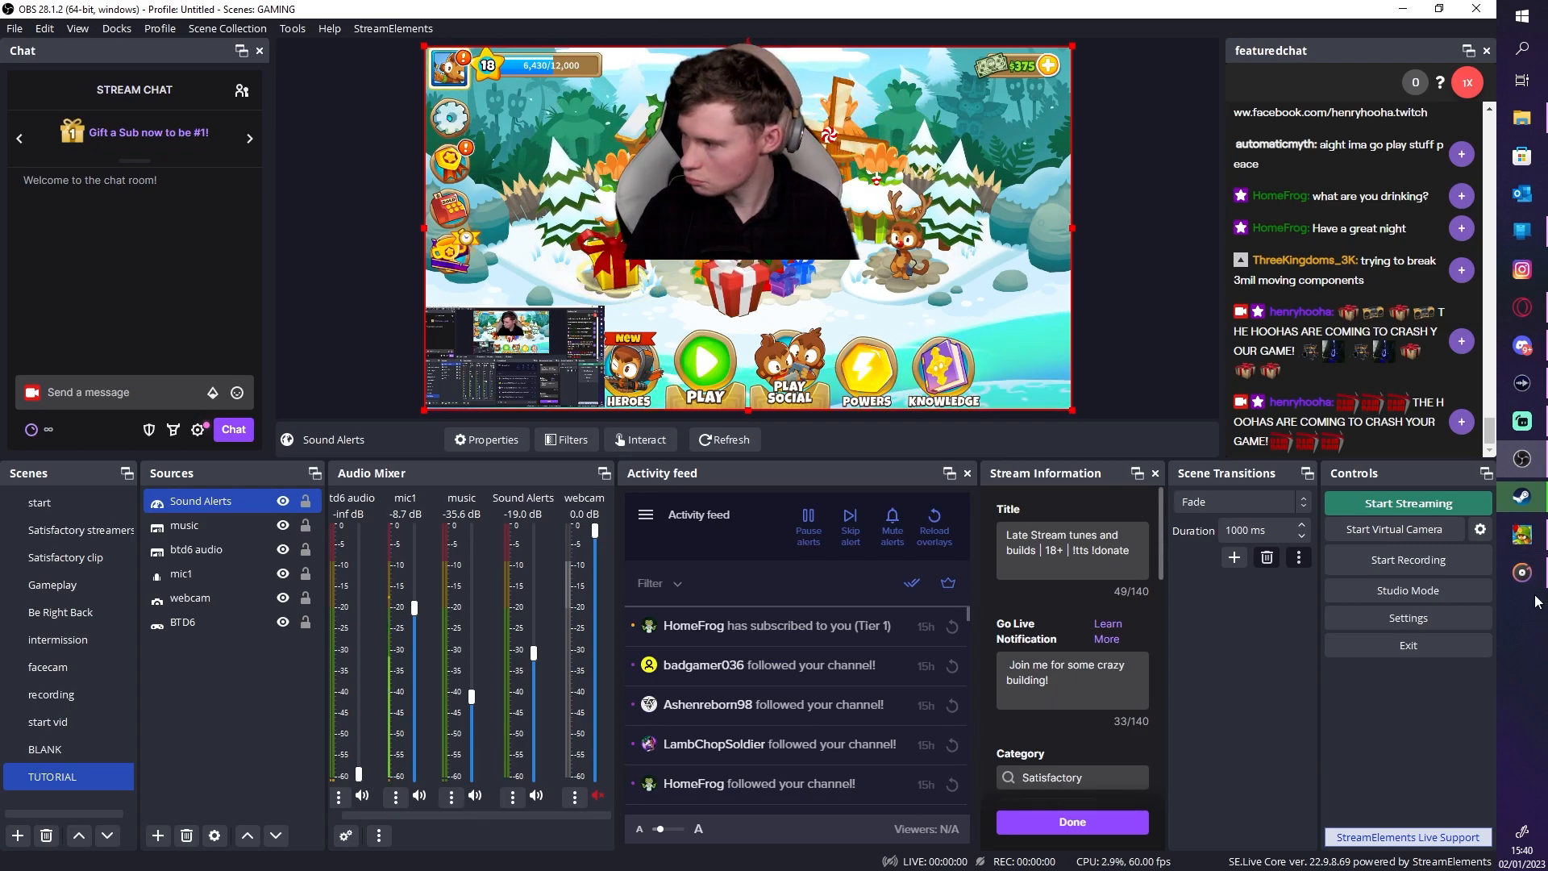
pyautogui.click(983, 481)
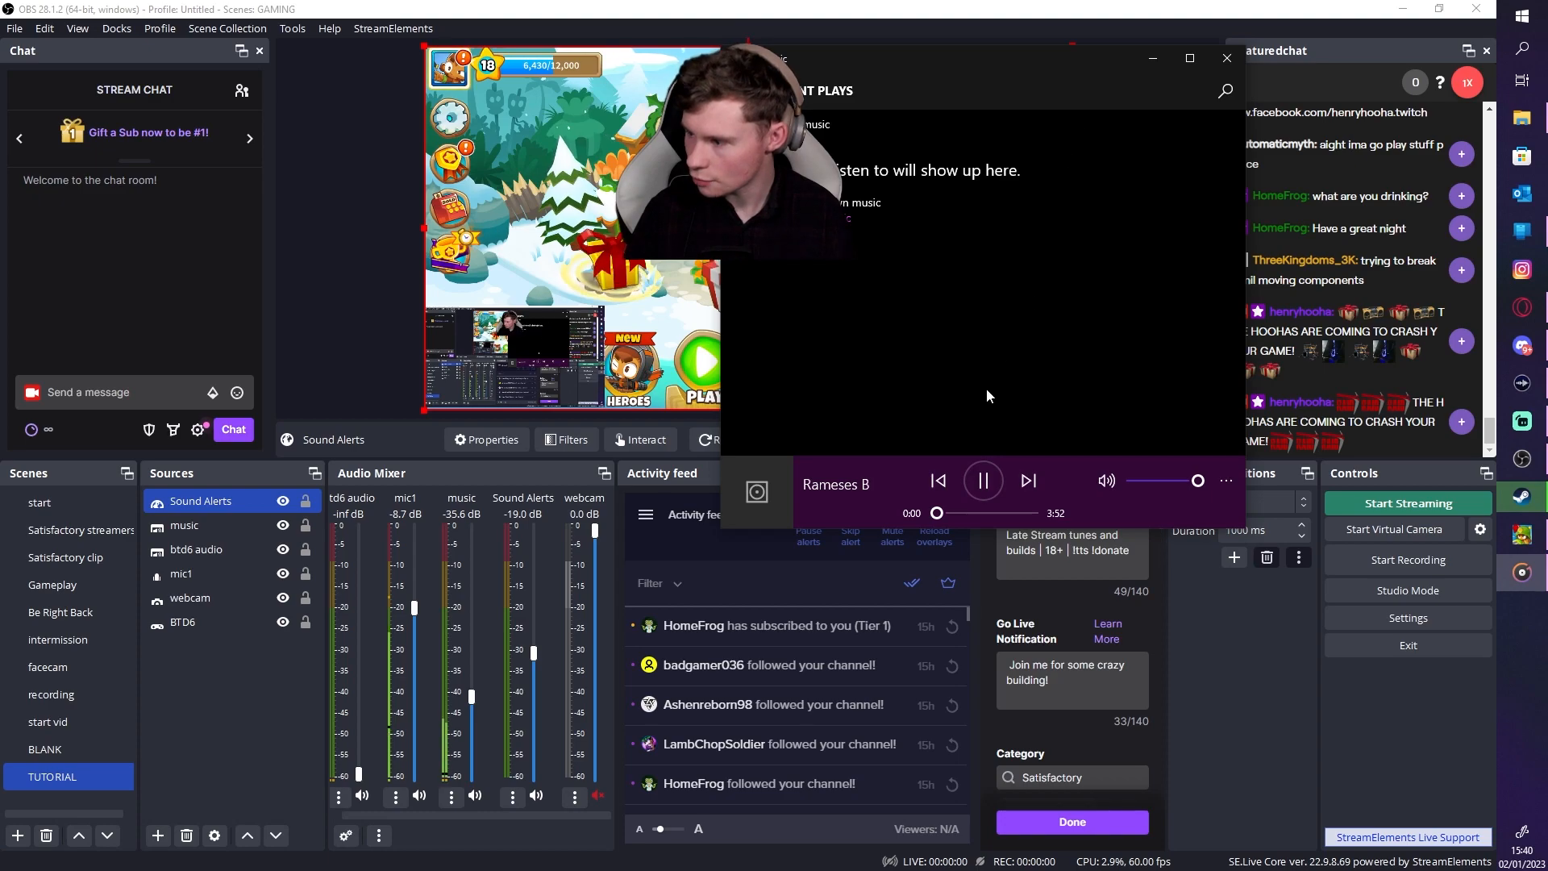
pyautogui.click(1154, 58)
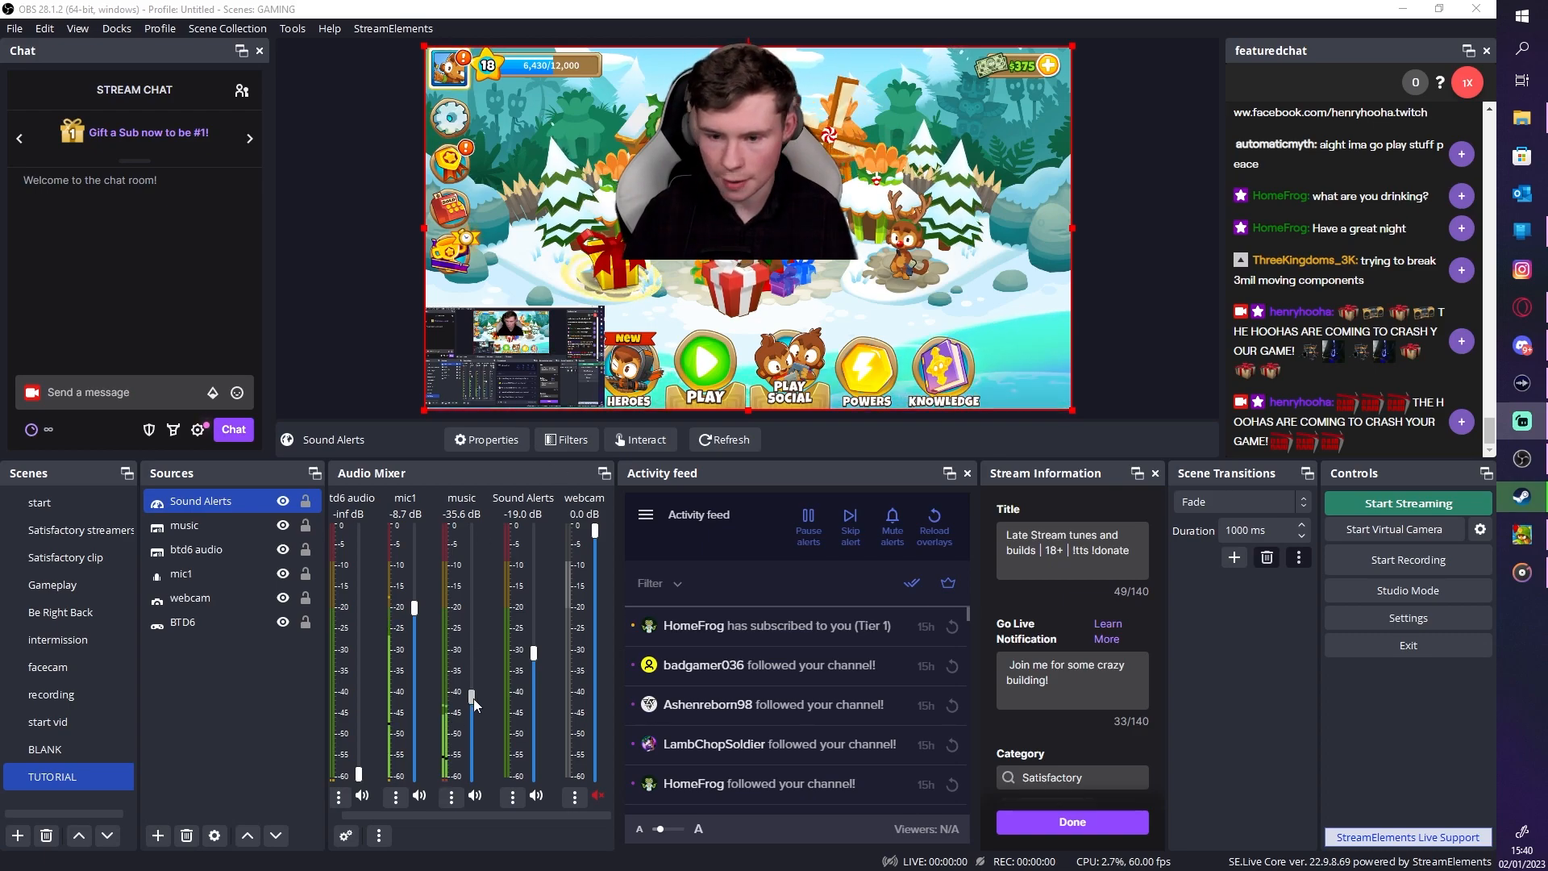
pyautogui.moveTo(474, 695); pyautogui.dragTo(474, 681)
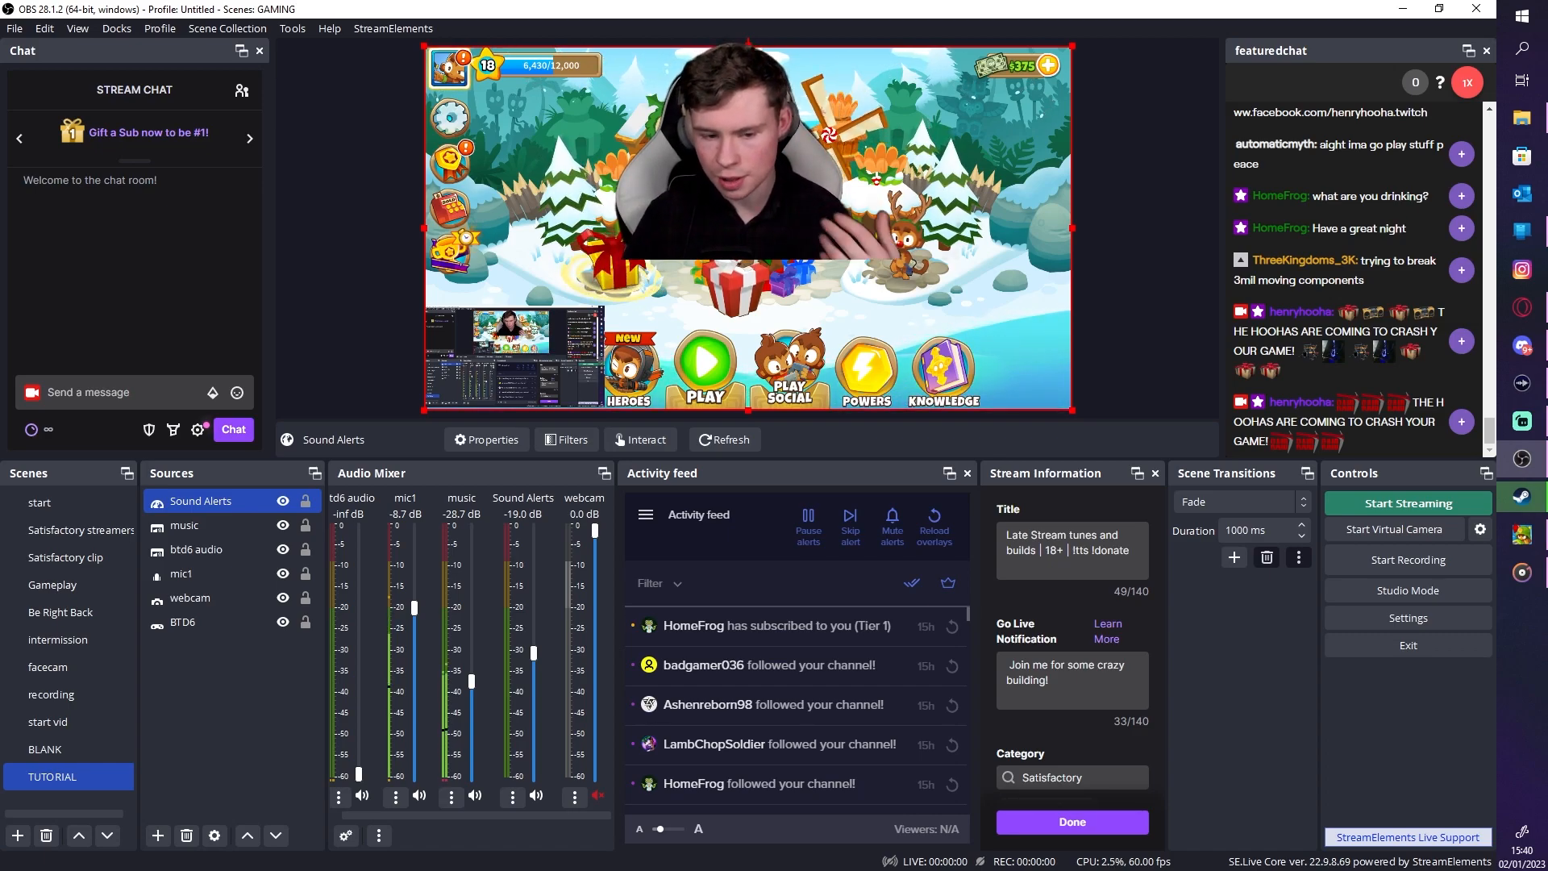
pyautogui.click(457, 803)
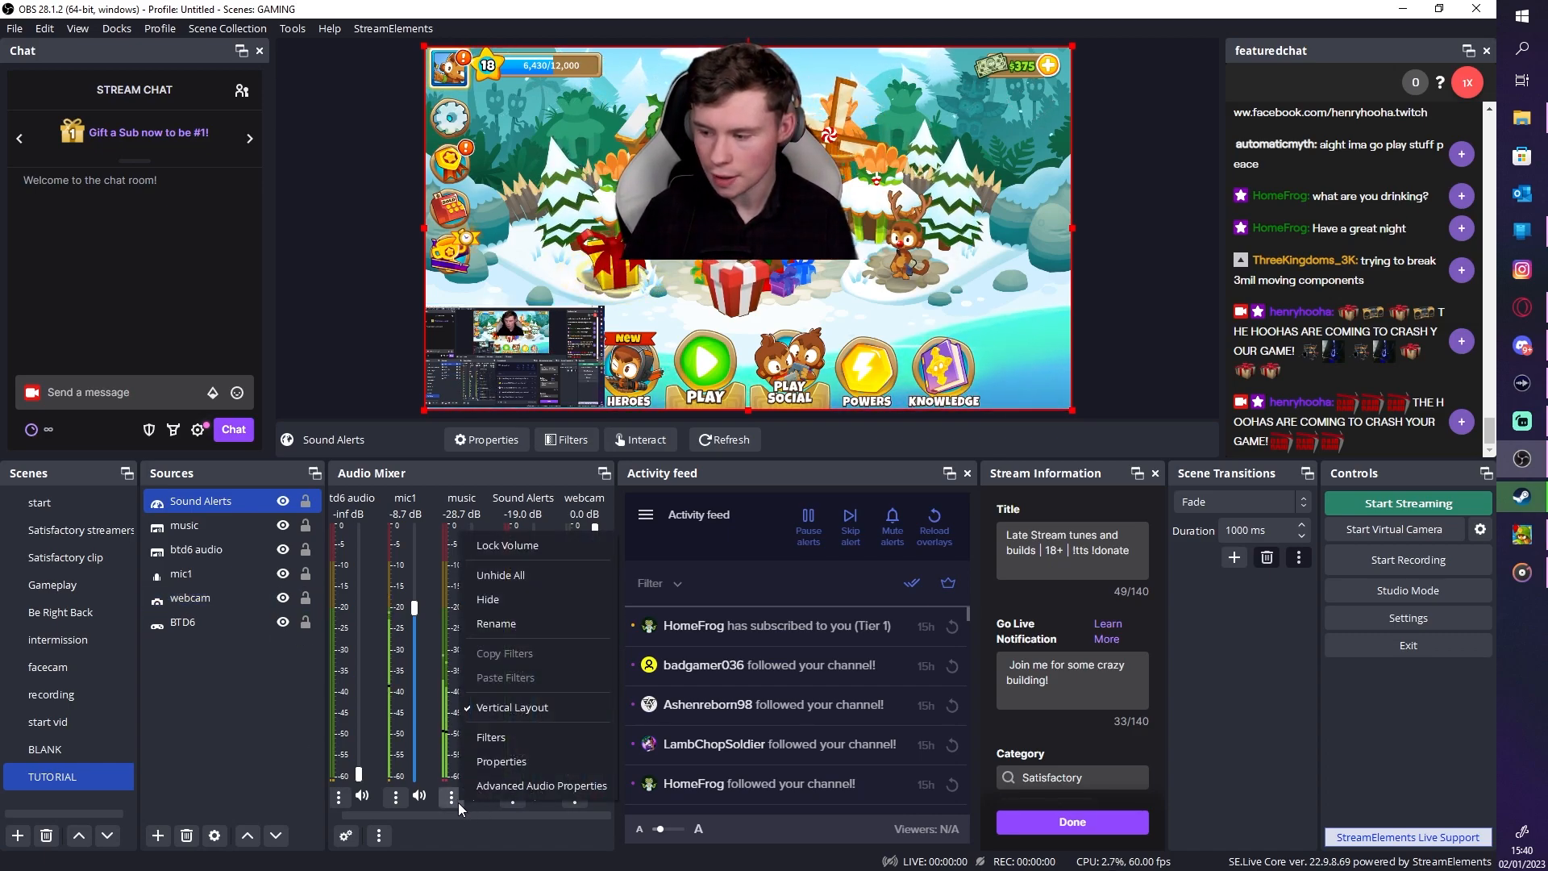
pyautogui.click(514, 737)
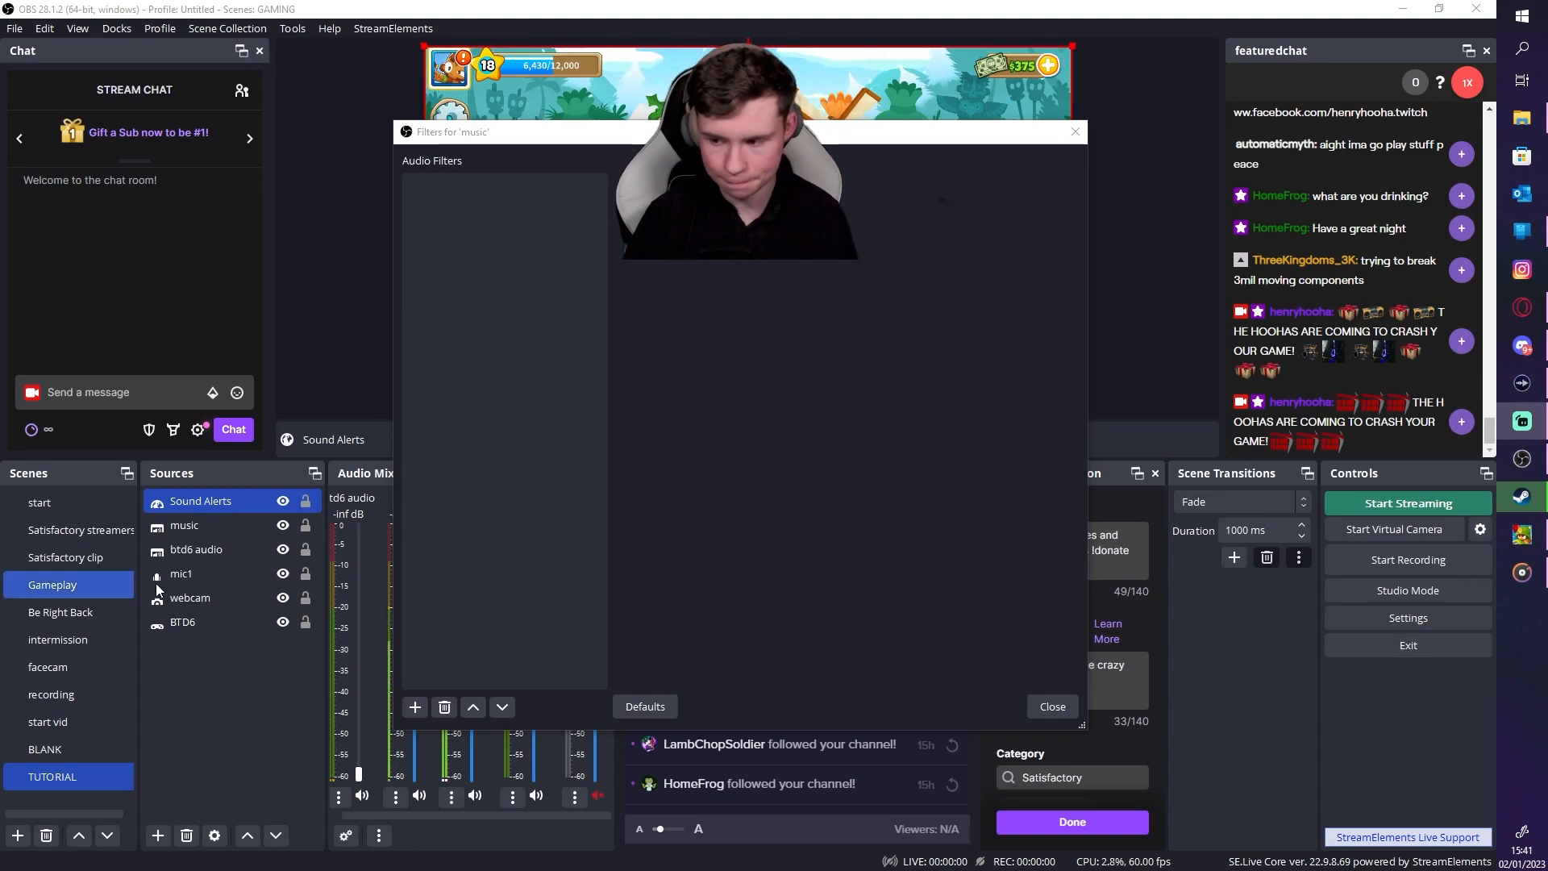
pyautogui.click(1052, 706)
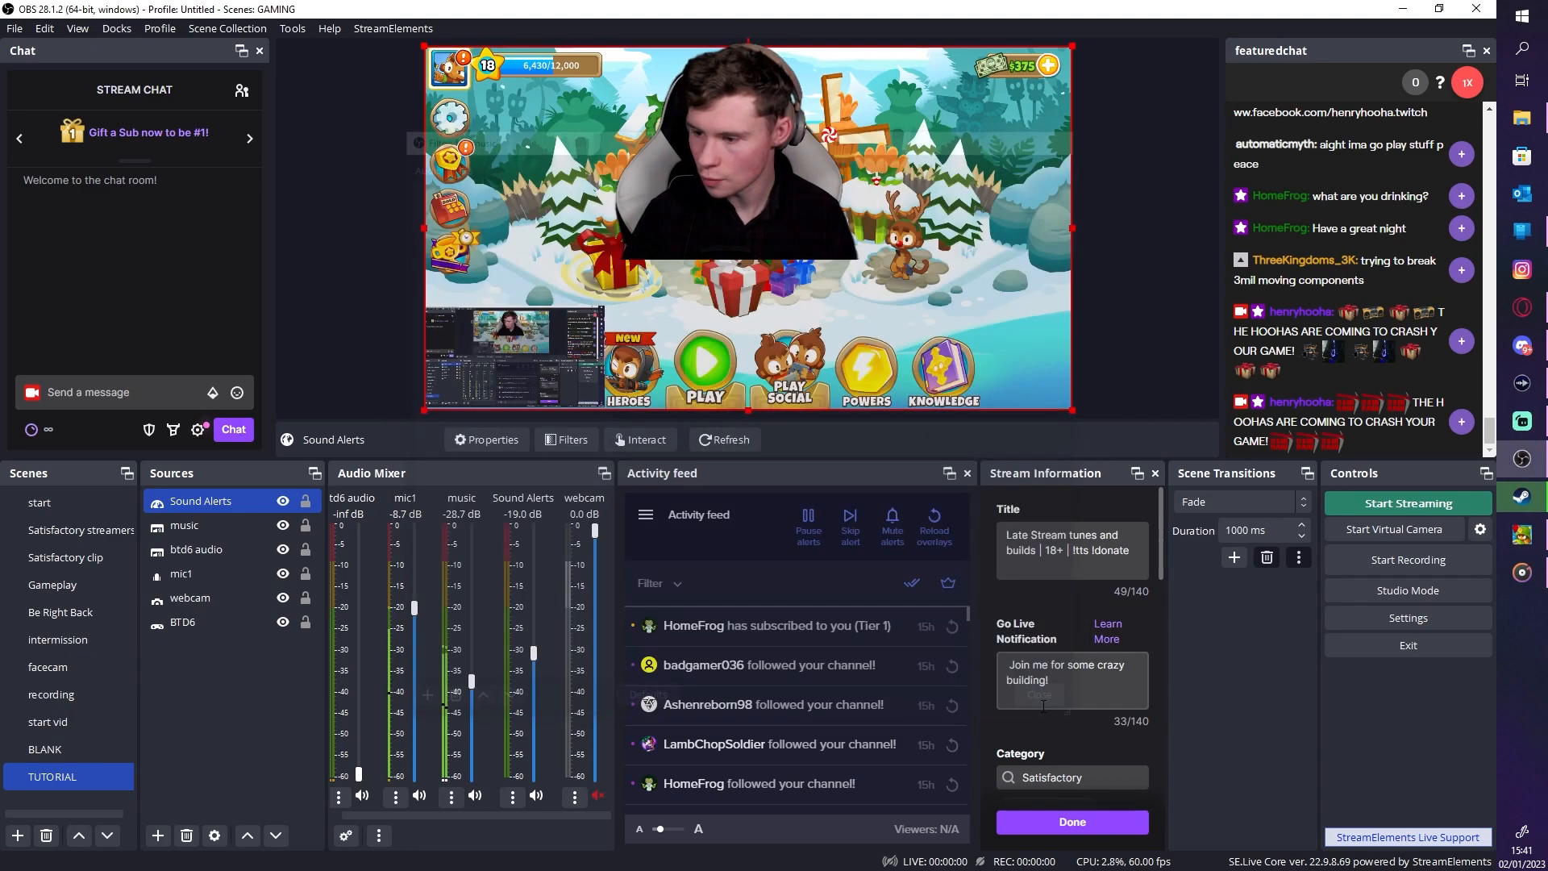
# Examine the settings and sidechain sources of the WAVELINK STREAM compressor filters in the Gameplay scene
pyautogui.click(52, 584)
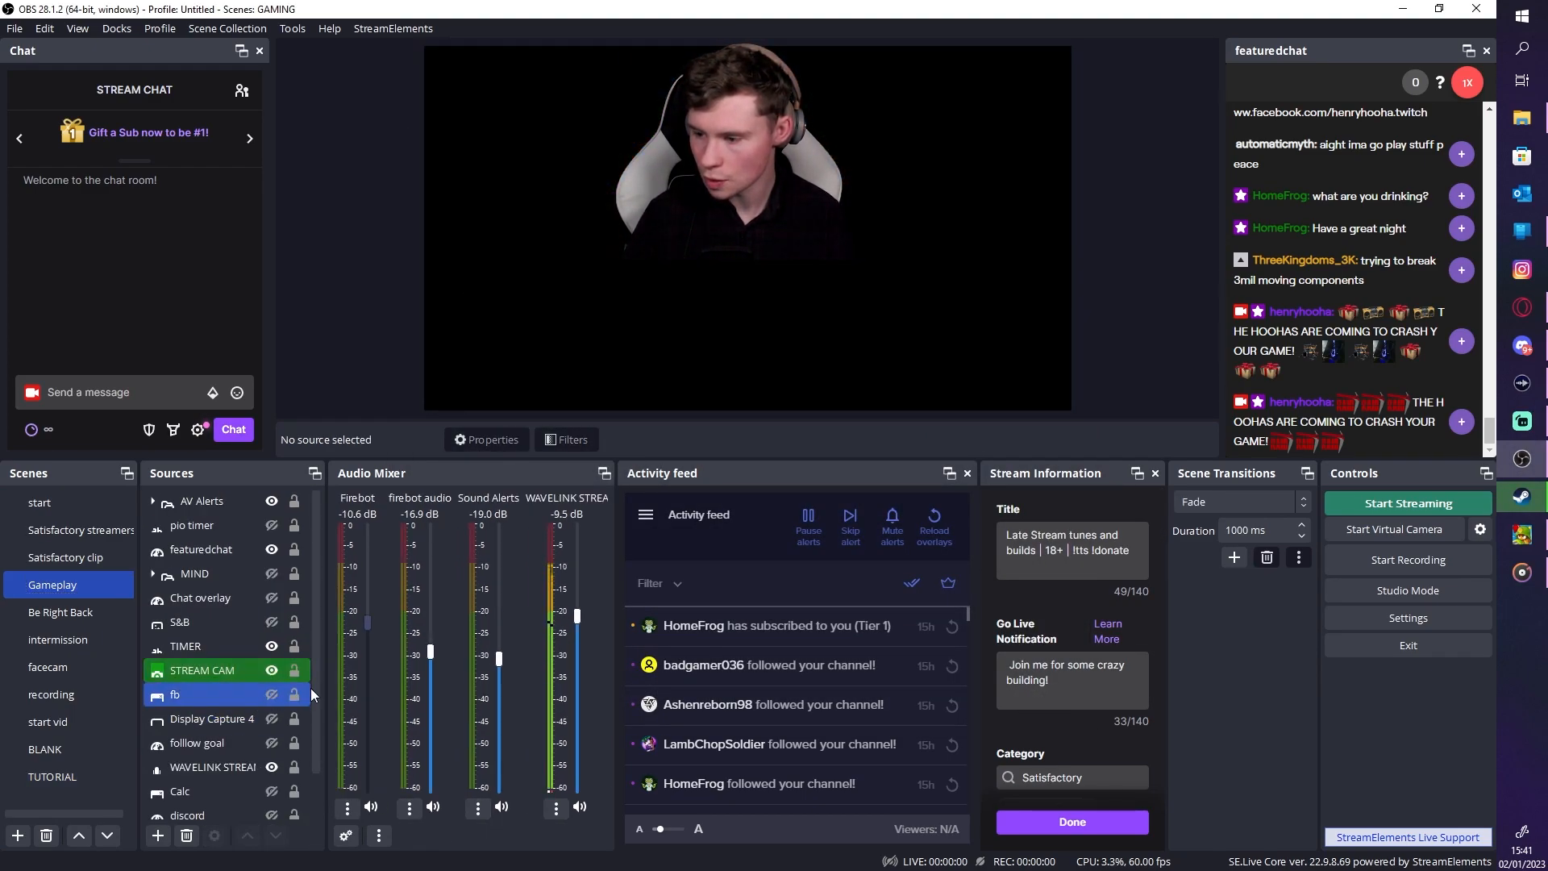
pyautogui.click(478, 808)
pyautogui.click(536, 479)
pyautogui.click(556, 808)
pyautogui.click(607, 738)
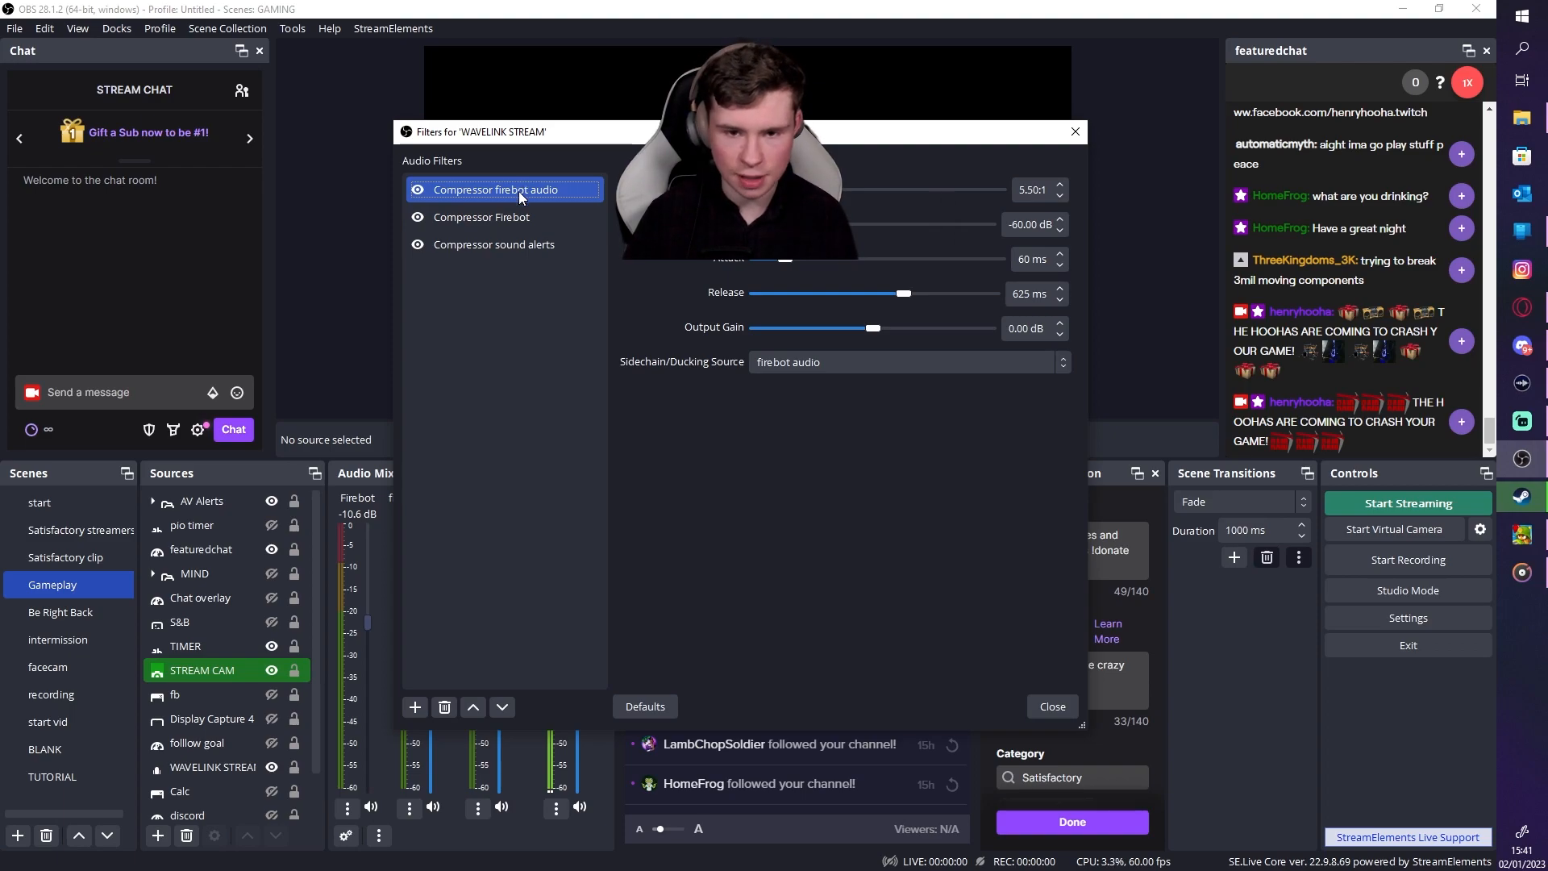
pyautogui.click(526, 249)
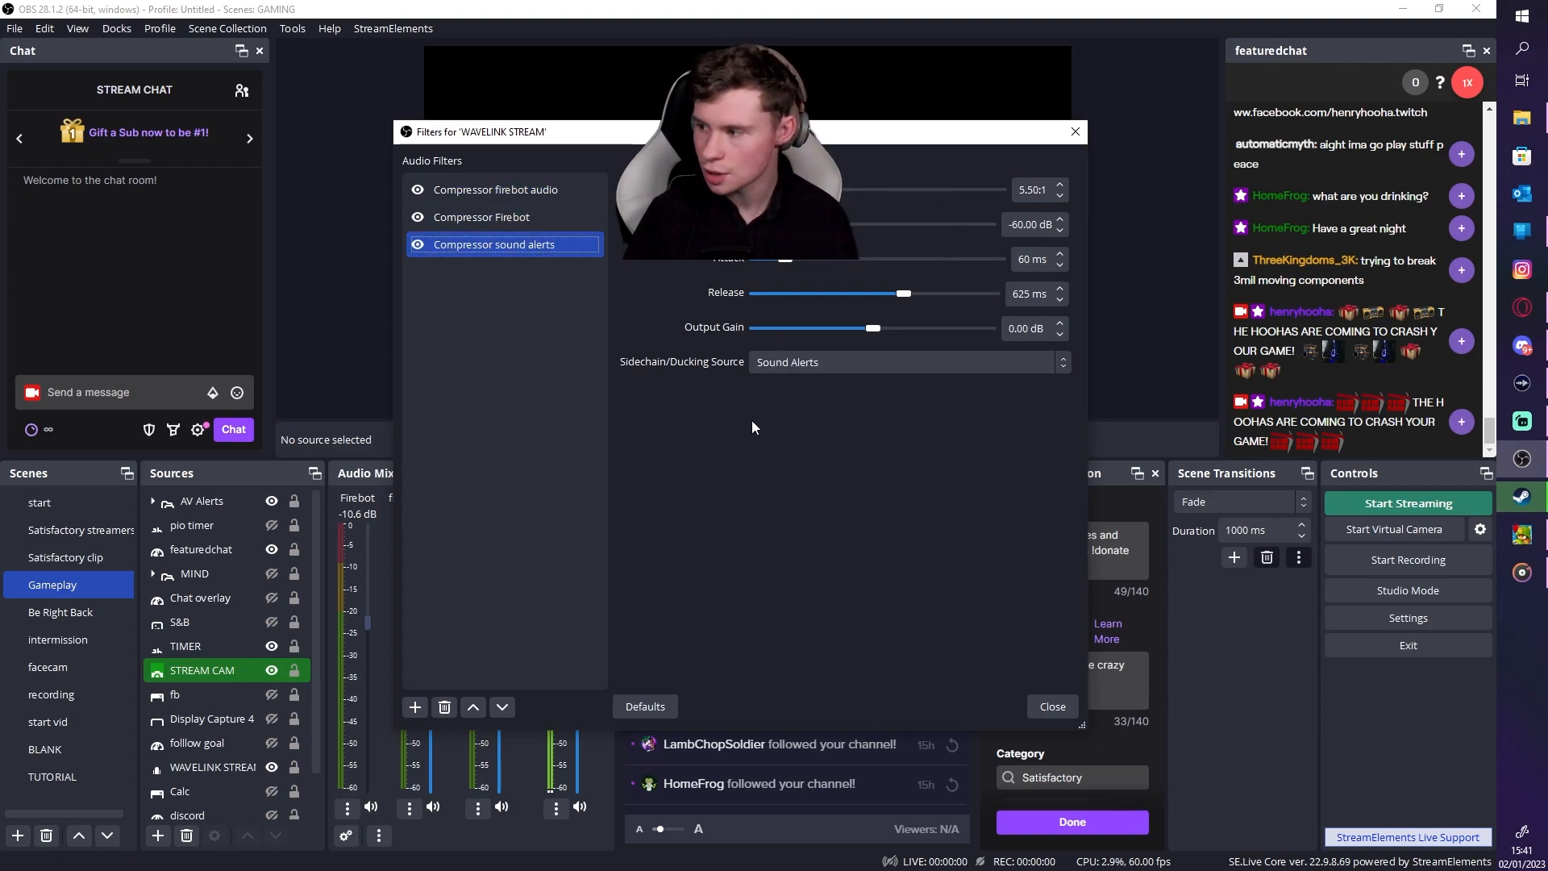
pyautogui.click(541, 181)
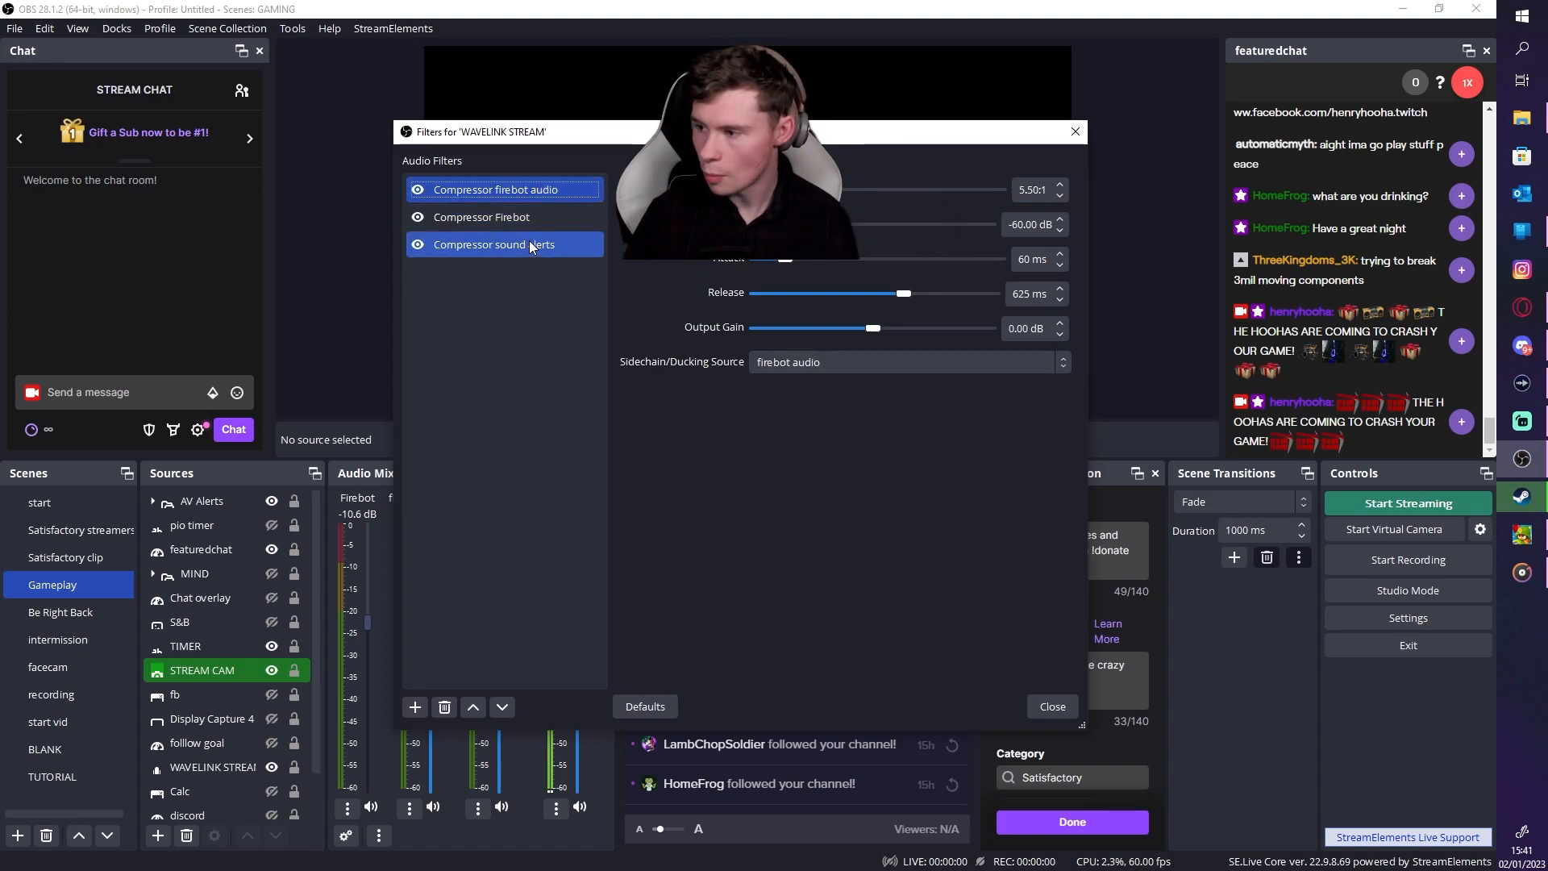
pyautogui.click(529, 242)
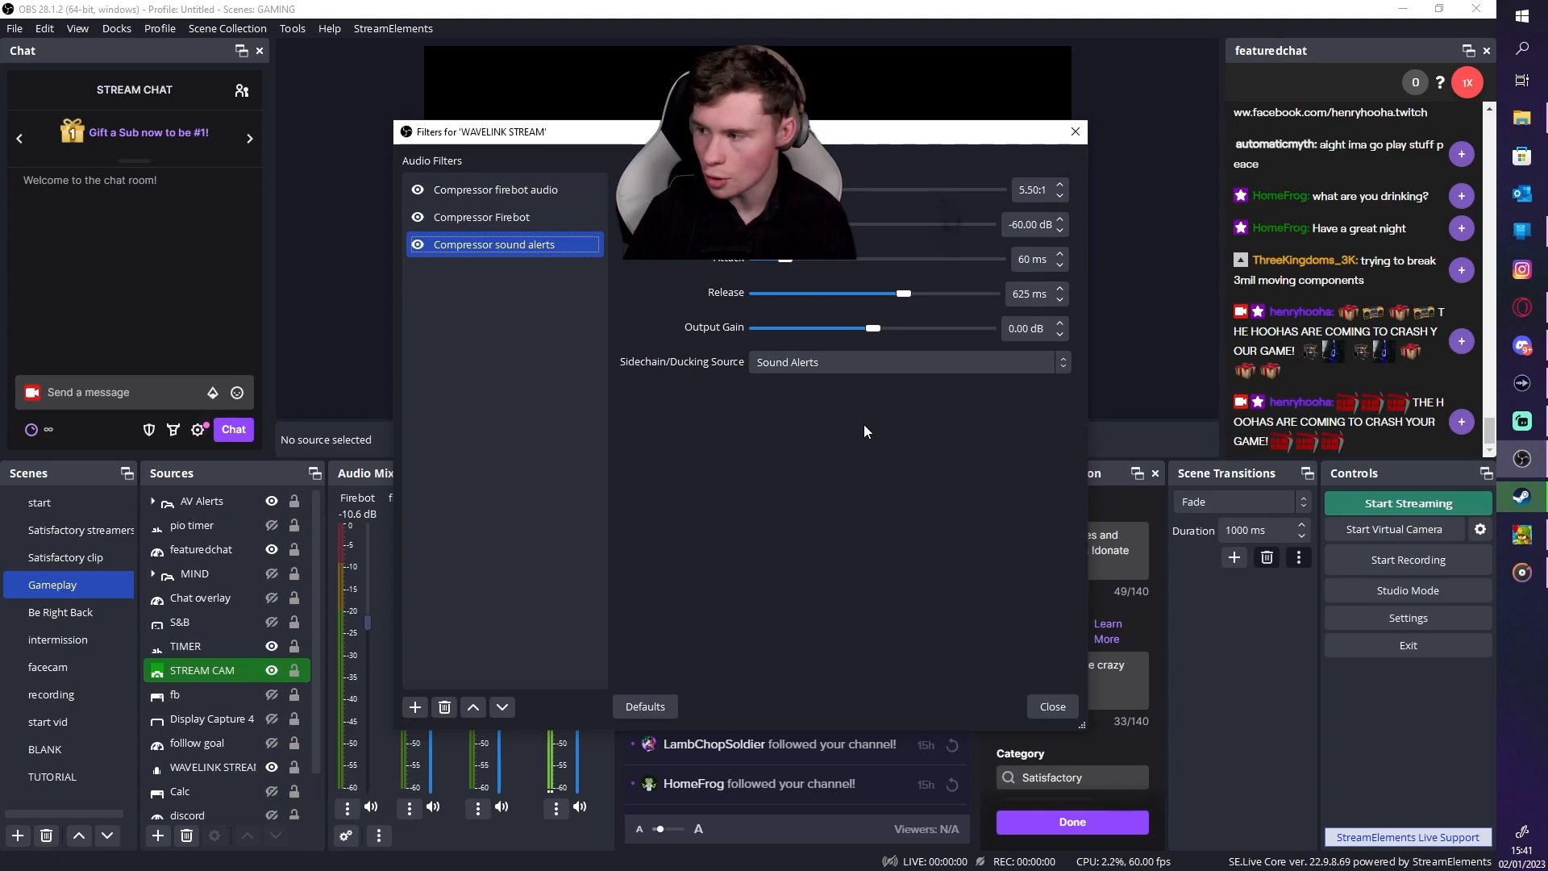
pyautogui.click(1051, 713)
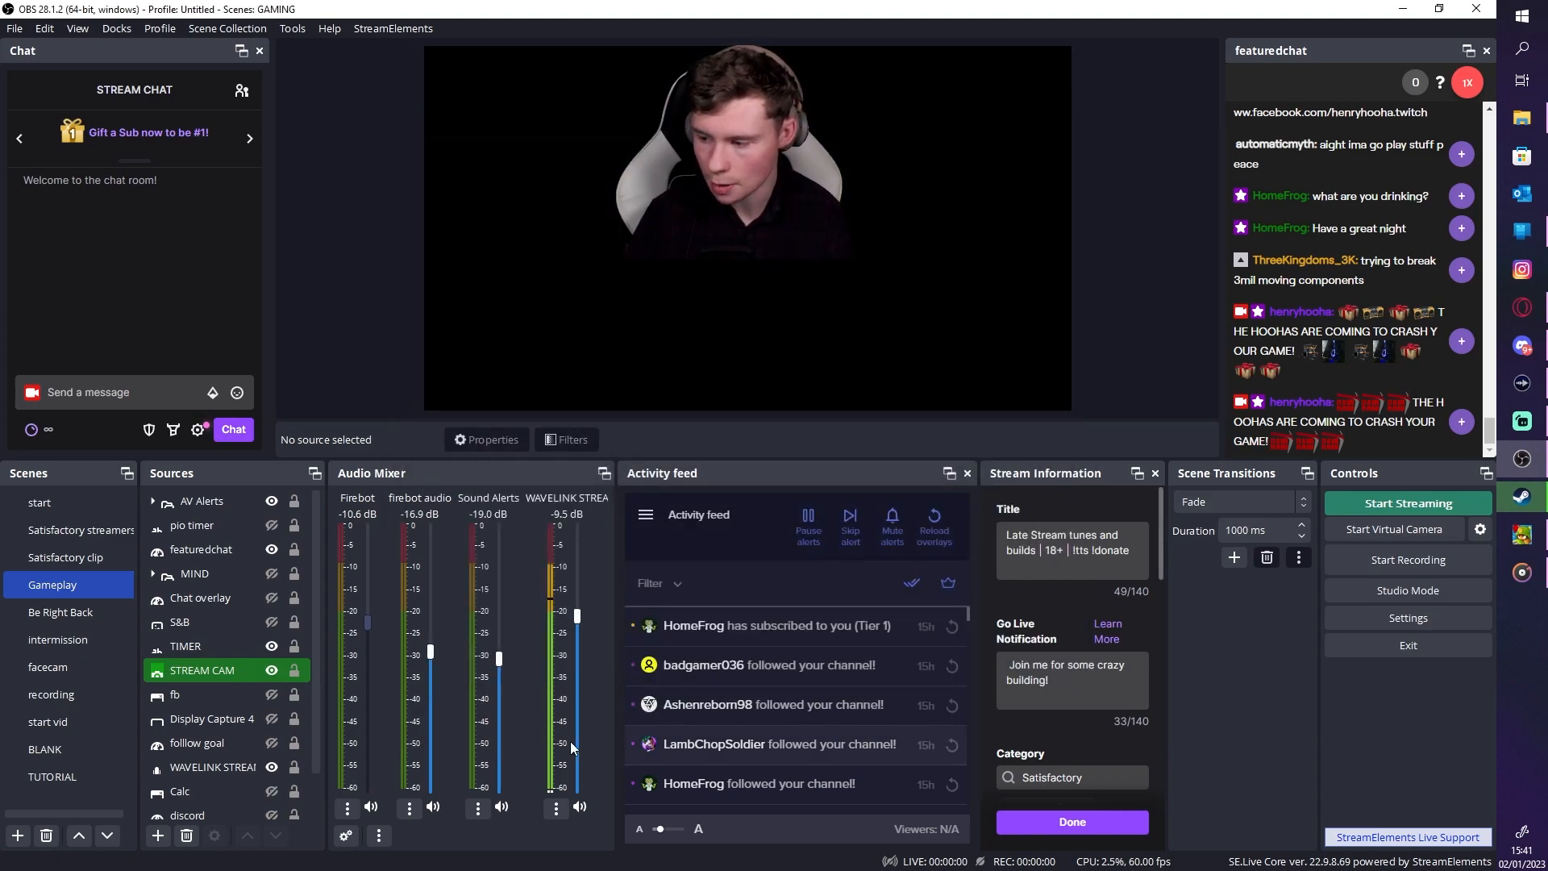
# Add a Compressor filter named "audio ducking" to the music source in the TUTORIAL scene
pyautogui.click(85, 779)
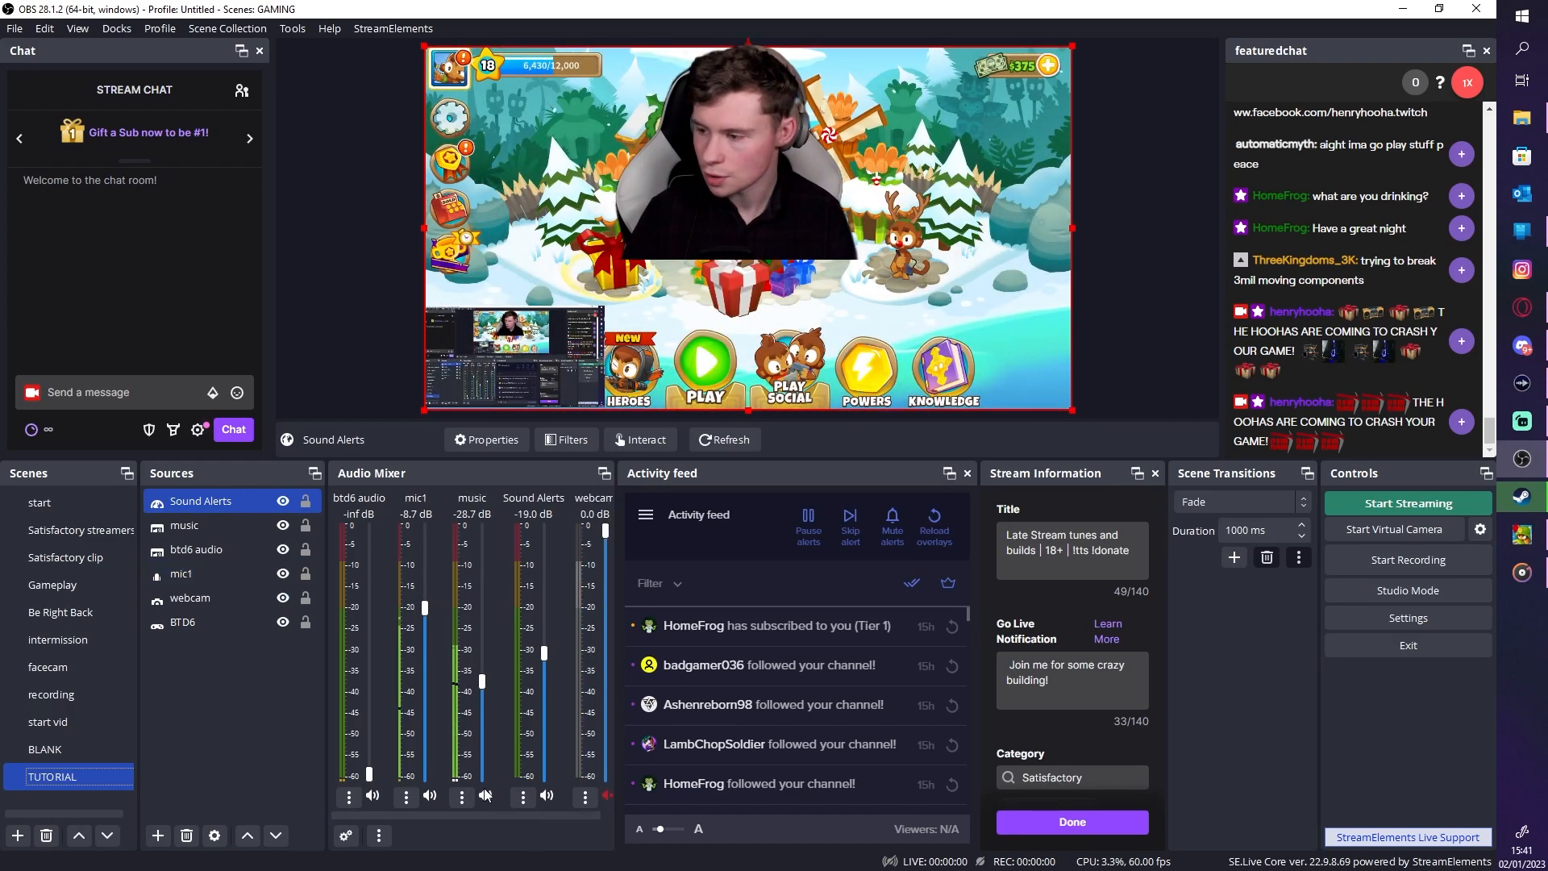
pyautogui.click(462, 797)
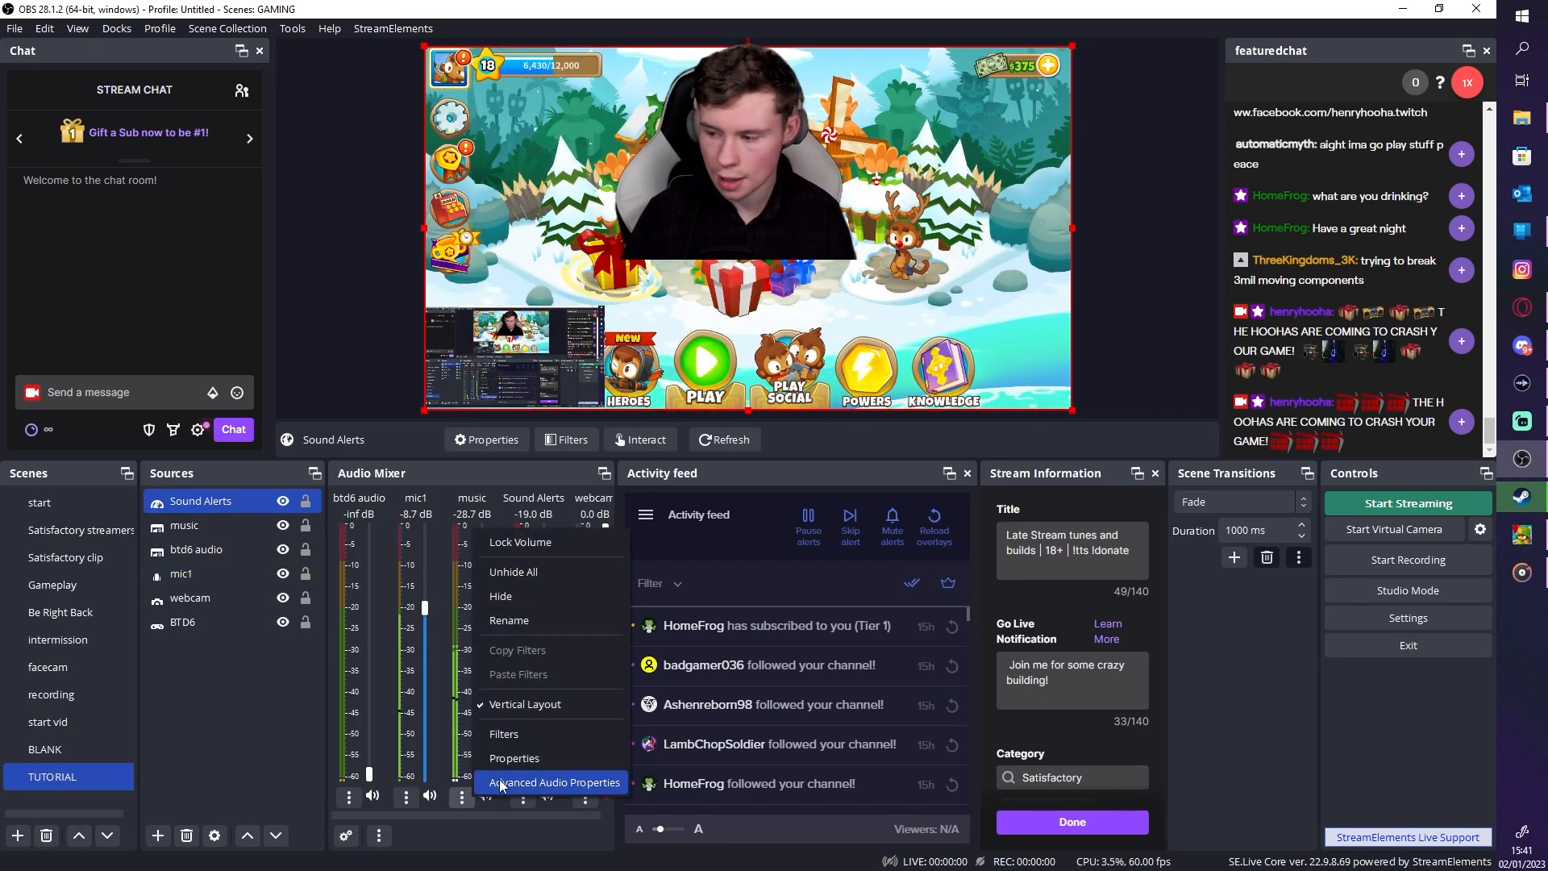
pyautogui.click(504, 734)
pyautogui.moveTo(569, 142); pyautogui.dragTo(324, 274)
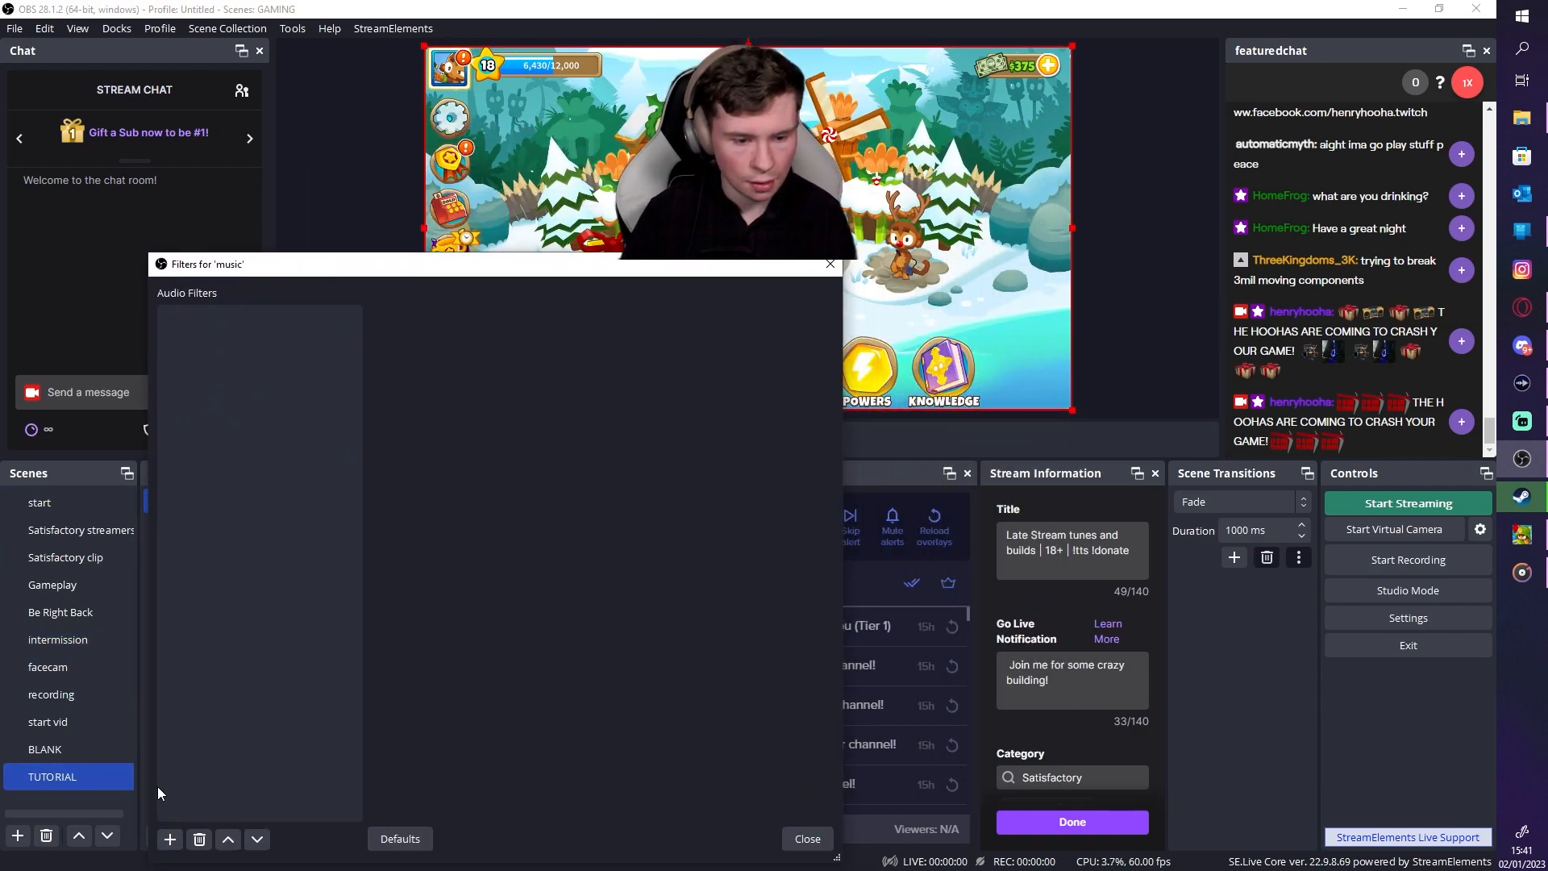
pyautogui.click(179, 838)
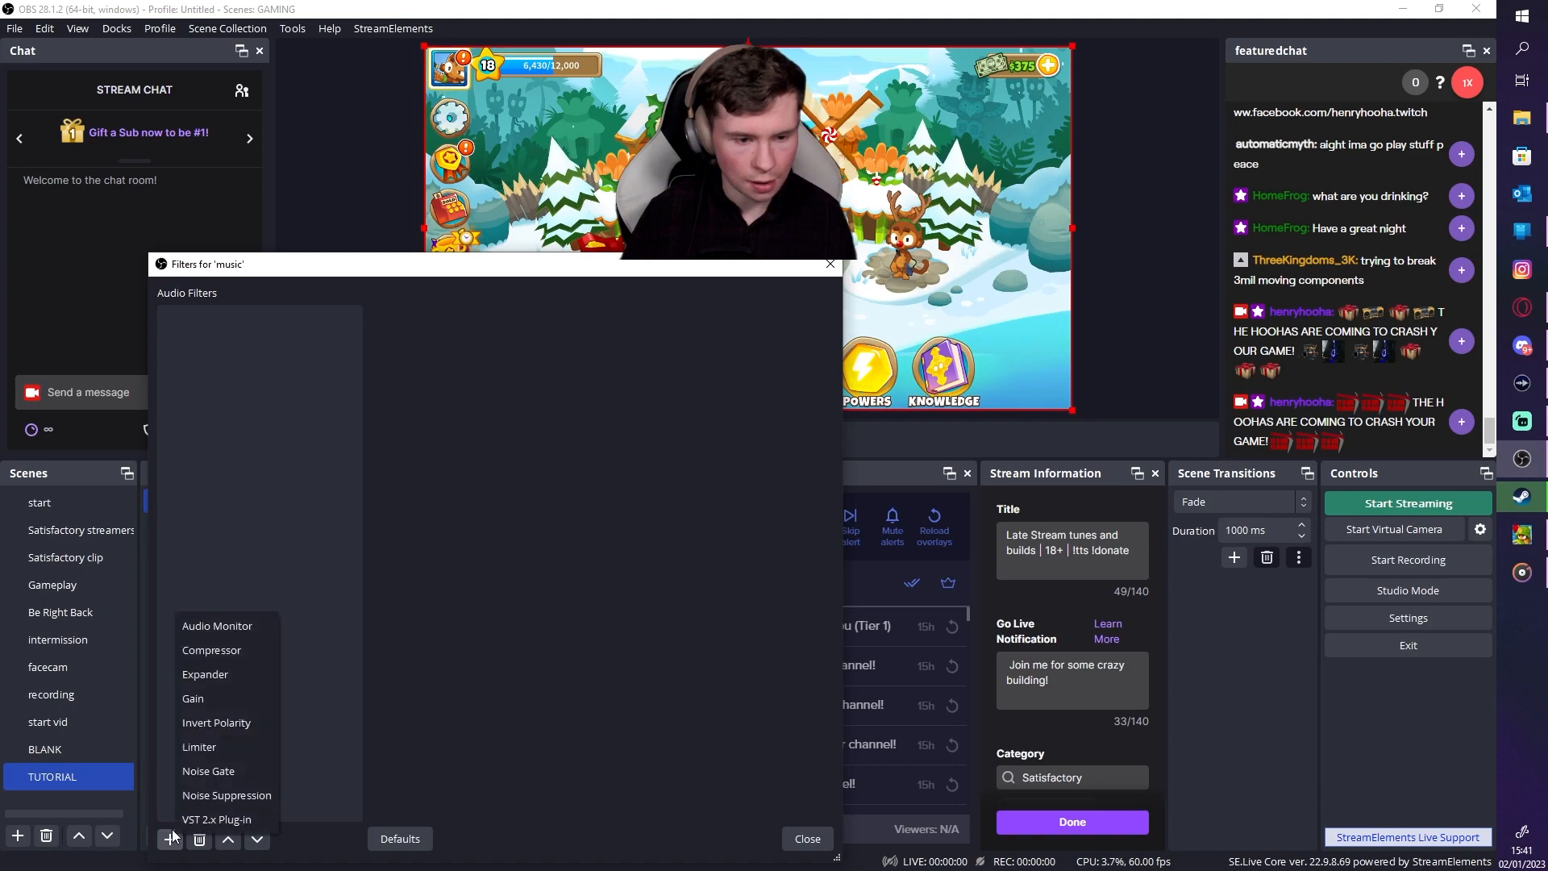
pyautogui.click(223, 649)
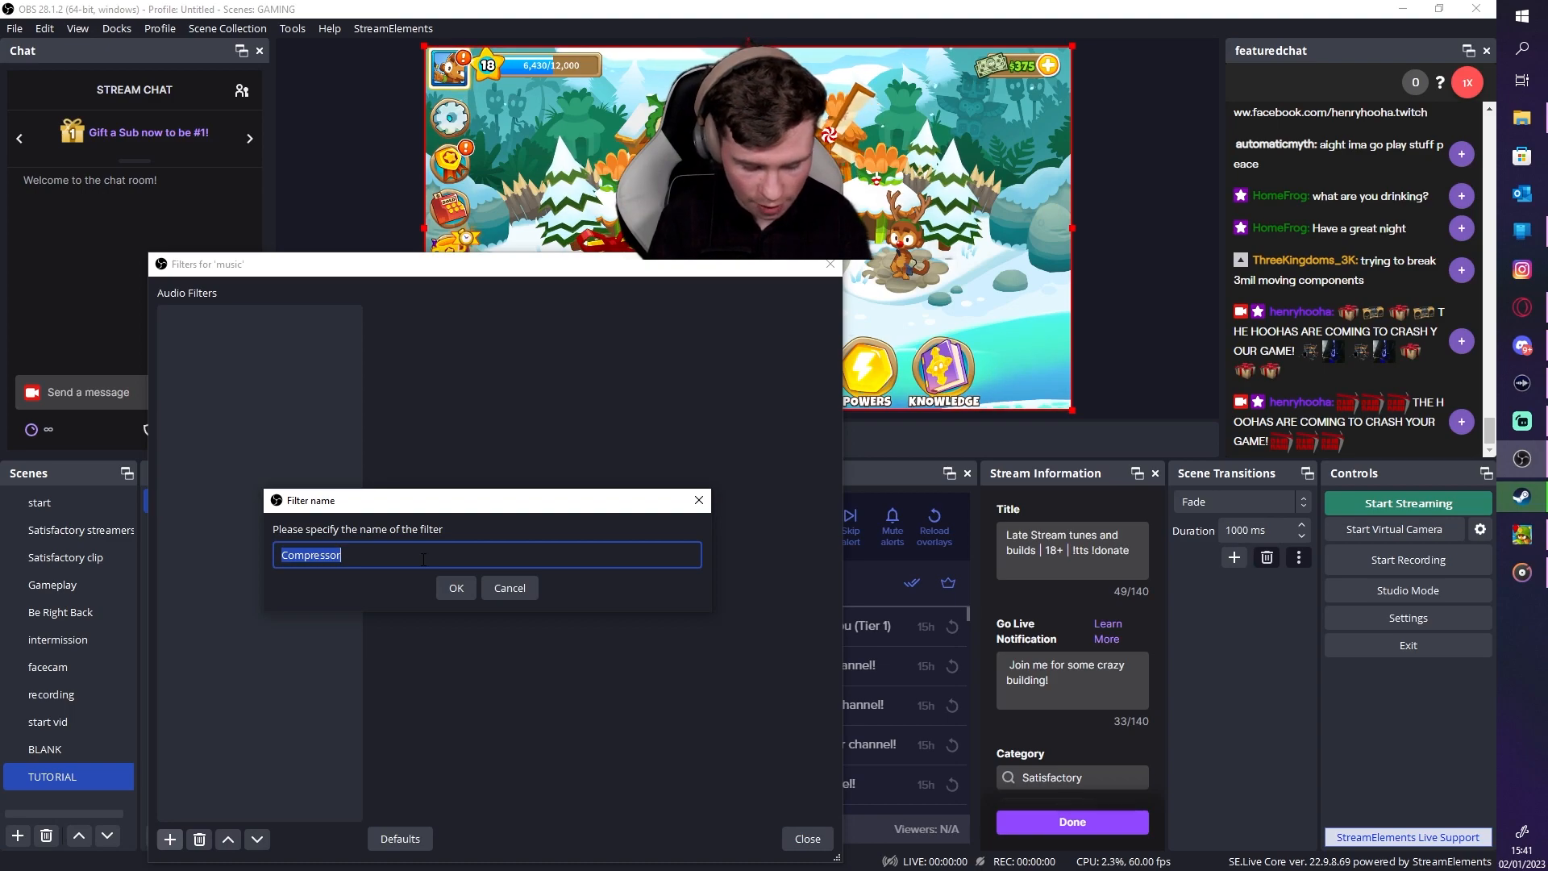
pyautogui.write('aud')
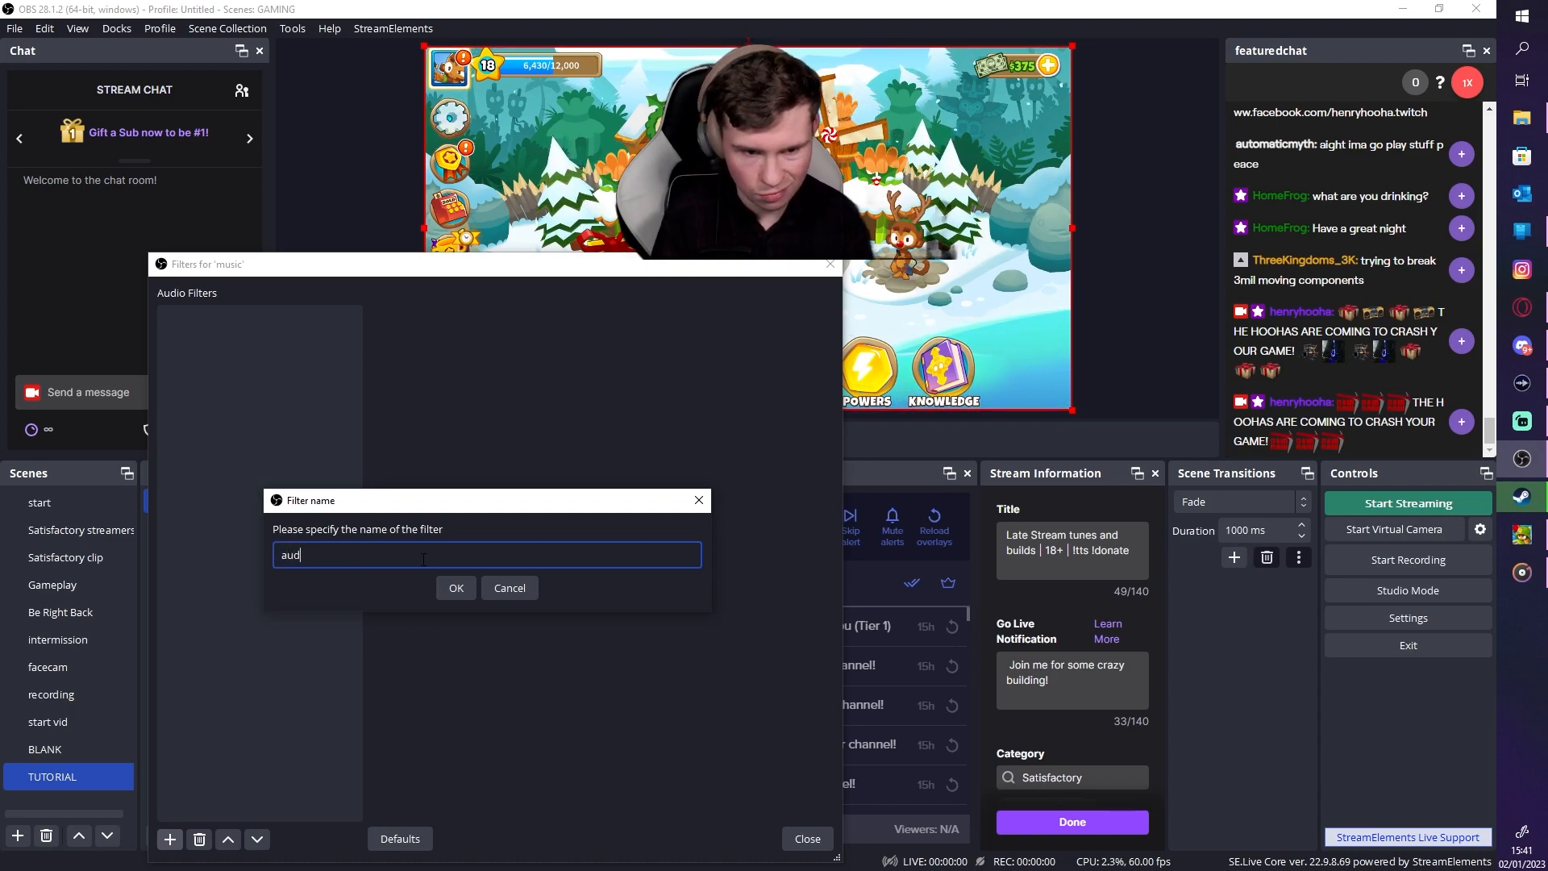
pyautogui.write('io duckingh')
pyautogui.press('BackSpace')
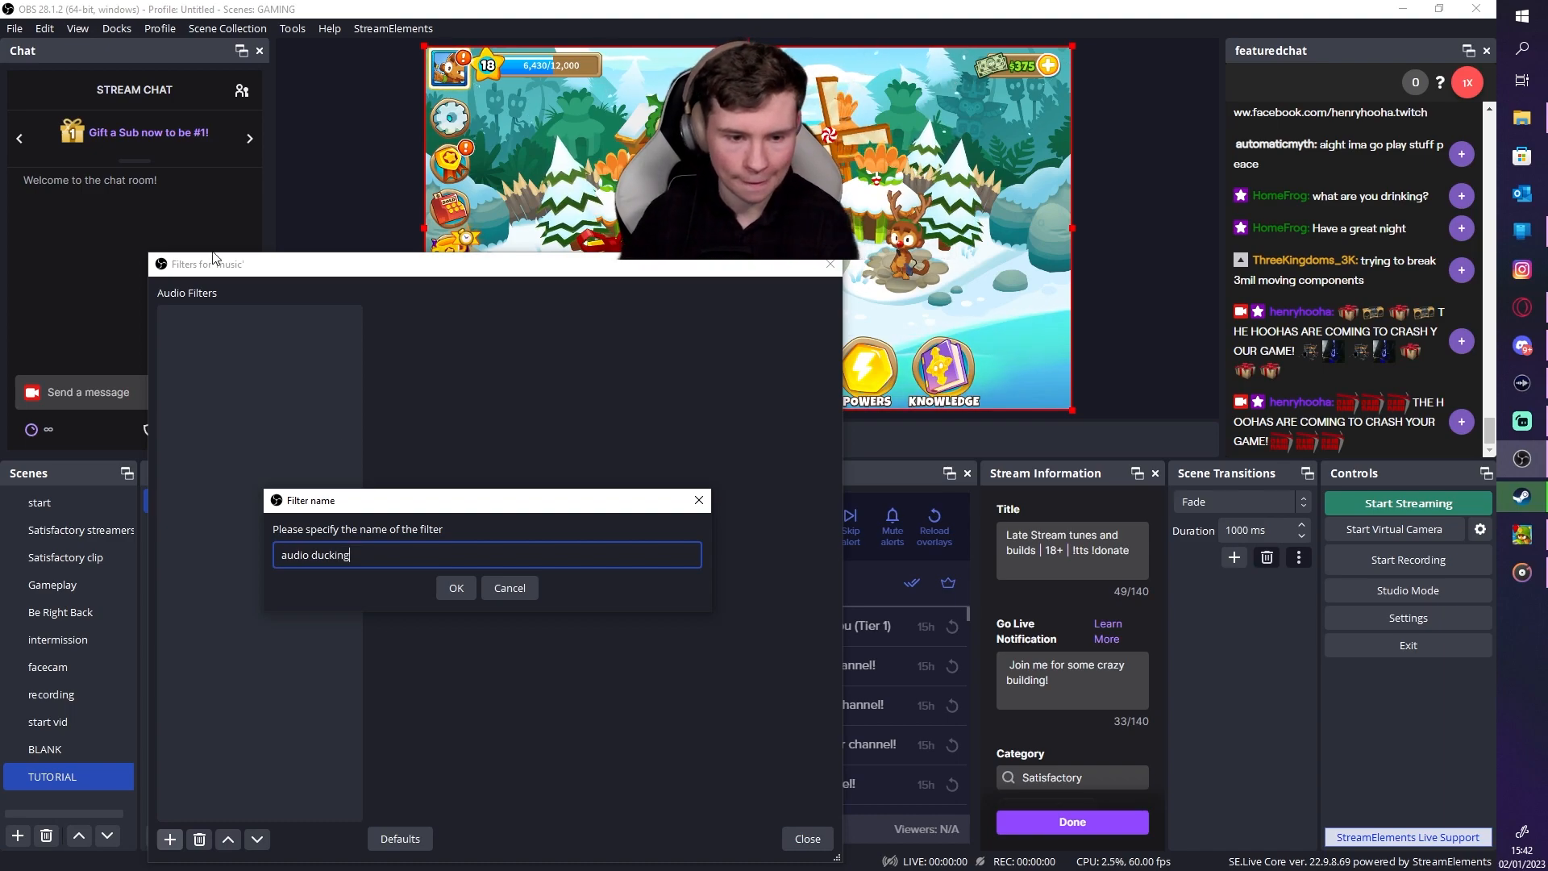
pyautogui.click(465, 592)
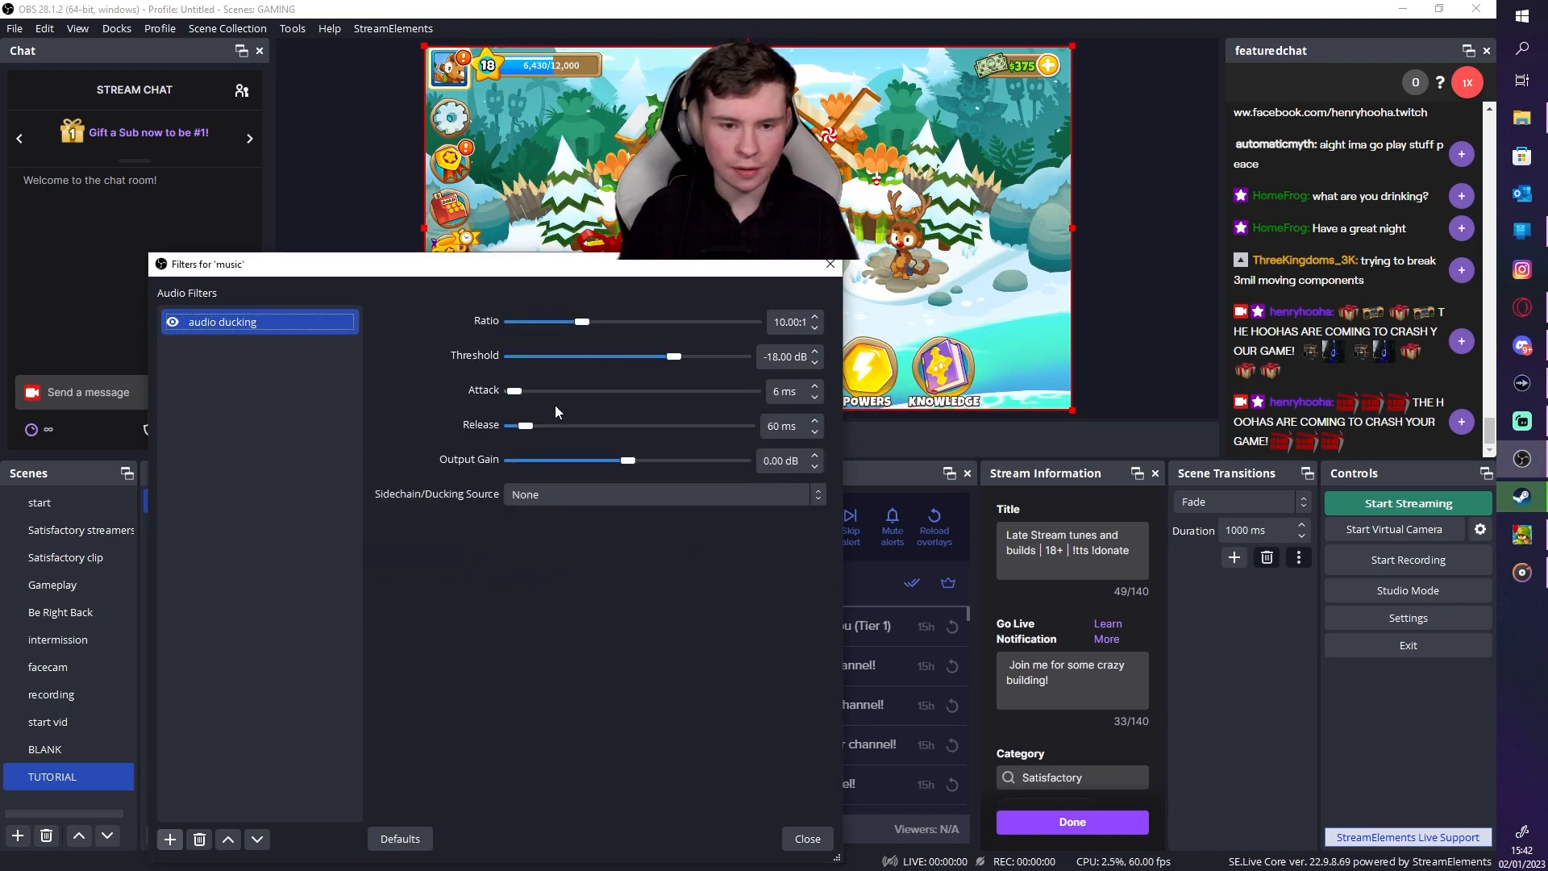
# Set the audio ducking filter's threshold to -60 dB and its sidechain/ducking source to Sound Alerts
pyautogui.click(675, 355)
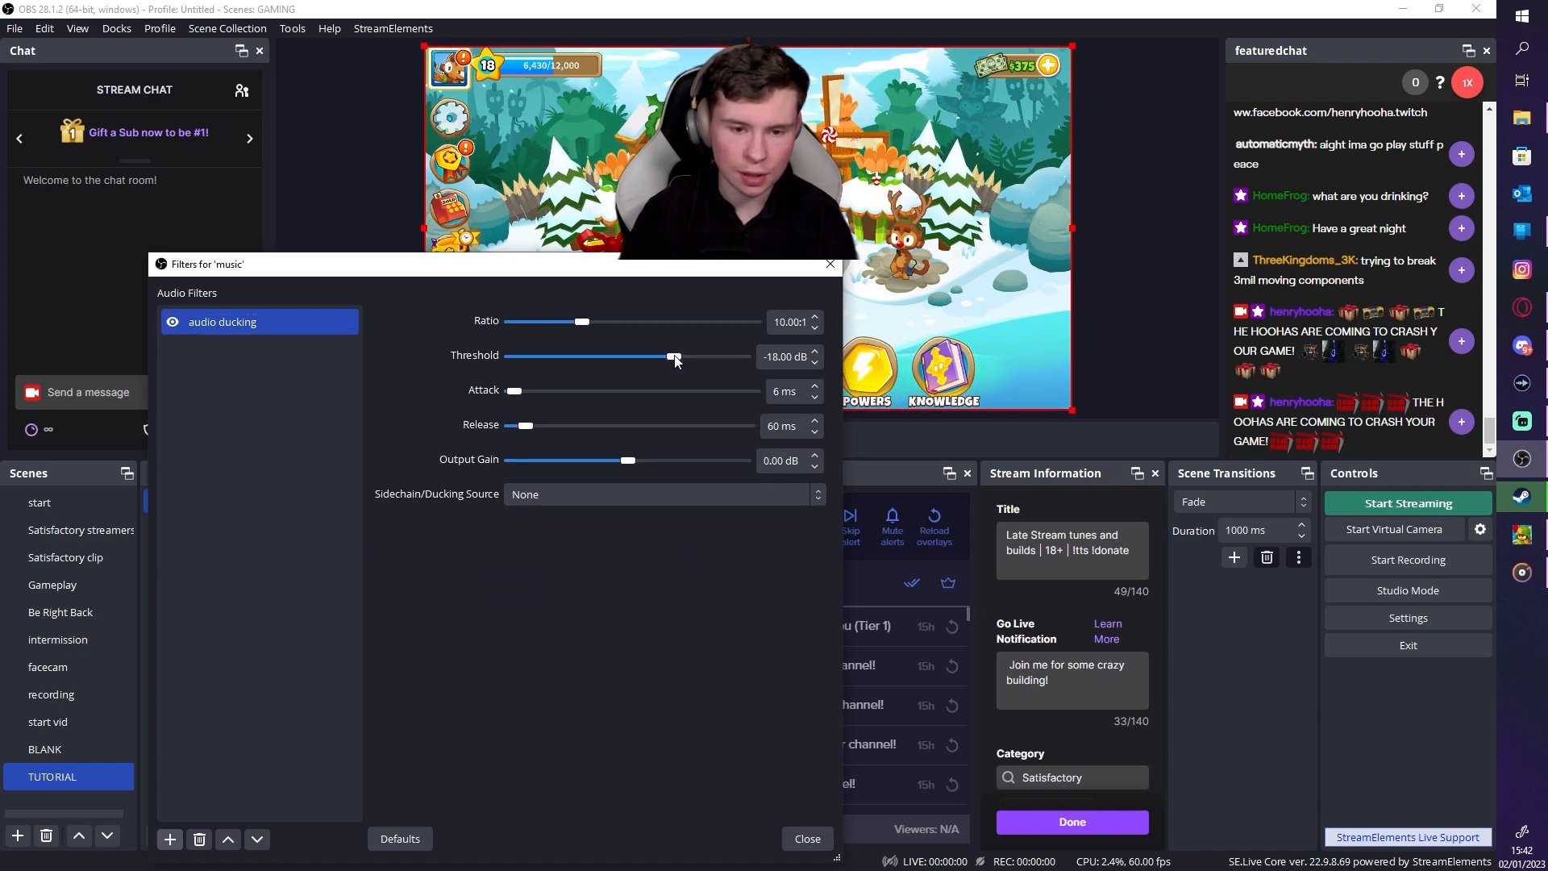
pyautogui.moveTo(675, 356); pyautogui.dragTo(511, 356)
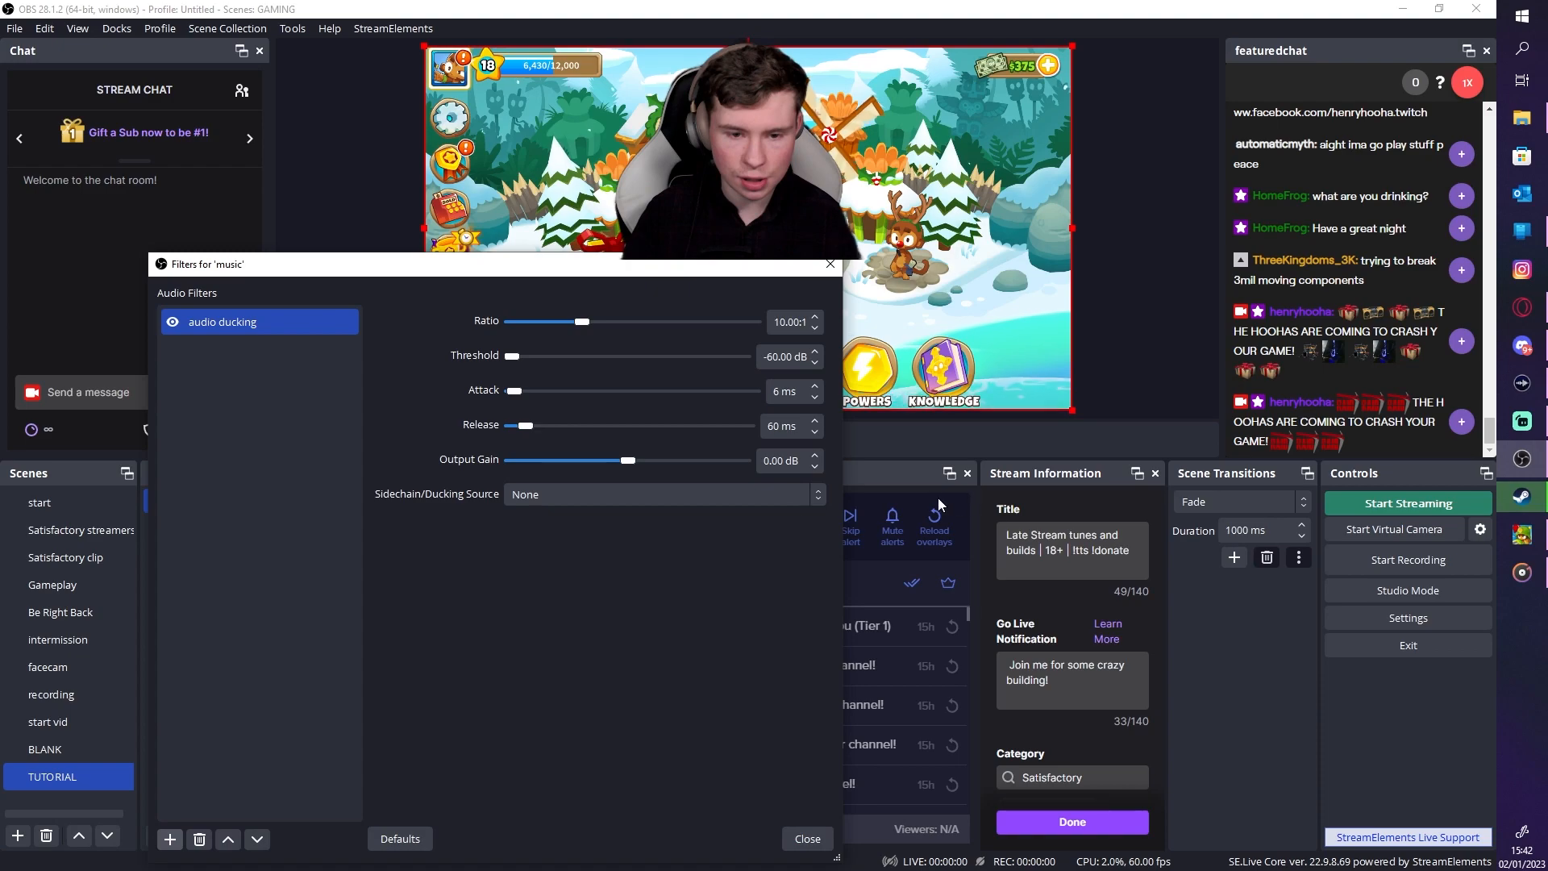
pyautogui.click(705, 500)
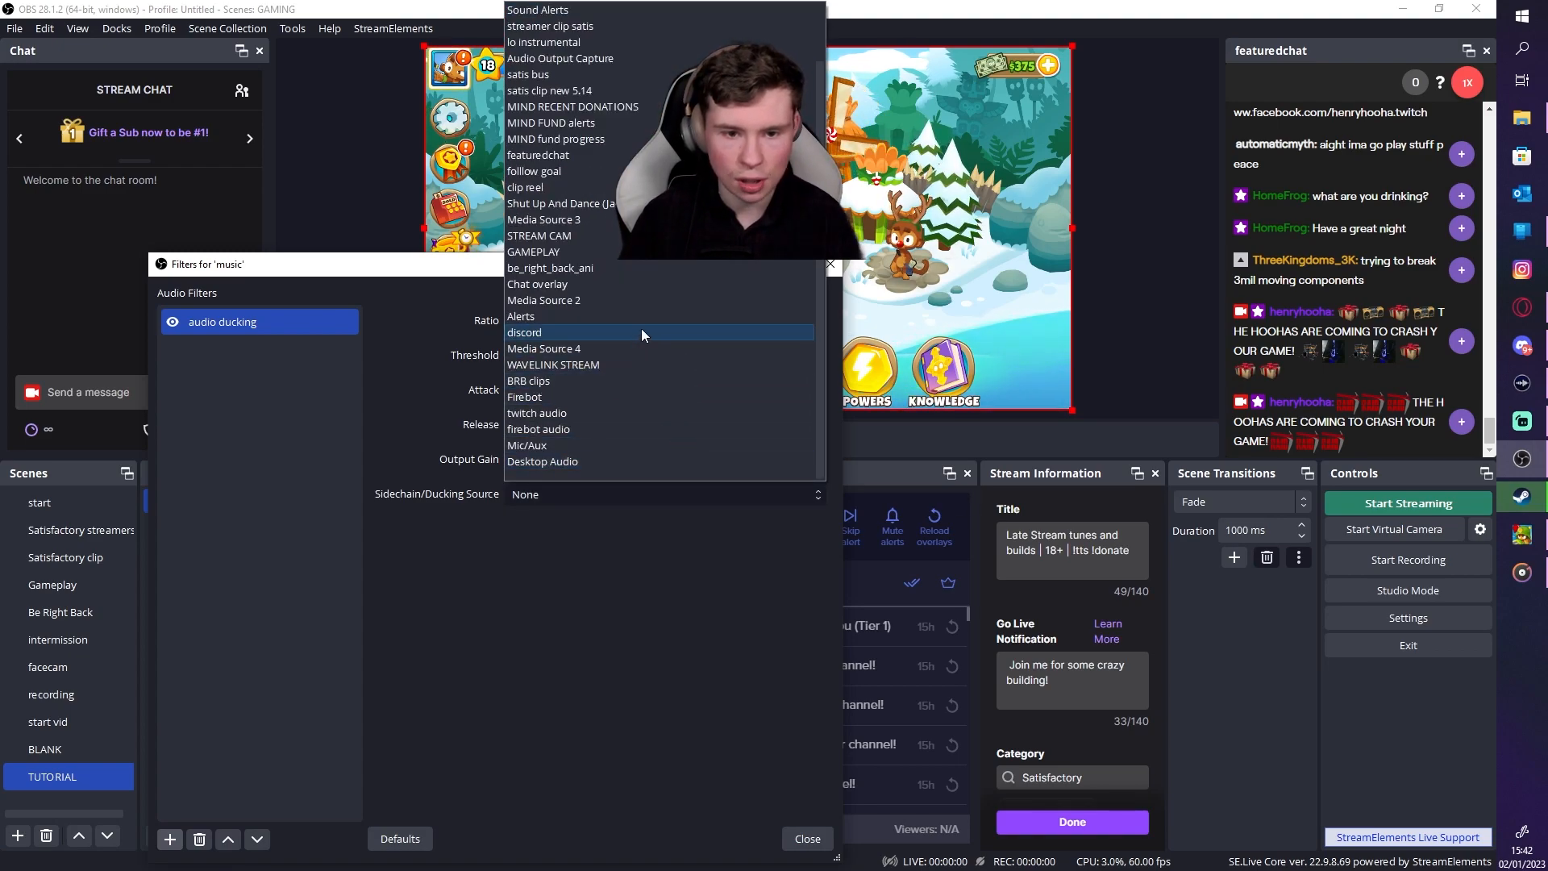
pyautogui.scroll(2, 608, 314)
pyautogui.click(559, 75)
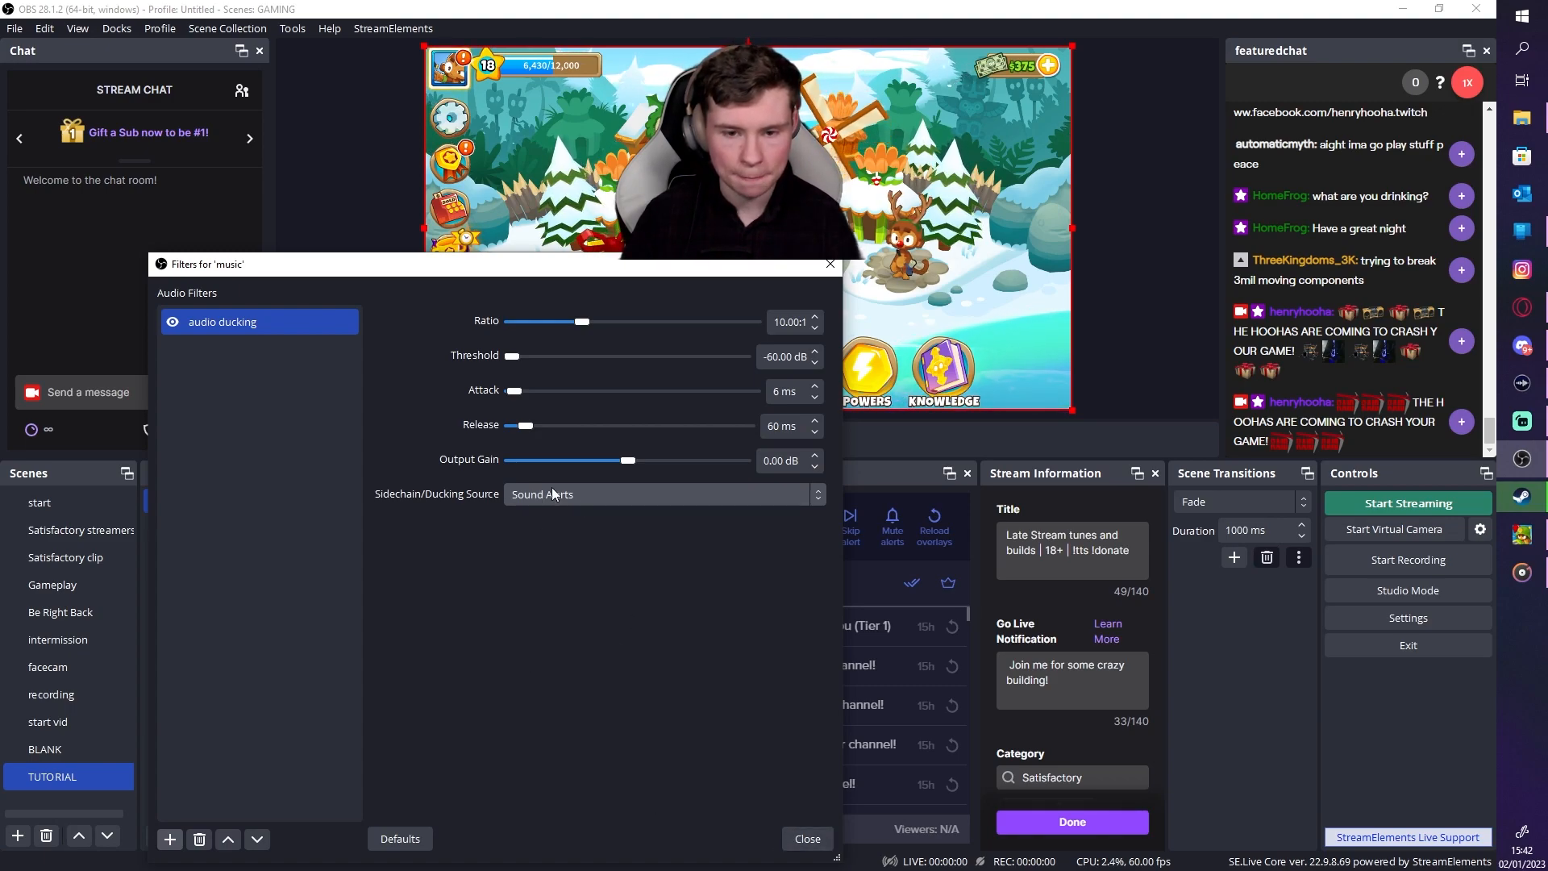
pyautogui.click(803, 839)
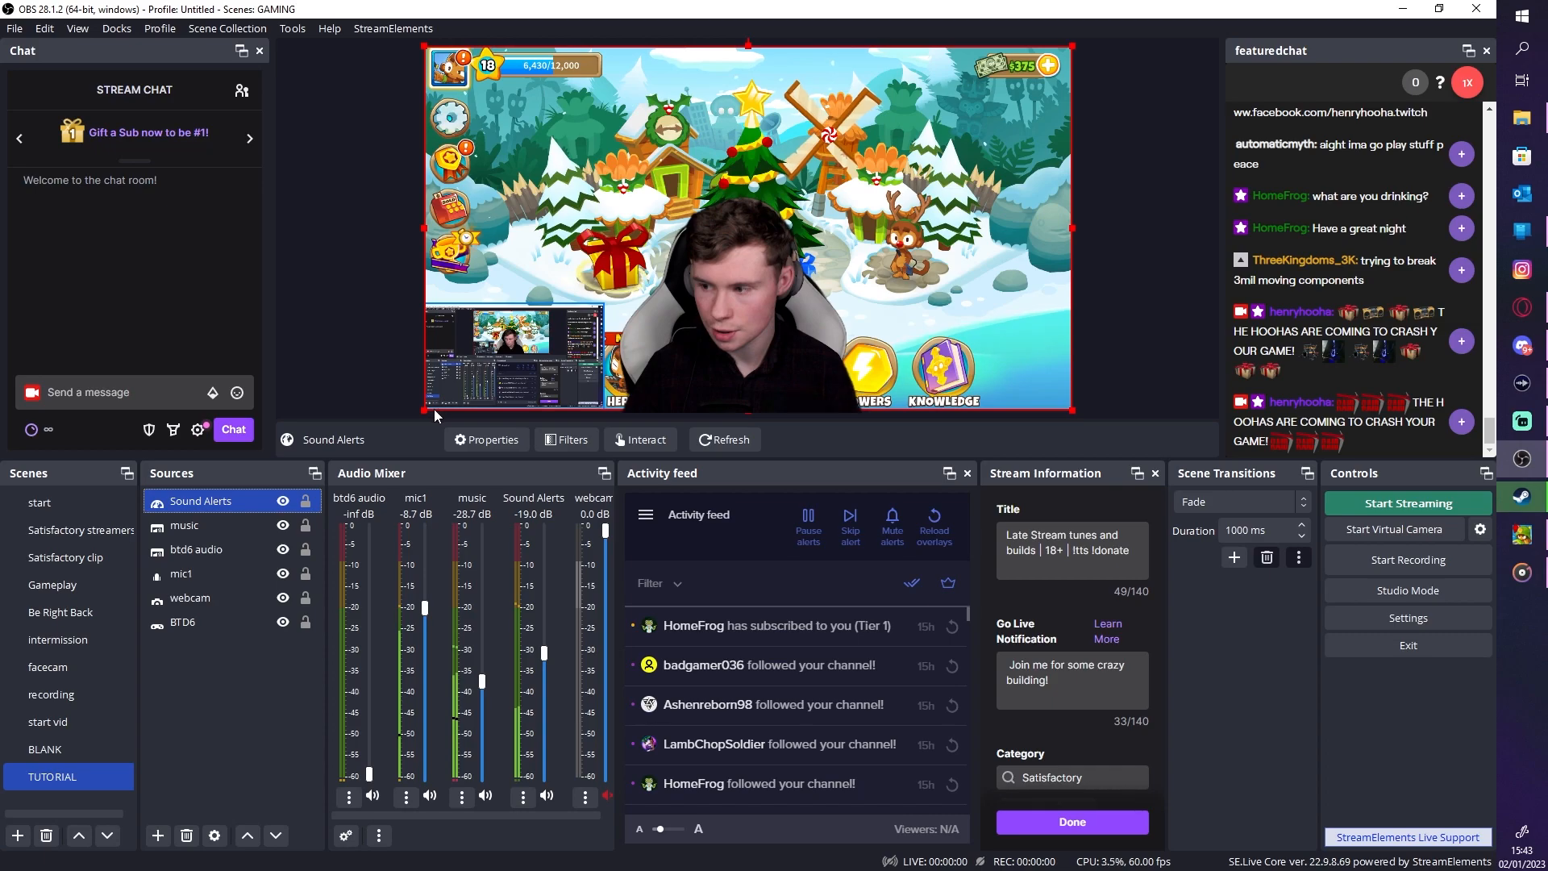
# Shrink the Sound Alerts source and place it along the canvas's upper edge, about 183 px from the left side and 163 px from the right
pyautogui.moveTo(425, 410); pyautogui.dragTo(541, 242)
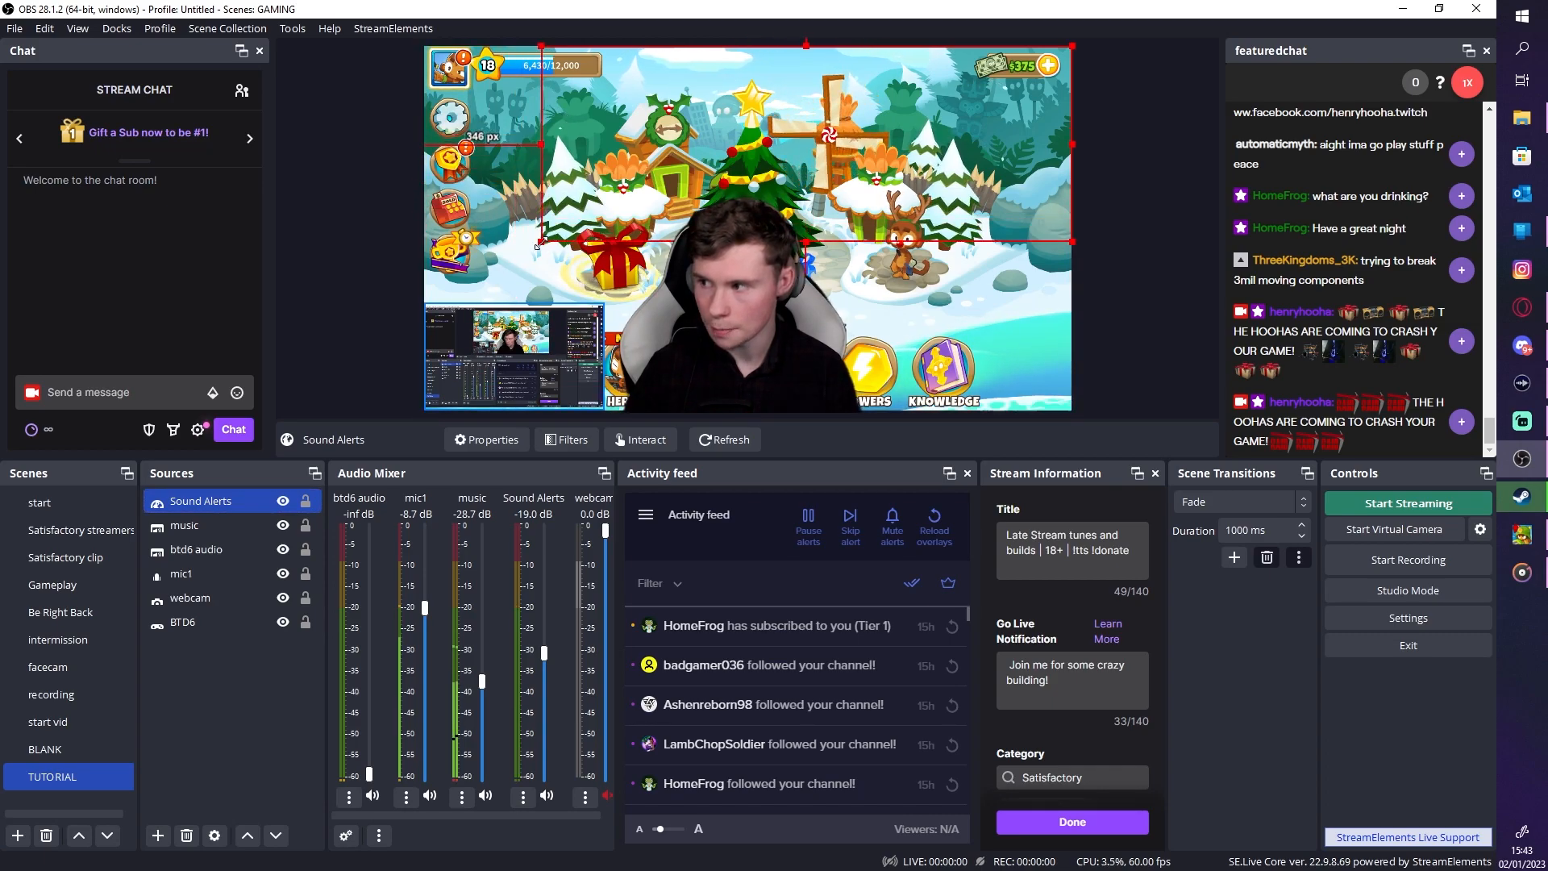
pyautogui.moveTo(742, 179); pyautogui.dragTo(692, 179)
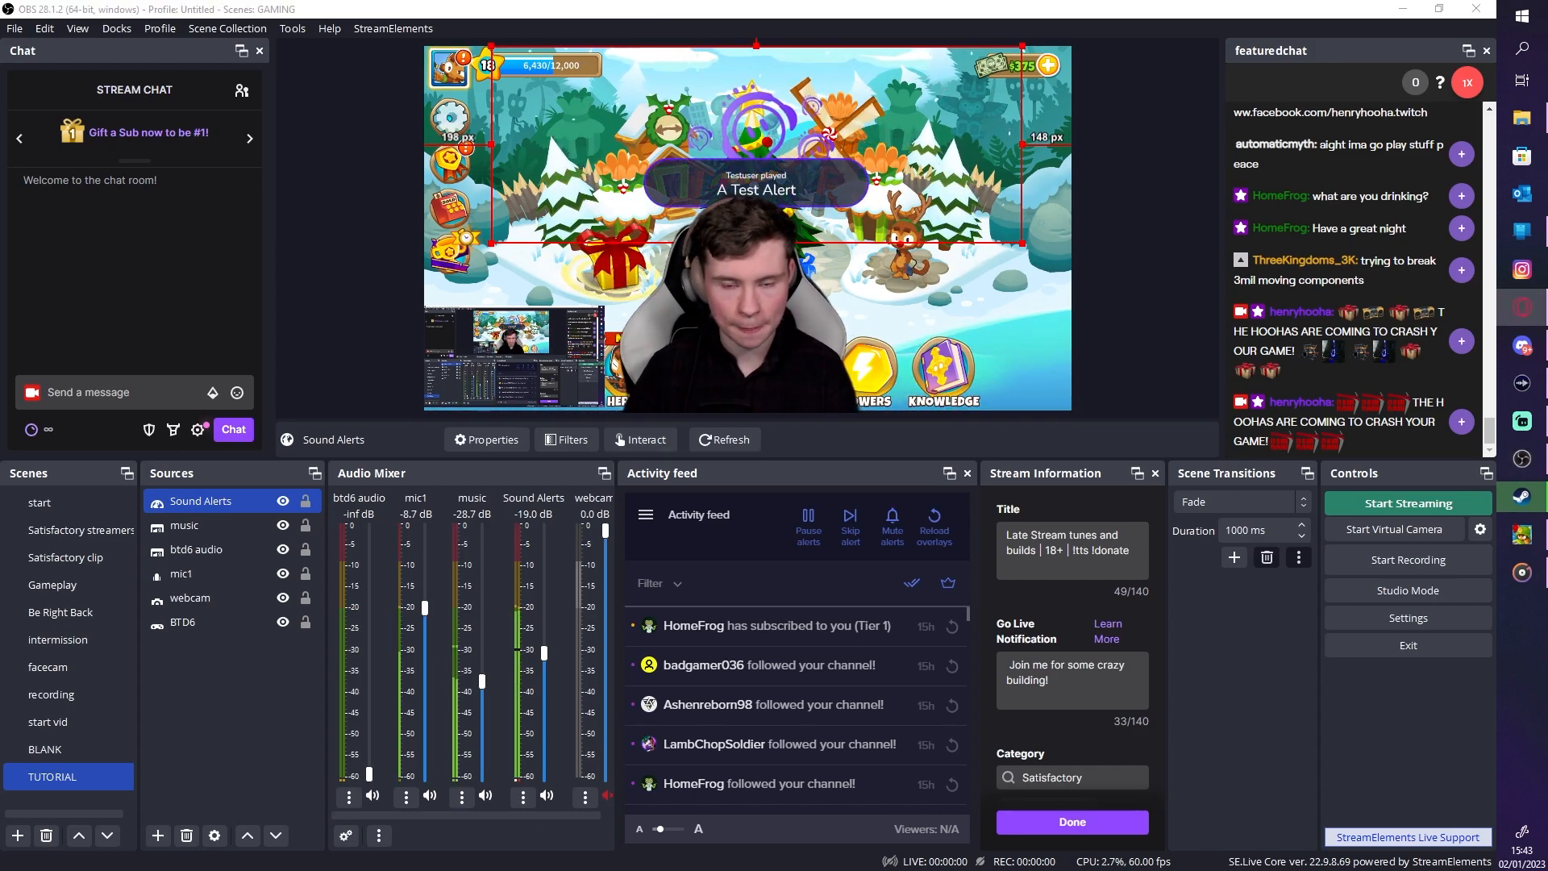
pyautogui.moveTo(879, 182); pyautogui.dragTo(873, 182)
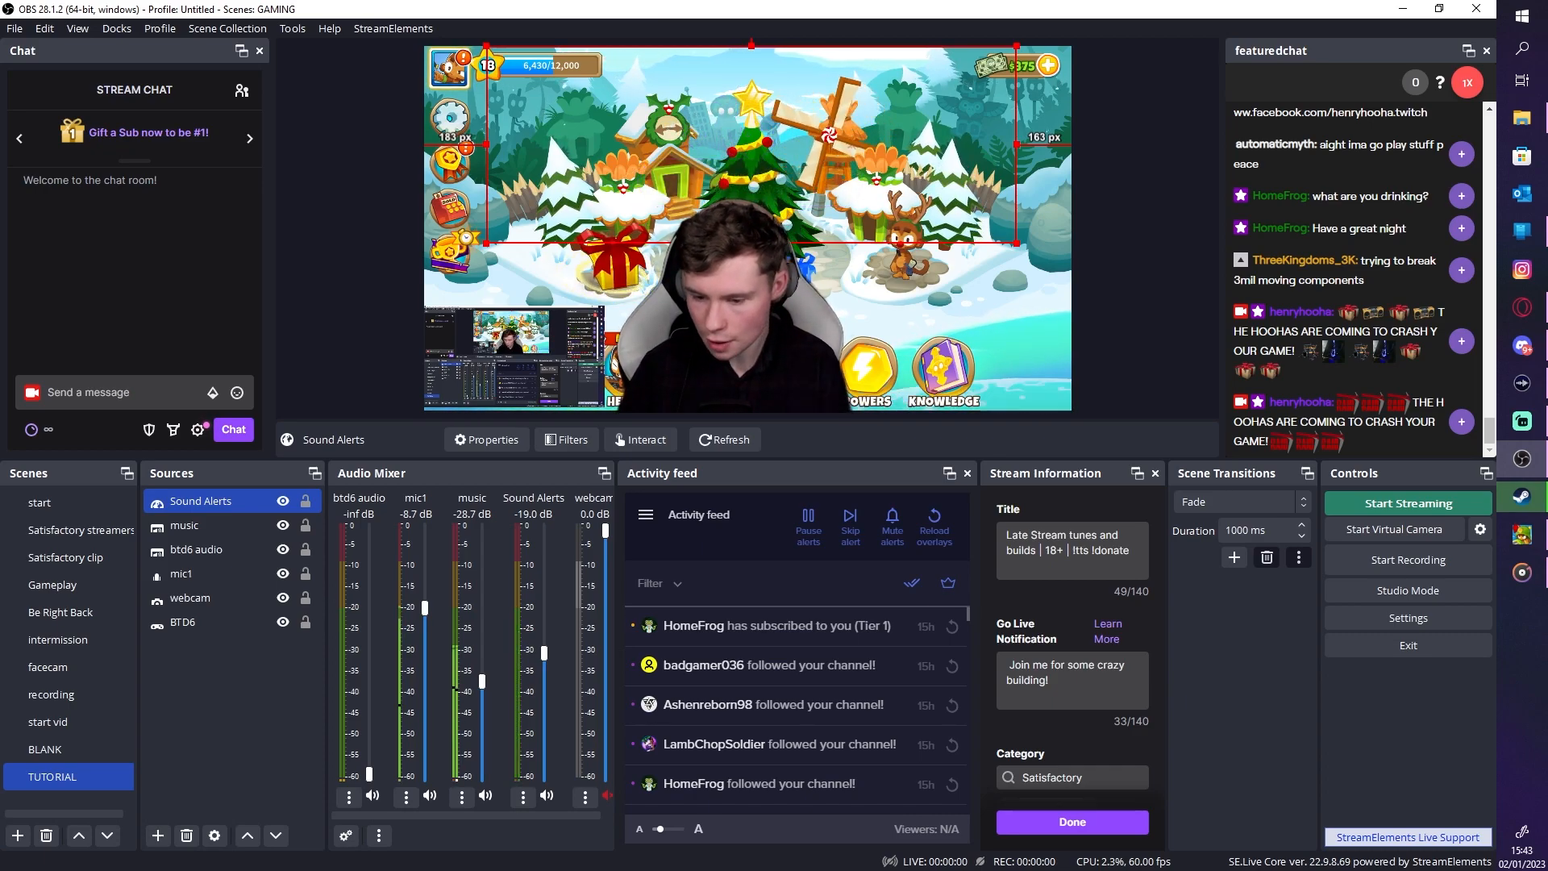
# Set the Sound Alerts source's audio monitoring to Monitor and Output in the advanced audio properties
pyautogui.click(523, 797)
pyautogui.click(611, 784)
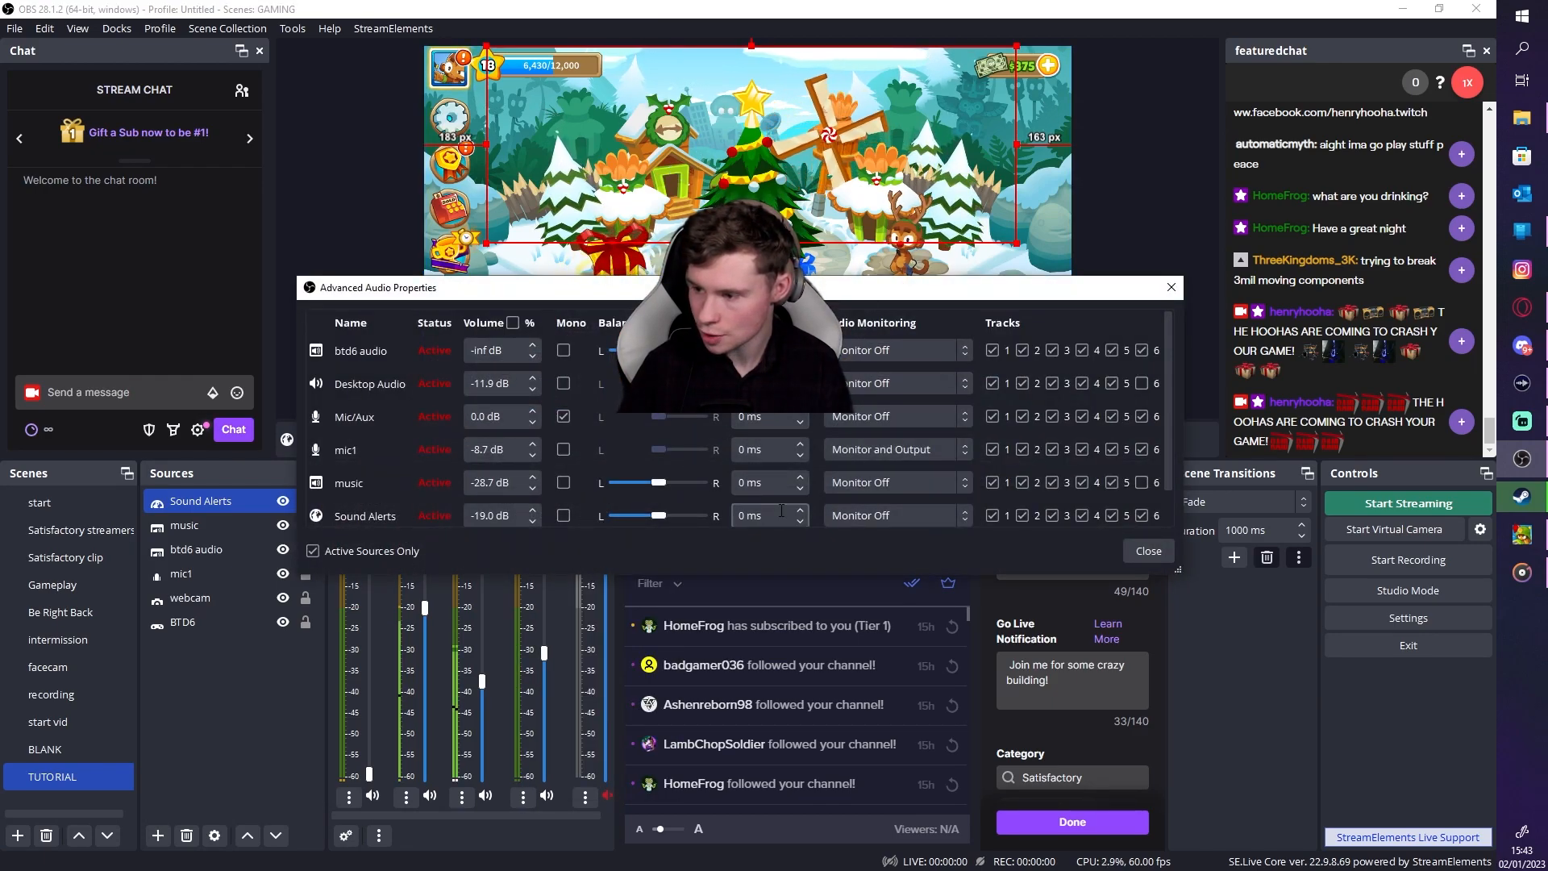
pyautogui.click(873, 520)
pyautogui.click(875, 569)
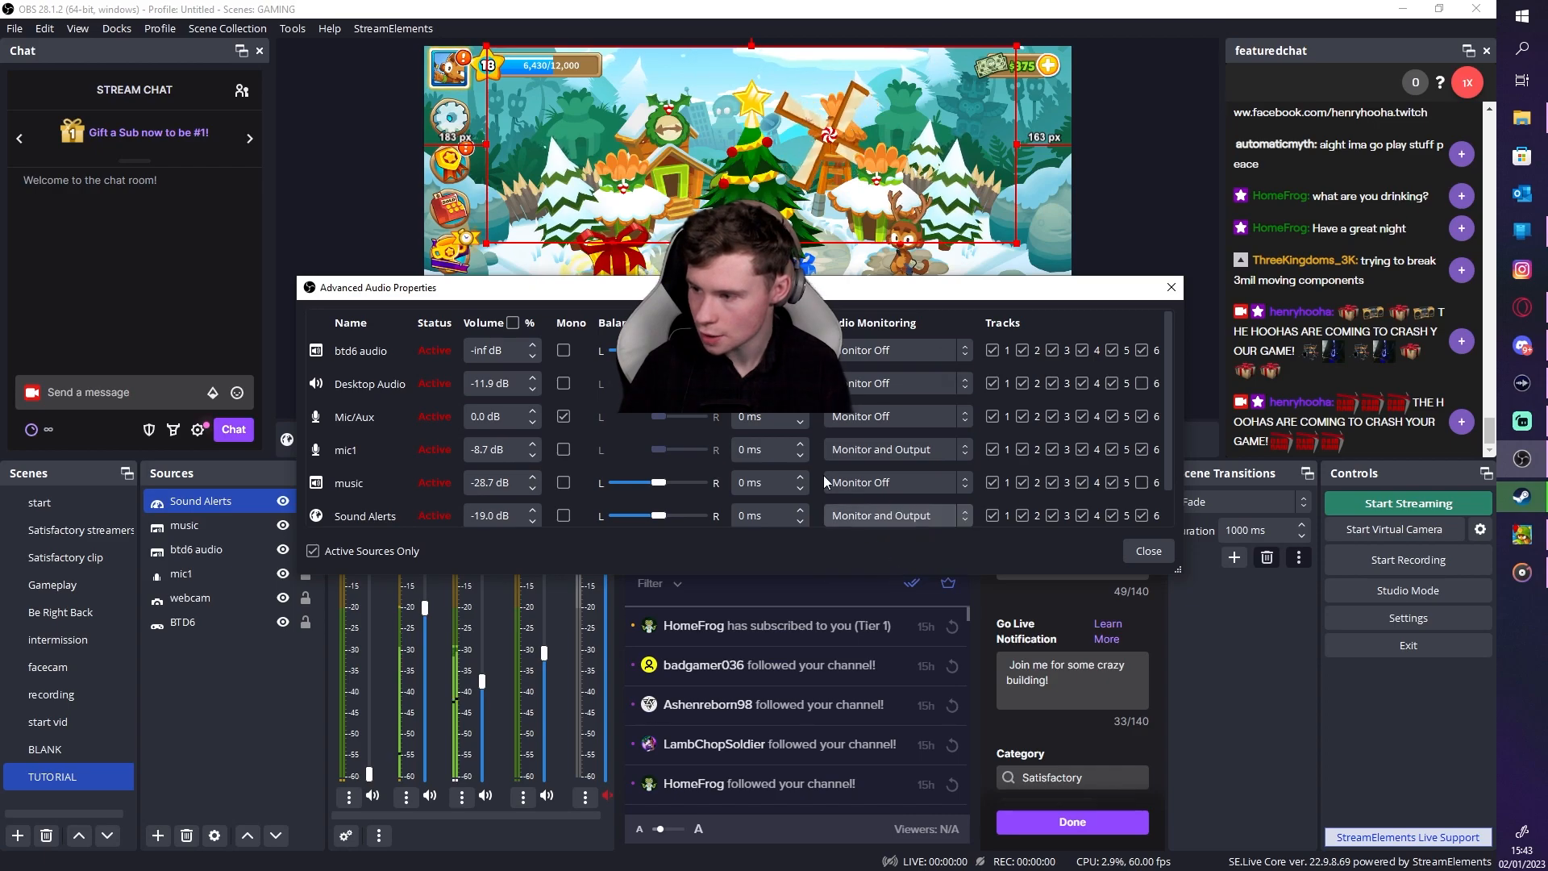
# Set audio monitoring to Monitor Off for mic1 and to Monitor and Output for music
pyautogui.click(927, 450)
pyautogui.click(910, 472)
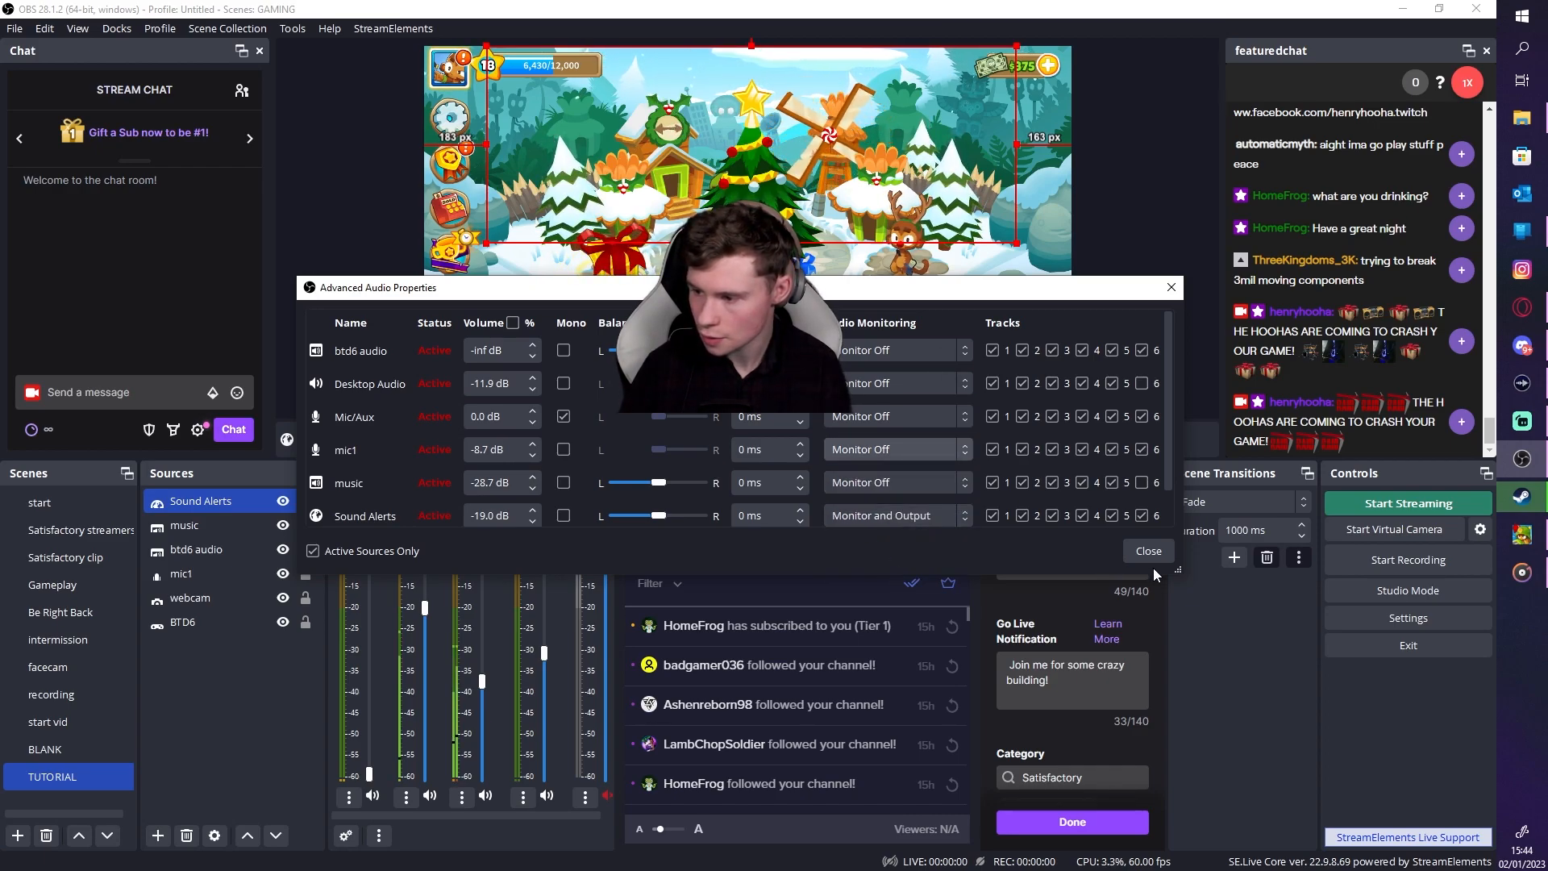
pyautogui.click(948, 484)
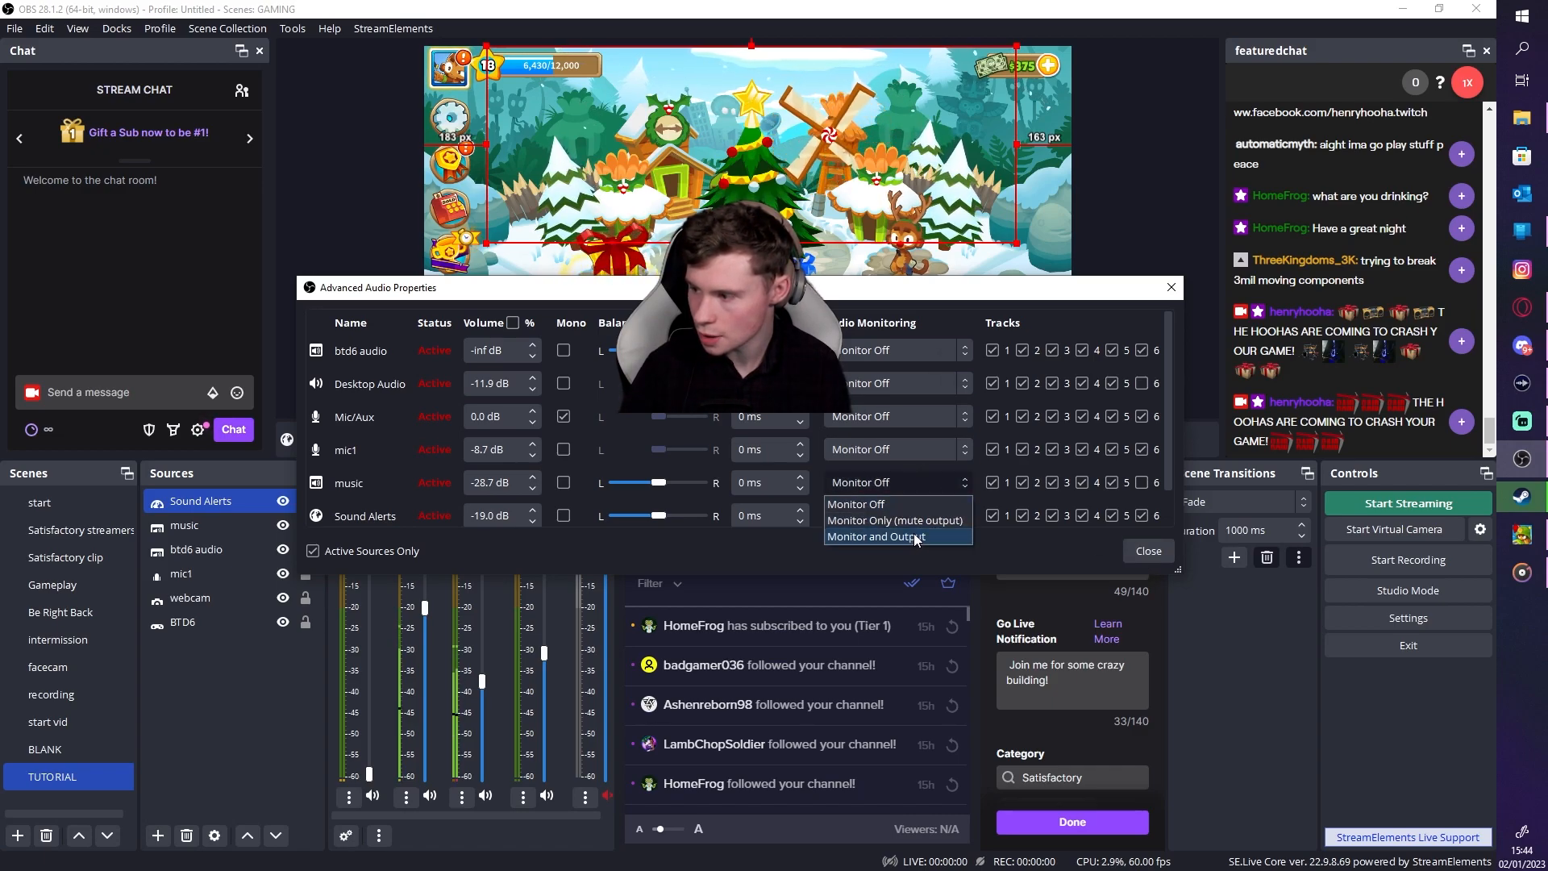
pyautogui.click(916, 537)
pyautogui.click(1136, 549)
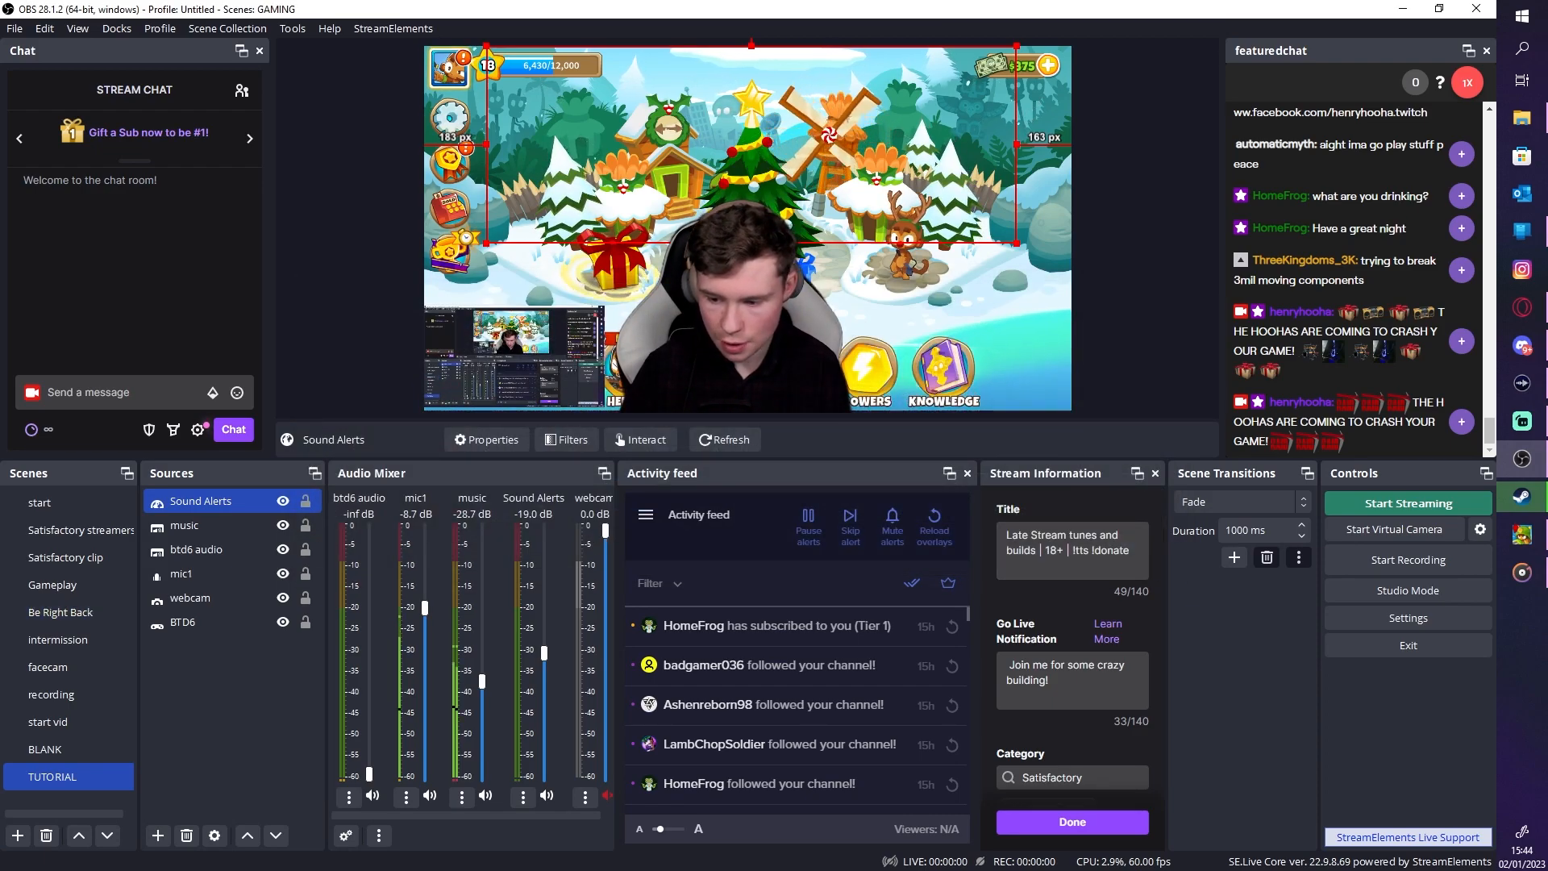
# Check the input levels in Wave Link and the playback in Groove Music, and minimize both windows
pyautogui.hotkey('alt', 'Tab')
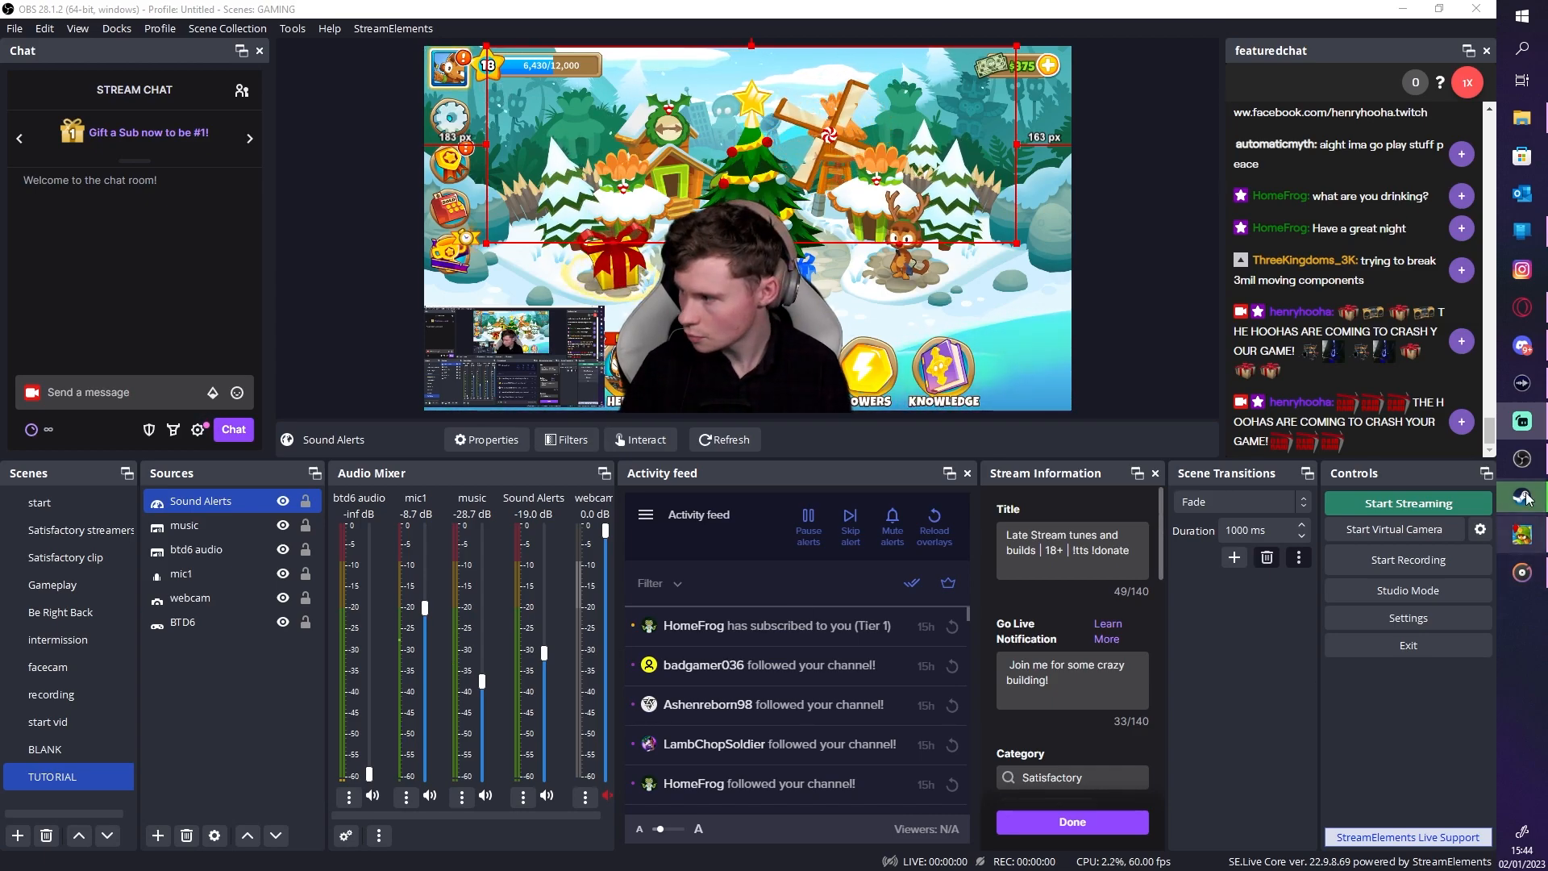
pyautogui.click(1522, 383)
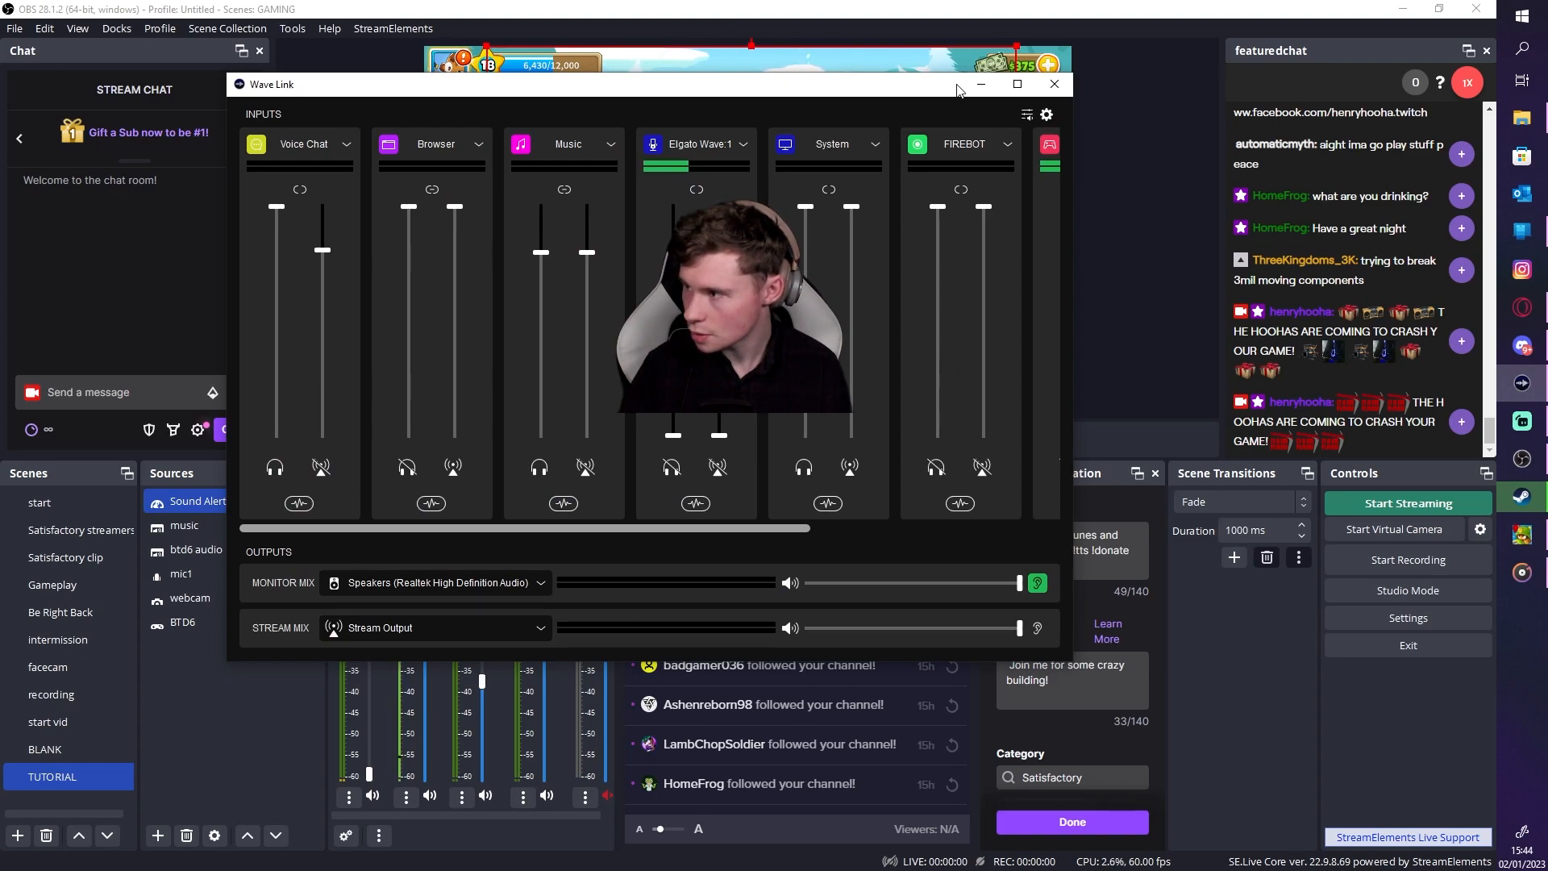
pyautogui.click(980, 84)
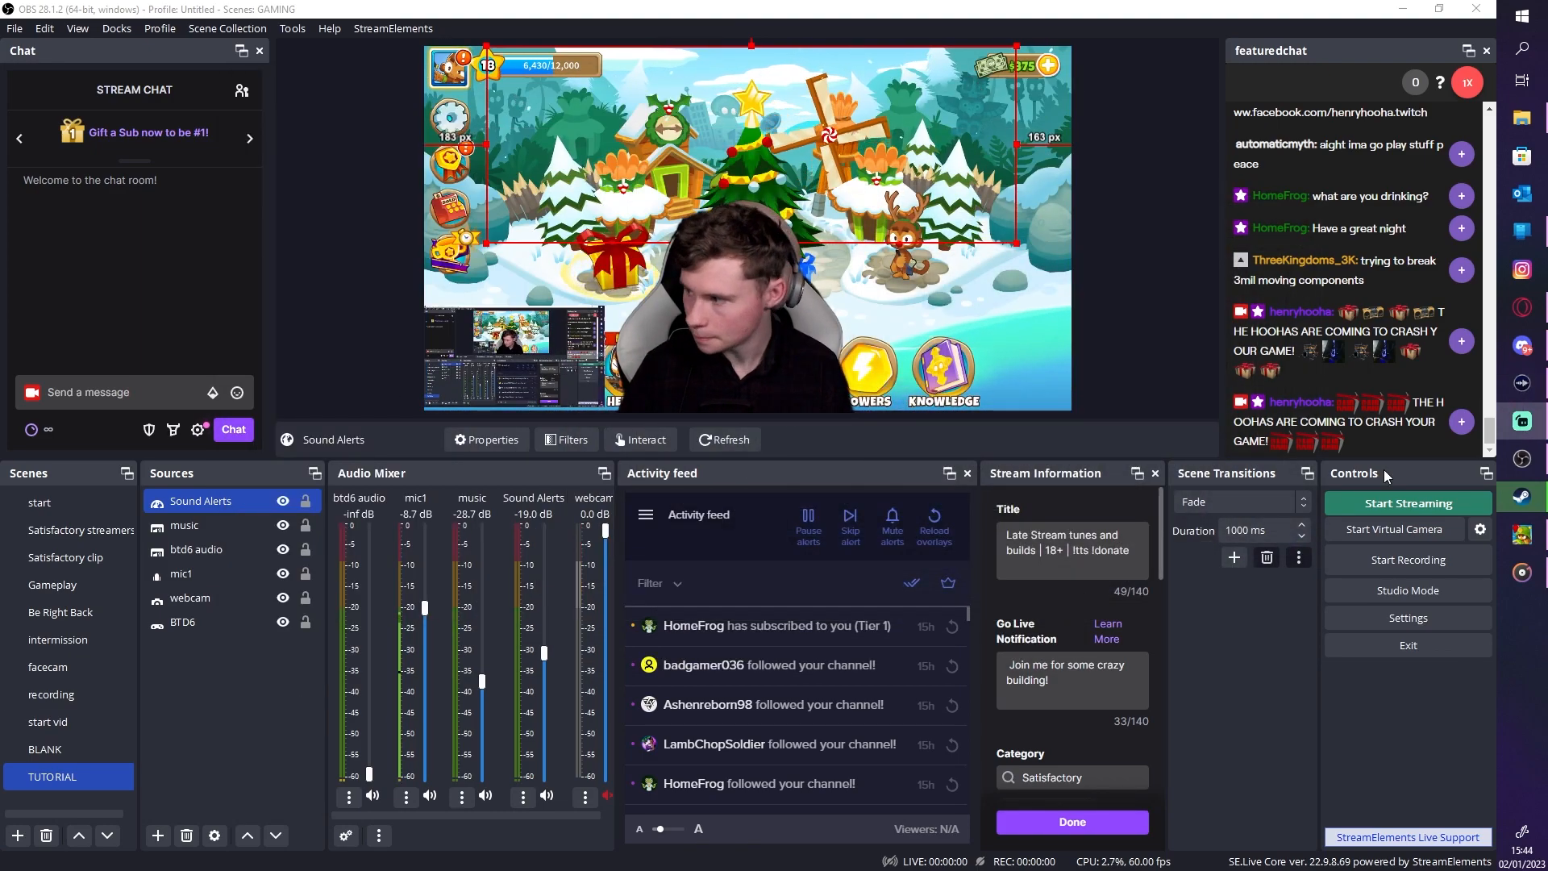
pyautogui.click(1522, 573)
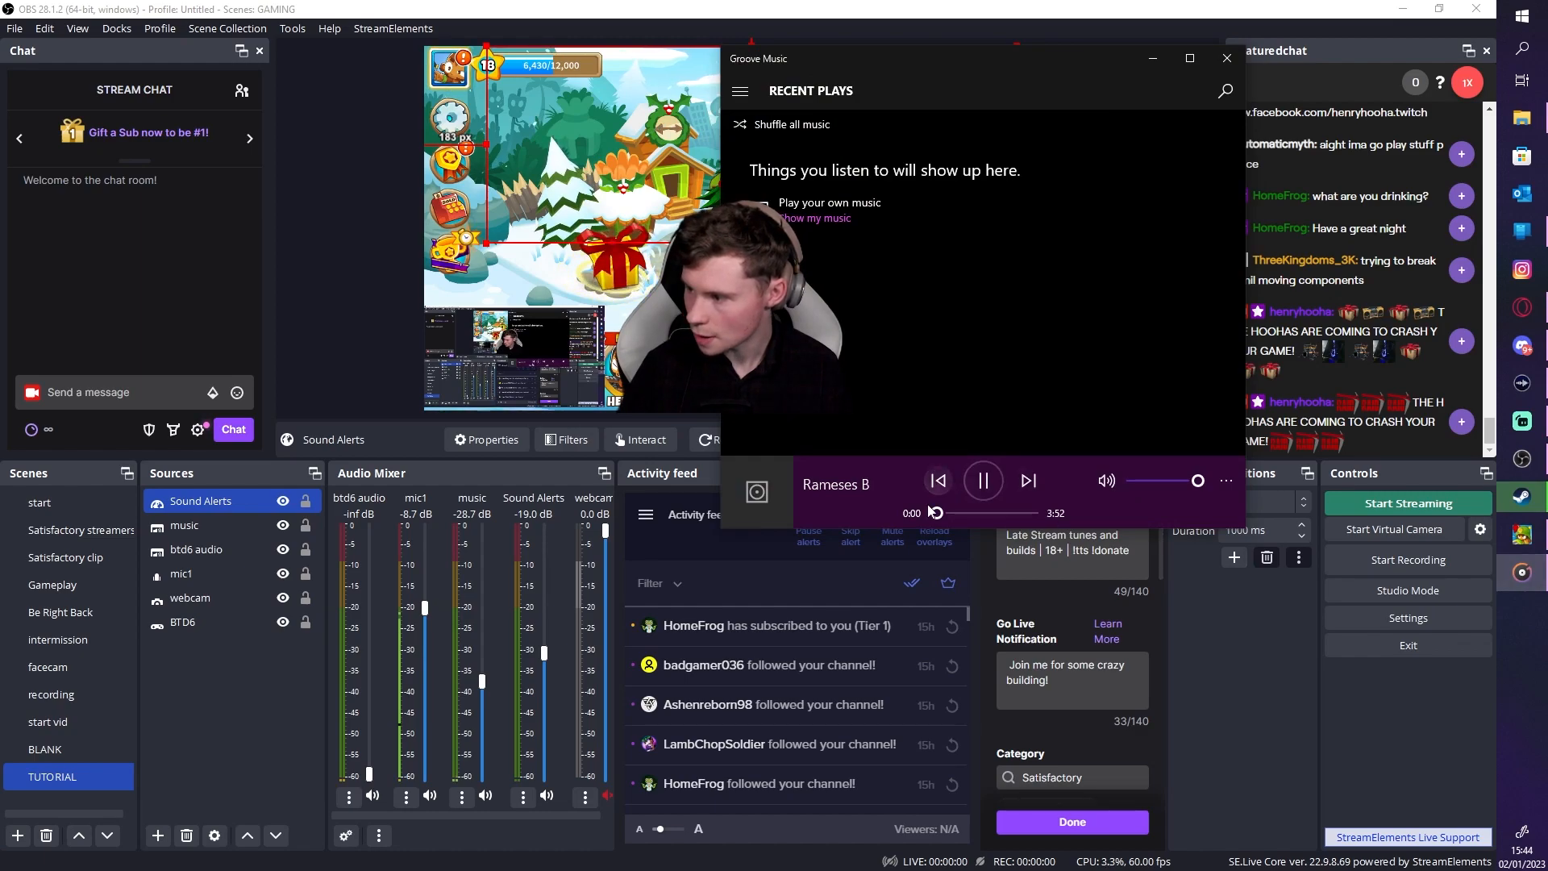
pyautogui.click(1154, 59)
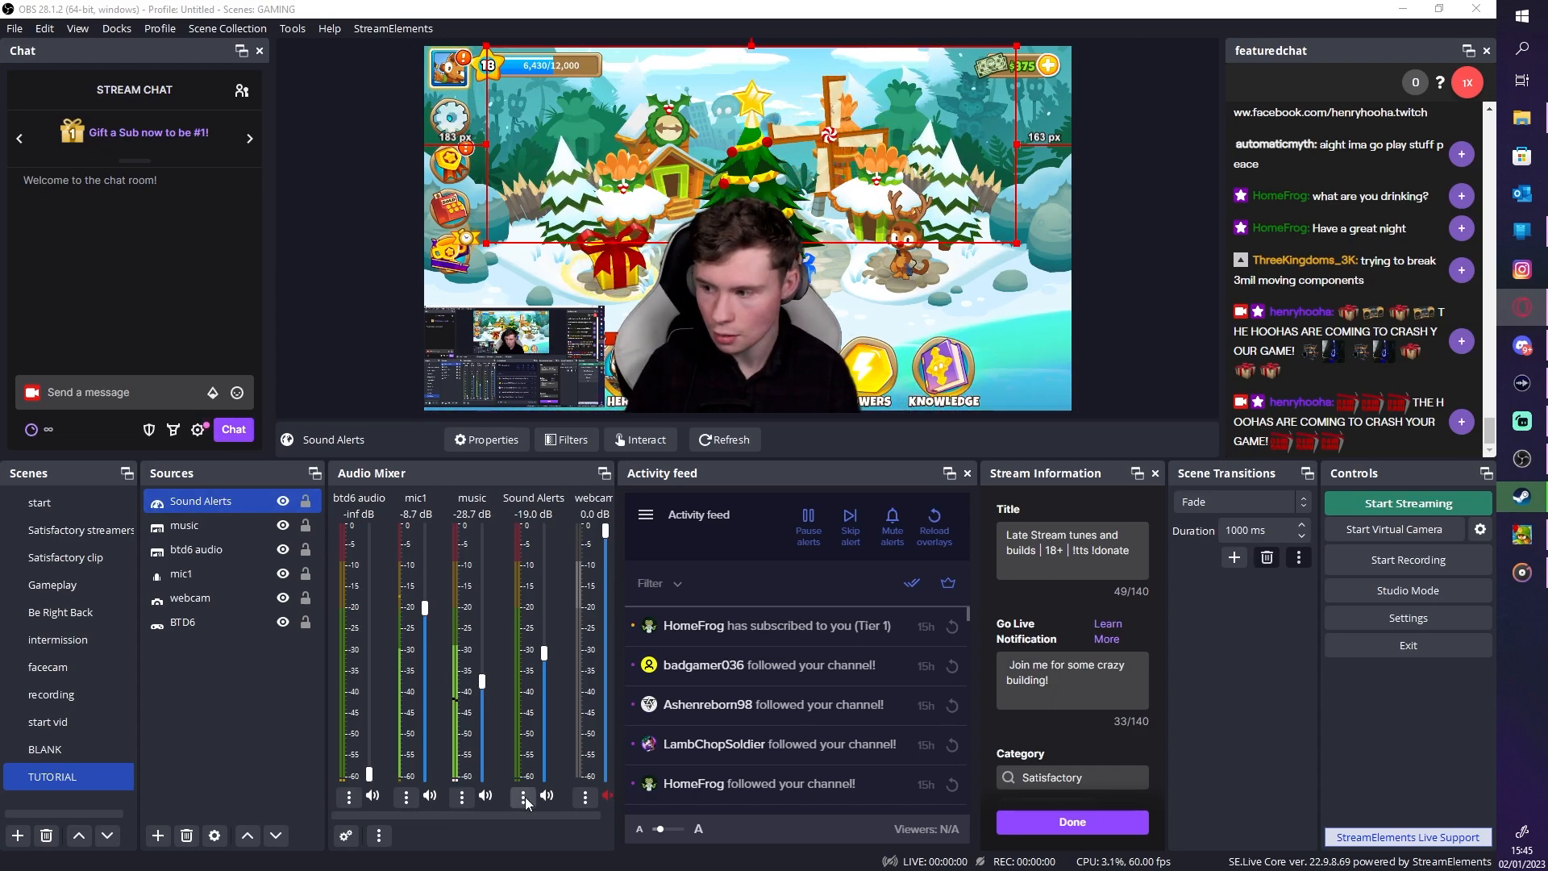
# Examine the music source's audio ducking filter and its list of sidechain sources, and close the filters window
pyautogui.click(461, 796)
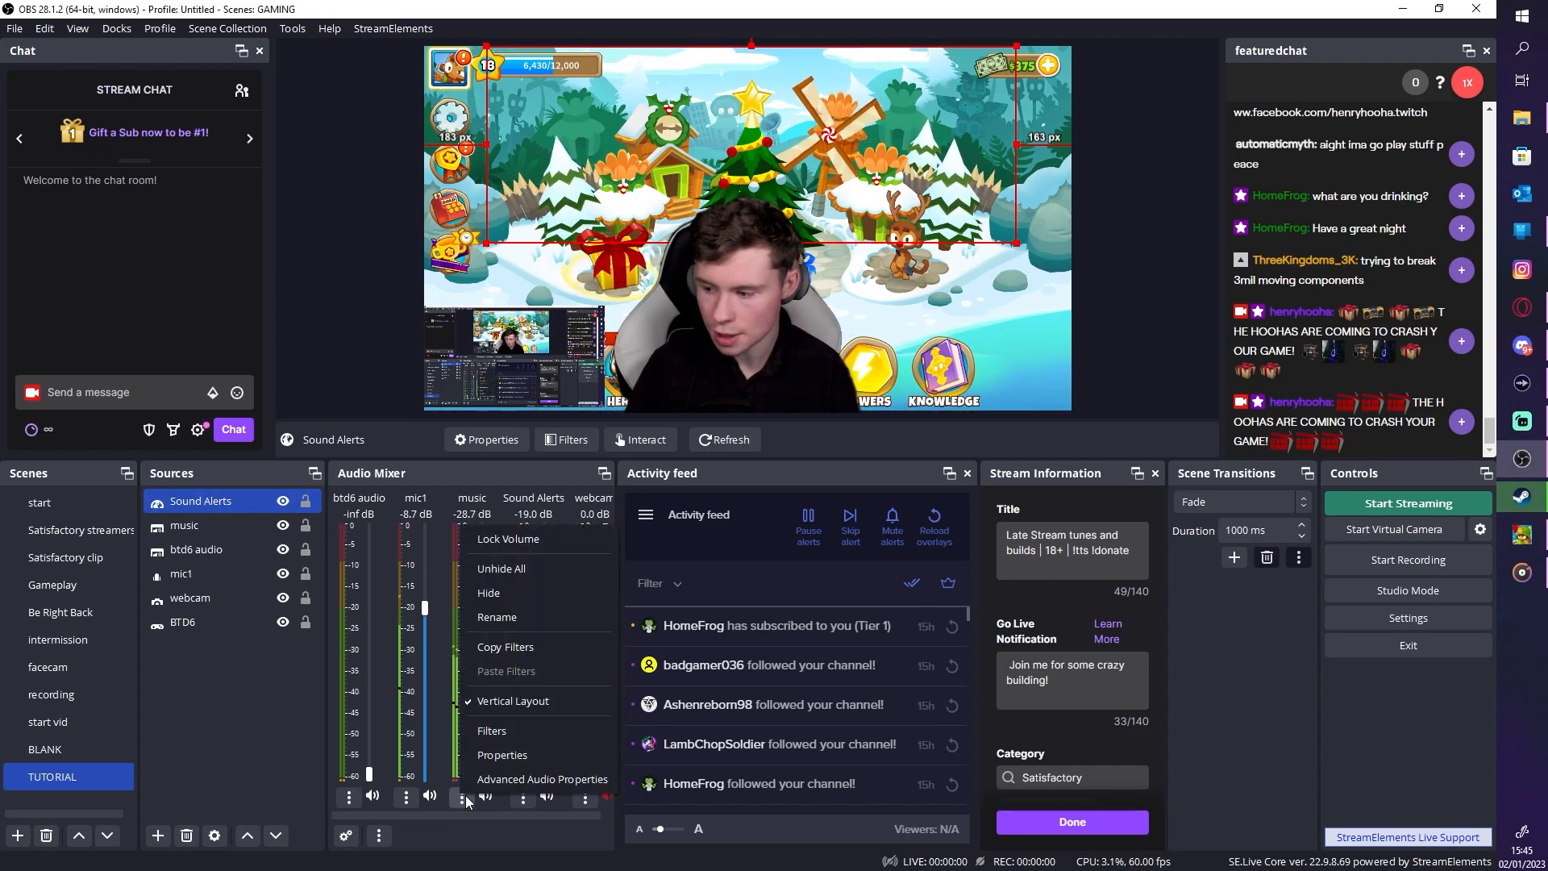
pyautogui.click(493, 734)
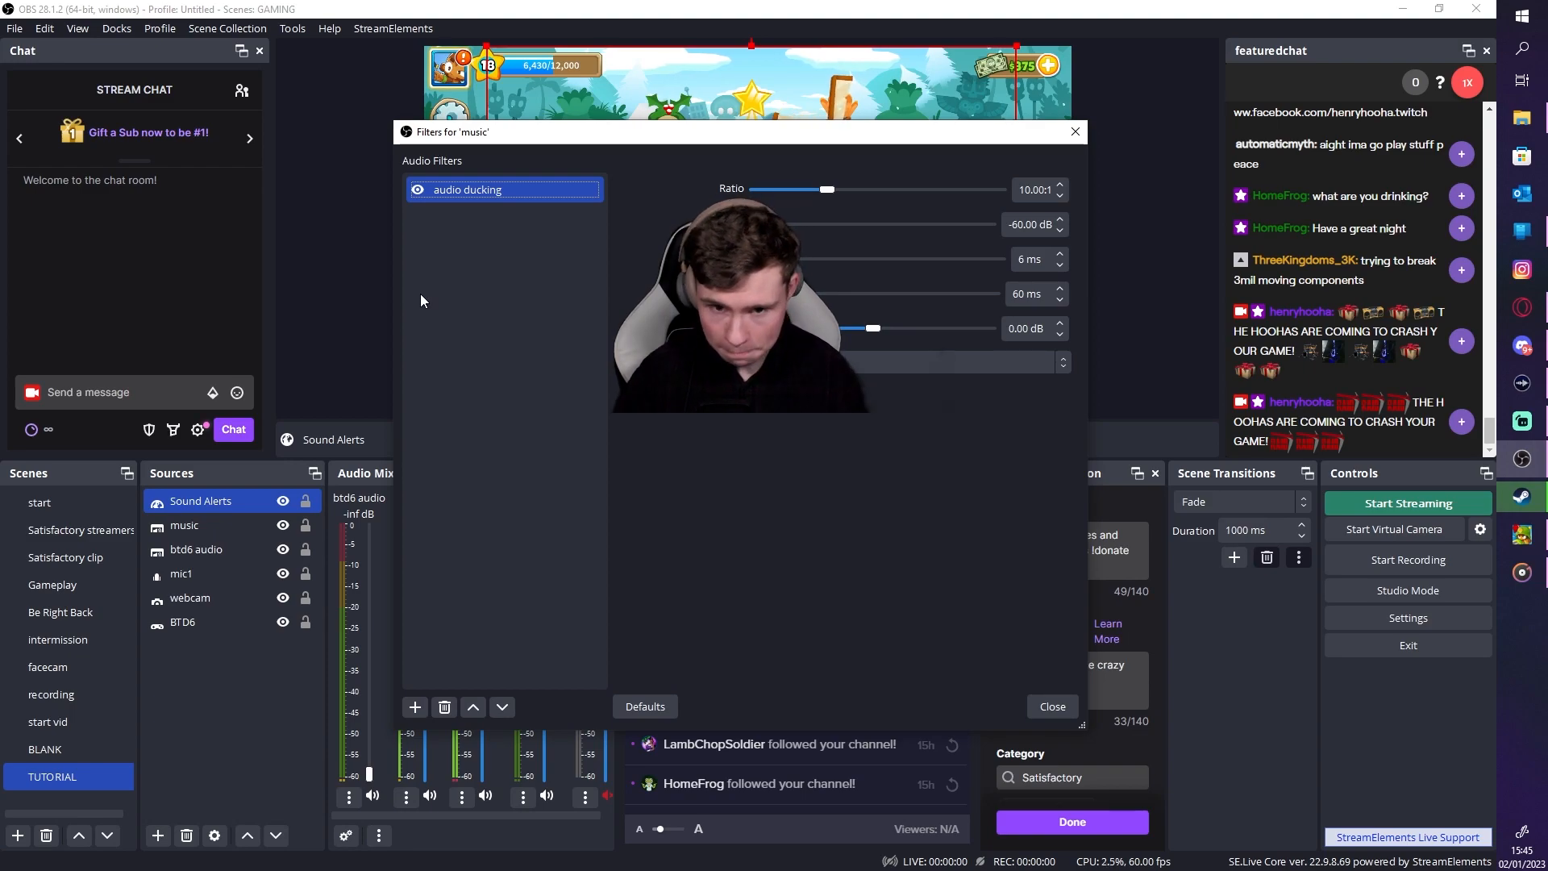
pyautogui.click(961, 366)
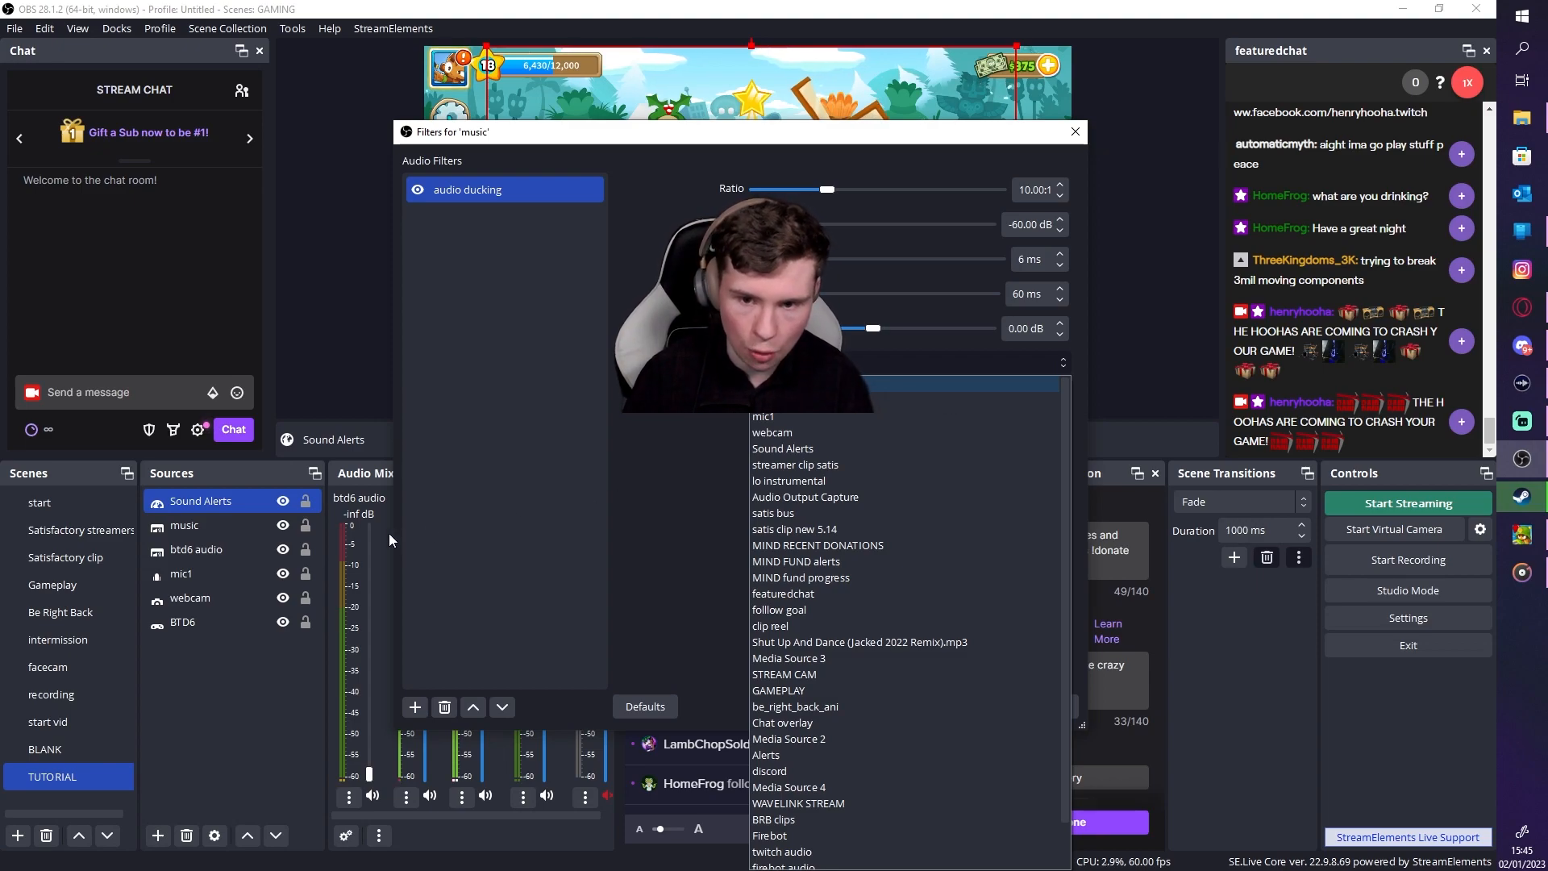
pyautogui.hotkey('alt', 'Tab')
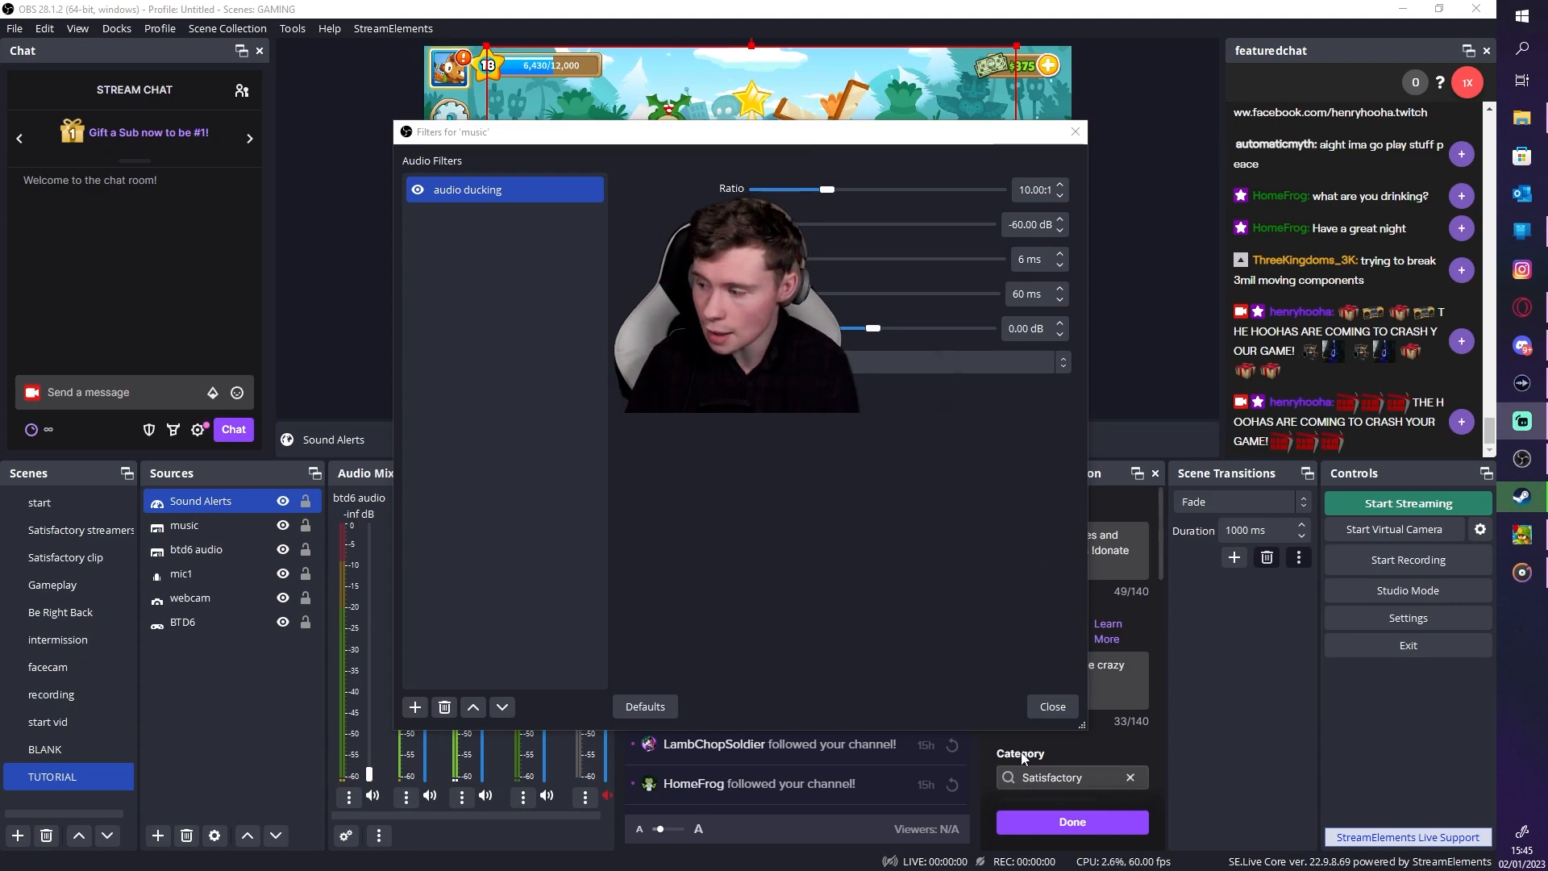
pyautogui.click(1068, 713)
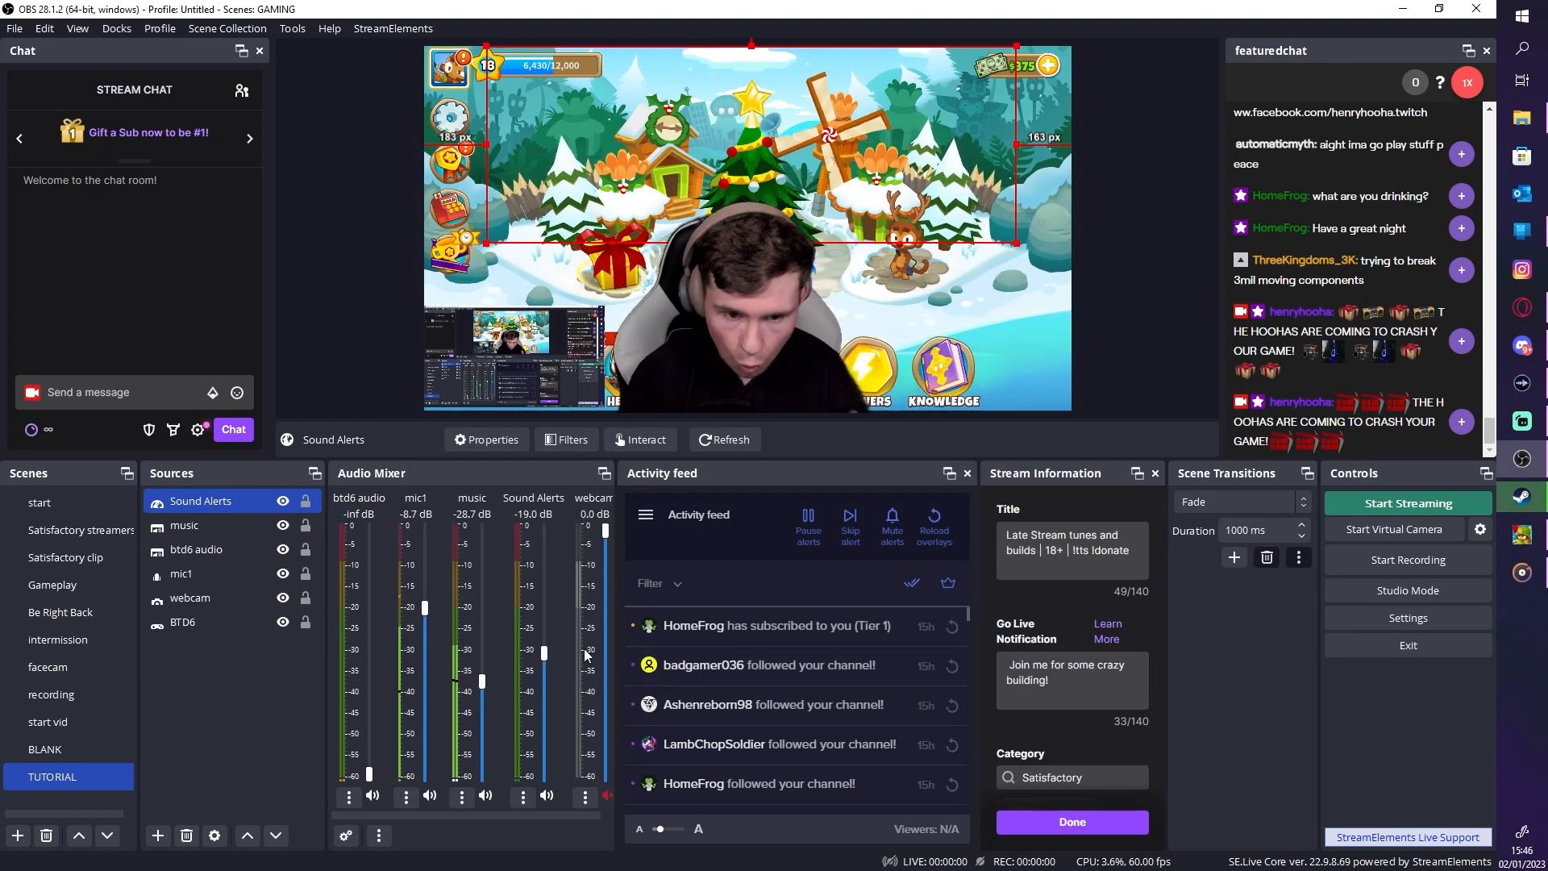
# Widen the Audio Mixer dock so that all five channels fit in it
pyautogui.moveTo(501, 820)
pyautogui.mouseDown()
pyautogui.moveTo(545, 820)
pyautogui.moveTo(492, 821)
pyautogui.mouseUp()
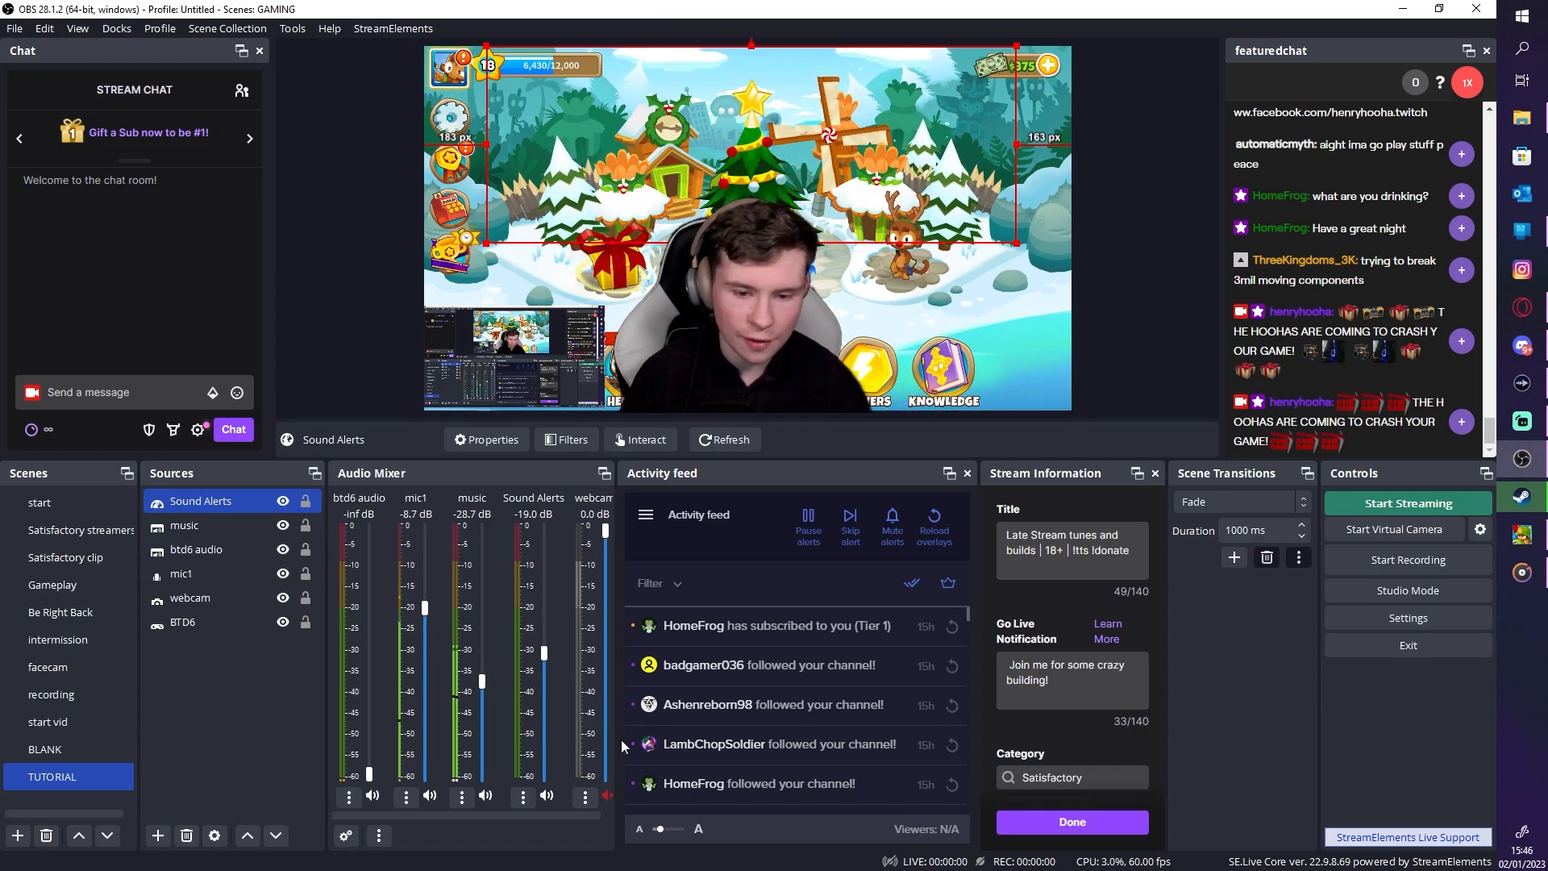
pyautogui.moveTo(623, 746); pyautogui.dragTo(657, 746)
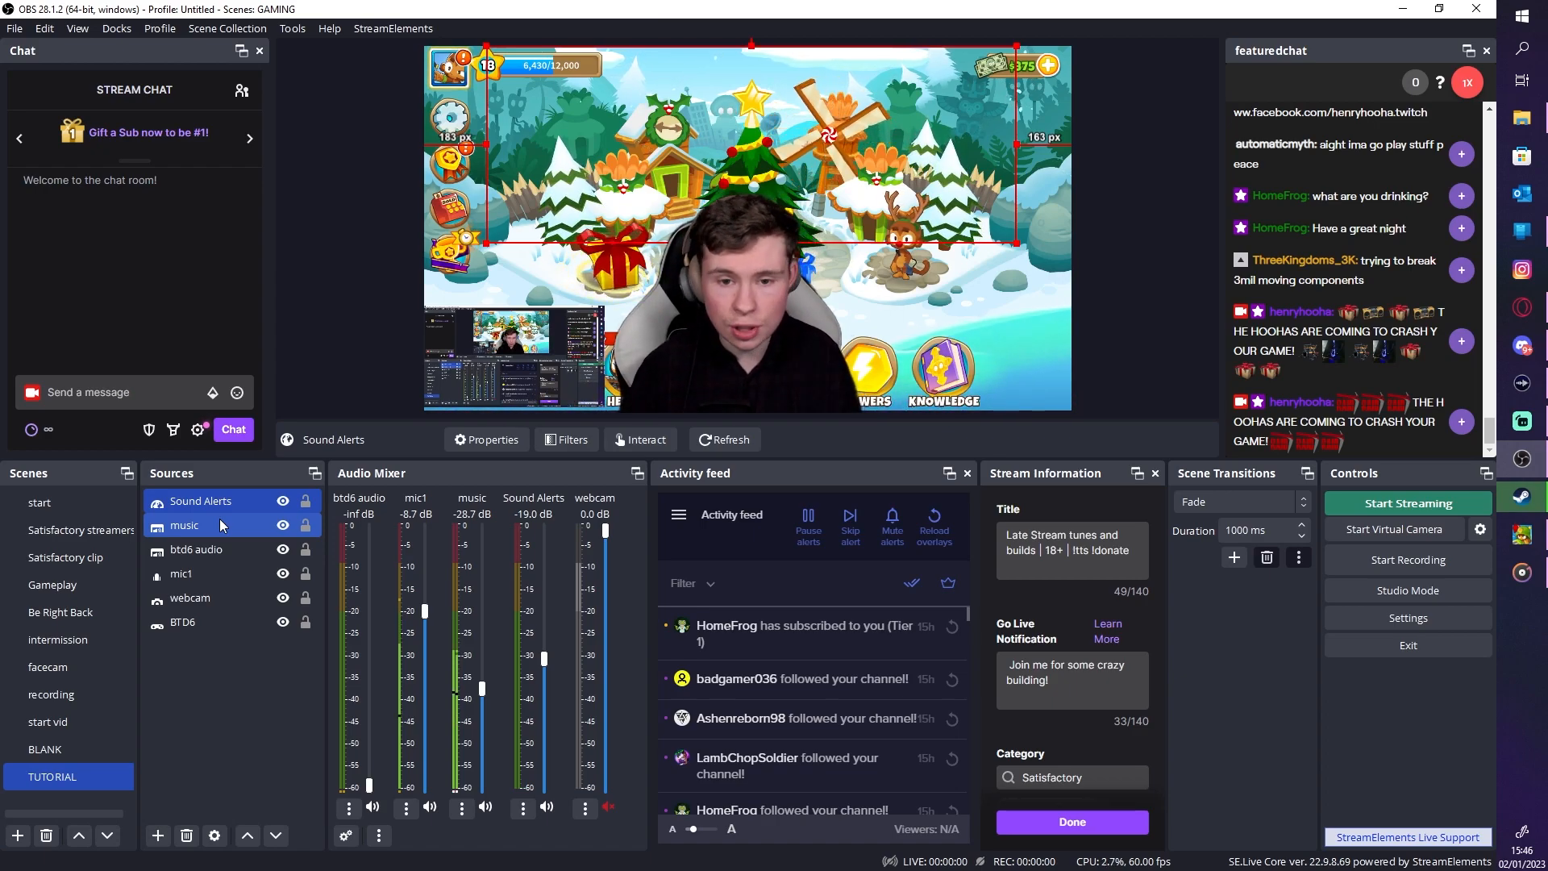
# Hide the webcam source in the TUTORIAL scene and select the BTD6 source
pyautogui.click(555, 364)
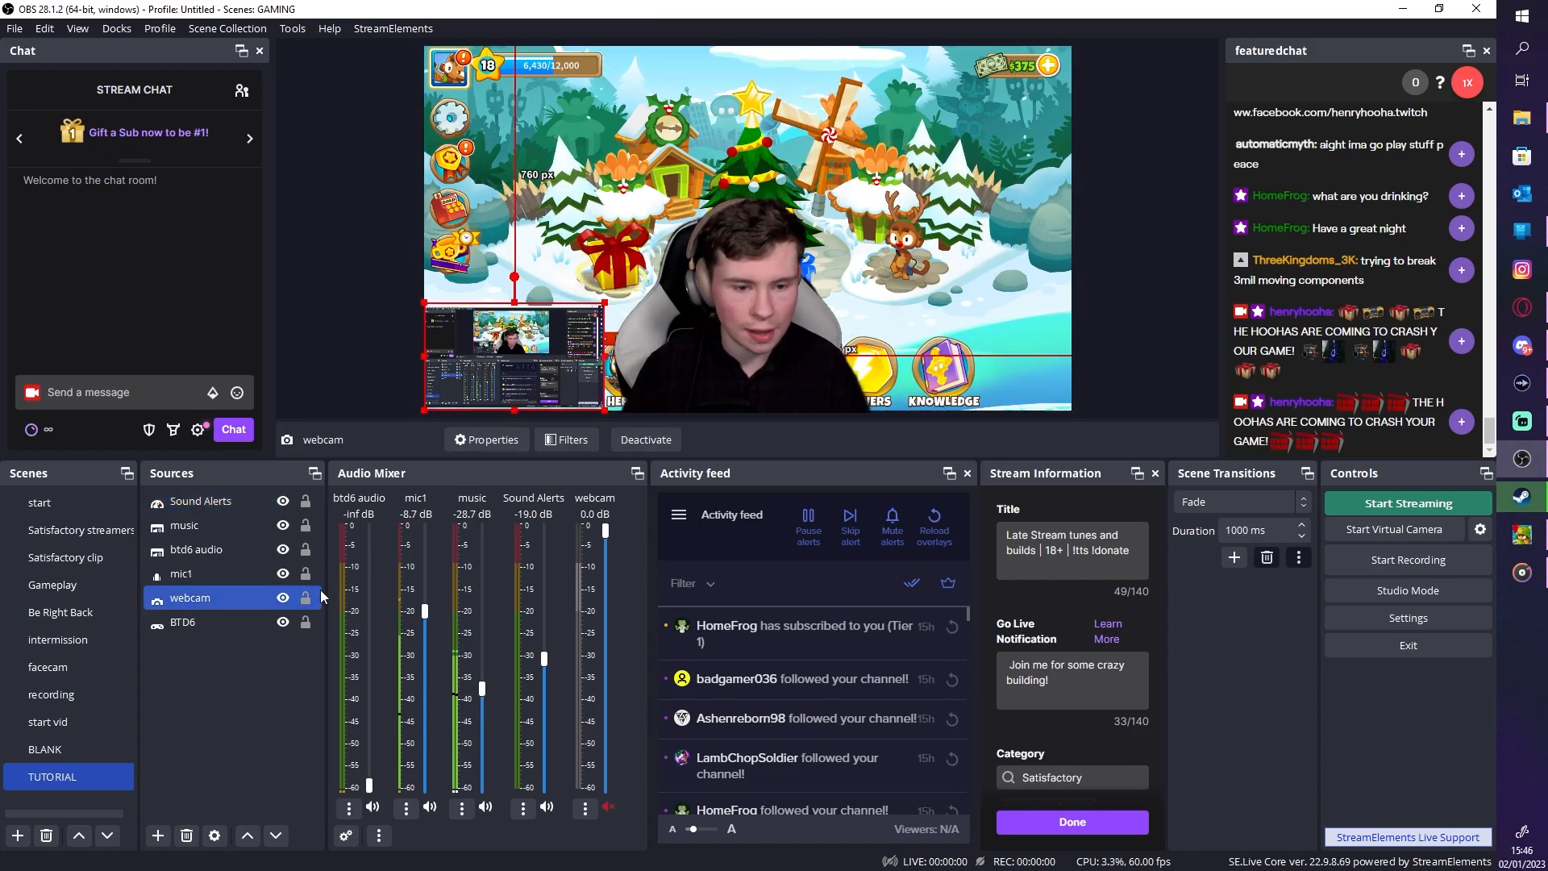
pyautogui.click(282, 598)
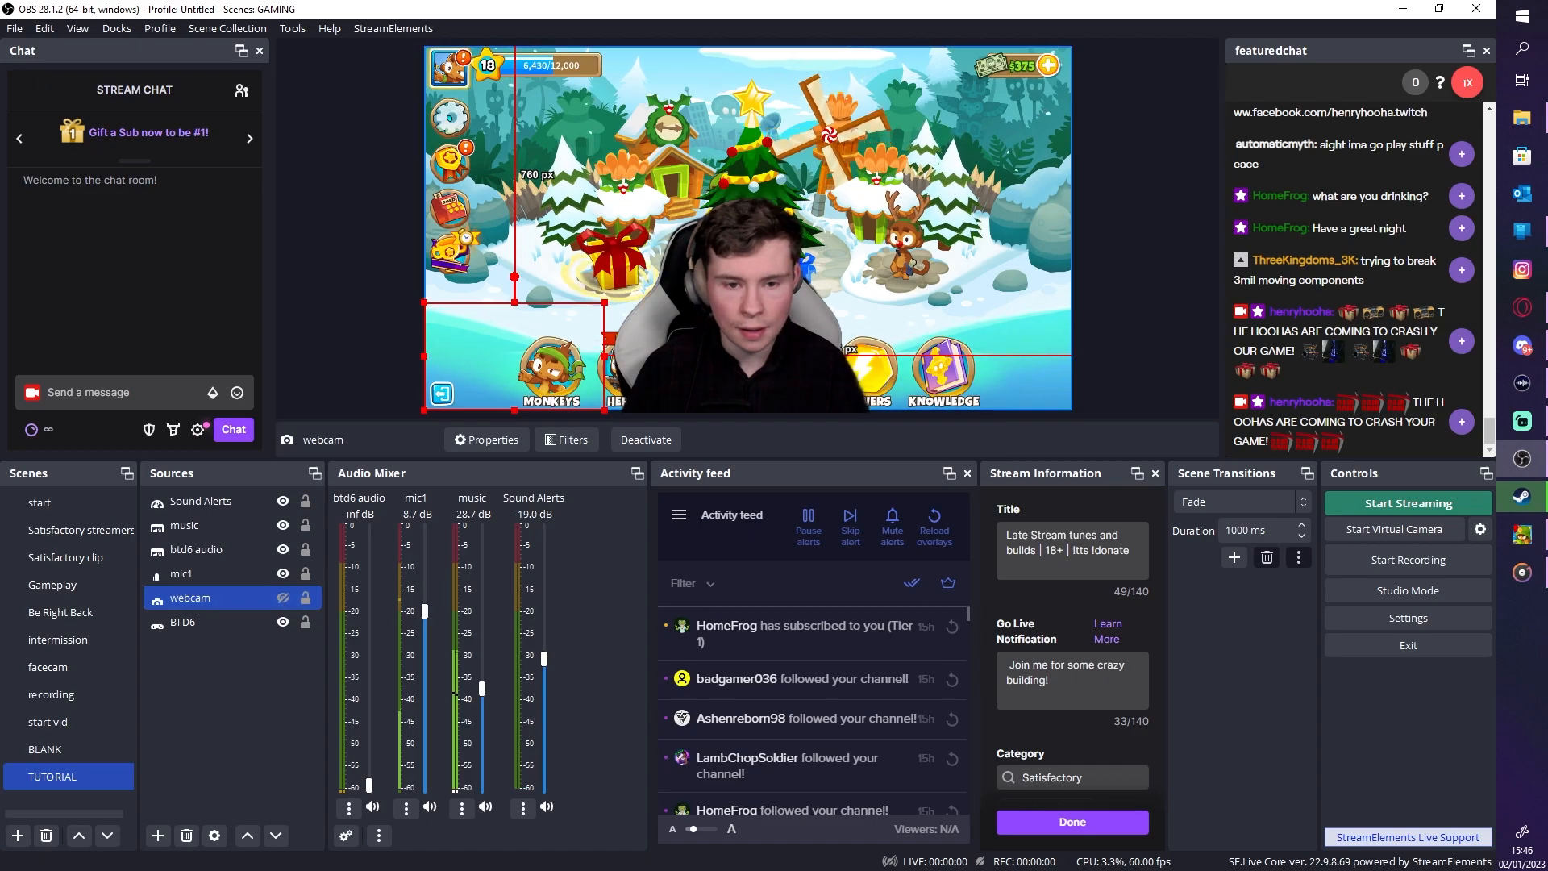
pyautogui.click(194, 621)
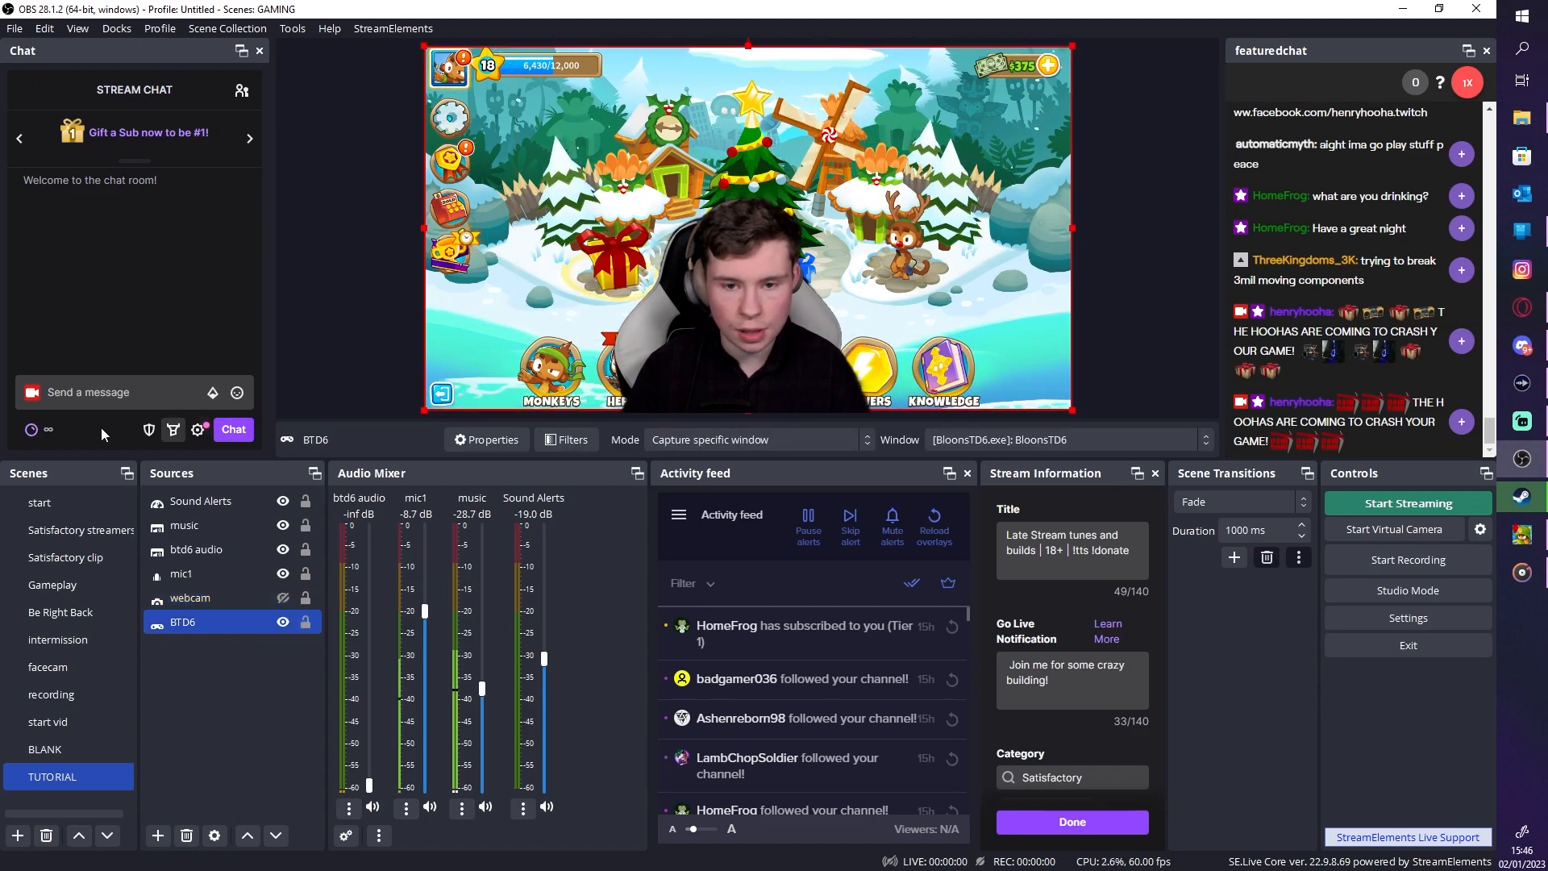
pyautogui.click(1522, 421)
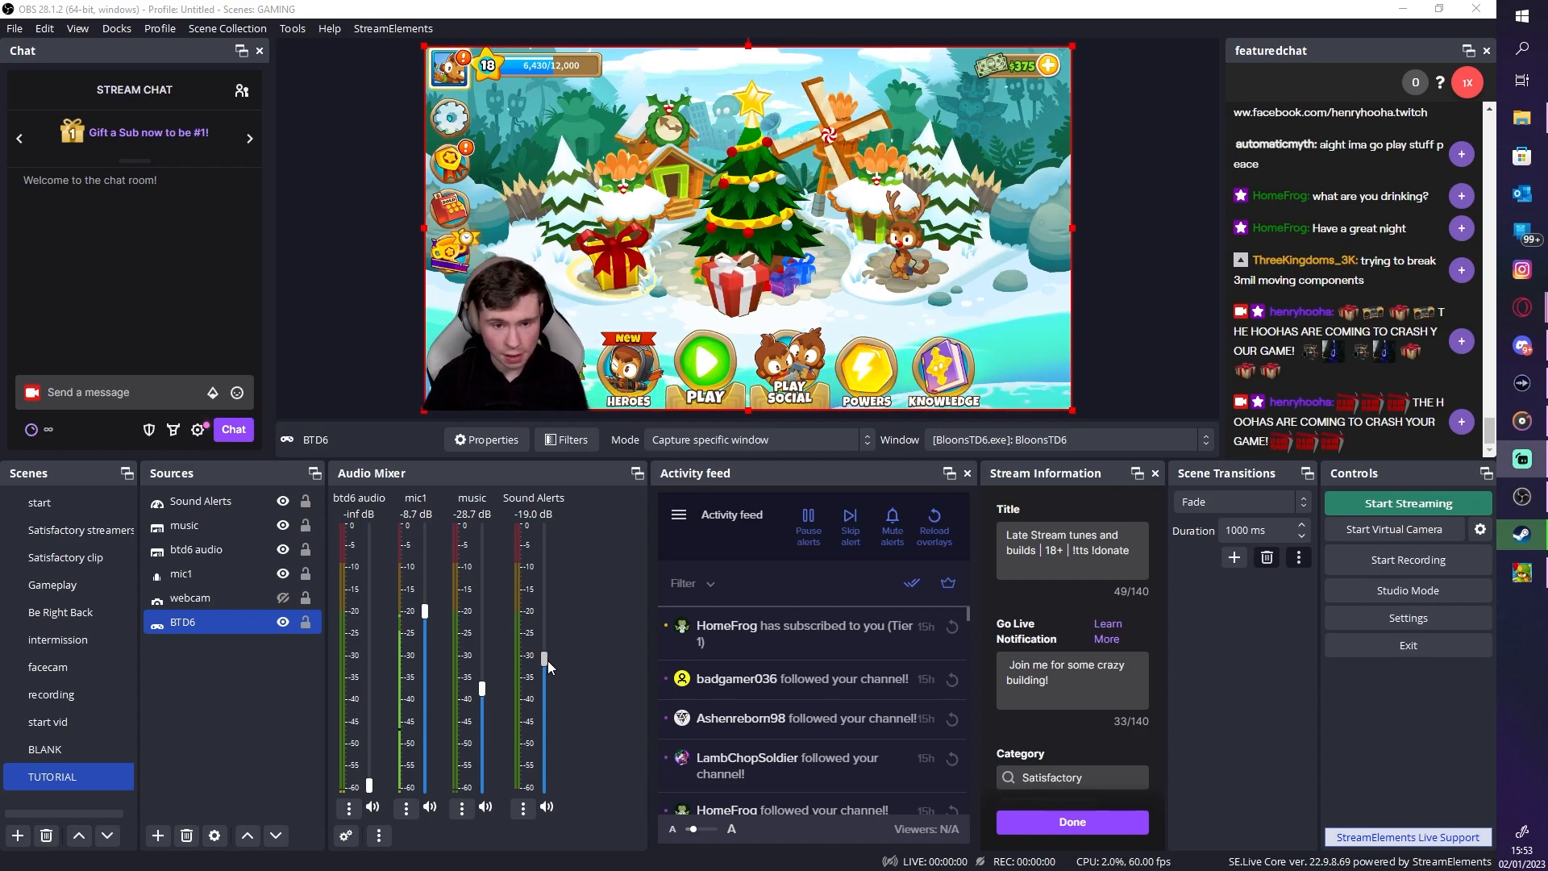
# Open the filters of the Sound Alerts source and move the filters window aside
pyautogui.click(523, 808)
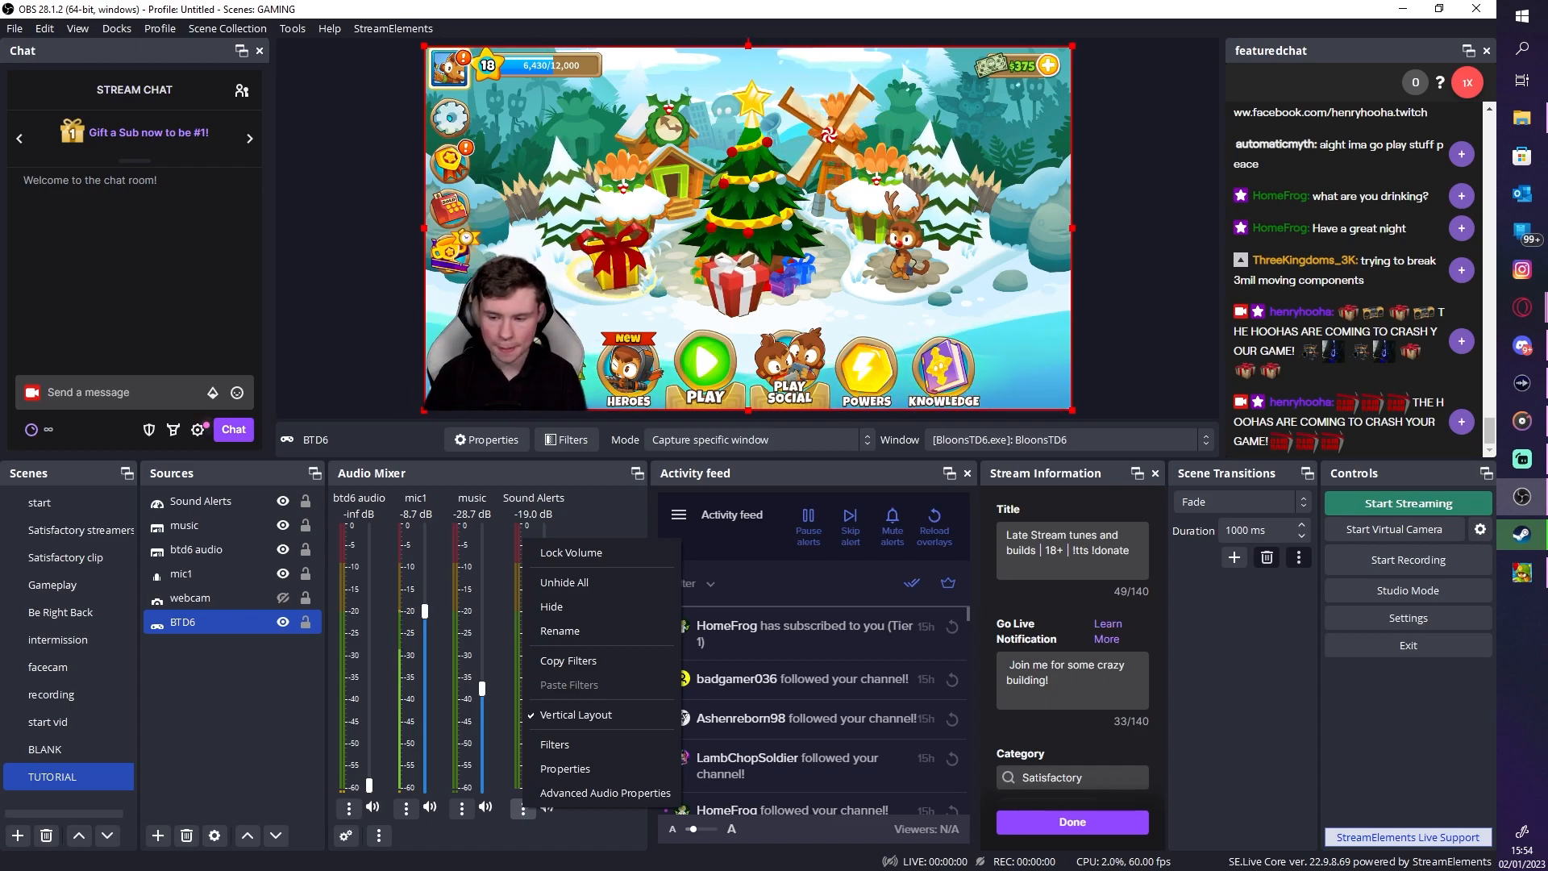
pyautogui.click(576, 745)
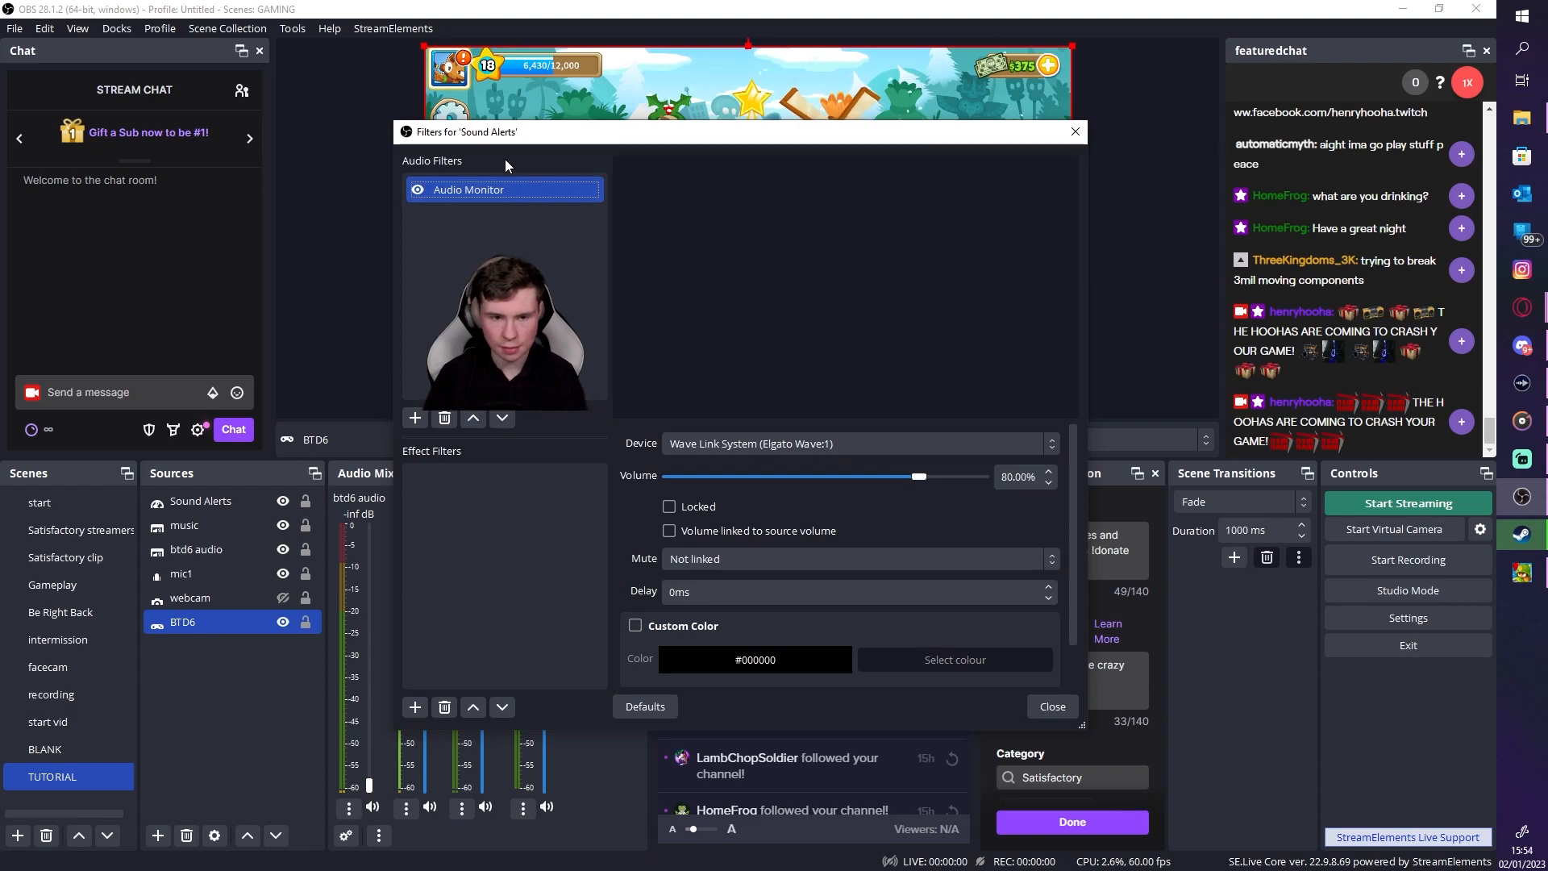
pyautogui.moveTo(516, 131); pyautogui.dragTo(345, 168)
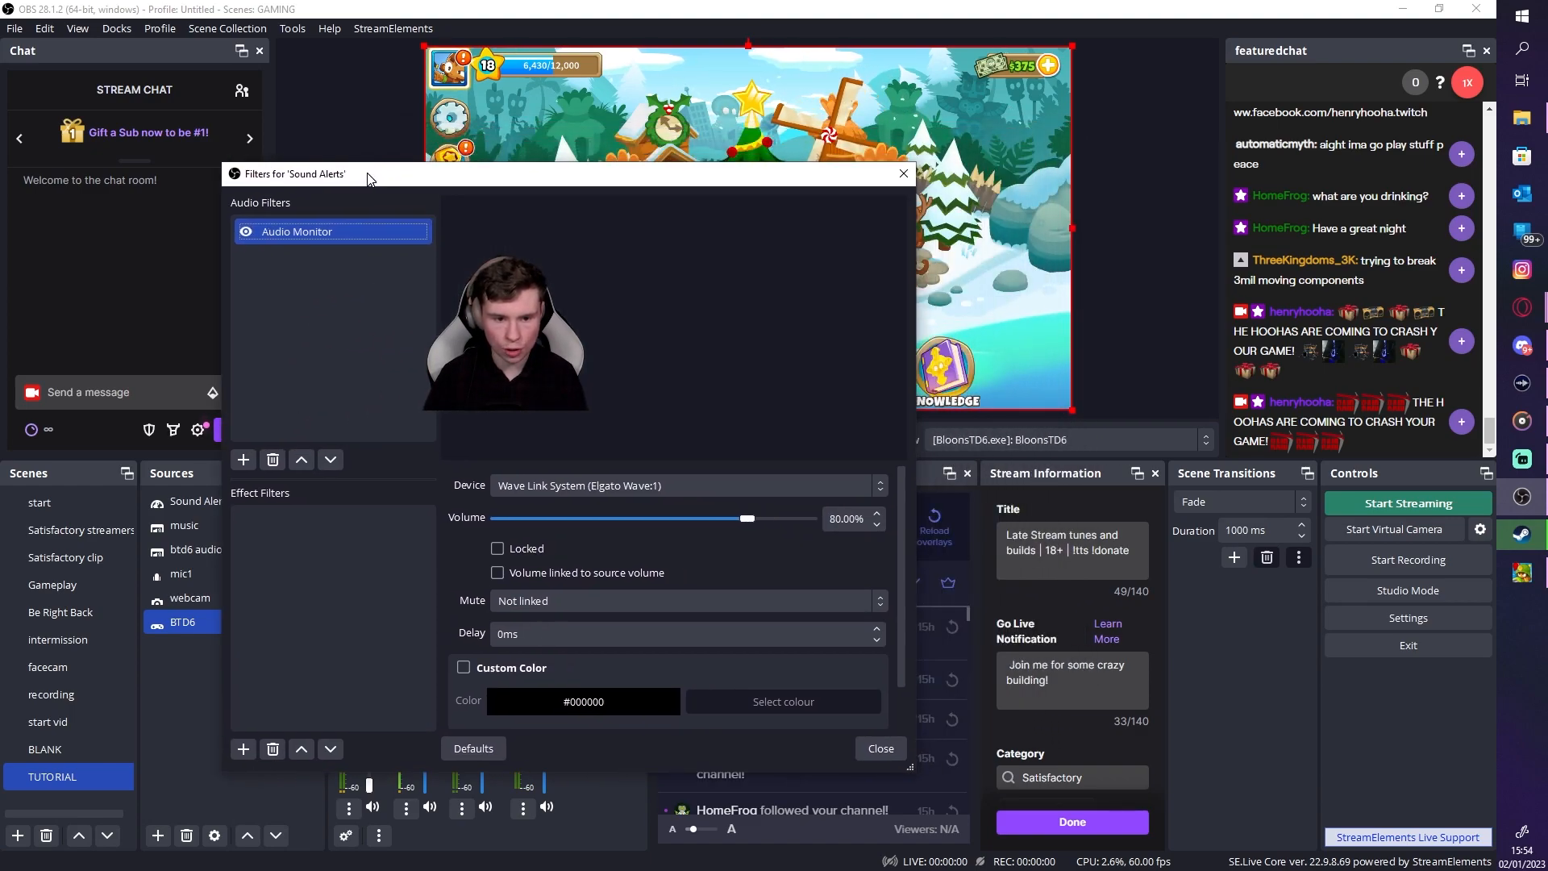
# Add a second Audio Monitor filter with its default name to Sound Alerts, and remove that filter again
pyautogui.click(242, 461)
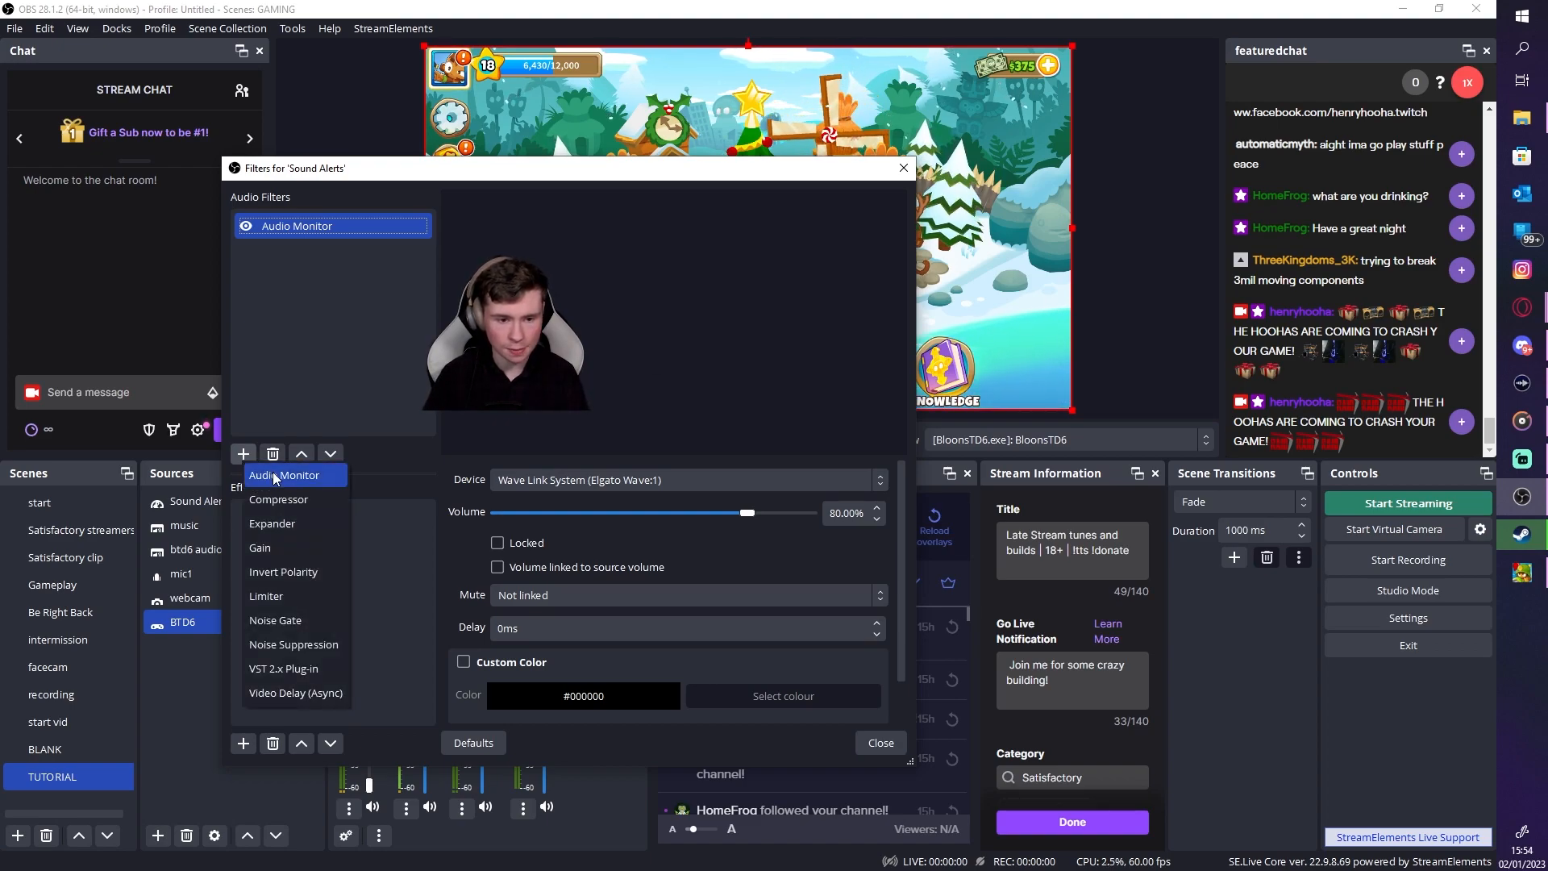
pyautogui.click(272, 474)
pyautogui.click(526, 492)
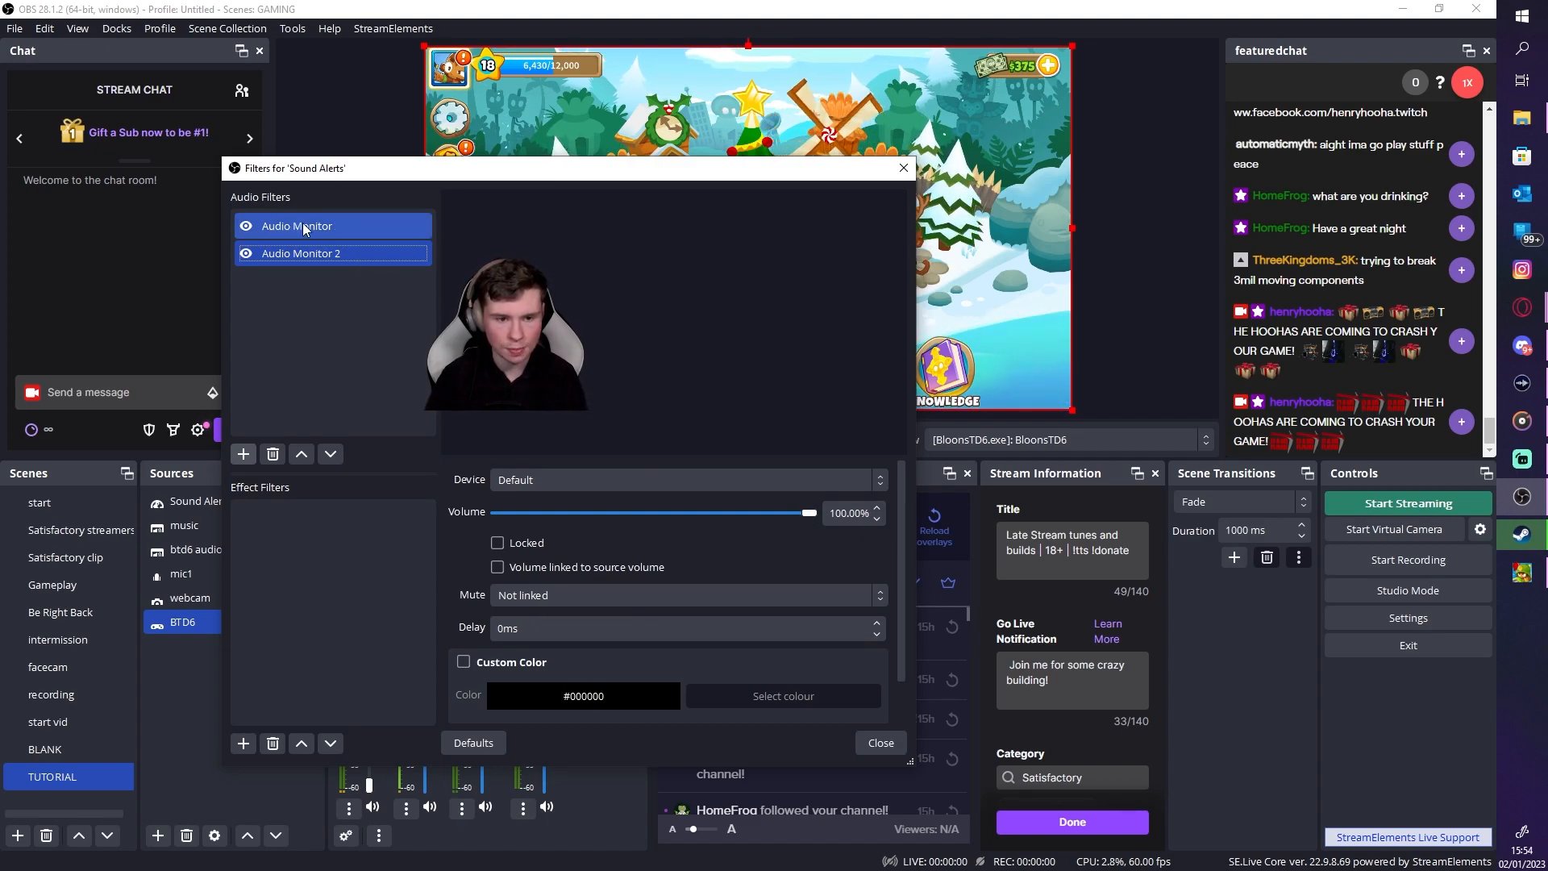
pyautogui.rightClick(318, 260)
pyautogui.click(370, 361)
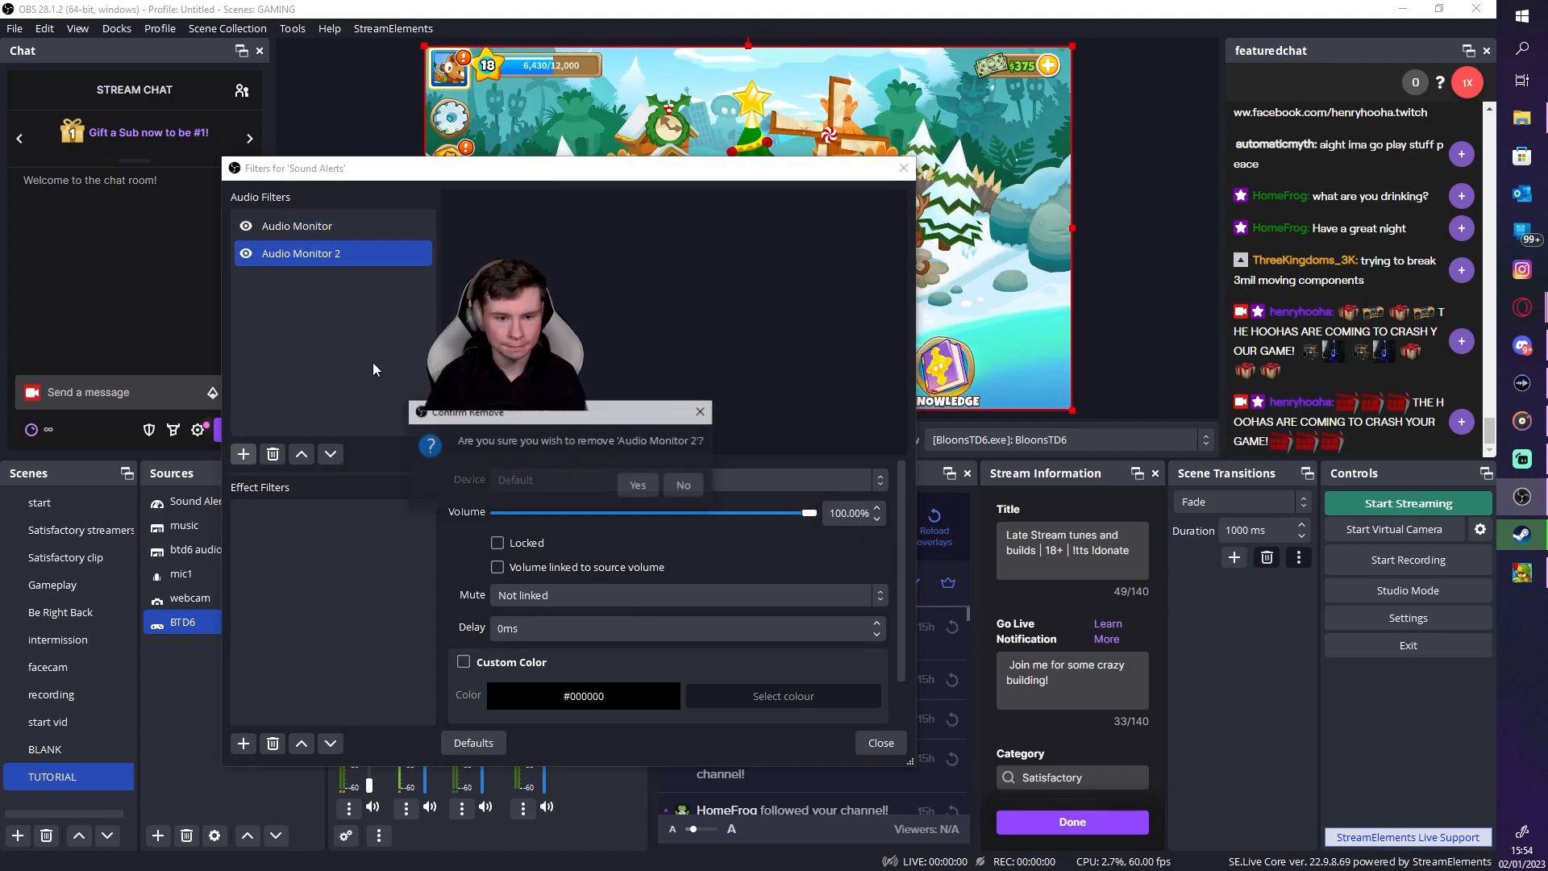
pyautogui.click(637, 486)
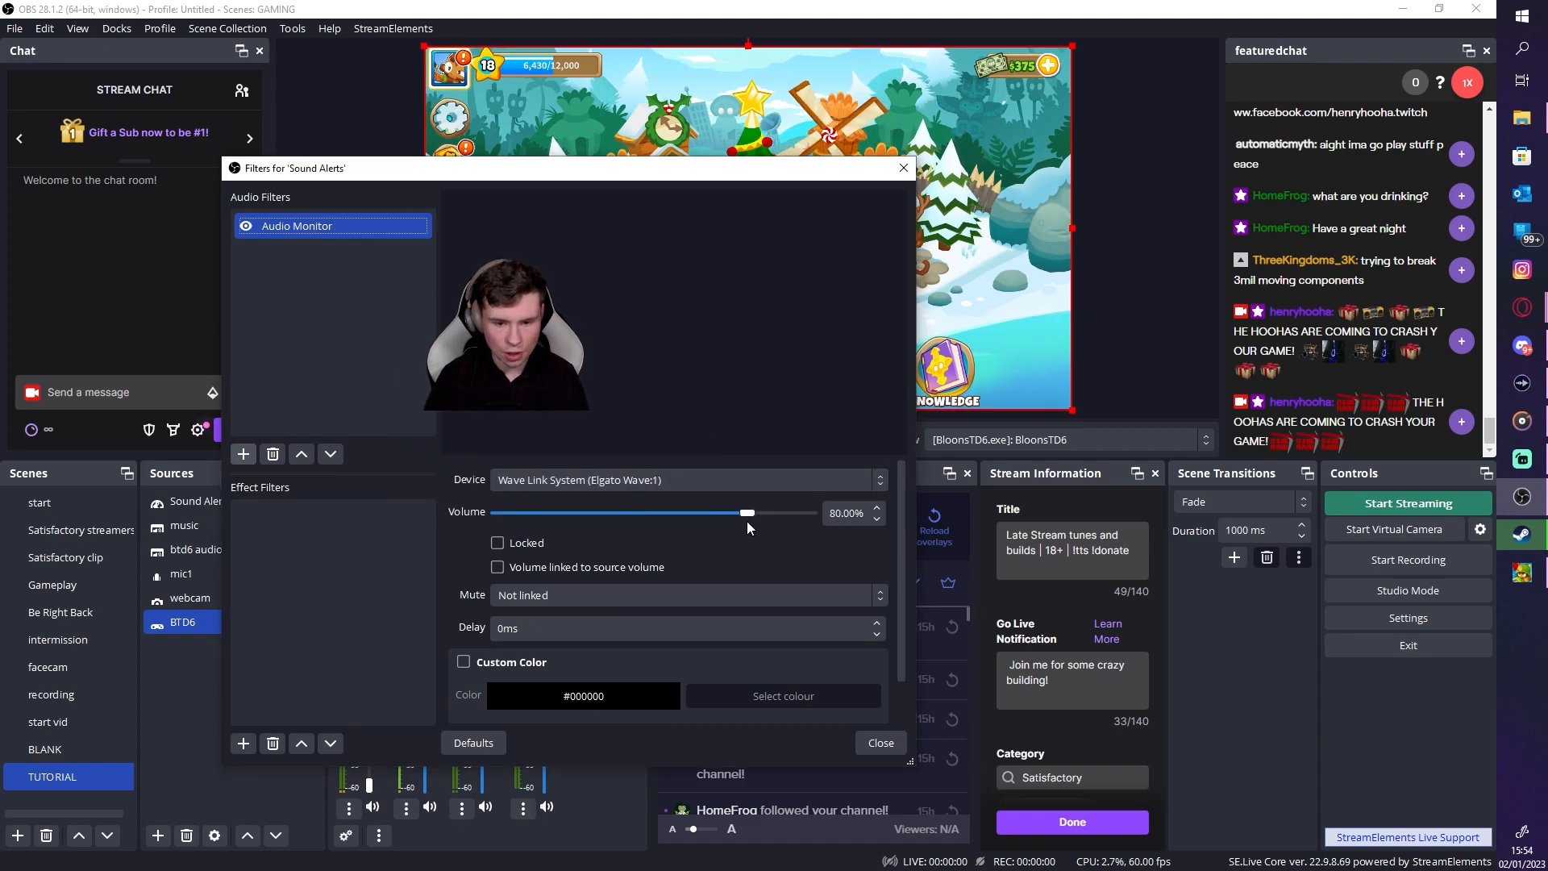
# Review the output devices offered for the Sound Alerts Audio Monitor filter, keep Wave Link System (Elgato Wave:1), and close the filters window
pyautogui.click(720, 480)
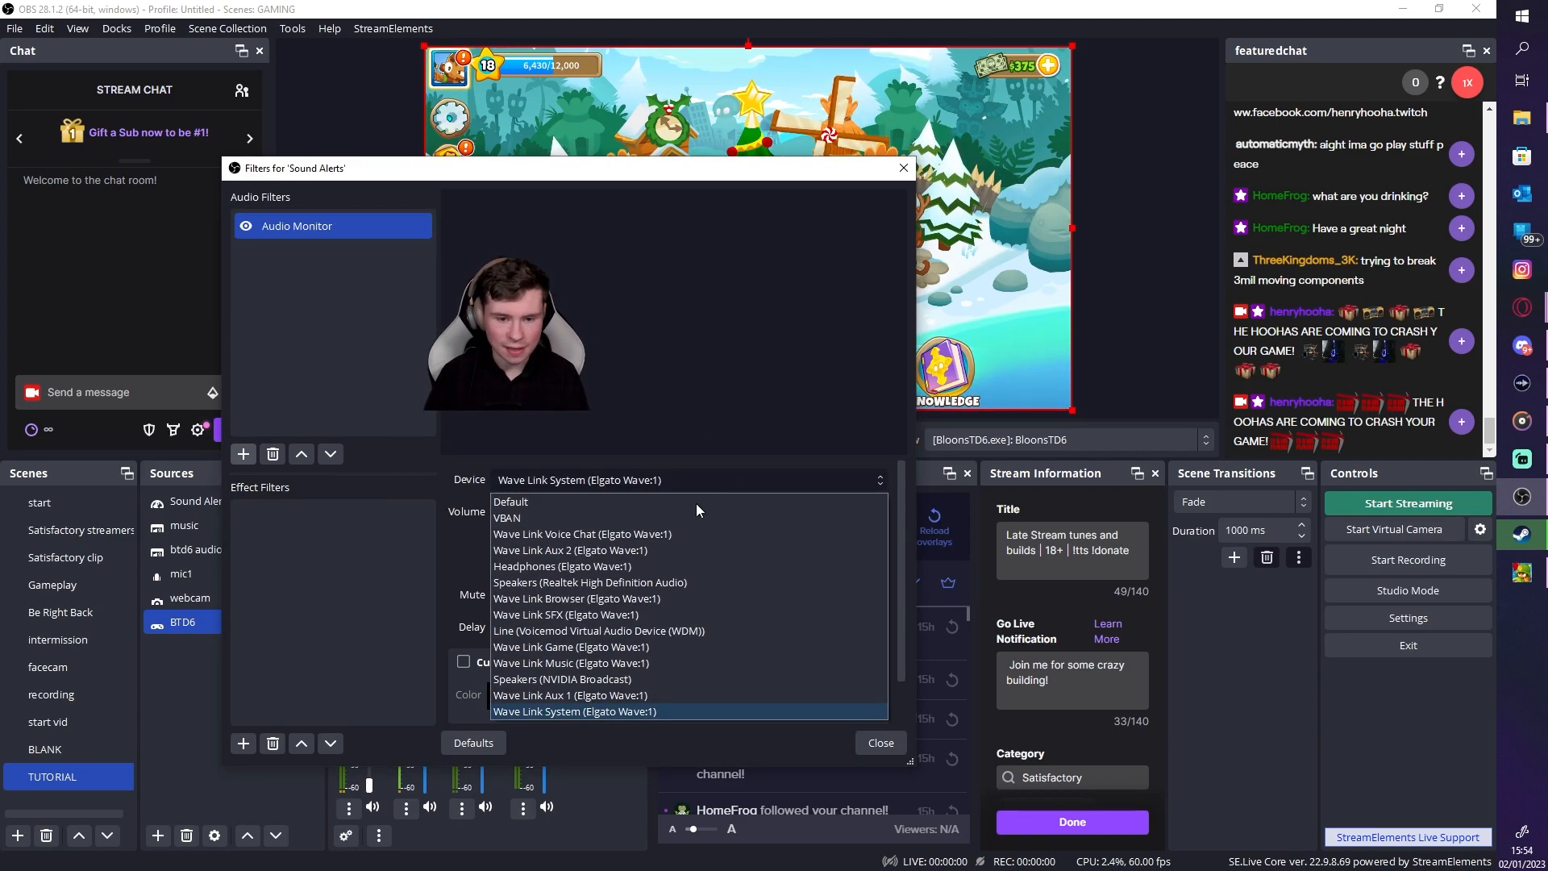
pyautogui.click(655, 474)
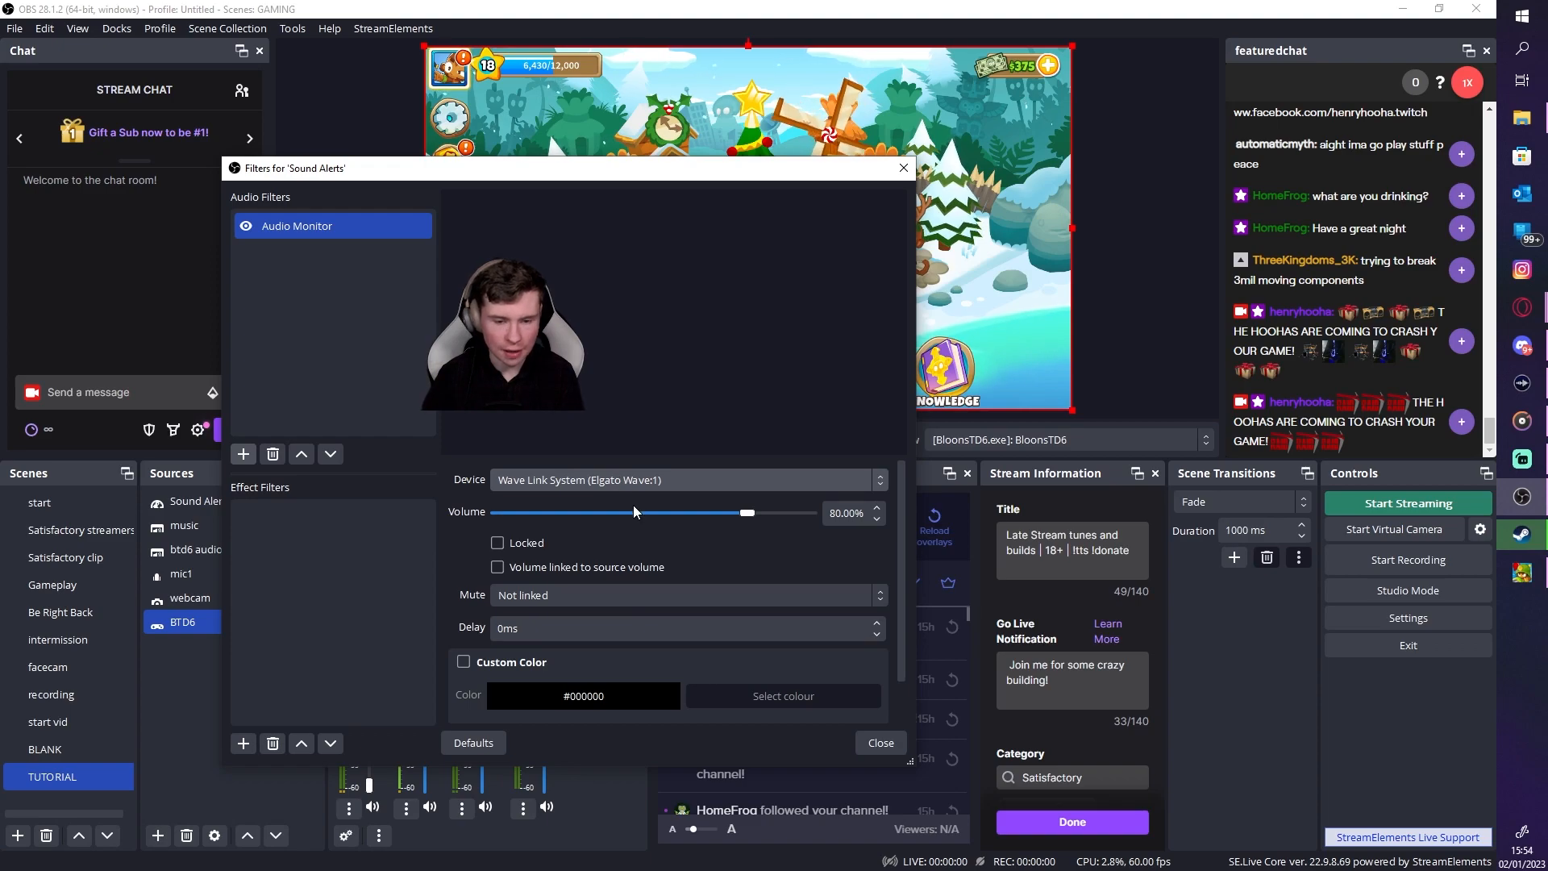
pyautogui.click(618, 479)
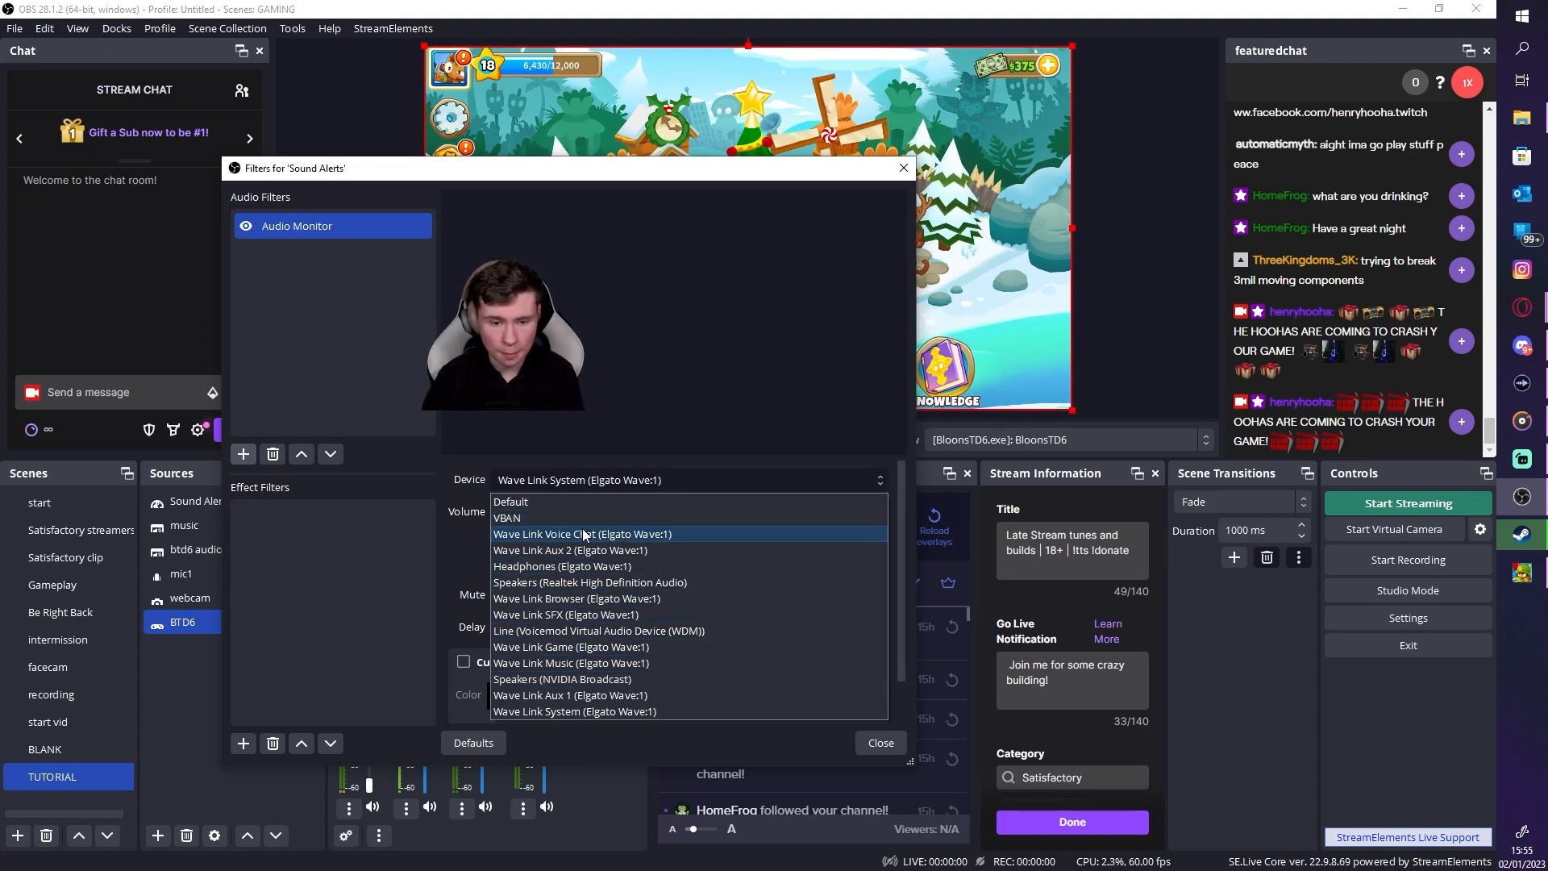
pyautogui.click(626, 482)
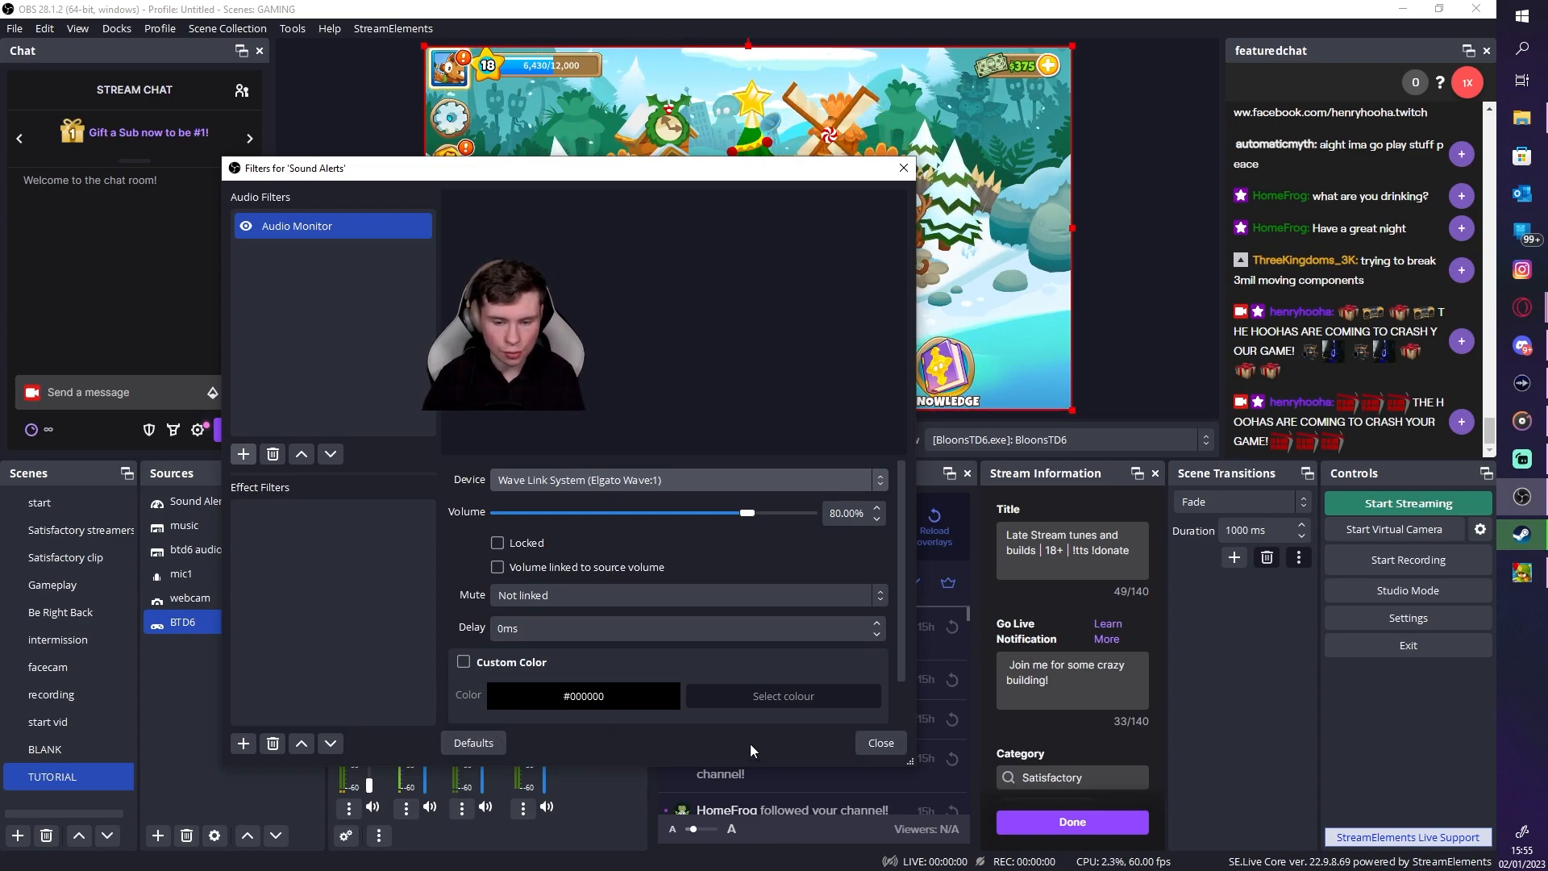
pyautogui.click(880, 746)
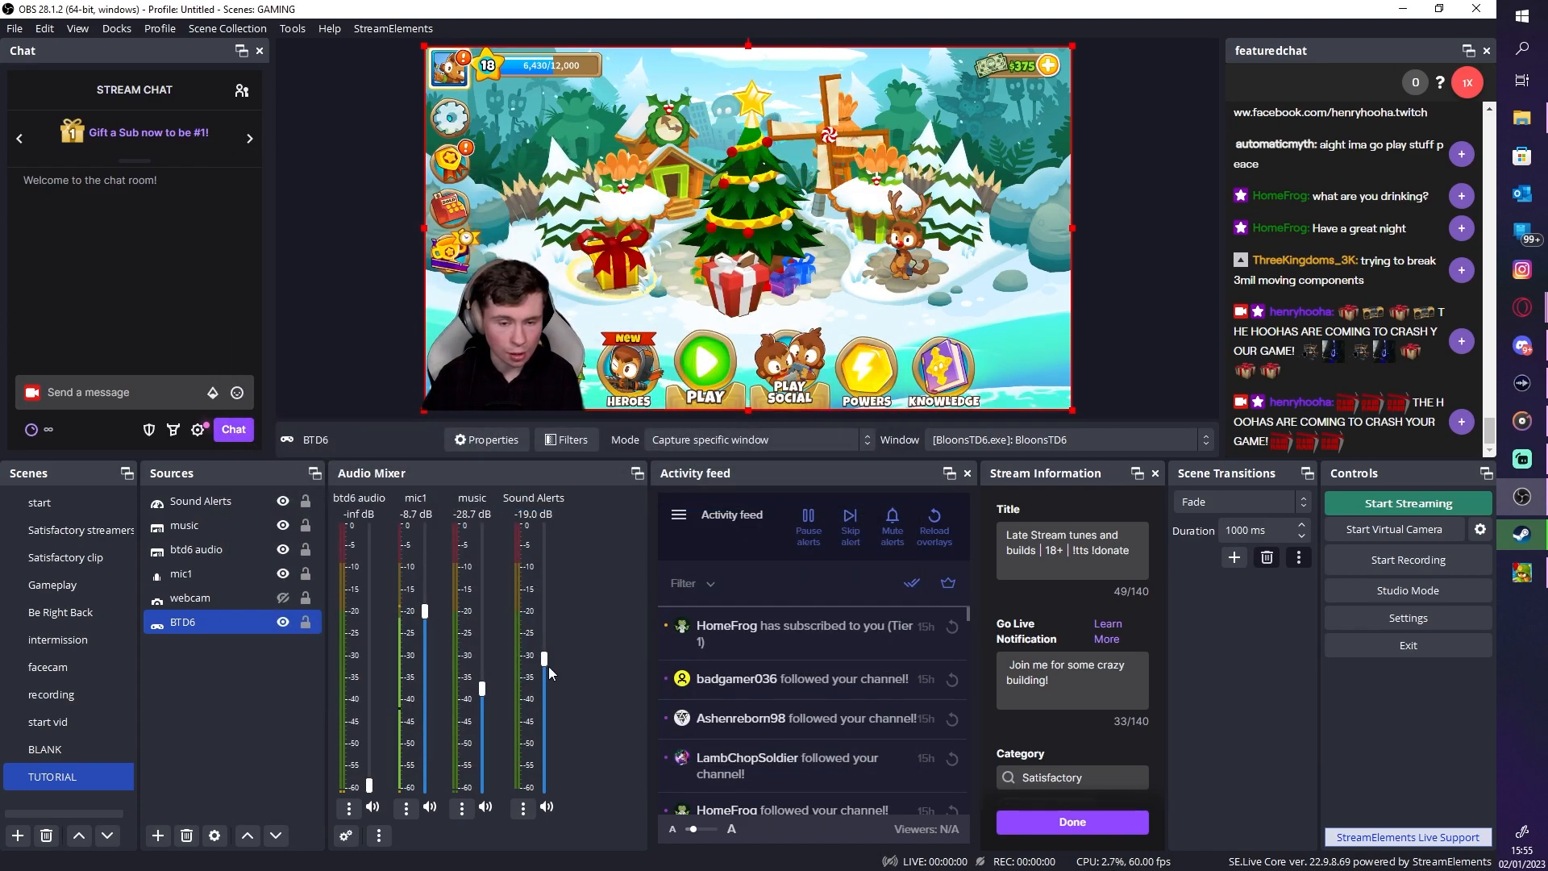